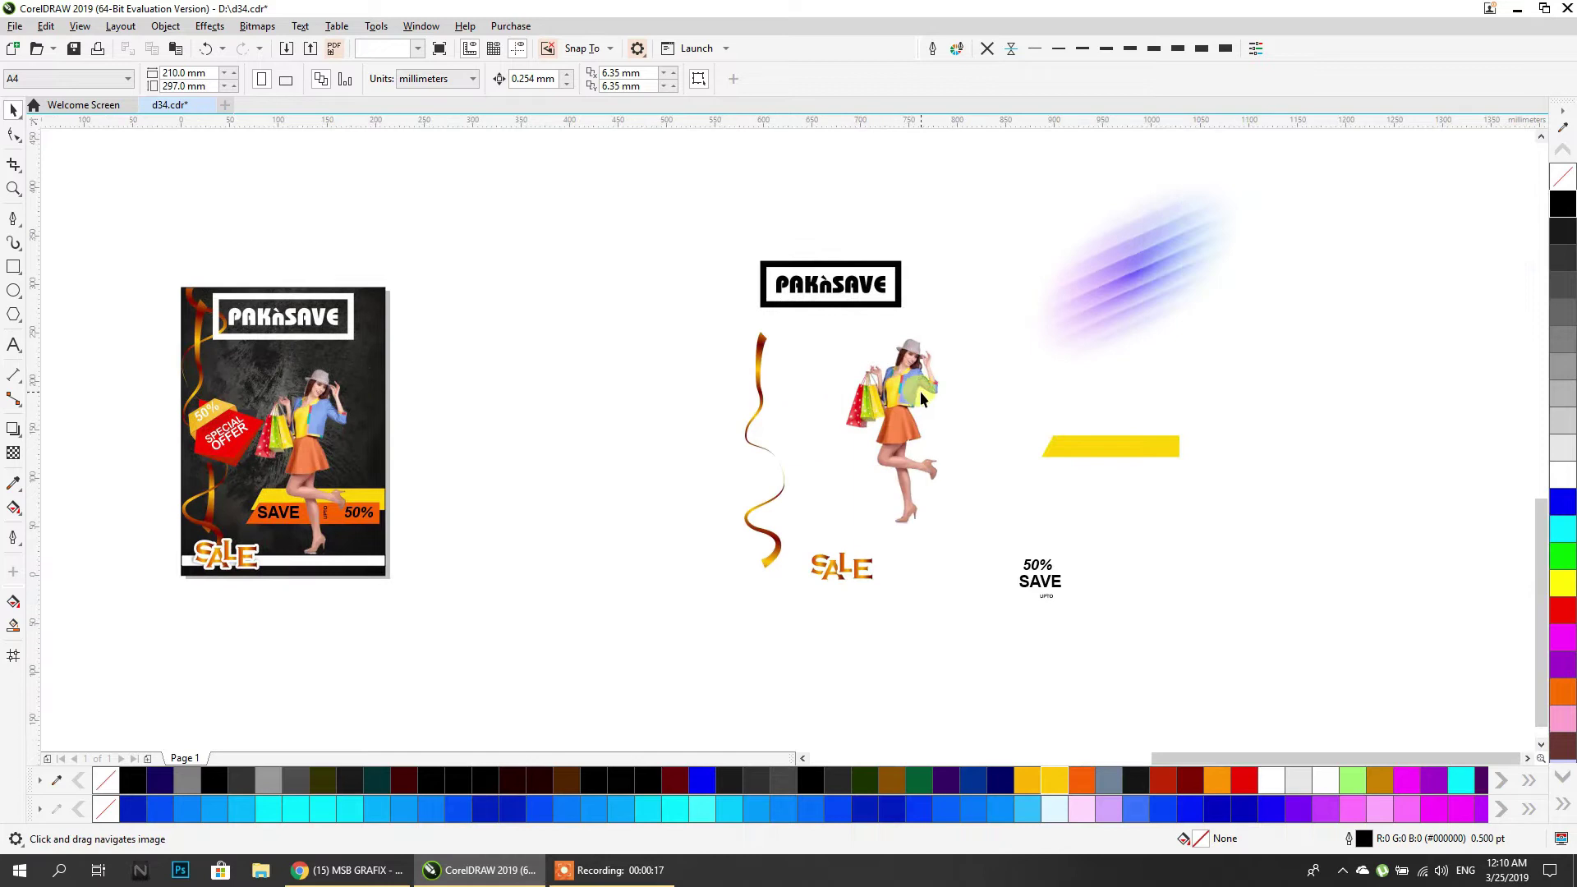
Move the finished reference poster off the page to the empty area on its left.
{"action": "left_click", "coordinate": [1130, 556]}
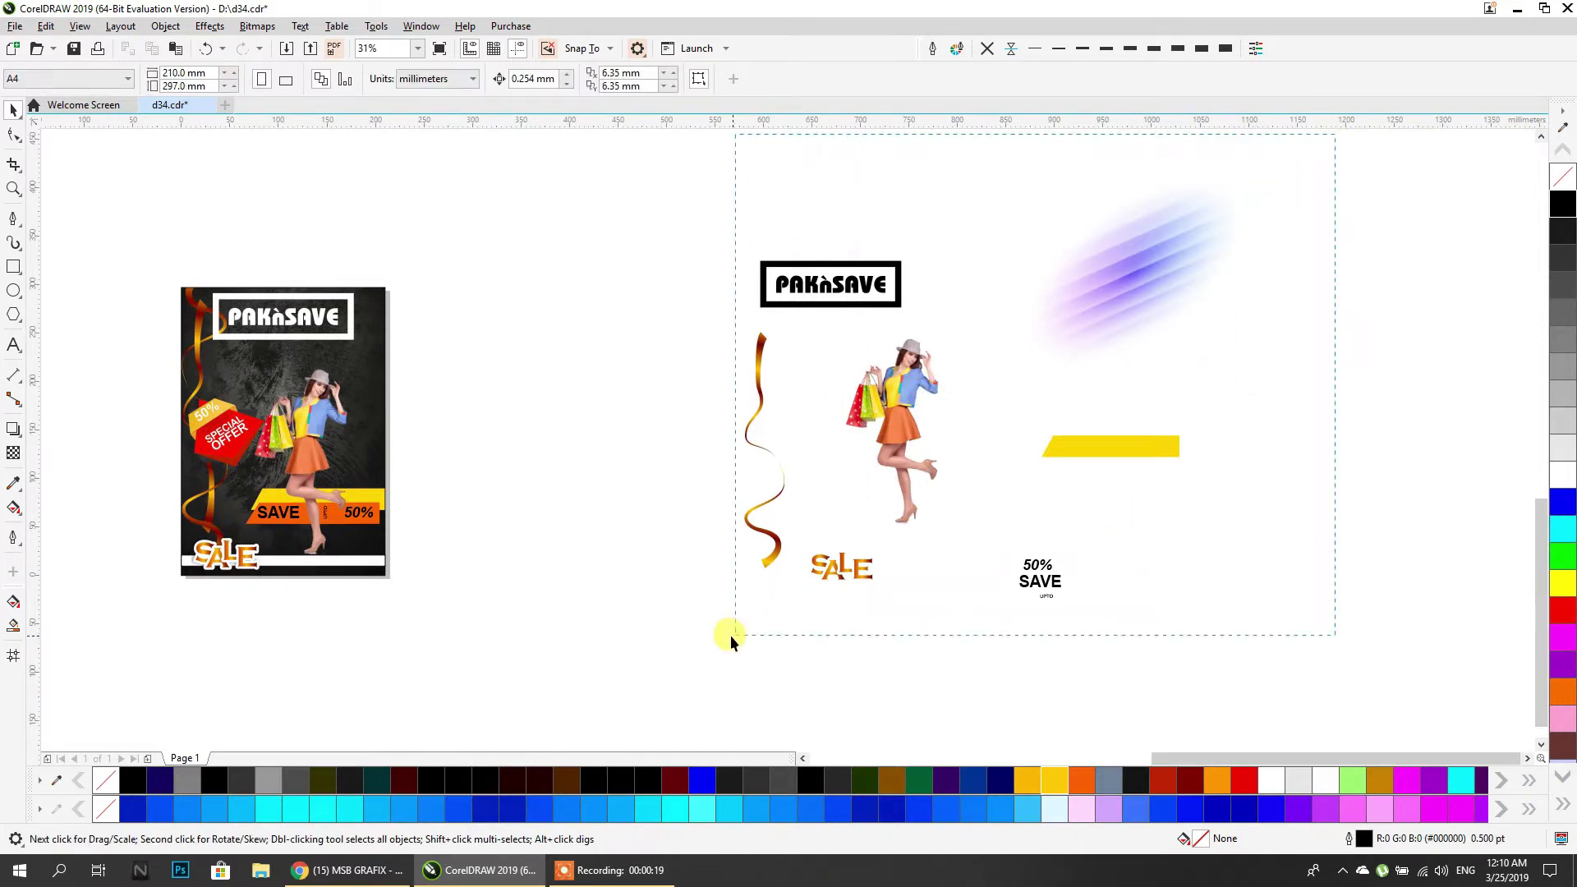
{"action": "left_click_drag", "start_coordinate": [731, 636], "coordinate": [644, 644]}
{"action": "left_click_drag", "start_coordinate": [626, 477], "coordinate": [832, 423]}
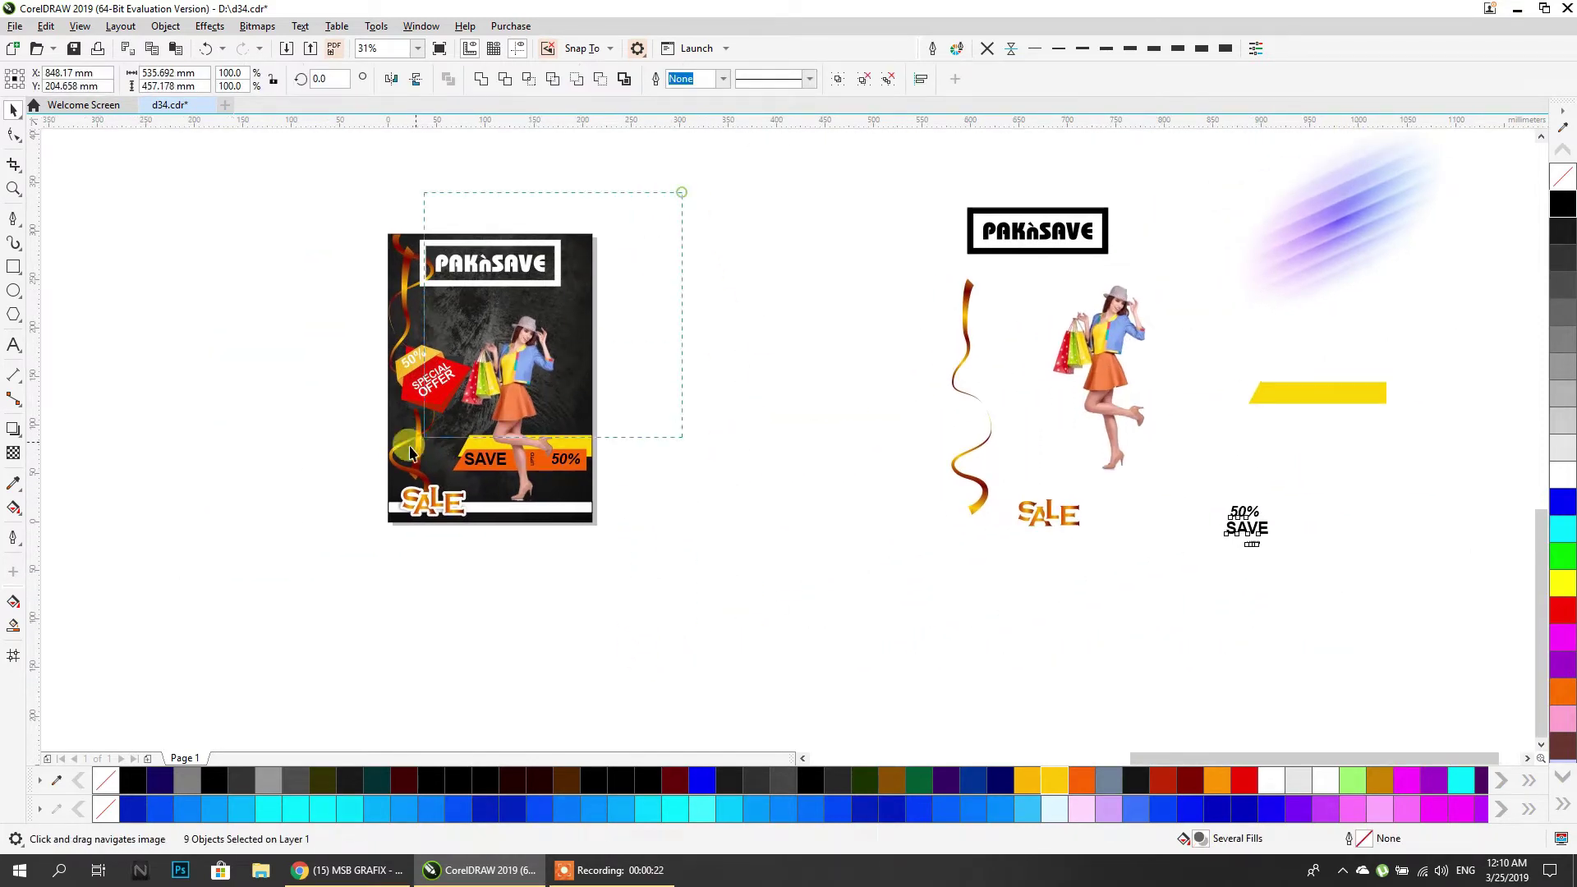
{"action": "left_click_drag", "start_coordinate": [409, 447], "coordinate": [343, 573]}
{"action": "left_click_drag", "start_coordinate": [477, 533], "coordinate": [148, 519]}
{"action": "left_click", "coordinate": [386, 432]}
{"action": "left_click_drag", "start_coordinate": [399, 435], "coordinate": [585, 423]}
Set the page size to A4.
{"action": "left_click", "coordinate": [92, 83]}
{"action": "left_click", "coordinate": [115, 99]}
{"action": "left_click_drag", "start_coordinate": [637, 268], "coordinate": [524, 268]}
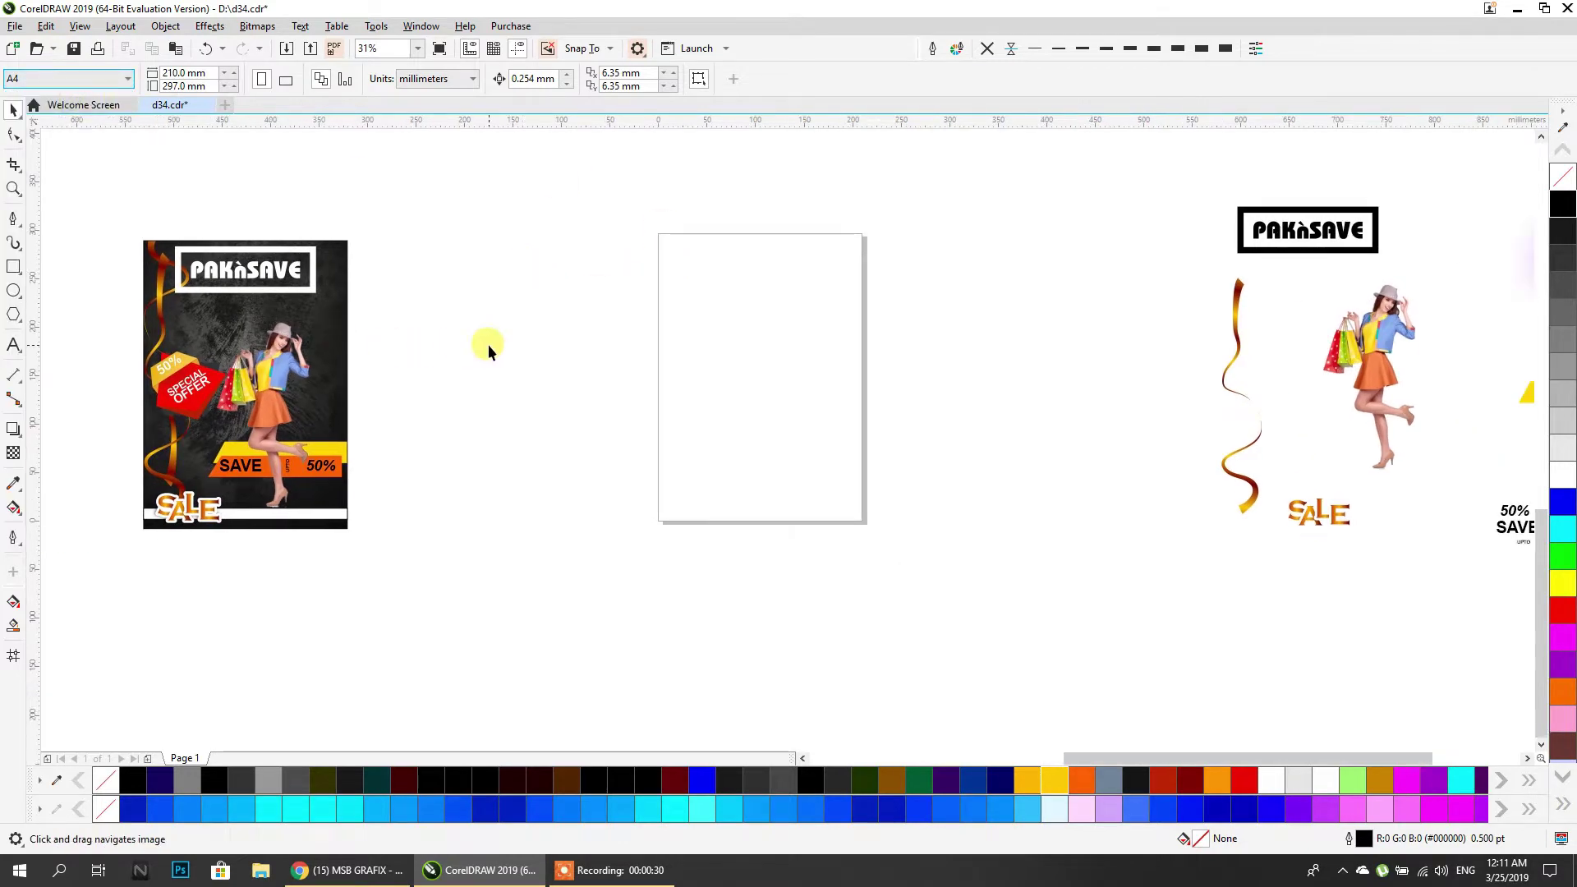
Duplicate the poster's PowerClip background rectangle beside the original and extract the copy's contents.
{"action": "left_click", "coordinate": [341, 304]}
{"action": "left_click_drag", "start_coordinate": [344, 295], "coordinate": [575, 299]}
{"action": "right_click", "coordinate": [574, 298]}
{"action": "right_click", "coordinate": [558, 270]}
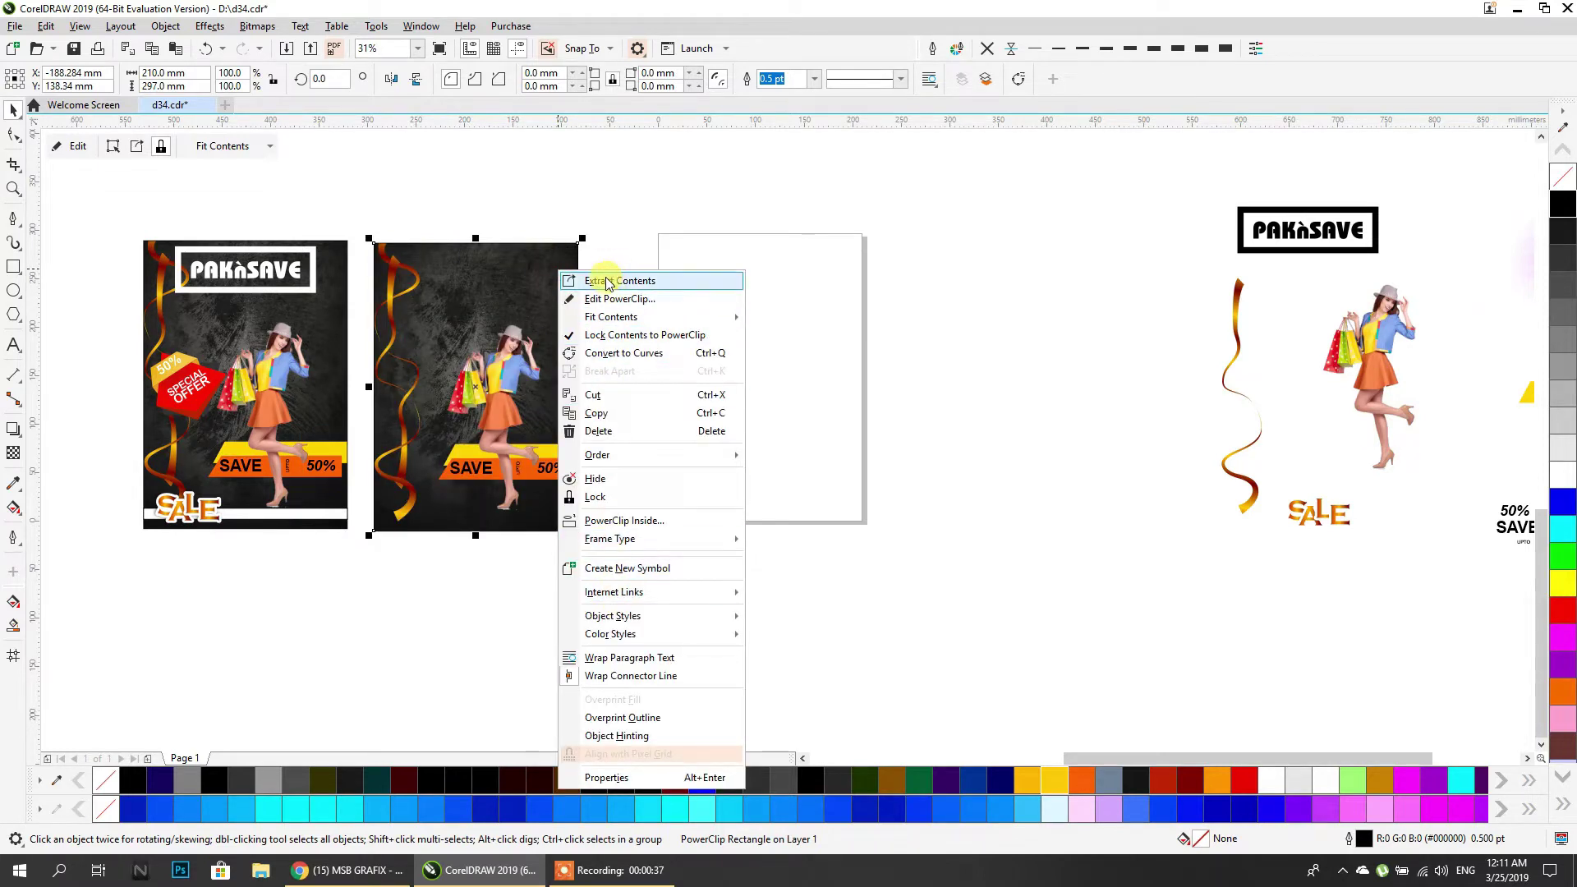
{"action": "left_click", "coordinate": [608, 281]}
Move the extracted dark texture image to the right of the page and delete the other copied elements with their empty frame.
{"action": "left_click_drag", "start_coordinate": [599, 229], "coordinate": [1107, 205]}
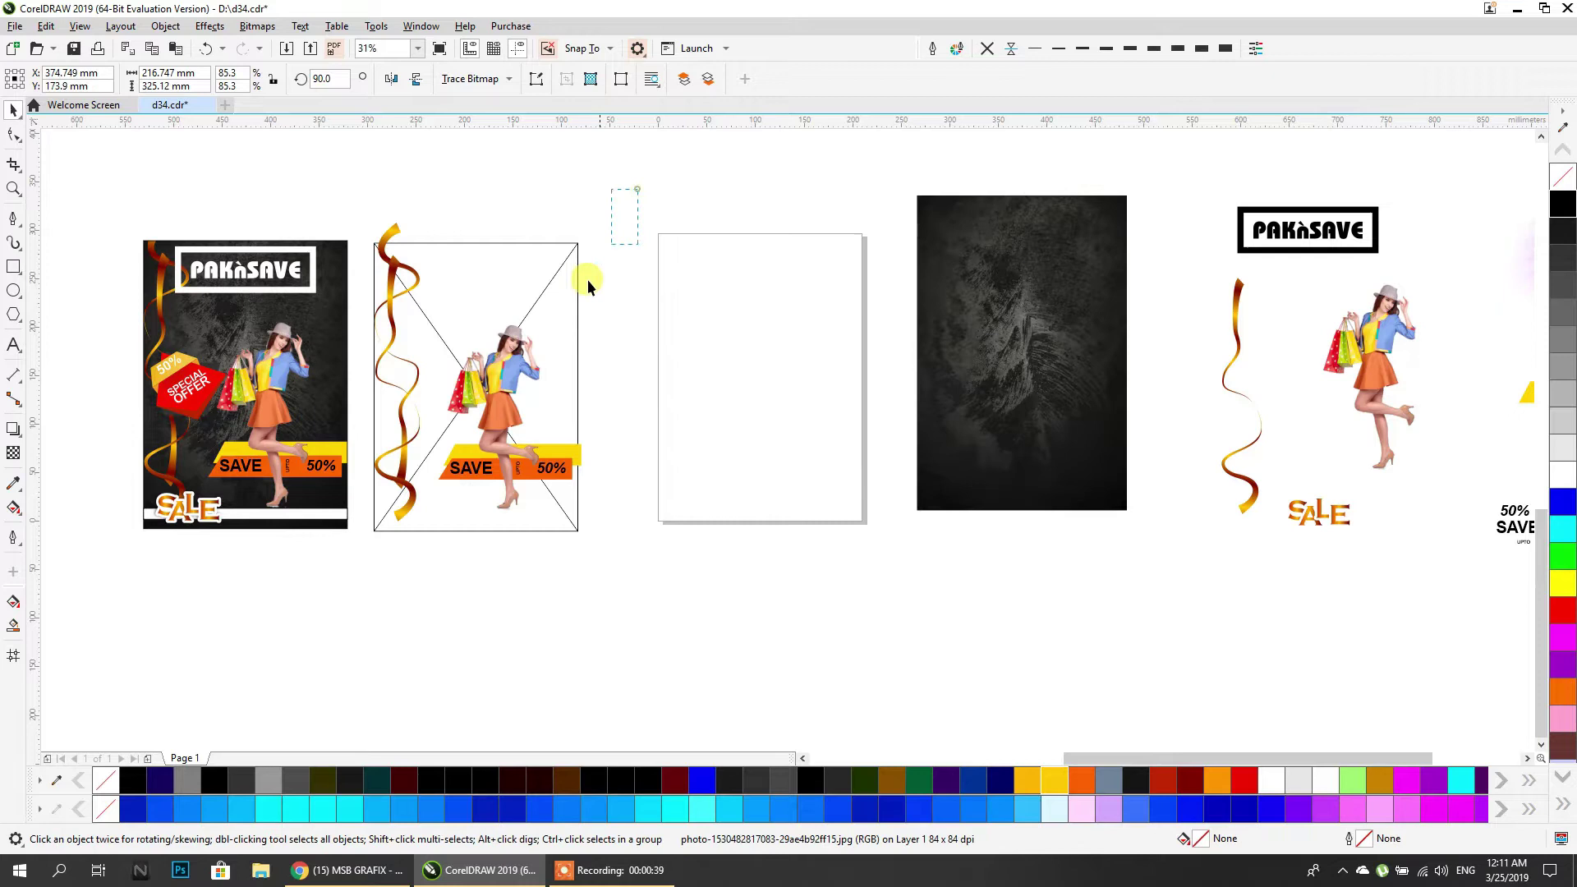
{"action": "left_click_drag", "start_coordinate": [357, 598], "coordinate": [354, 597]}
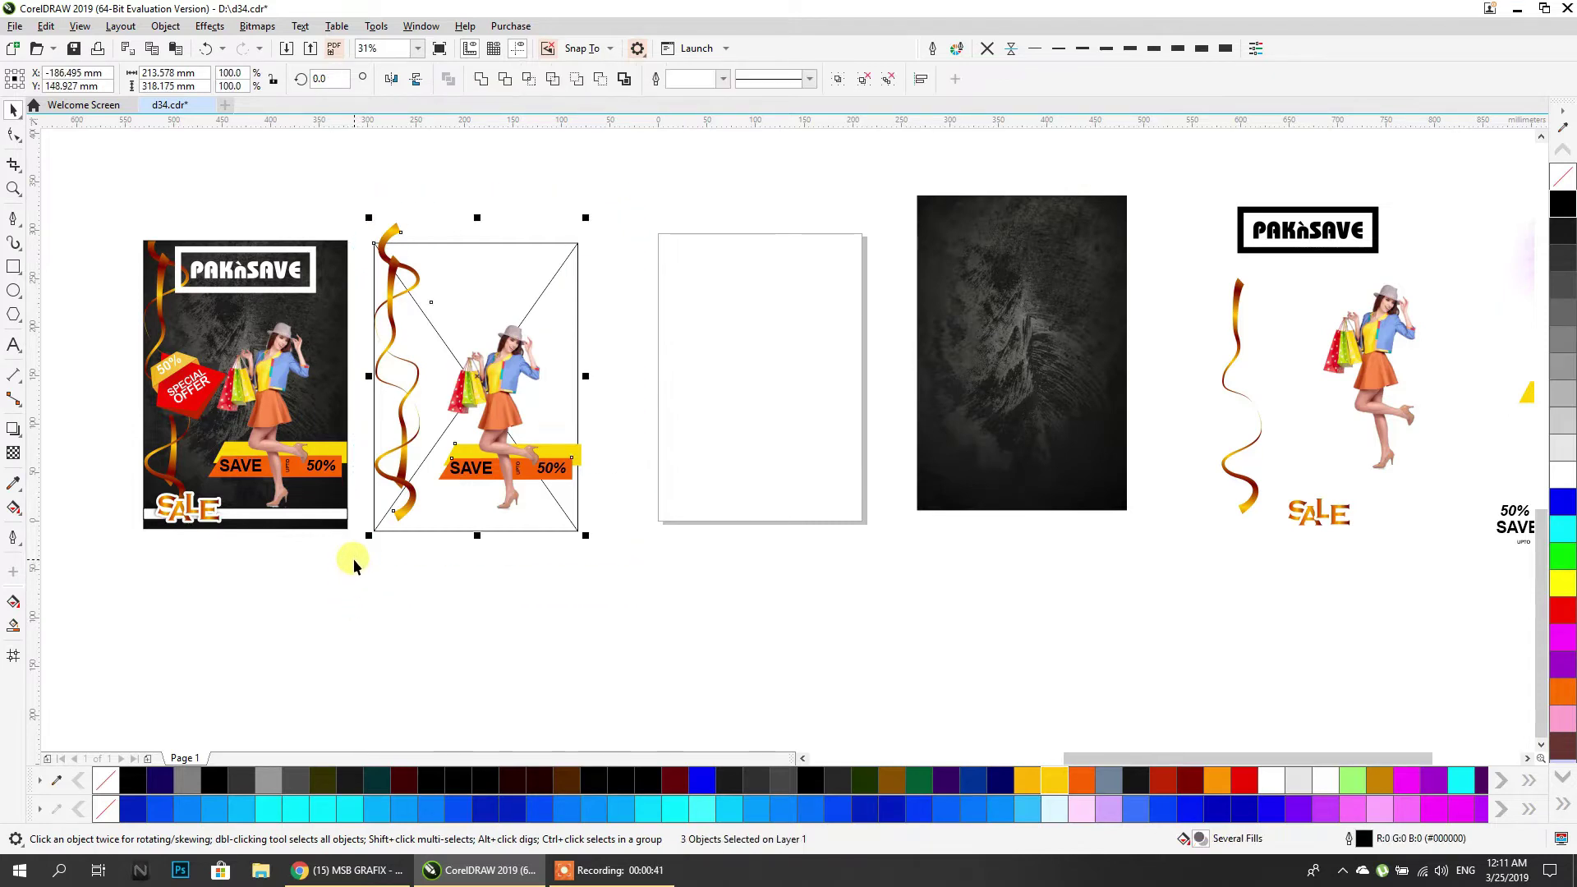
{"action": "key", "text": "Delete"}
{"action": "left_click", "coordinate": [1067, 314]}
{"action": "left_click", "coordinate": [760, 353]}
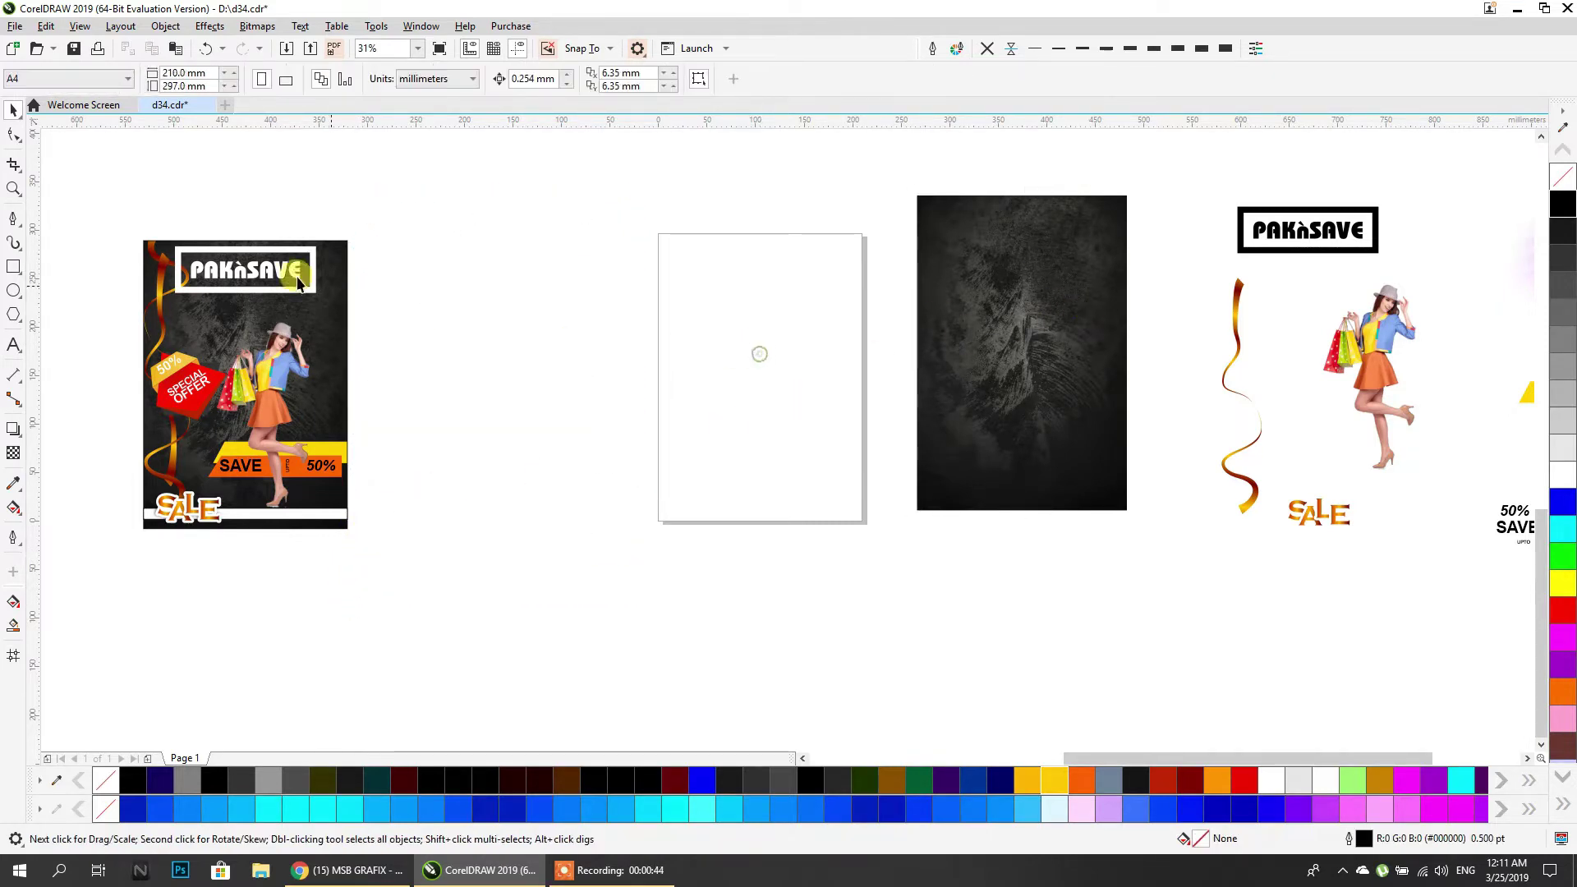
Create a page-sized 210 × 297 mm rectangle and PowerClip the dark texture image inside it.
{"action": "left_click", "coordinate": [12, 268]}
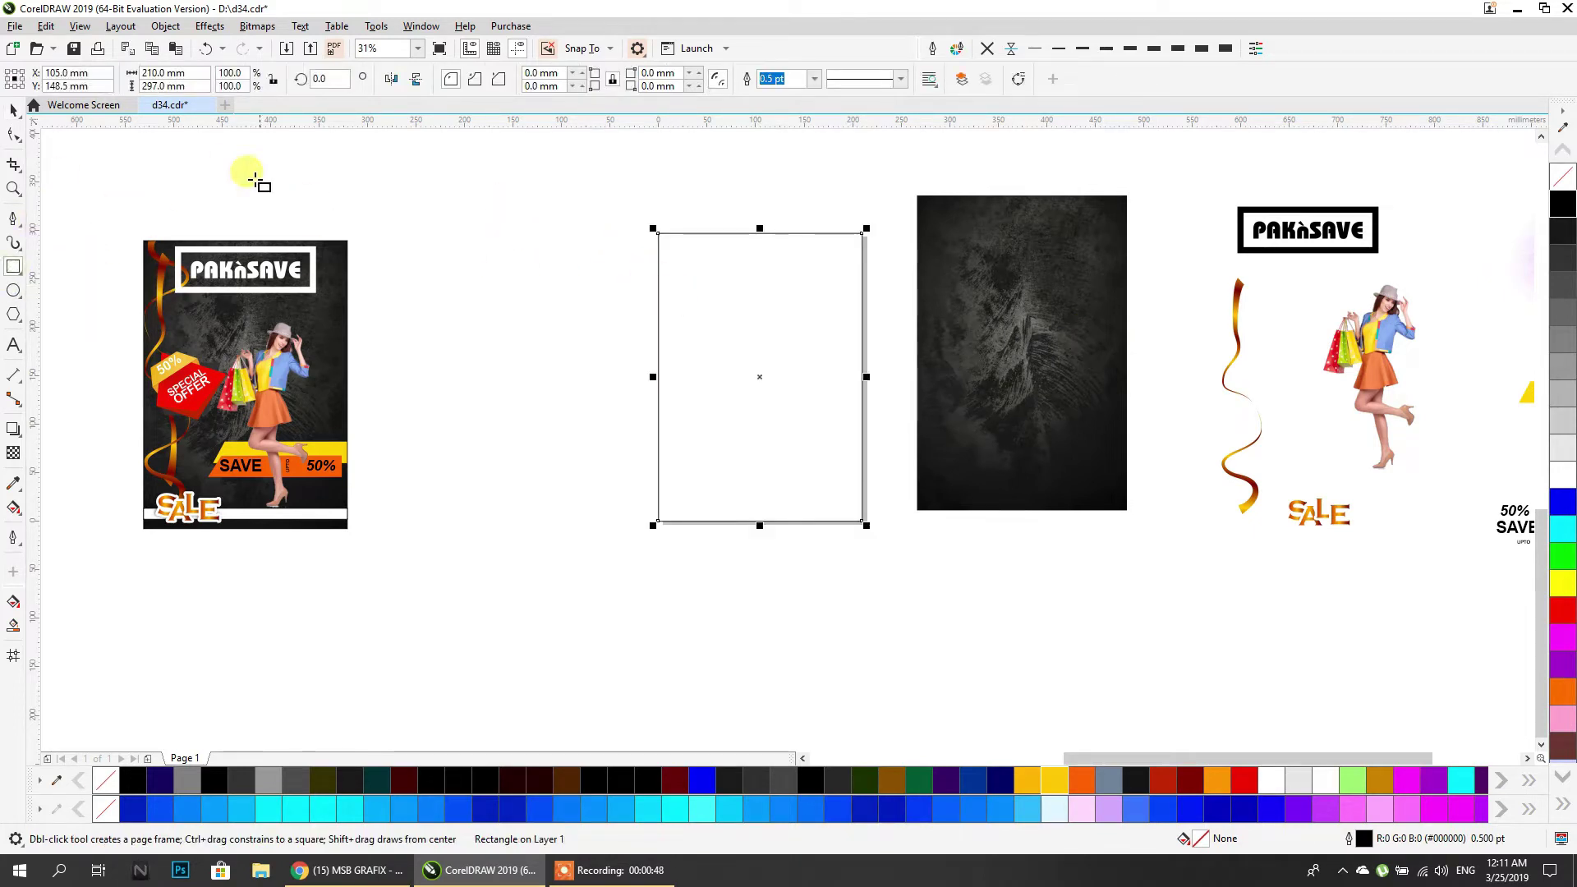
{"action": "left_click", "coordinate": [15, 111]}
{"action": "right_click", "coordinate": [957, 243]}
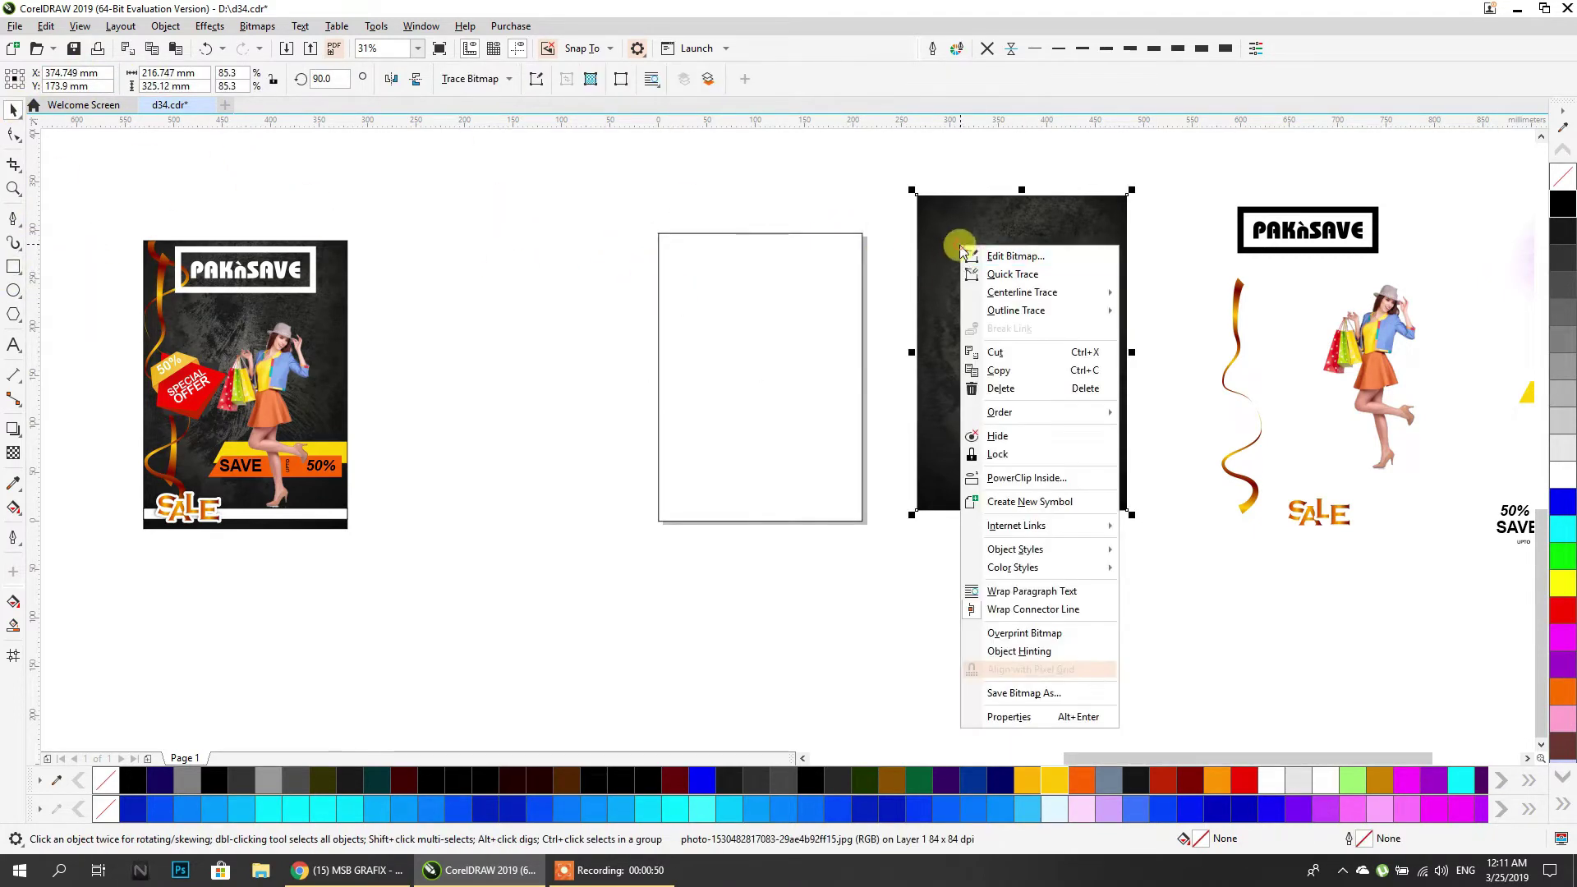
{"action": "left_click", "coordinate": [1012, 478]}
{"action": "left_click", "coordinate": [808, 324]}
Examine the prepared design elements beside the page, especially the boxed PAKnSAVE logo.
{"action": "left_click_drag", "start_coordinate": [674, 354], "coordinate": [538, 351]}
{"action": "left_click", "coordinate": [415, 359]}
{"action": "scroll", "coordinate": [416, 358], "scroll_direction": "up", "scroll_amount": 1}
{"action": "left_click_drag", "start_coordinate": [416, 359], "coordinate": [264, 383]}
{"action": "scroll", "coordinate": [234, 363], "scroll_direction": "down", "scroll_amount": 1}
{"action": "left_click", "coordinate": [497, 377]}
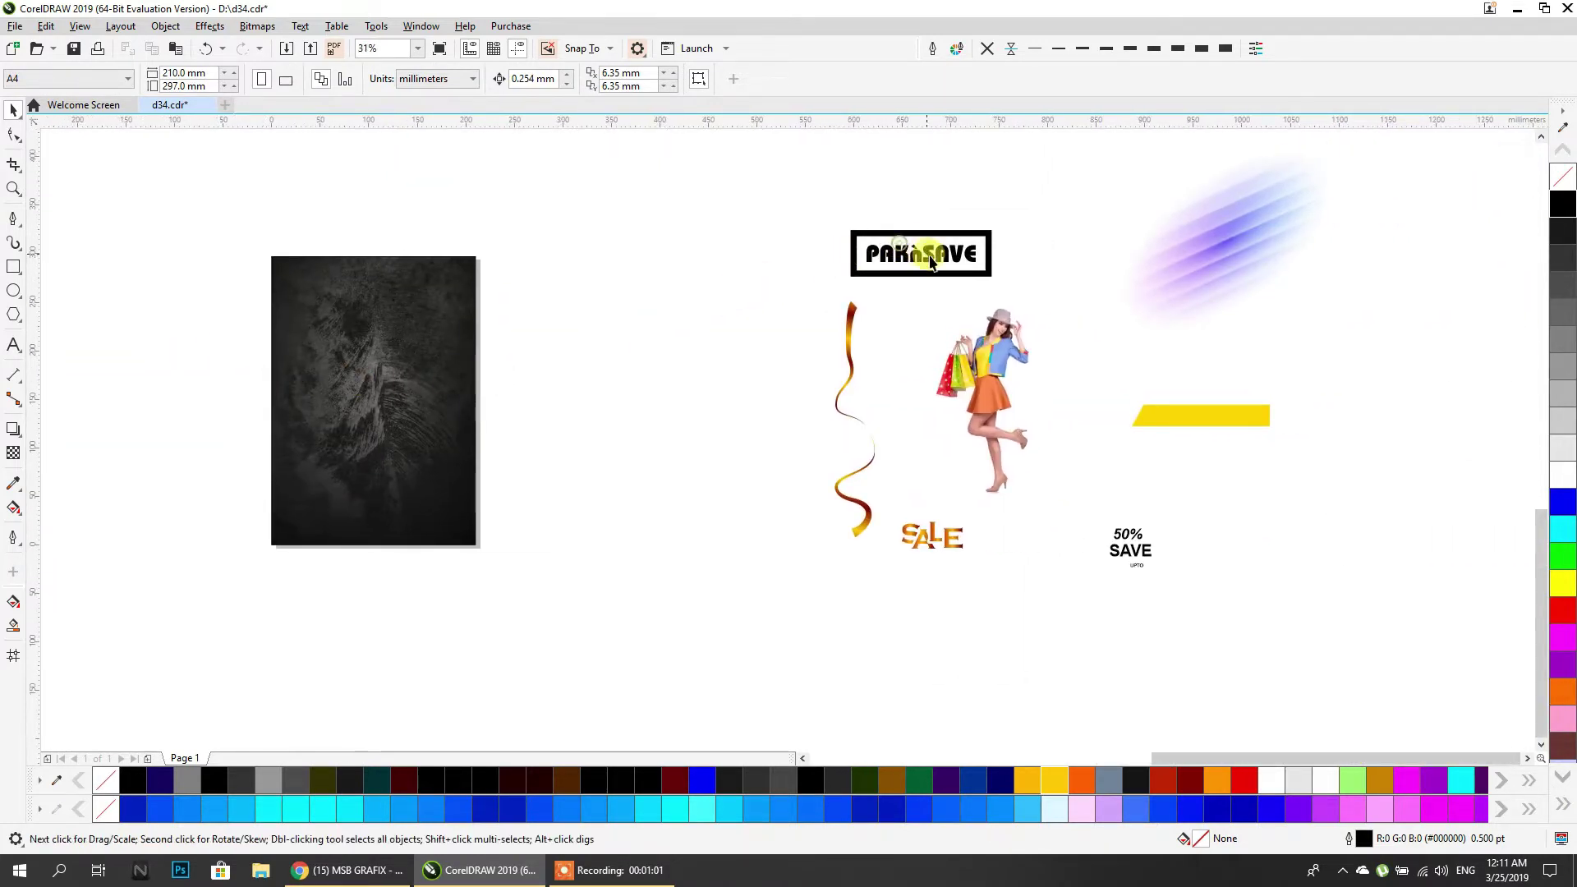
{"action": "scroll", "coordinate": [937, 261], "scroll_direction": "up", "scroll_amount": 2}
{"action": "scroll", "coordinate": [916, 310], "scroll_direction": "down", "scroll_amount": 1}
{"action": "left_click_drag", "start_coordinate": [840, 250], "coordinate": [991, 308]}
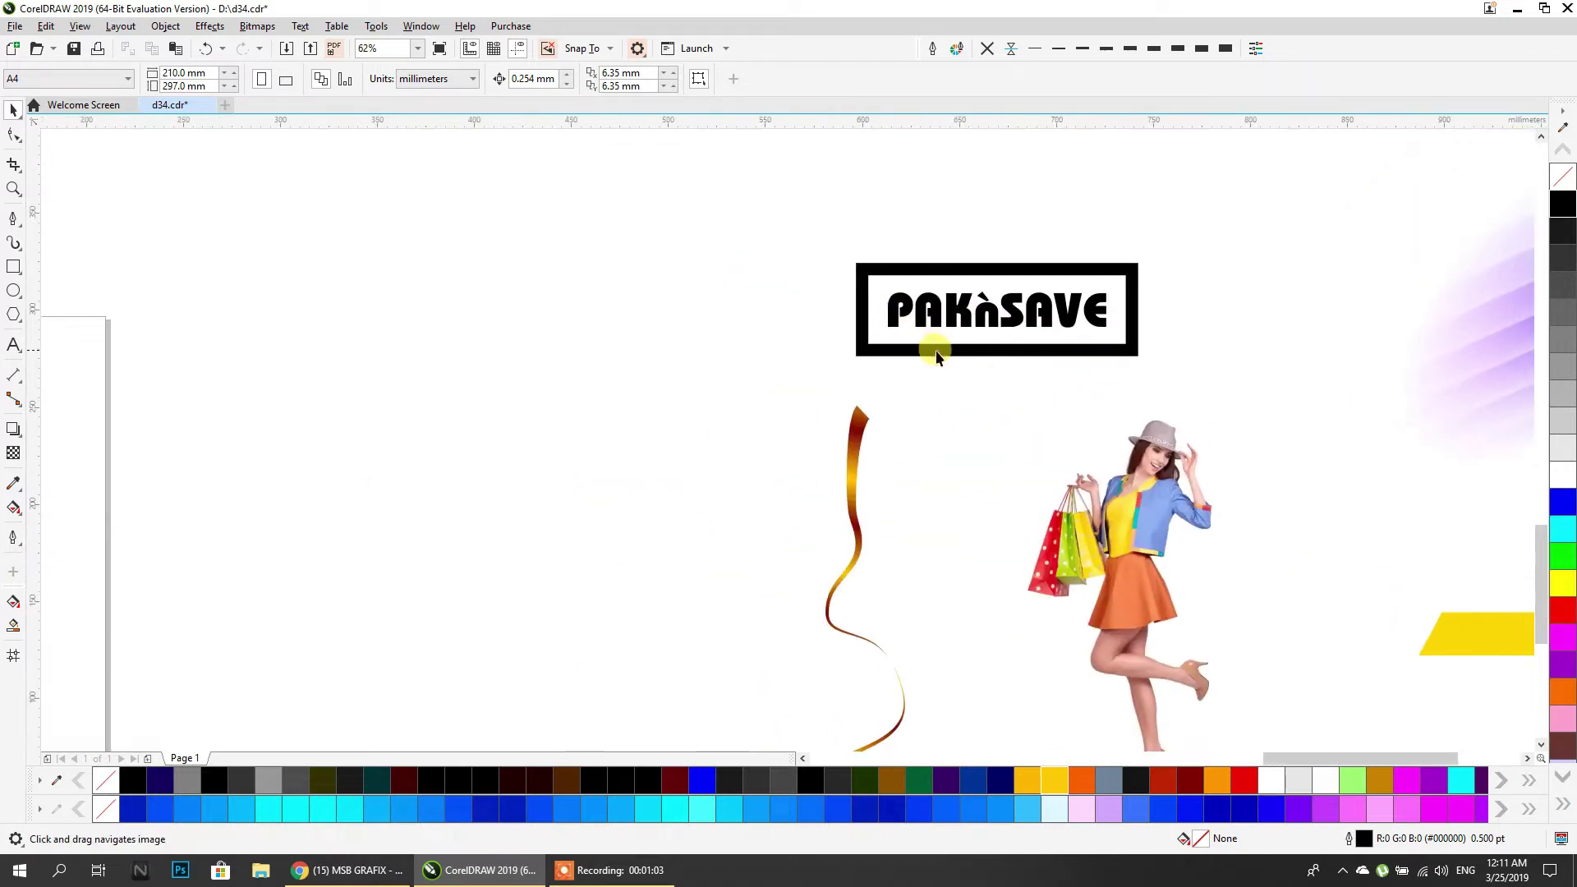
Add the artistic text "PAKnSAVE" in the empty area above the page.
{"action": "left_click_drag", "start_coordinate": [369, 315], "coordinate": [924, 394]}
{"action": "left_click", "coordinate": [13, 343]}
{"action": "left_click", "coordinate": [531, 321]}
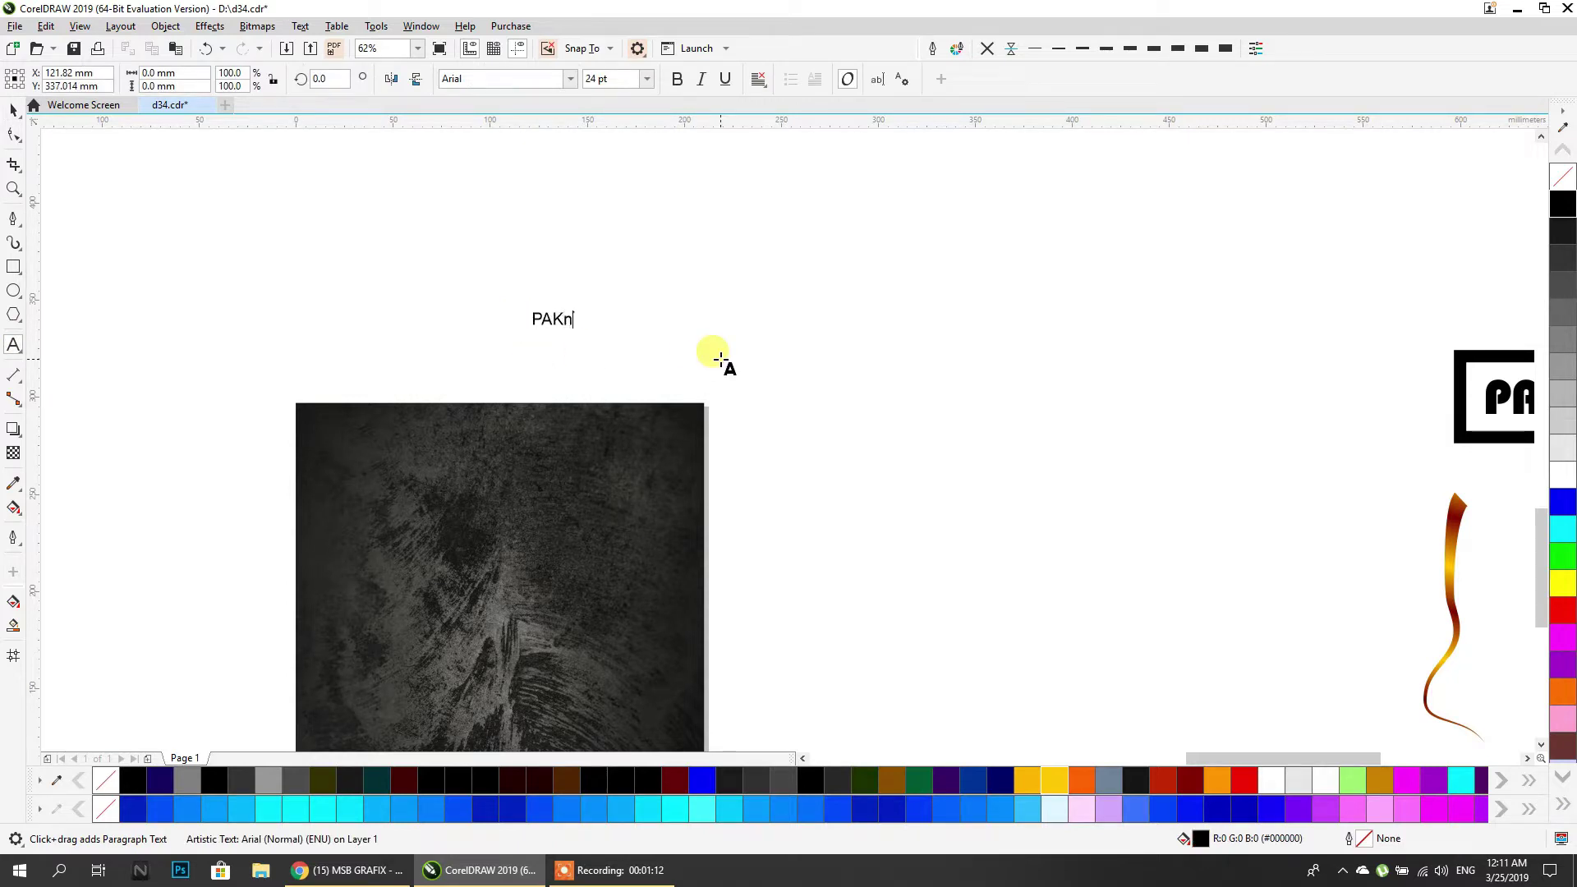
{"action": "type", "text": "PAKnSAVE"}
{"action": "key", "text": "Escape"}
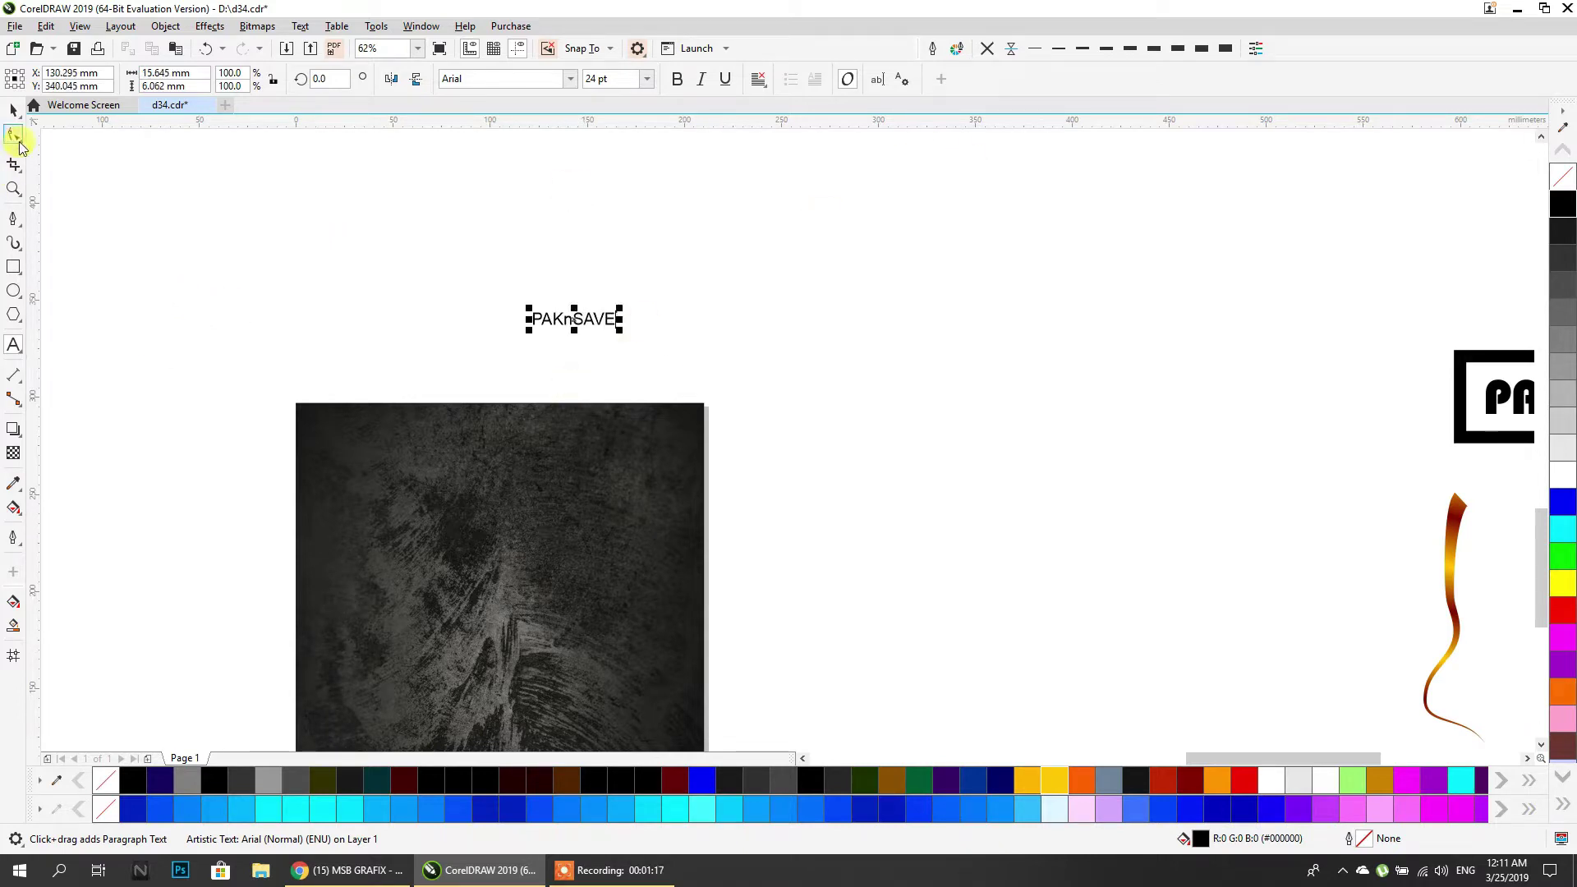
{"action": "left_click", "coordinate": [13, 110]}
Enlarge the PAKnSAVE text proportionally to about 94 mm wide.
{"action": "scroll", "coordinate": [641, 308], "scroll_direction": "up", "scroll_amount": 2}
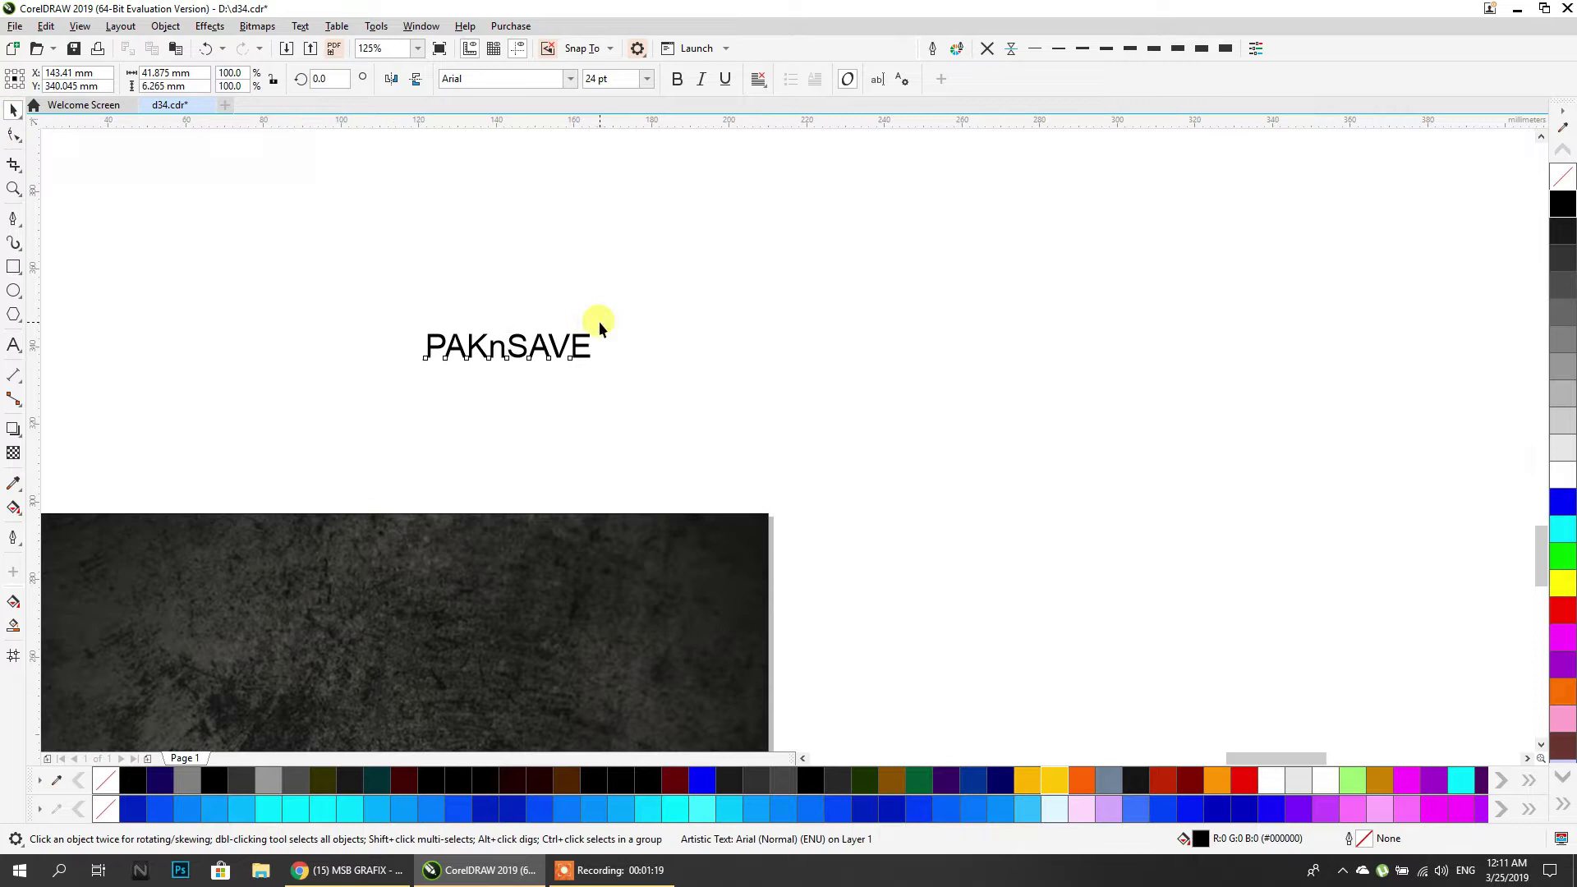
{"action": "left_click", "coordinate": [593, 338]}
{"action": "left_click_drag", "start_coordinate": [608, 326], "coordinate": [797, 298]}
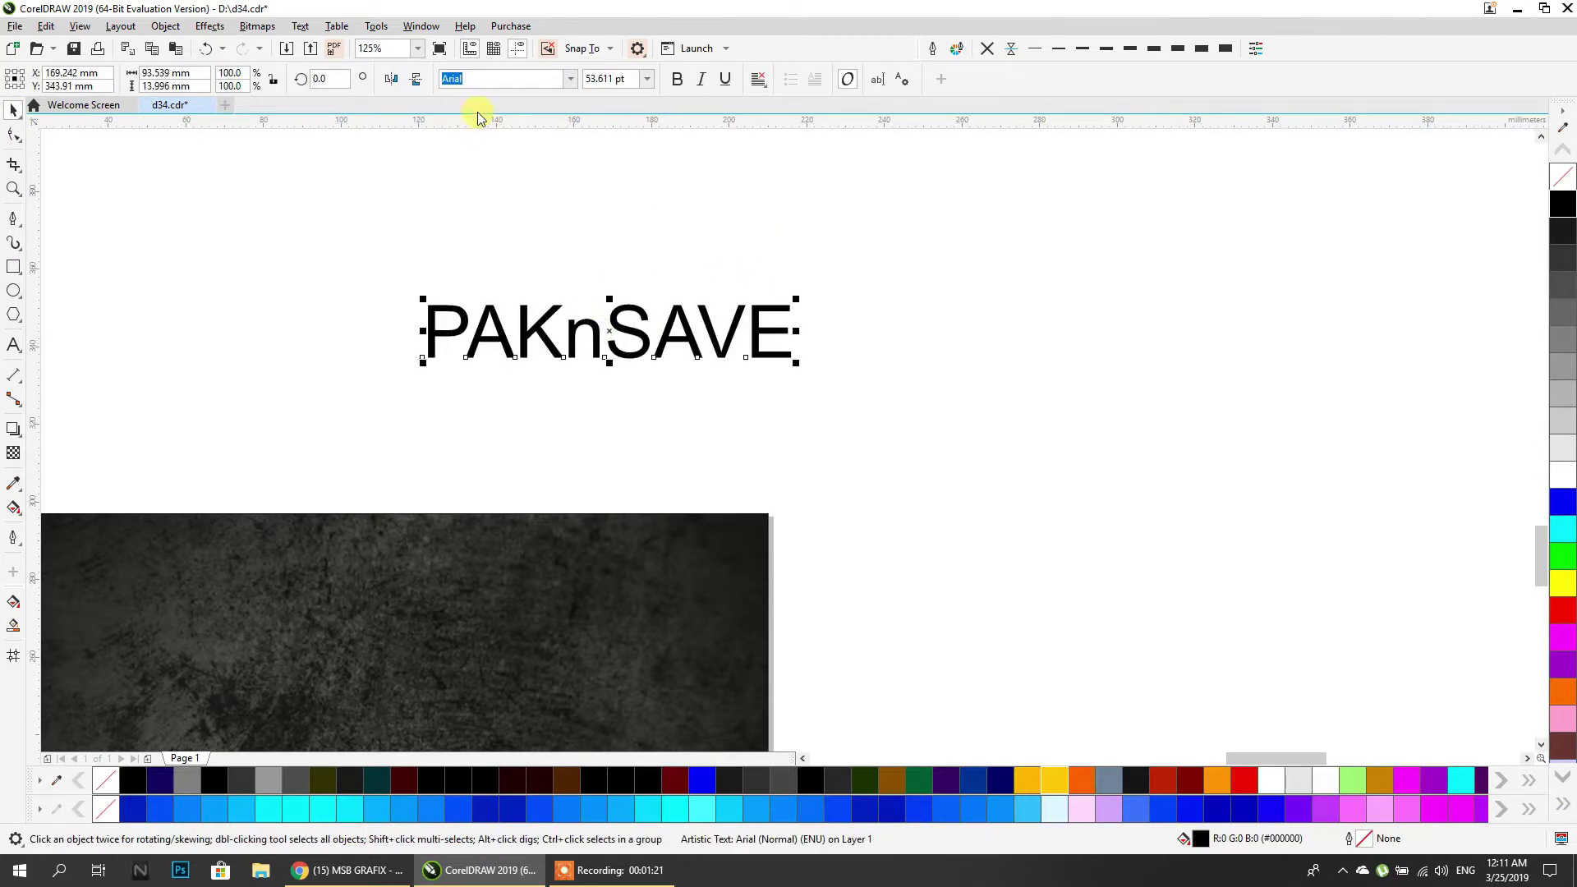
Preview other fonts for the PAKnSAVE text, keep Arial and make it bold.
{"action": "left_click", "coordinate": [568, 79]}
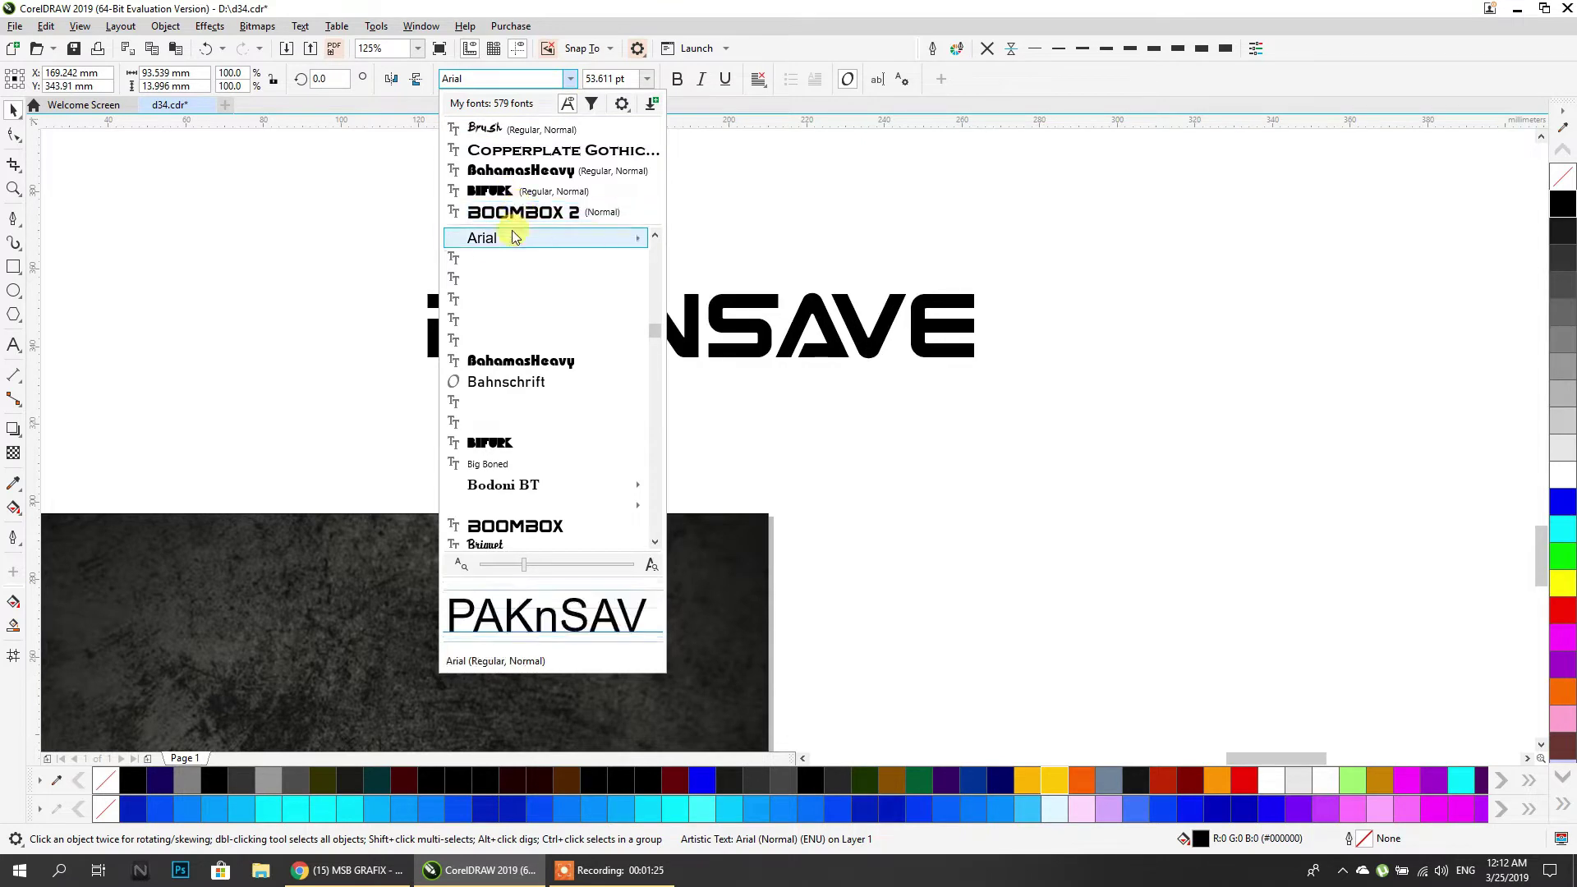
{"action": "mouse_move", "coordinate": [511, 238]}
{"action": "left_click", "coordinate": [726, 281]}
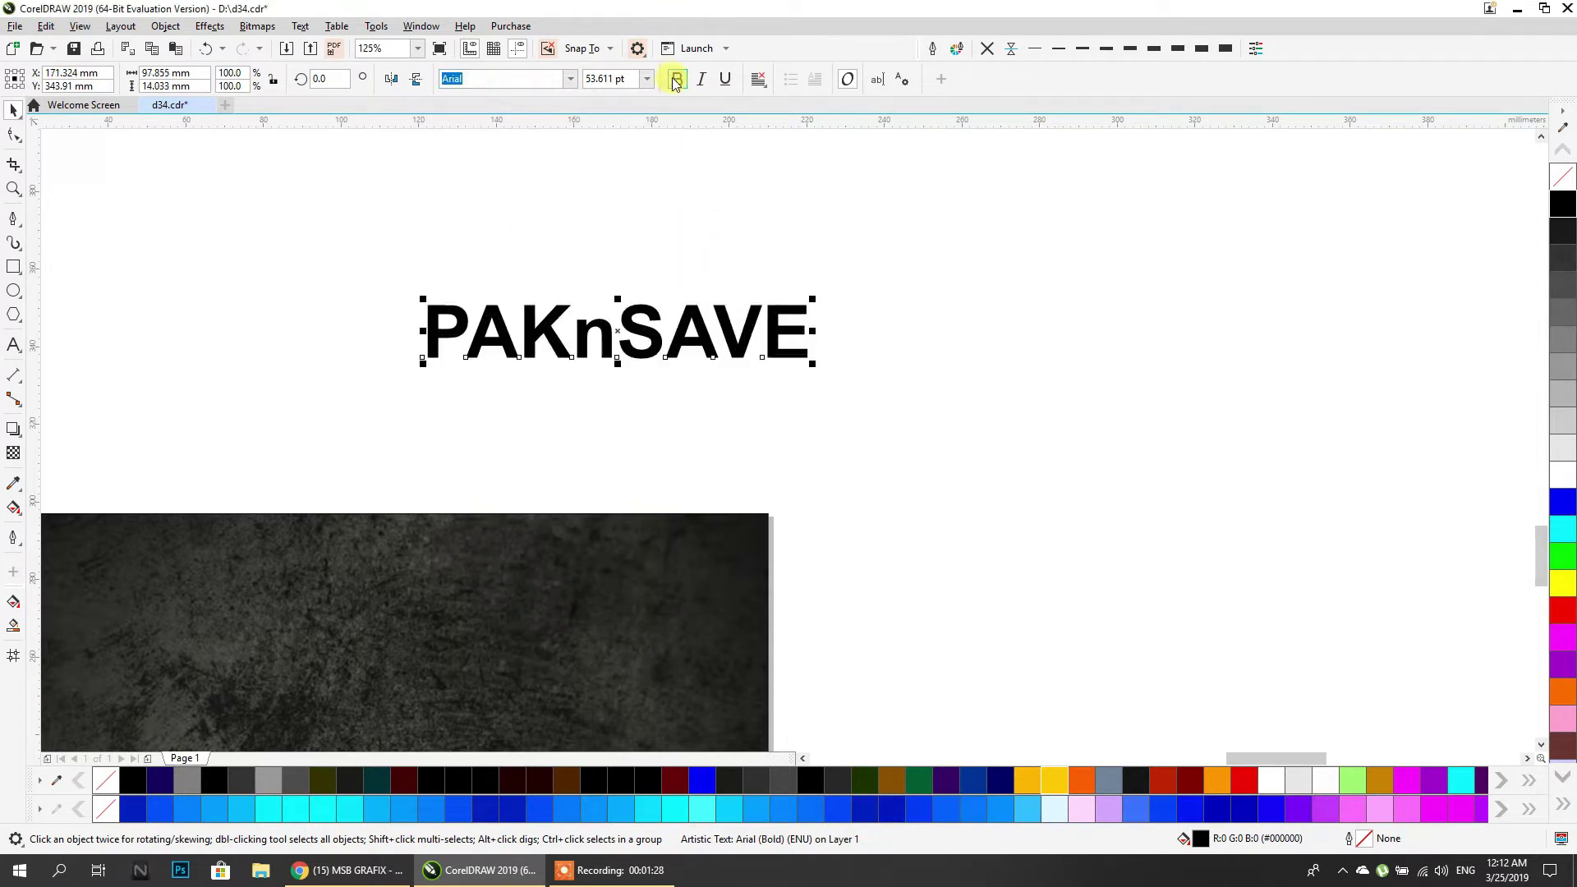
{"action": "left_click", "coordinate": [675, 80]}
{"action": "left_click", "coordinate": [676, 80]}
{"action": "left_click", "coordinate": [189, 308]}
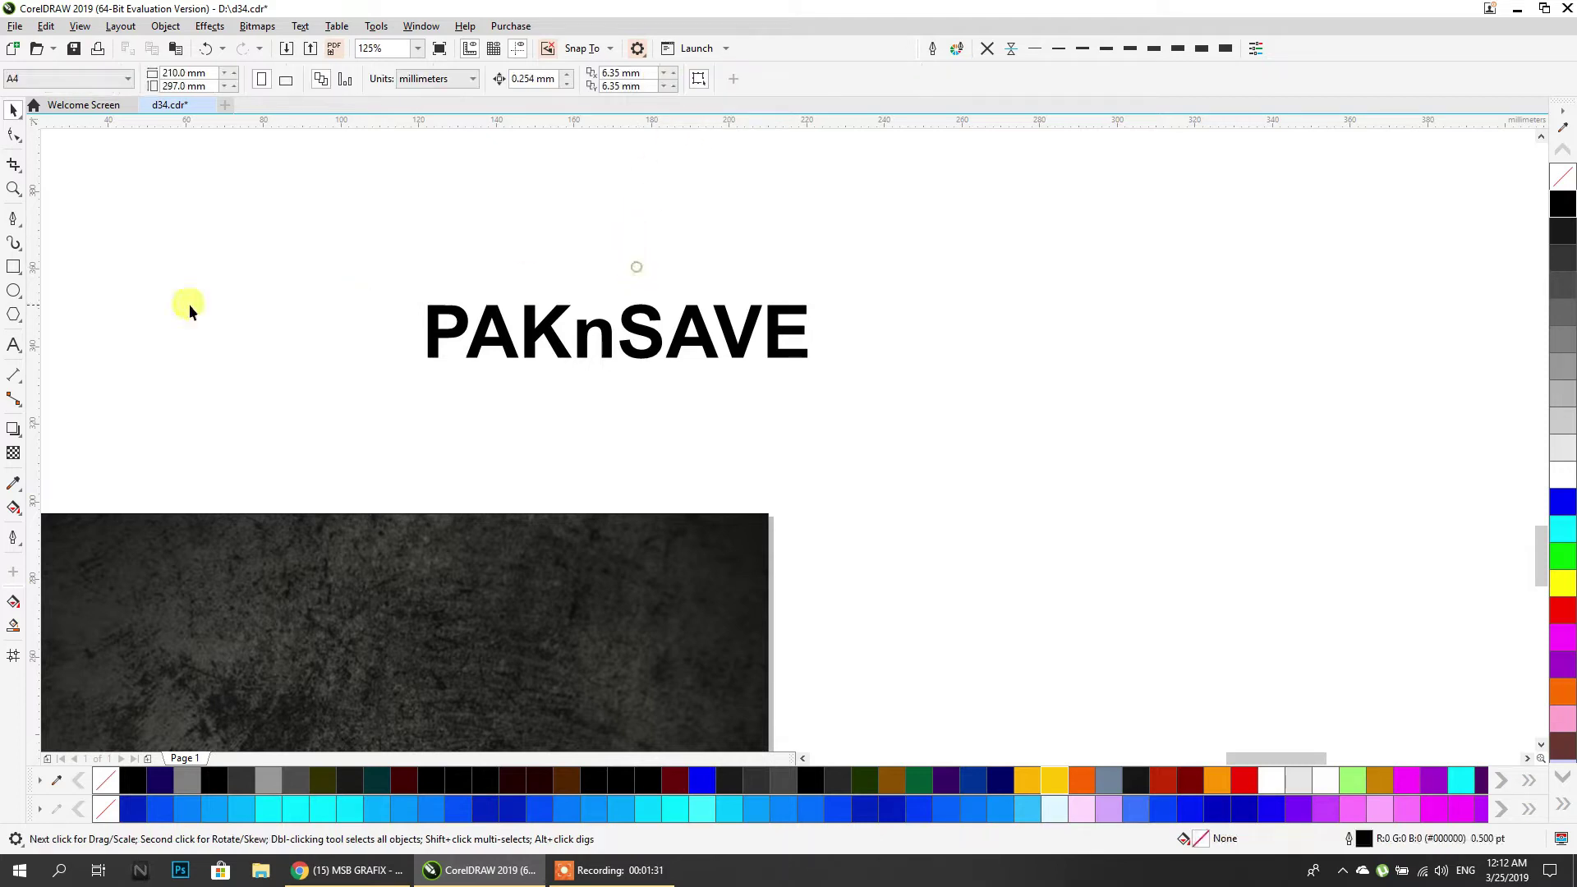
Draw a small rectangle about 2.2 × 2.6 mm above the letter n and convert it to curves.
{"action": "left_click", "coordinate": [13, 267]}
{"action": "scroll", "coordinate": [564, 342], "scroll_direction": "up", "scroll_amount": 4}
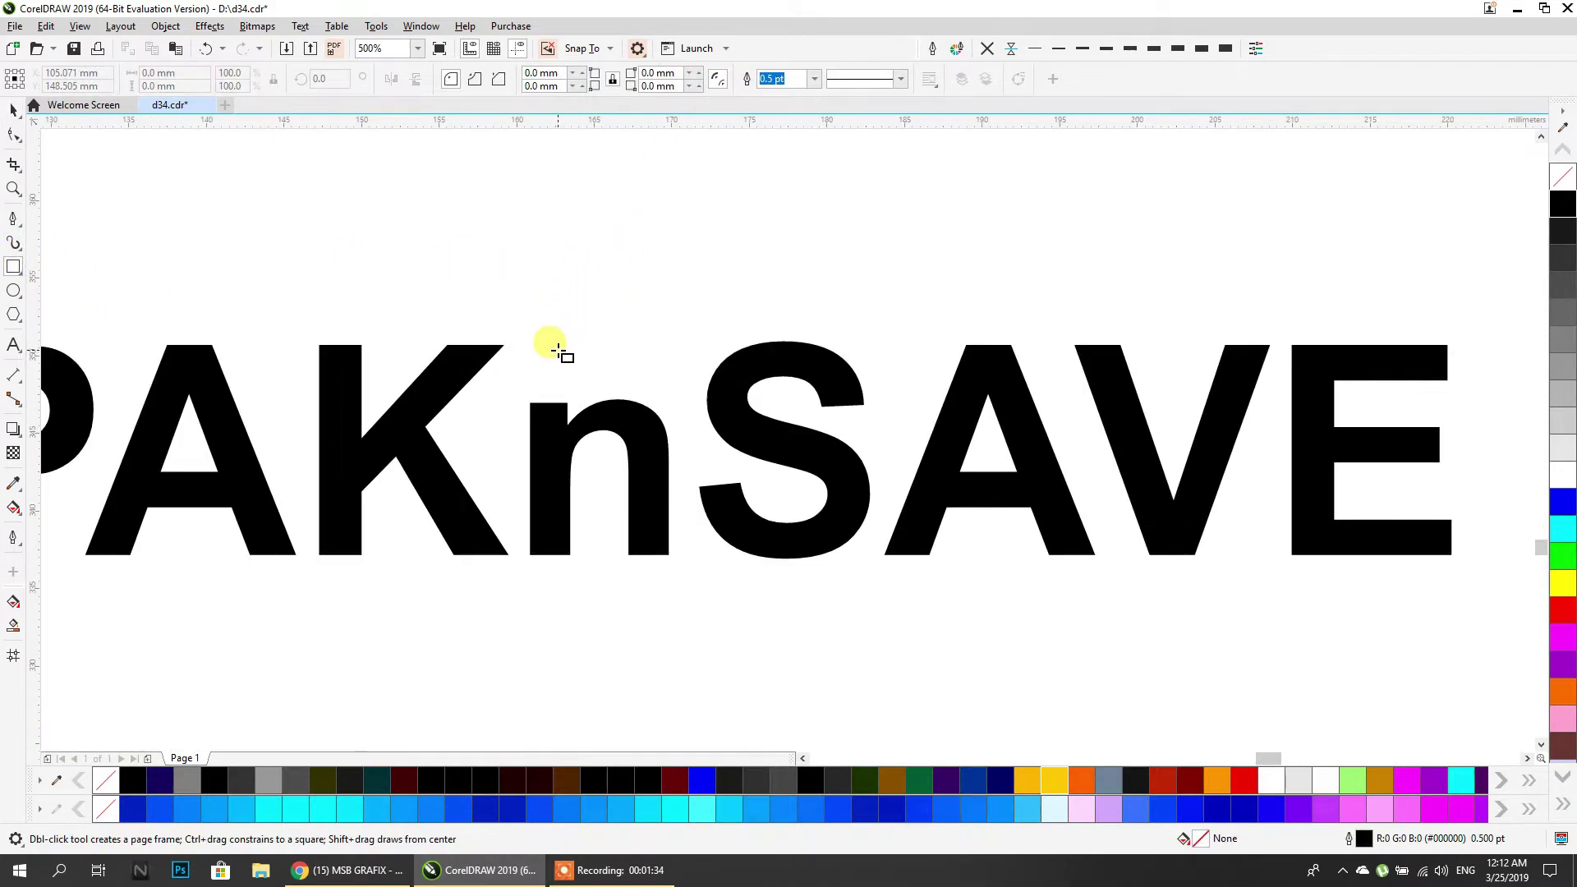
{"action": "left_click_drag", "start_coordinate": [537, 343], "coordinate": [571, 385]}
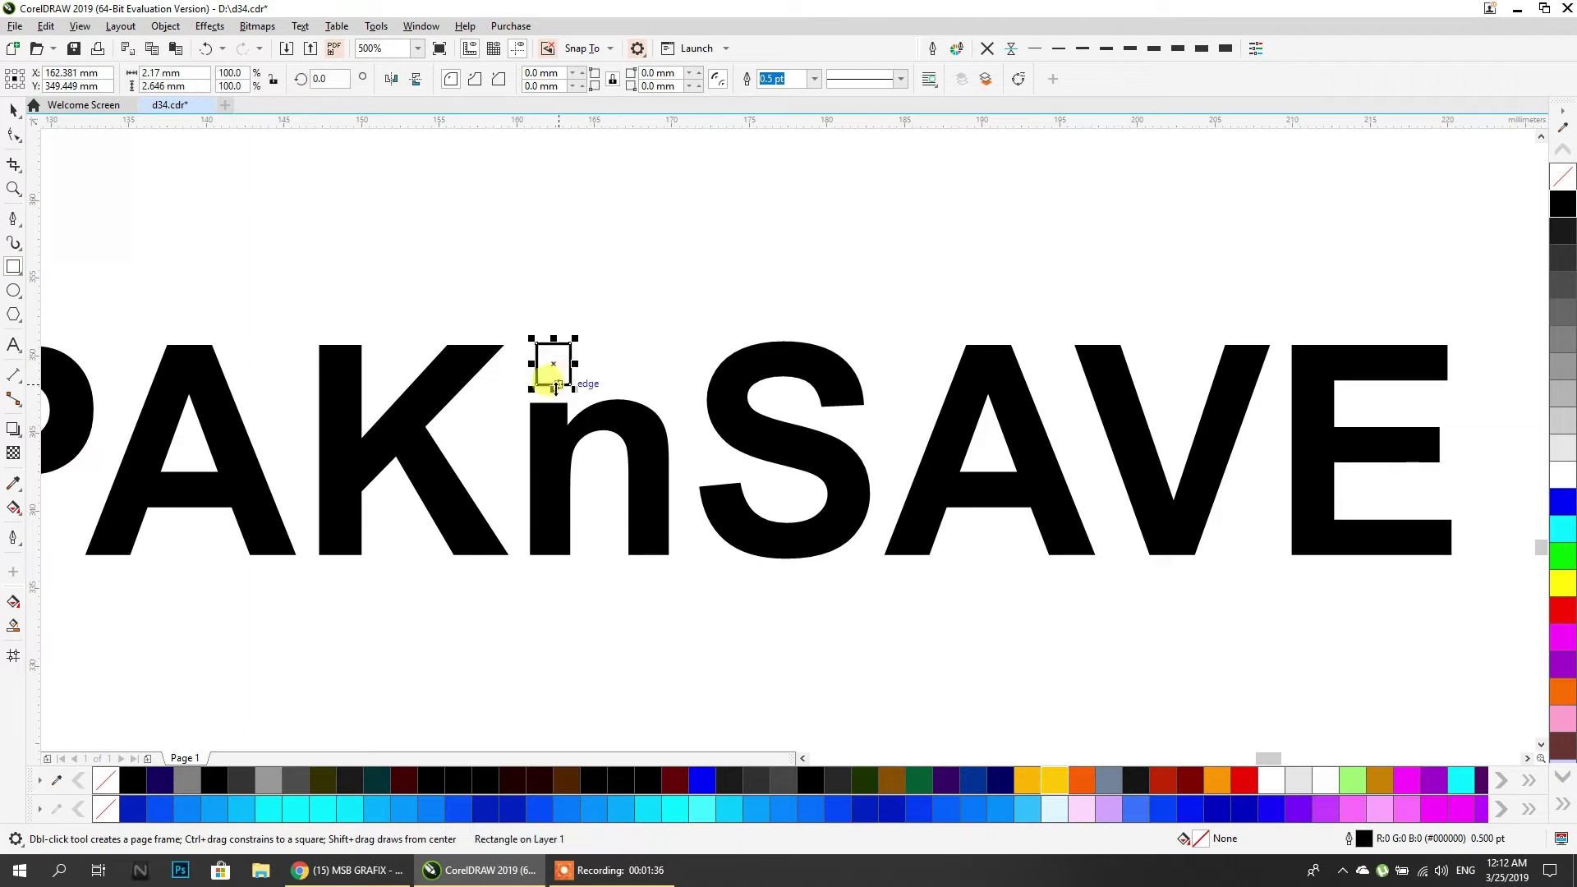
{"action": "key", "text": "ctrl+q"}
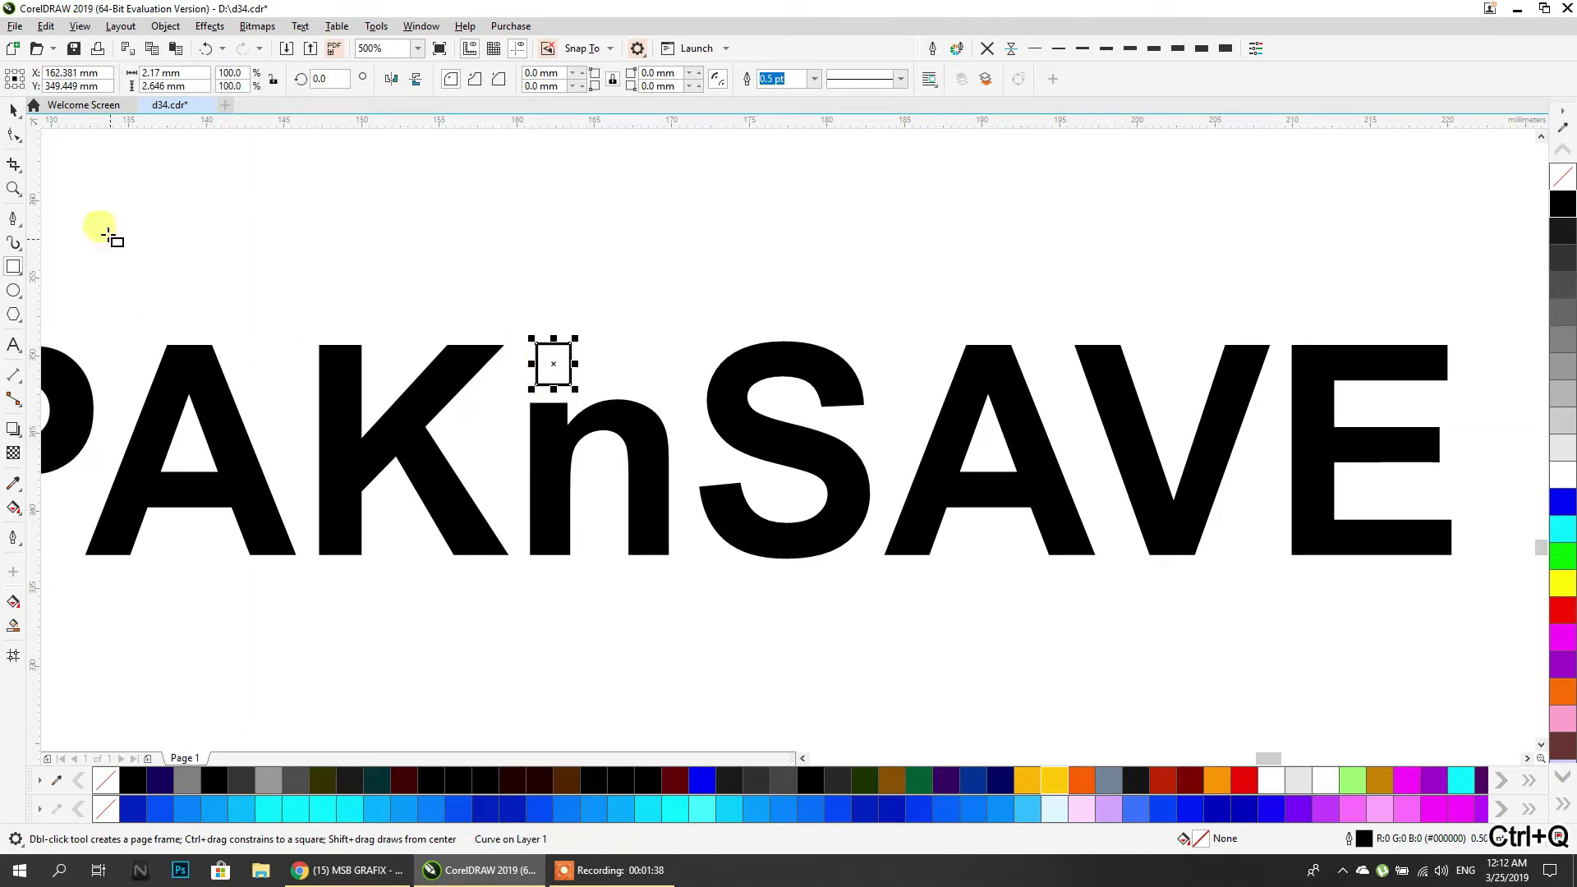
Taper the small shape by moving its lower-left node inward toward the lower-right corner.
{"action": "left_click", "coordinate": [14, 134]}
{"action": "scroll", "coordinate": [574, 414], "scroll_direction": "up", "scroll_amount": 4}
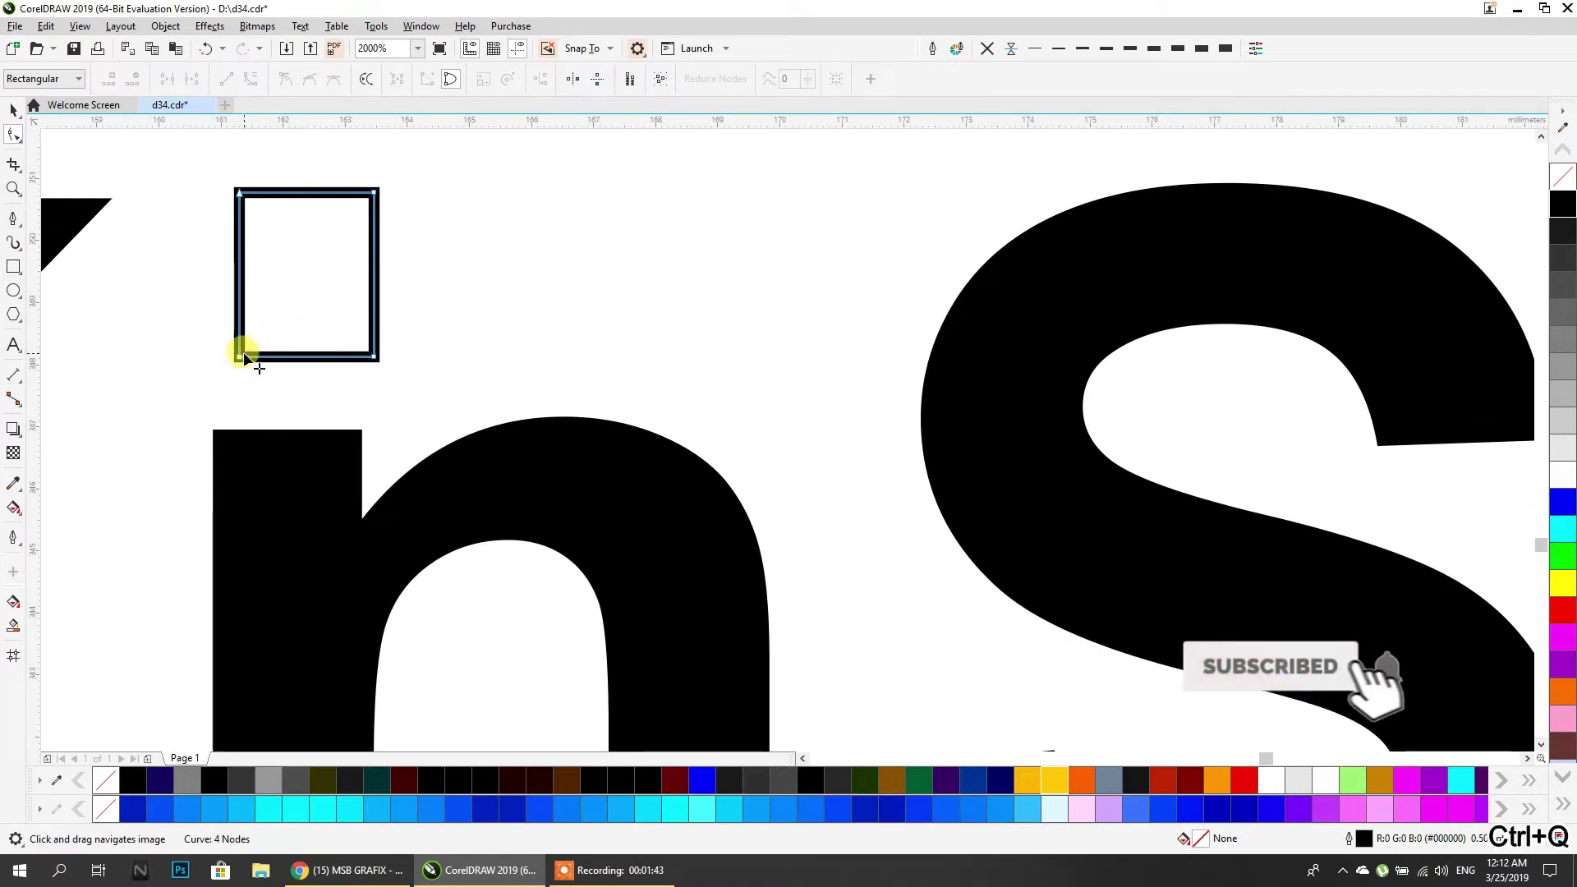
{"action": "left_click_drag", "start_coordinate": [240, 355], "coordinate": [324, 357]}
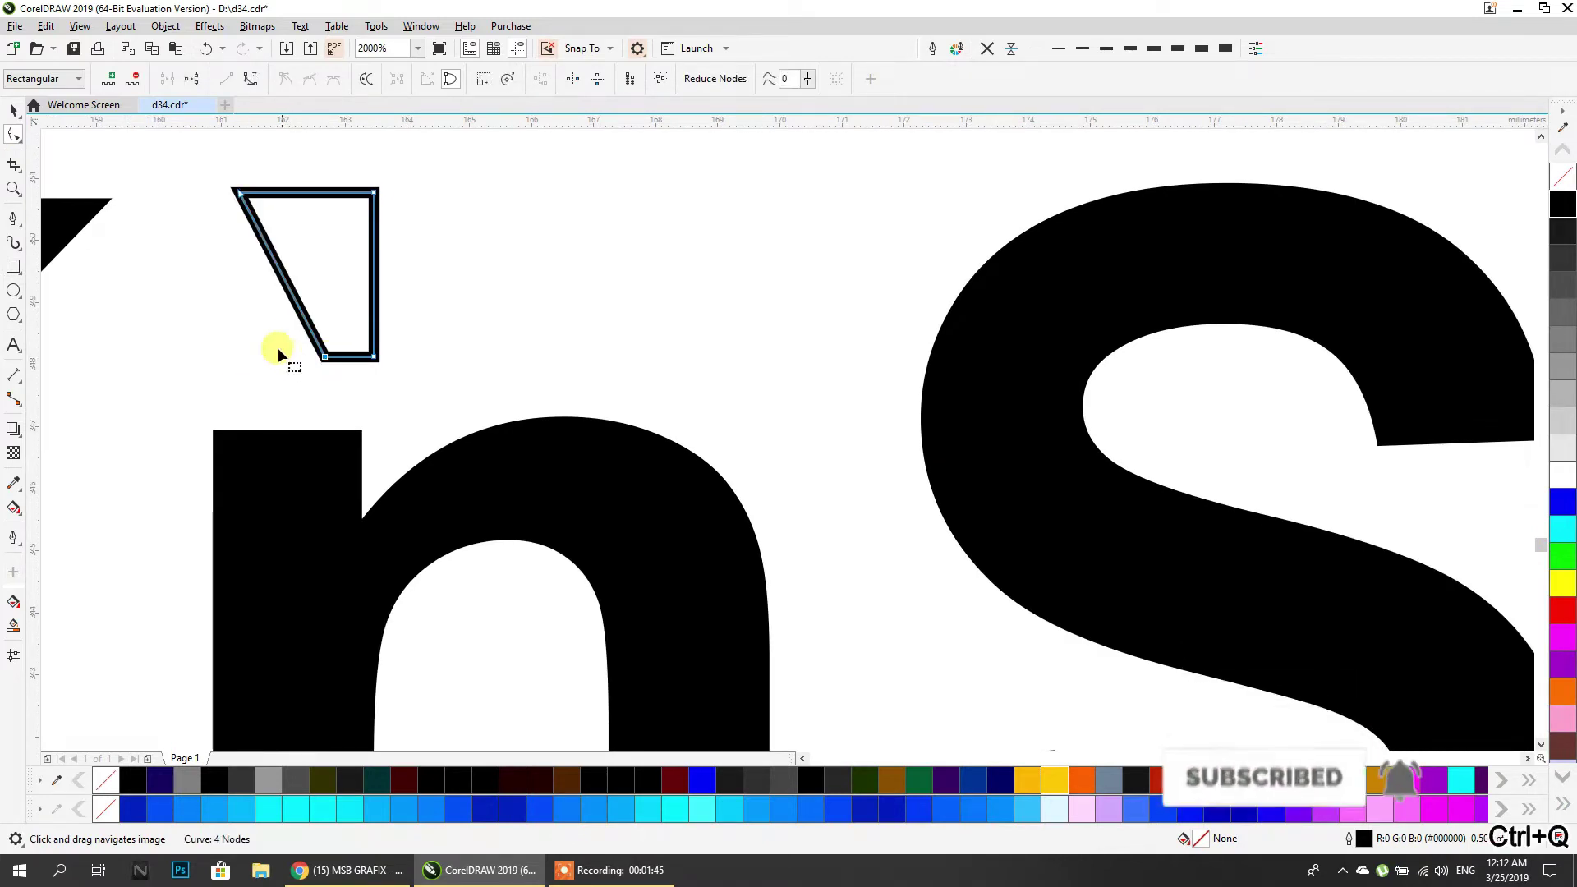
Rotate the tapered shape by about 16° so it slants like an accent above the n.
{"action": "left_click", "coordinate": [15, 108]}
{"action": "left_click", "coordinate": [335, 200]}
{"action": "left_click_drag", "start_coordinate": [362, 183], "coordinate": [338, 232]}
{"action": "left_click", "coordinate": [347, 207]}
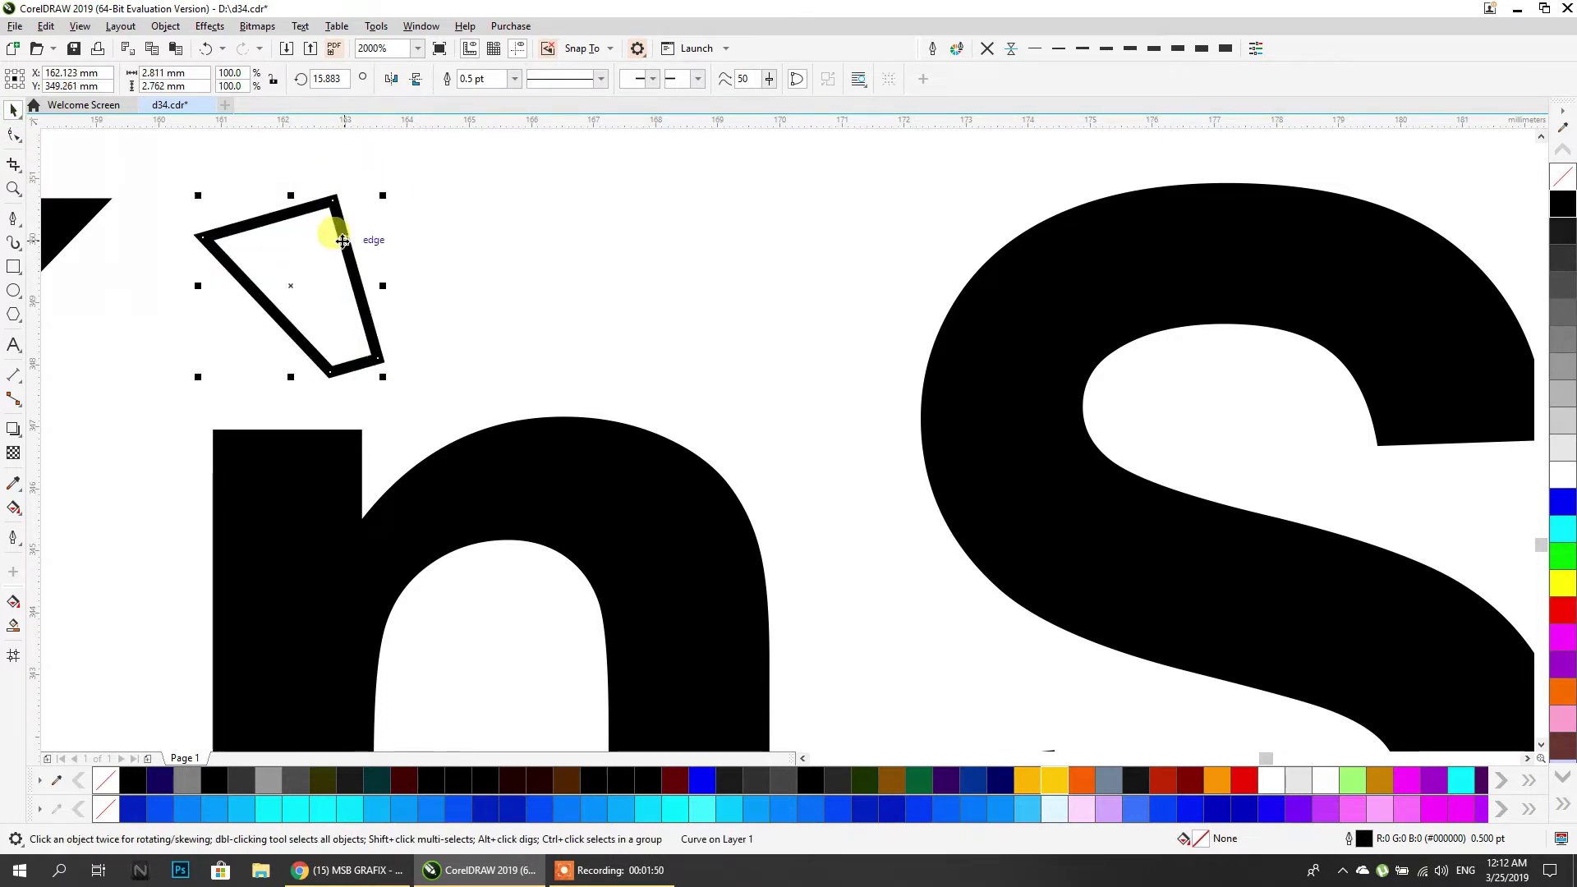
Combine the accent shape and the PAKnSAVE text into a single curve object.
{"action": "scroll", "coordinate": [373, 213], "scroll_direction": "down", "scroll_amount": 2}
{"action": "scroll", "coordinate": [524, 254], "scroll_direction": "down", "scroll_amount": 1}
{"action": "left_click_drag", "start_coordinate": [158, 246], "coordinate": [1002, 482]}
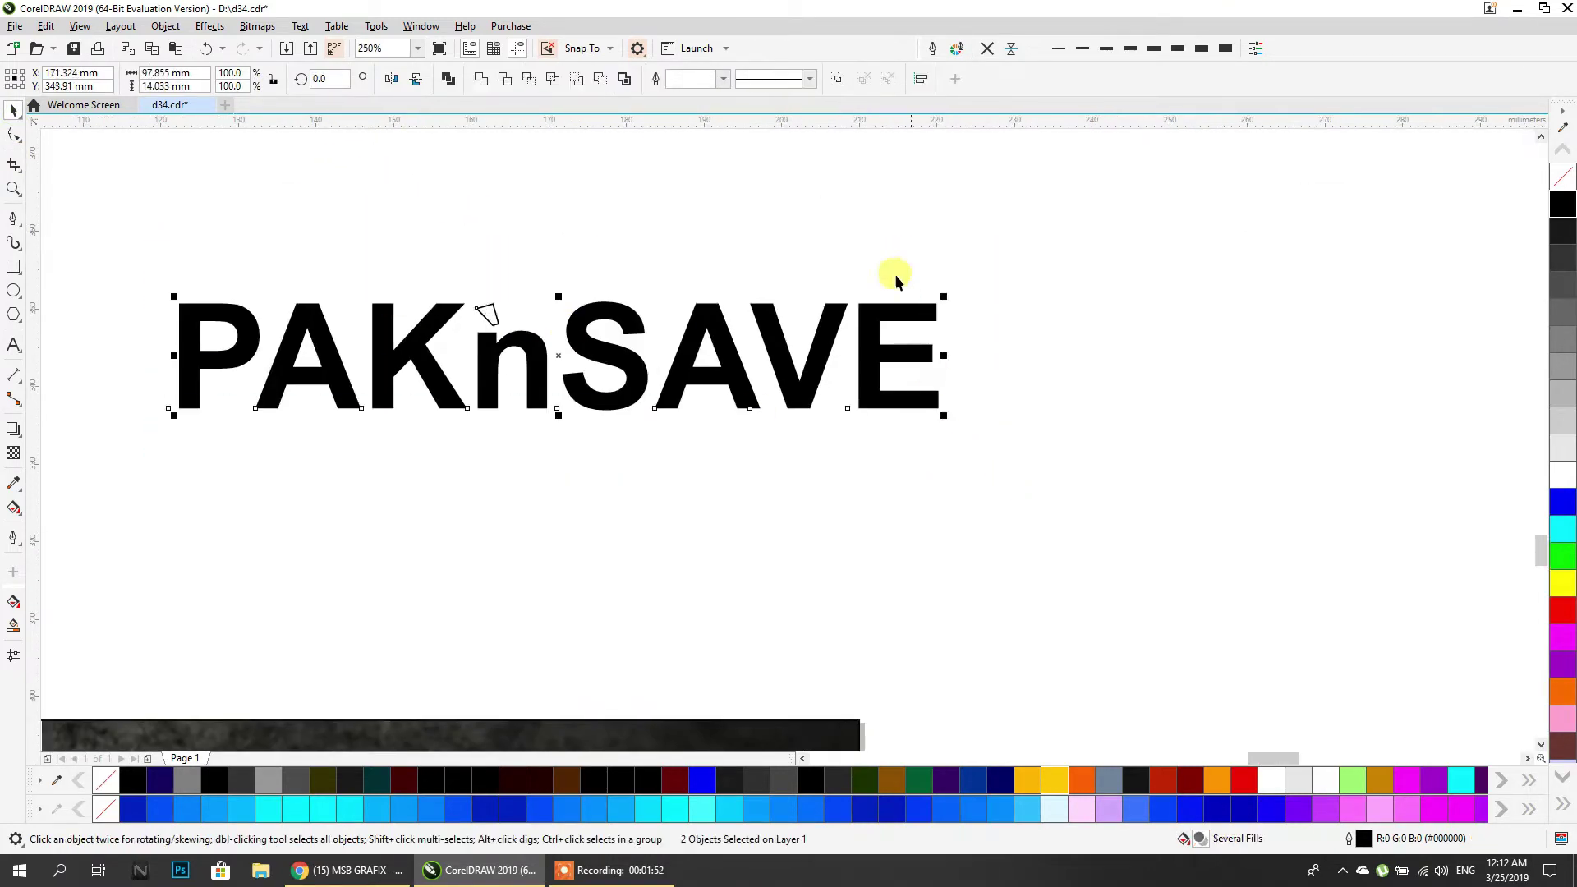
{"action": "left_click", "coordinate": [449, 82]}
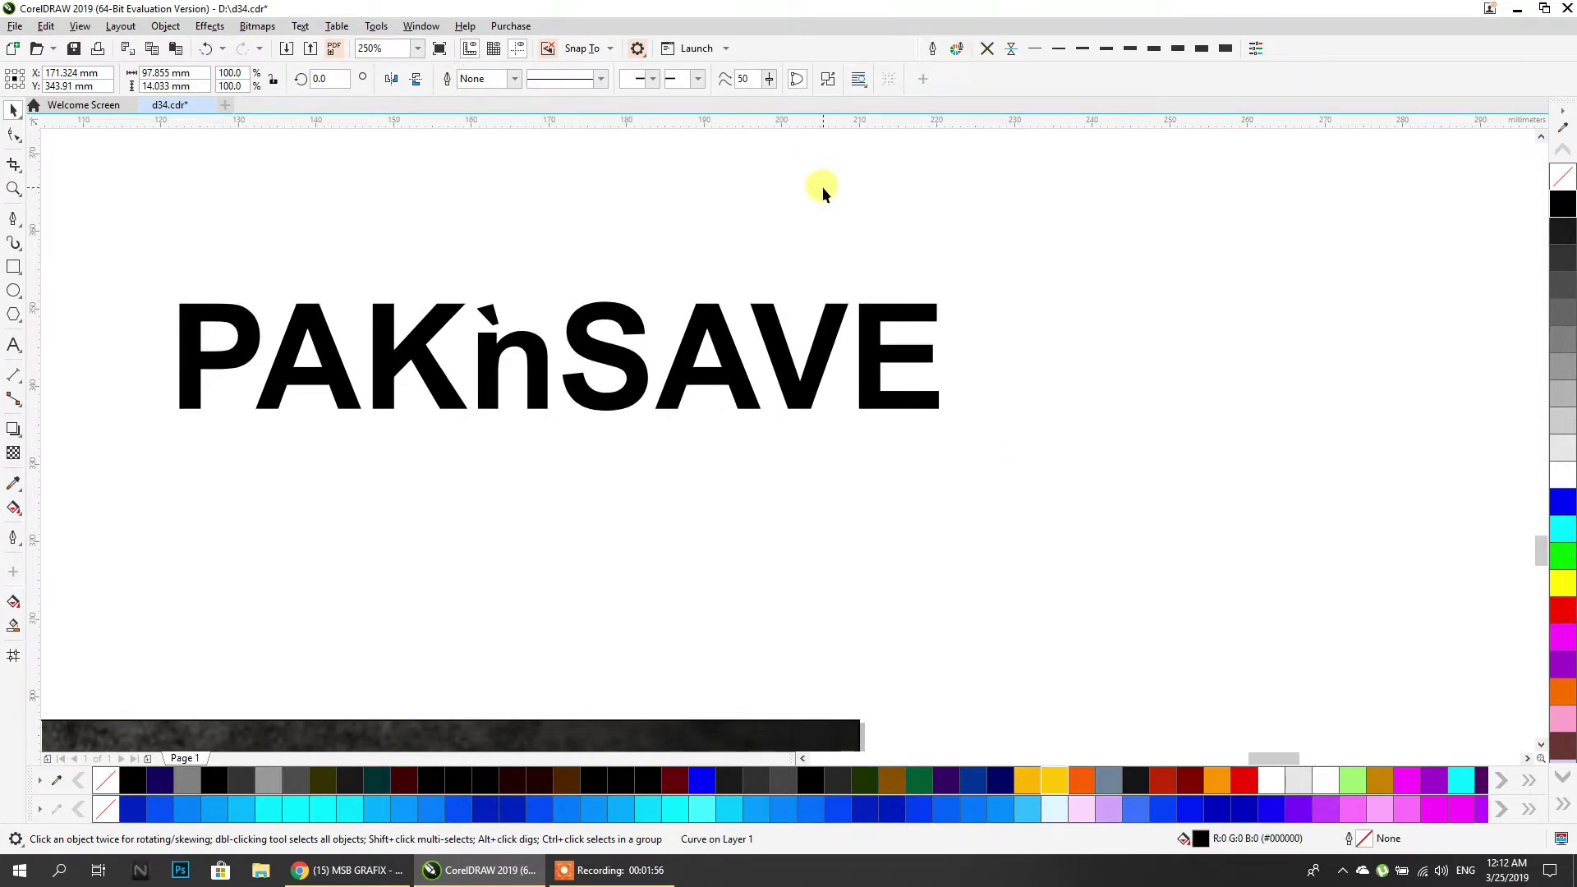
{"action": "left_click", "coordinate": [821, 185]}
Draw a frame rectangle about 108 × 28 mm around the PAKnSAVE lettering and centre the two on each other.
{"action": "left_click", "coordinate": [25, 266]}
{"action": "mouse_move", "coordinate": [135, 260]}
{"action": "left_mouse_down"}
{"action": "mouse_move", "coordinate": [846, 458]}
{"action": "mouse_move", "coordinate": [1003, 465]}
{"action": "mouse_move", "coordinate": [974, 475]}
{"action": "left_mouse_up"}
{"action": "left_click", "coordinate": [13, 109]}
{"action": "scroll", "coordinate": [489, 286], "scroll_direction": "down", "scroll_amount": 2}
{"action": "left_click_drag", "start_coordinate": [489, 286], "coordinate": [491, 350]}
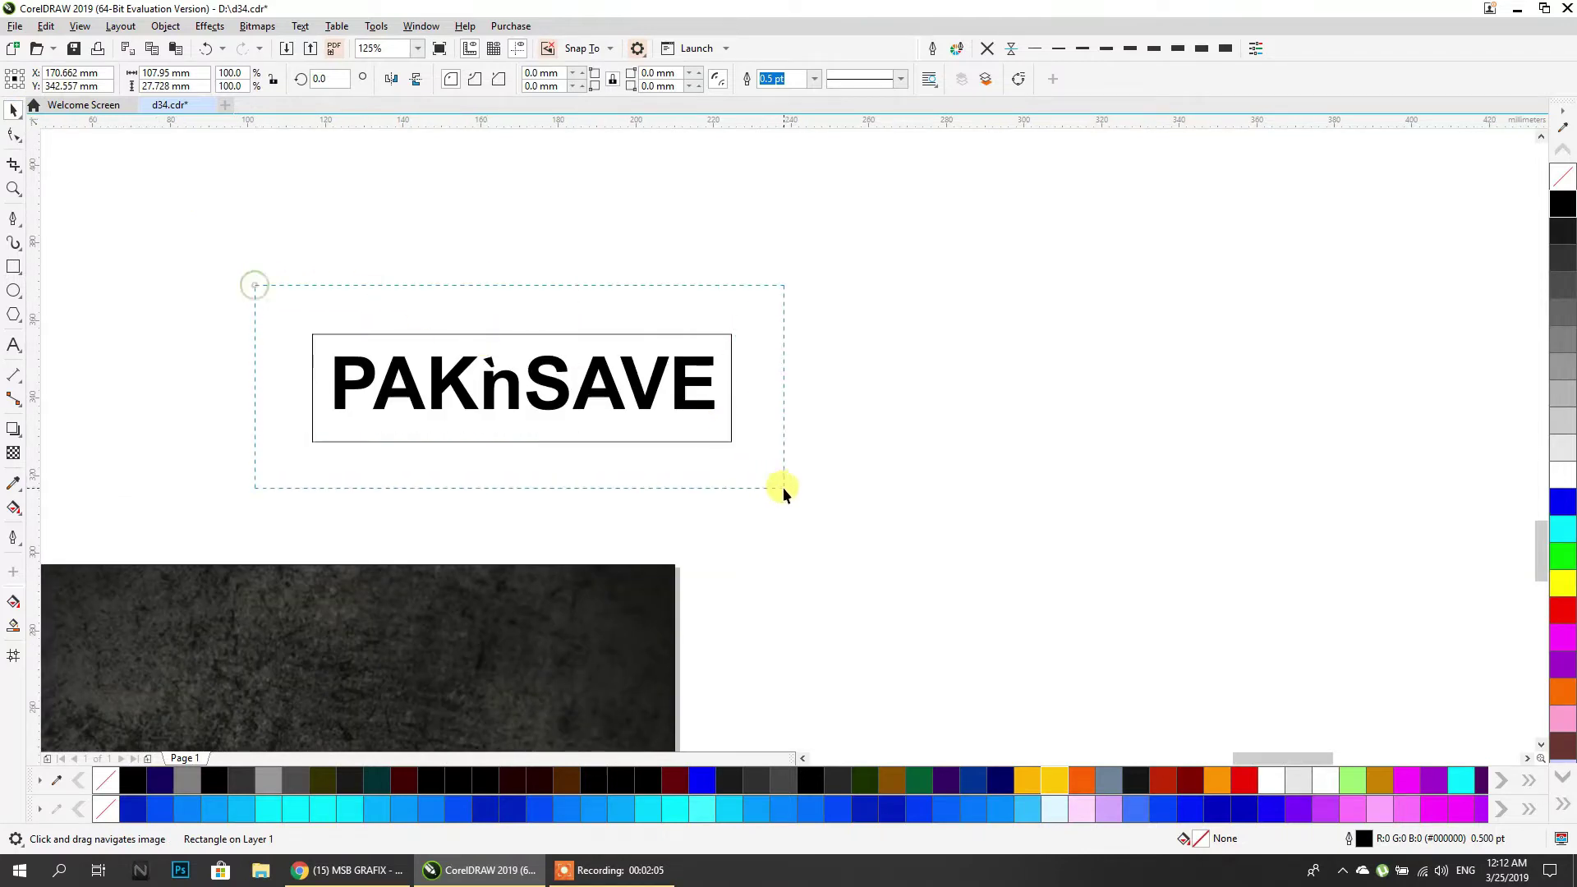
{"action": "left_click", "coordinate": [732, 474]}
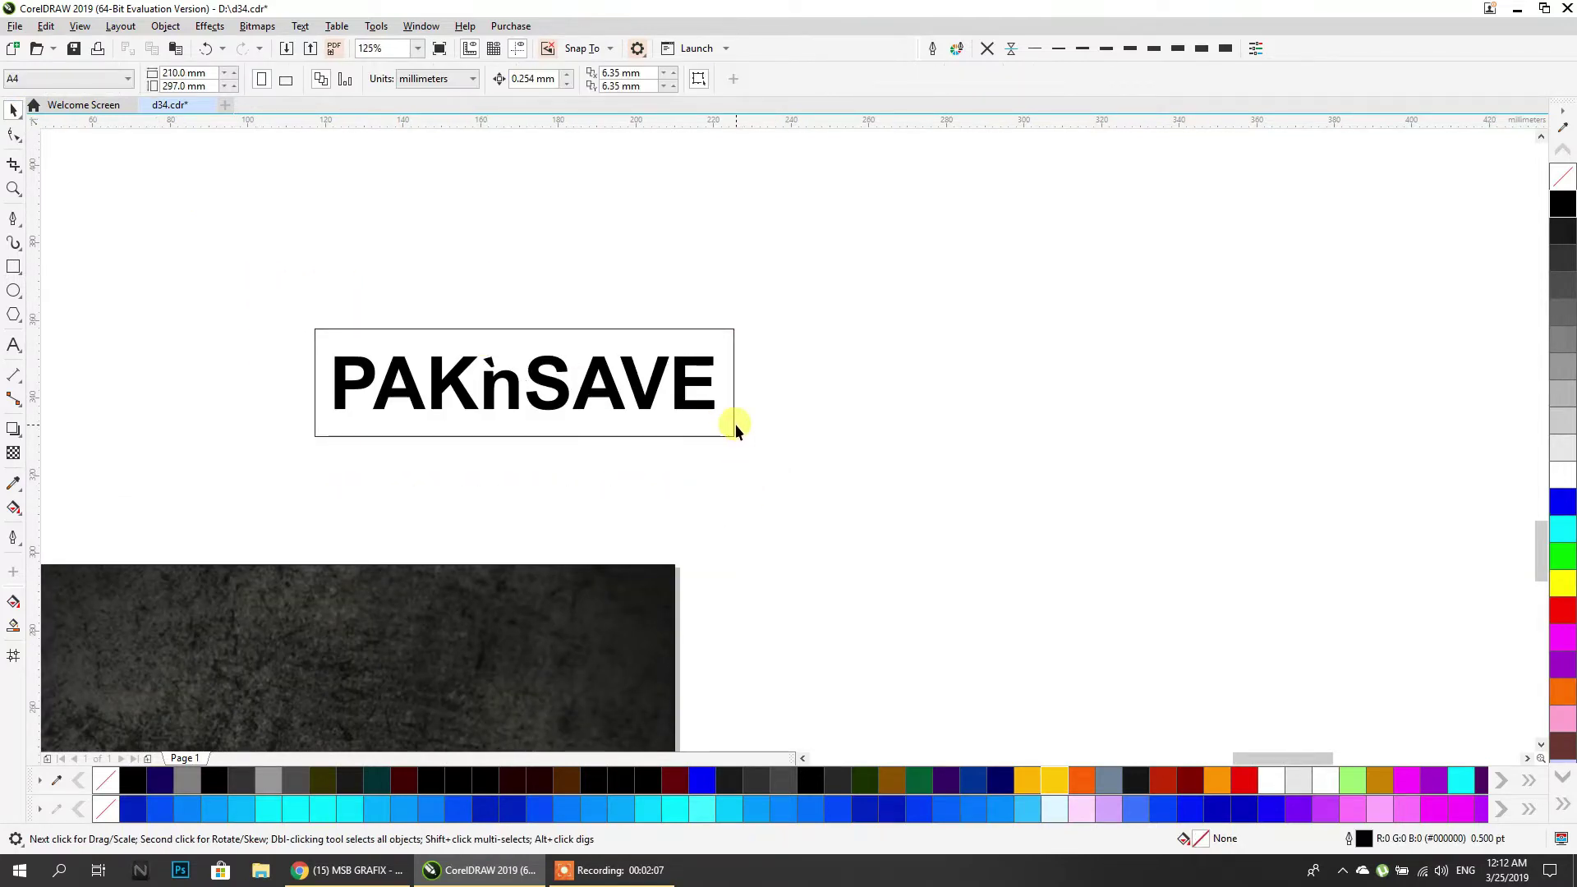
Widen the frame rectangle symmetrically about its centre to about 110.6 mm.
{"action": "left_click", "coordinate": [727, 400]}
{"action": "scroll", "coordinate": [735, 395], "scroll_direction": "up", "scroll_amount": 2}
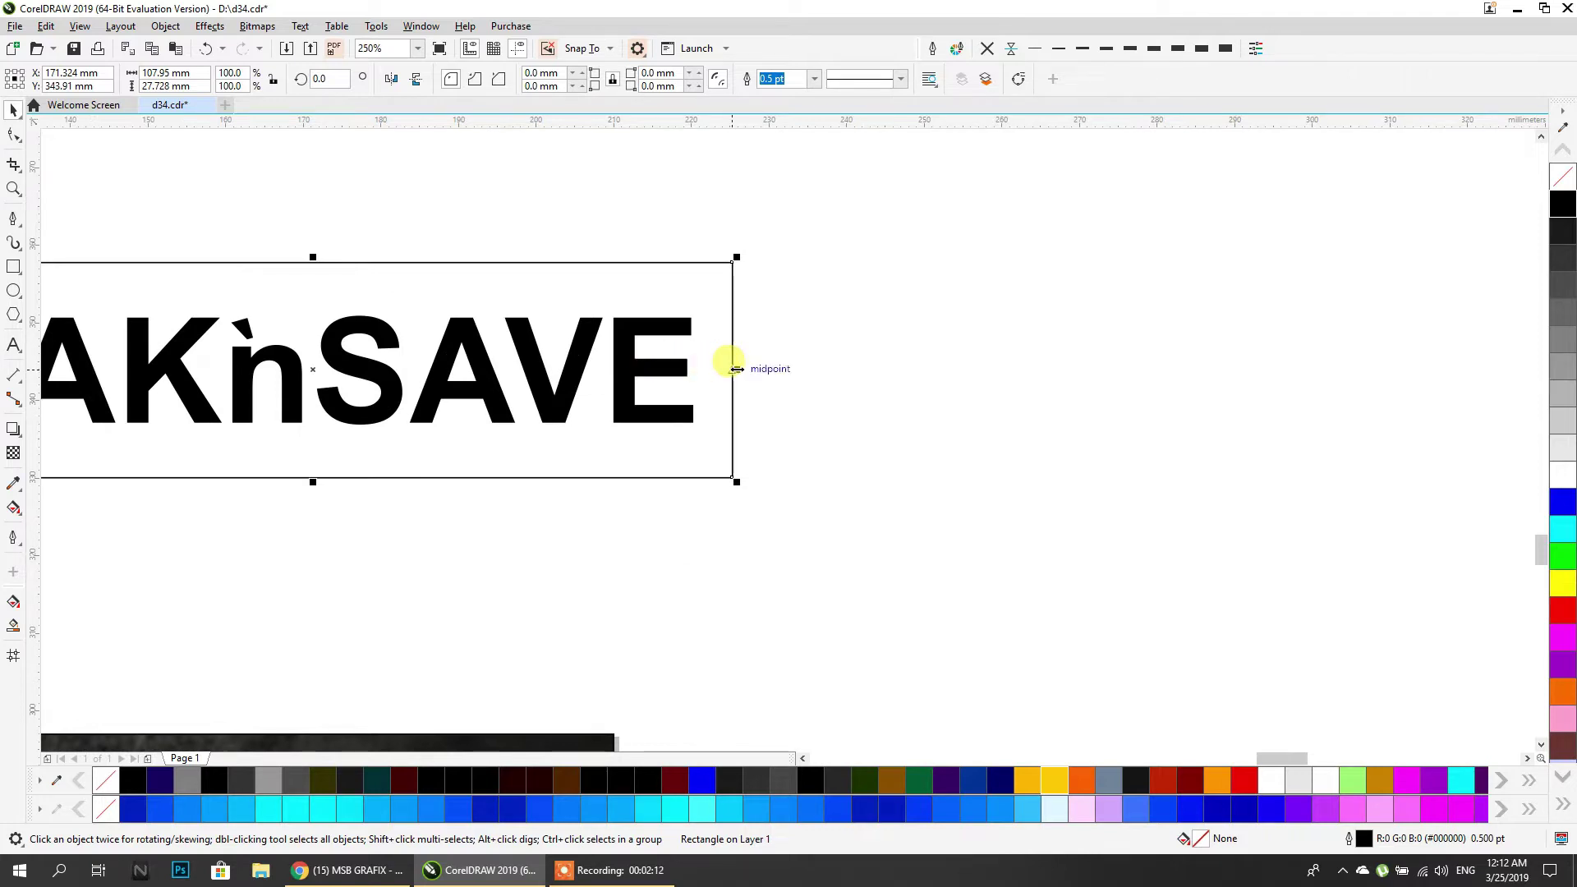
{"action": "left_click_drag", "start_coordinate": [735, 369], "coordinate": [751, 368]}
{"action": "scroll", "coordinate": [815, 387], "scroll_direction": "down", "scroll_amount": 2}
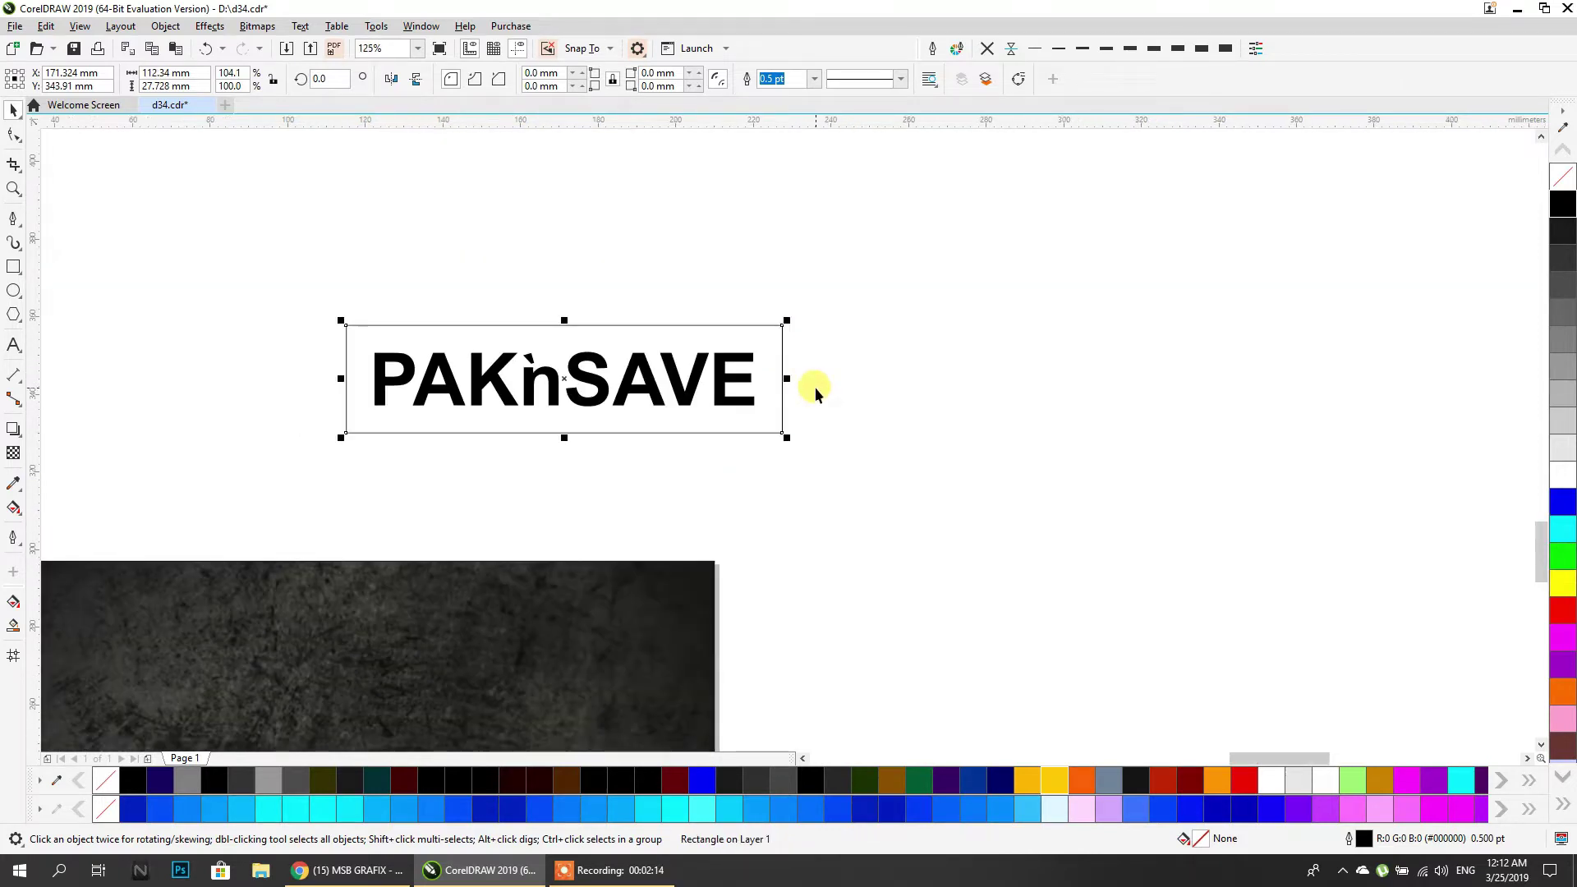
{"action": "scroll", "coordinate": [800, 400], "scroll_direction": "up", "scroll_amount": 2}
{"action": "scroll", "coordinate": [788, 380], "scroll_direction": "up", "scroll_amount": 2}
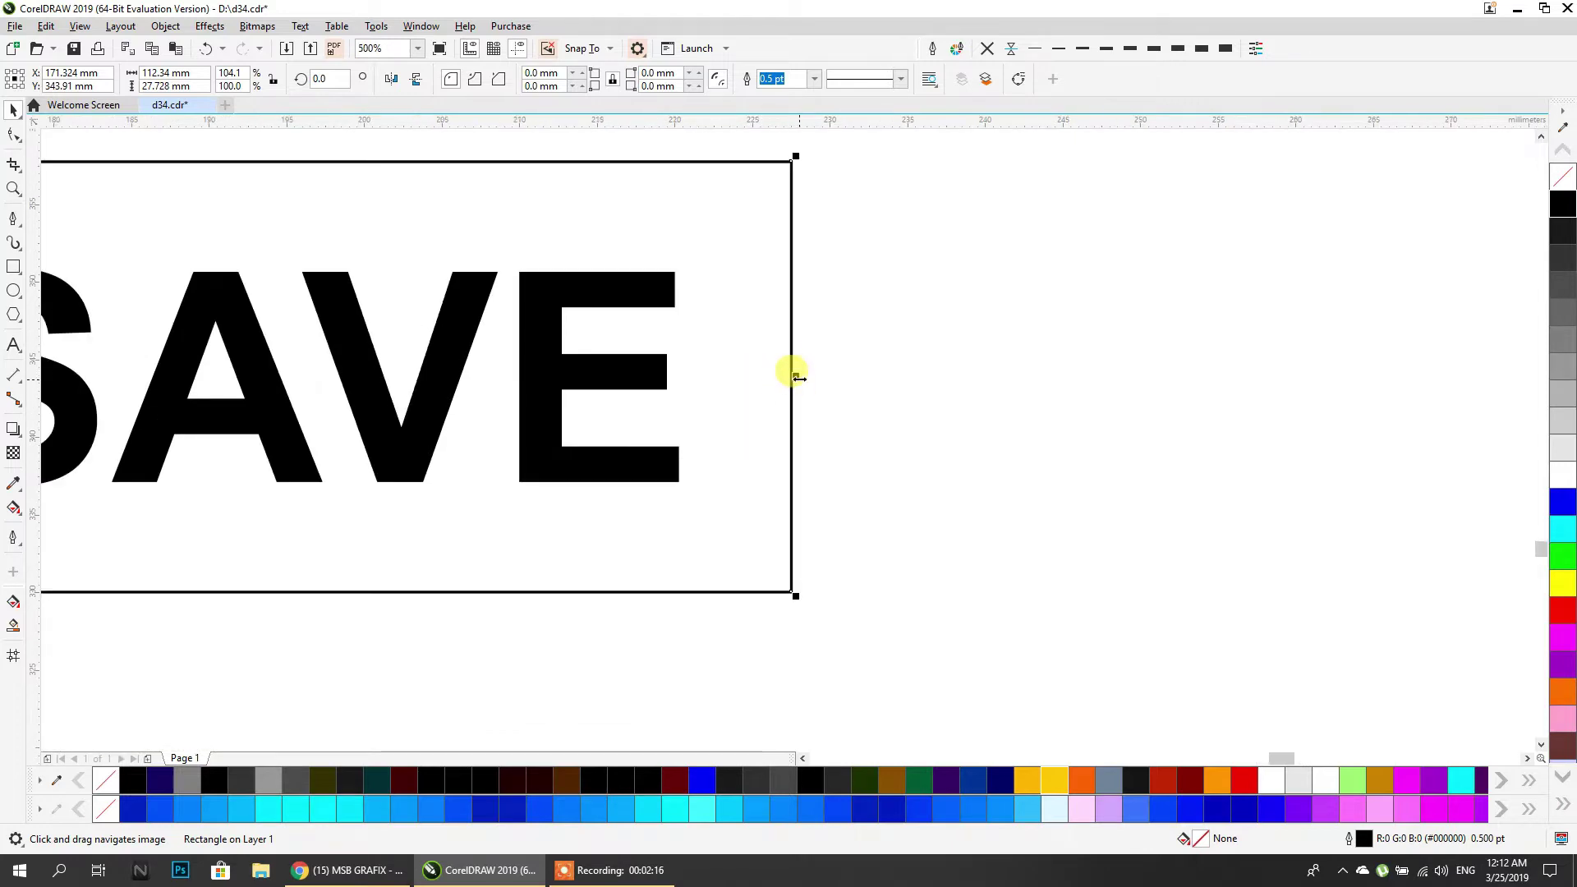
{"action": "left_click_drag", "start_coordinate": [795, 375], "coordinate": [778, 374]}
{"action": "scroll", "coordinate": [825, 387], "scroll_direction": "down", "scroll_amount": 2}
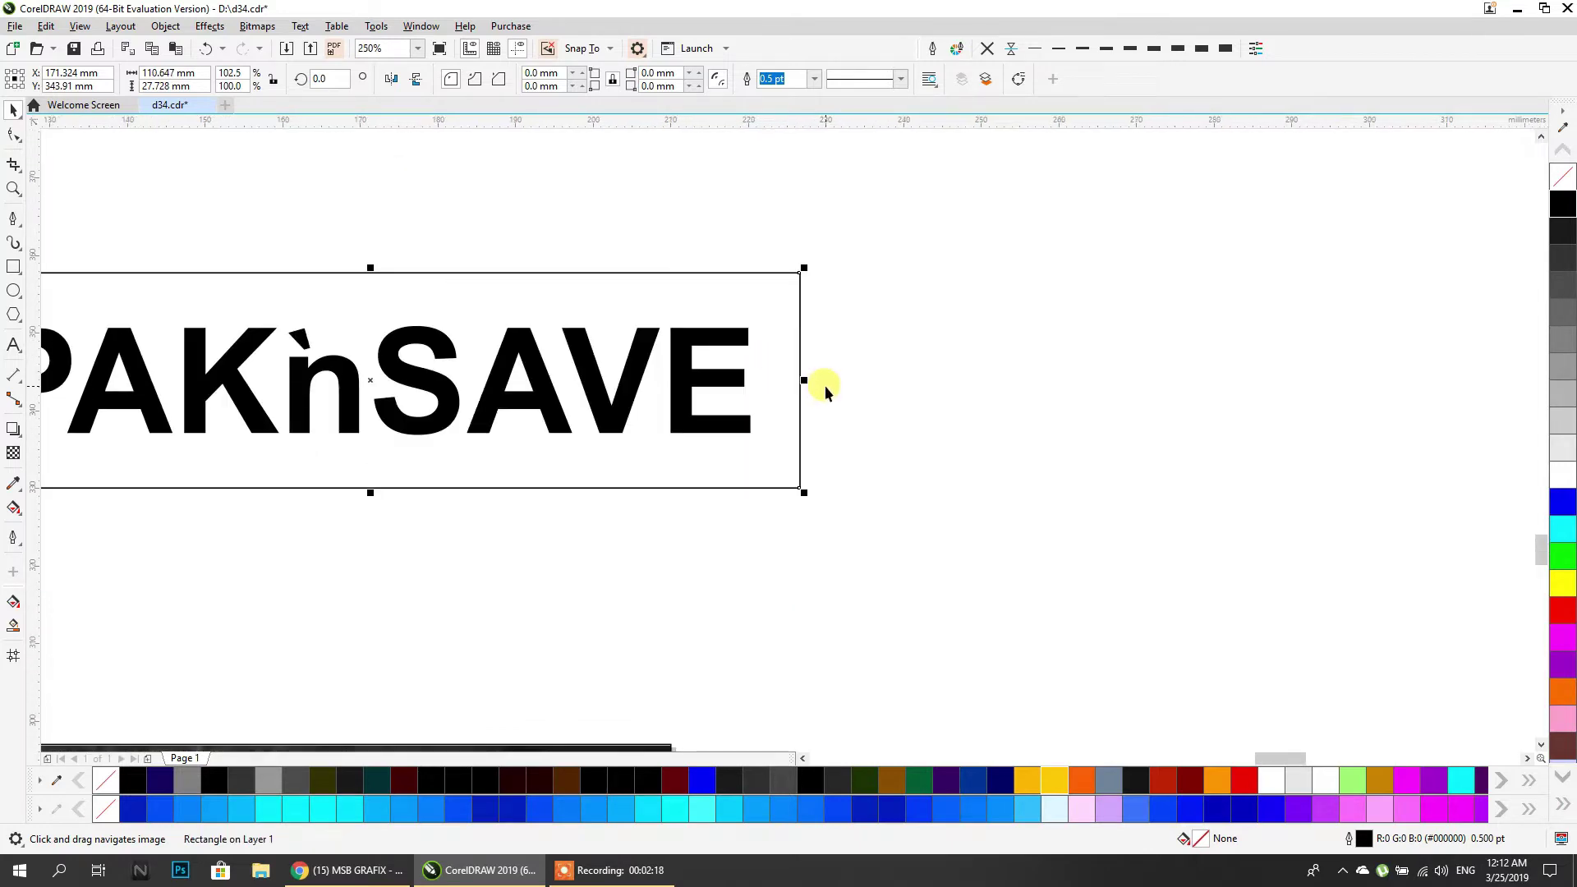
Add a one-step outward contour of about 4 mm around the frame rectangle and break the contour apart.
{"action": "left_click", "coordinate": [979, 384]}
{"action": "left_click", "coordinate": [909, 423]}
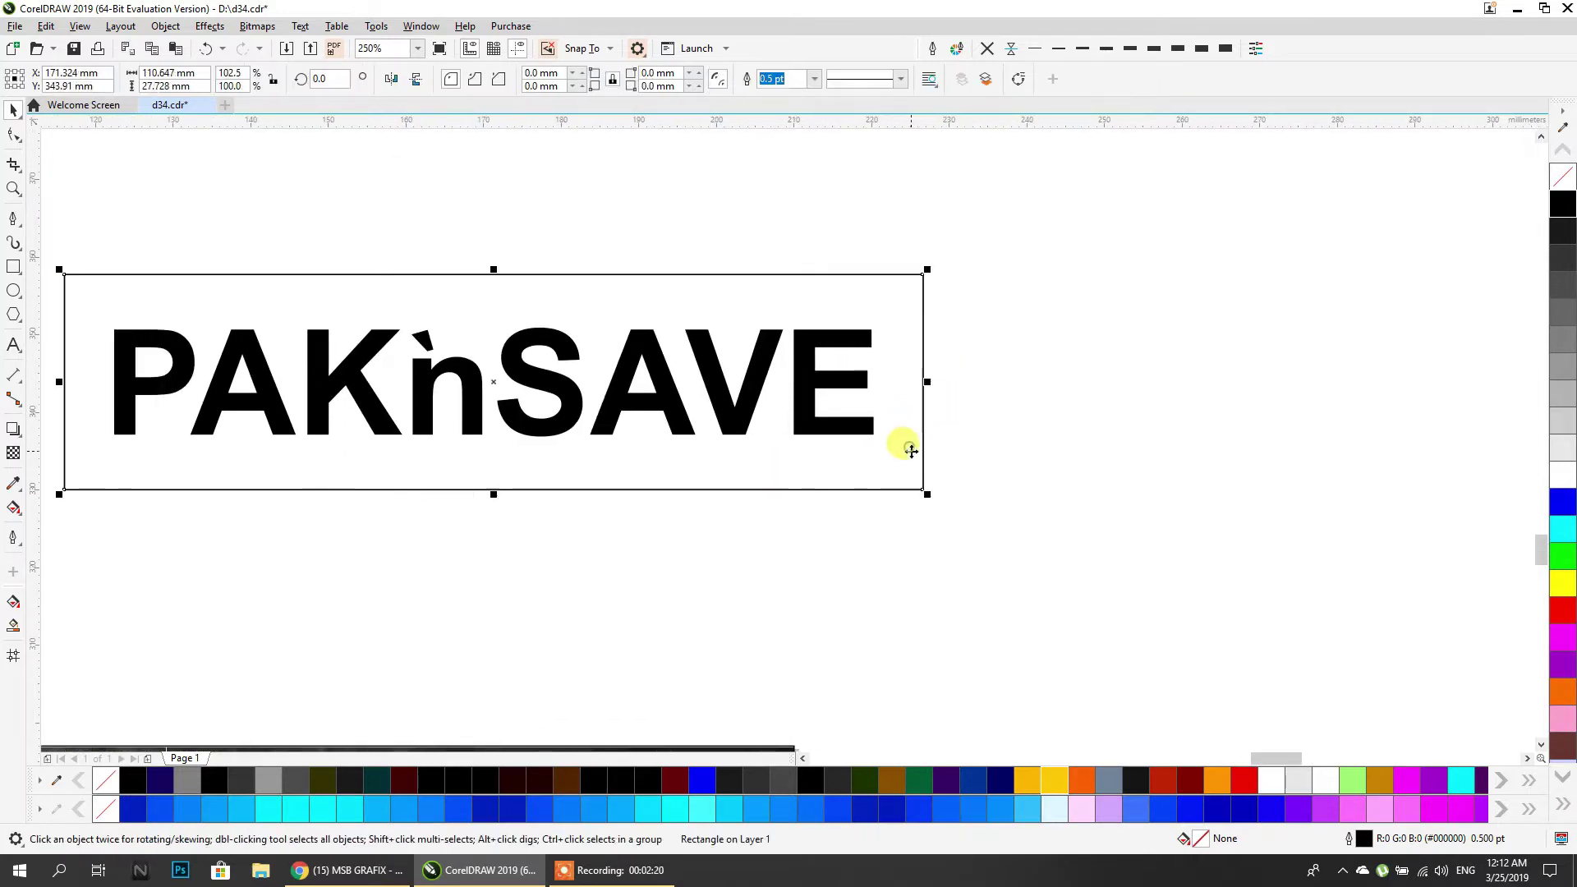
{"action": "left_click", "coordinate": [20, 433]}
{"action": "left_click", "coordinate": [66, 447]}
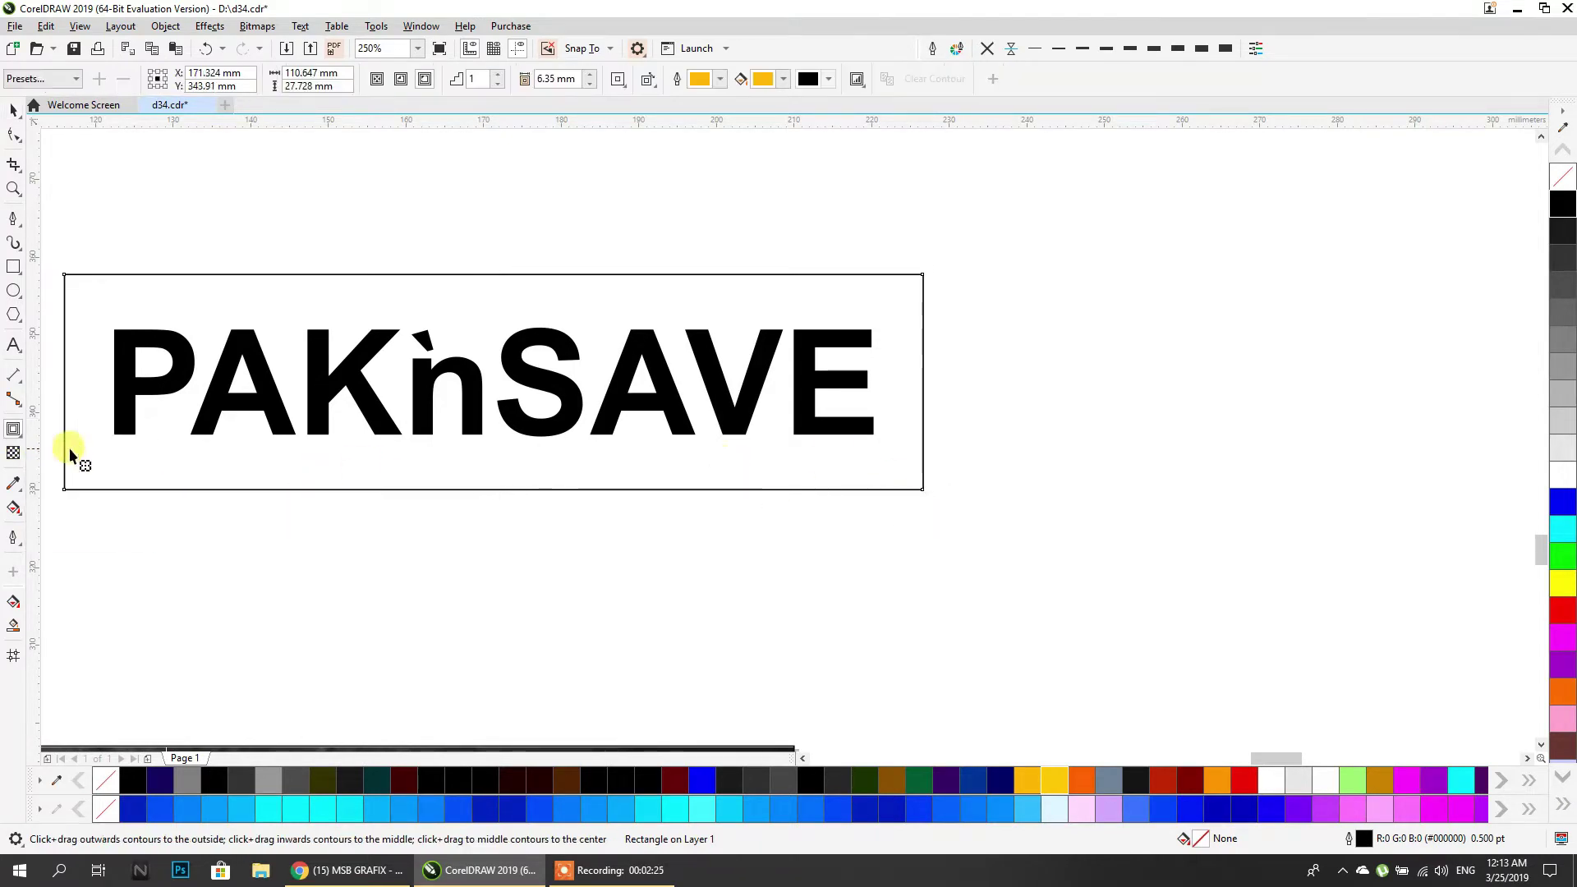
{"action": "left_click_drag", "start_coordinate": [888, 475], "coordinate": [933, 528]}
{"action": "left_click", "coordinate": [12, 113]}
{"action": "key", "text": "ctrl+k"}
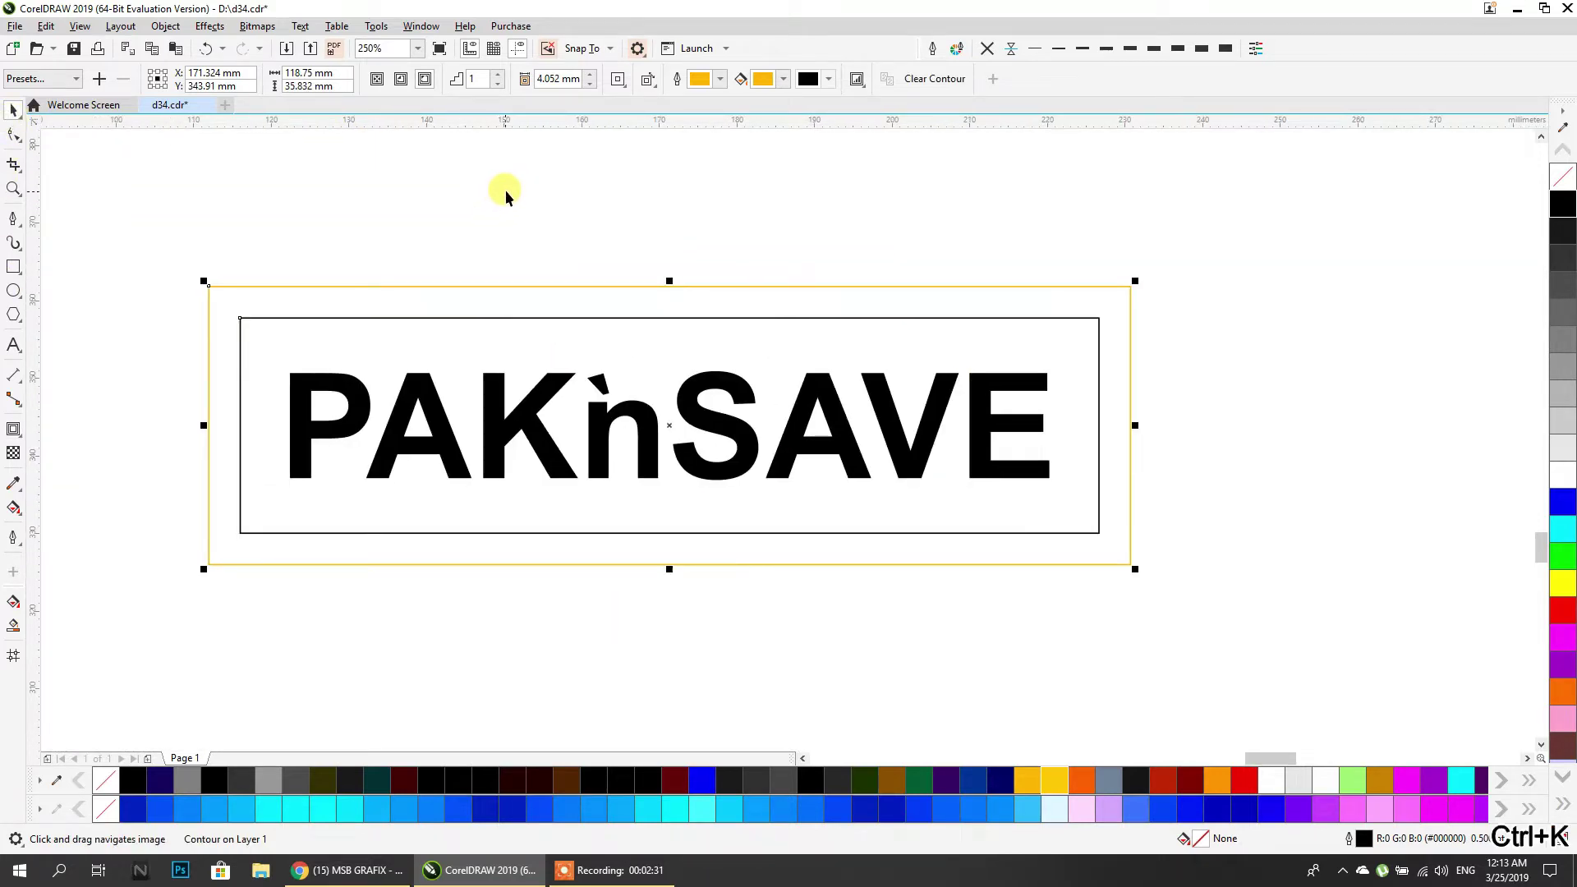
Combine the inner frame rectangle and its contour into one border shape, fill it yellow (#FFFF00) and remove the outline.
{"action": "left_click", "coordinate": [484, 327]}
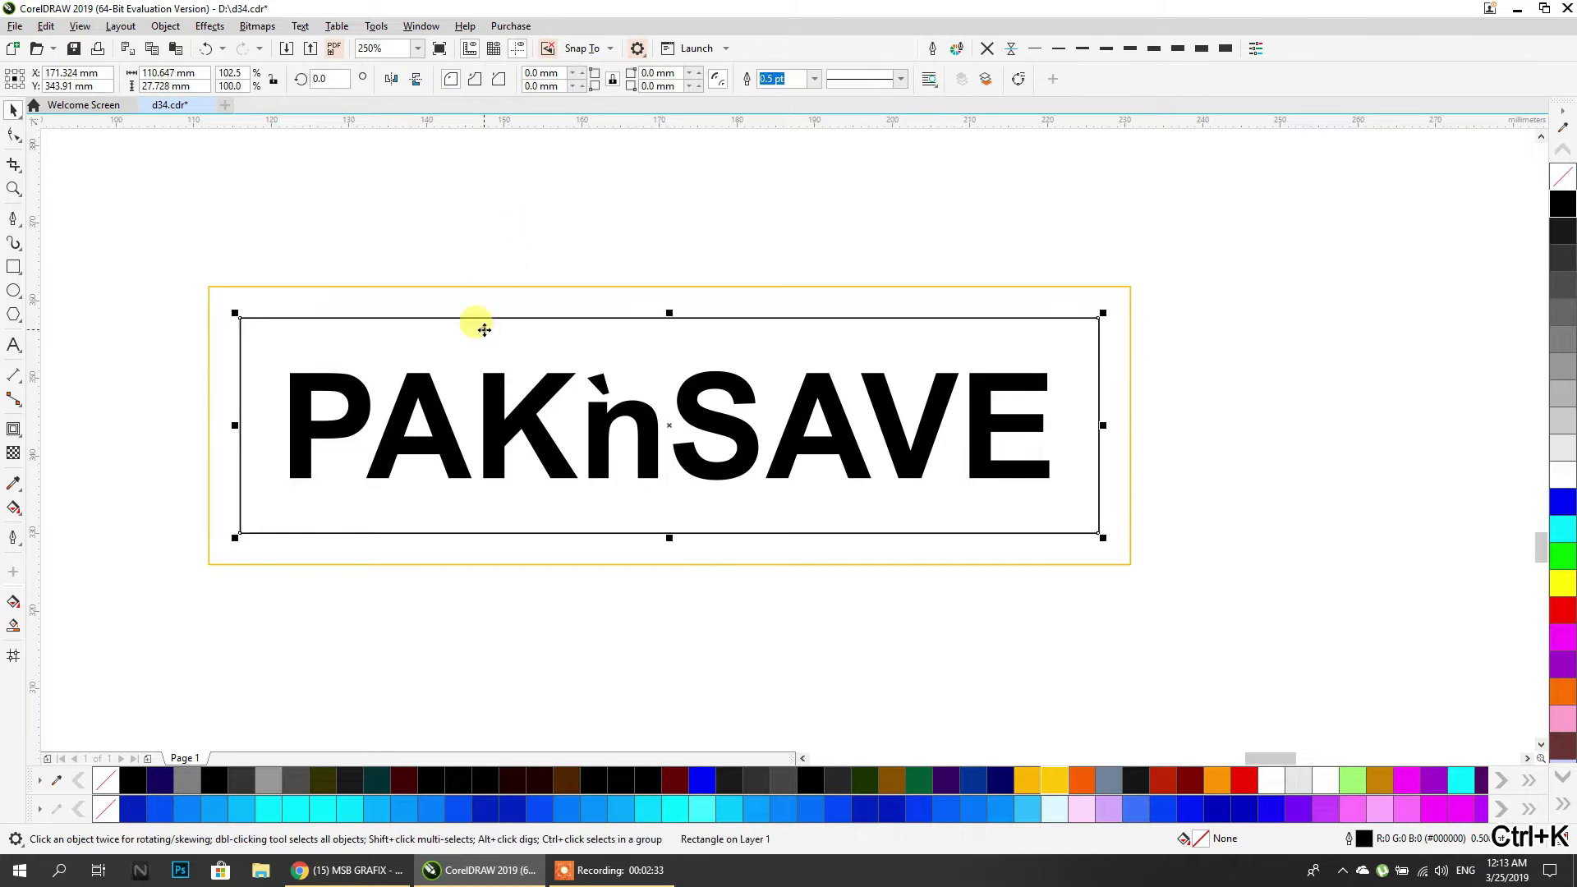
{"action": "left_click", "coordinate": [455, 284], "text": "shift"}
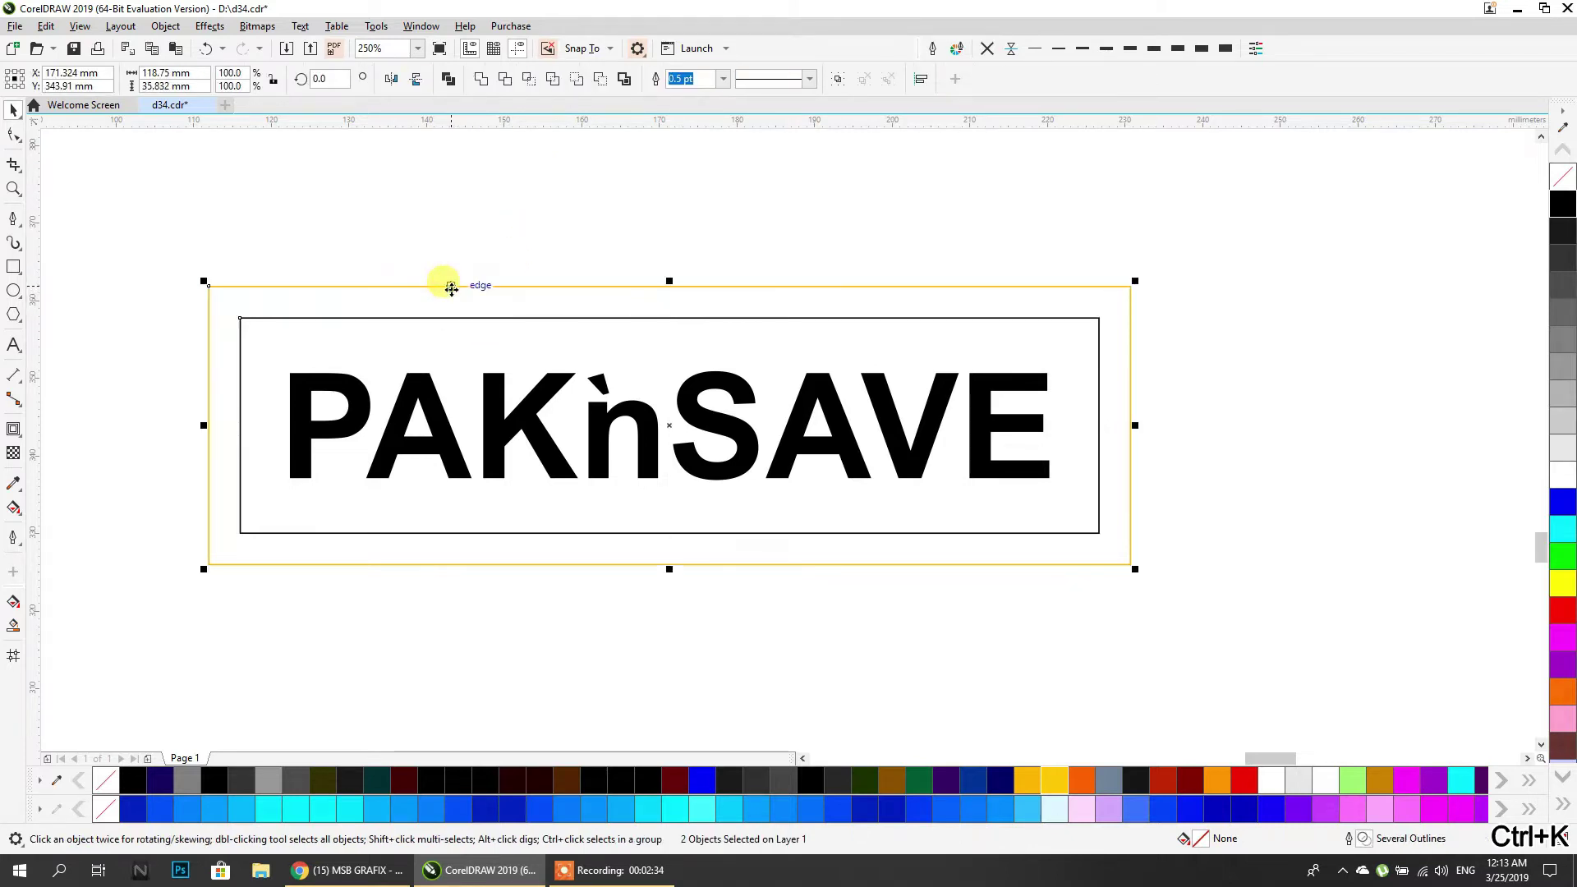
{"action": "left_click", "coordinate": [448, 79]}
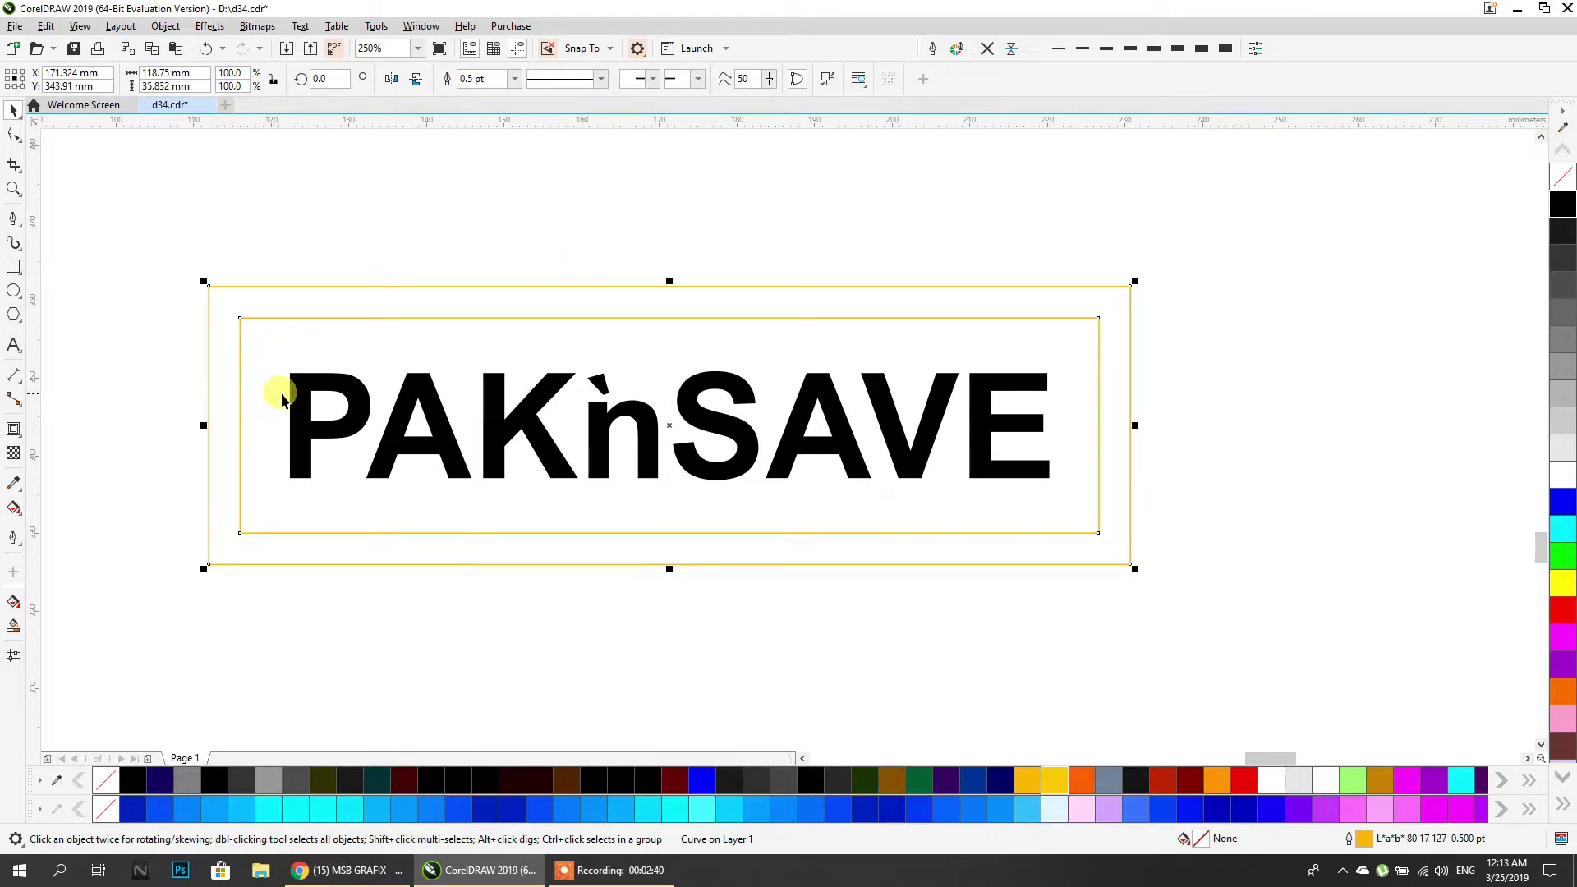
{"action": "left_click", "coordinate": [1563, 583]}
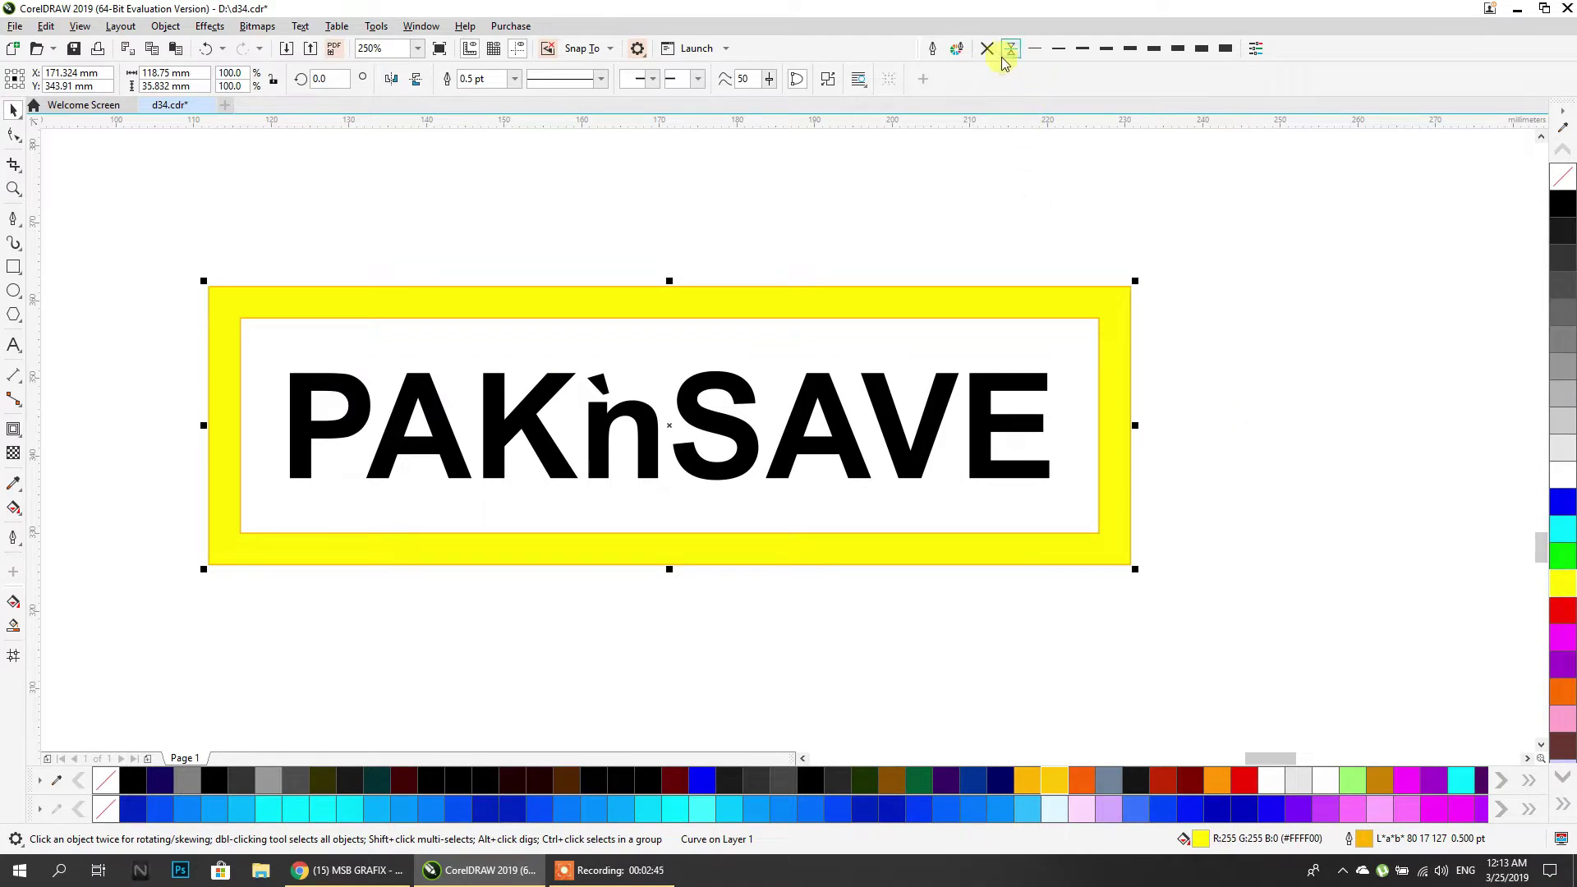
Combine the border with the PAKnSAVE lettering into a single curve and move the logo to the empty area beyond the page's right edge.
{"action": "left_click_drag", "start_coordinate": [1184, 206], "coordinate": [101, 688]}
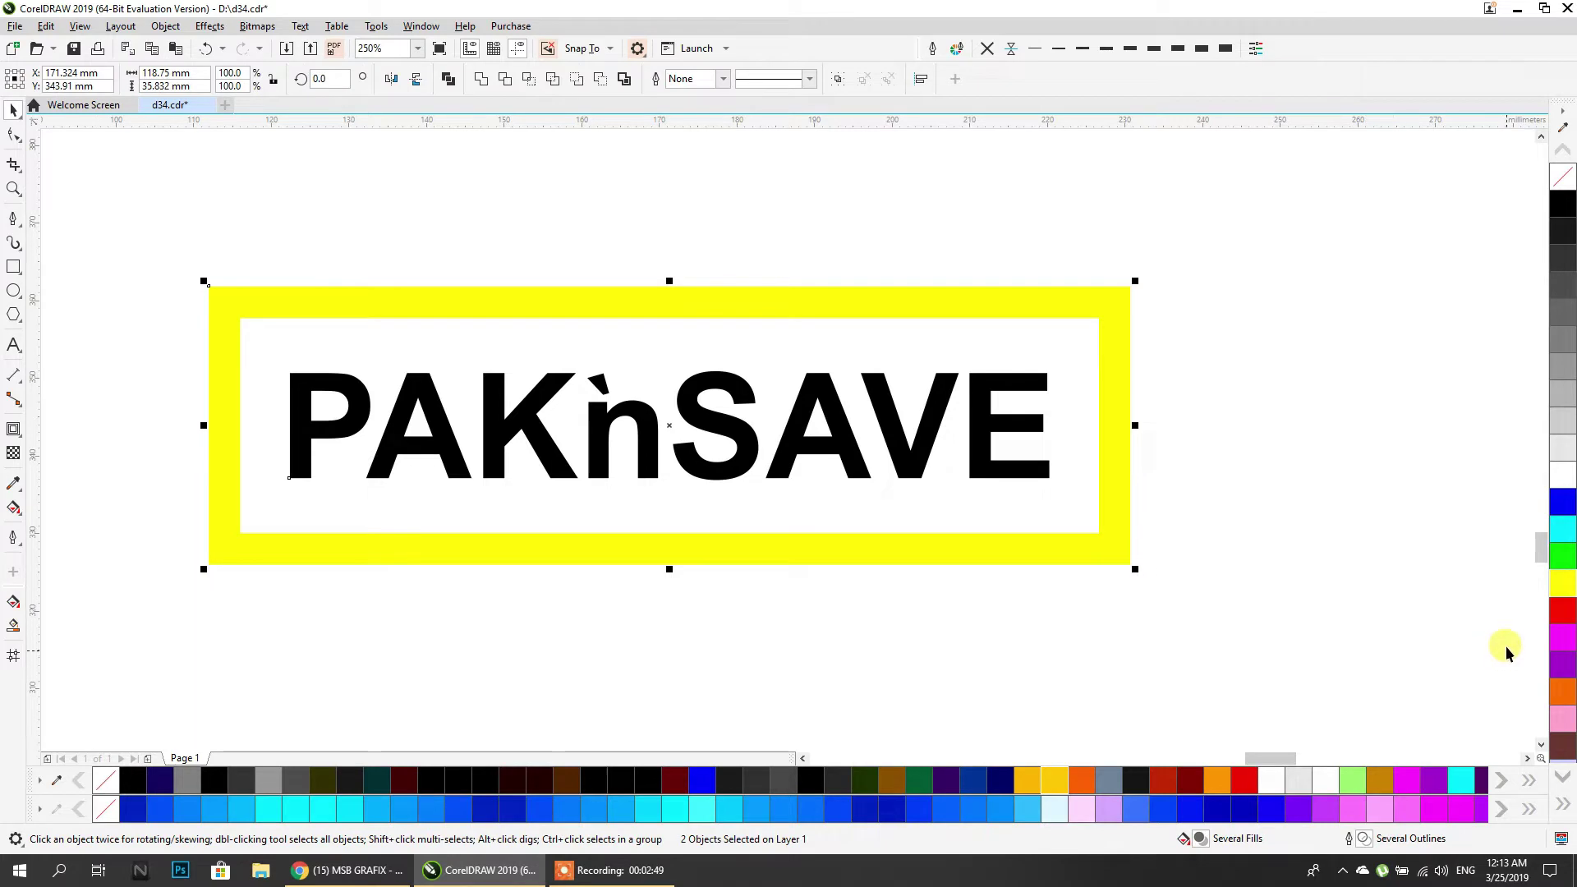
{"action": "left_click", "coordinate": [449, 80]}
{"action": "left_click", "coordinate": [548, 276]}
{"action": "scroll", "coordinate": [548, 277], "scroll_direction": "down", "scroll_amount": 5}
{"action": "left_click_drag", "start_coordinate": [548, 276], "coordinate": [922, 264]}
{"action": "scroll", "coordinate": [653, 349], "scroll_direction": "up", "scroll_amount": 3}
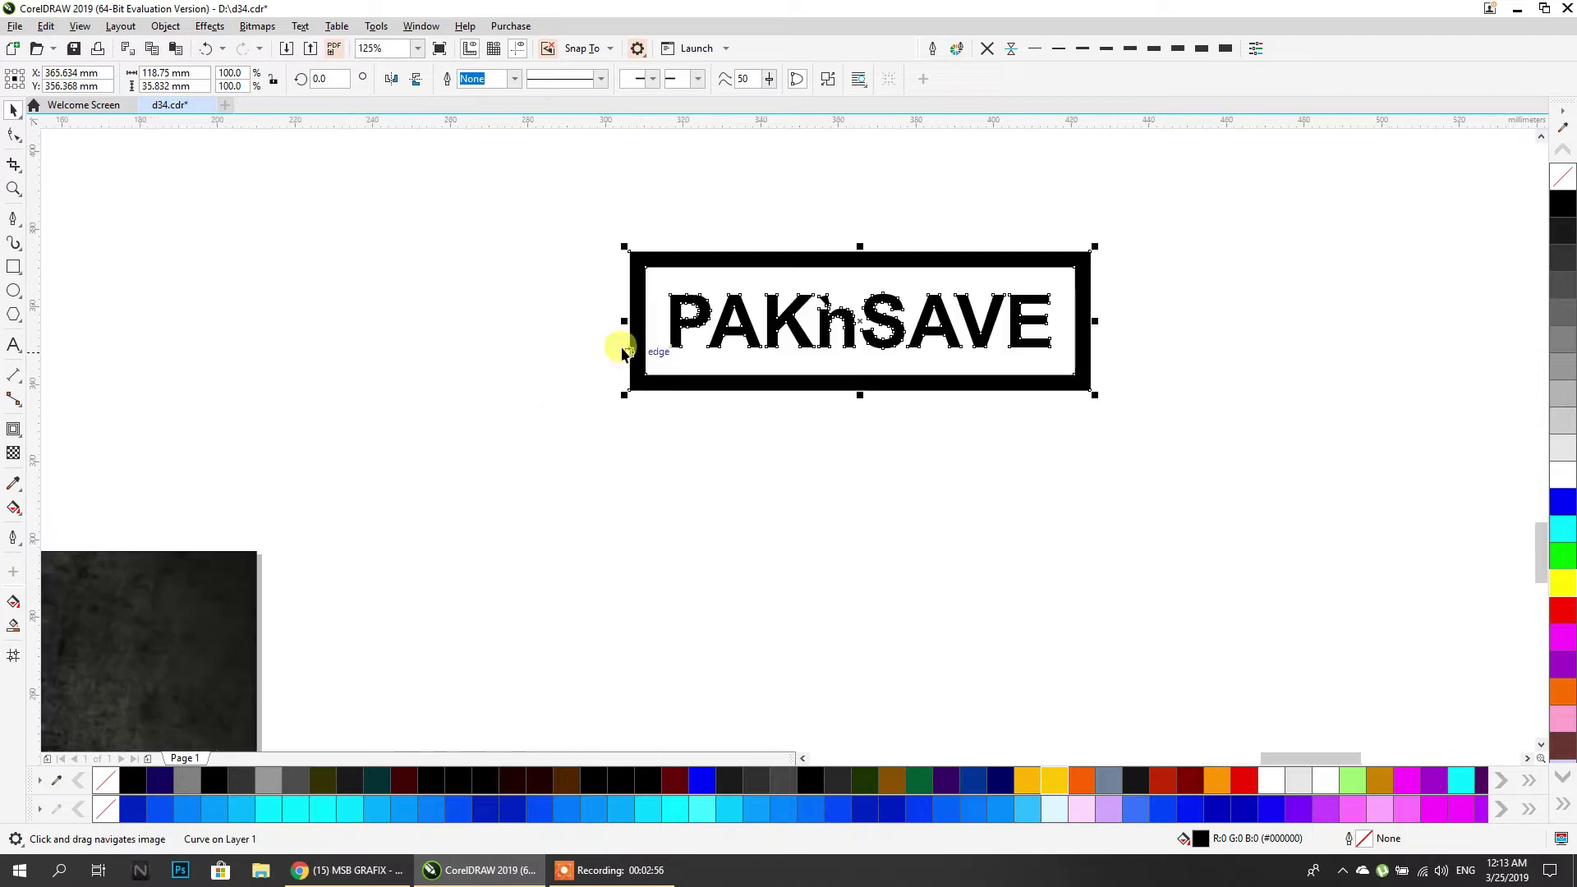
{"action": "left_click_drag", "start_coordinate": [622, 349], "coordinate": [552, 368]}
{"action": "left_click", "coordinate": [475, 363]}
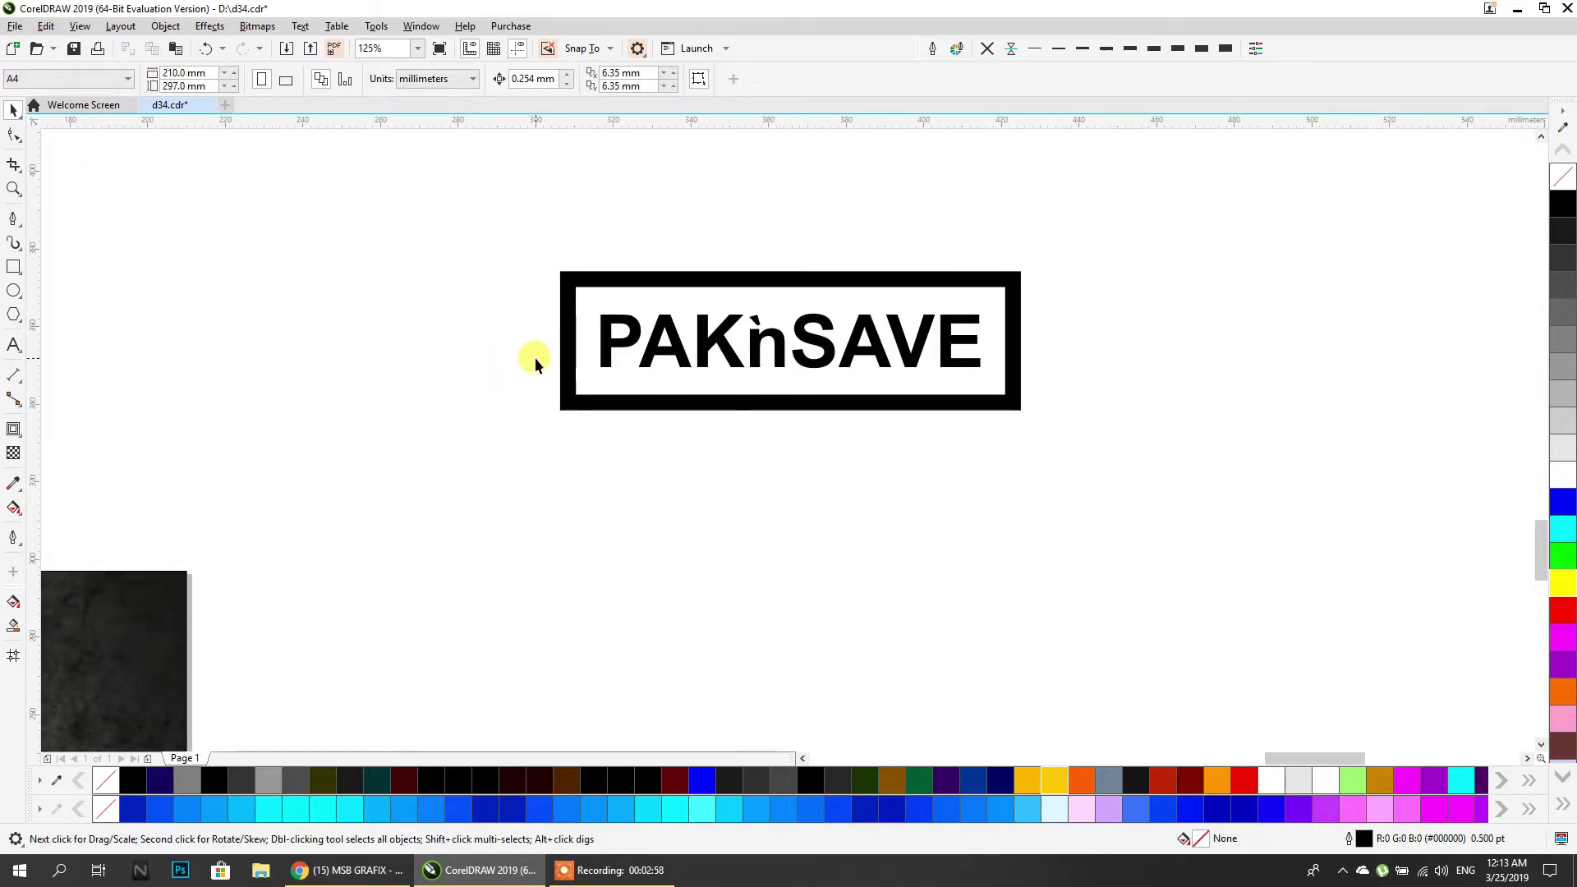
{"action": "scroll", "coordinate": [384, 288], "scroll_direction": "down", "scroll_amount": 1}
{"action": "left_click_drag", "start_coordinate": [526, 301], "coordinate": [600, 304]}
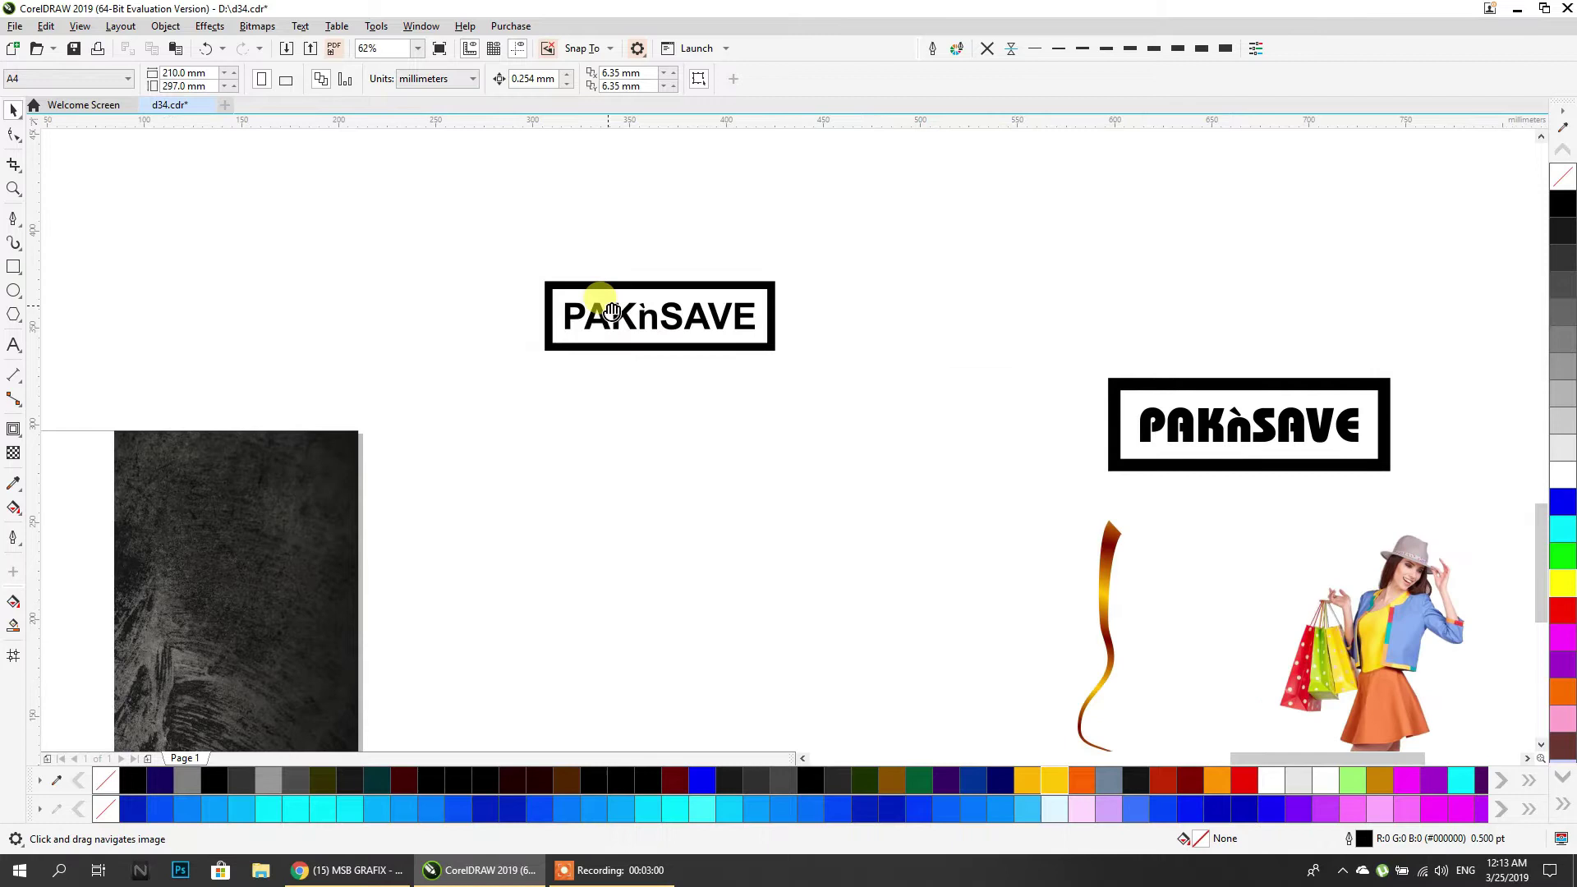
Draw a thin vertical bar about 36 mm tall beside the logo and duplicate it into three bars of different widths.
{"action": "left_click", "coordinate": [12, 268]}
{"action": "mouse_move", "coordinate": [474, 261]}
{"action": "left_mouse_down"}
{"action": "mouse_move", "coordinate": [473, 327]}
{"action": "mouse_move", "coordinate": [518, 341]}
{"action": "mouse_move", "coordinate": [390, 350]}
{"action": "mouse_move", "coordinate": [455, 301]}
{"action": "left_mouse_up"}
{"action": "left_click", "coordinate": [13, 109]}
{"action": "scroll", "coordinate": [477, 288], "scroll_direction": "up", "scroll_amount": 4}
{"action": "left_click", "coordinate": [448, 342]}
{"action": "right_click", "coordinate": [390, 350]}
{"action": "scroll", "coordinate": [386, 353], "scroll_direction": "down", "scroll_amount": 2}
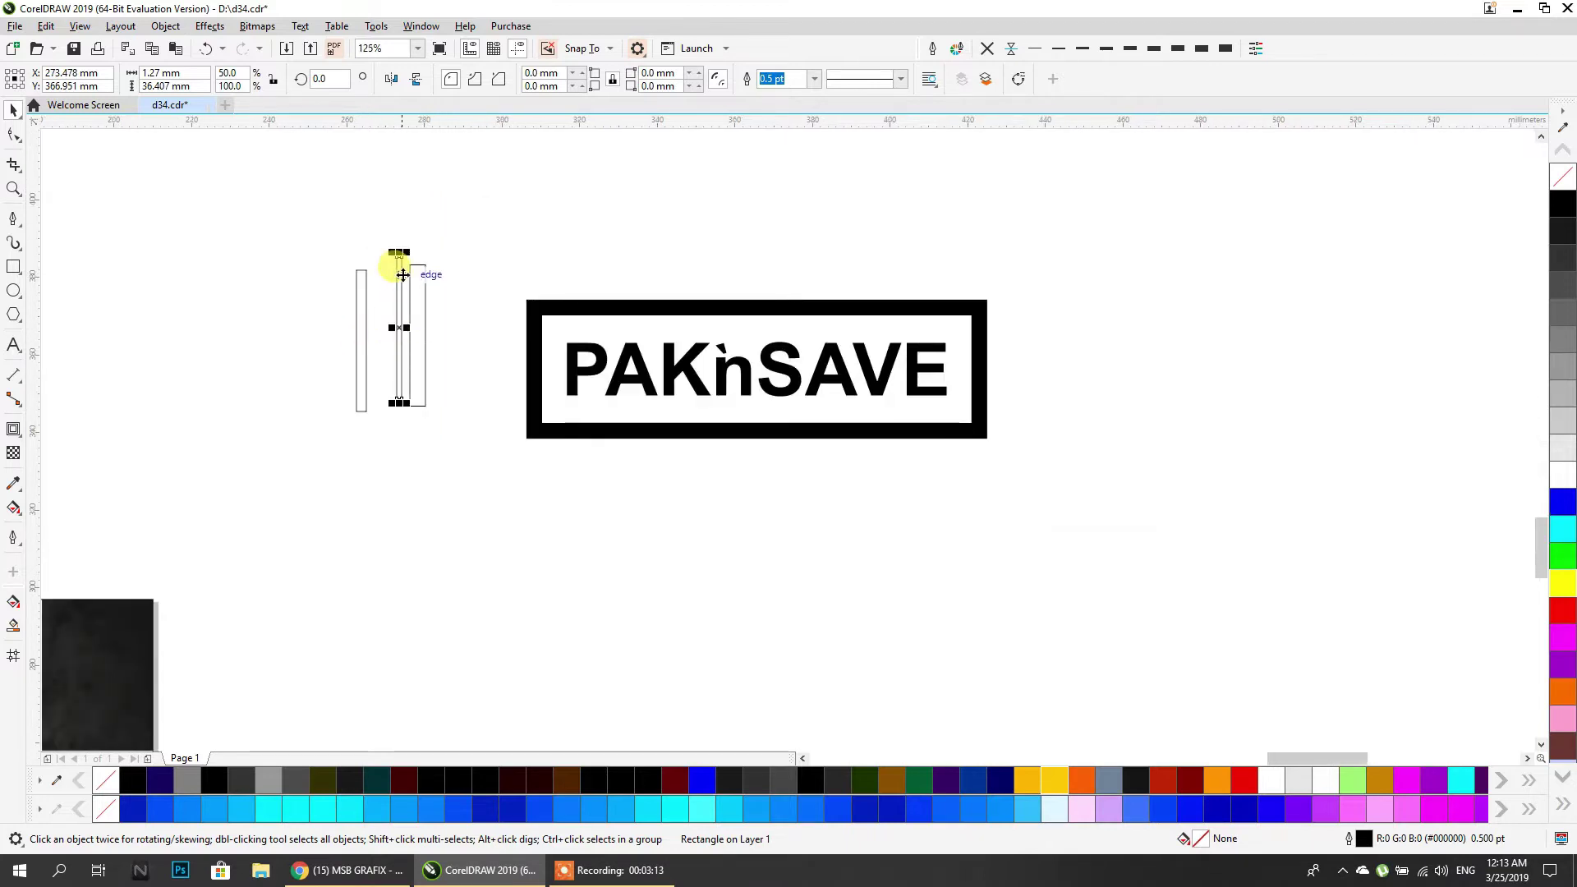
Rotate the three bars by 45 degrees and mirror them horizontally.
{"action": "left_click_drag", "start_coordinate": [446, 452], "coordinate": [446, 453]}
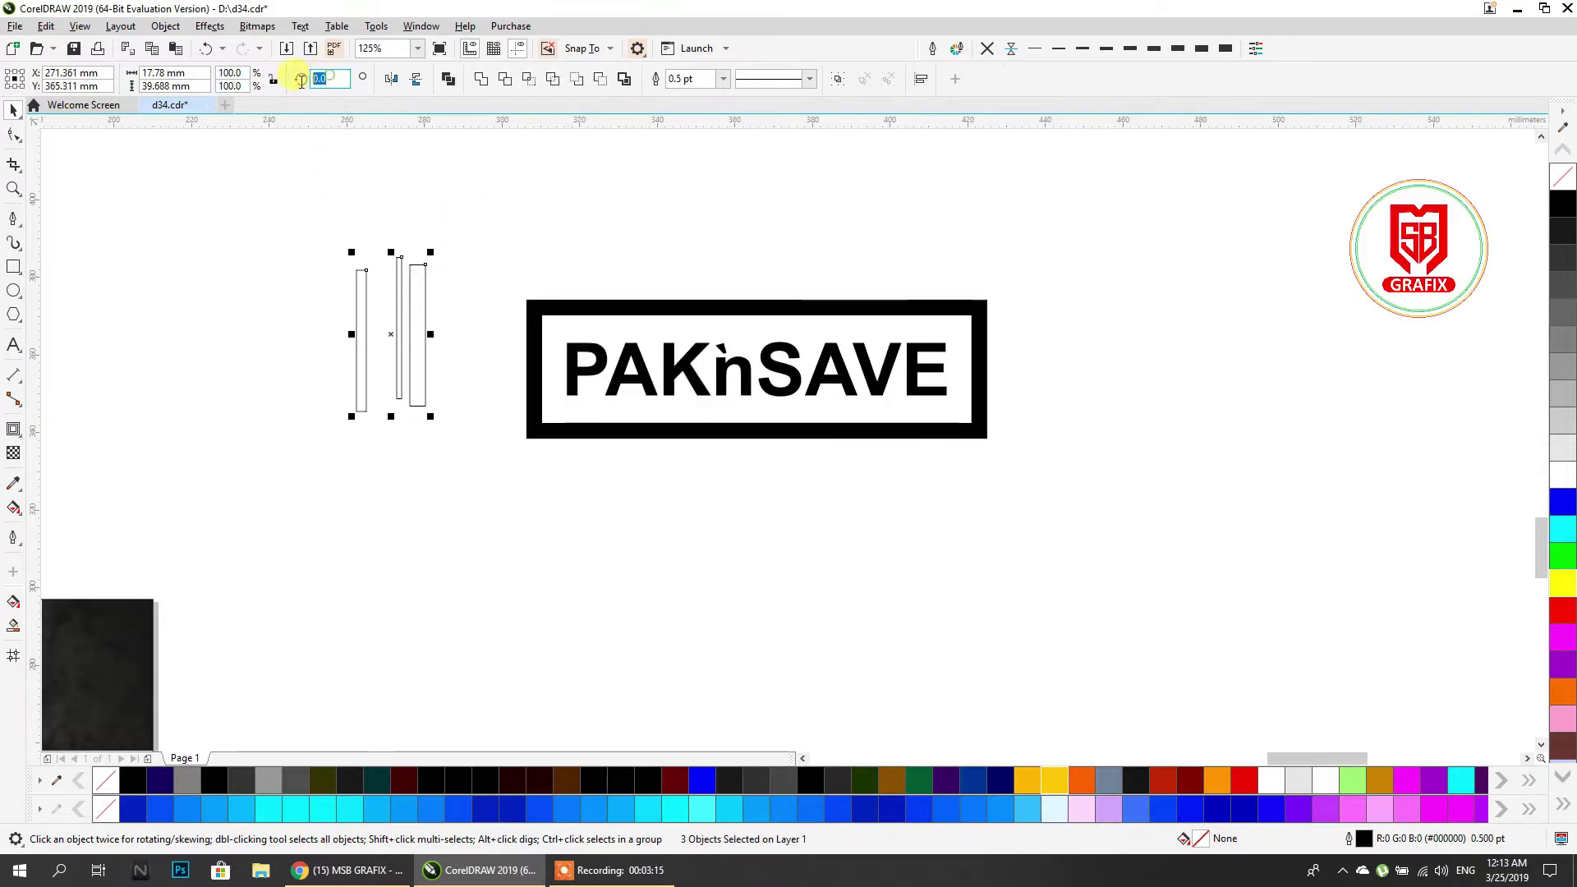
{"action": "type", "text": "45"}
{"action": "key", "text": "Return"}
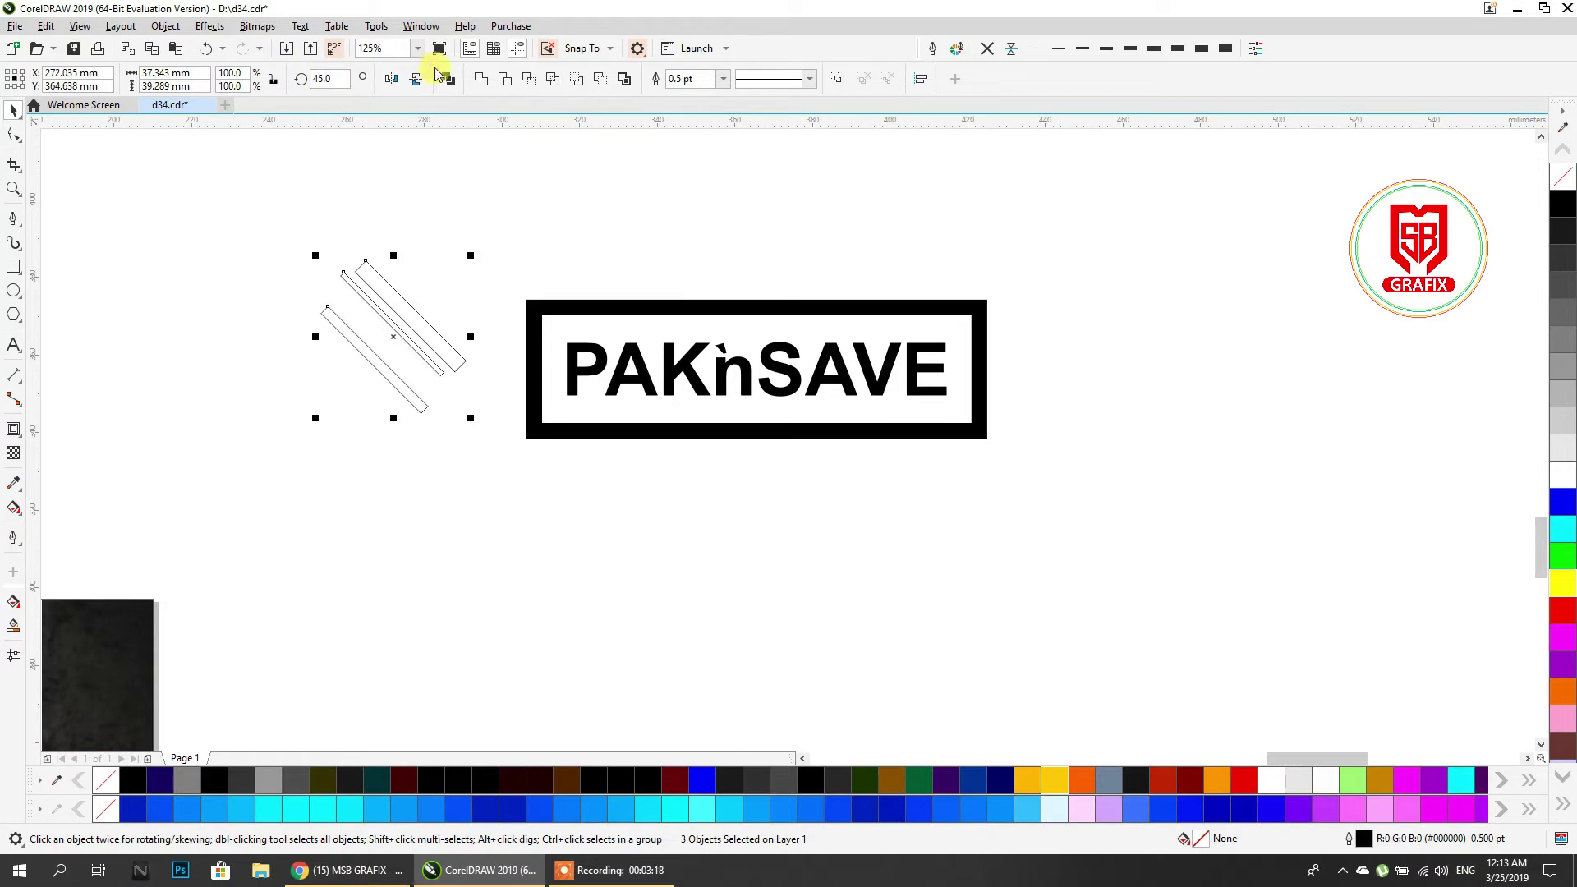
{"action": "left_click", "coordinate": [391, 78]}
Arrange the slanted bars and copies of them around the logo, clustering the wide and medium bars at its lower-left corner.
{"action": "left_click_drag", "start_coordinate": [411, 280], "coordinate": [521, 380]}
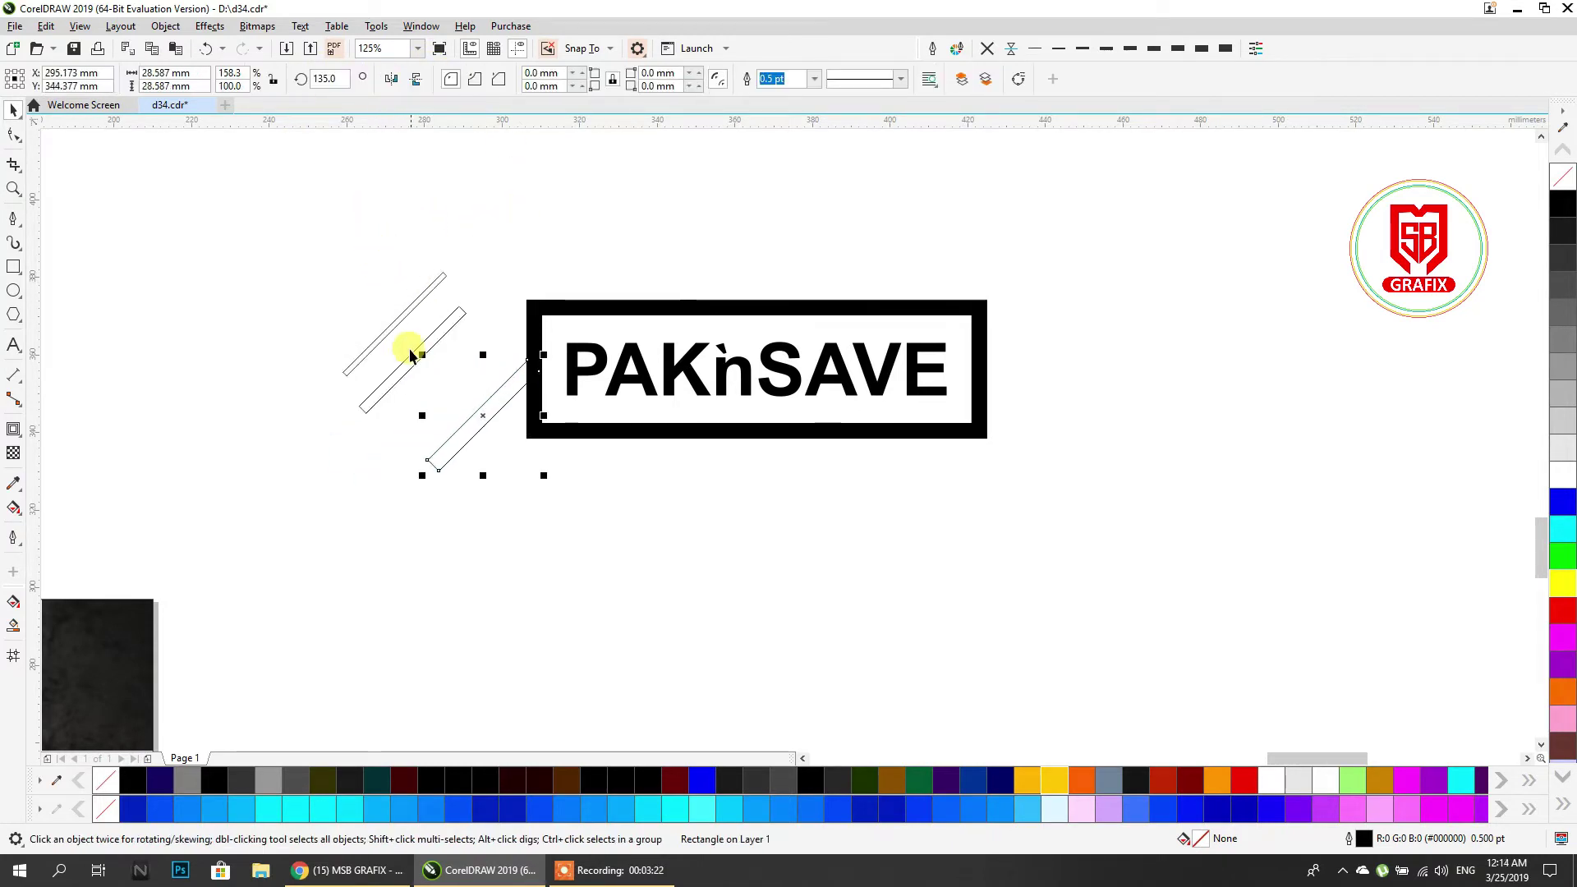
{"action": "left_click_drag", "start_coordinate": [415, 303], "coordinate": [1000, 213]}
{"action": "left_click_drag", "start_coordinate": [490, 411], "coordinate": [594, 480]}
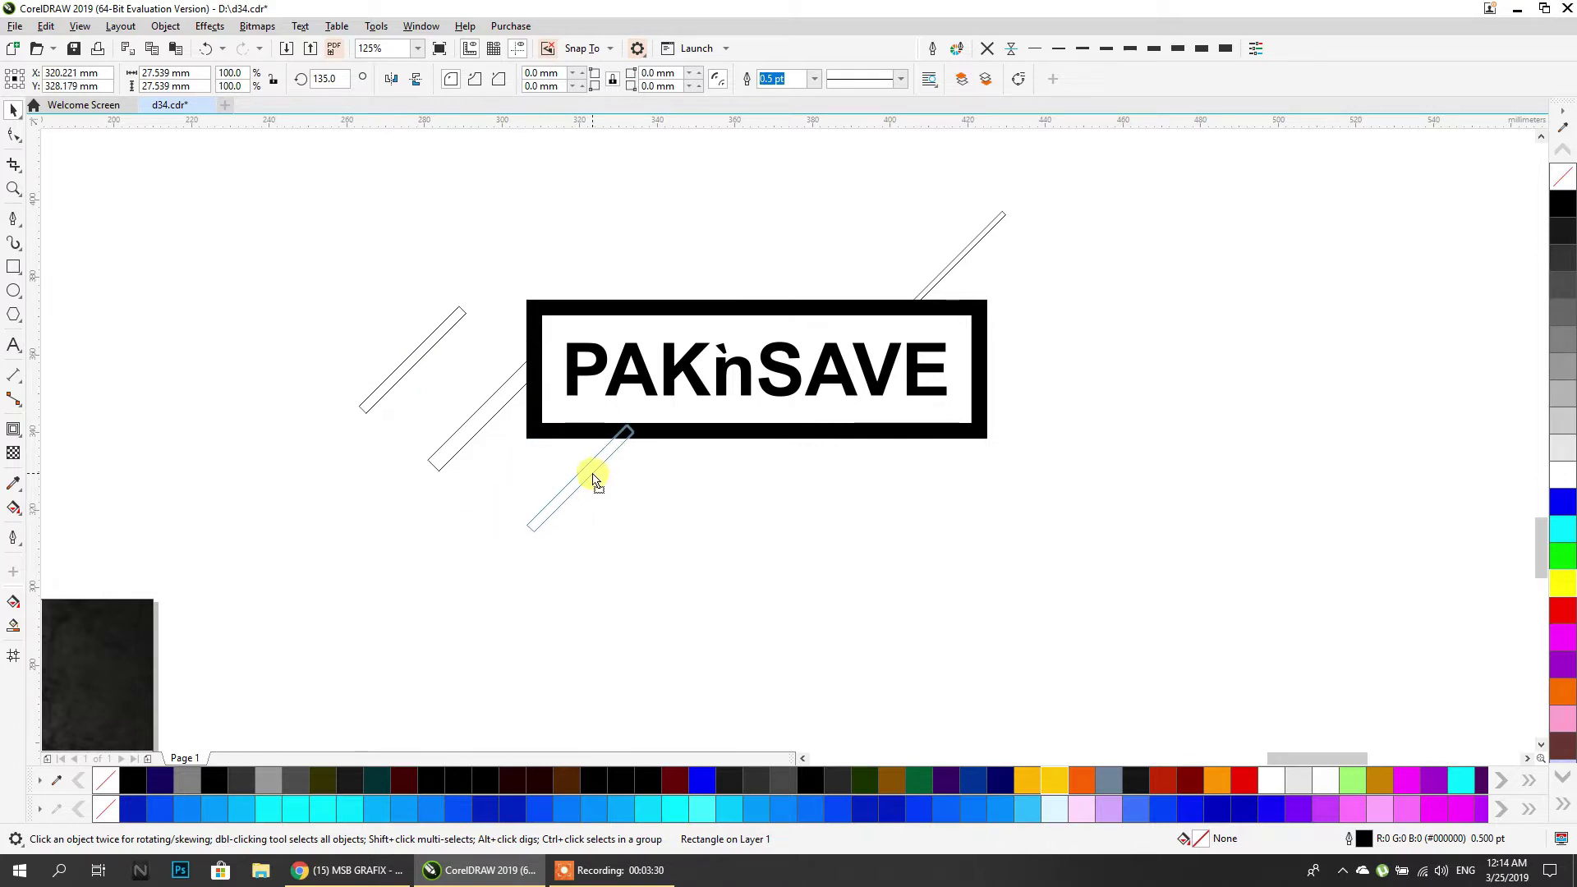
{"action": "left_click", "coordinate": [938, 271]}
{"action": "left_click_drag", "start_coordinate": [547, 433], "coordinate": [477, 474]}
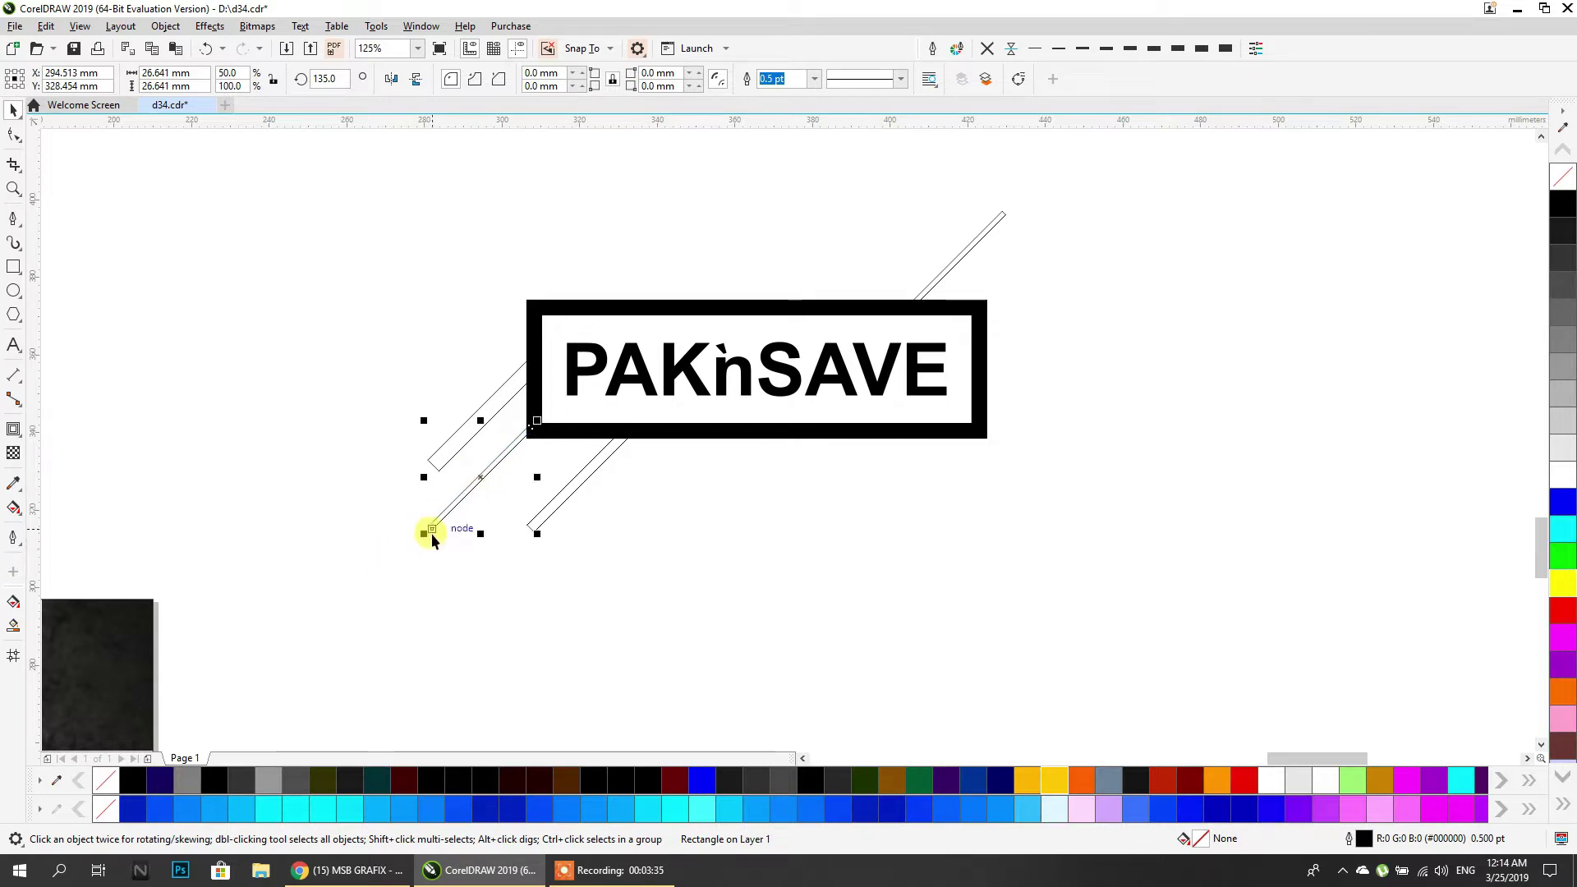
{"action": "left_click_drag", "start_coordinate": [423, 534], "coordinate": [364, 594]}
{"action": "left_click_drag", "start_coordinate": [502, 451], "coordinate": [509, 409]}
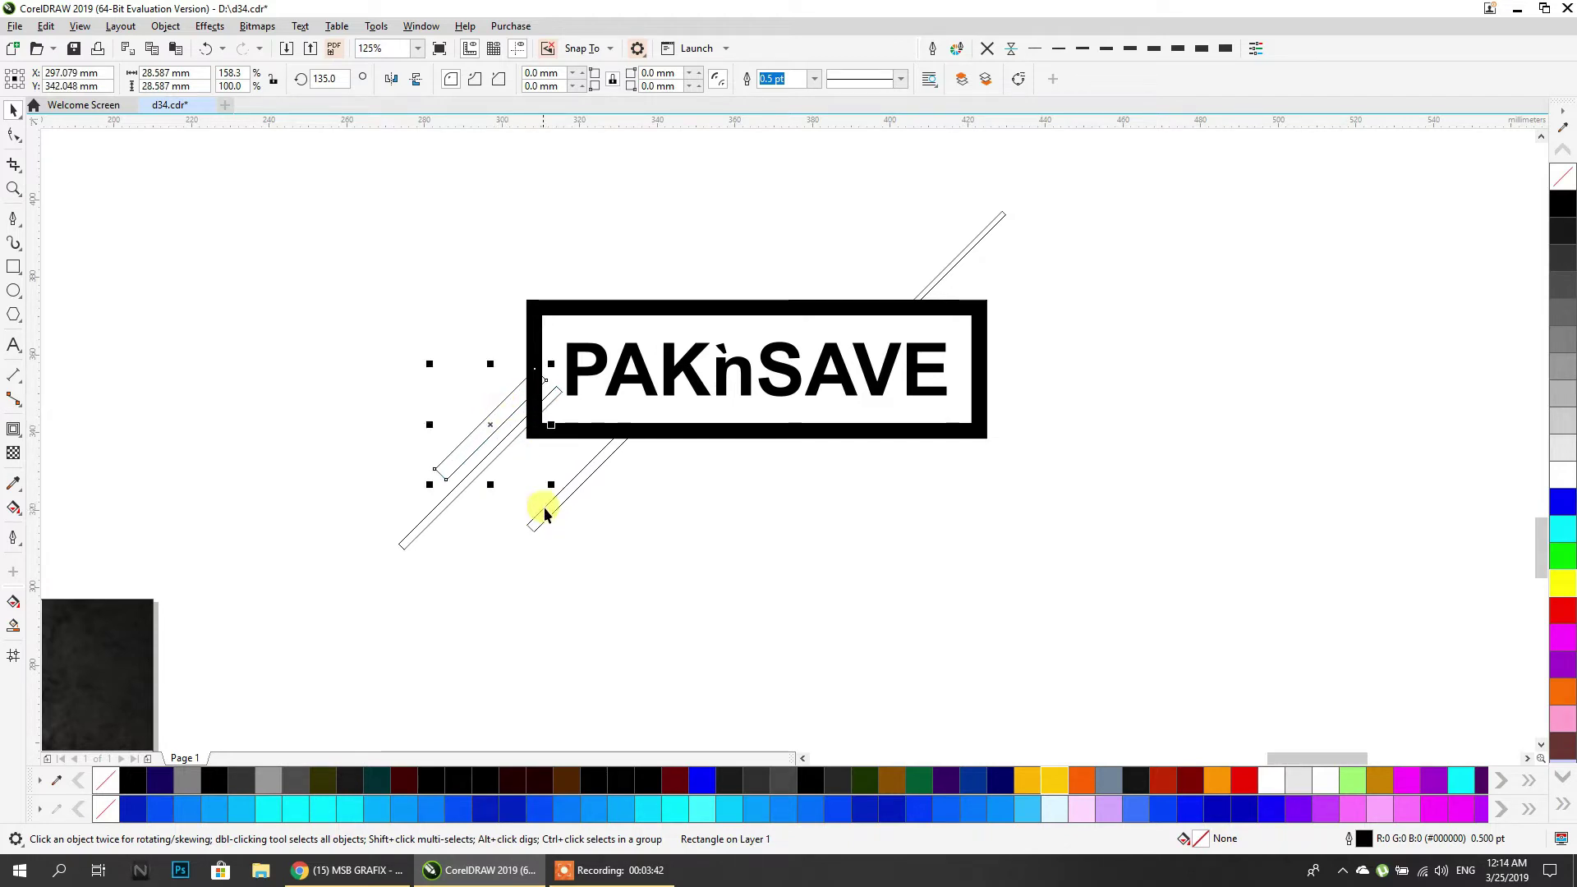
Duplicate the wide and medium bars, mirror the copies both horizontally and vertically, and place them at the logo's upper-right corner.
{"action": "left_click_drag", "start_coordinate": [521, 535], "coordinate": [872, 225]}
{"action": "left_click", "coordinate": [392, 395]}
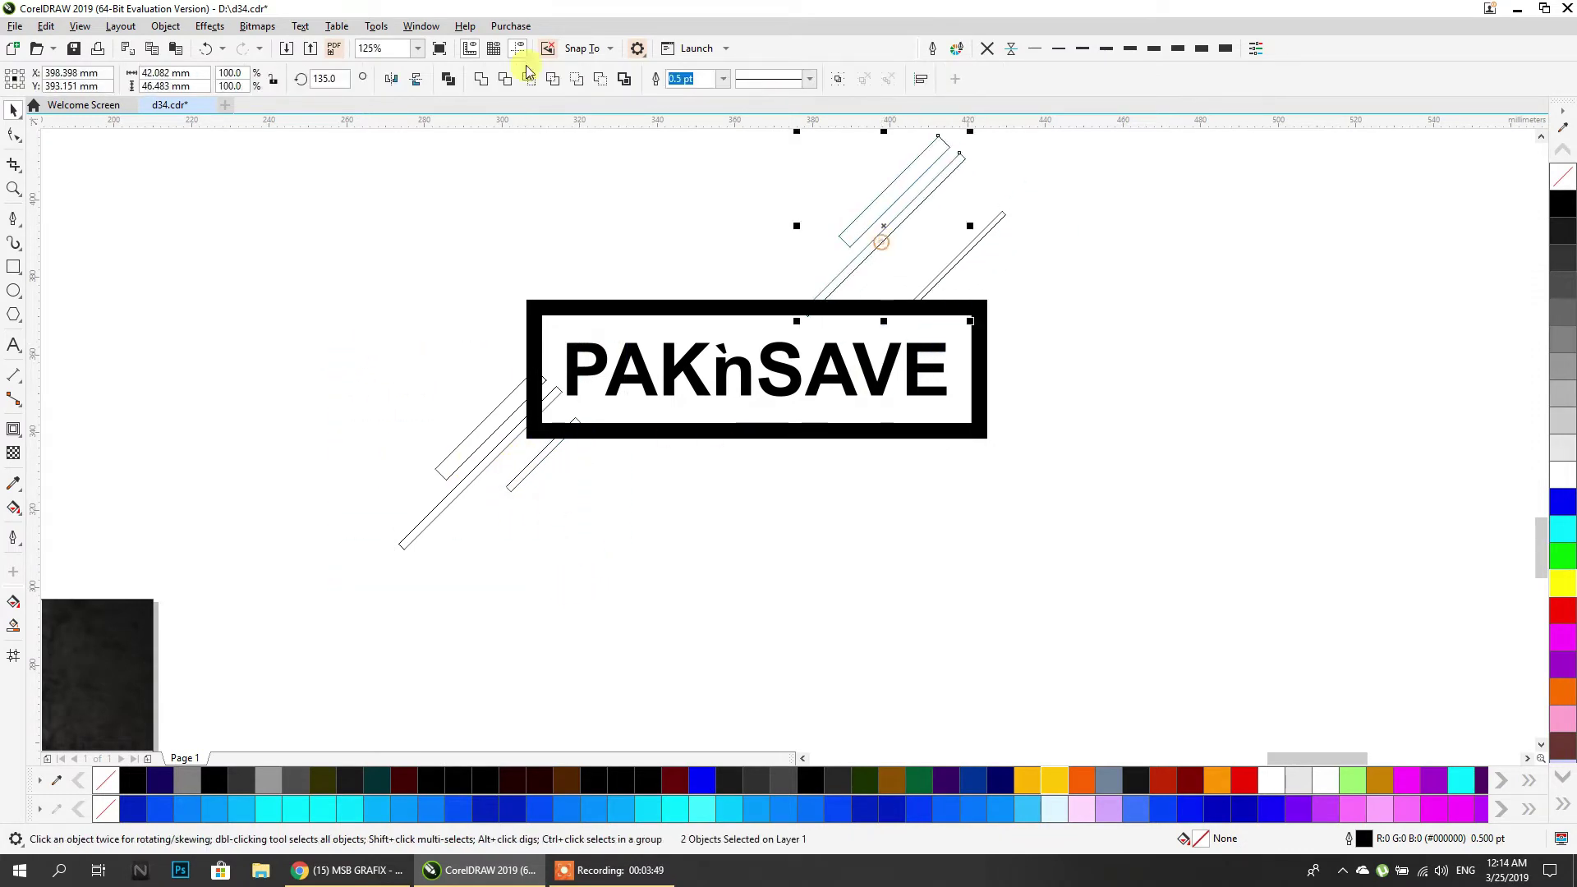
{"action": "left_click", "coordinate": [391, 78]}
{"action": "left_click", "coordinate": [415, 79]}
{"action": "left_click_drag", "start_coordinate": [880, 236], "coordinate": [1049, 344]}
Place copies of the thin slanted bar across the logo's right edge, bottom edge and the left part of its top edge.
{"action": "left_click", "coordinate": [971, 254]}
{"action": "left_click", "coordinate": [997, 273]}
{"action": "left_click_drag", "start_coordinate": [1015, 364], "coordinate": [593, 299]}
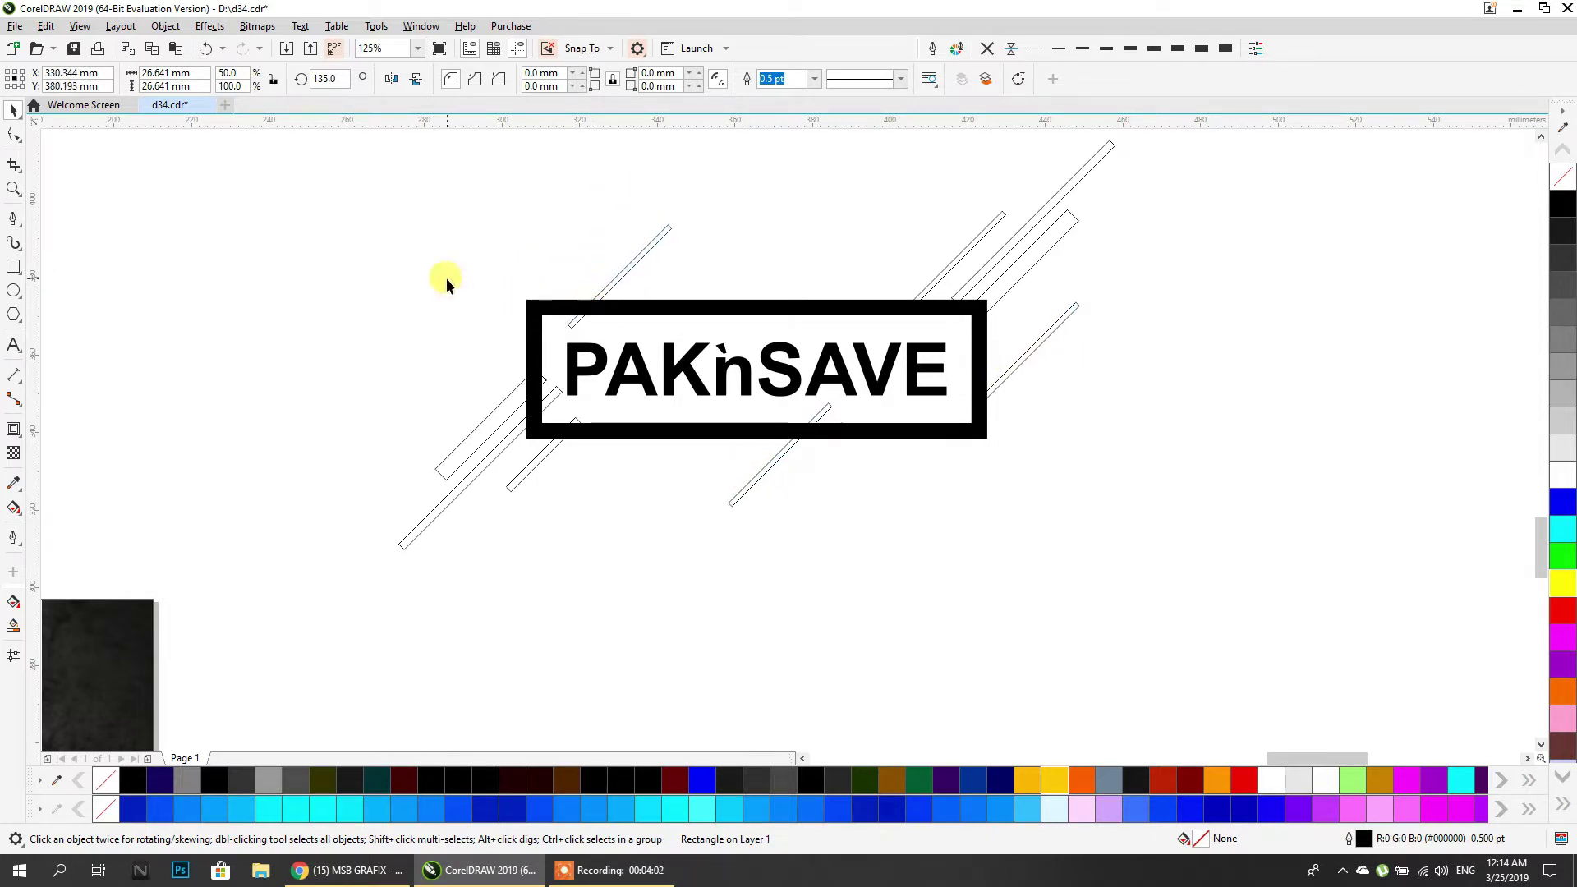
{"action": "left_click", "coordinate": [446, 278]}
{"action": "left_click_drag", "start_coordinate": [862, 285], "coordinate": [780, 348]}
{"action": "scroll", "coordinate": [779, 353], "scroll_direction": "down", "scroll_amount": 2}
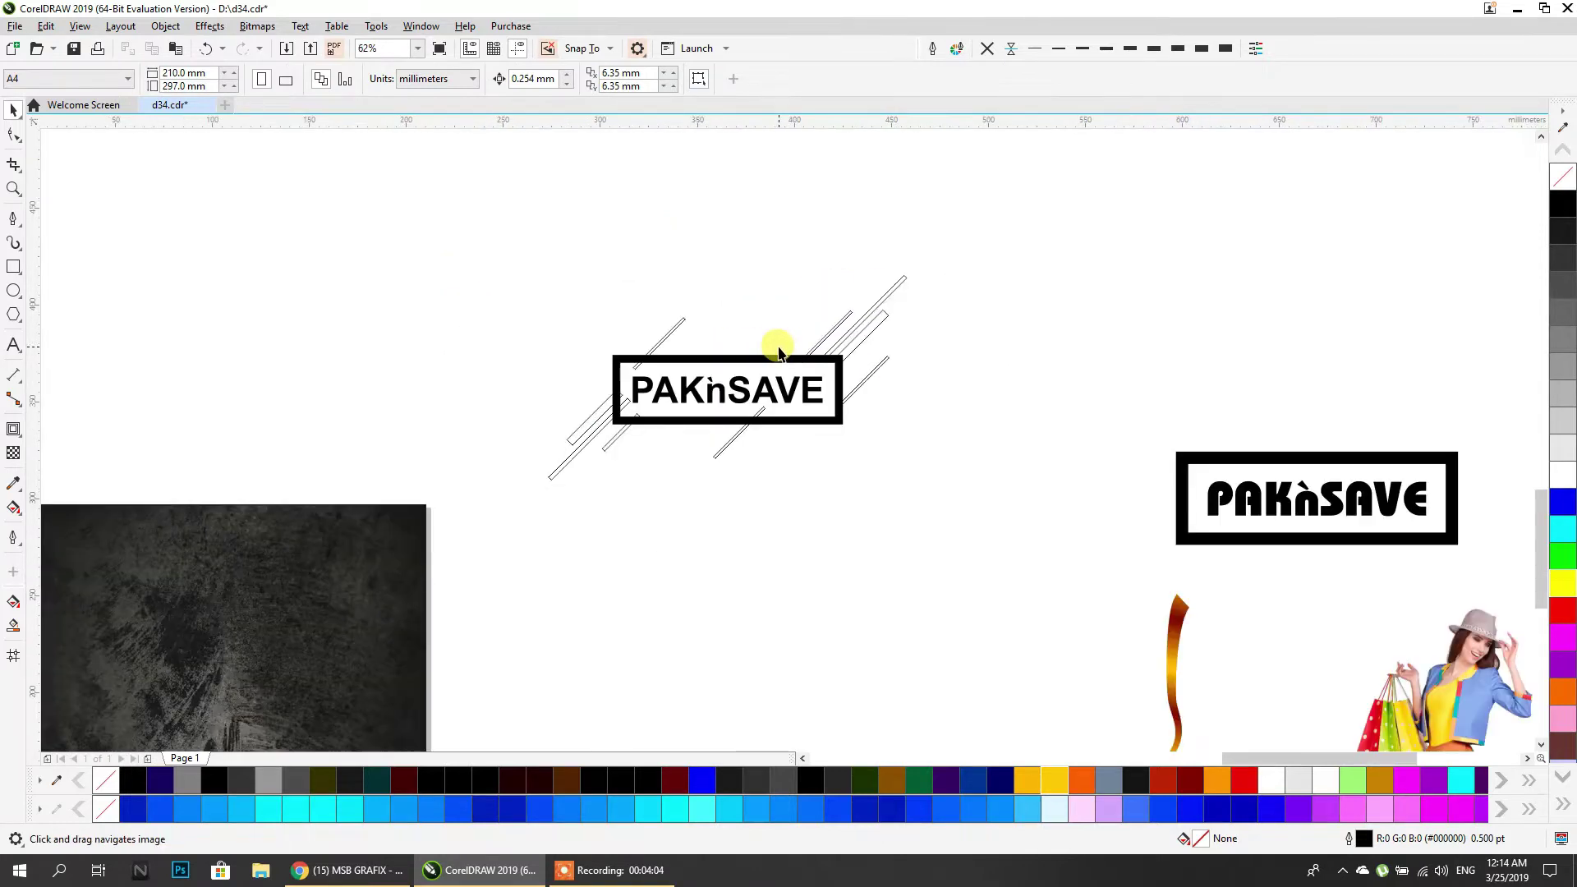
Combine all the slanted bars with the logo into one curve and move it closer to the page.
{"action": "left_click", "coordinate": [14, 266]}
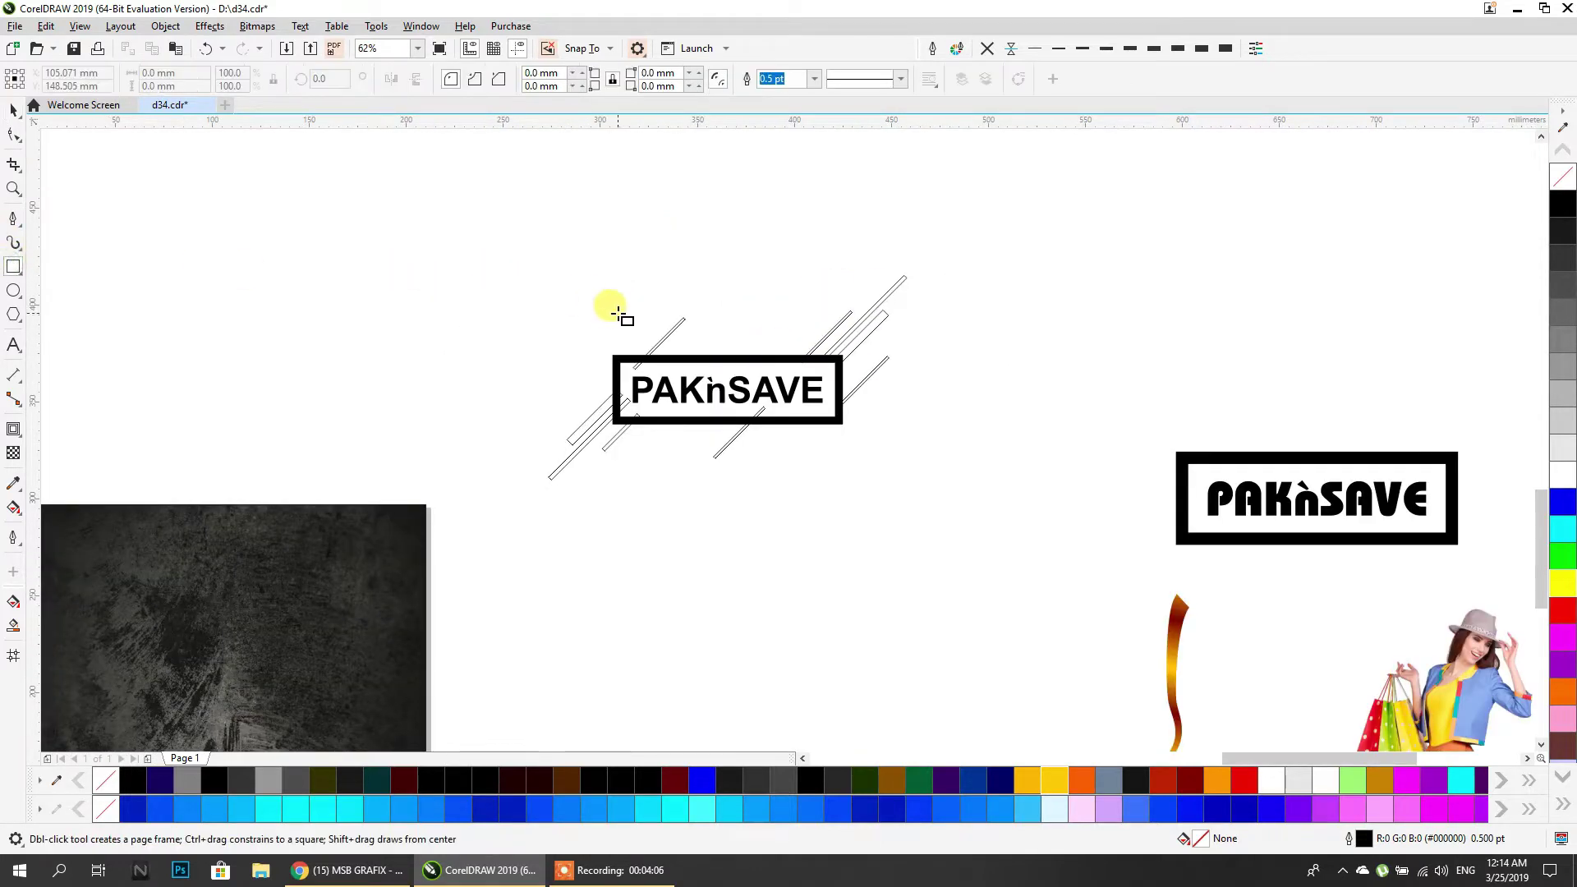
{"action": "left_click", "coordinate": [14, 109]}
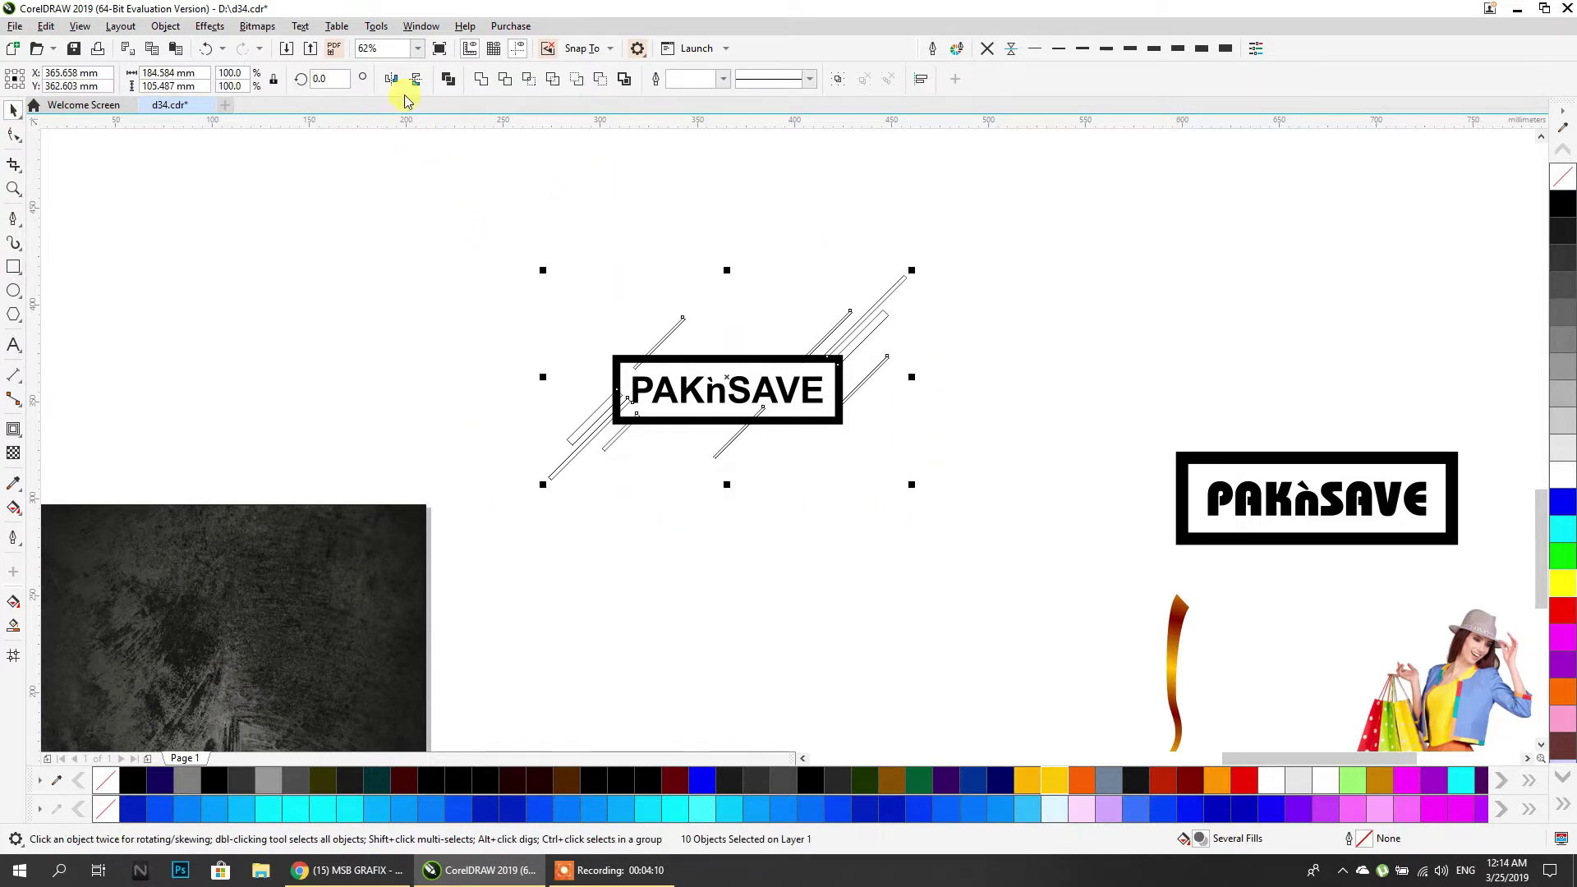
{"action": "left_click", "coordinate": [449, 79]}
{"action": "left_click", "coordinate": [609, 289]}
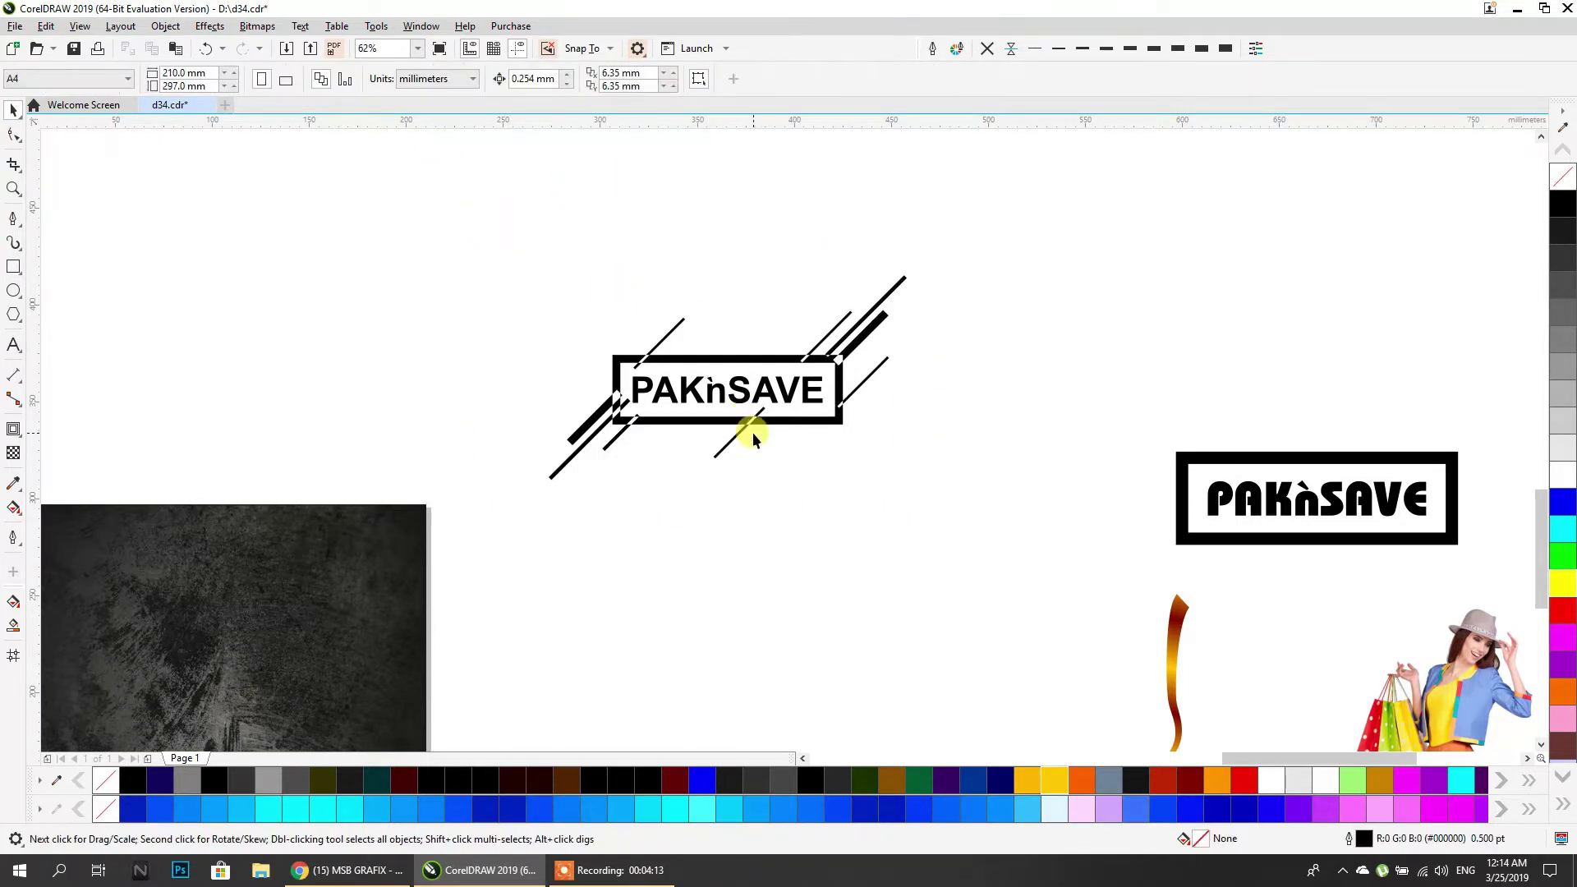
{"action": "left_click_drag", "start_coordinate": [663, 358], "coordinate": [505, 299]}
{"action": "left_click", "coordinate": [387, 262]}
{"action": "scroll", "coordinate": [593, 332], "scroll_direction": "up", "scroll_amount": 1}
{"action": "left_click_drag", "start_coordinate": [593, 331], "coordinate": [581, 346]}
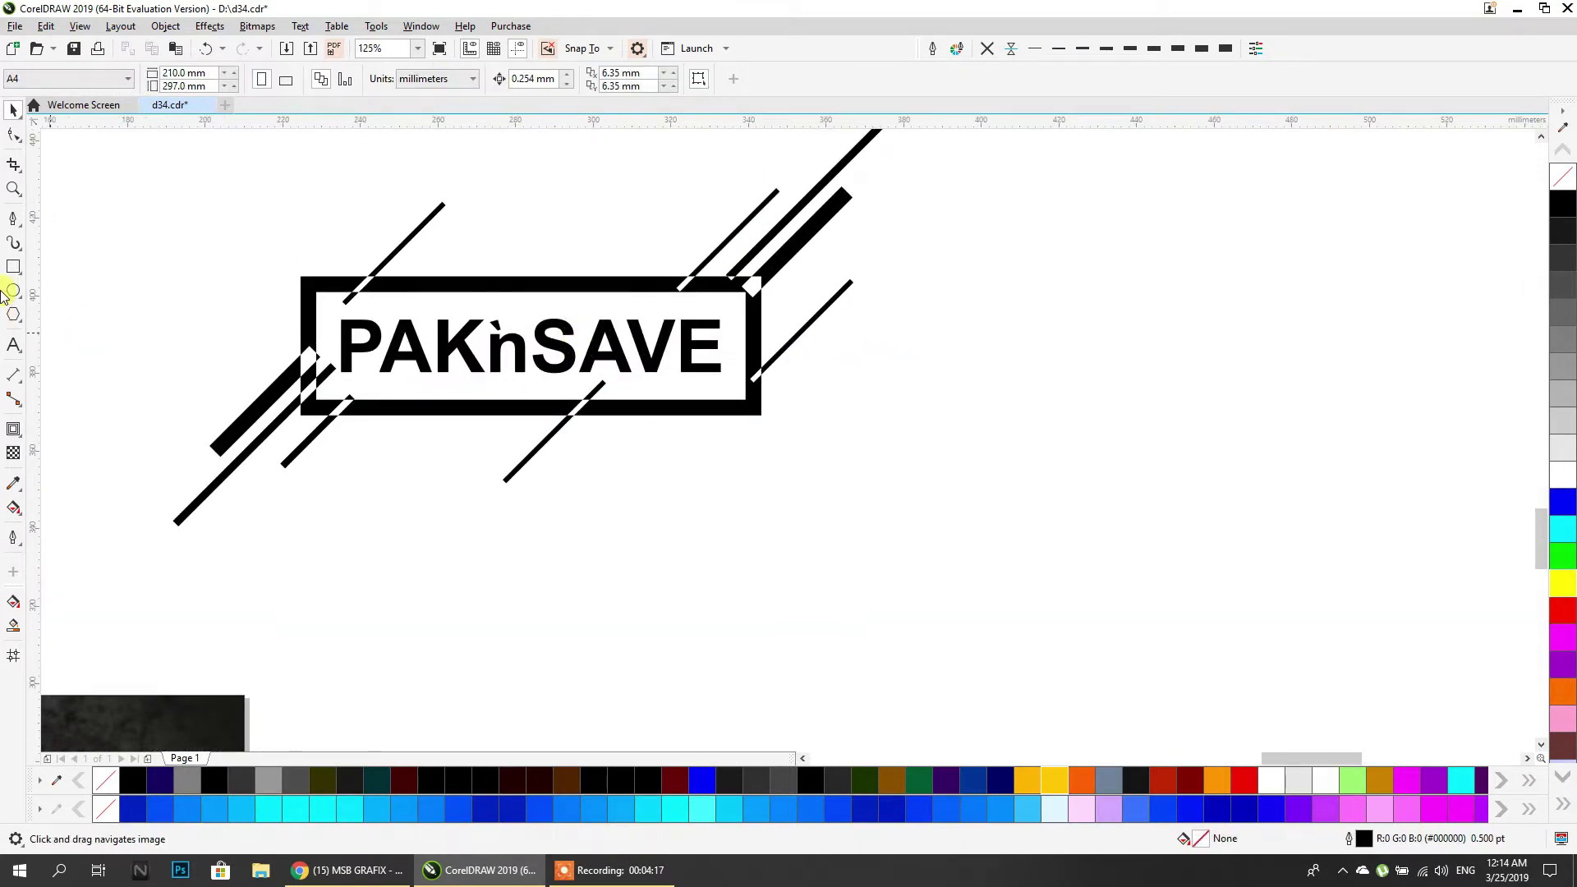
Draw a rectangle around the logo and enlarge it to about 302 × 119 mm so it encloses all the slanted bars.
{"action": "left_click", "coordinate": [13, 266]}
{"action": "mouse_move", "coordinate": [260, 237]}
{"action": "left_mouse_down"}
{"action": "mouse_move", "coordinate": [694, 370]}
{"action": "mouse_move", "coordinate": [788, 436]}
{"action": "left_mouse_up"}
{"action": "left_click", "coordinate": [13, 111]}
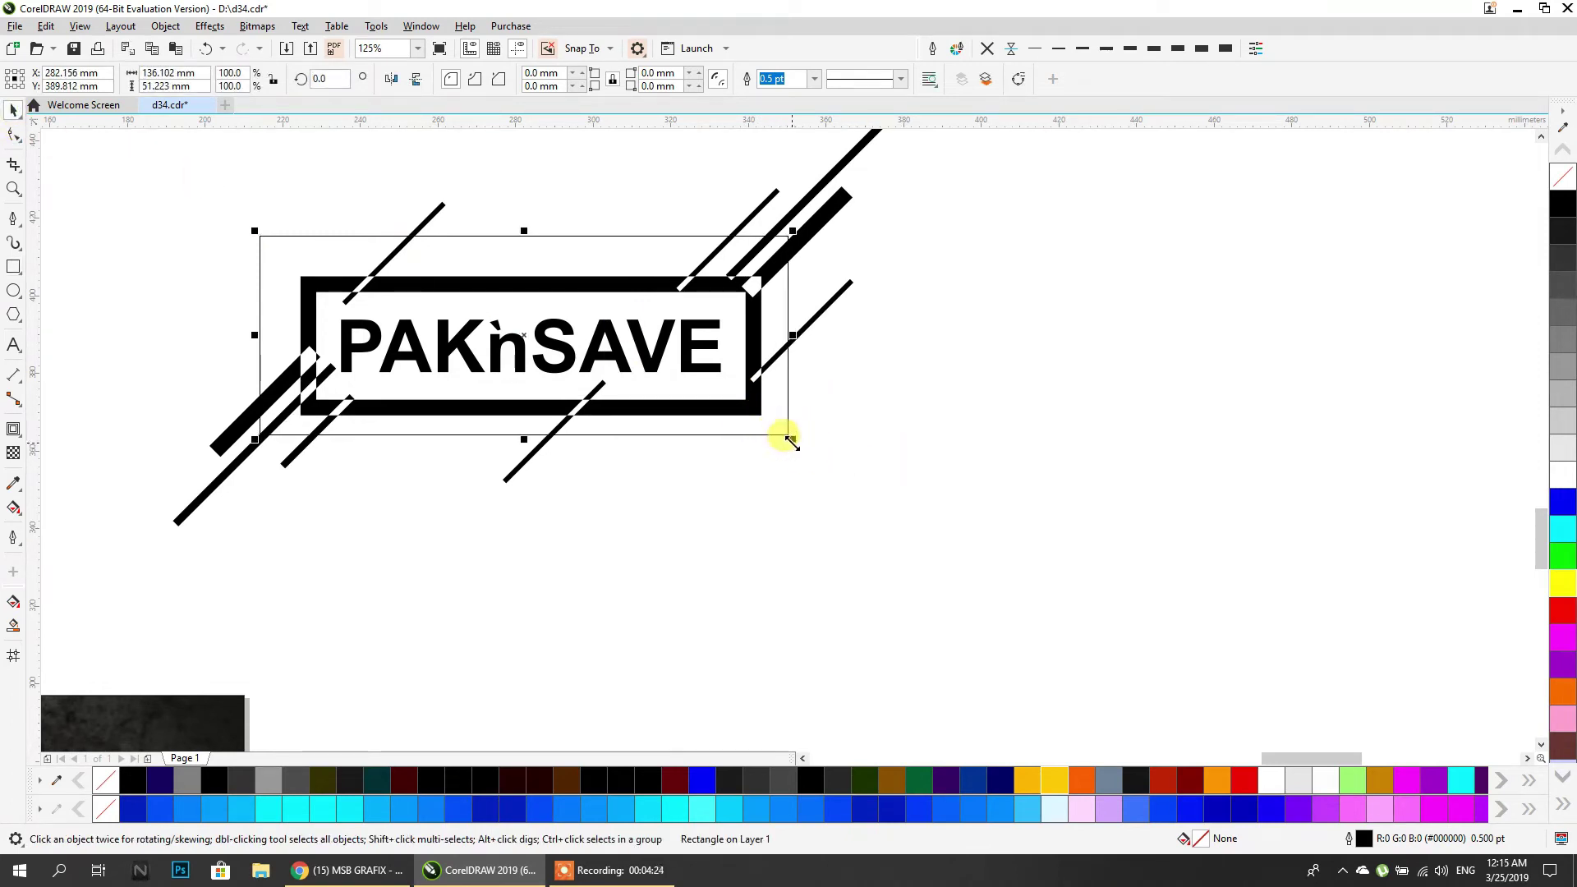
{"action": "left_click_drag", "start_coordinate": [630, 257], "coordinate": [635, 262]}
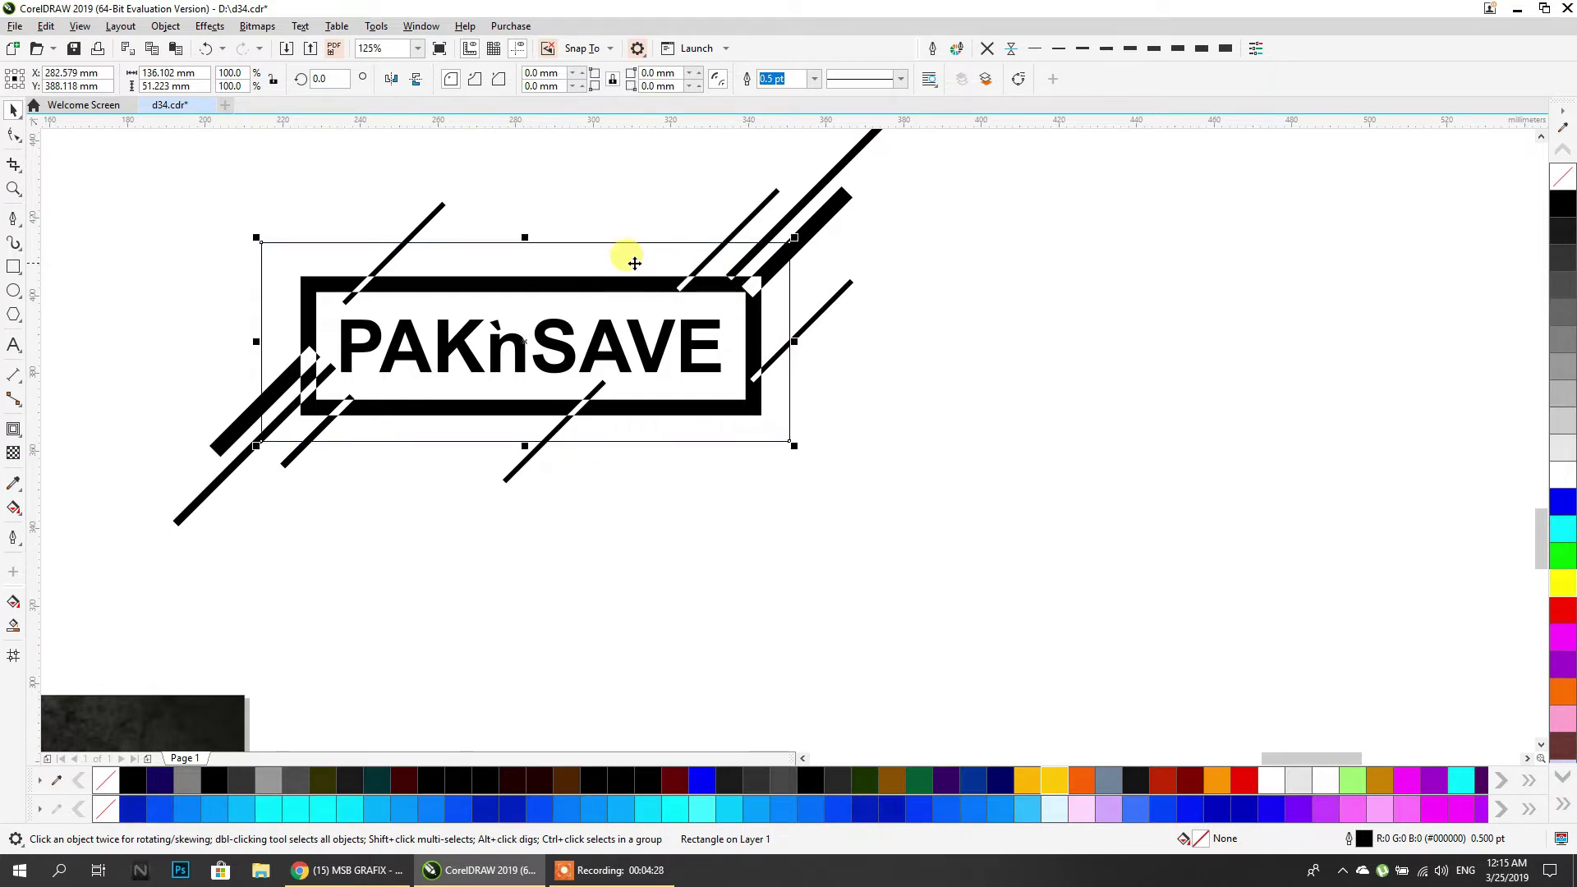
{"action": "left_click_drag", "start_coordinate": [790, 447], "coordinate": [1112, 624]}
{"action": "scroll", "coordinate": [1051, 620], "scroll_direction": "down", "scroll_amount": 2}
{"action": "left_click_drag", "start_coordinate": [1015, 567], "coordinate": [810, 519]}
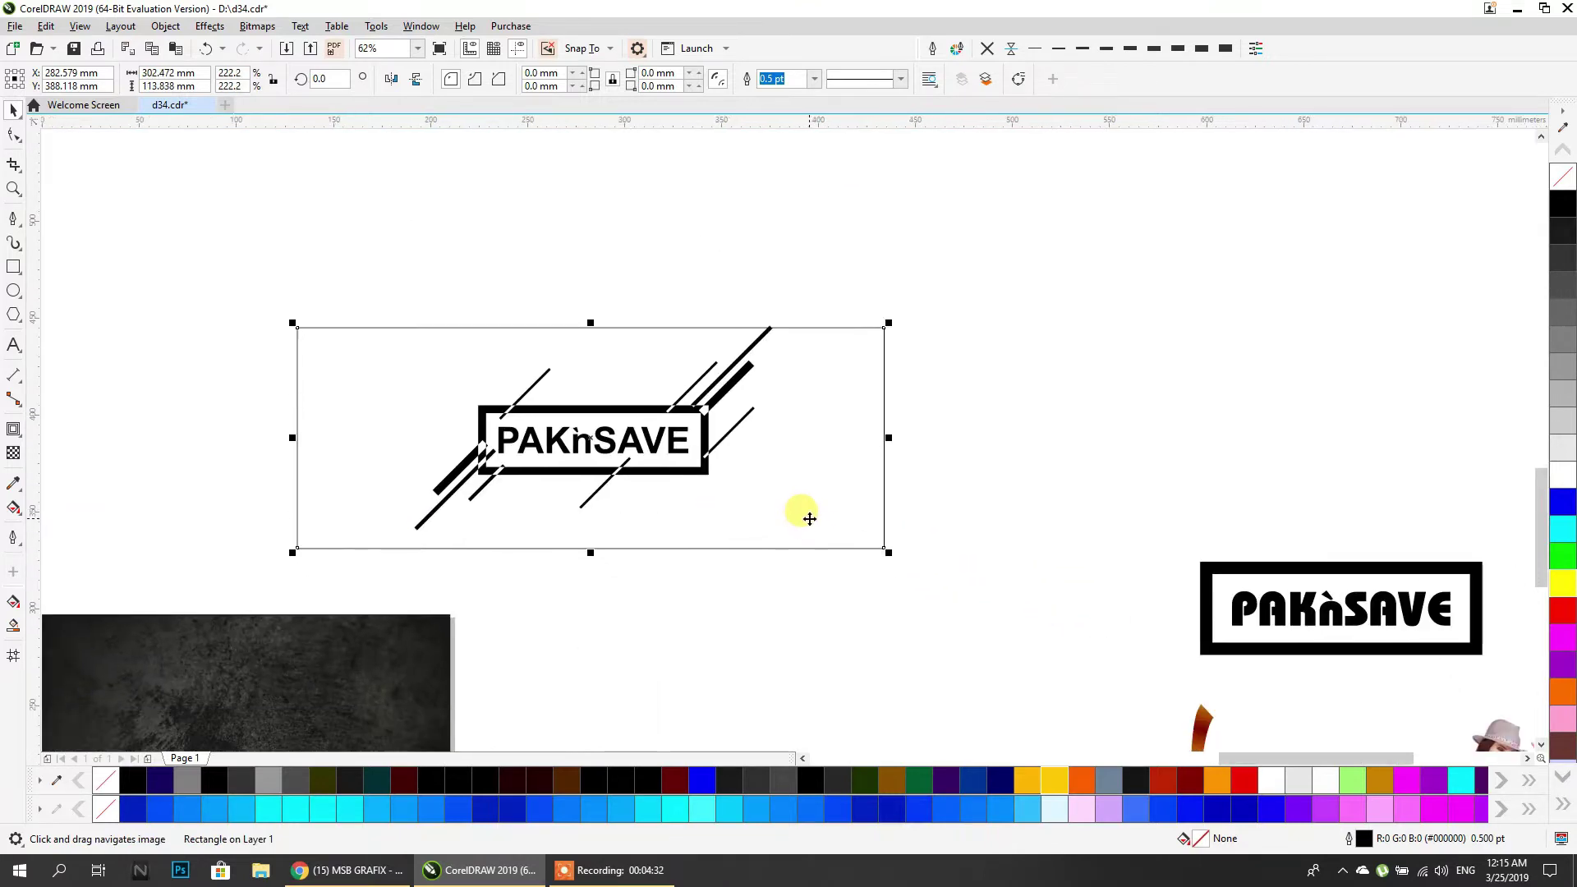
{"action": "left_click_drag", "start_coordinate": [591, 323], "coordinate": [593, 312]}
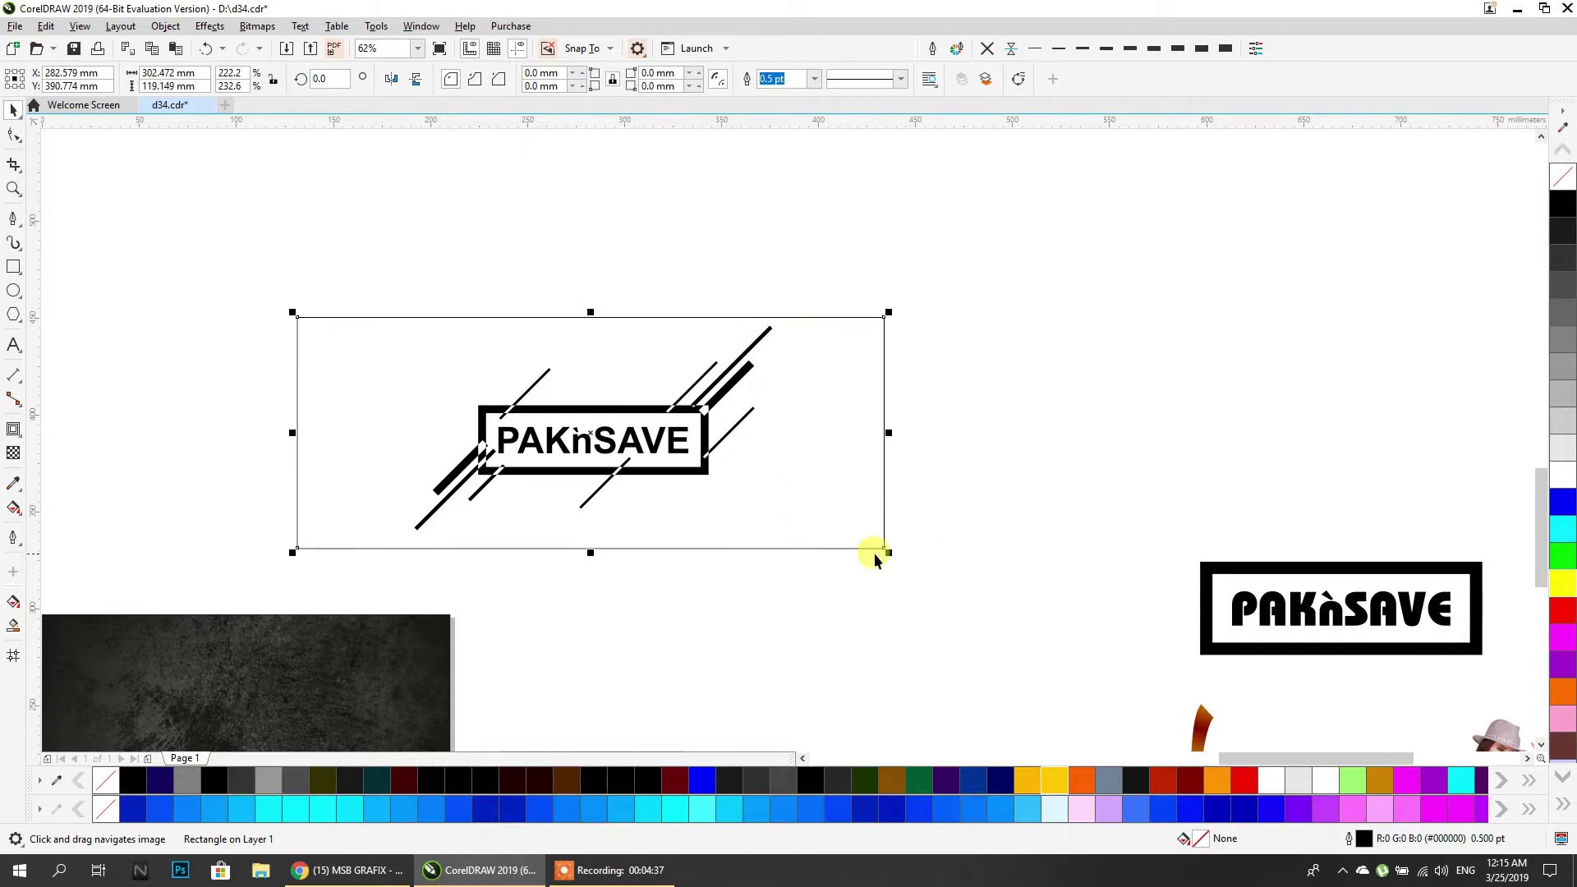
Combine the large rectangle with a smaller centred copy around the logo and fill the resulting frame light grey (#E6E6E6).
{"action": "left_click_drag", "start_coordinate": [889, 555], "coordinate": [781, 500]}
{"action": "left_click", "coordinate": [793, 467], "text": "shift"}
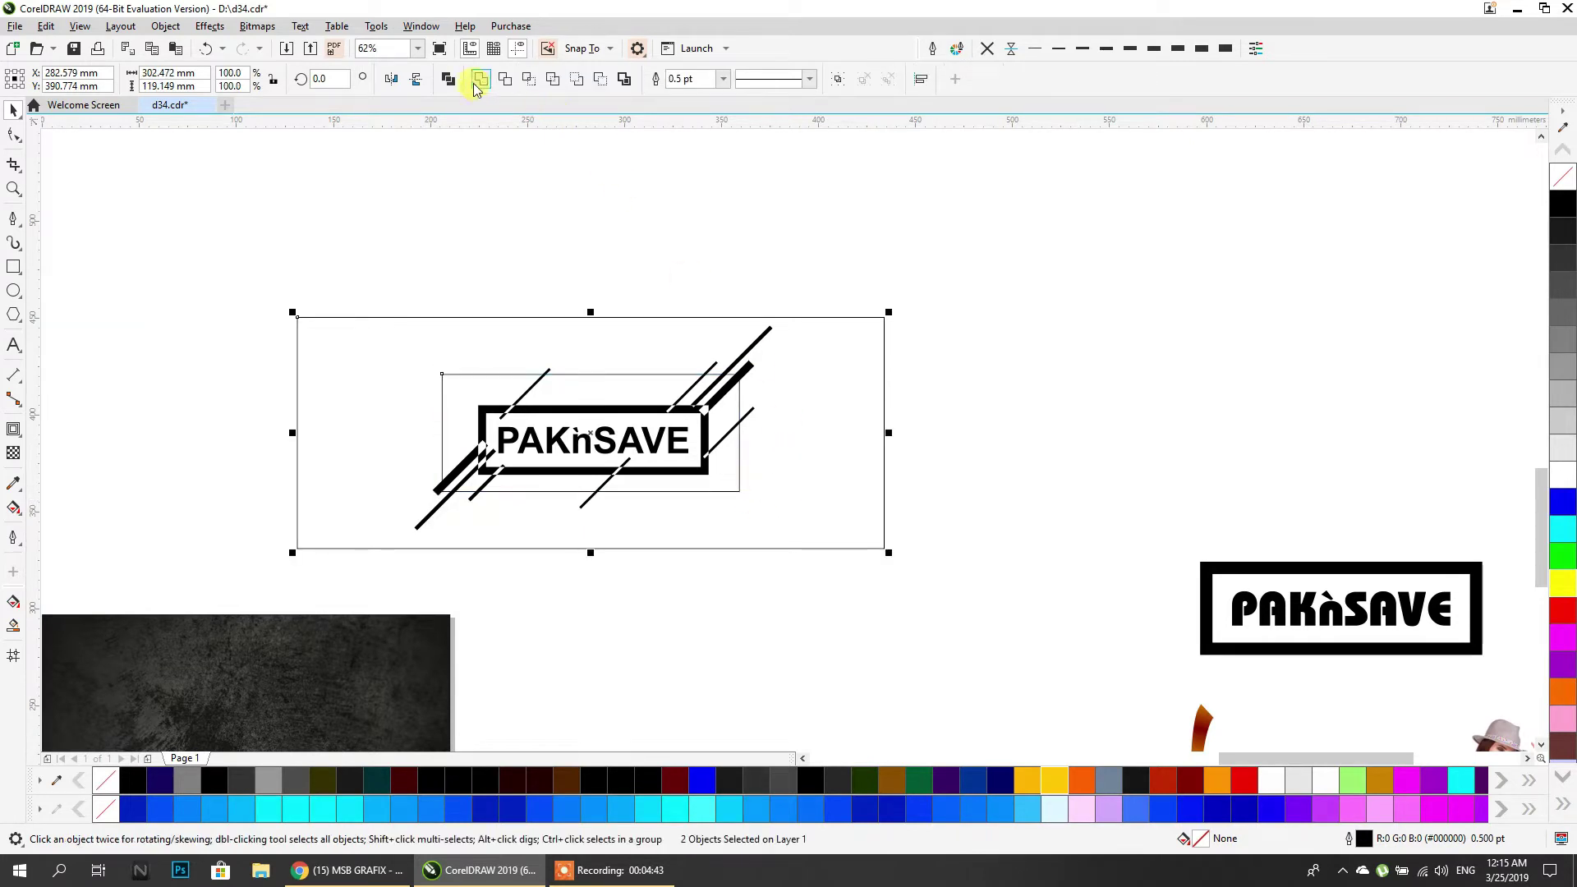
{"action": "left_click", "coordinate": [450, 81]}
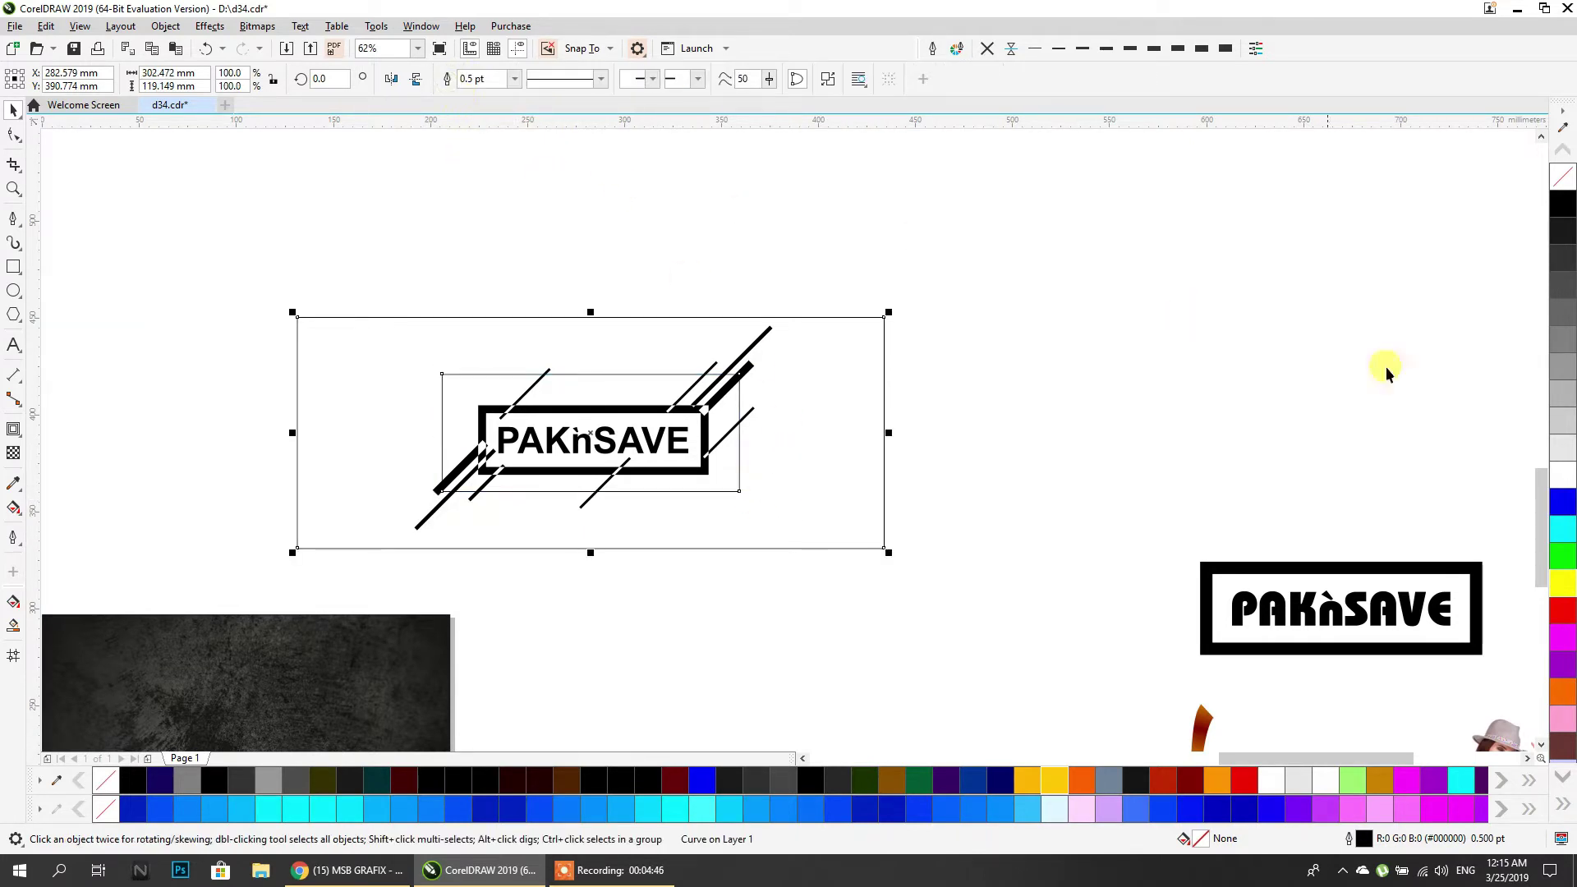
{"action": "left_click", "coordinate": [1567, 476]}
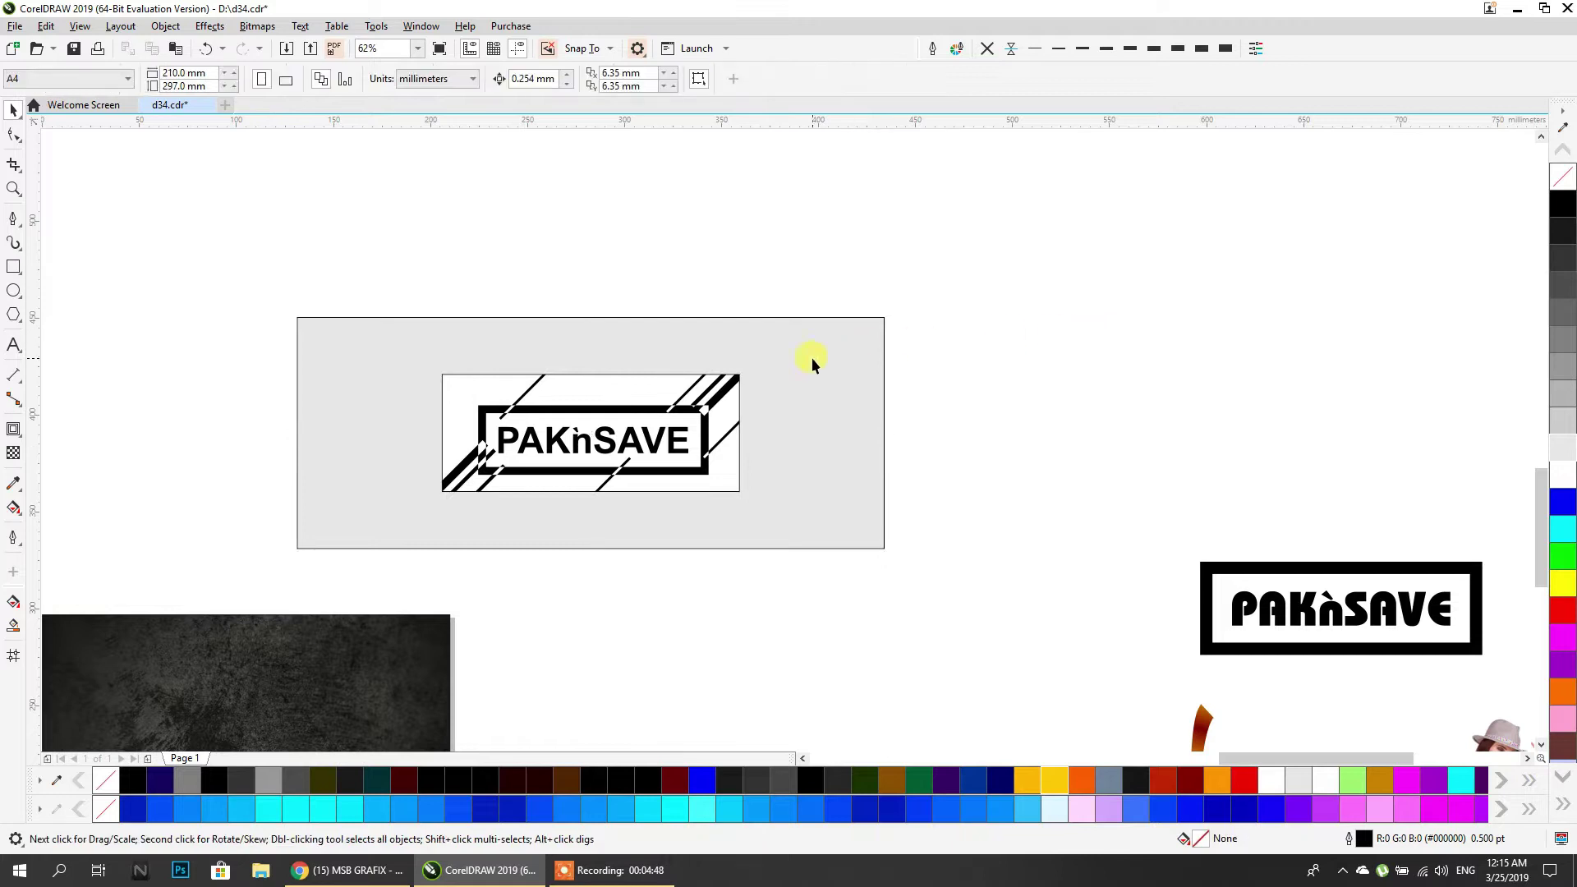
Trim the slanted bar ends of the logo with the grey frame, and delete the frame.
{"action": "left_click", "coordinate": [721, 404], "text": "shift"}
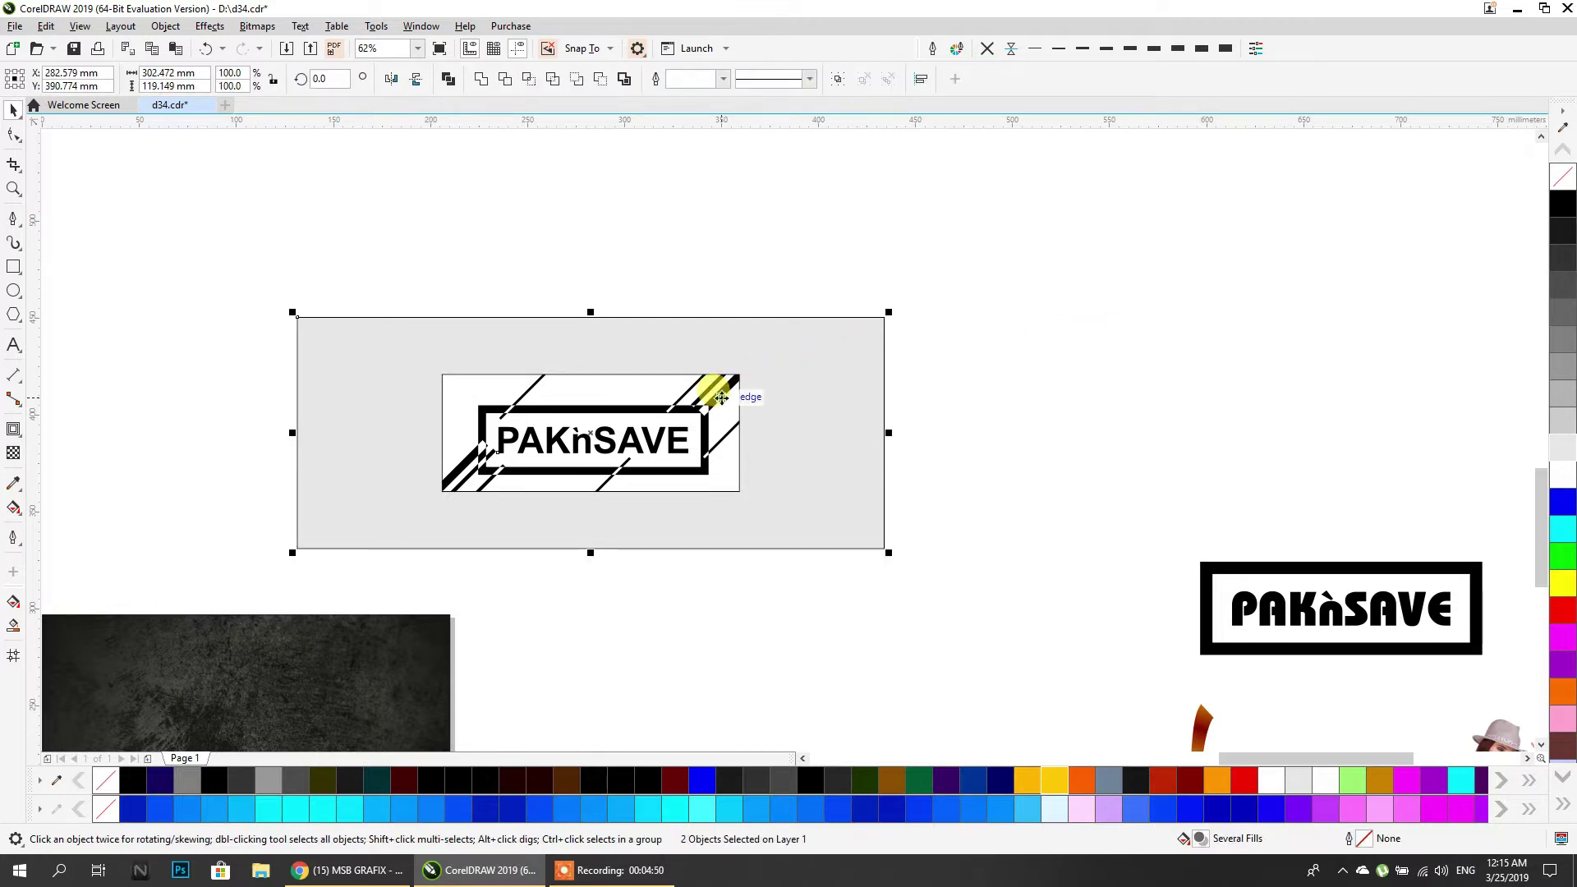
{"action": "left_click", "coordinate": [506, 80]}
{"action": "left_click", "coordinate": [498, 352]}
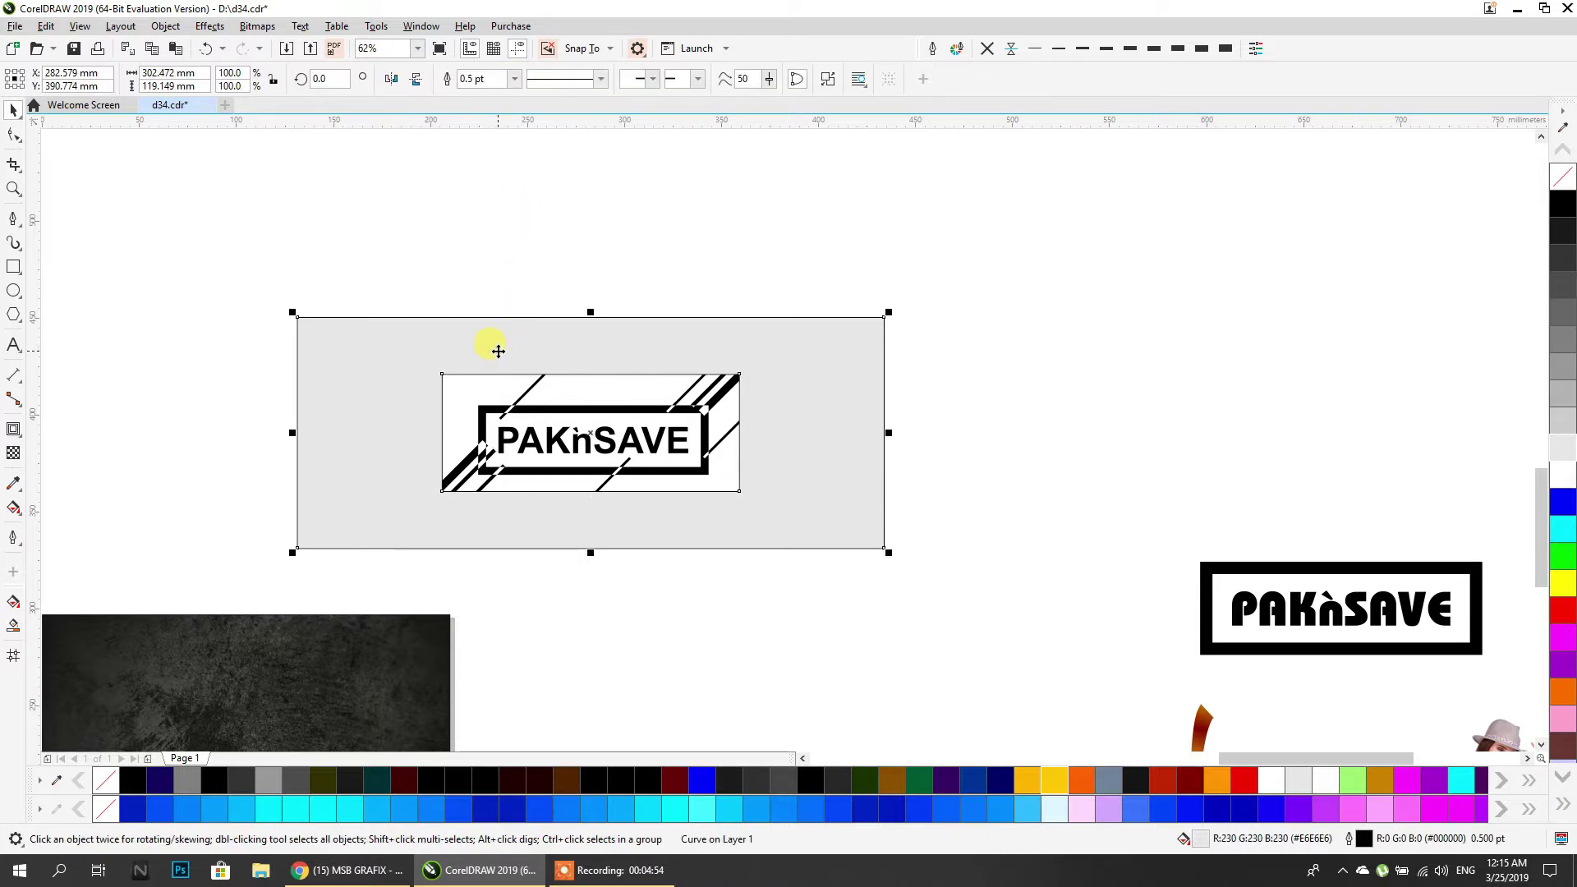
{"action": "key", "text": "Delete"}
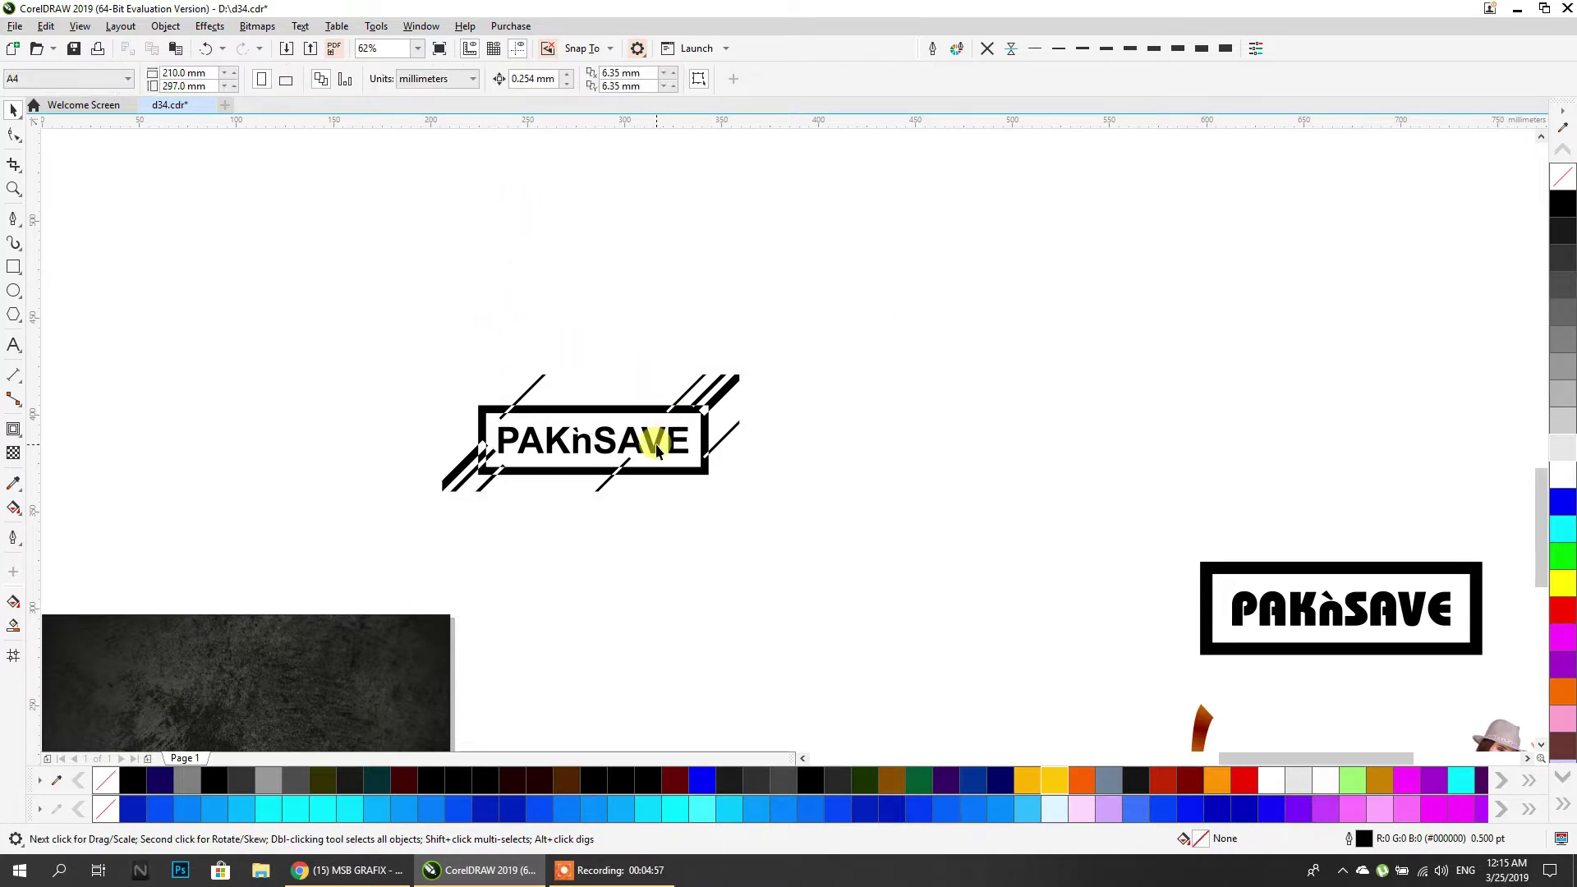
{"action": "scroll", "coordinate": [657, 450], "scroll_direction": "up", "scroll_amount": 2}
{"action": "scroll", "coordinate": [657, 450], "scroll_direction": "down", "scroll_amount": 4}
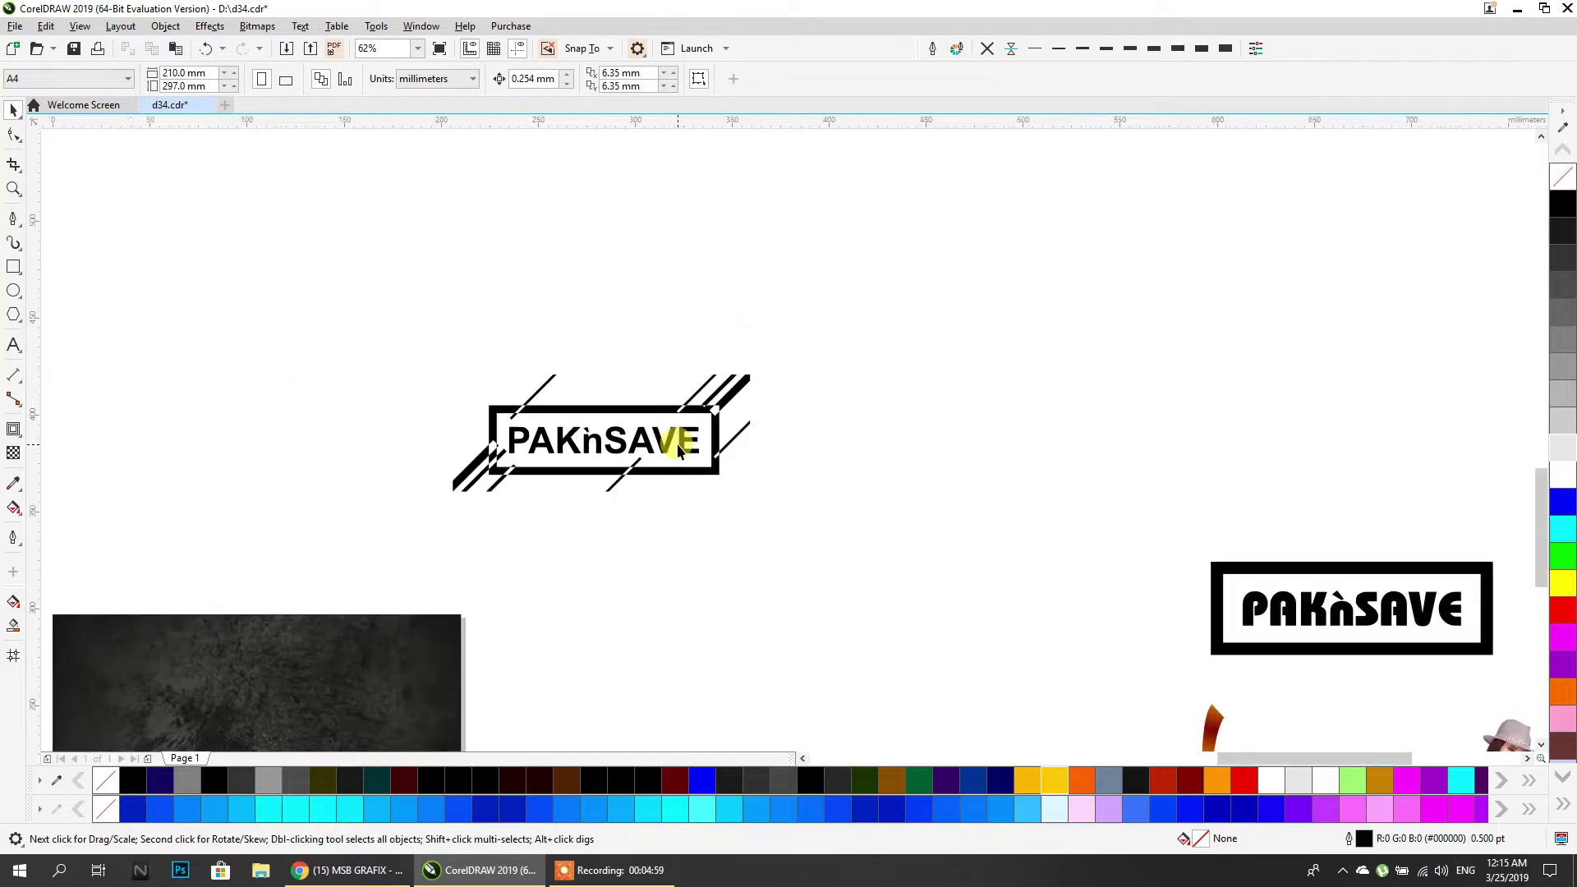
Move the trimmed logo onto the top of the dark textured page and fill it white.
{"action": "left_click_drag", "start_coordinate": [647, 460], "coordinate": [467, 585]}
{"action": "left_click_drag", "start_coordinate": [606, 605], "coordinate": [636, 408]}
{"action": "left_click", "coordinate": [1563, 476]}
{"action": "left_click", "coordinate": [738, 450]}
{"action": "scroll", "coordinate": [477, 413], "scroll_direction": "up", "scroll_amount": 1}
{"action": "scroll", "coordinate": [399, 425], "scroll_direction": "down", "scroll_amount": 2}
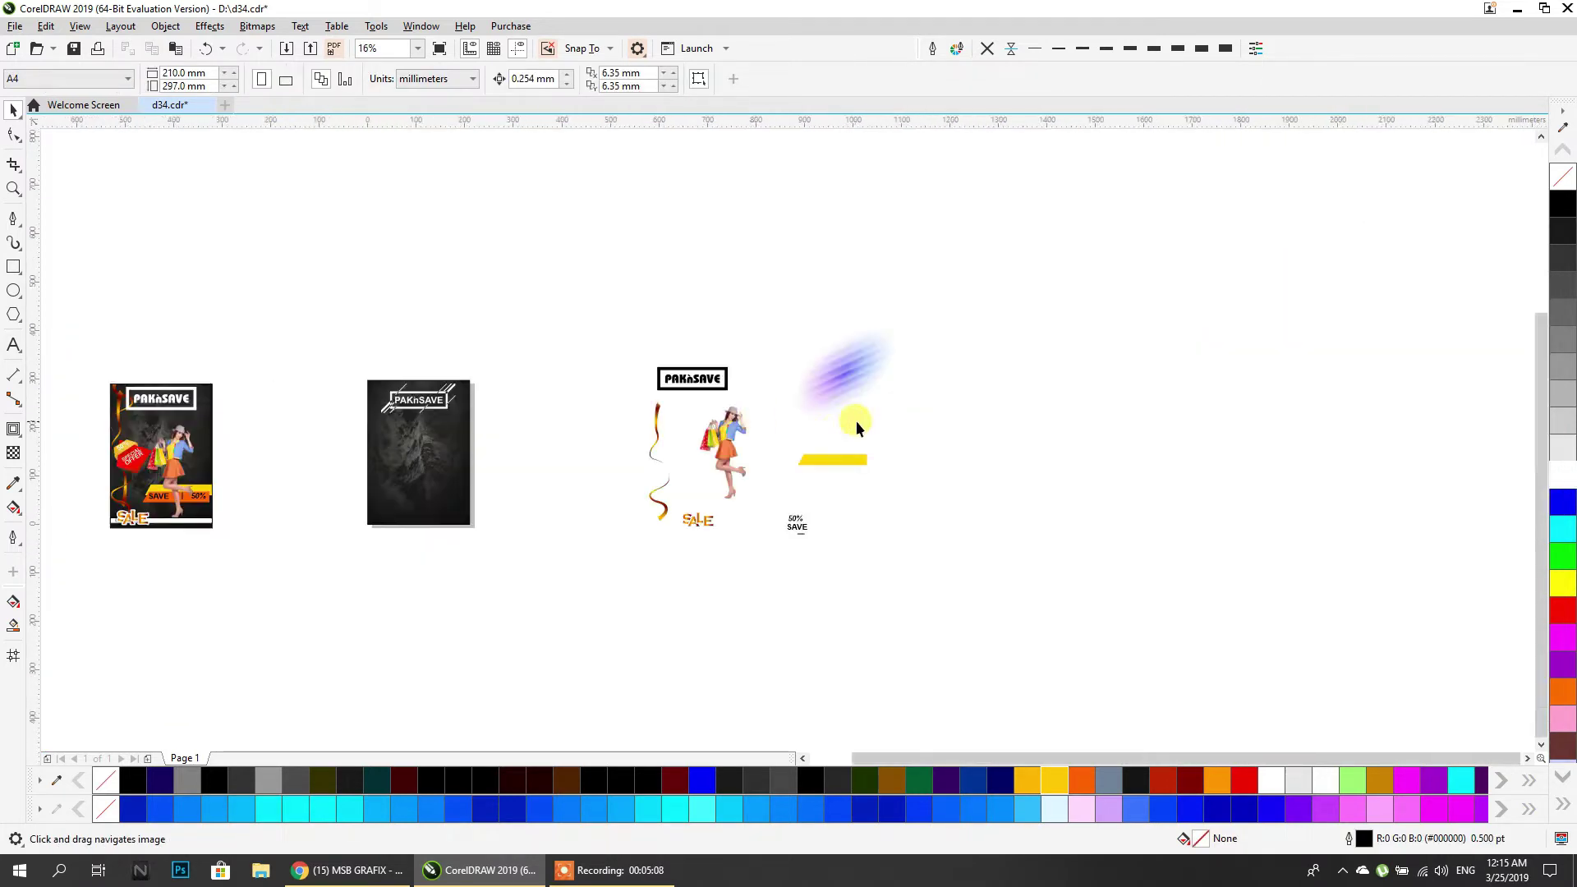
{"action": "scroll", "coordinate": [789, 427], "scroll_direction": "up", "scroll_amount": 2}
{"action": "scroll", "coordinate": [500, 513], "scroll_direction": "up", "scroll_amount": 1}
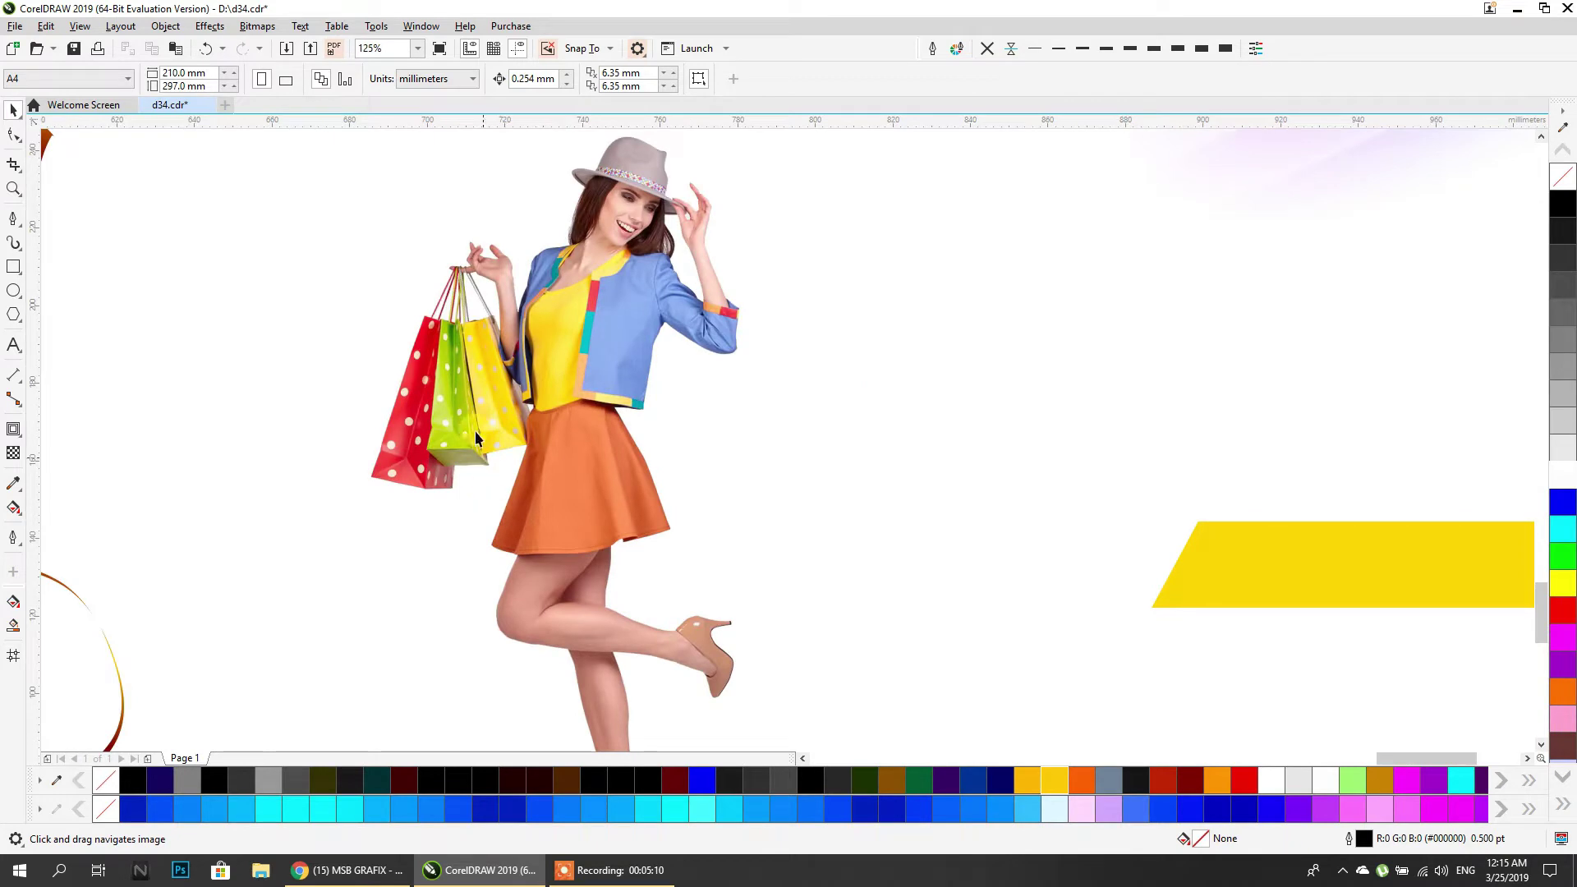
Draw a circle about 24 mm wide beside the woman and fill it with yellow sampled from her top (#FFE42E).
{"action": "left_click", "coordinate": [14, 292]}
{"action": "mouse_move", "coordinate": [881, 300]}
{"action": "left_mouse_down"}
{"action": "mouse_move", "coordinate": [944, 398]}
{"action": "mouse_move", "coordinate": [985, 405]}
{"action": "left_mouse_up"}
{"action": "left_click", "coordinate": [13, 483]}
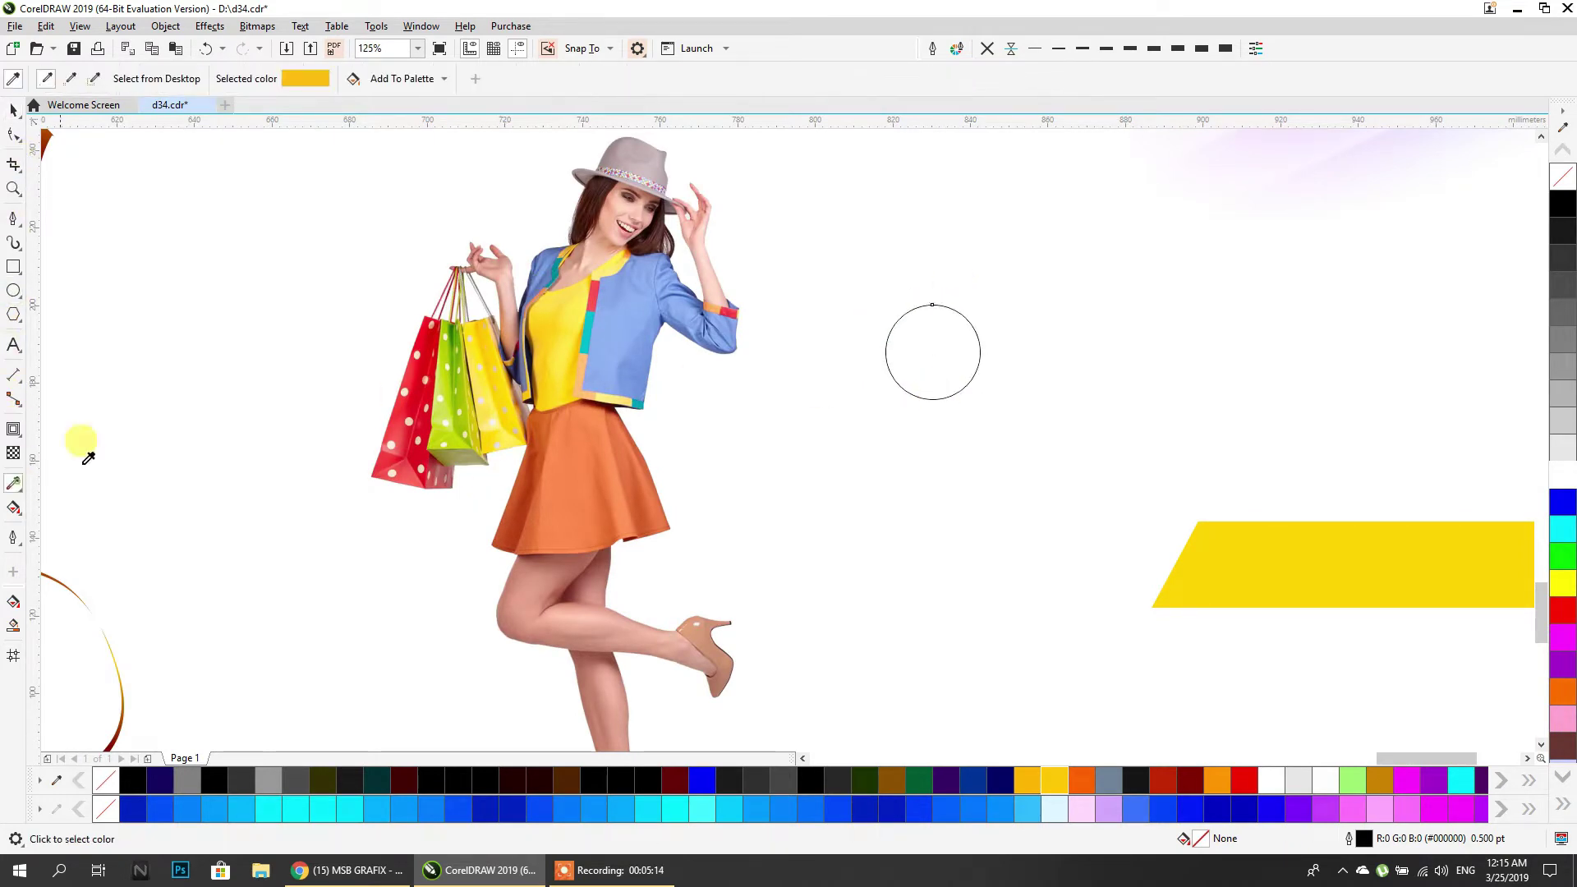
{"action": "left_click", "coordinate": [579, 339]}
{"action": "left_click", "coordinate": [915, 331]}
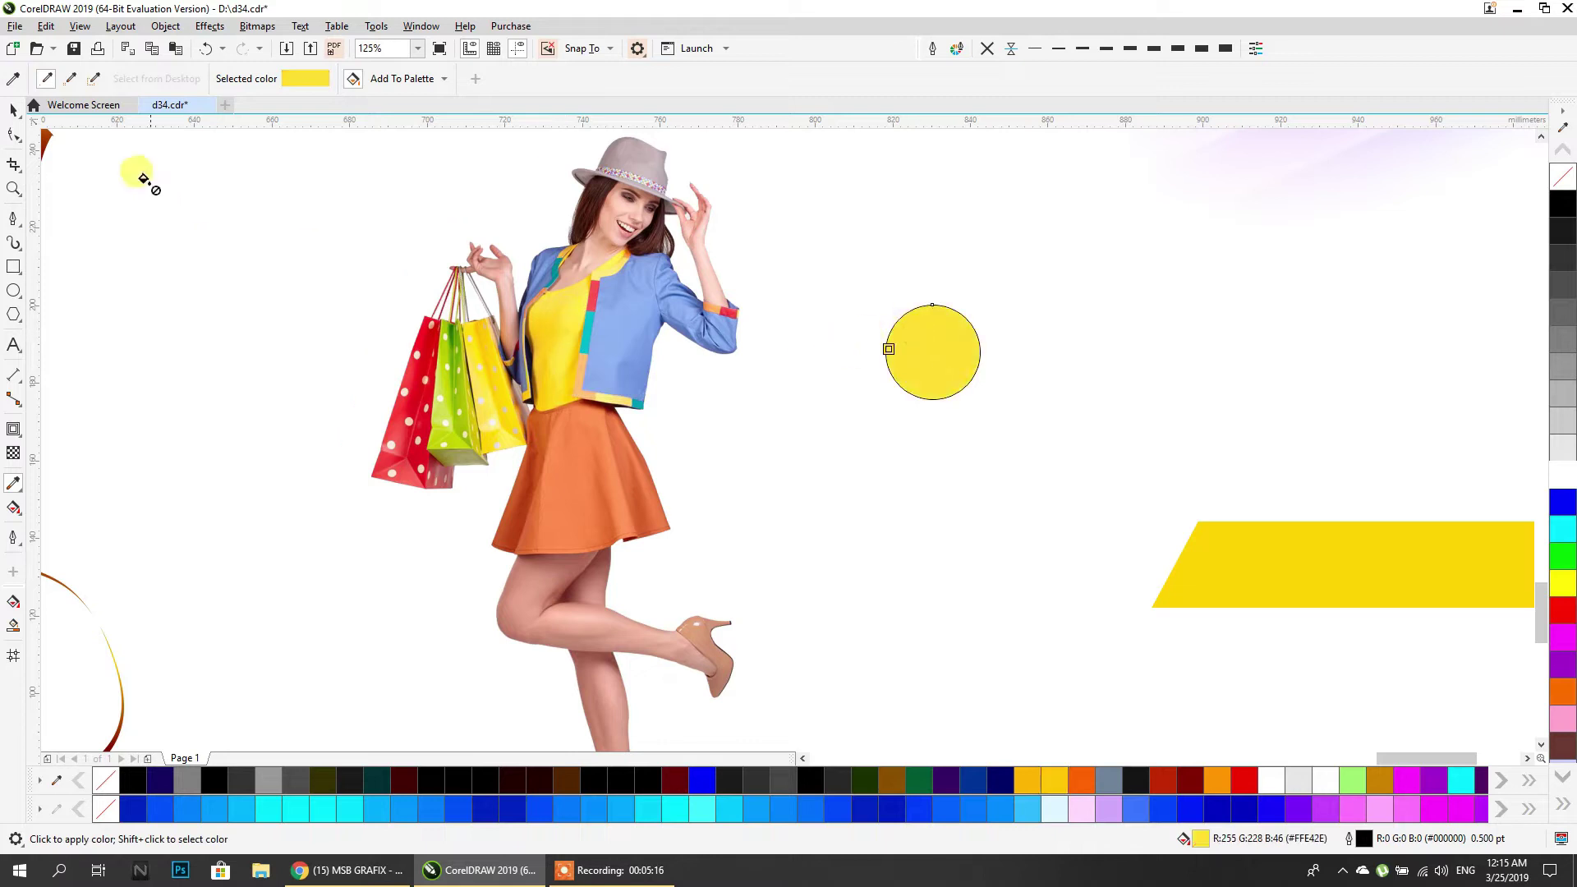
Duplicate the yellow circle directly below and fill the copy with orange sampled from the woman's skirt (#F3844C).
{"action": "left_click", "coordinate": [13, 109]}
{"action": "left_click_drag", "start_coordinate": [924, 353], "coordinate": [924, 475]}
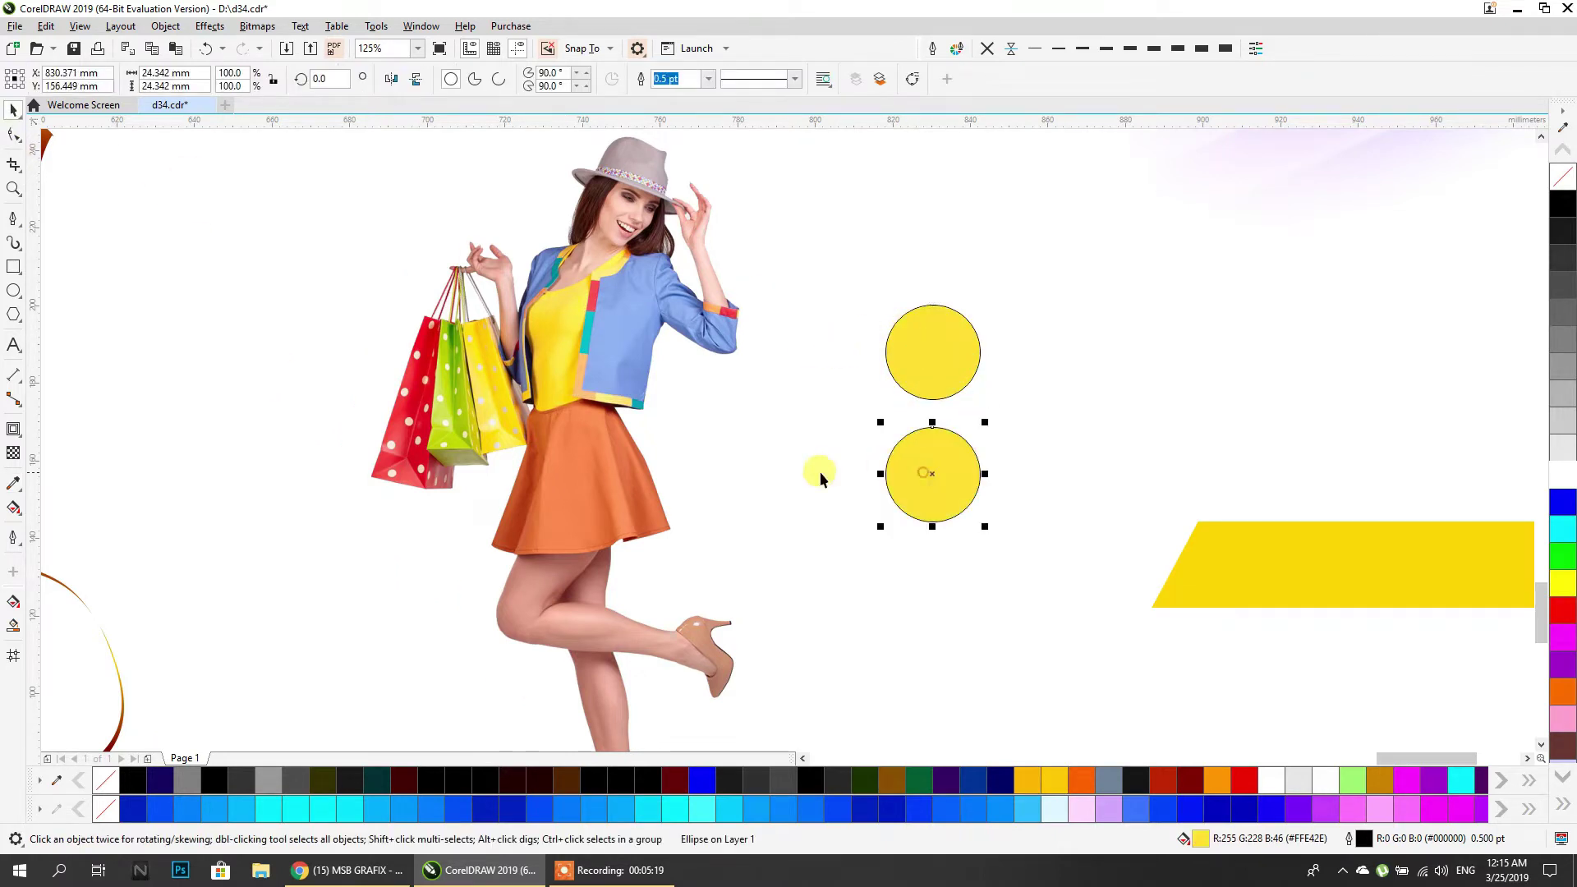
{"action": "left_click", "coordinate": [13, 485]}
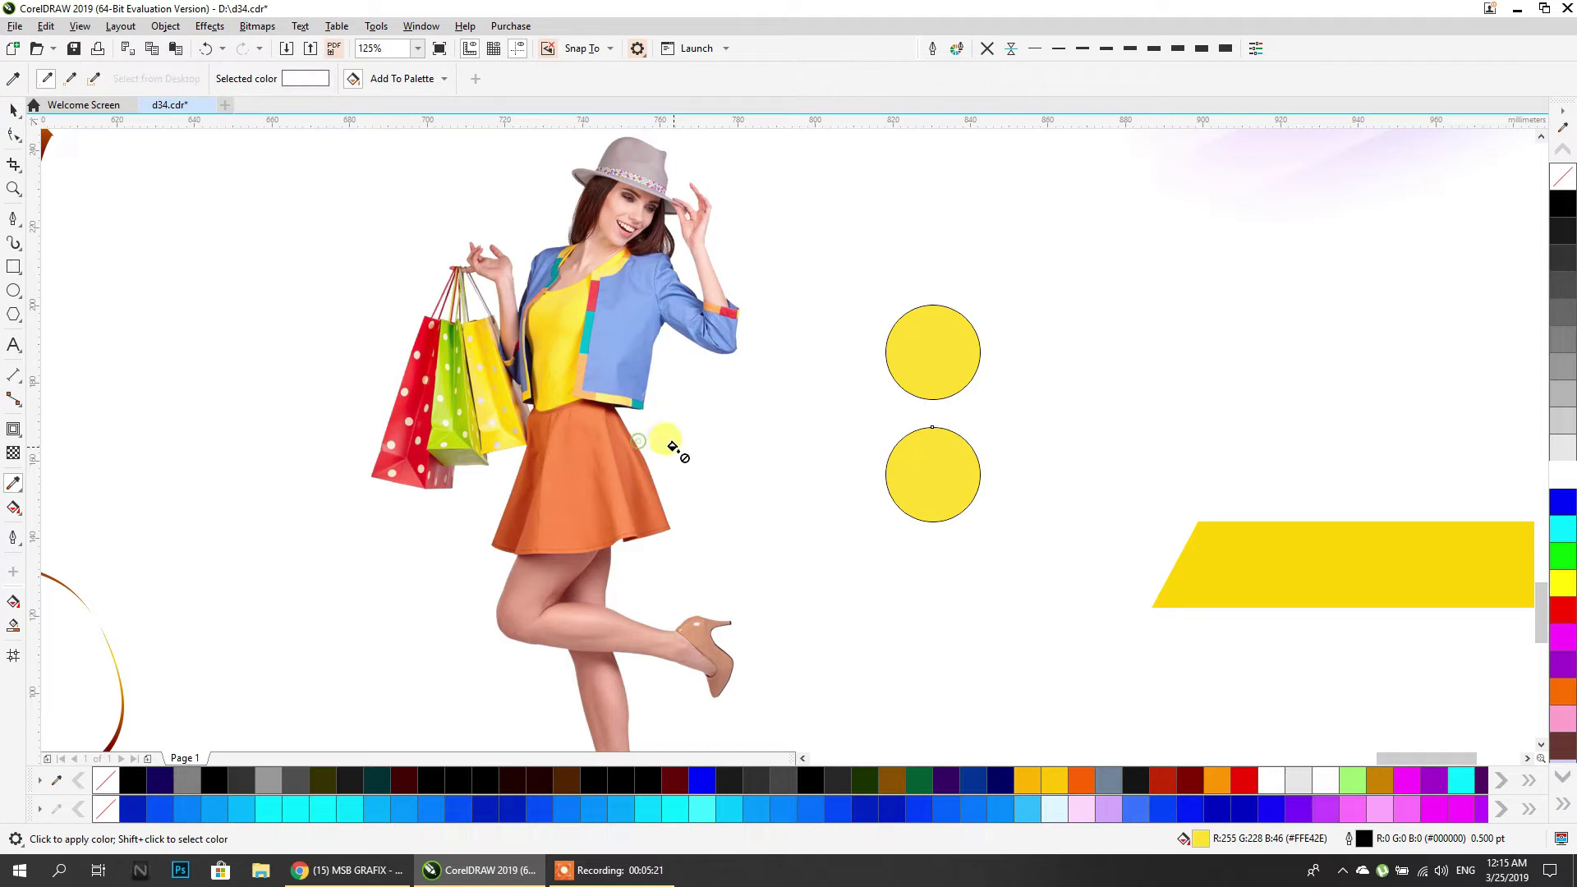
{"action": "left_click", "coordinate": [574, 454]}
{"action": "left_click", "coordinate": [944, 460]}
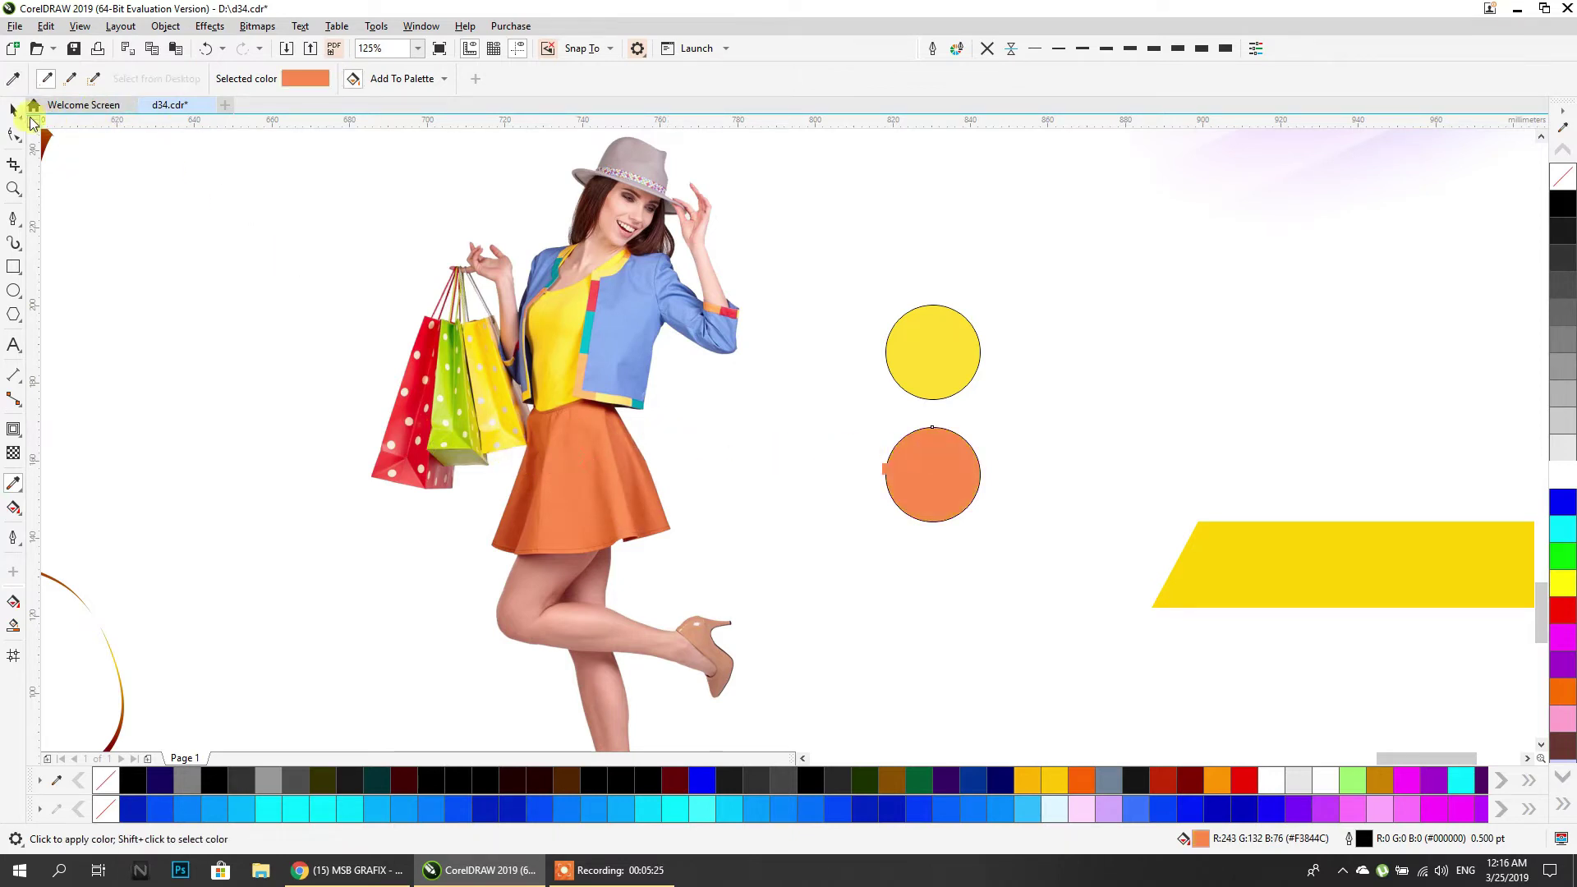
Move the yellow and orange sample circles just outside the dark page's upper-right edge.
{"action": "left_click", "coordinate": [12, 109]}
{"action": "scroll", "coordinate": [928, 234], "scroll_direction": "down", "scroll_amount": 2}
{"action": "left_click_drag", "start_coordinate": [898, 394], "coordinate": [314, 352]}
{"action": "left_click", "coordinate": [988, 280]}
{"action": "left_click_drag", "start_coordinate": [353, 364], "coordinate": [320, 365]}
{"action": "left_click_drag", "start_coordinate": [367, 471], "coordinate": [768, 494]}
{"action": "left_click", "coordinate": [802, 483]}
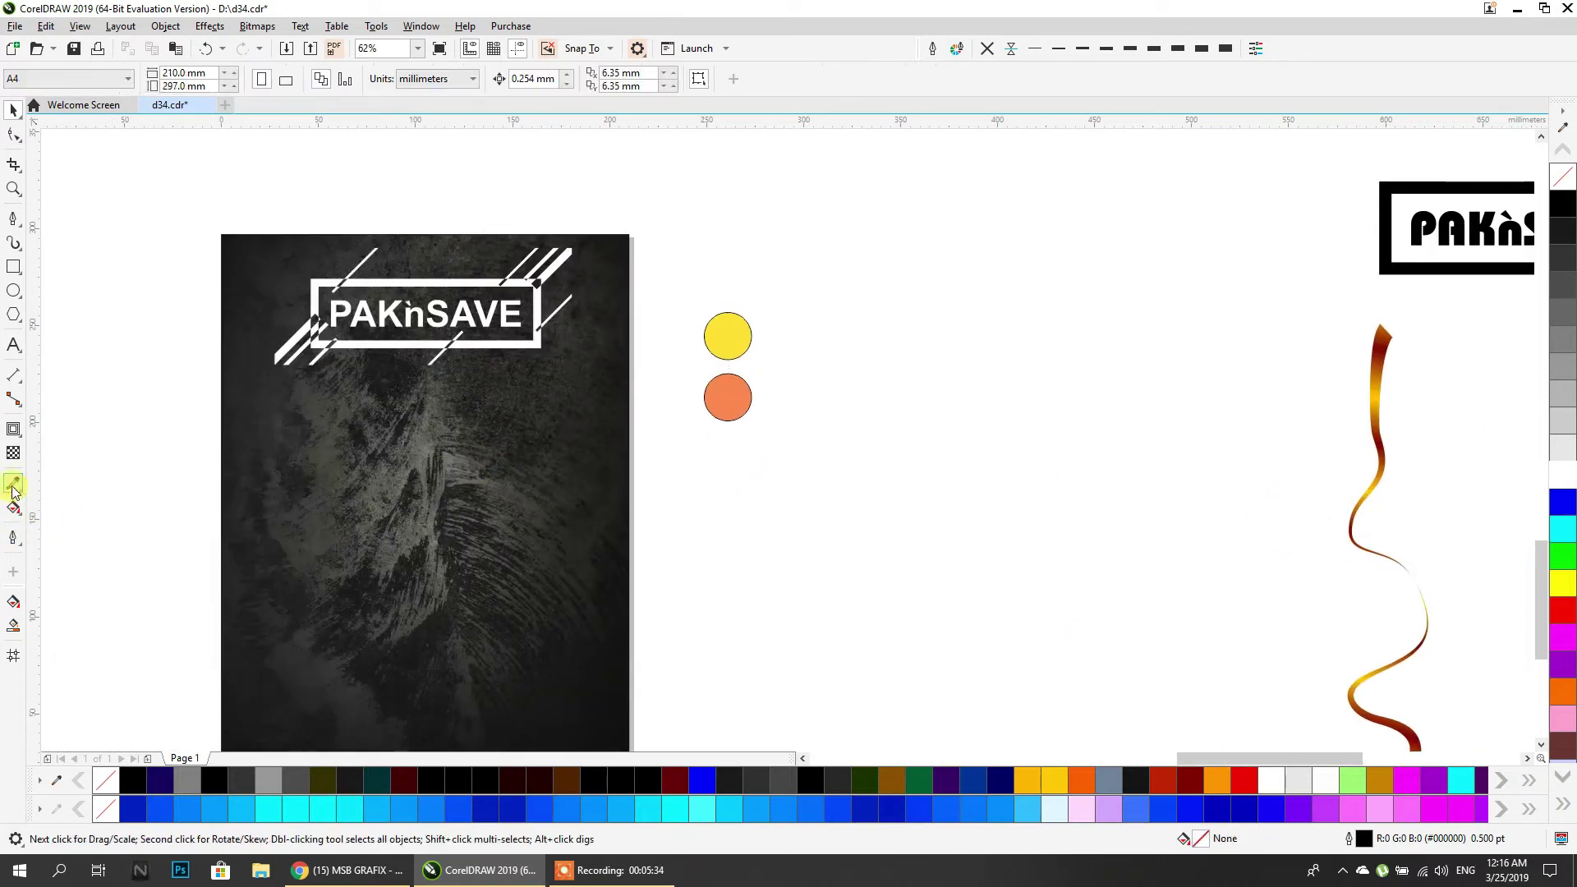
Fill the PAKnSAVE logo on the dark page with the yellow sampled from the upper circle (#FFE42E).
{"action": "left_click", "coordinate": [13, 488]}
{"action": "left_click", "coordinate": [722, 333]}
{"action": "scroll", "coordinate": [528, 274], "scroll_direction": "up", "scroll_amount": 5}
{"action": "left_click", "coordinate": [523, 266]}
{"action": "scroll", "coordinate": [698, 335], "scroll_direction": "down", "scroll_amount": 5}
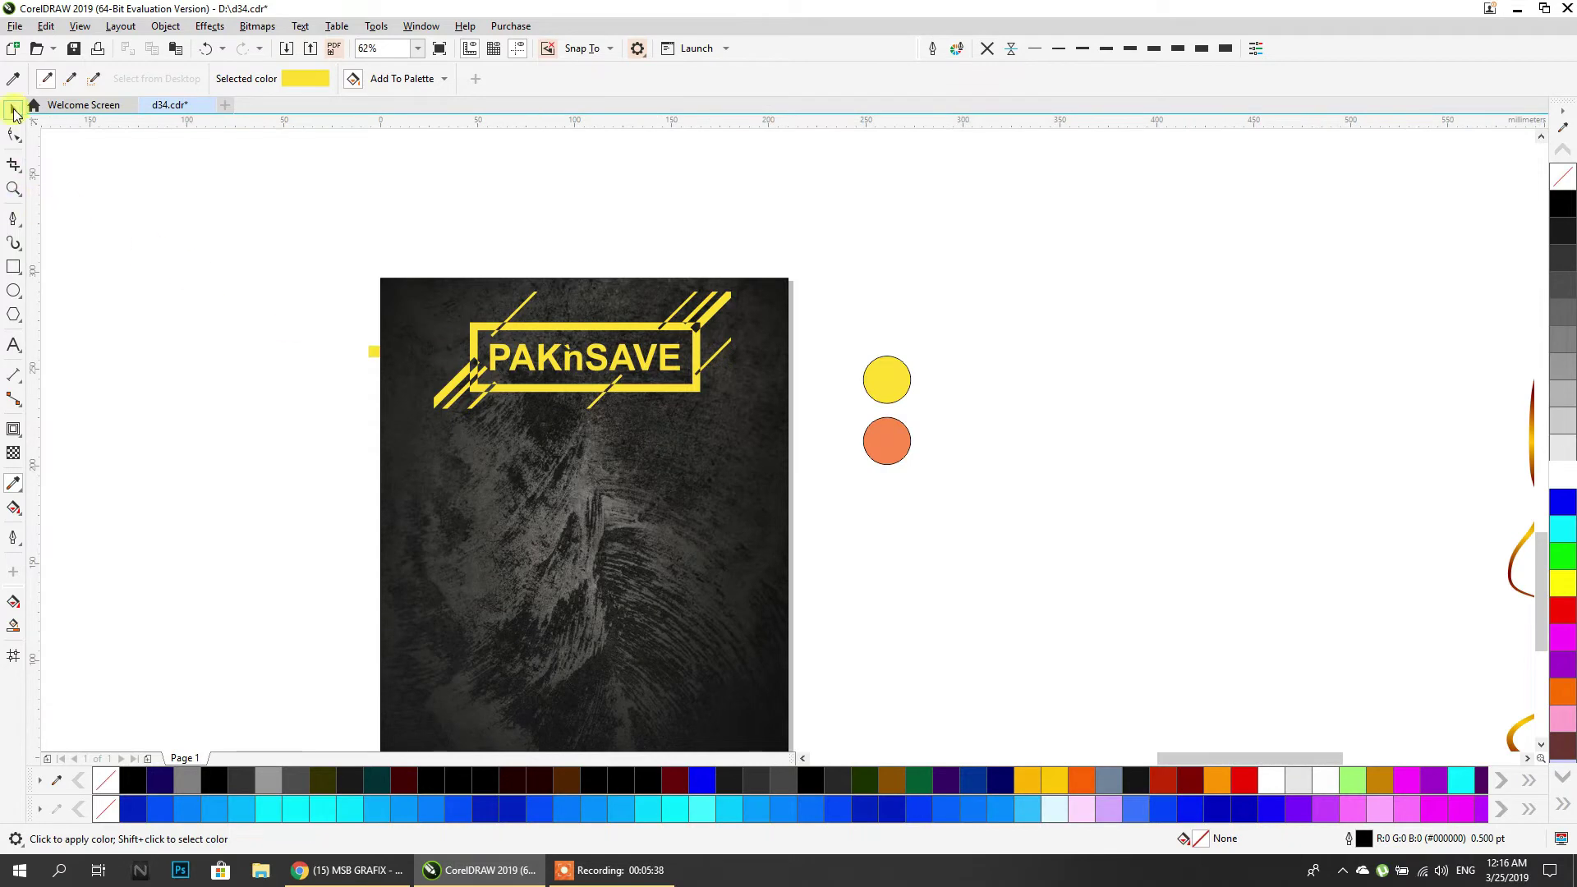
{"action": "left_click", "coordinate": [14, 110]}
{"action": "scroll", "coordinate": [649, 345], "scroll_direction": "up", "scroll_amount": 2}
{"action": "left_click", "coordinate": [654, 355]}
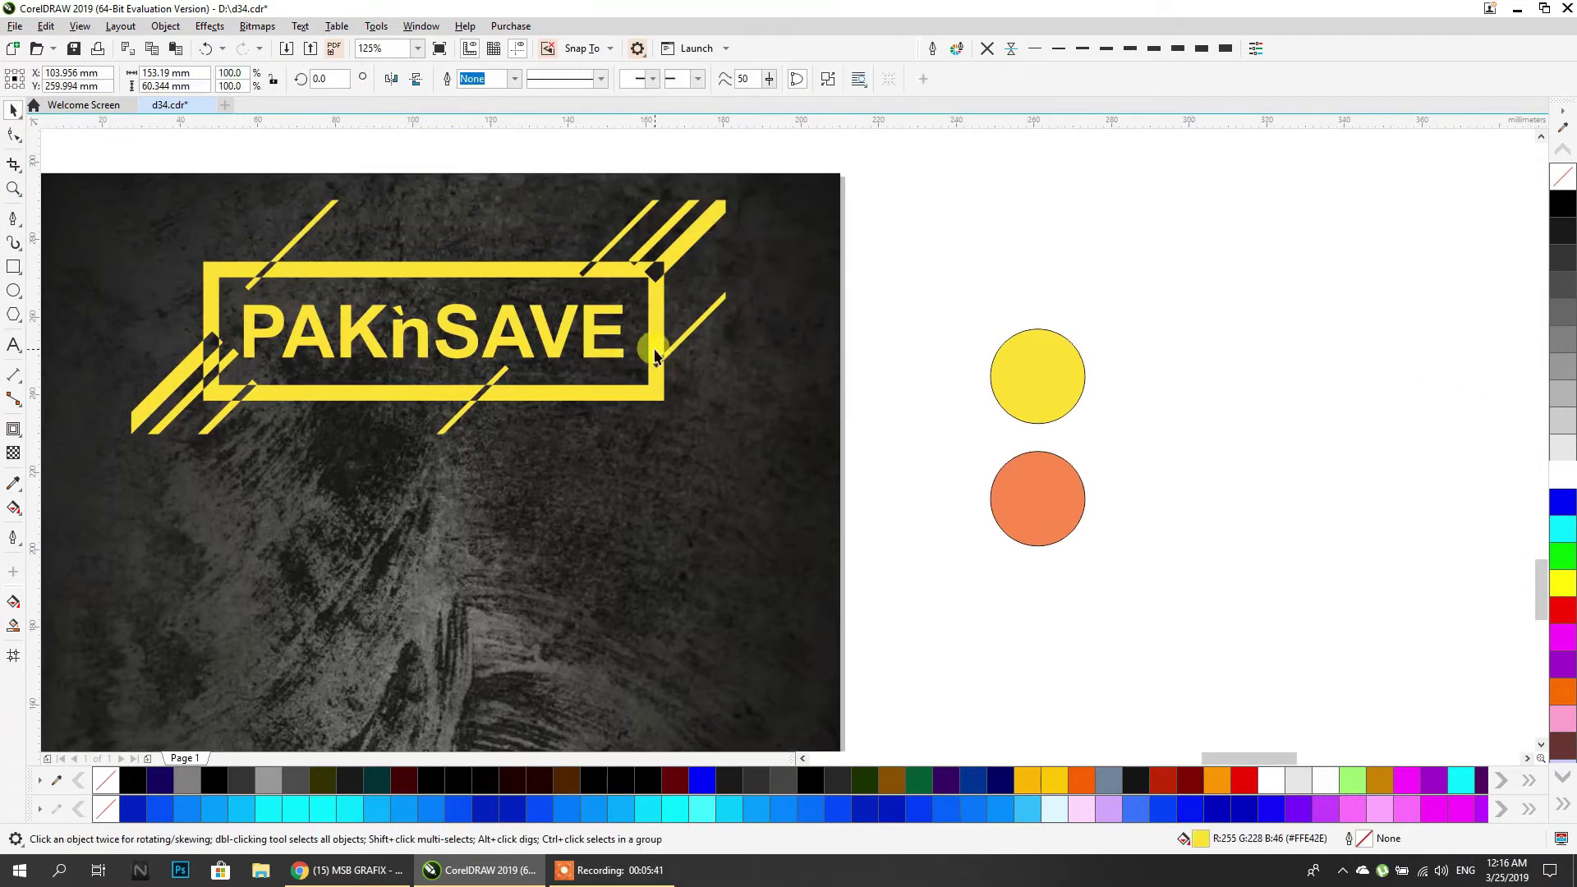
{"action": "left_click", "coordinate": [671, 432], "text": "shift"}
{"action": "left_click", "coordinate": [880, 534]}
Move the gold ribbon from the reference pieces closer to the right side of the page.
{"action": "scroll", "coordinate": [863, 368], "scroll_direction": "down", "scroll_amount": 1}
{"action": "left_click_drag", "start_coordinate": [912, 385], "coordinate": [859, 295]}
{"action": "left_click_drag", "start_coordinate": [907, 357], "coordinate": [855, 338]}
{"action": "left_click", "coordinate": [920, 415]}
{"action": "scroll", "coordinate": [1060, 468], "scroll_direction": "down", "scroll_amount": 2}
{"action": "left_click_drag", "start_coordinate": [1077, 471], "coordinate": [1028, 497]}
{"action": "scroll", "coordinate": [681, 419], "scroll_direction": "up", "scroll_amount": 1}
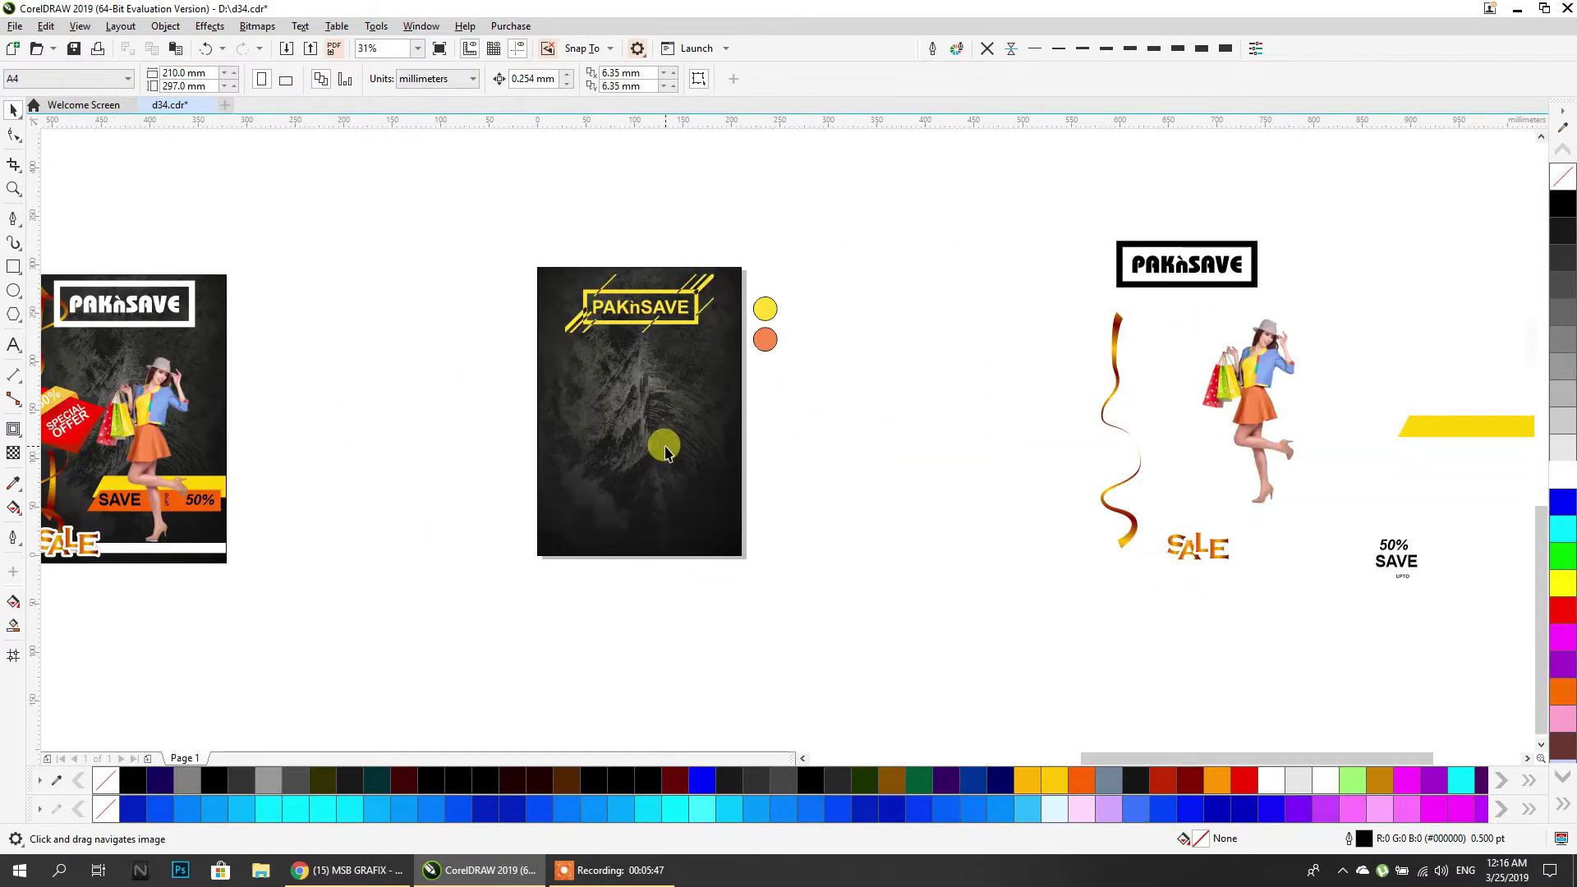
{"action": "left_click_drag", "start_coordinate": [1117, 324], "coordinate": [924, 254]}
{"action": "left_click", "coordinate": [842, 427]}
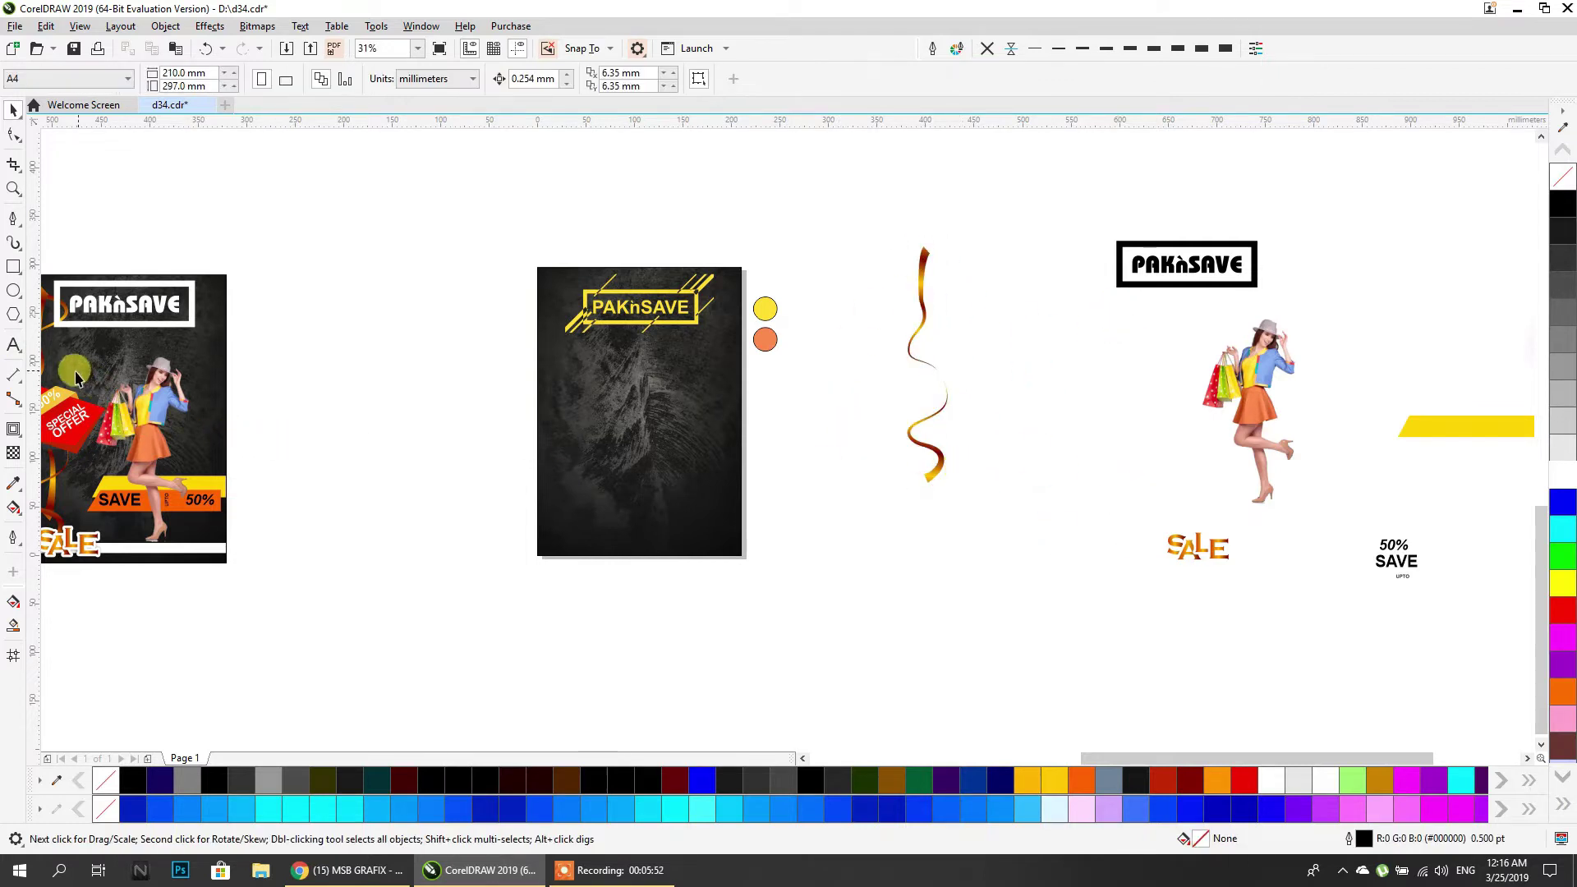
Draw freehand wavy ribbon strokes to the left of the dark page with a 10.0 mm Artistic Media preset.
{"action": "left_click", "coordinate": [23, 256]}
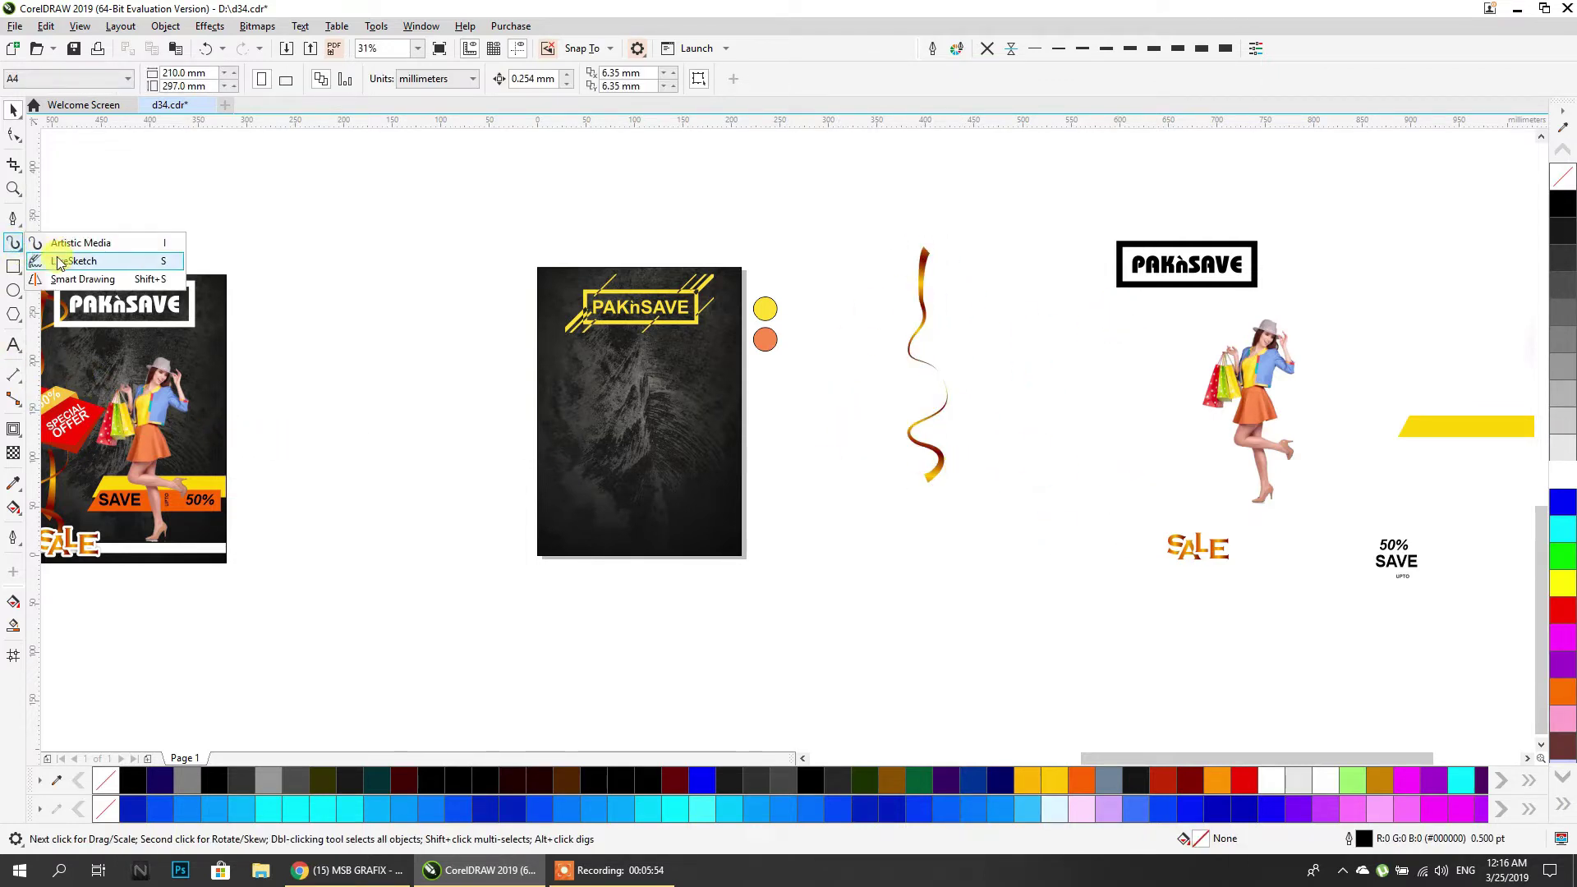
{"action": "left_click", "coordinate": [62, 240]}
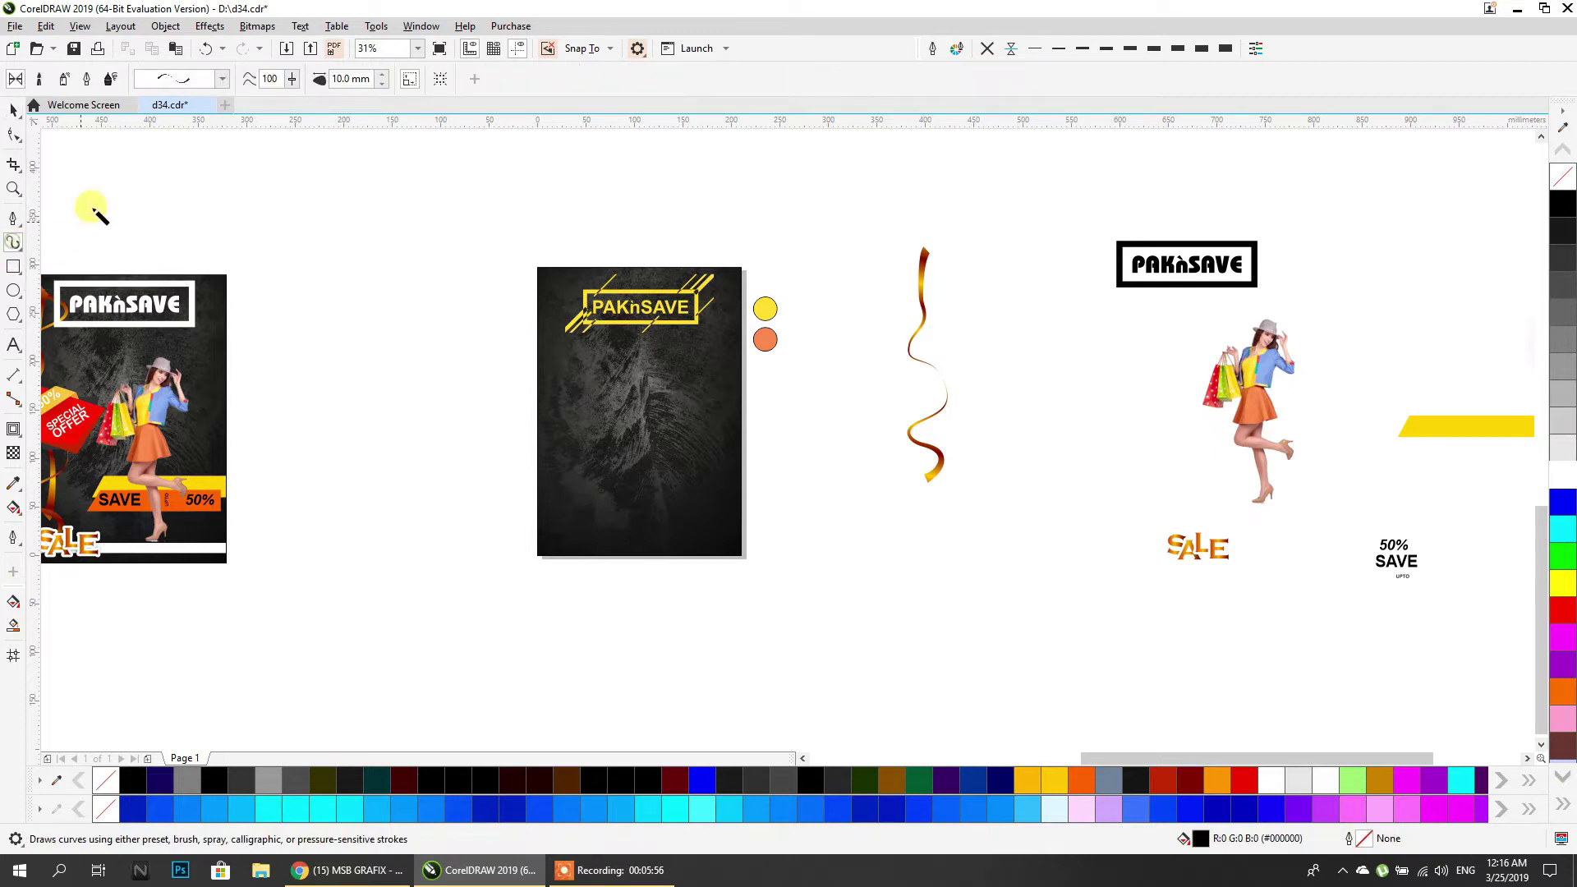
{"action": "left_click", "coordinate": [220, 78]}
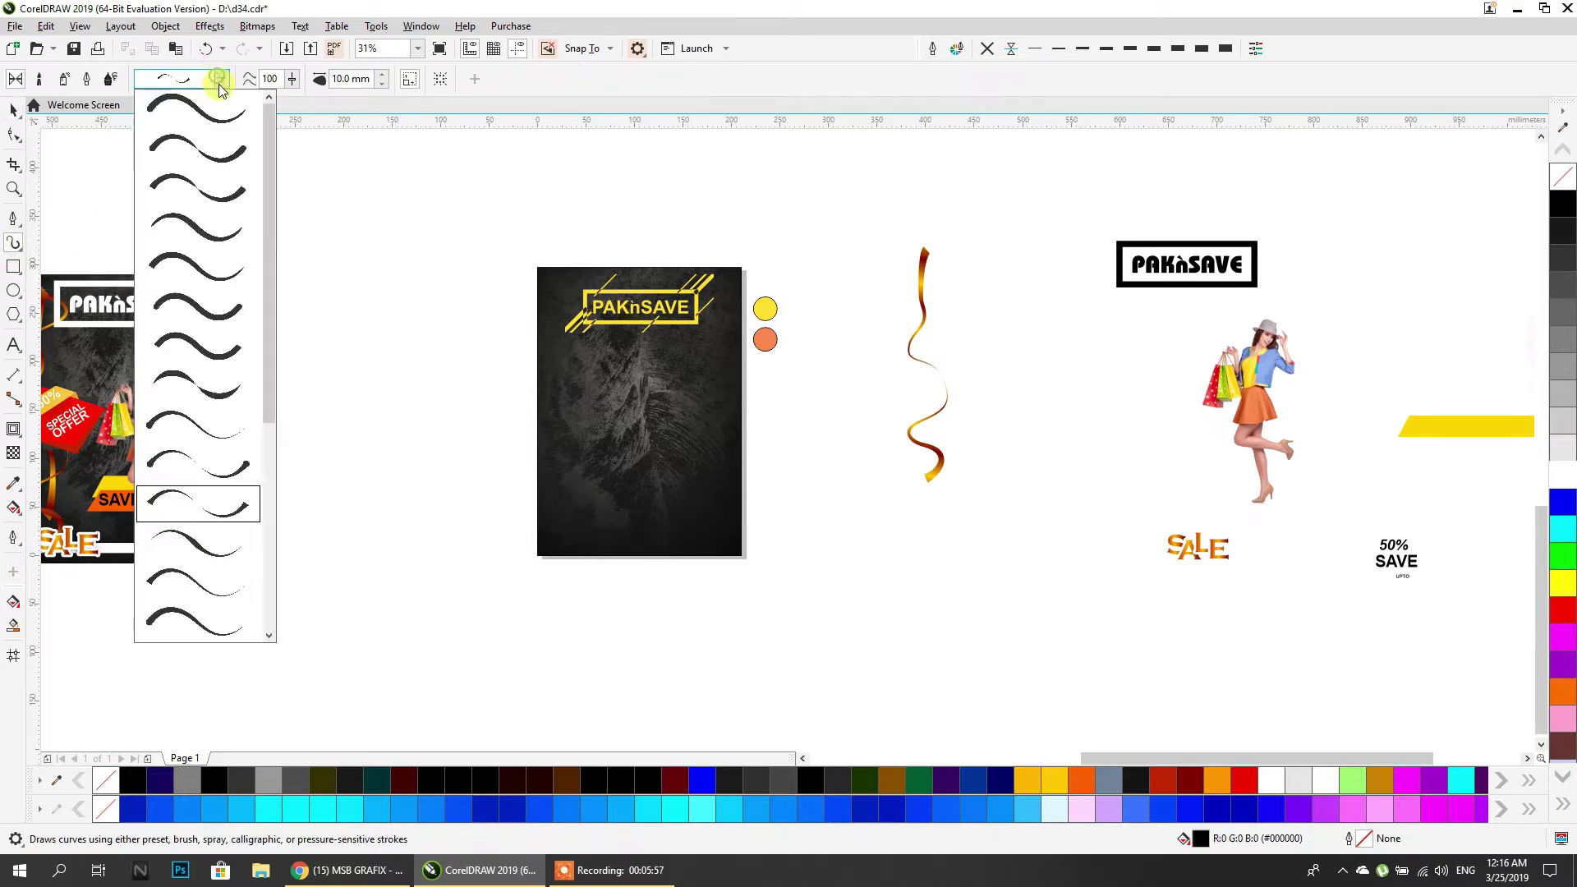
{"action": "left_click", "coordinate": [201, 521]}
{"action": "mouse_move", "coordinate": [495, 198]}
{"action": "left_mouse_down"}
{"action": "mouse_move", "coordinate": [444, 211]}
{"action": "mouse_move", "coordinate": [449, 267]}
{"action": "mouse_move", "coordinate": [409, 359]}
{"action": "mouse_move", "coordinate": [428, 393]}
{"action": "mouse_move", "coordinate": [454, 379]}
{"action": "mouse_move", "coordinate": [443, 514]}
{"action": "mouse_move", "coordinate": [453, 503]}
{"action": "mouse_move", "coordinate": [407, 434]}
{"action": "mouse_move", "coordinate": [450, 294]}
{"action": "mouse_move", "coordinate": [343, 235]}
{"action": "mouse_move", "coordinate": [316, 317]}
{"action": "mouse_move", "coordinate": [328, 532]}
{"action": "mouse_move", "coordinate": [341, 487]}
{"action": "mouse_move", "coordinate": [332, 327]}
{"action": "left_mouse_up"}
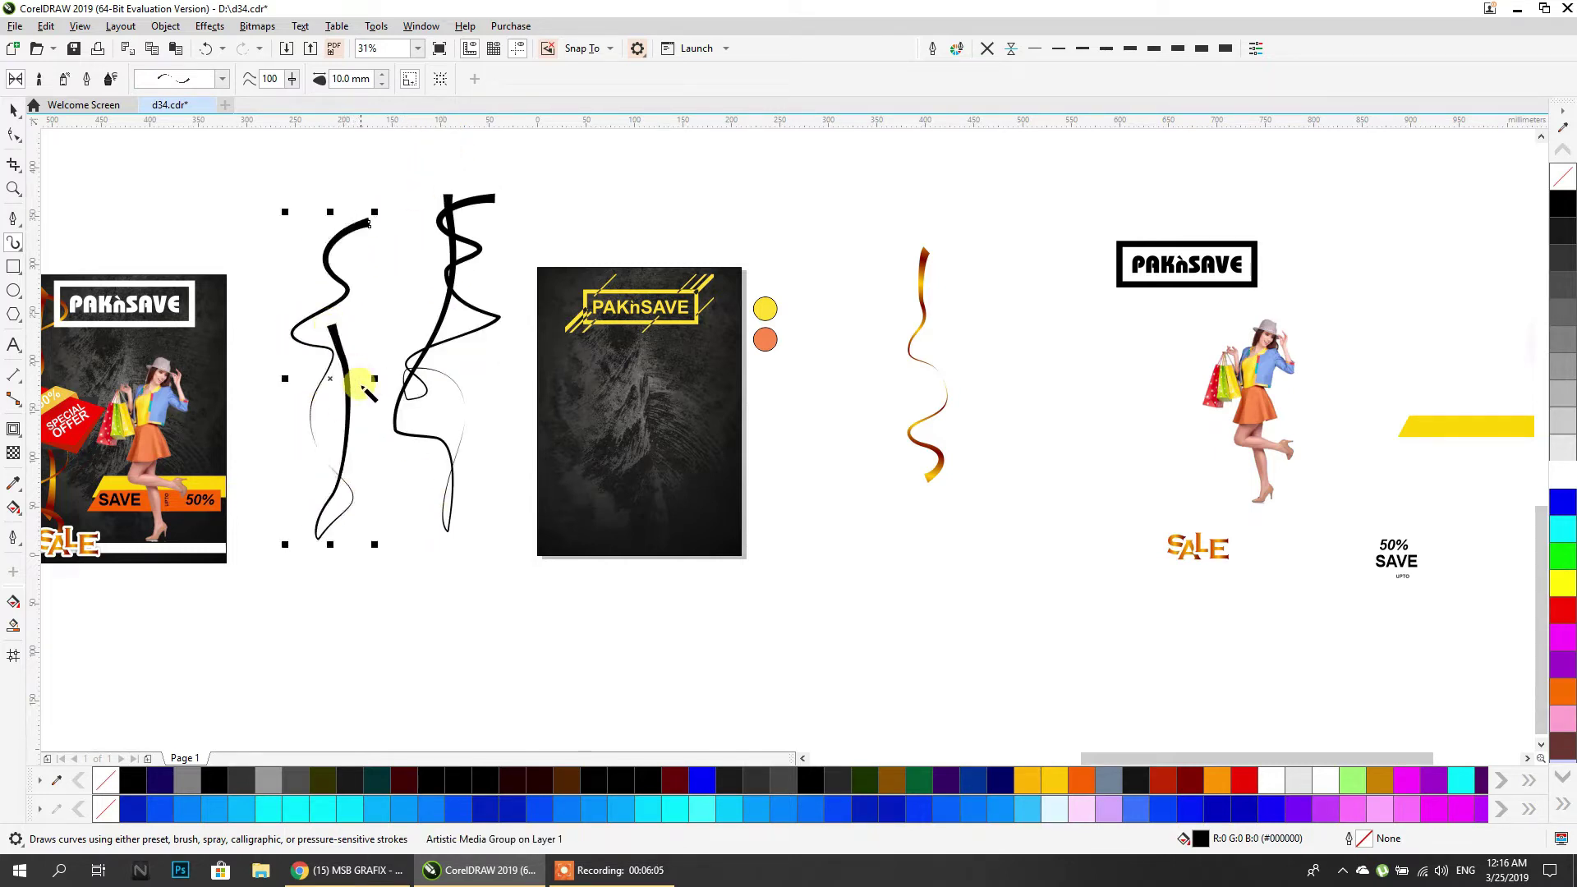
{"action": "left_click", "coordinate": [13, 110]}
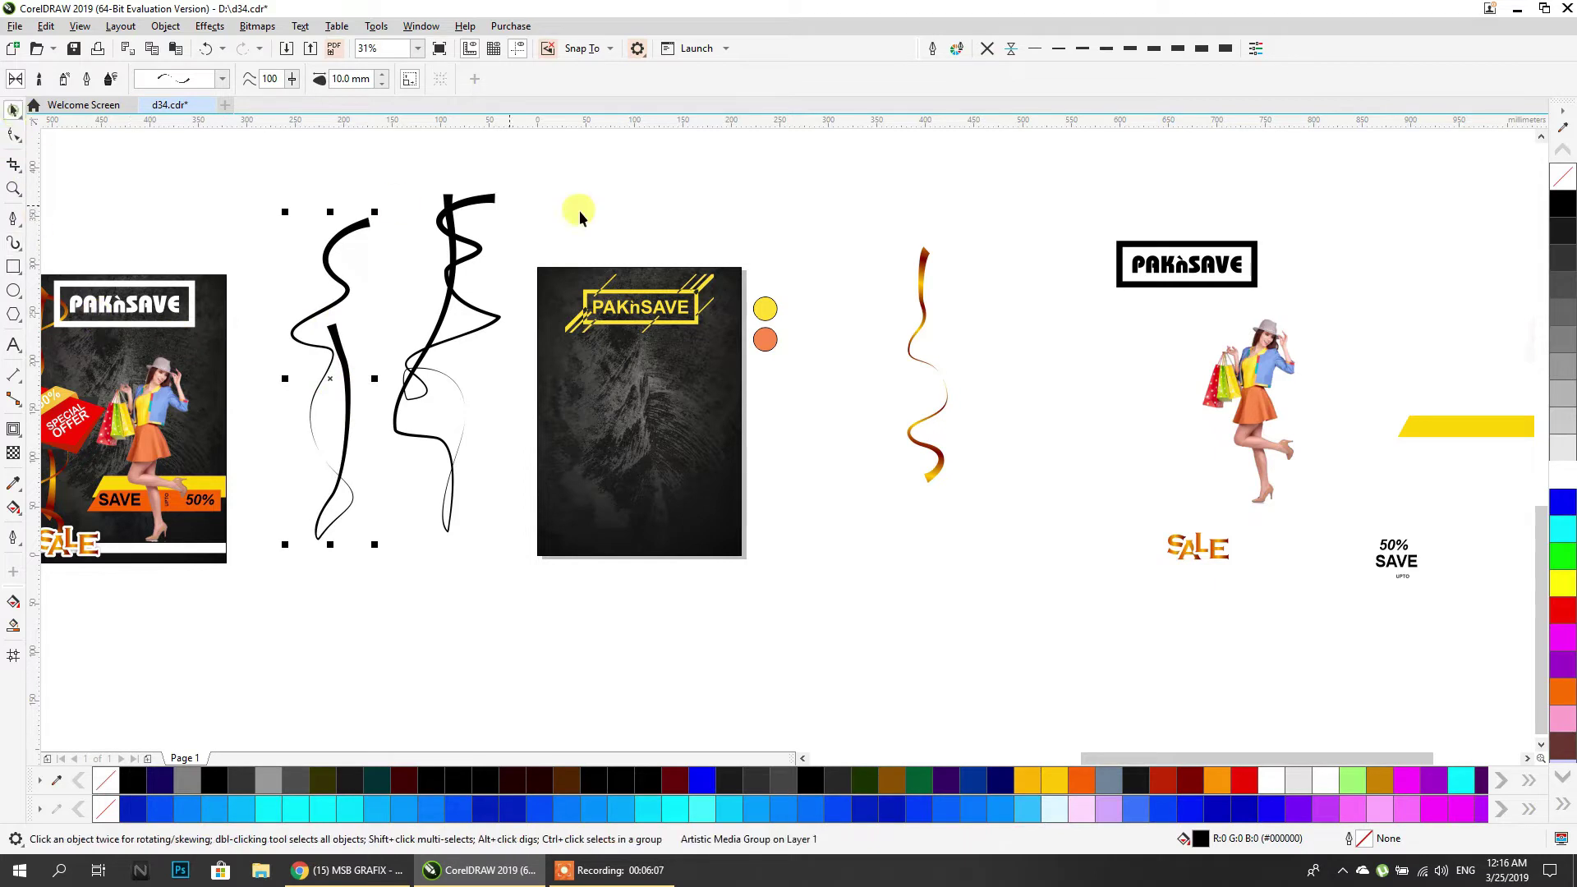
Delete the wavy stroke group nearest the page and move the remaining stroke group into its place.
{"action": "left_click", "coordinate": [458, 260]}
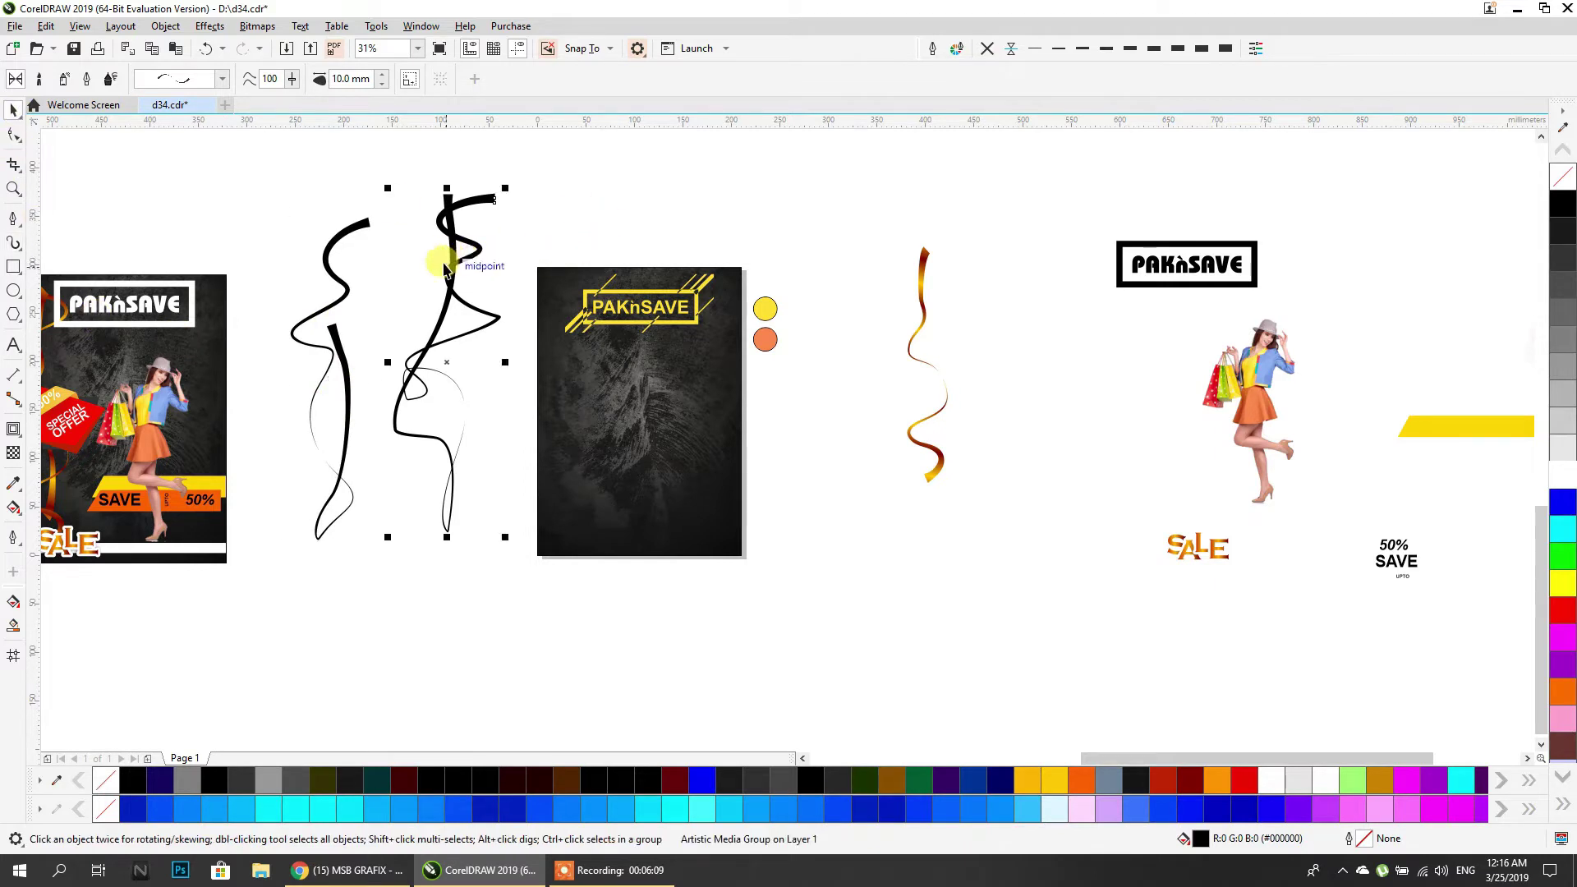
{"action": "key", "text": "Delete"}
{"action": "mouse_move", "coordinate": [342, 281]}
{"action": "left_mouse_down"}
{"action": "mouse_move", "coordinate": [385, 303]}
{"action": "mouse_move", "coordinate": [403, 263]}
{"action": "mouse_move", "coordinate": [496, 214]}
{"action": "mouse_move", "coordinate": [446, 284]}
{"action": "left_mouse_up"}
Break the remaining Artistic Media stroke apart, delete its control path, and fill the ribbon blue (#0000FF).
{"action": "key", "text": "ctrl+k"}
{"action": "key", "text": "Delete"}
{"action": "left_click", "coordinate": [676, 780]}
{"action": "left_click", "coordinate": [702, 780]}
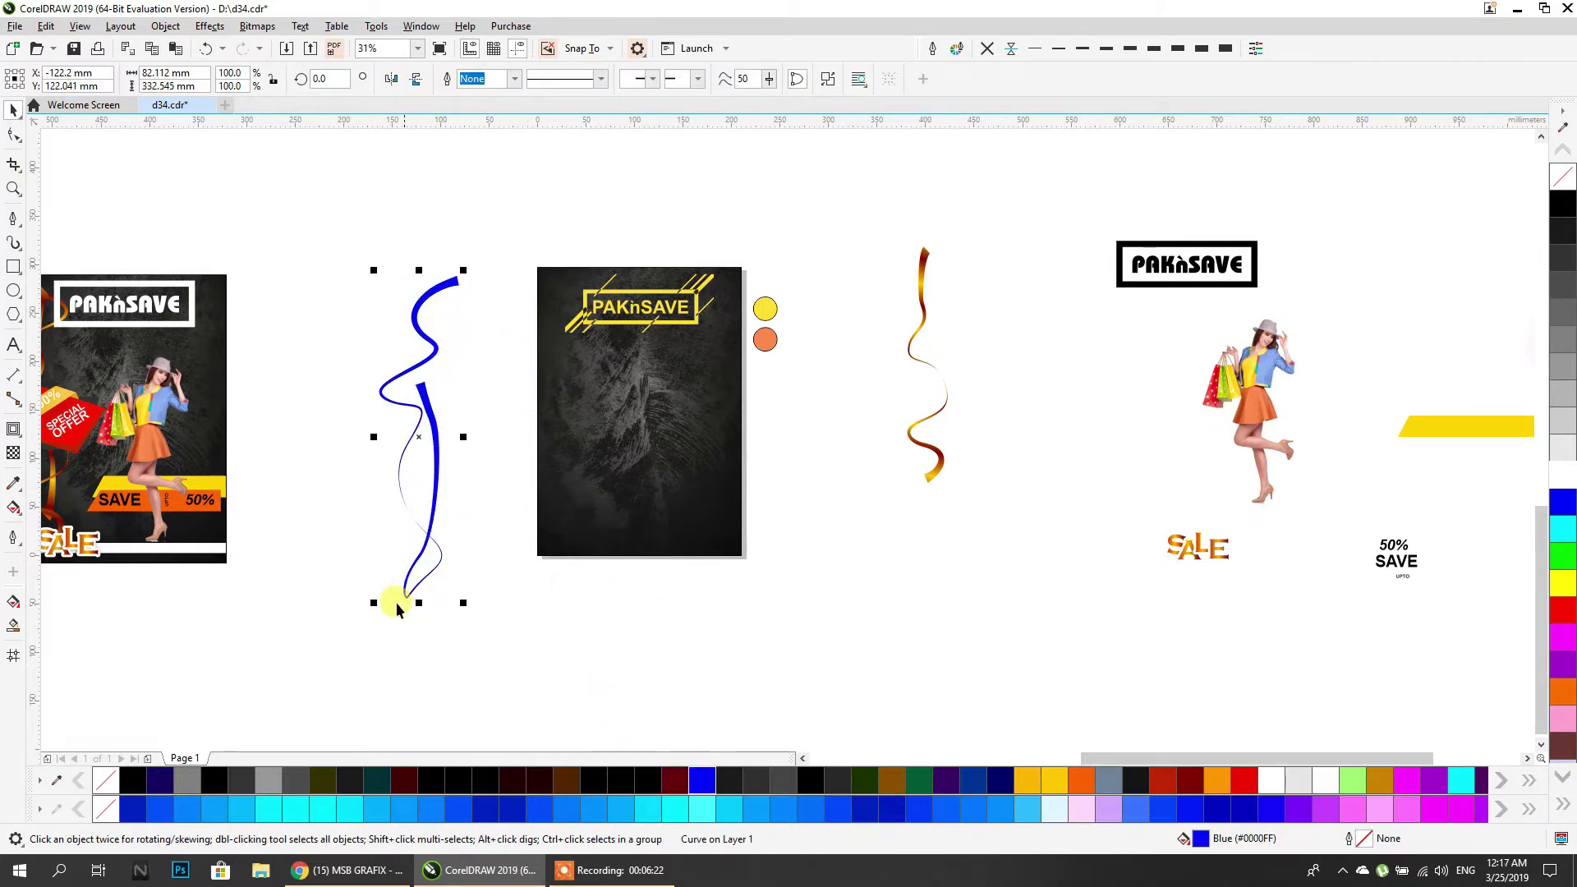
{"action": "left_click", "coordinate": [471, 382]}
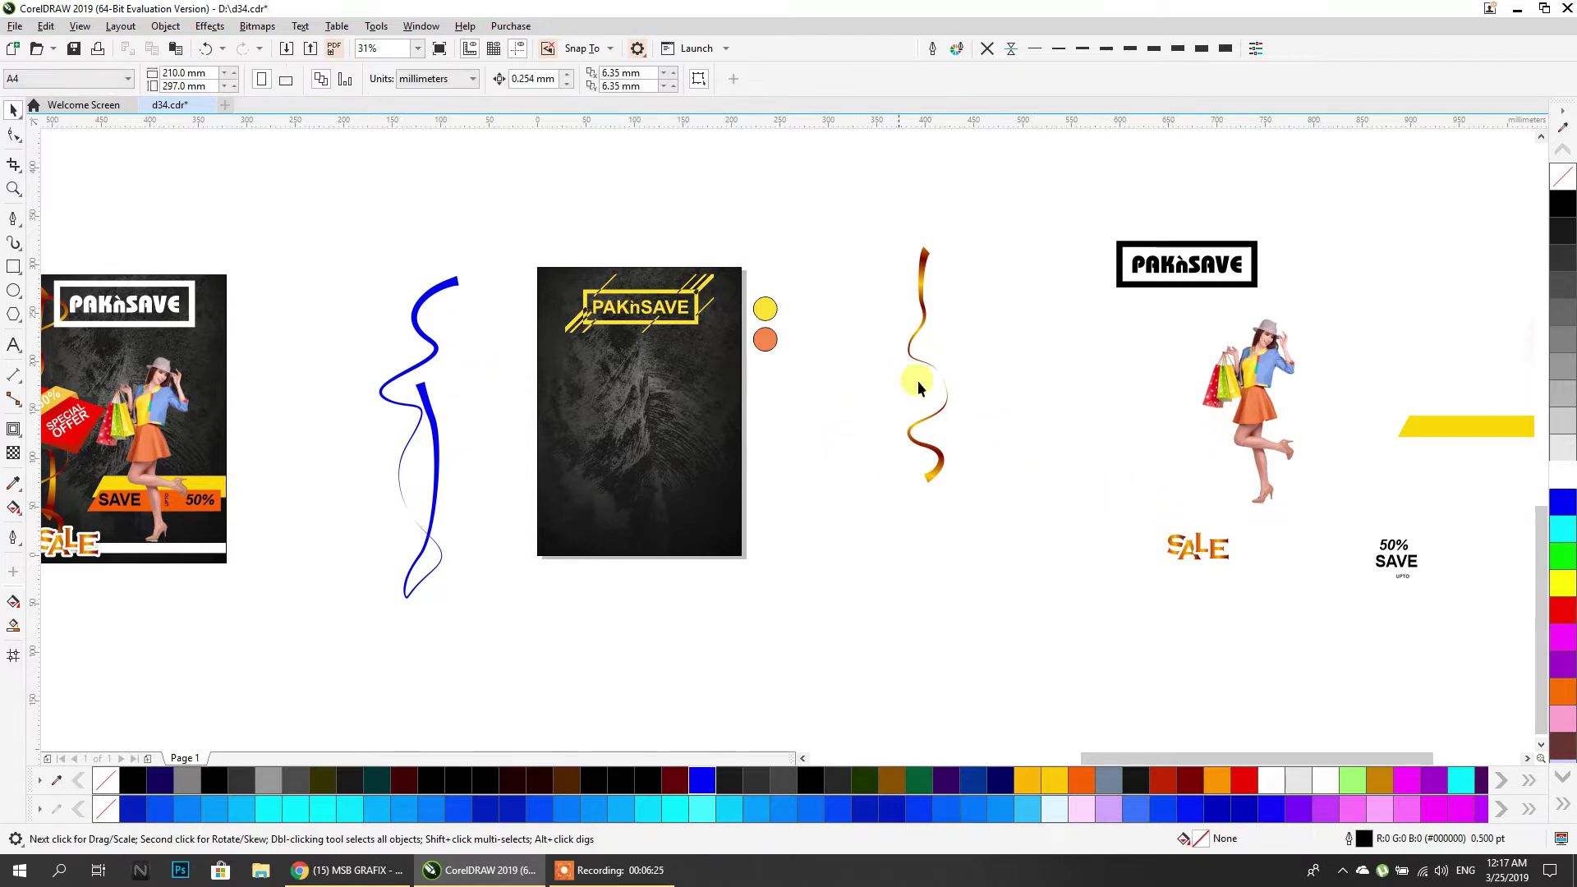
Move the woman with shopping bags onto the dark page below the logo and centre her horizontally with the background.
{"action": "left_click_drag", "start_coordinate": [1272, 391], "coordinate": [633, 427]}
{"action": "left_click", "coordinate": [722, 504]}
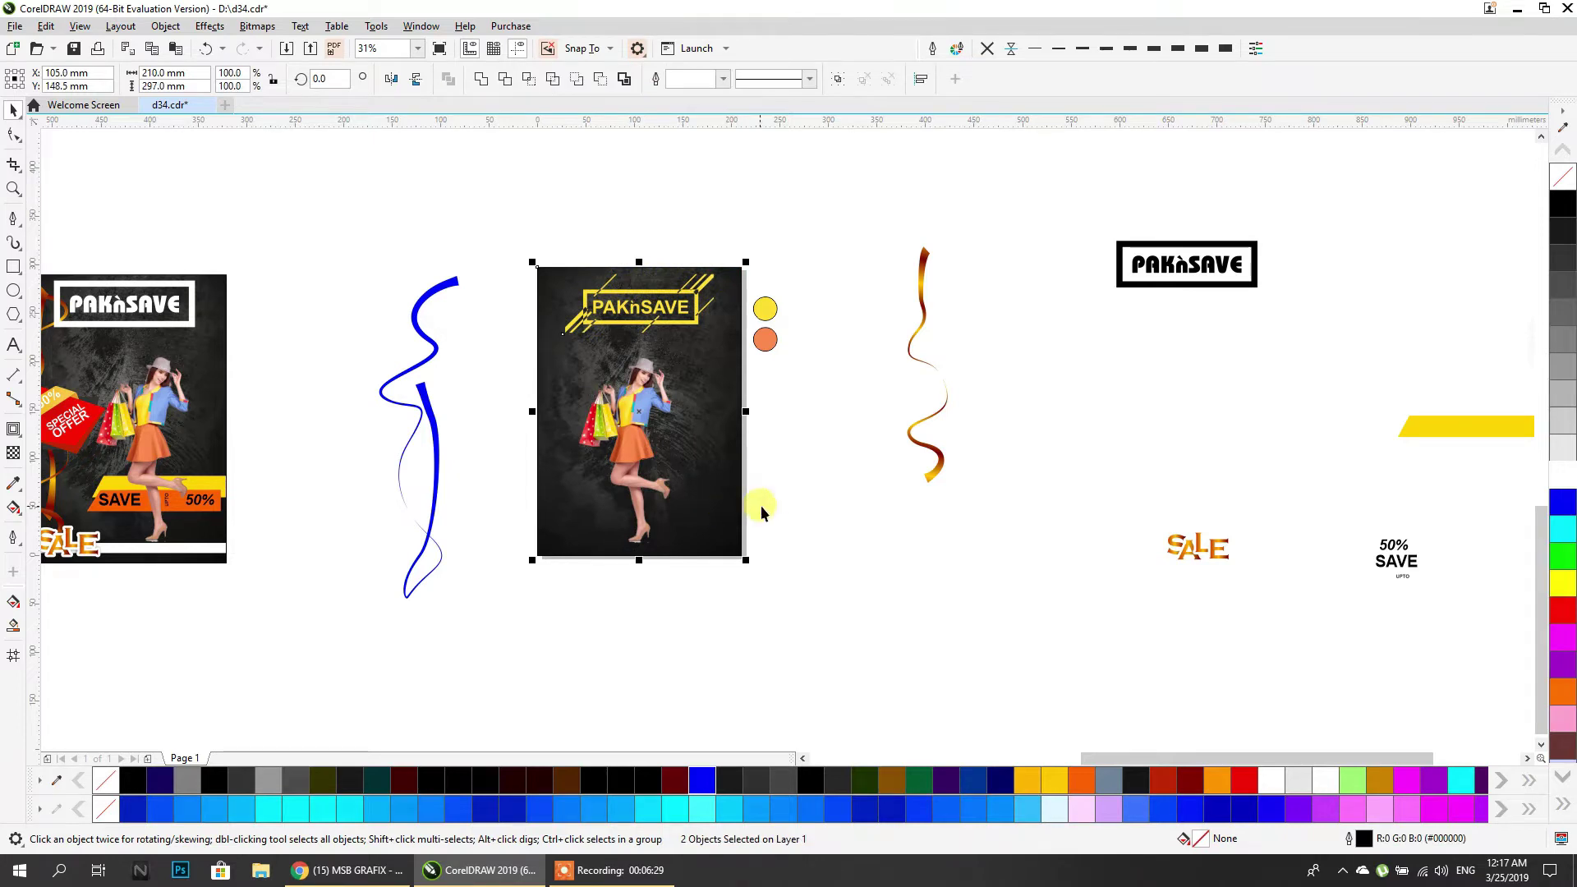
{"action": "left_click", "coordinate": [886, 499]}
Draw a horizontal rectangle about 123 × 13 mm across the woman's lower legs and duplicate it slightly up and to the right.
{"action": "left_click_drag", "start_coordinate": [725, 441], "coordinate": [730, 444]}
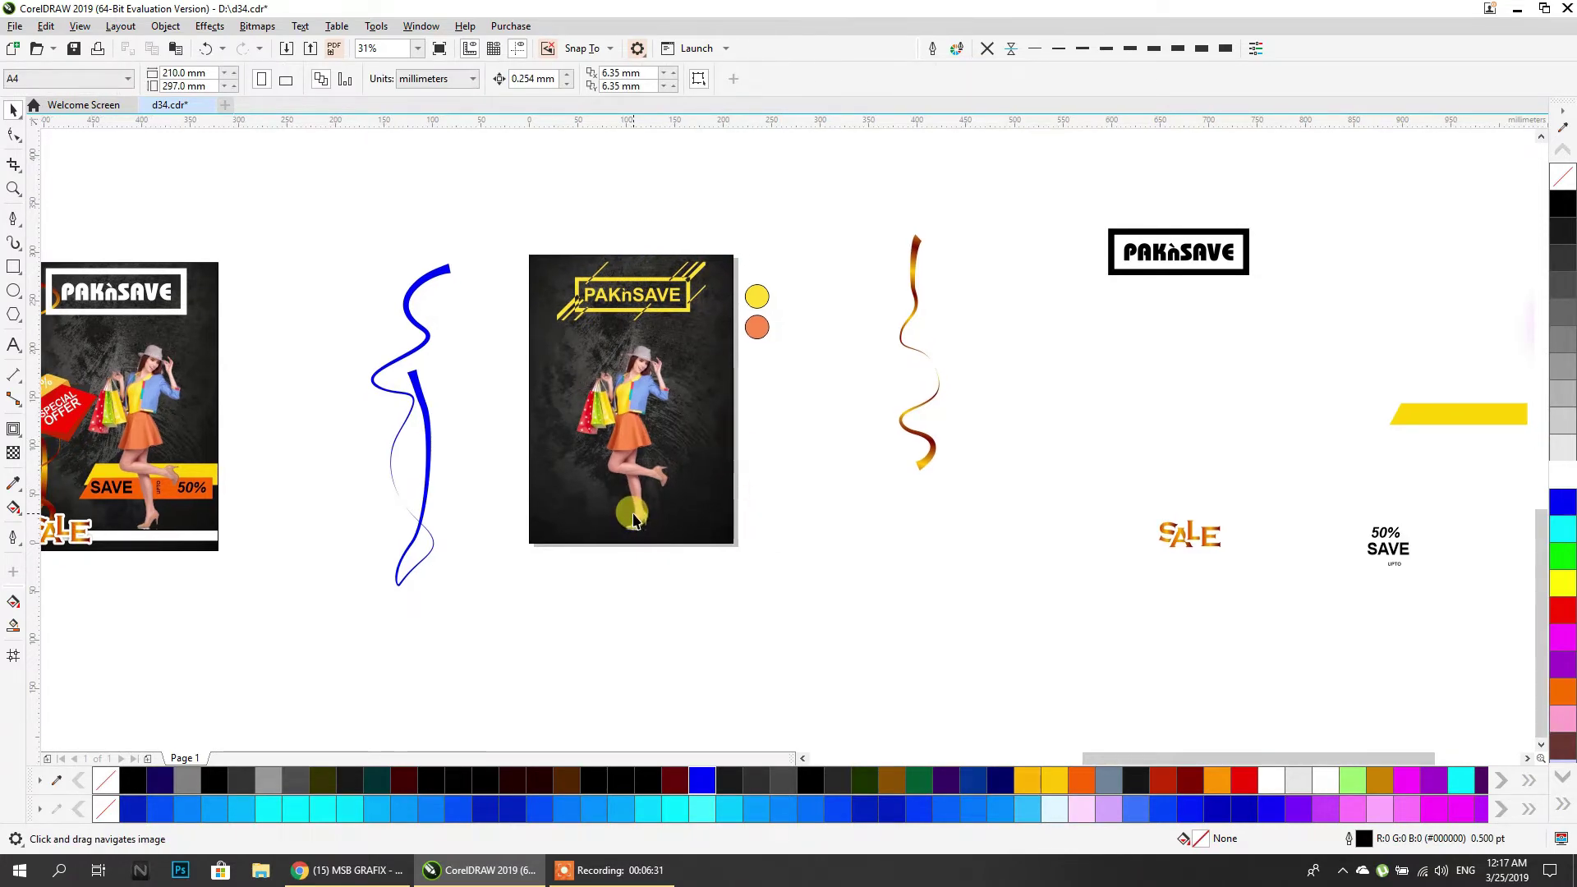
{"action": "scroll", "coordinate": [634, 520], "scroll_direction": "up", "scroll_amount": 8}
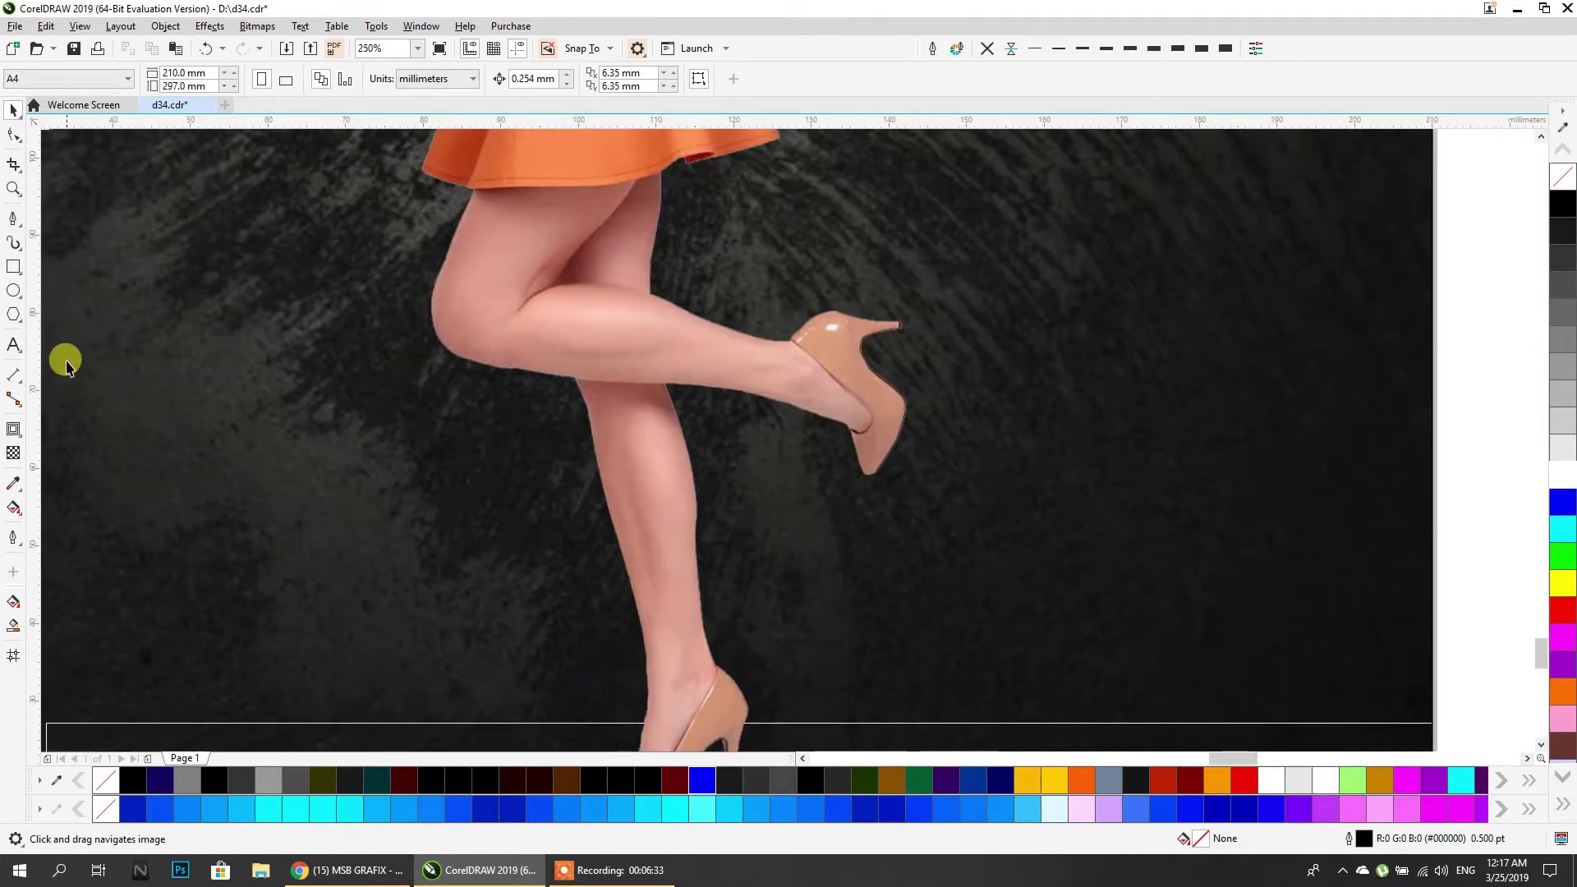
{"action": "scroll", "coordinate": [294, 319], "scroll_direction": "down", "scroll_amount": 3}
{"action": "scroll", "coordinate": [422, 341], "scroll_direction": "up", "scroll_amount": 3}
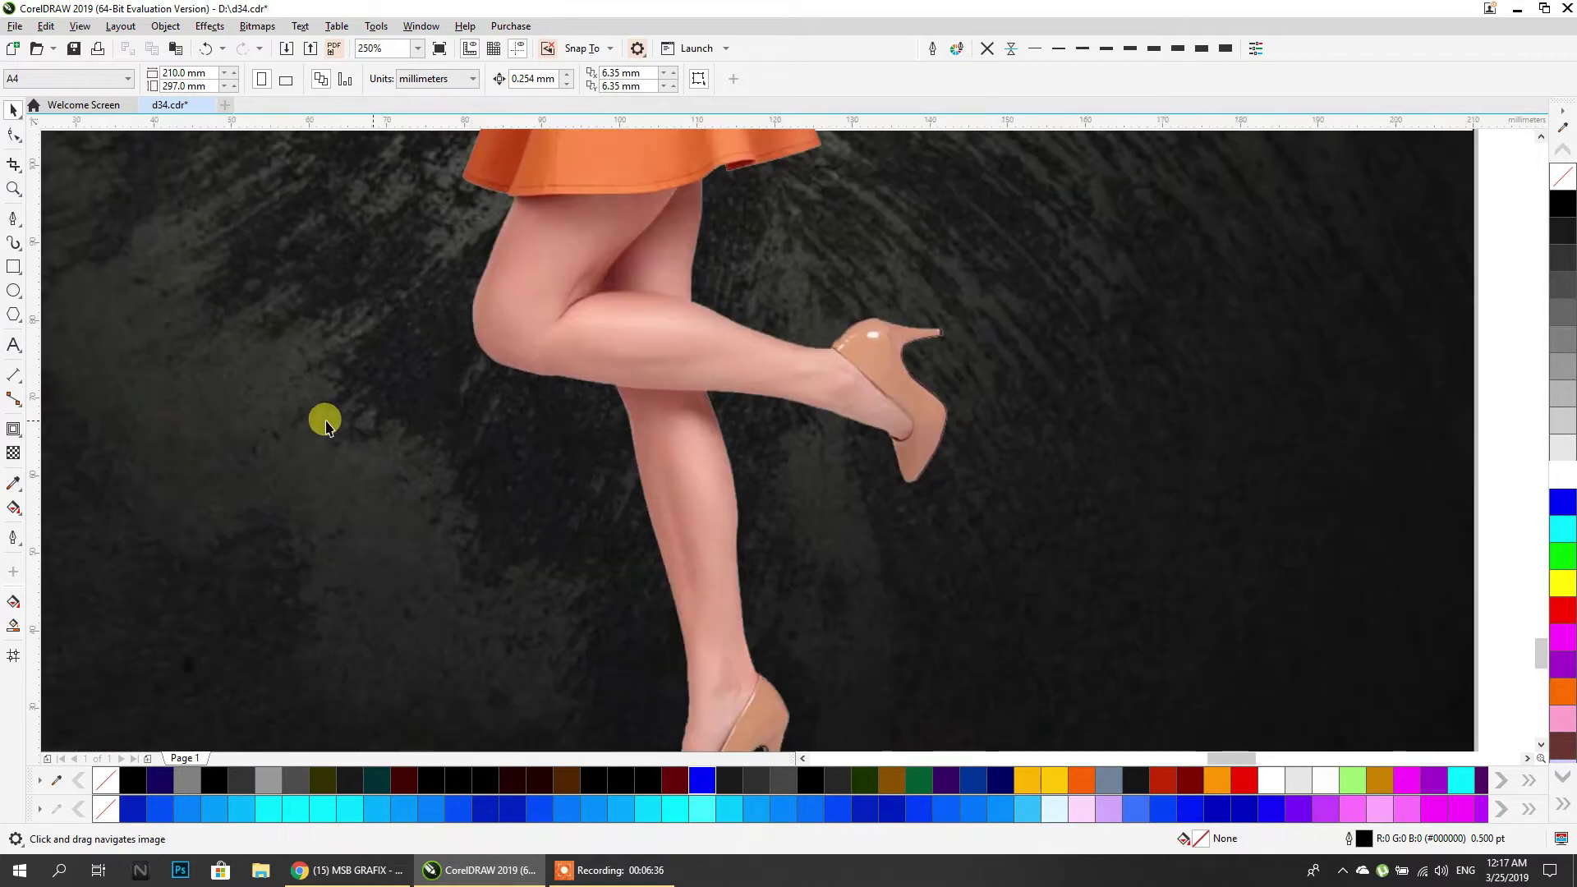
{"action": "left_click", "coordinate": [24, 274]}
{"action": "left_click_drag", "start_coordinate": [274, 451], "coordinate": [1230, 559]}
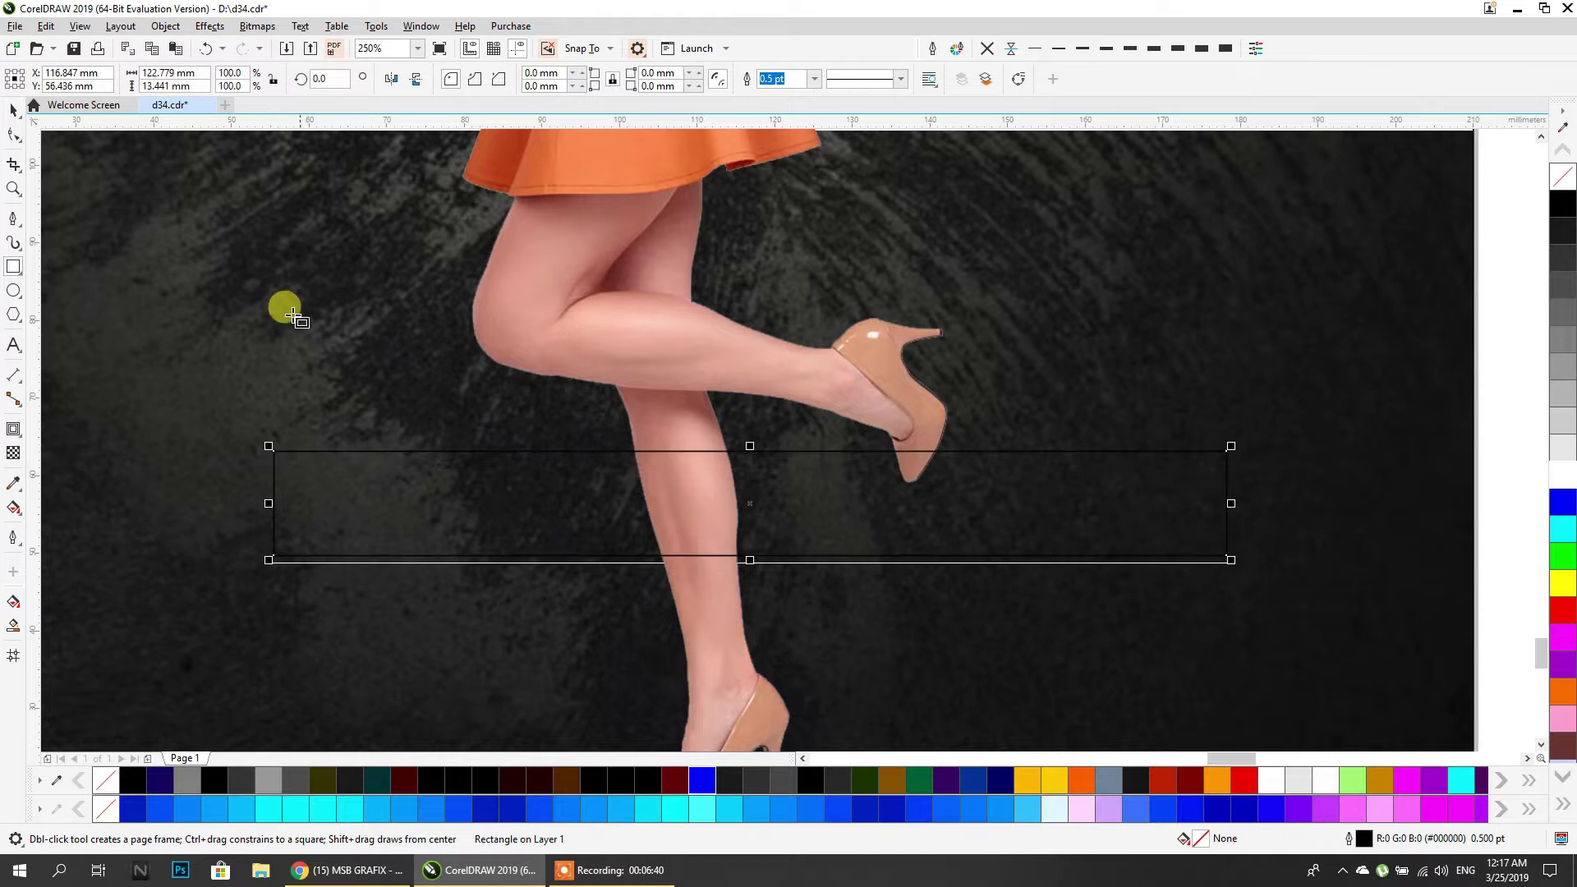
{"action": "left_click", "coordinate": [8, 111]}
{"action": "left_click_drag", "start_coordinate": [831, 494], "coordinate": [889, 460]}
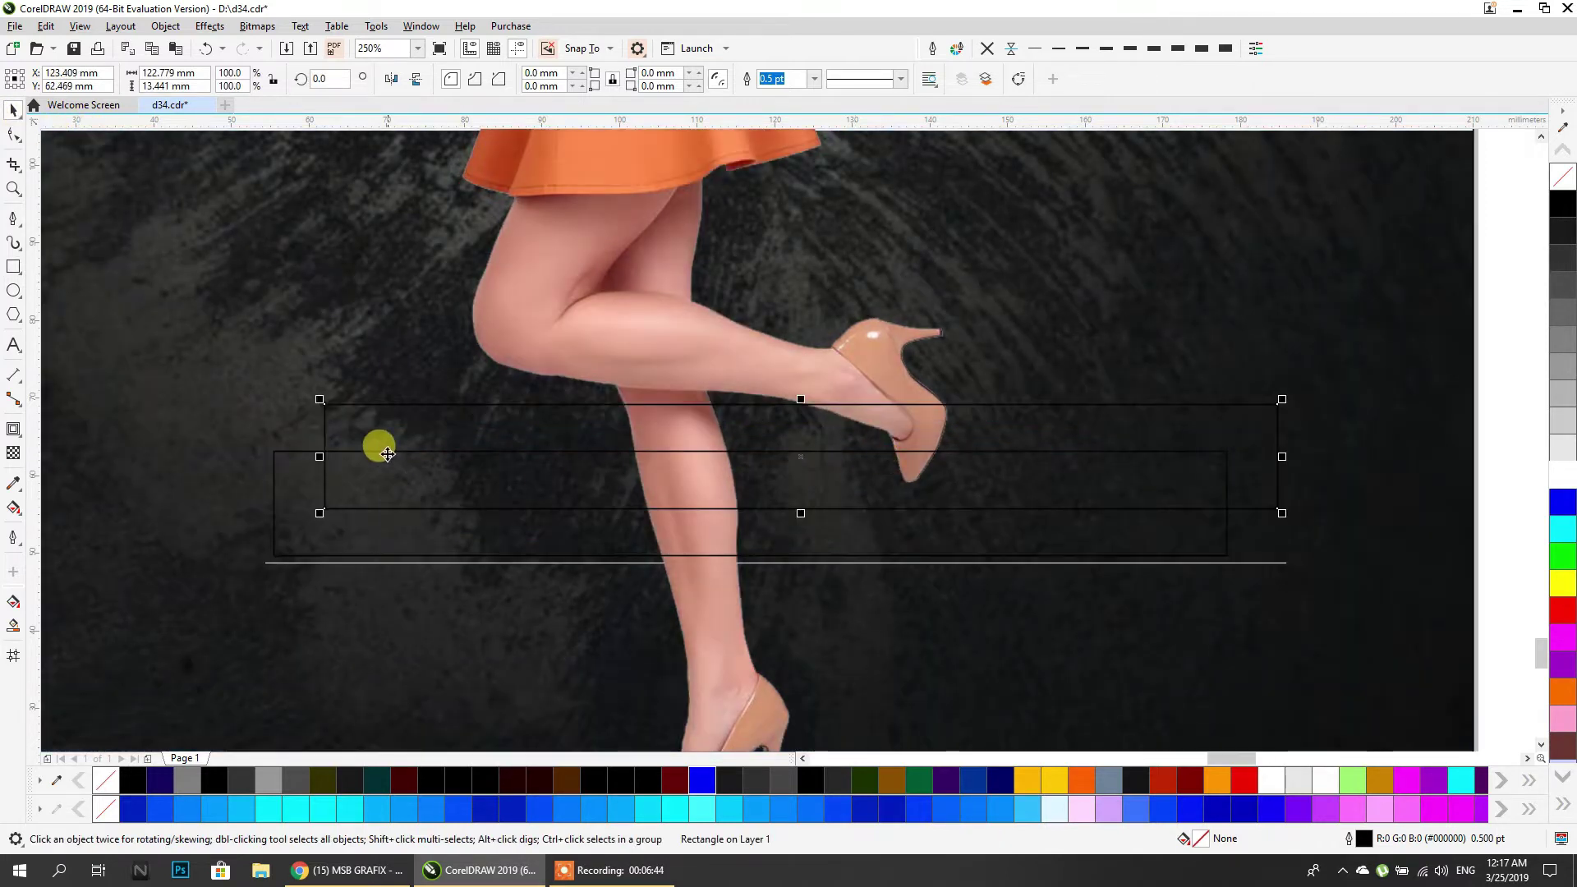
Draw a rectangle about 26 × 43 mm left of the bars, tilt it to about 332°, and overlap it with their left ends.
{"action": "left_click", "coordinate": [13, 267]}
{"action": "mouse_move", "coordinate": [109, 244]}
{"action": "left_mouse_down"}
{"action": "mouse_move", "coordinate": [170, 534]}
{"action": "mouse_move", "coordinate": [214, 585]}
{"action": "left_mouse_up"}
{"action": "left_click", "coordinate": [13, 109]}
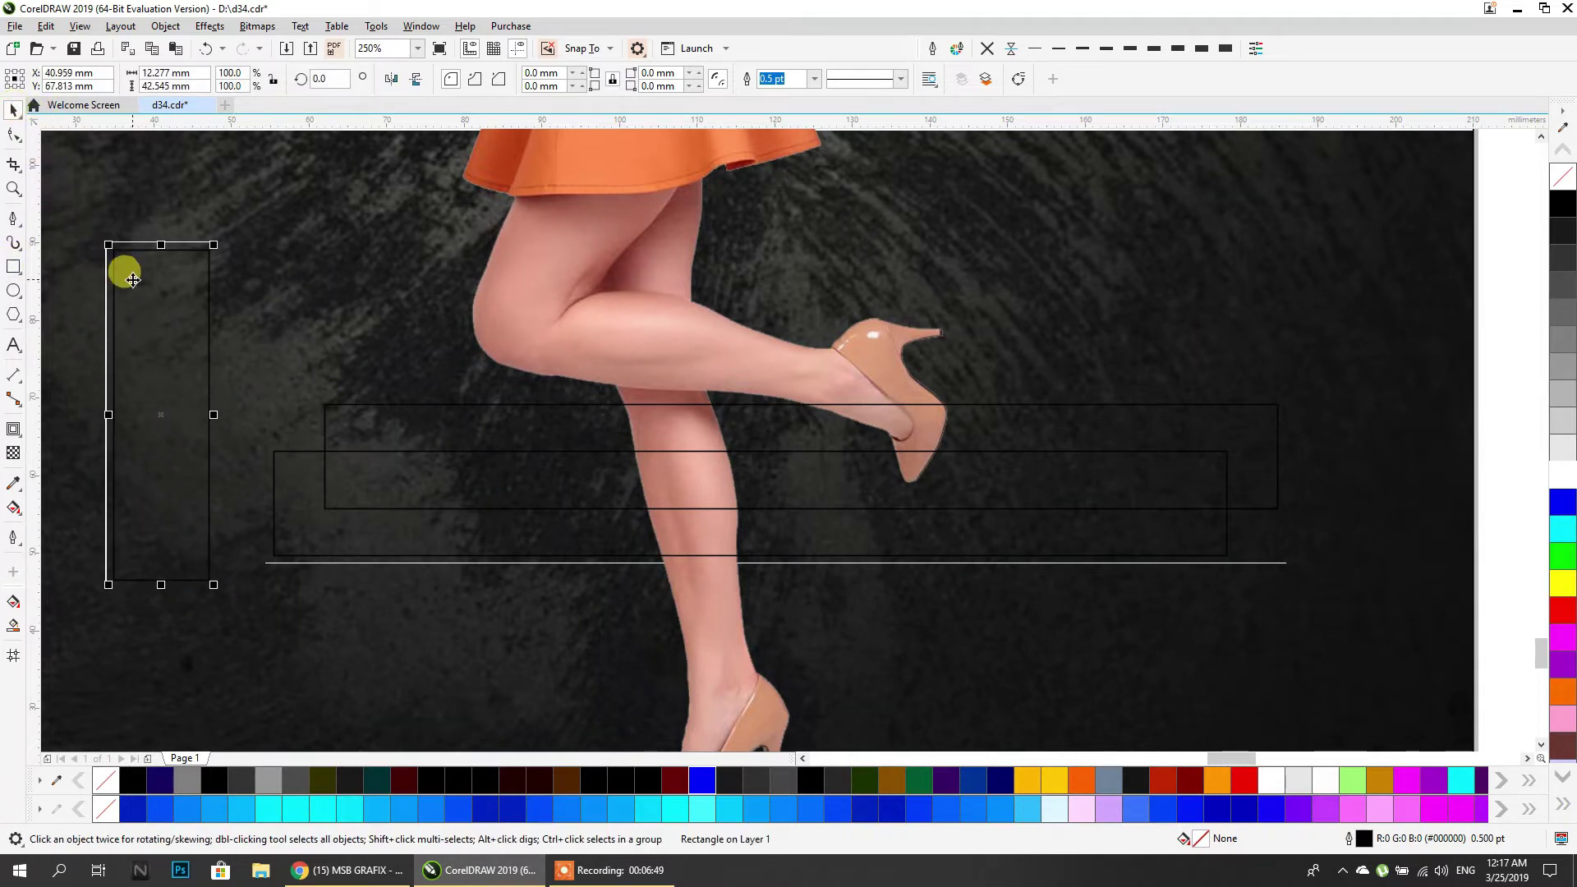
{"action": "left_click_drag", "start_coordinate": [214, 414], "coordinate": [312, 414]}
{"action": "left_click", "coordinate": [281, 338]}
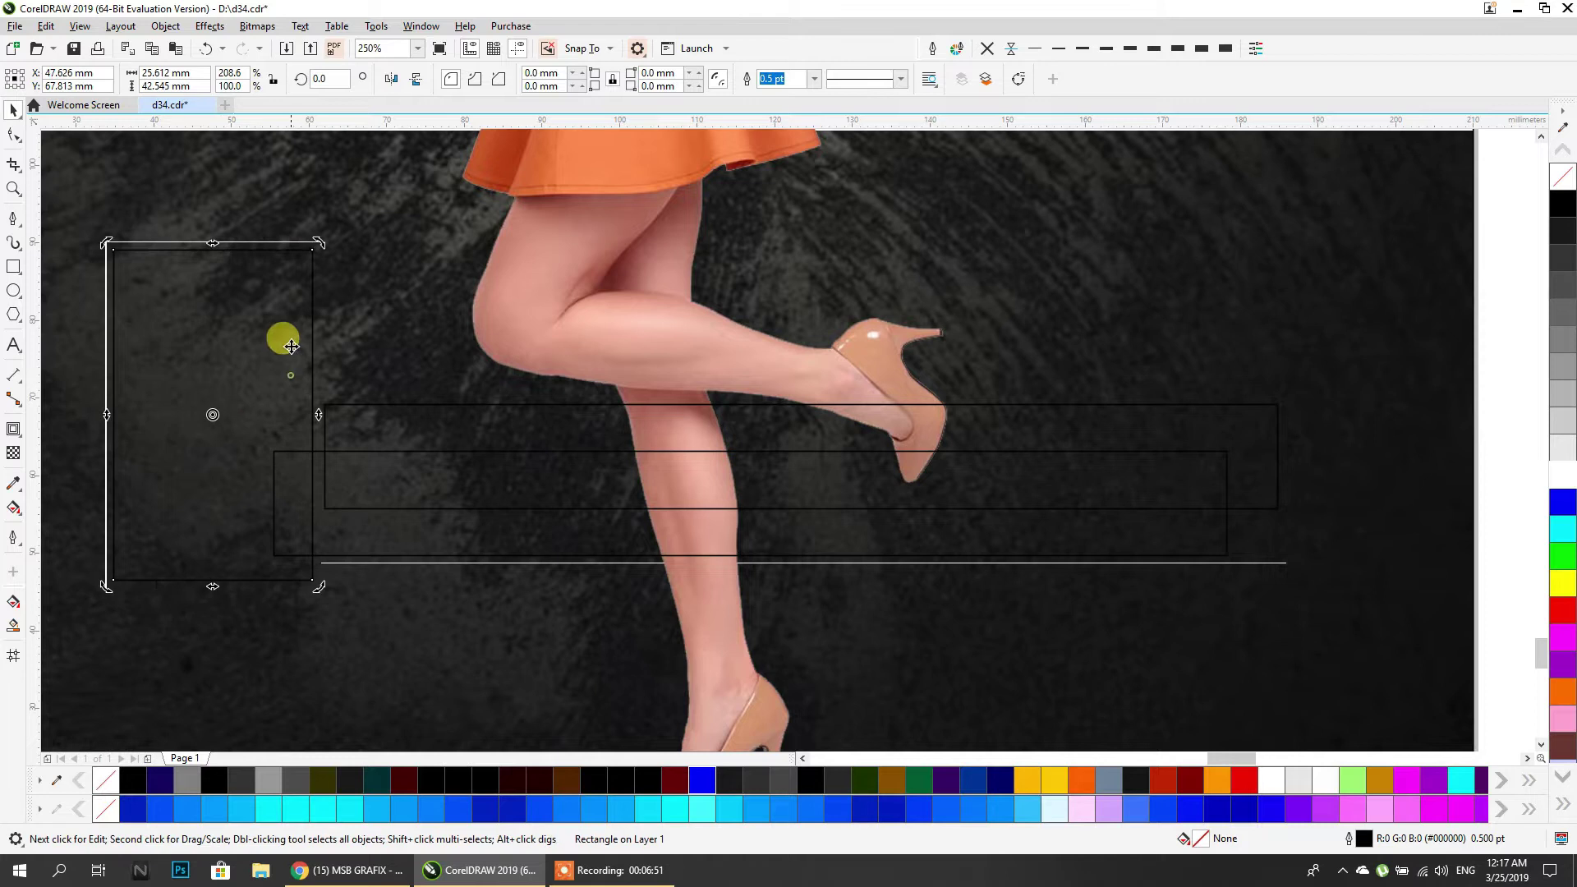
{"action": "left_click_drag", "start_coordinate": [319, 241], "coordinate": [356, 307]}
{"action": "left_click_drag", "start_coordinate": [264, 387], "coordinate": [345, 348]}
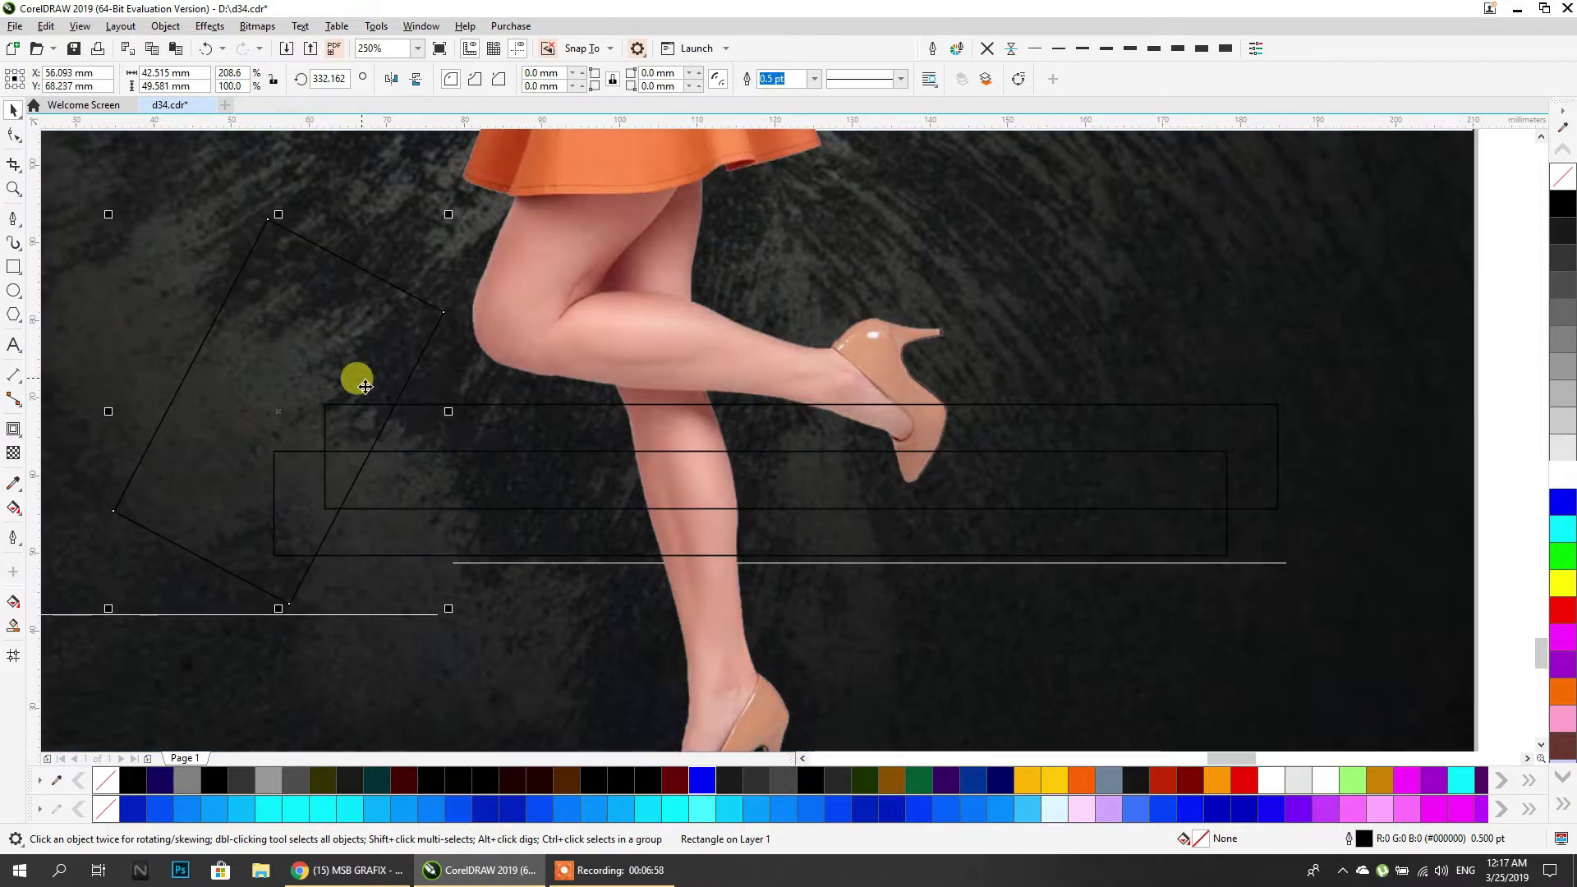
Give the tilted rectangle and both horizontal bars a light blue outline.
{"action": "left_click", "coordinate": [446, 456], "text": "shift"}
{"action": "left_click", "coordinate": [414, 533], "text": "shift"}
{"action": "right_click", "coordinate": [376, 809]}
{"action": "scroll", "coordinate": [517, 399], "scroll_direction": "down", "scroll_amount": 2}
{"action": "left_click", "coordinate": [1167, 440]}
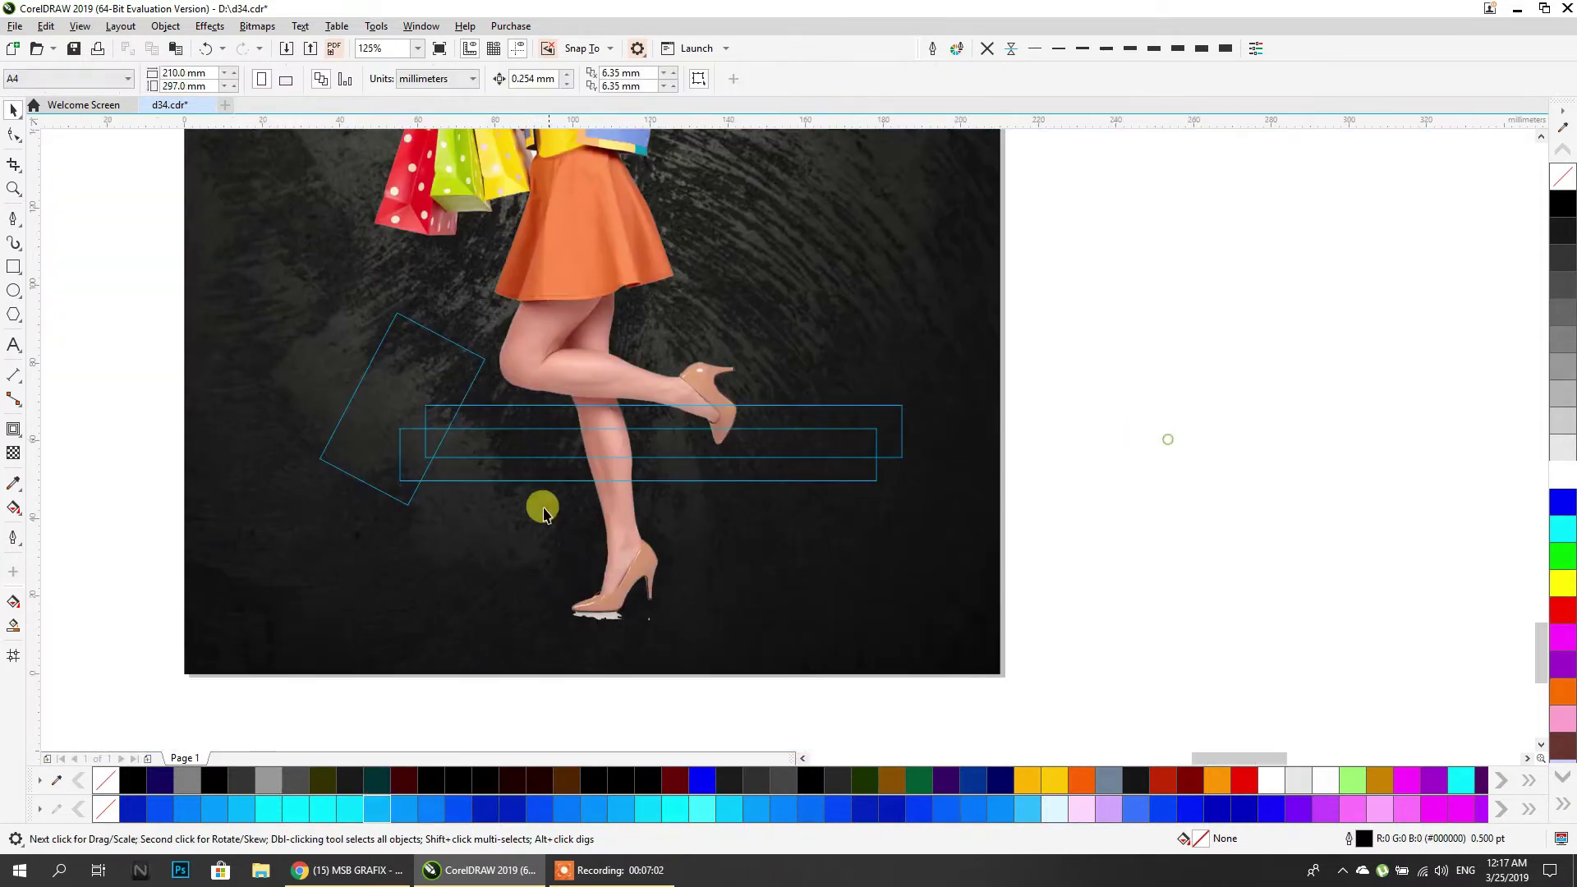
Trim the left ends of both horizontal bars to a slant with the tilted rectangle, repositioning it between the cuts.
{"action": "scroll", "coordinate": [342, 461], "scroll_direction": "up", "scroll_amount": 2}
{"action": "left_click_drag", "start_coordinate": [572, 296], "coordinate": [589, 291]}
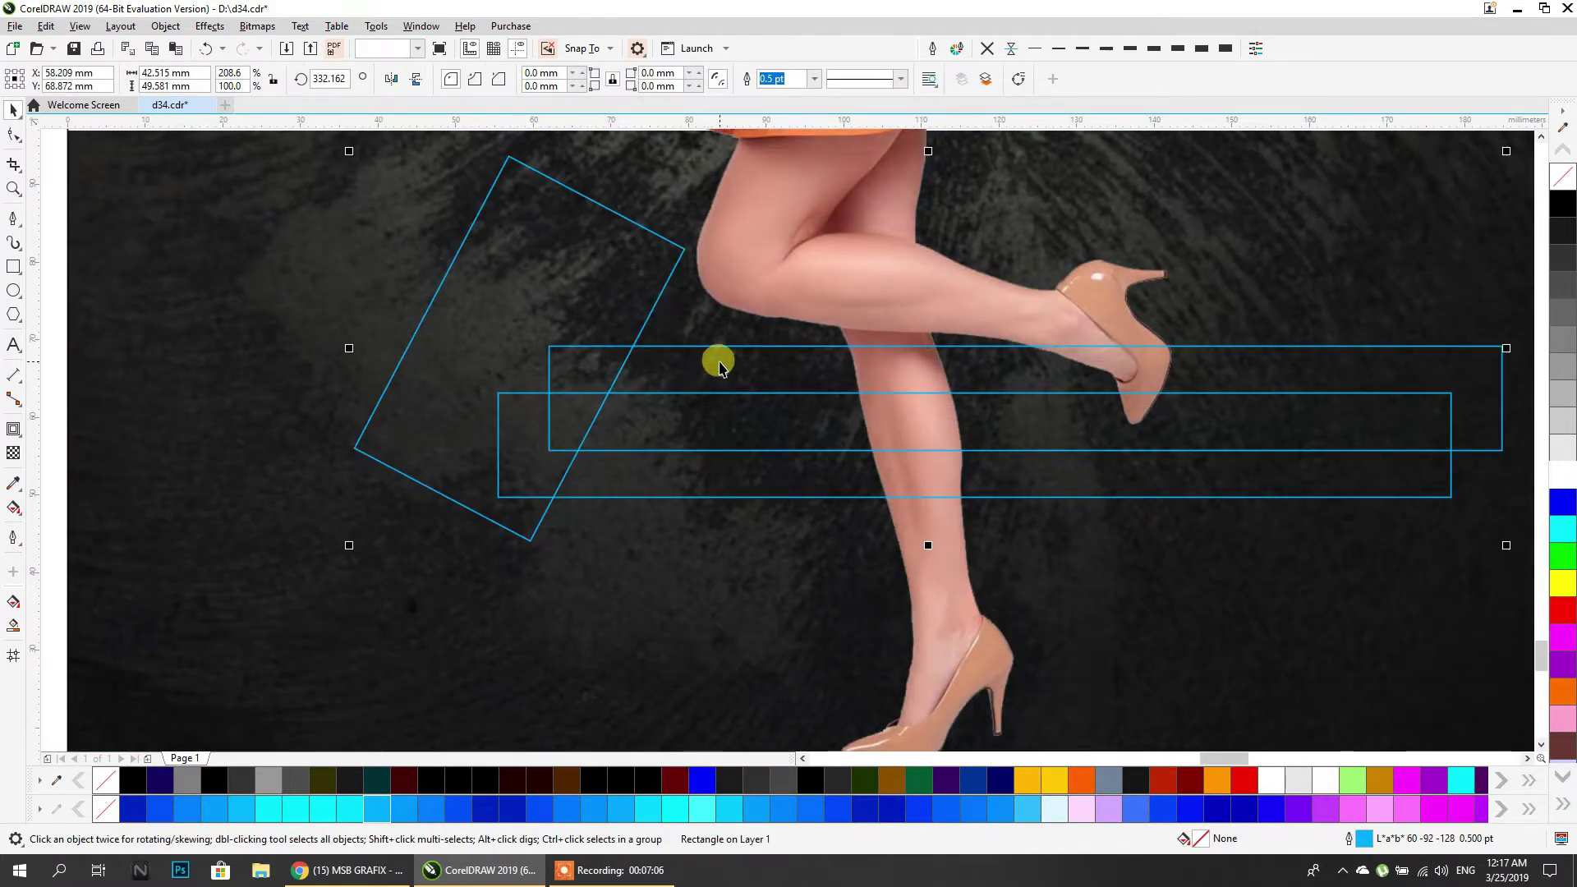
{"action": "left_click", "coordinate": [718, 365], "text": "shift"}
{"action": "left_click", "coordinate": [505, 78]}
{"action": "left_click_drag", "start_coordinate": [528, 288], "coordinate": [468, 300]}
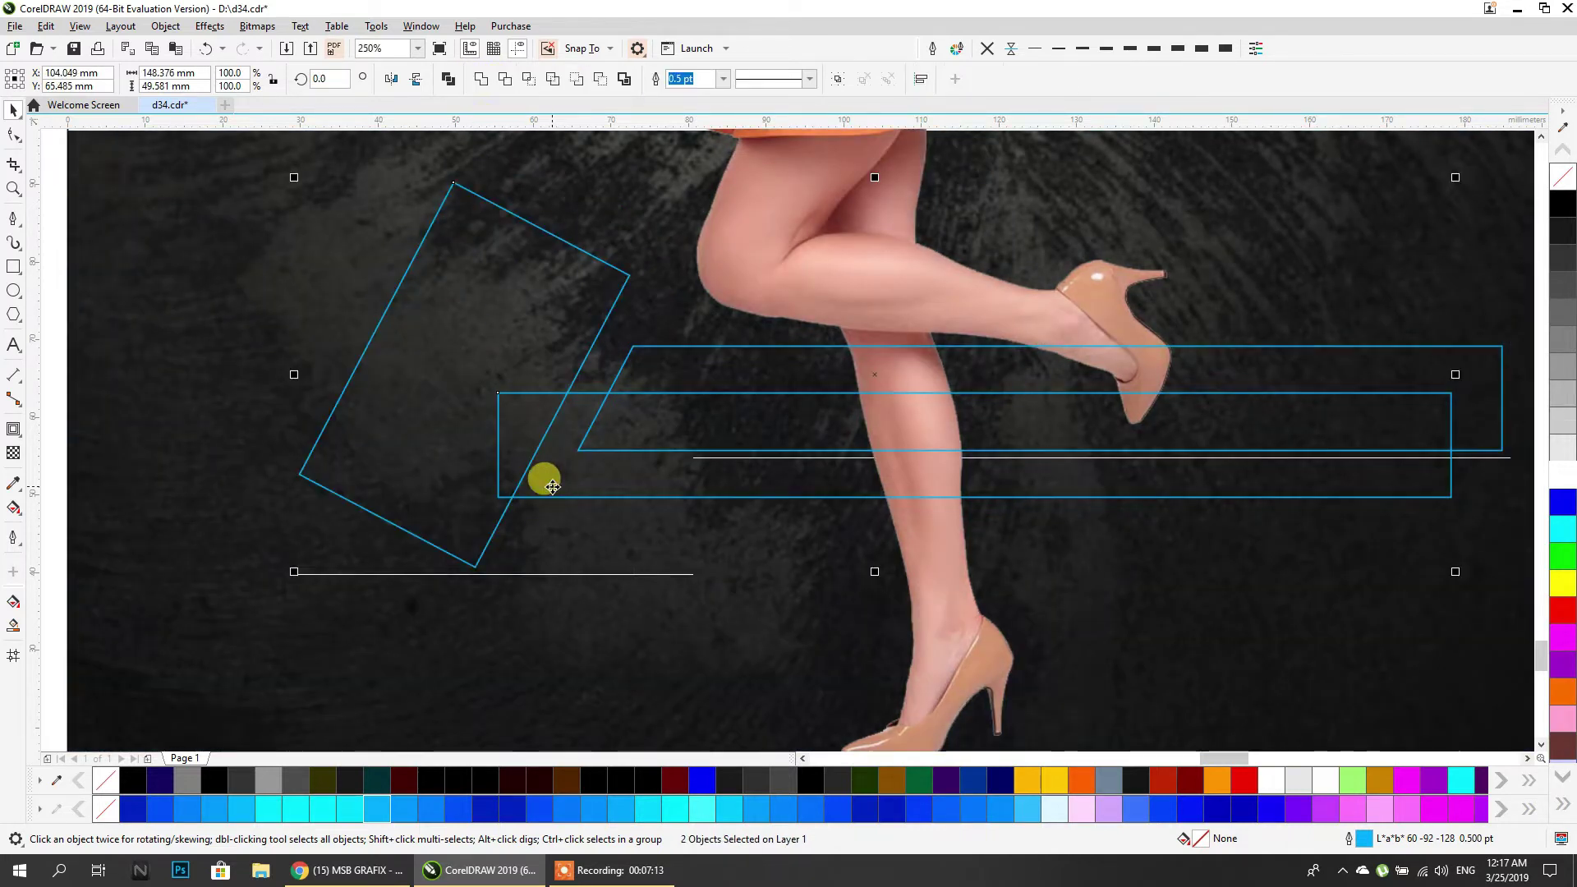
{"action": "left_click", "coordinate": [505, 78]}
Undo the deletion of the tilted rectangle and move it over the right end of the lower bar.
{"action": "left_click", "coordinate": [448, 306]}
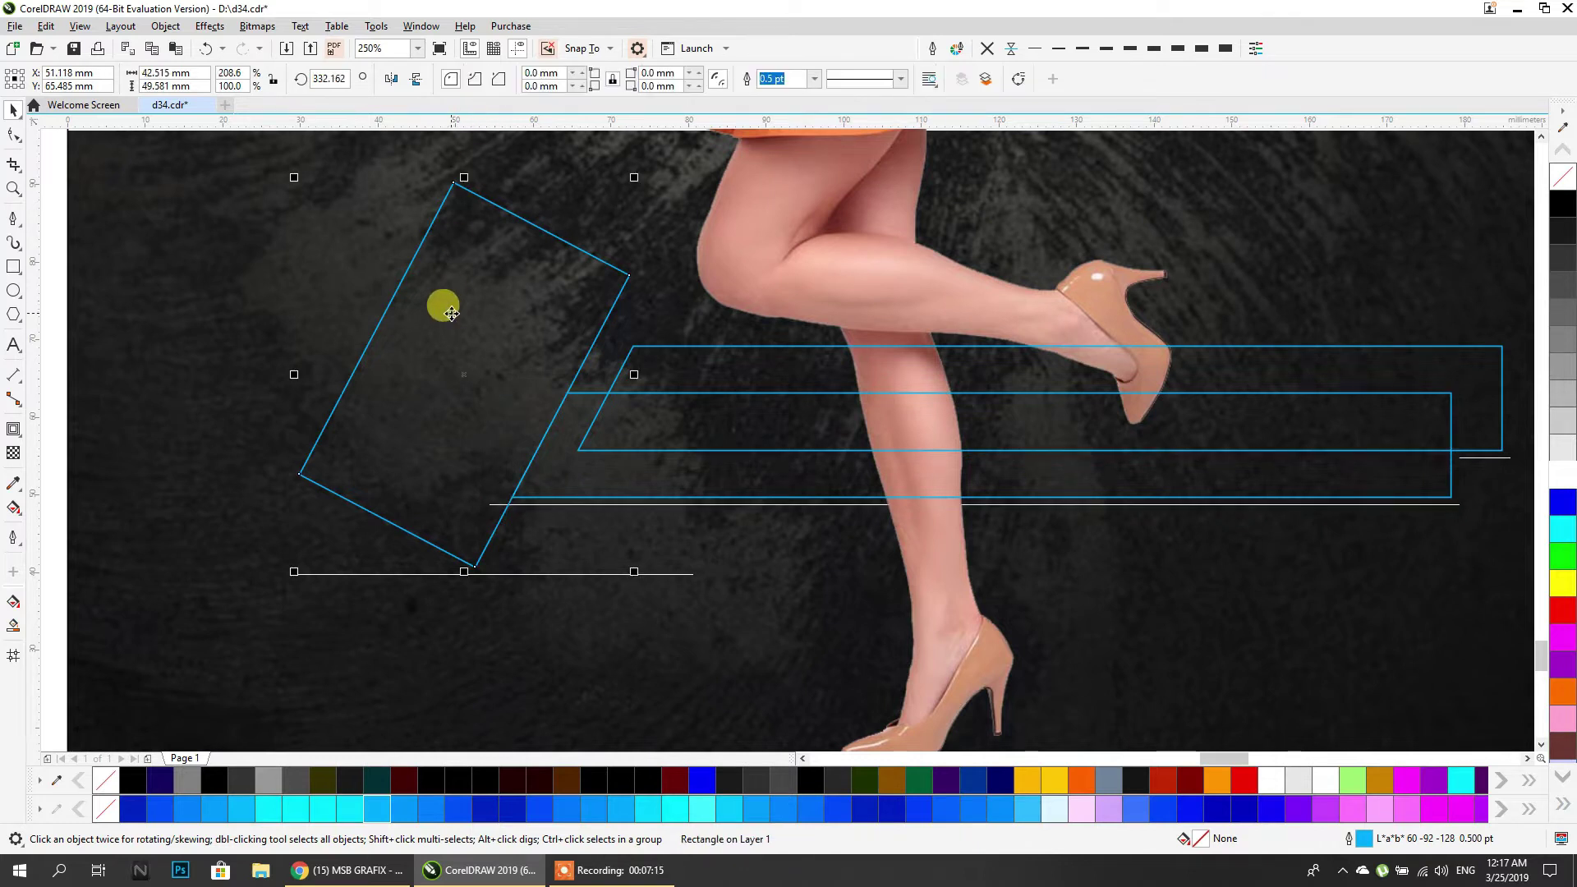
{"action": "key", "text": "Delete"}
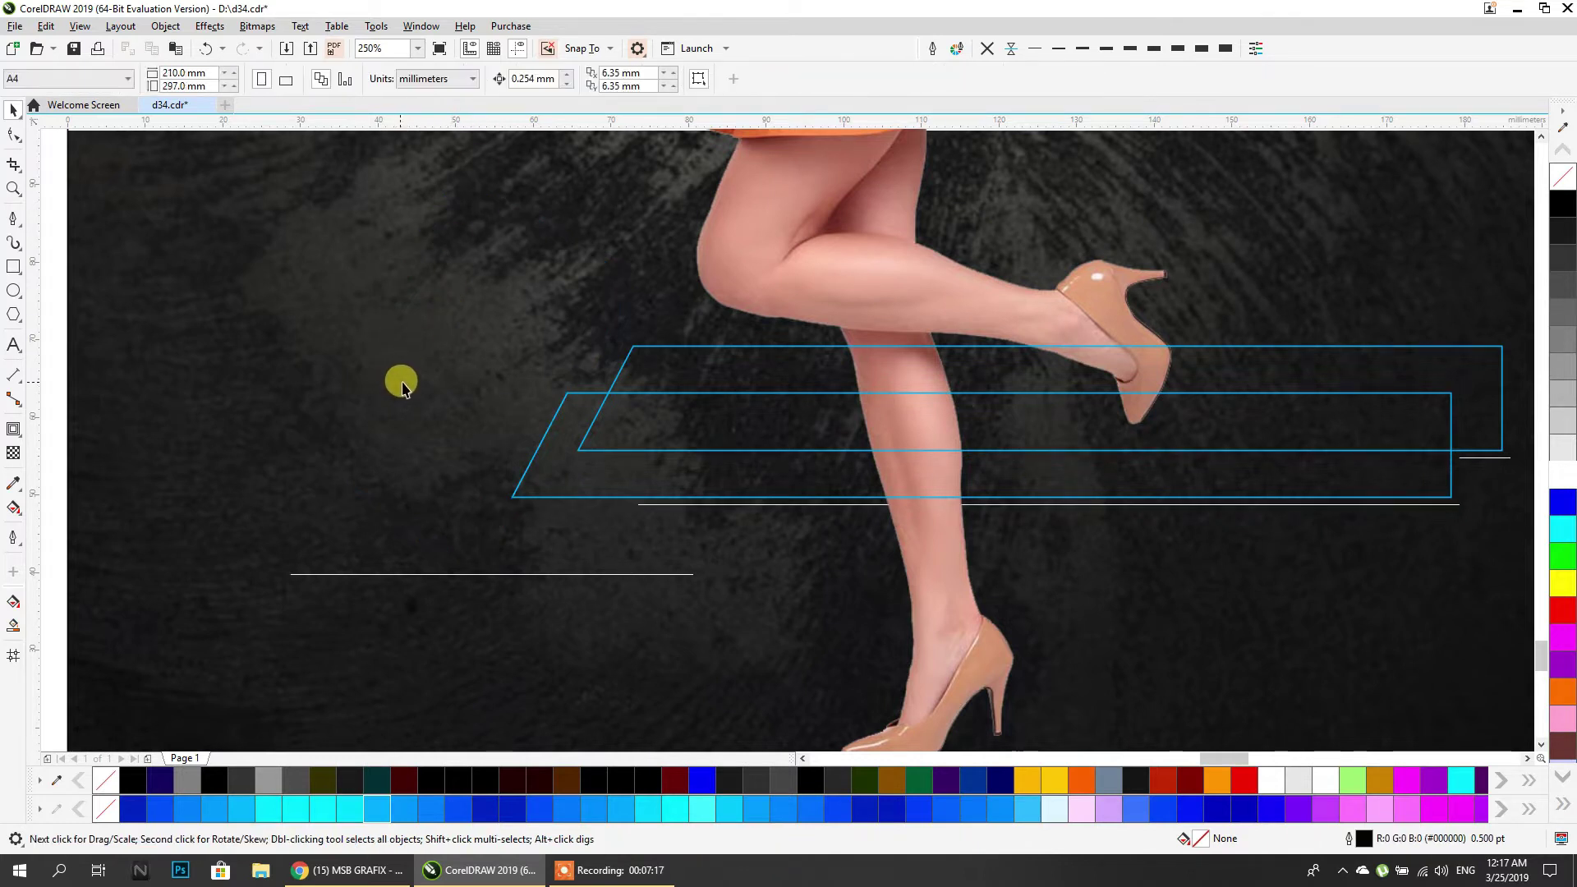
{"action": "scroll", "coordinate": [401, 381], "scroll_direction": "down", "scroll_amount": 2}
{"action": "key", "text": "ctrl+z"}
{"action": "left_click_drag", "start_coordinate": [423, 406], "coordinate": [938, 462]}
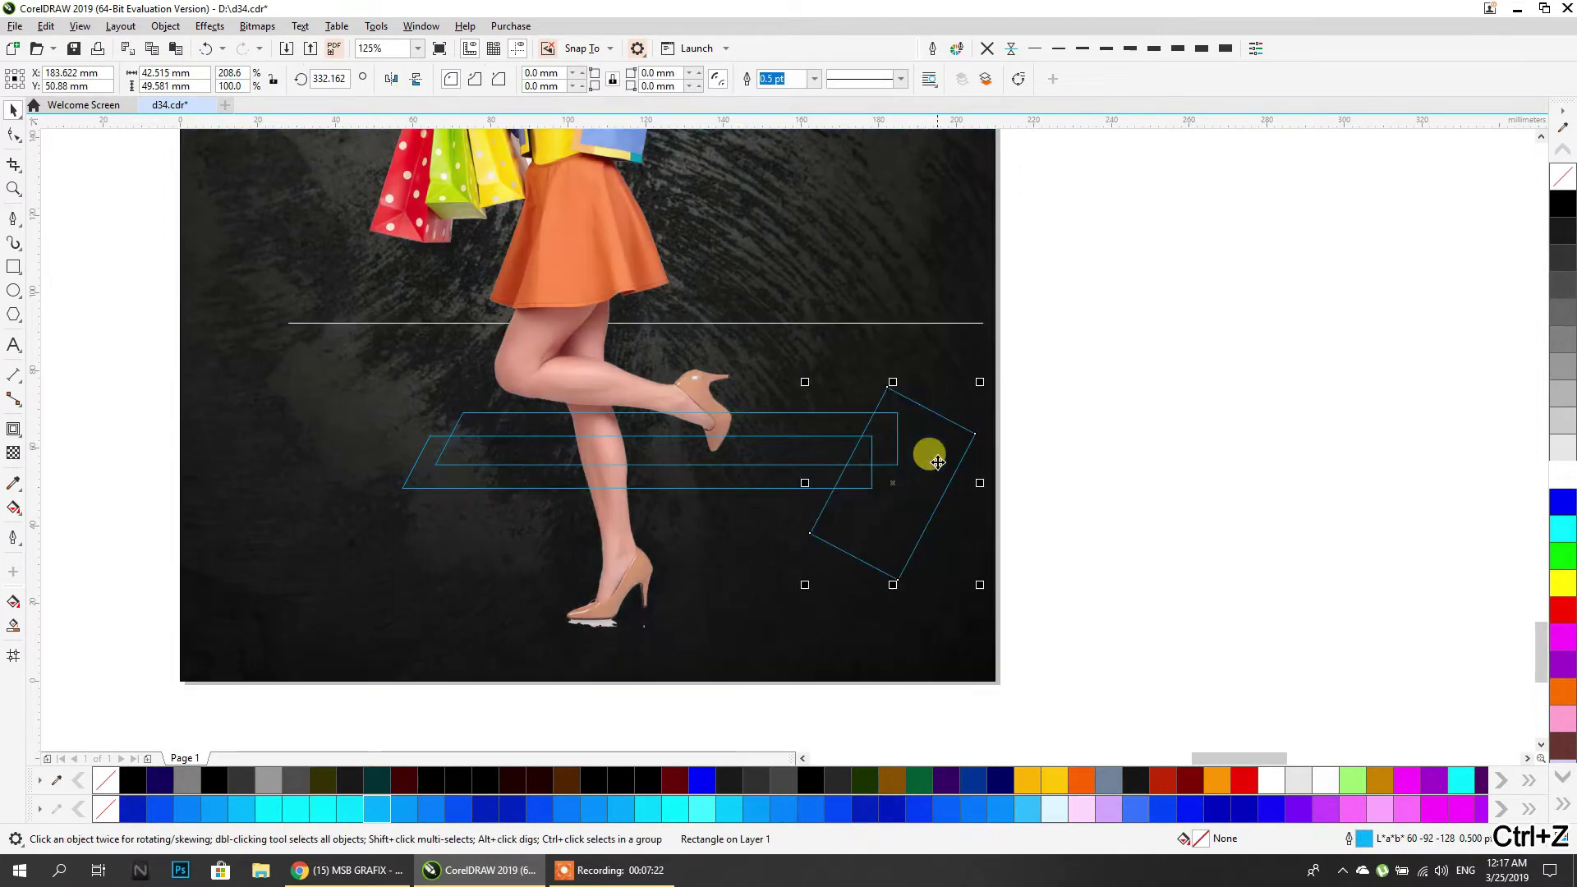
Trim the right ends of both bars to a slant with the tilted rectangle, and delete the rectangle.
{"action": "scroll", "coordinate": [823, 489], "scroll_direction": "up", "scroll_amount": 2}
{"action": "left_click", "coordinate": [824, 489], "text": "shift"}
{"action": "left_click", "coordinate": [505, 78]}
{"action": "left_click_drag", "start_coordinate": [1047, 442], "coordinate": [1087, 424]}
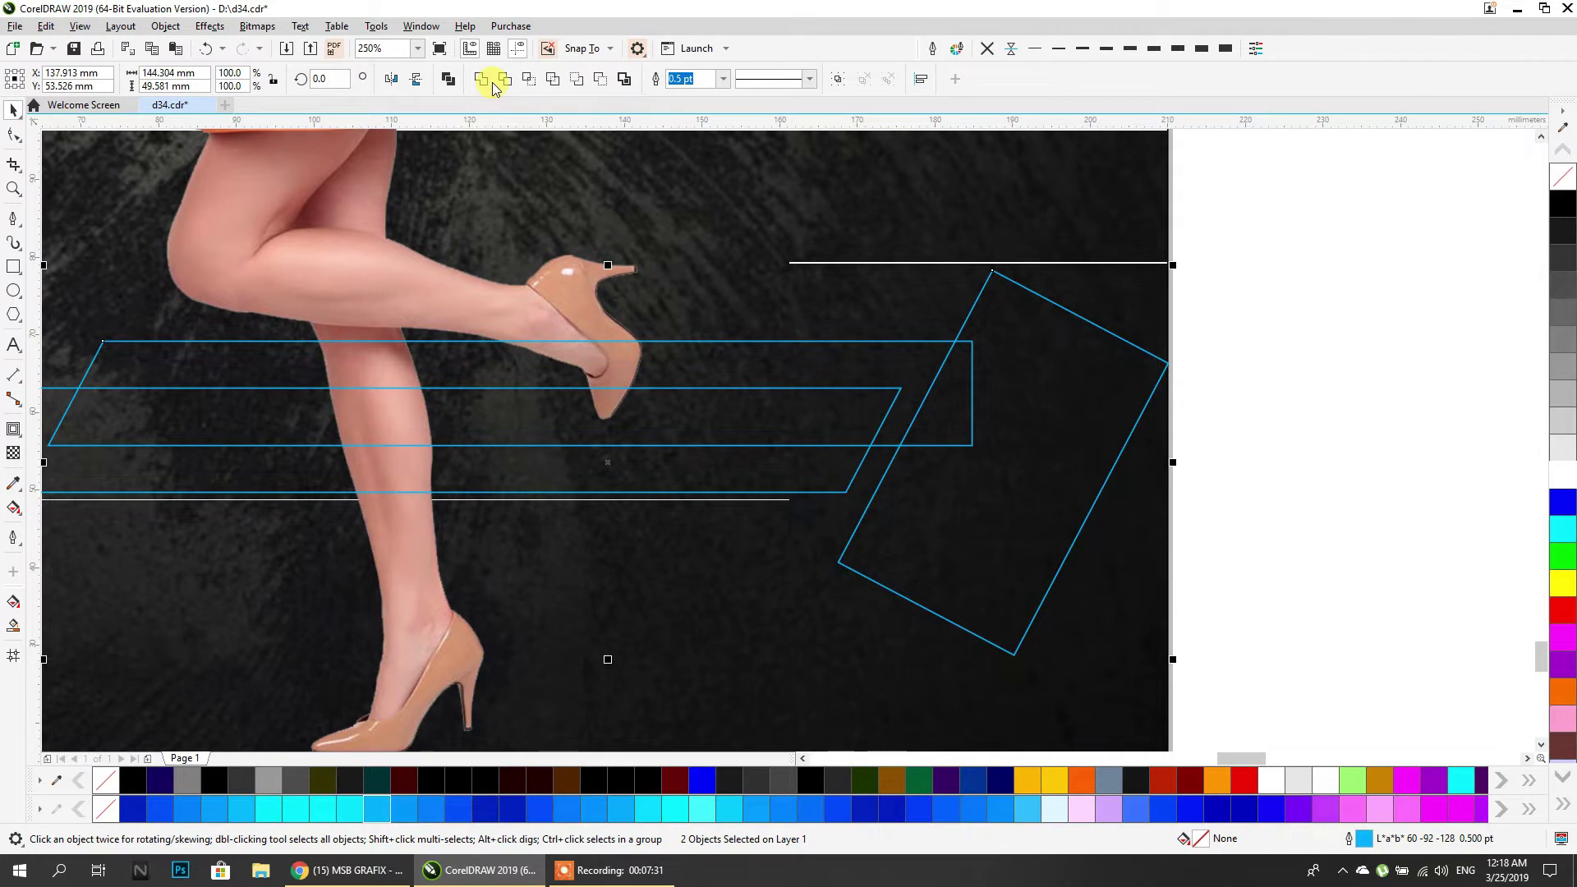
{"action": "left_click", "coordinate": [505, 79]}
{"action": "left_click_drag", "start_coordinate": [1098, 365], "coordinate": [1242, 404]}
{"action": "key", "text": "Delete"}
{"action": "scroll", "coordinate": [1008, 401], "scroll_direction": "down", "scroll_amount": 2}
{"action": "left_click_drag", "start_coordinate": [985, 402], "coordinate": [848, 528]}
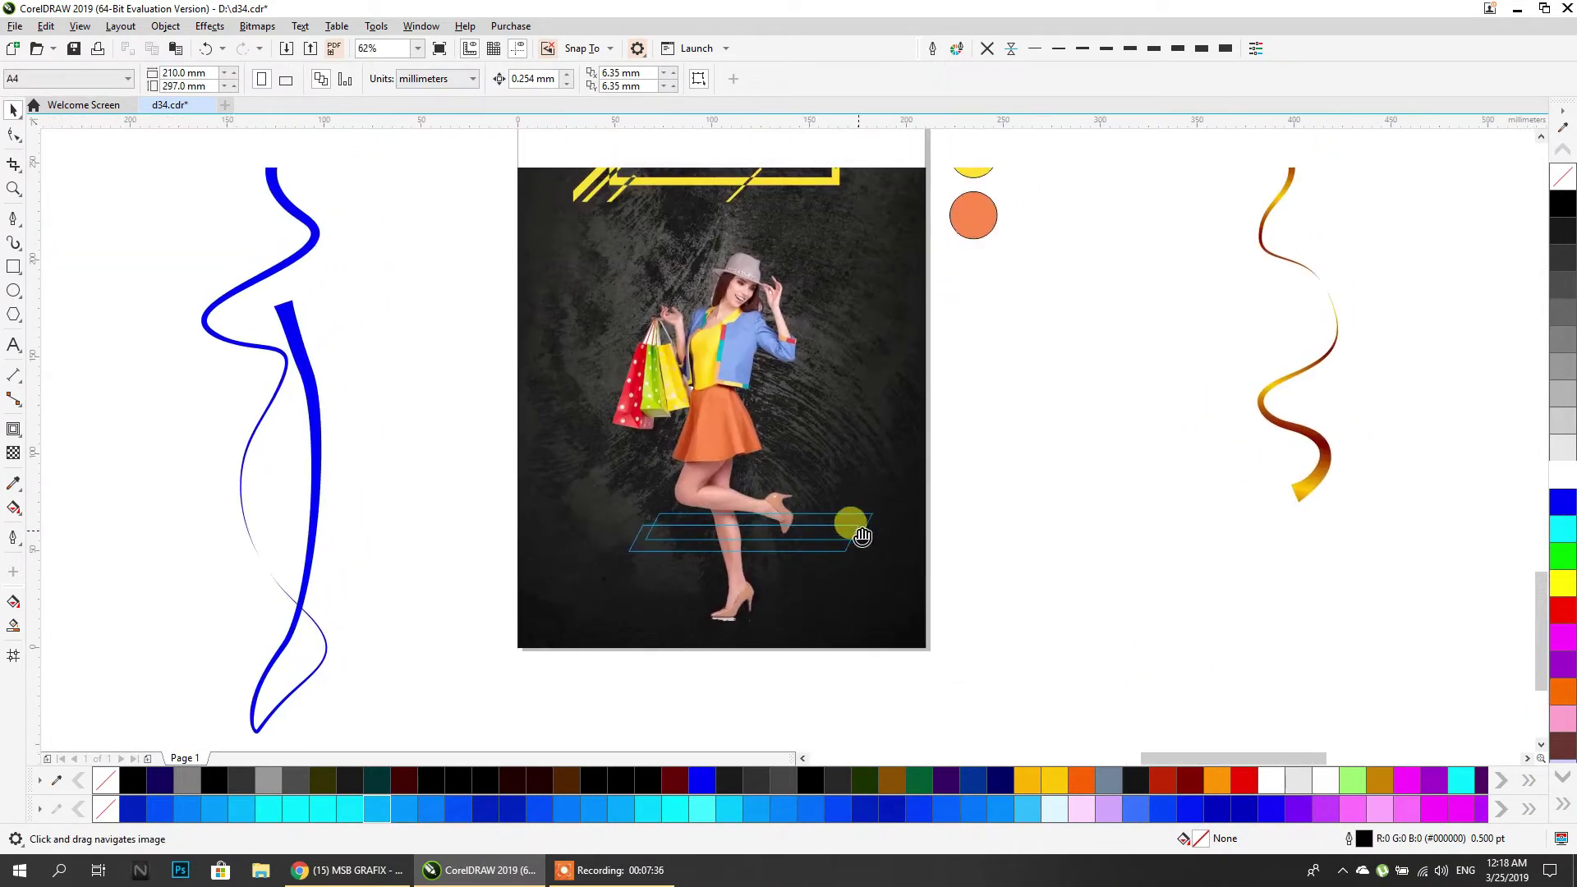
Move the yellow and orange colour sample circles down beside the page, near the slanted bars.
{"action": "left_click", "coordinate": [975, 211]}
{"action": "left_click", "coordinate": [972, 156], "text": "shift"}
{"action": "left_click_drag", "start_coordinate": [975, 161], "coordinate": [963, 405]}
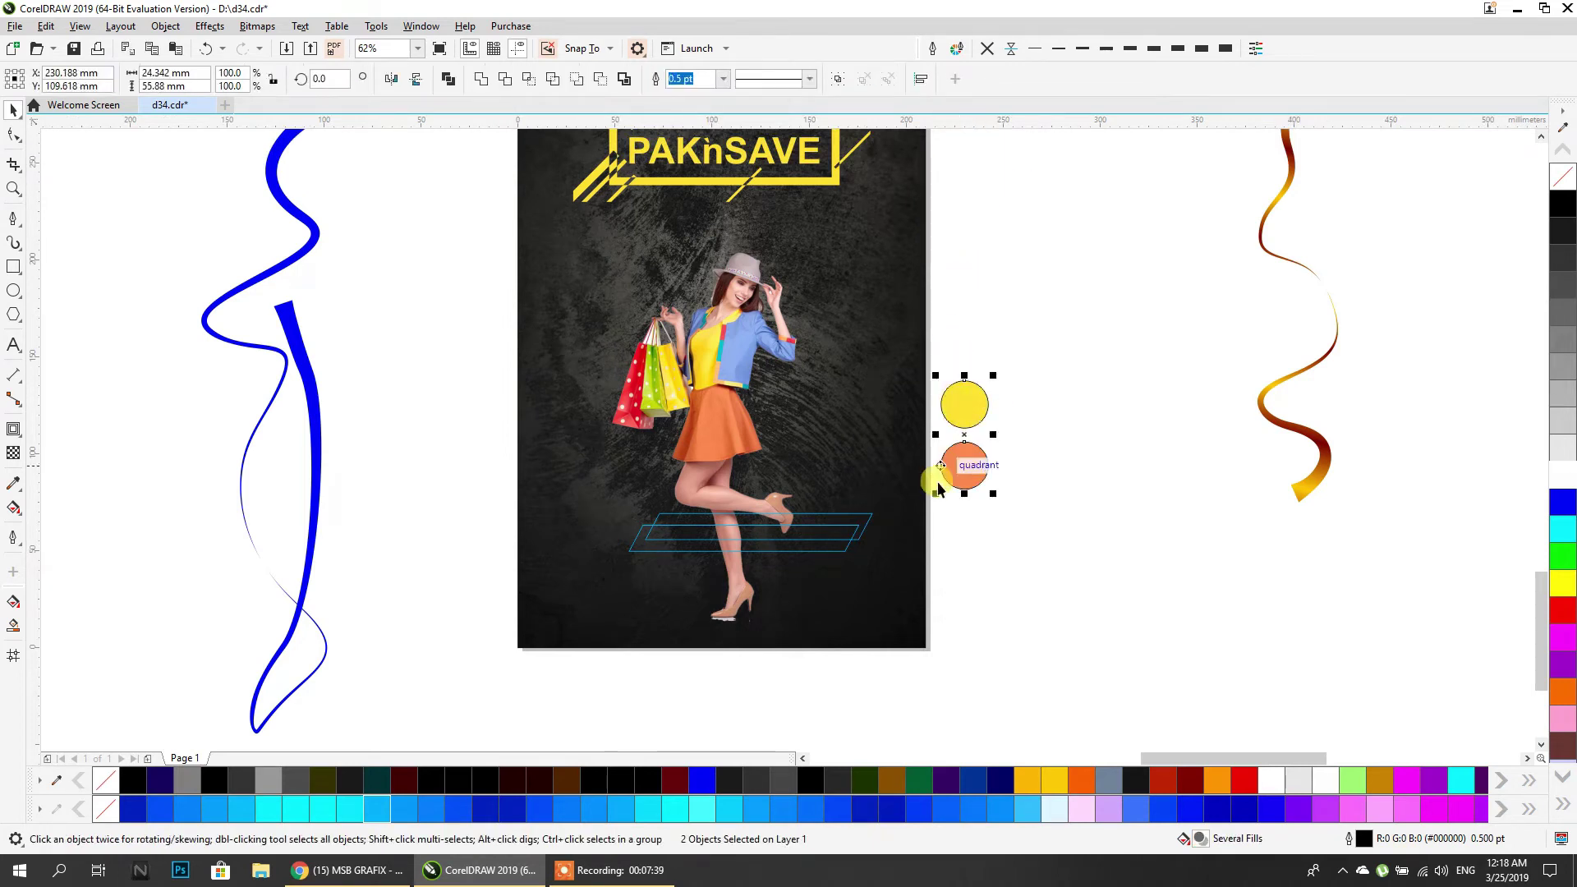
Fill the lower bar with the yellow and the upper bar with the orange sampled from the two circles.
{"action": "scroll", "coordinate": [855, 460], "scroll_direction": "up", "scroll_amount": 2}
{"action": "scroll", "coordinate": [542, 520], "scroll_direction": "down", "scroll_amount": 1}
{"action": "scroll", "coordinate": [630, 493], "scroll_direction": "up", "scroll_amount": 1}
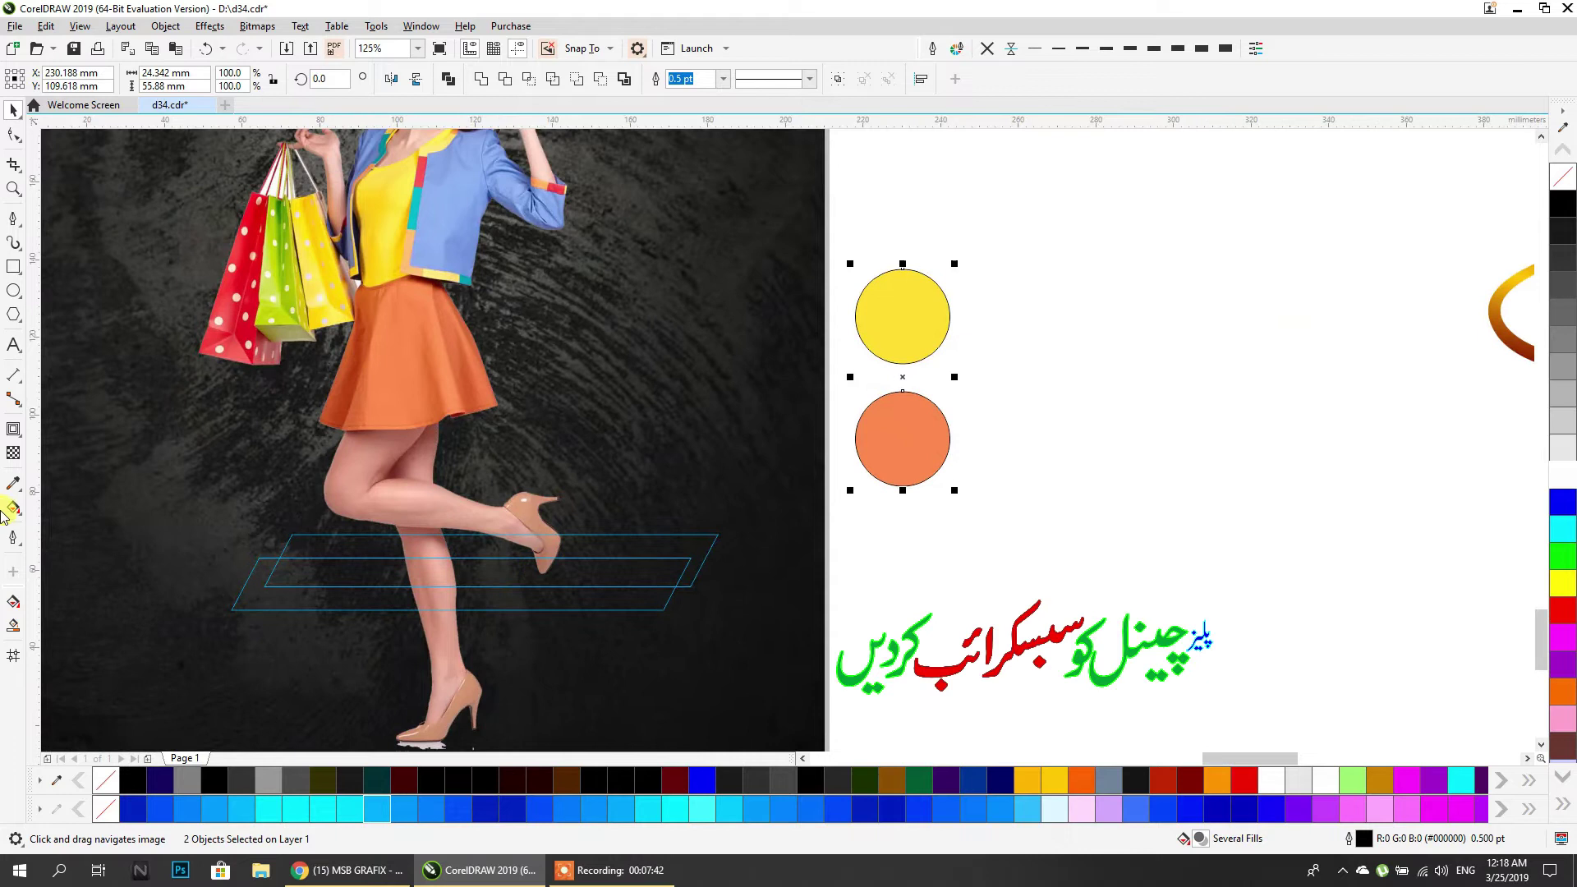
{"action": "left_click", "coordinate": [15, 483]}
{"action": "left_click", "coordinate": [857, 345]}
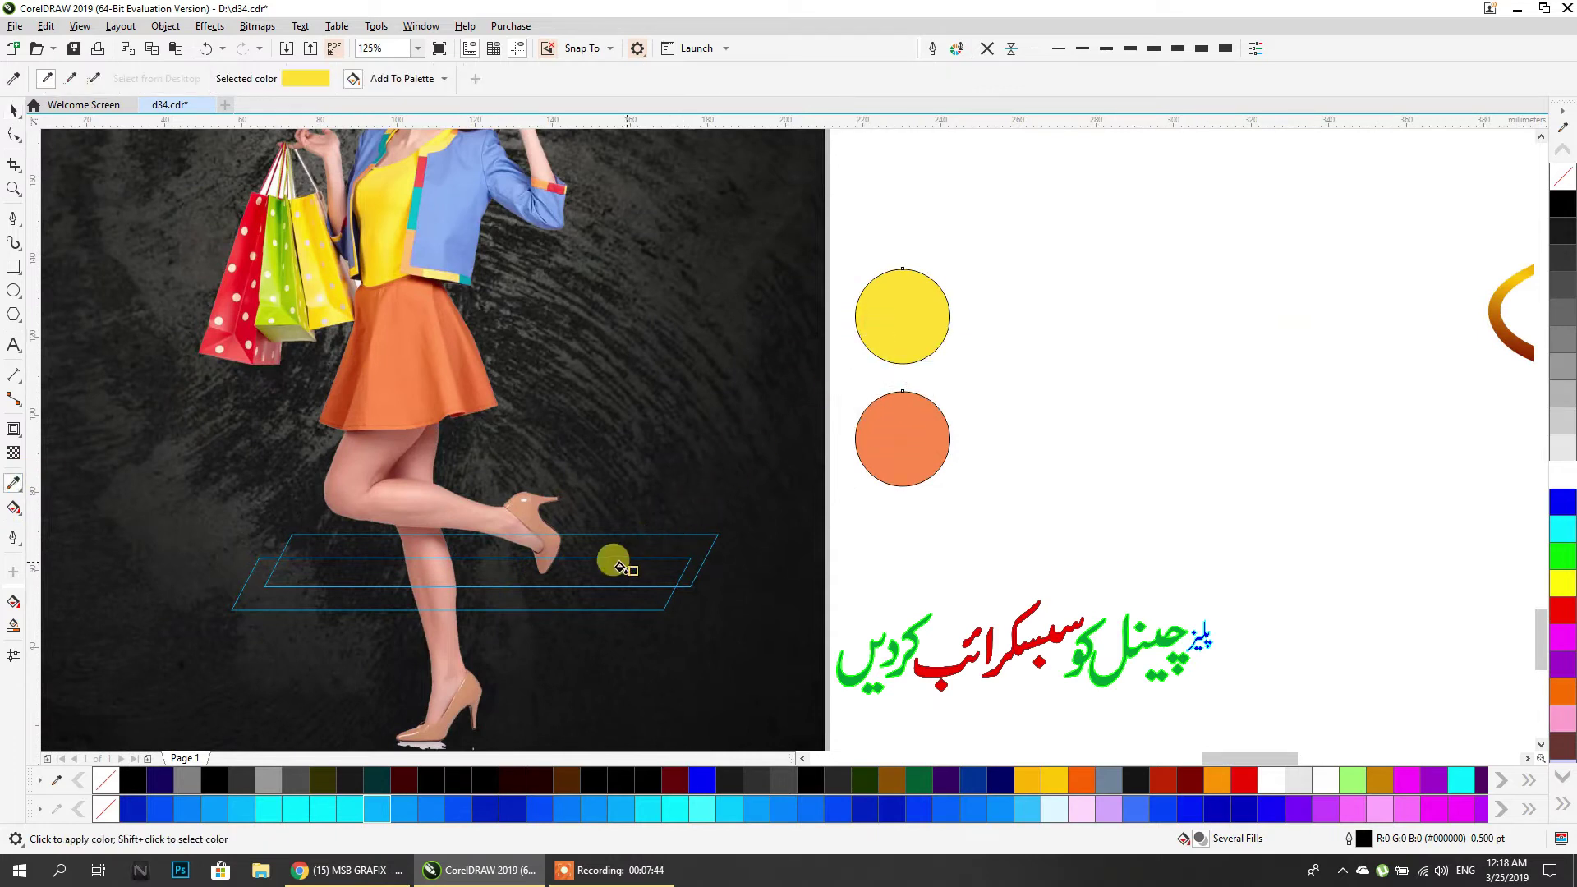
{"action": "left_click", "coordinate": [563, 590]}
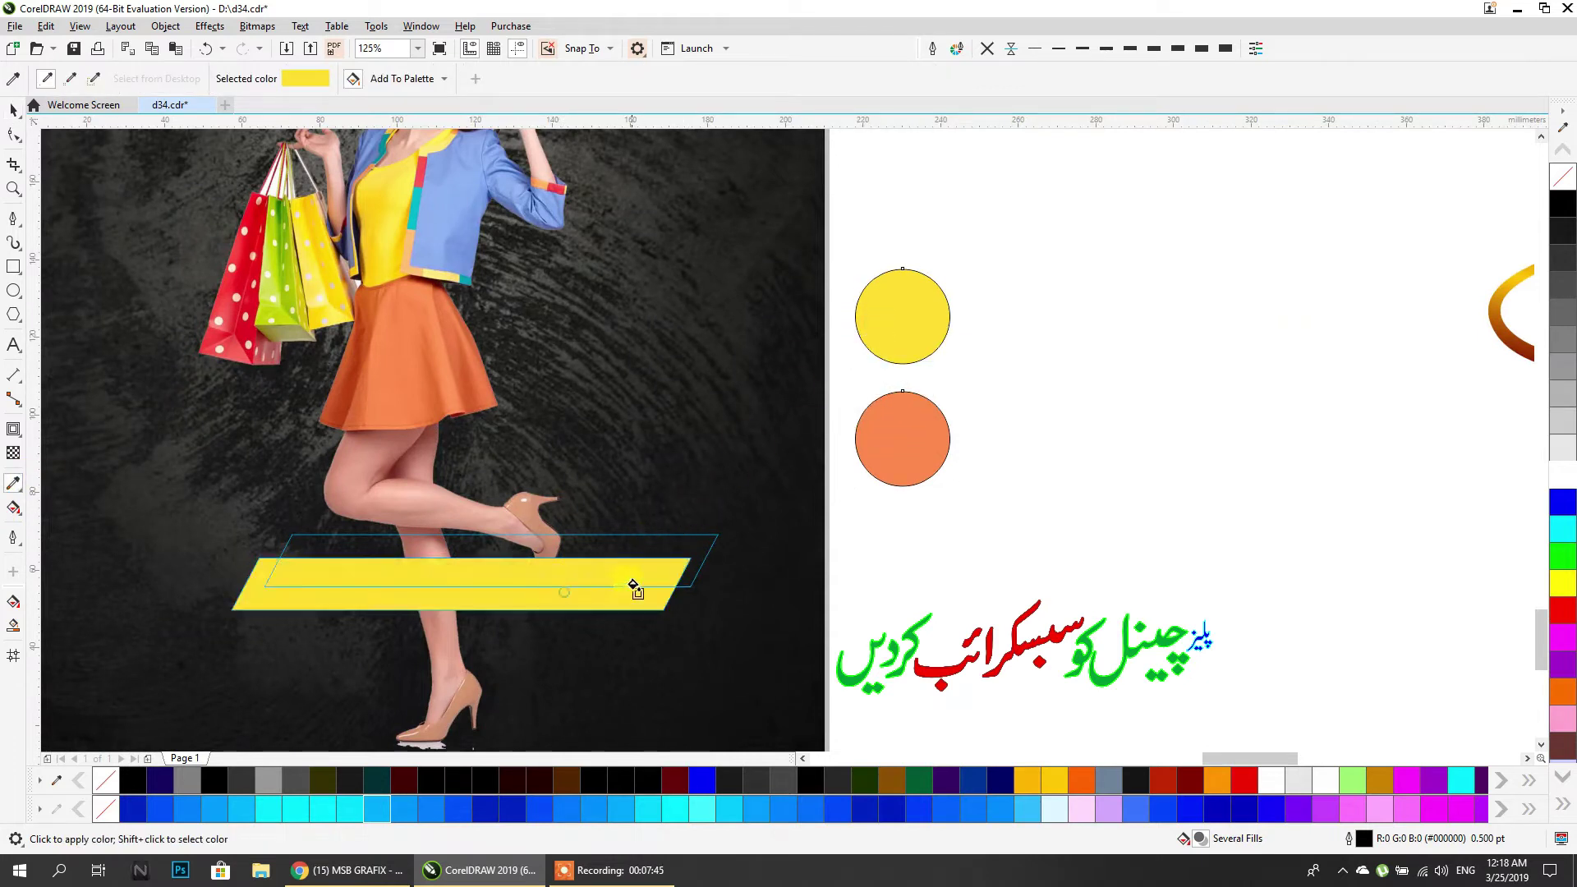
{"action": "left_click", "coordinate": [909, 422]}
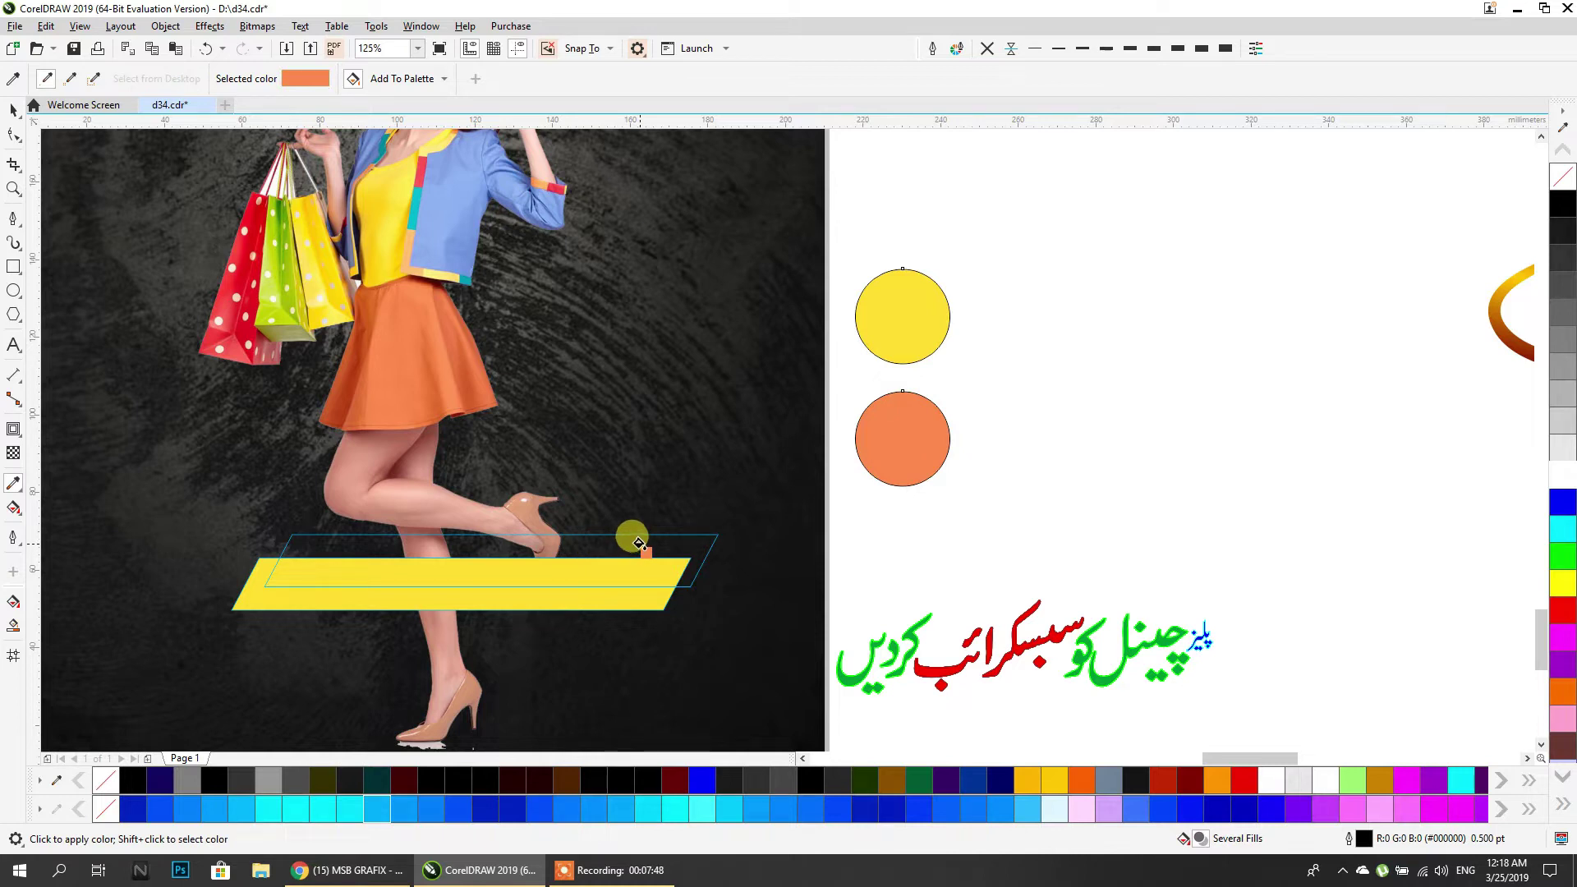
{"action": "left_click", "coordinate": [639, 543]}
Bring the yellow bar to the front and remove the outline from both slanted bars.
{"action": "left_click", "coordinate": [13, 109]}
{"action": "left_click", "coordinate": [622, 600]}
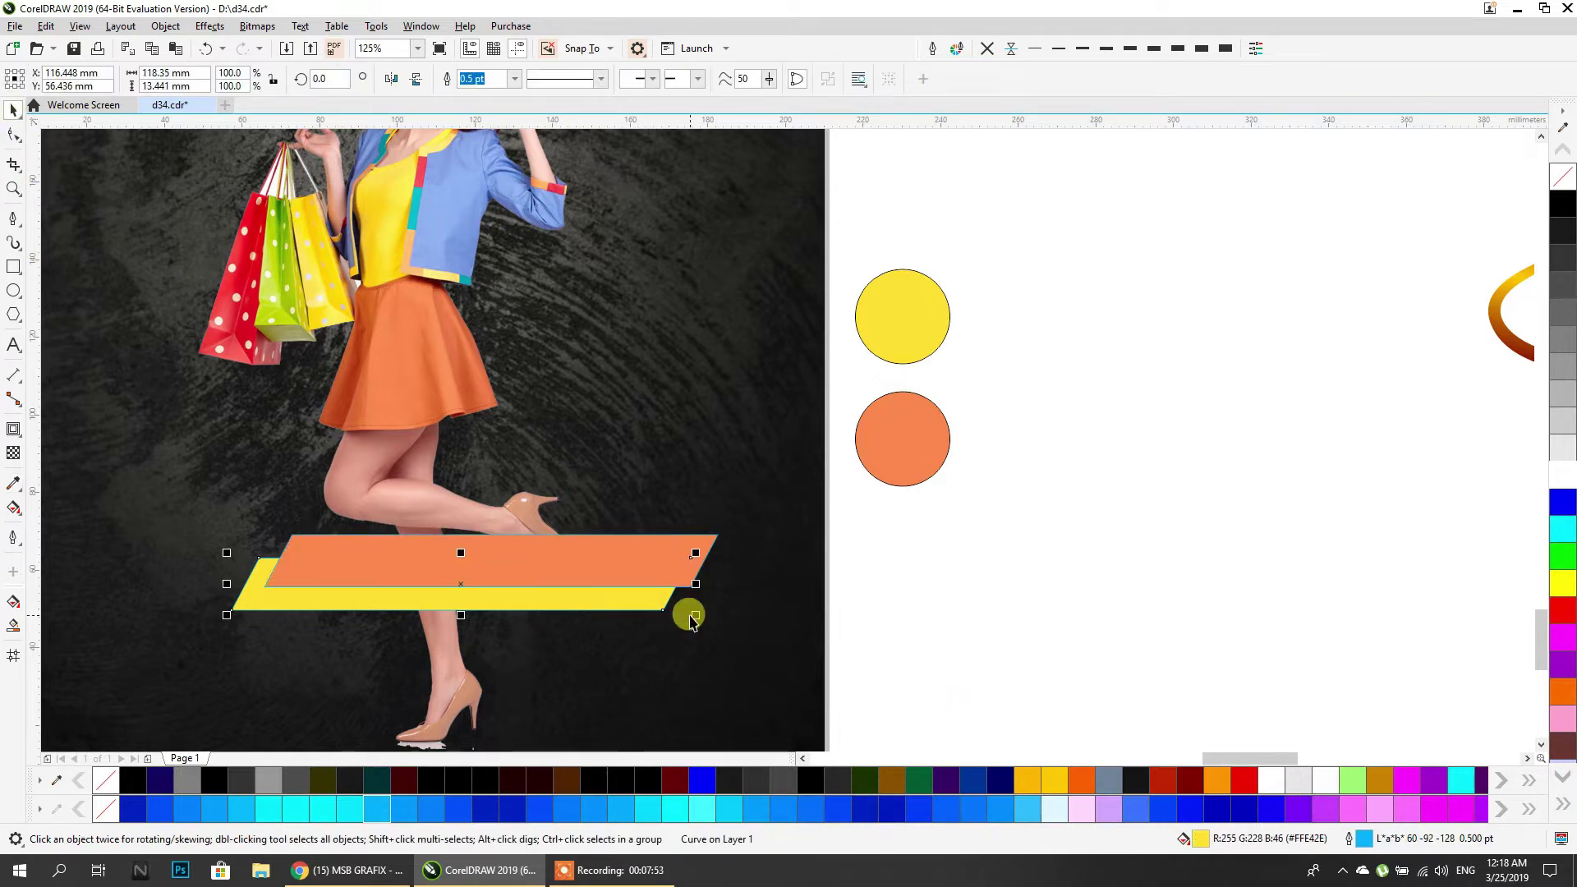
{"action": "key", "text": "shift+Page_Up"}
{"action": "left_click", "coordinate": [862, 538]}
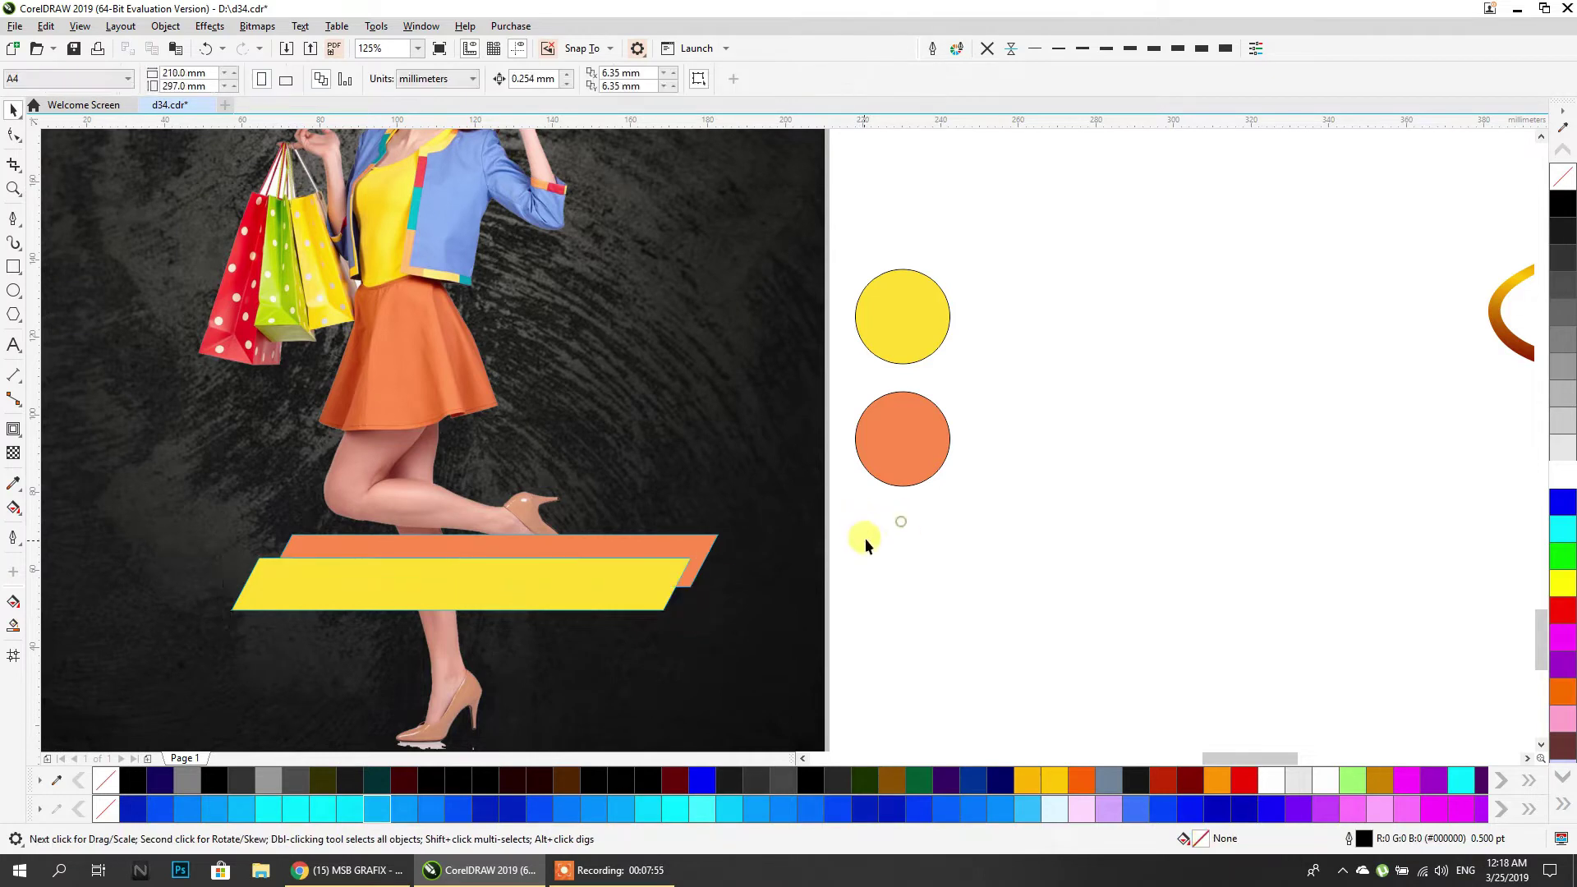
{"action": "left_click_drag", "start_coordinate": [856, 504], "coordinate": [156, 682]}
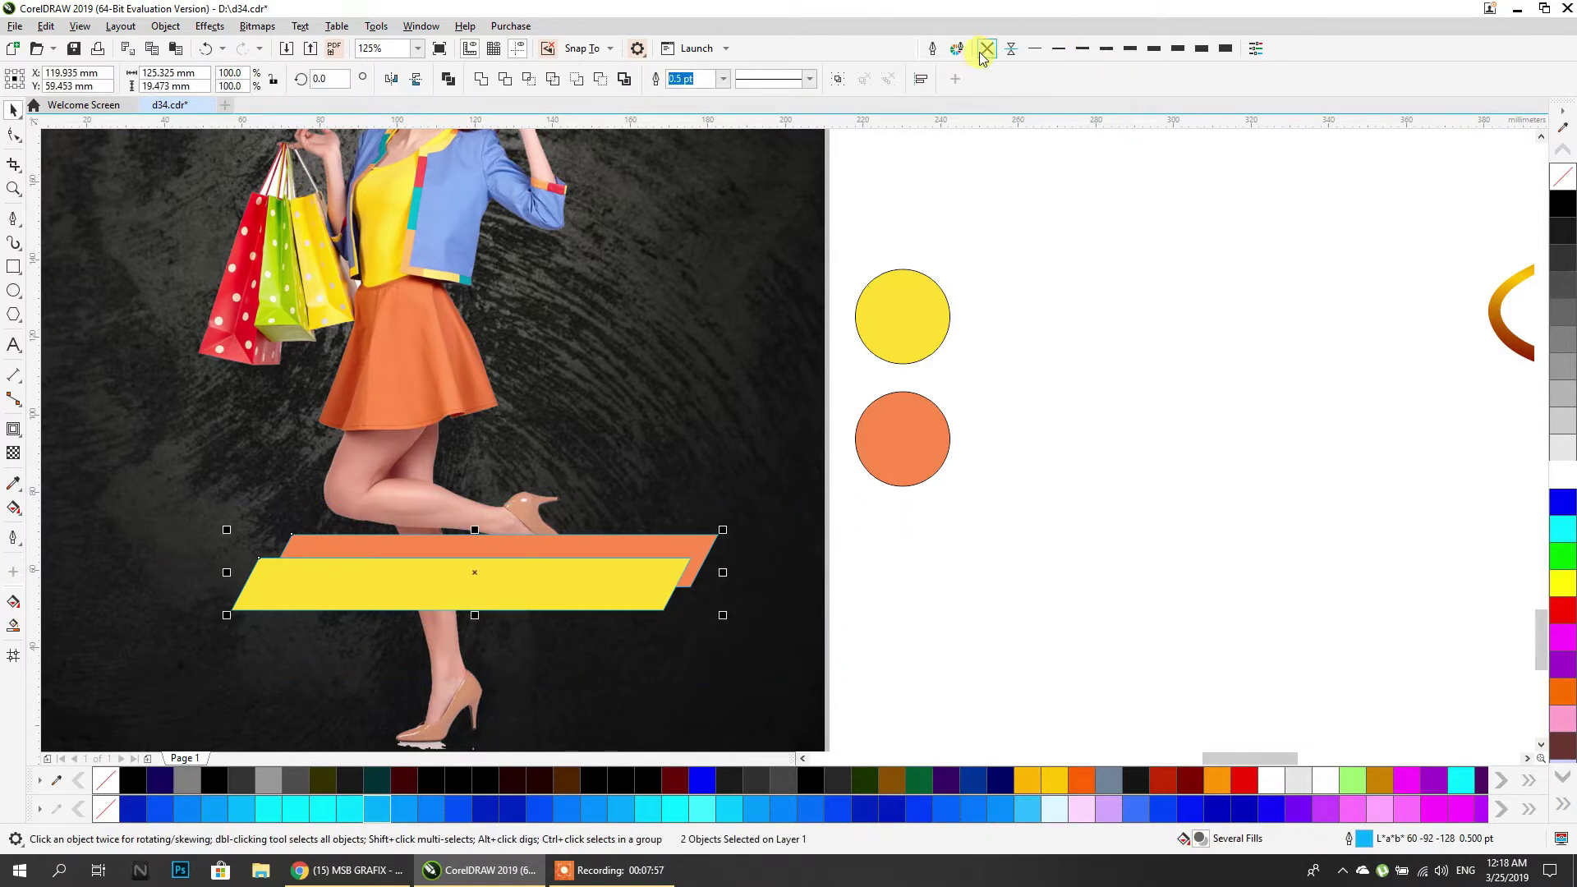
{"action": "left_click", "coordinate": [1073, 538]}
Restack the orange bar so it sits behind the woman's legs and just above the dark background.
{"action": "scroll", "coordinate": [522, 530], "scroll_direction": "up", "scroll_amount": 3}
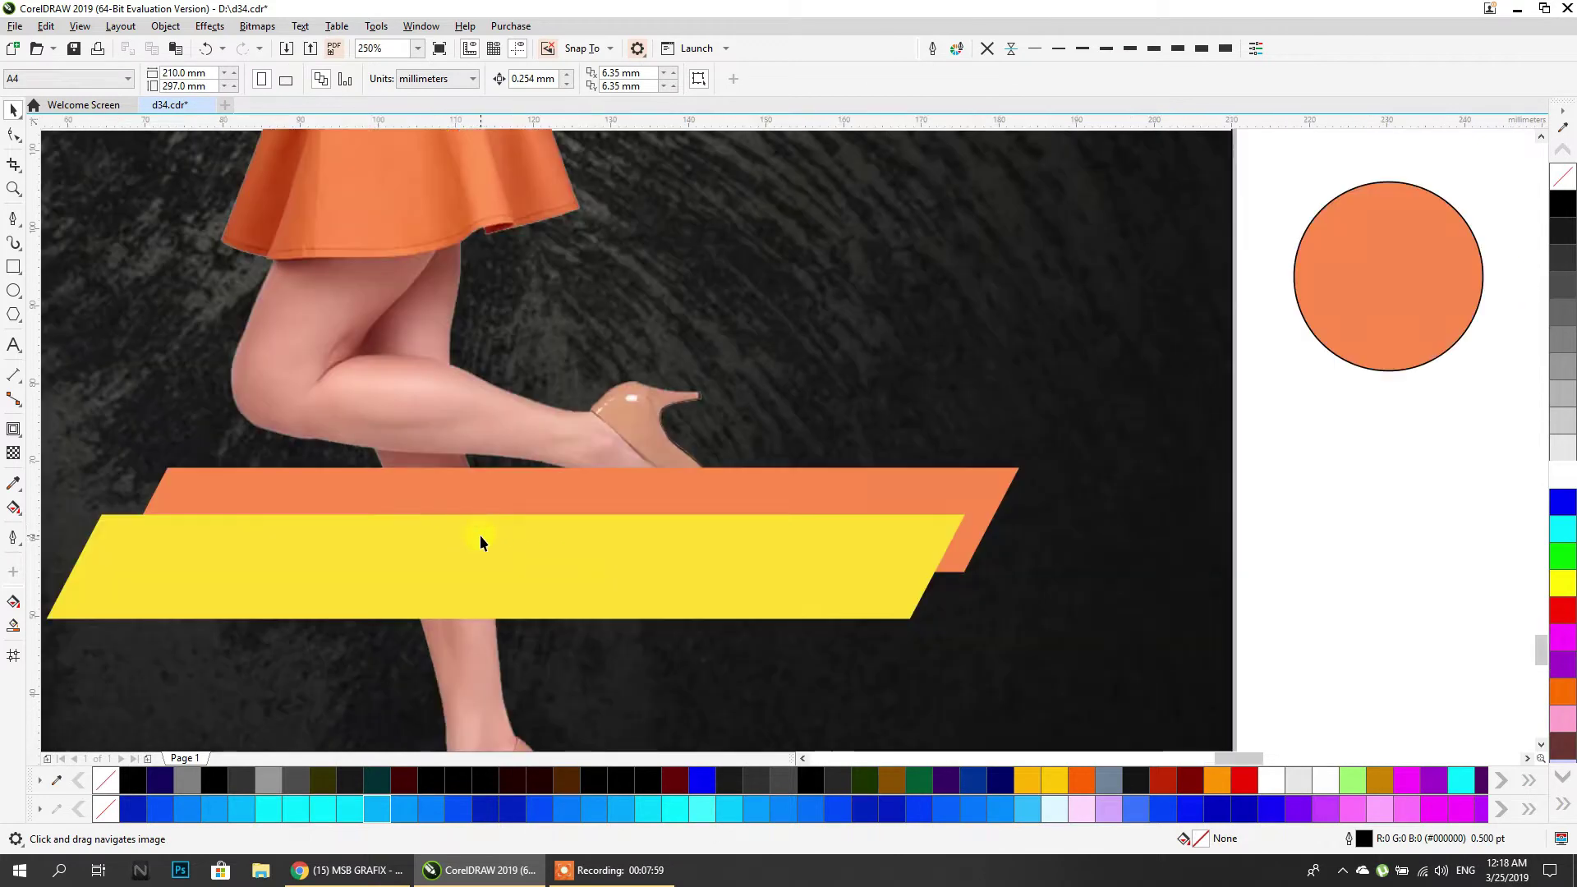
{"action": "left_click", "coordinate": [487, 508]}
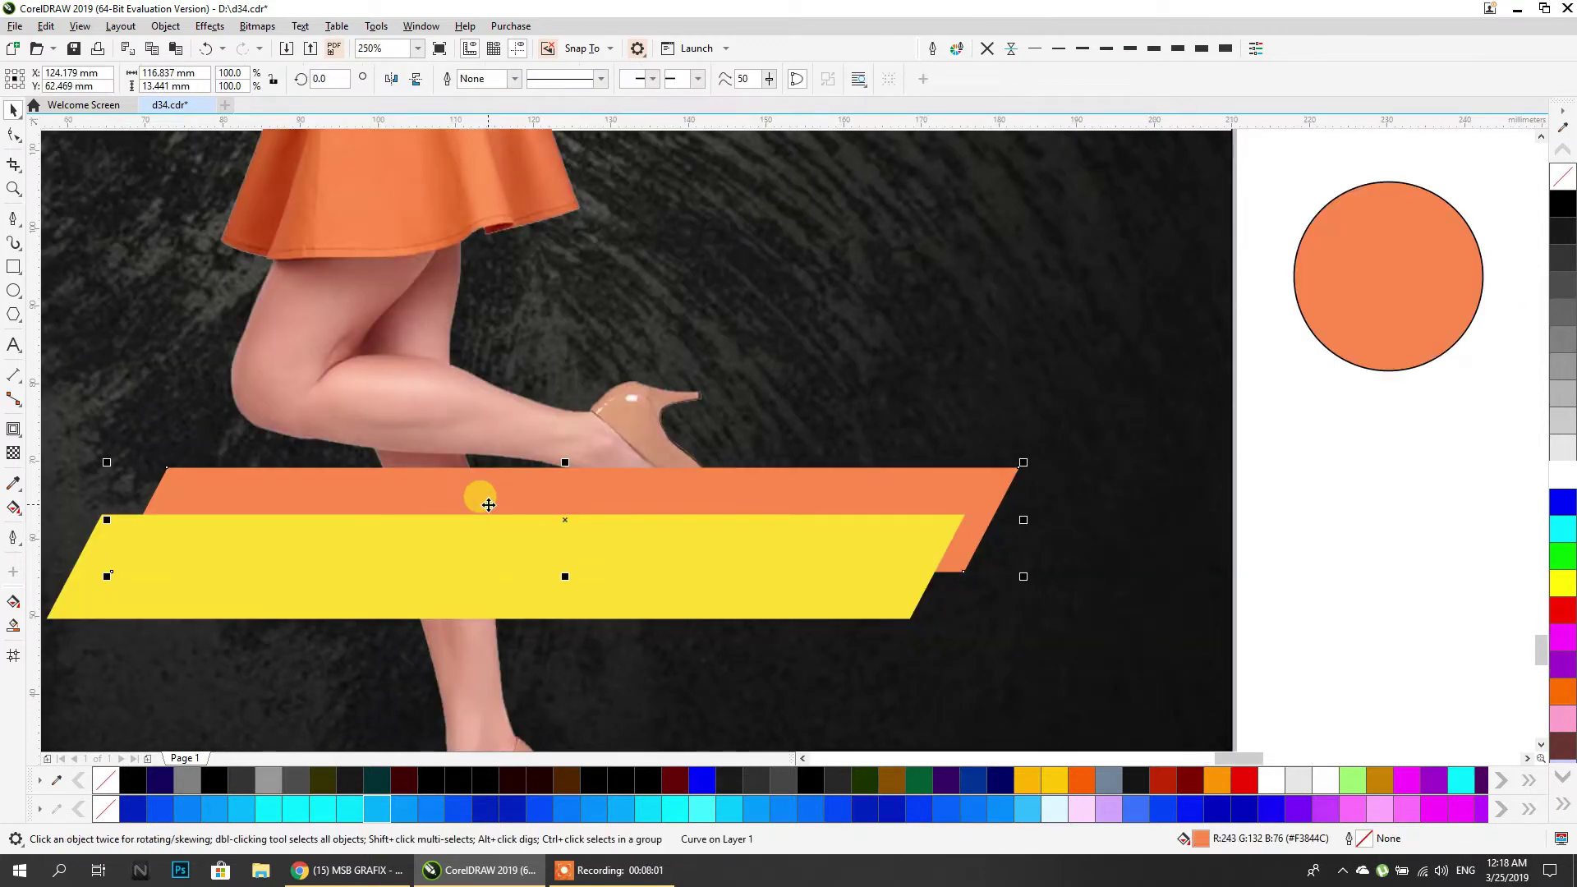
{"action": "key", "text": "shift+Page_Up"}
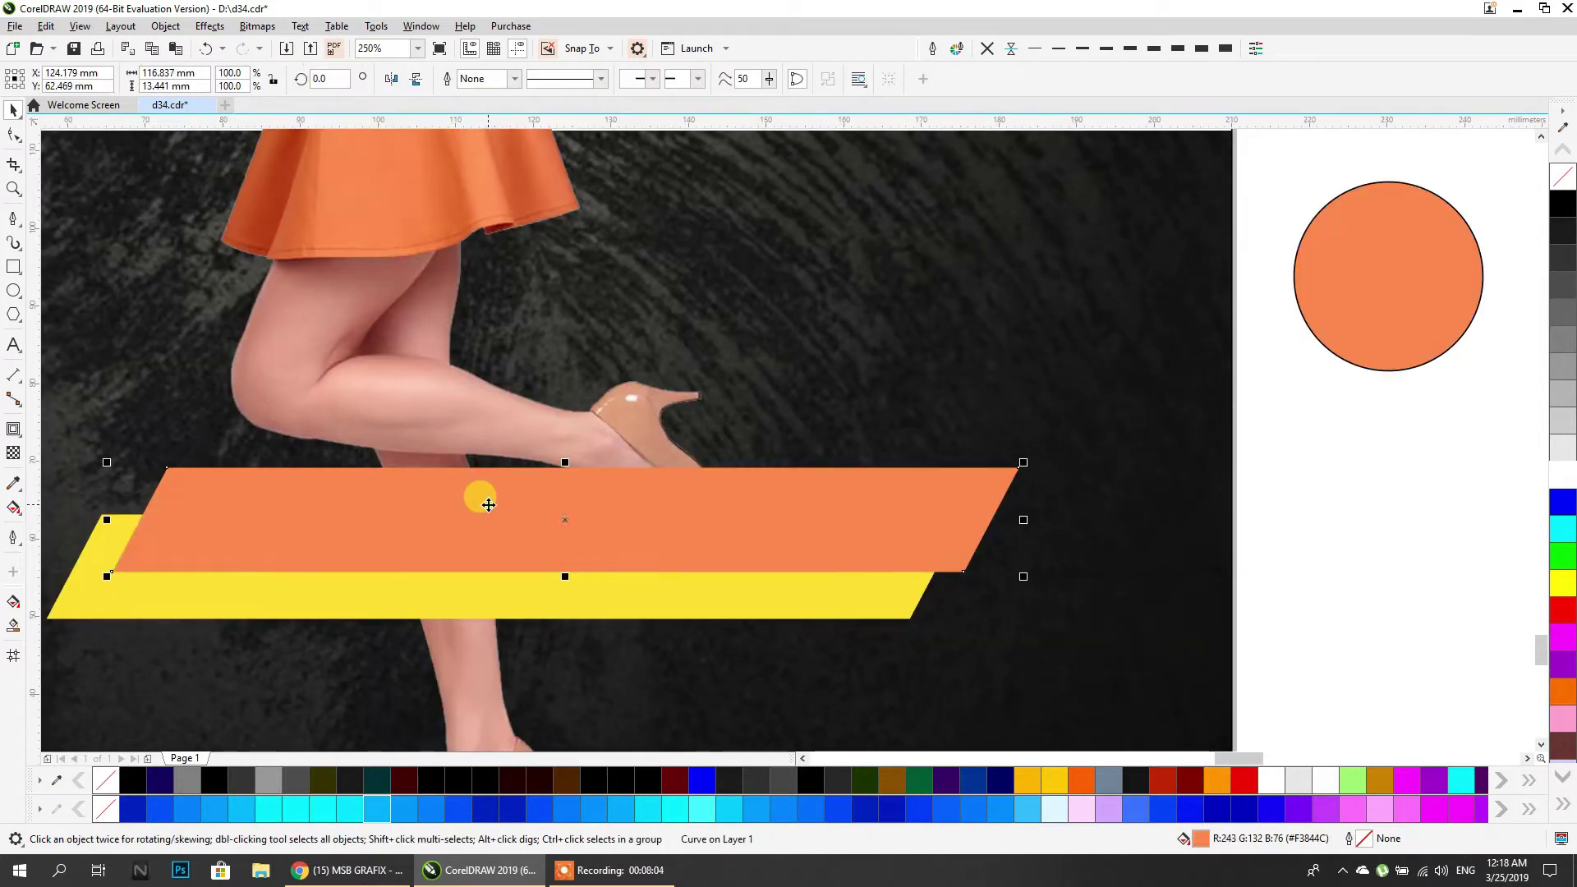
{"action": "key", "text": "shift+Page_Down"}
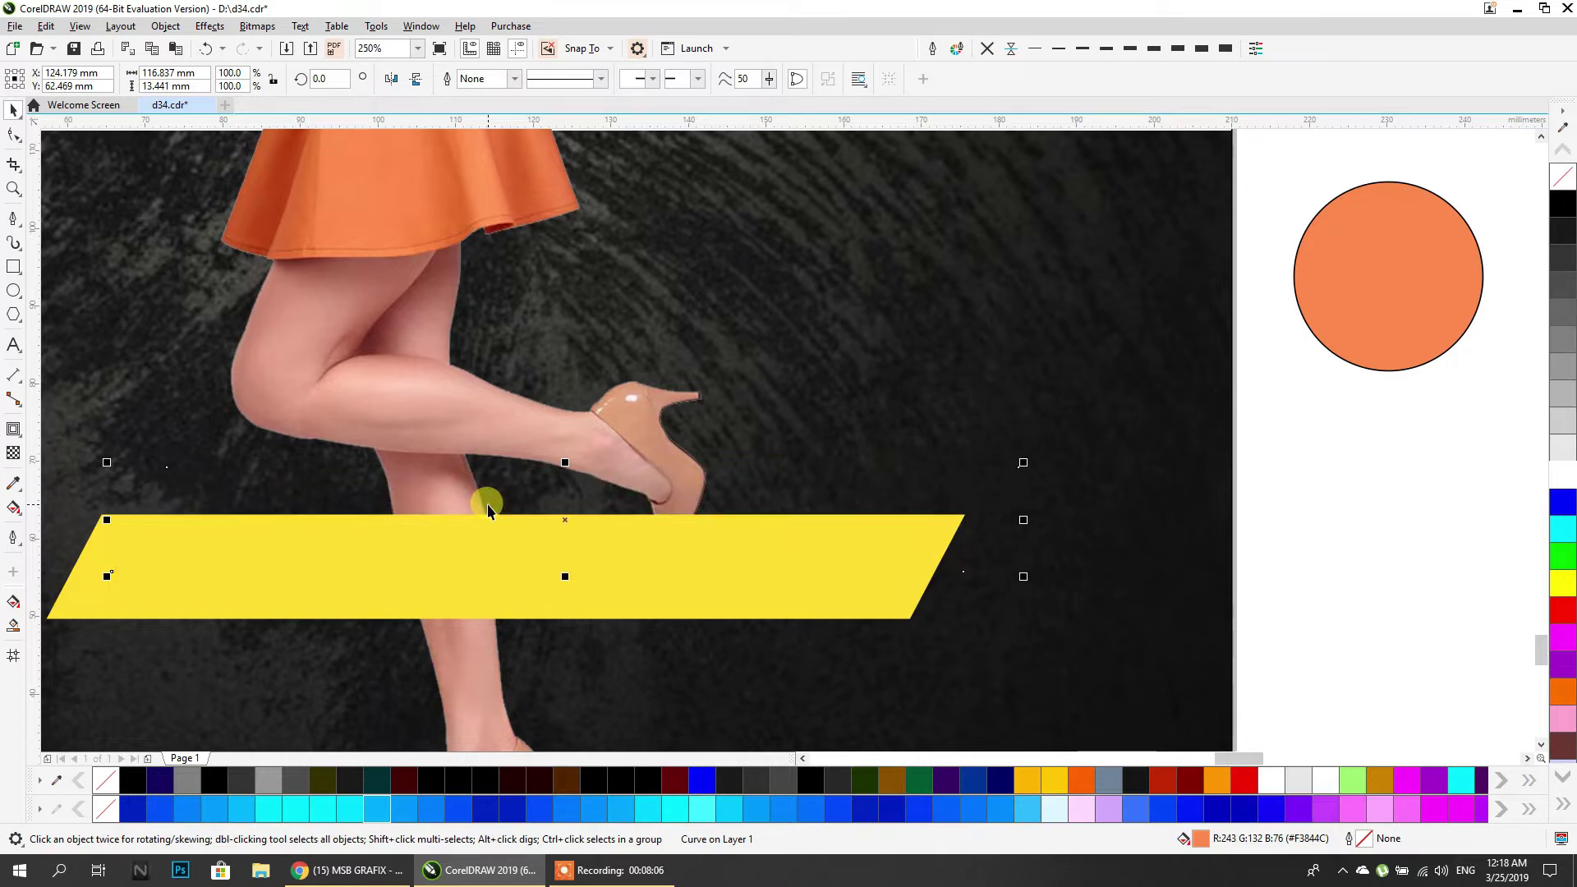
{"action": "key", "text": "ctrl+Page_Up"}
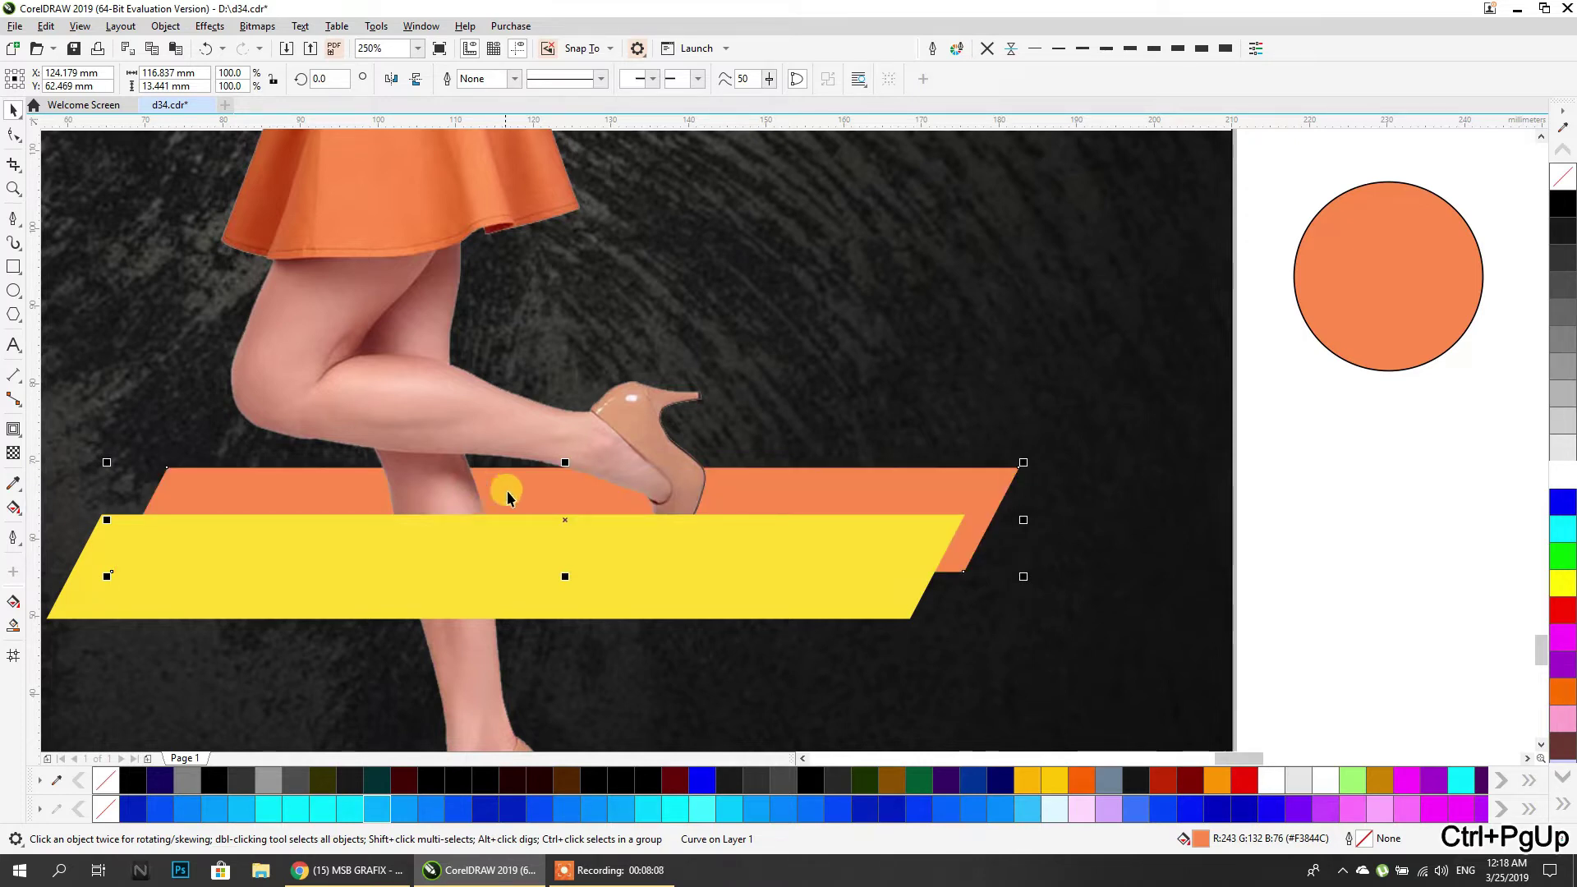
Draw a rectangle about 9 x 15 mm over the yellow bar where the standing leg passes behind it.
{"action": "left_click", "coordinate": [586, 555]}
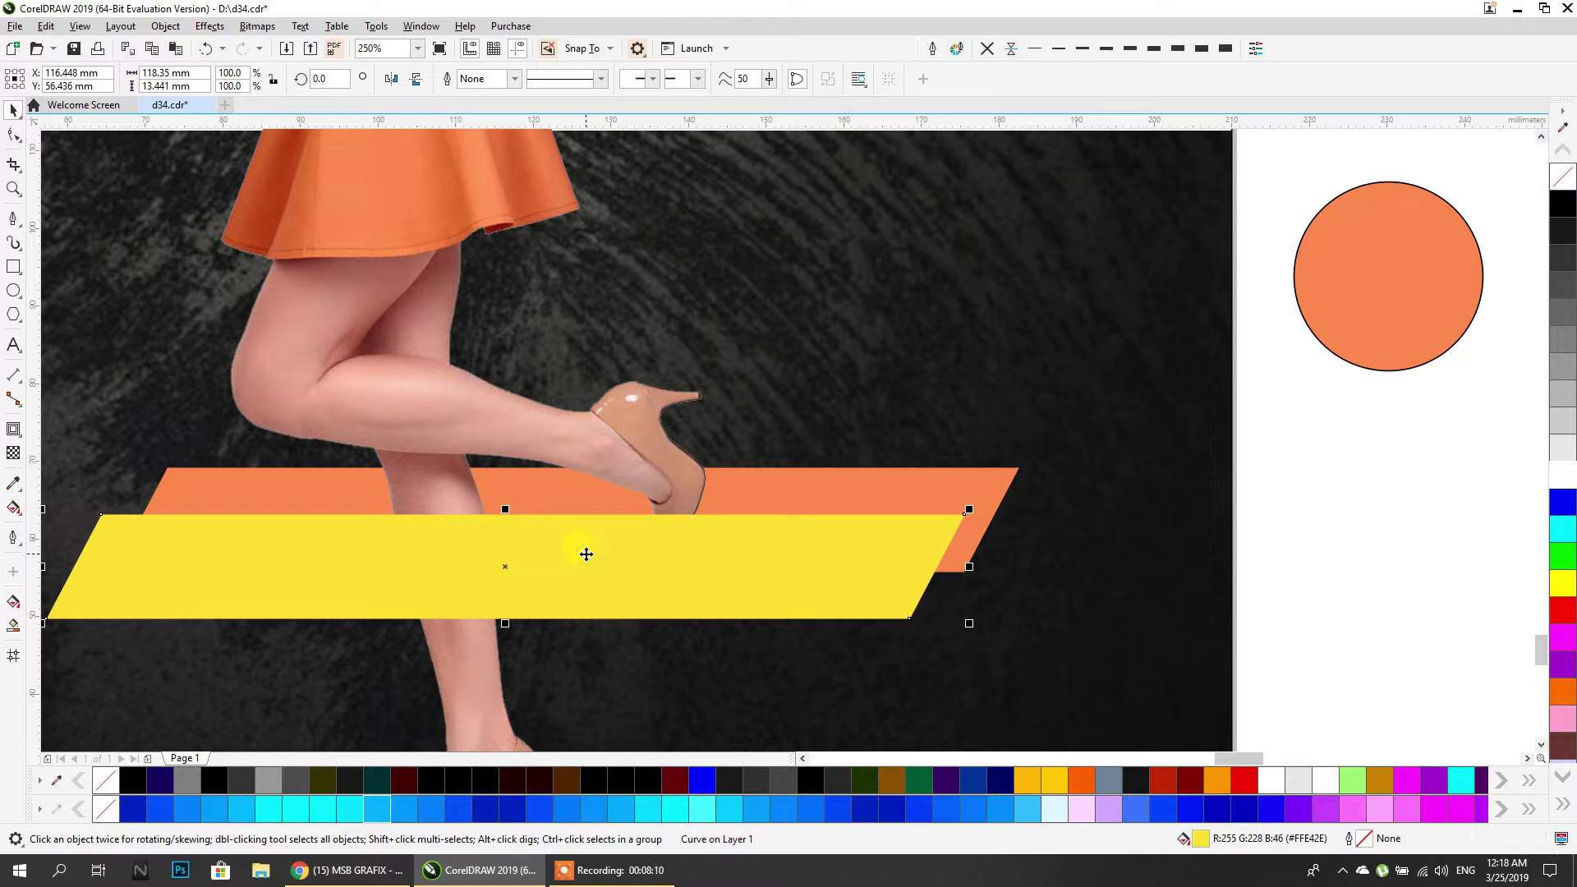
{"action": "left_click", "coordinate": [631, 572]}
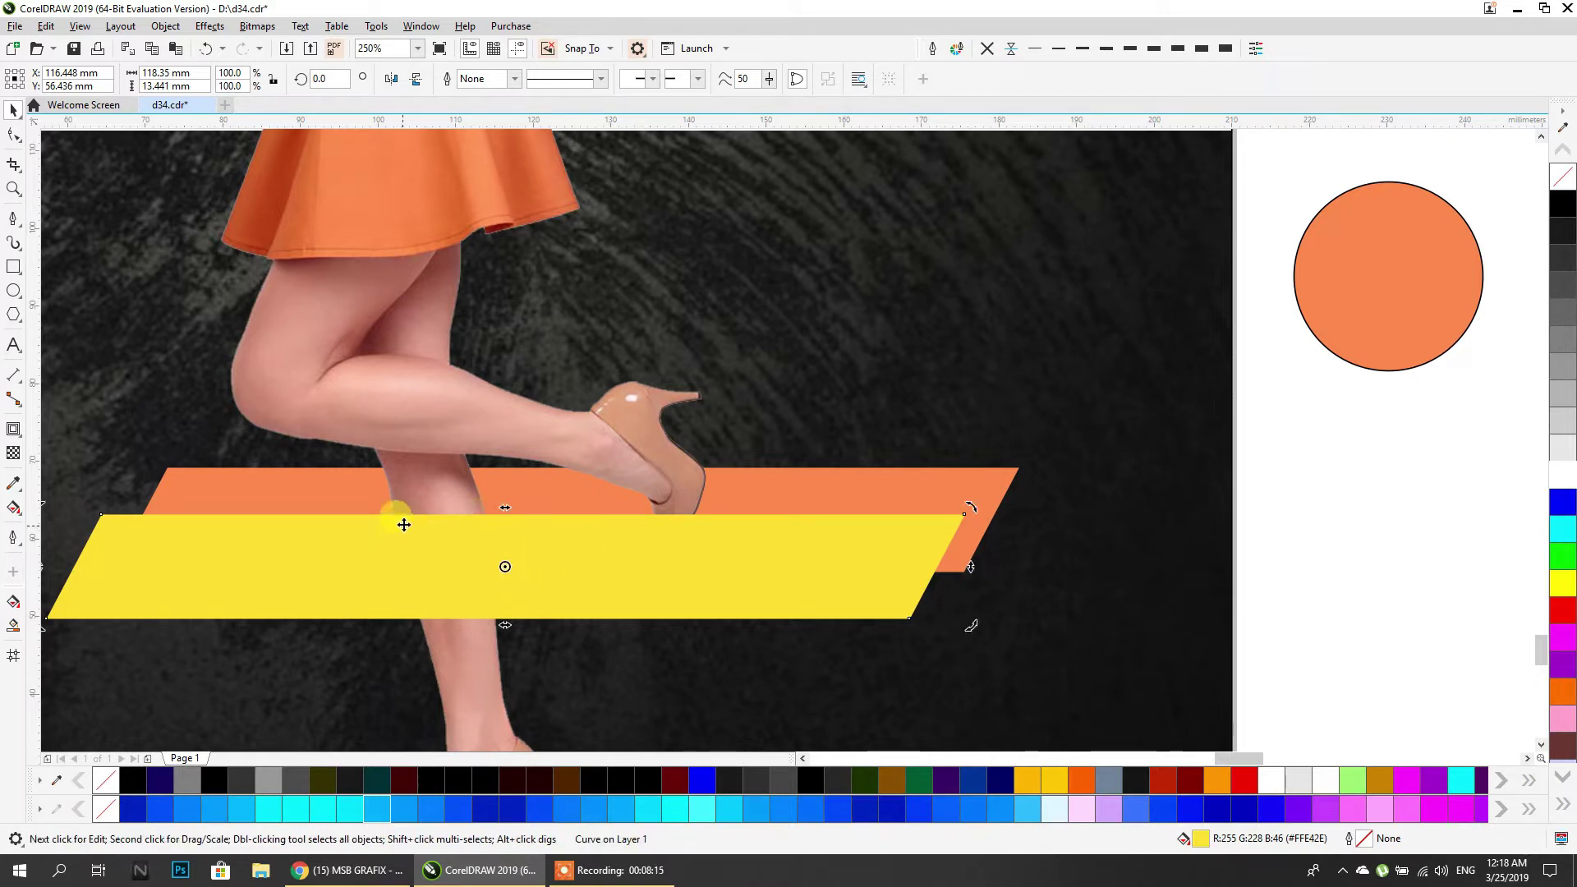
{"action": "left_click", "coordinate": [12, 267]}
{"action": "left_click_drag", "start_coordinate": [406, 500], "coordinate": [479, 620]}
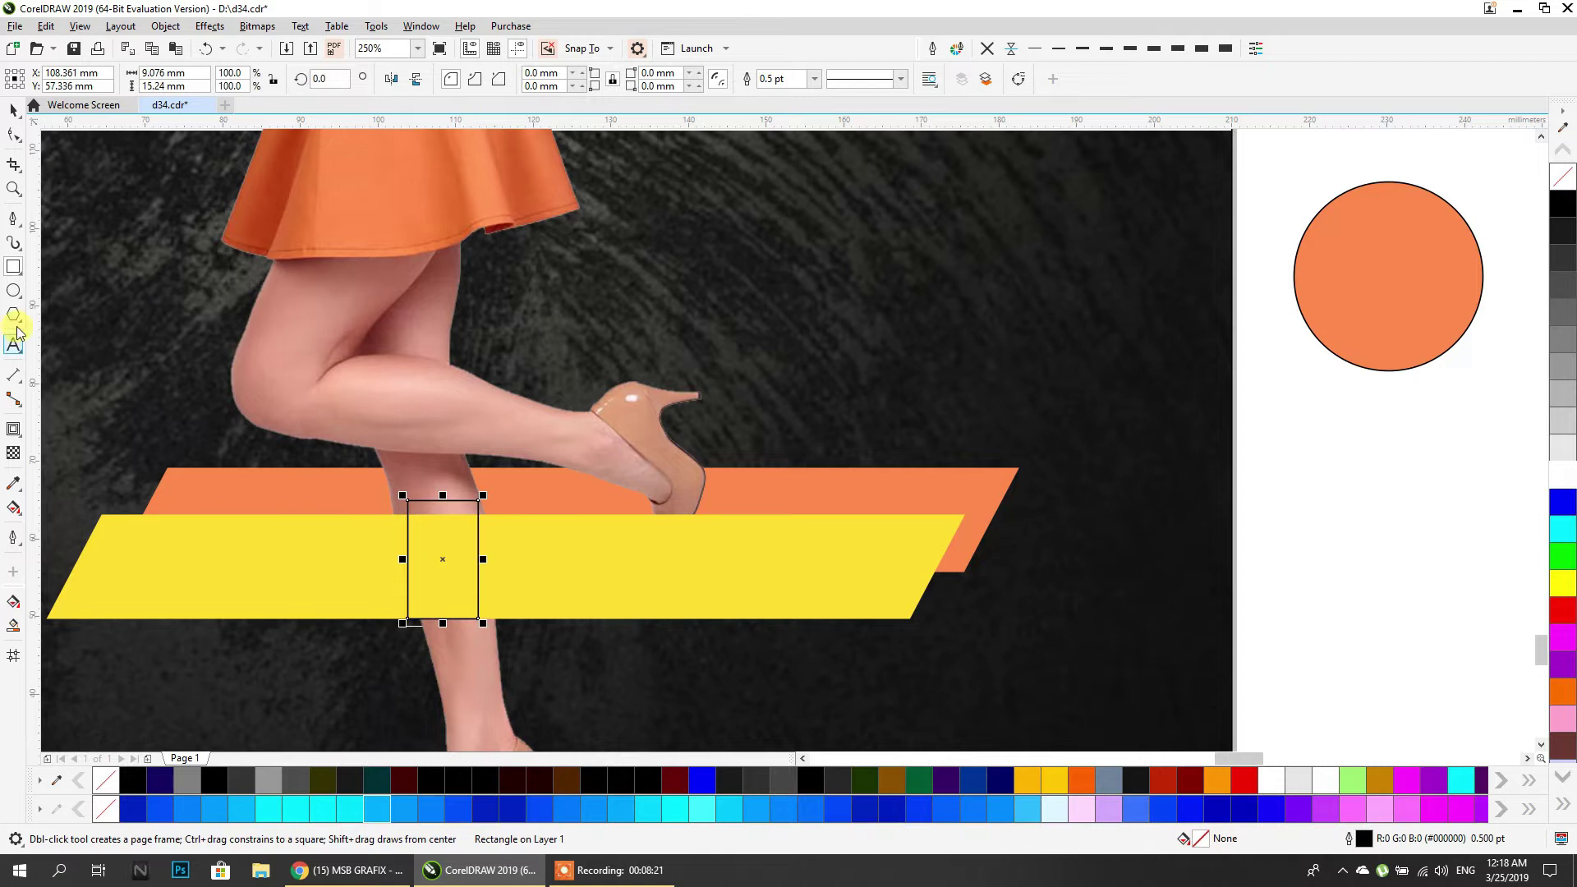
Skew and stretch the rectangle to about 11.8 x 16.1 mm so it follows the slant of the leg.
{"action": "left_click", "coordinate": [14, 109]}
{"action": "scroll", "coordinate": [451, 608], "scroll_direction": "up", "scroll_amount": 2}
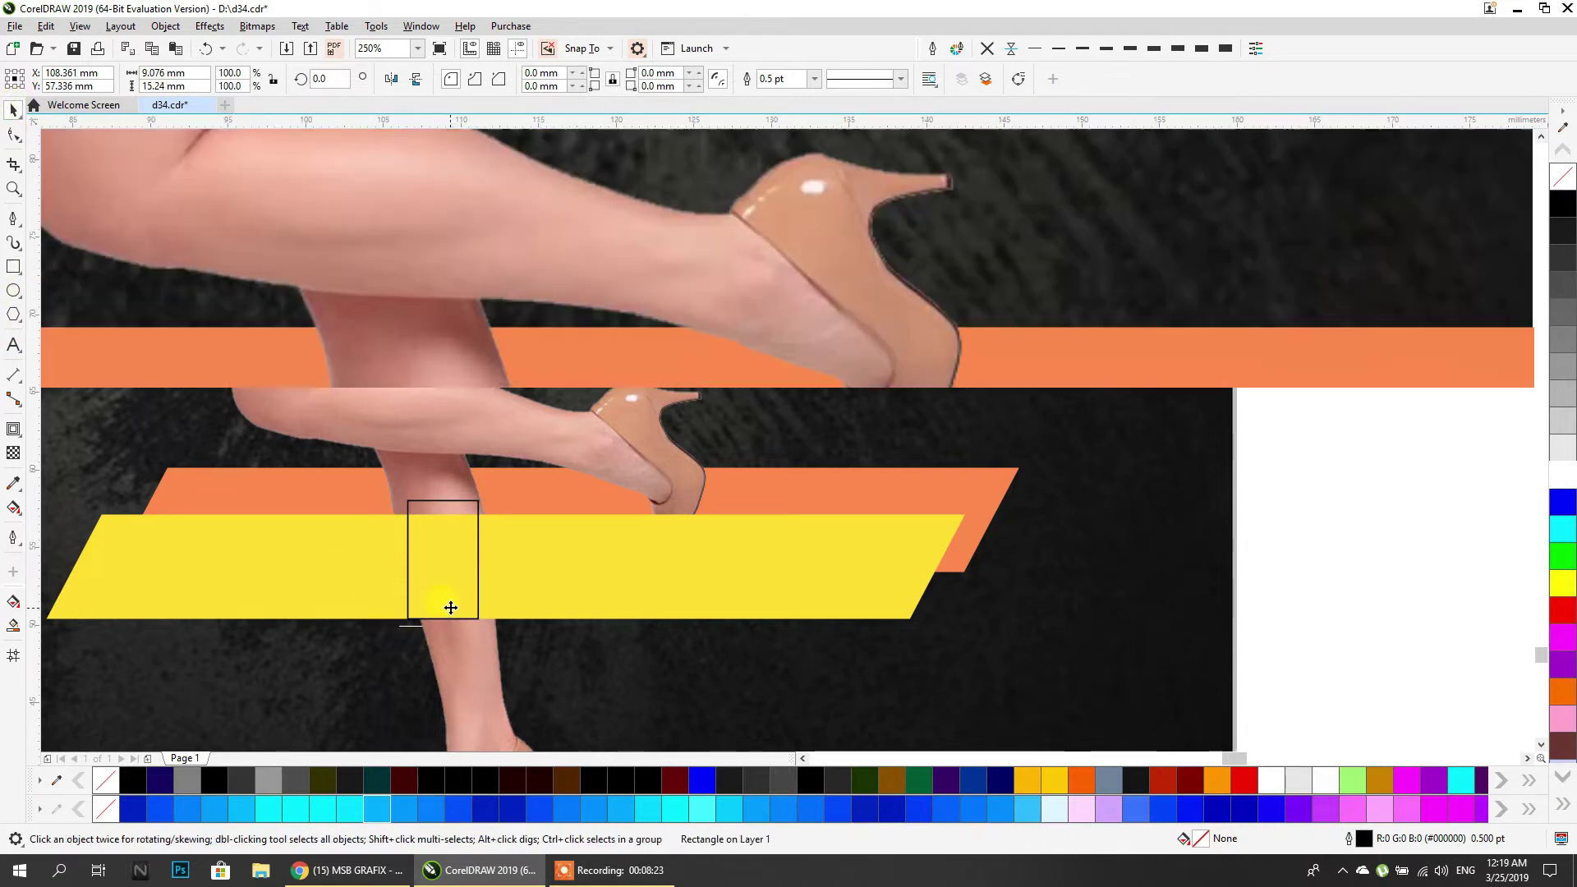
{"action": "left_click", "coordinate": [439, 392]}
{"action": "left_click_drag", "start_coordinate": [438, 391], "coordinate": [427, 581]}
{"action": "left_click_drag", "start_coordinate": [428, 637], "coordinate": [448, 649]}
{"action": "left_click", "coordinate": [441, 631]}
{"action": "left_click", "coordinate": [449, 635]}
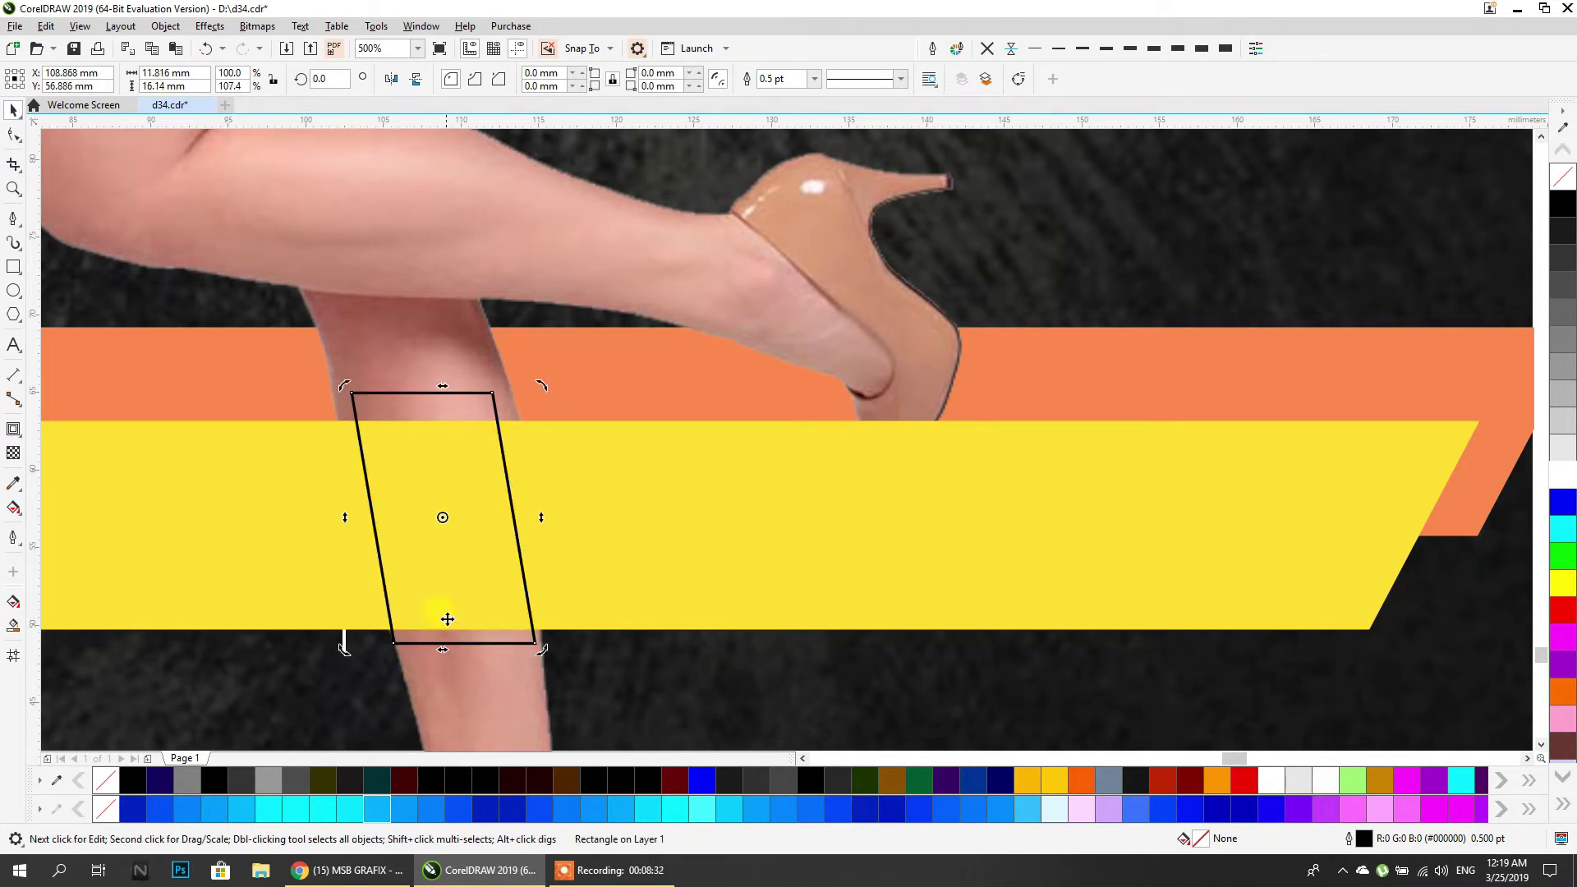
Trim the yellow bar with the skewed rectangle and delete the rectangle to expose the leg.
{"action": "left_click", "coordinate": [593, 491], "text": "shift"}
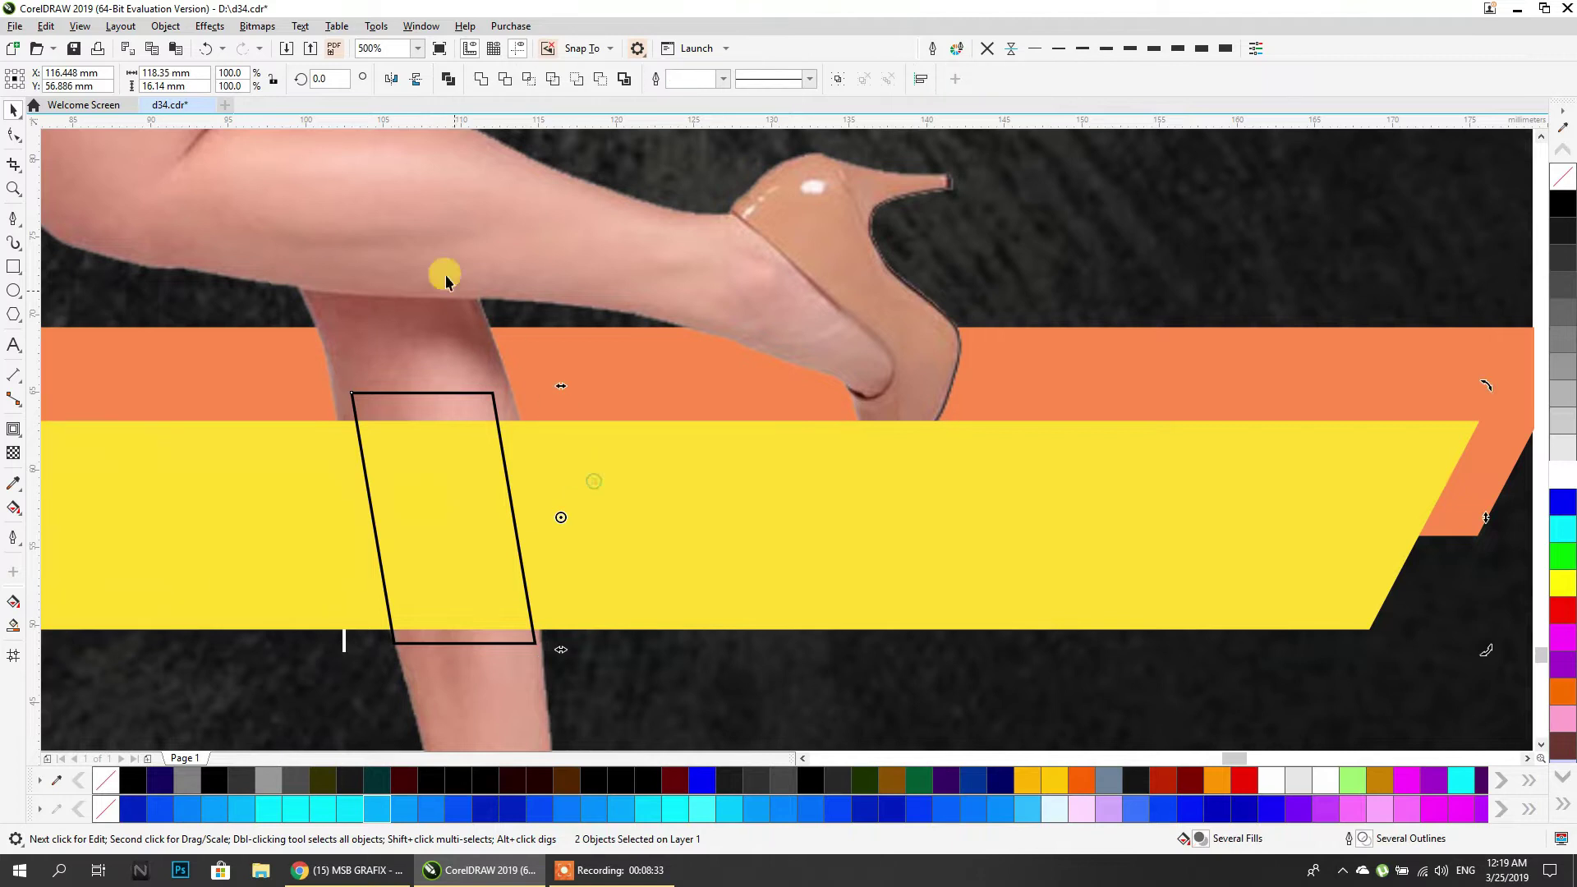
{"action": "left_click", "coordinate": [505, 78]}
{"action": "left_click", "coordinate": [442, 442]}
{"action": "key", "text": "Delete"}
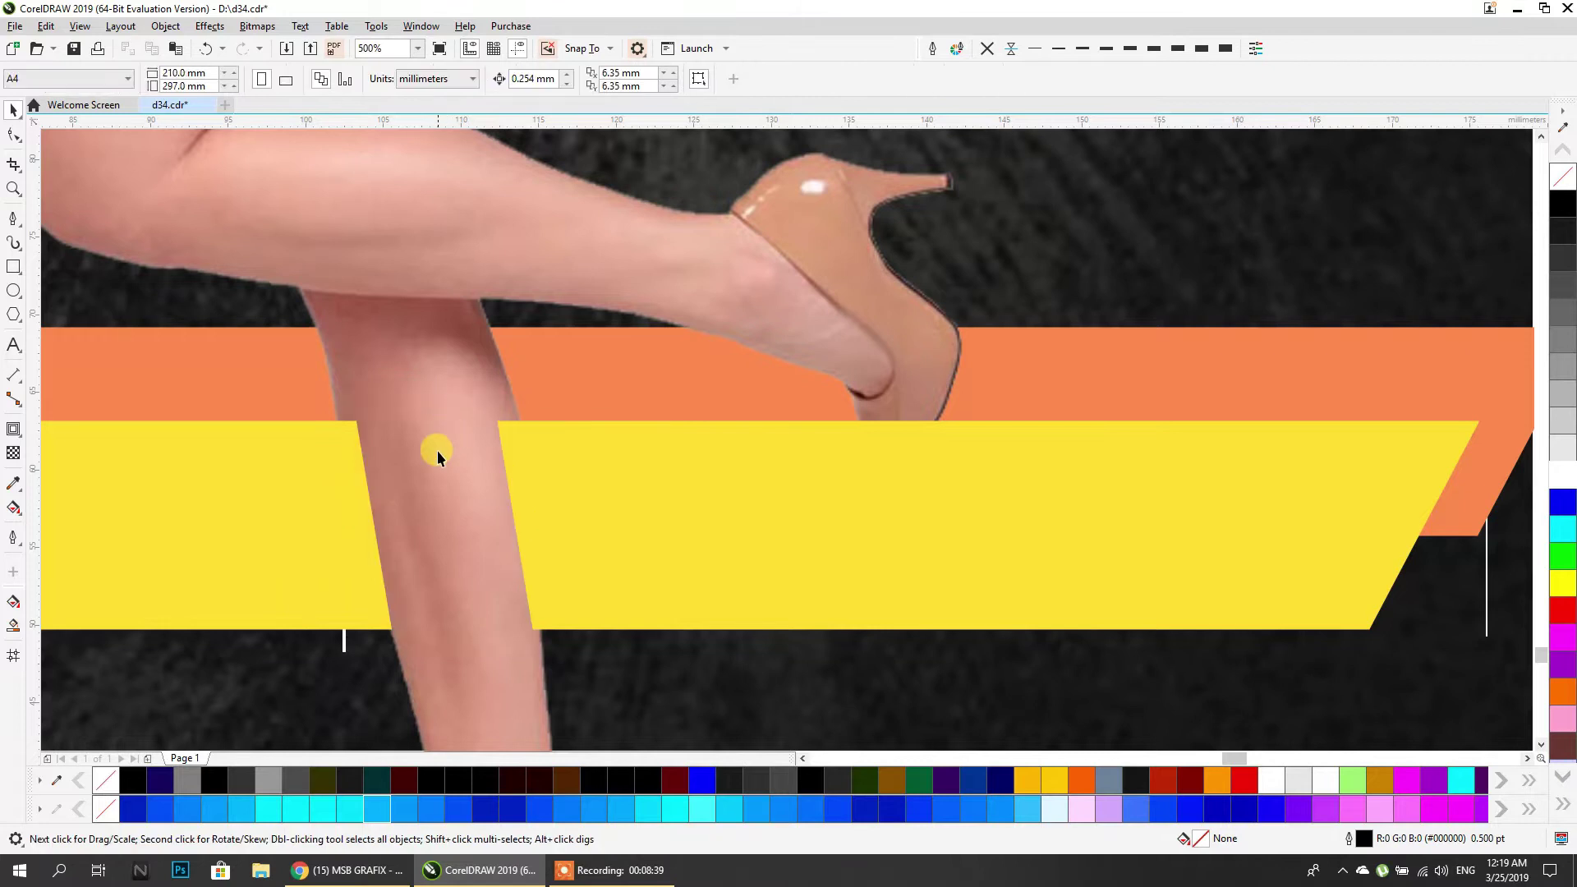
Switch to wireframe view and move the upper-left node of the yellow bar's gap onto the leg's left edge.
{"action": "left_click", "coordinate": [365, 450]}
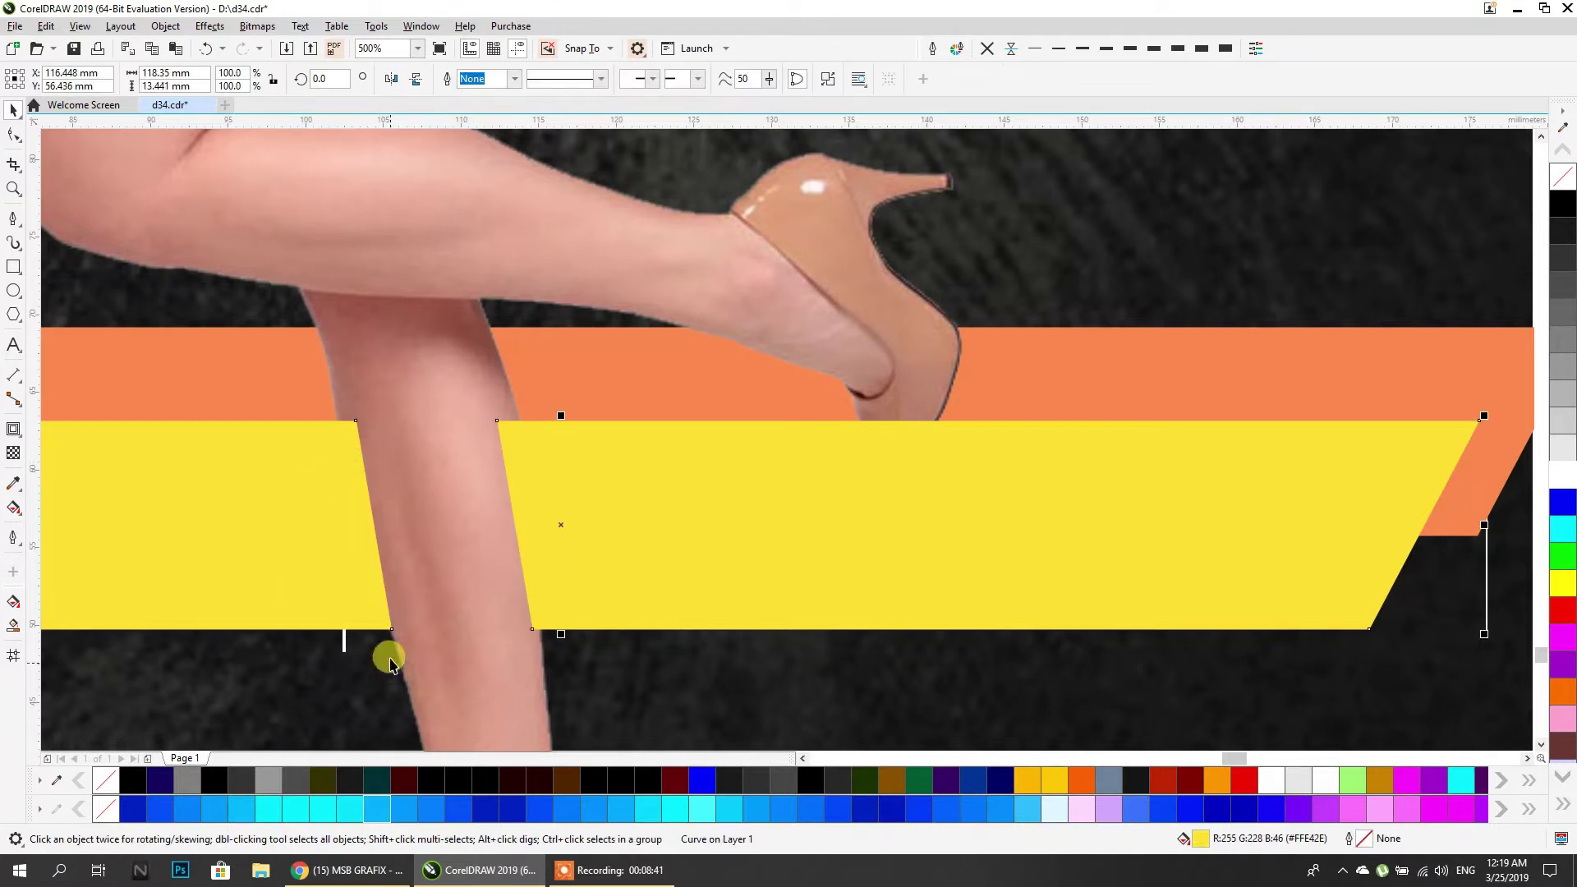
{"action": "left_click", "coordinate": [12, 137]}
{"action": "left_click_drag", "start_coordinate": [265, 497], "coordinate": [317, 461]}
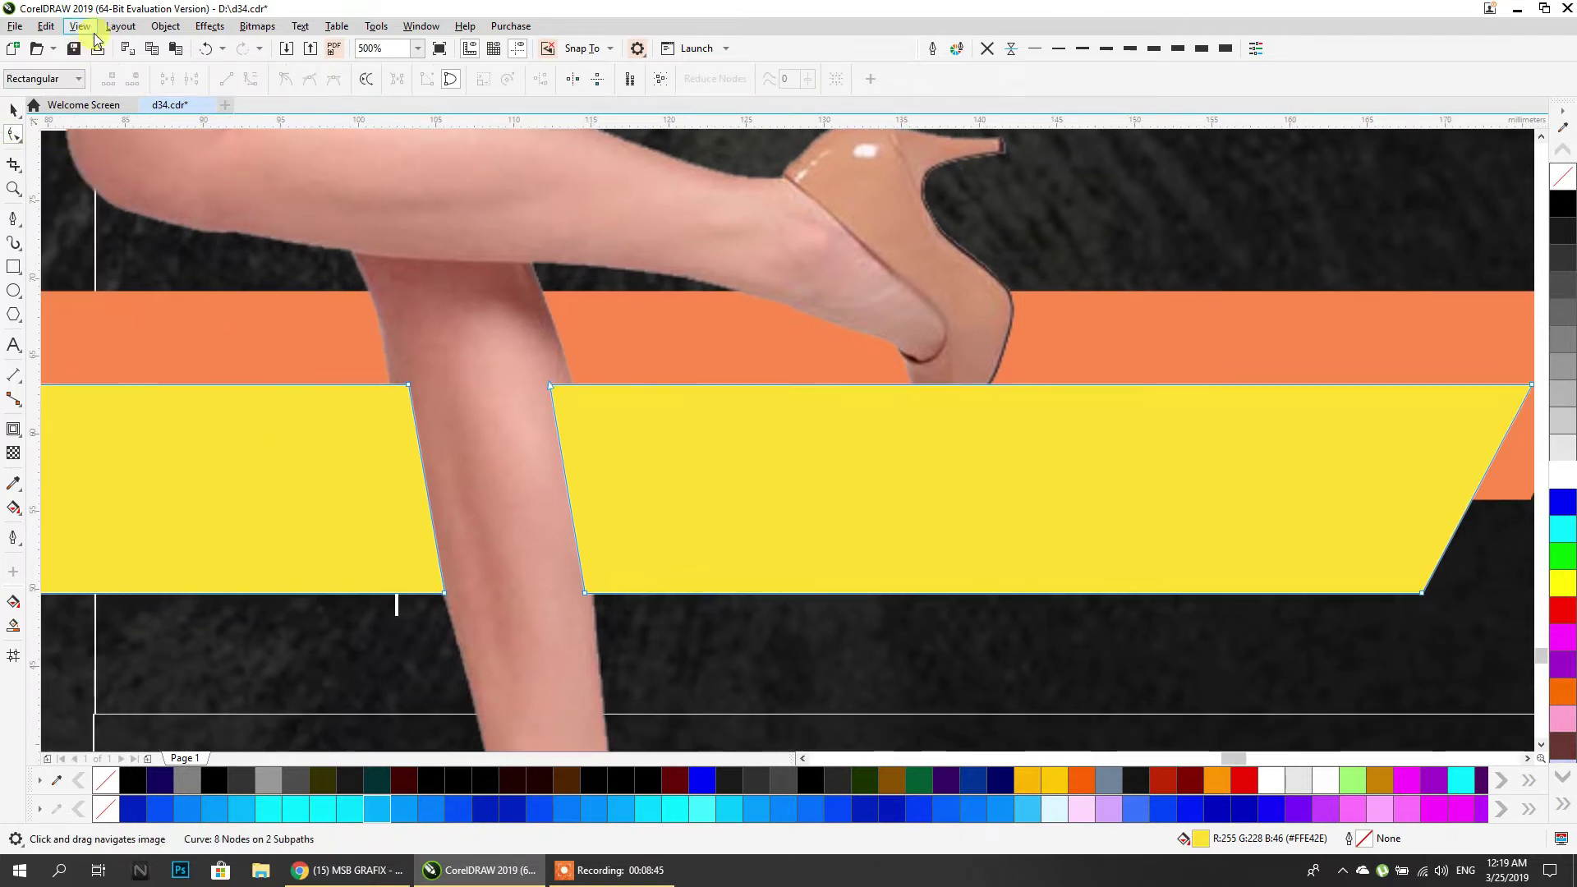
{"action": "left_click", "coordinate": [93, 31]}
{"action": "left_click", "coordinate": [123, 43]}
{"action": "scroll", "coordinate": [403, 447], "scroll_direction": "up", "scroll_amount": 2}
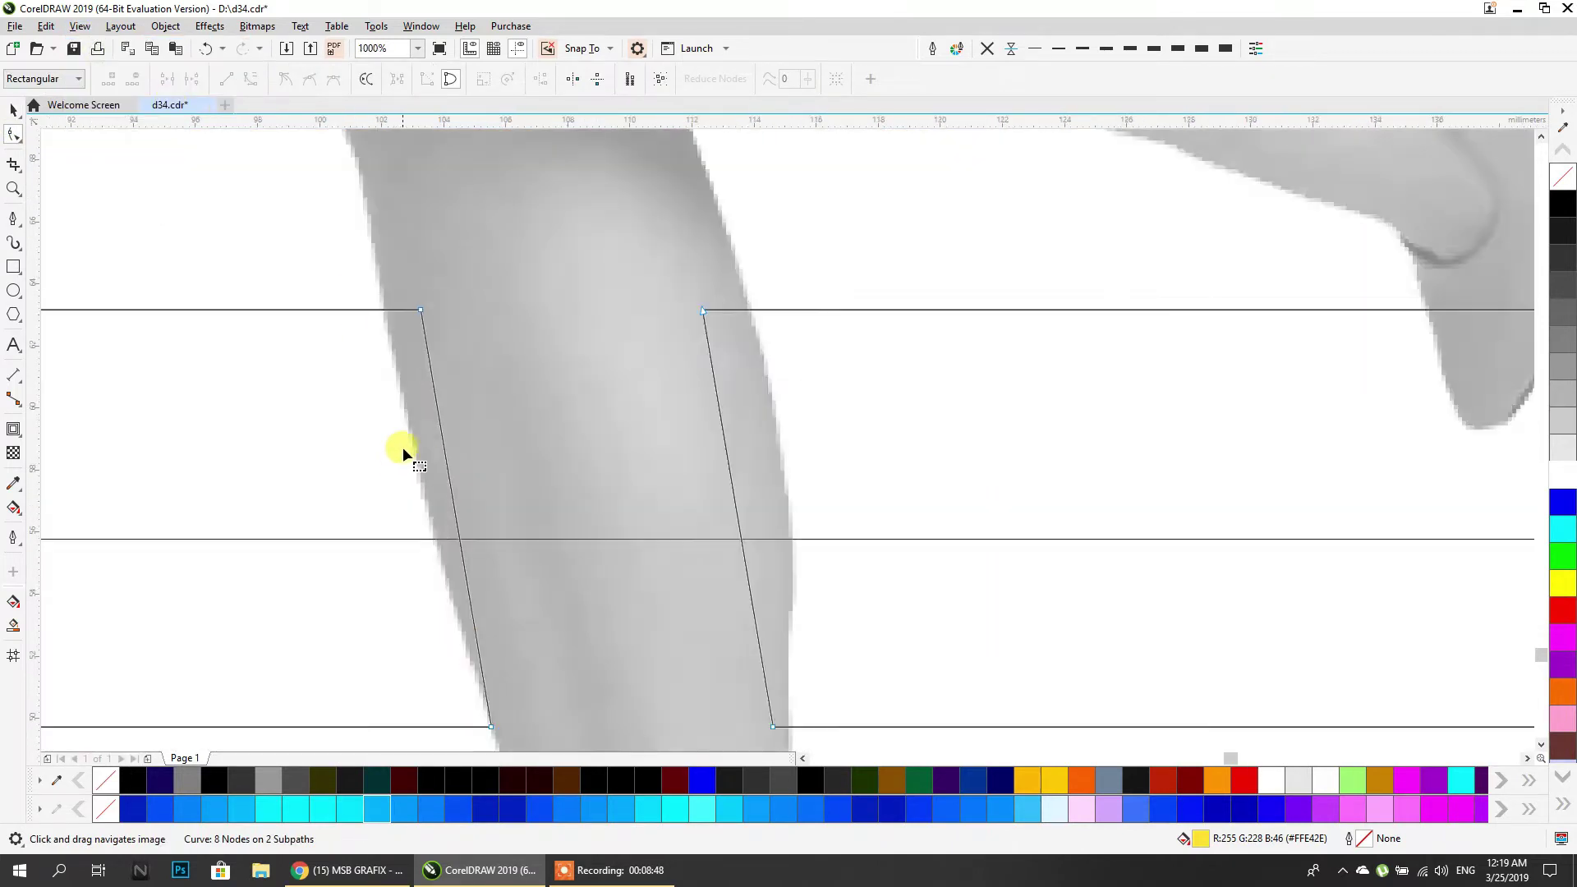
{"action": "scroll", "coordinate": [402, 447], "scroll_direction": "up", "scroll_amount": 2}
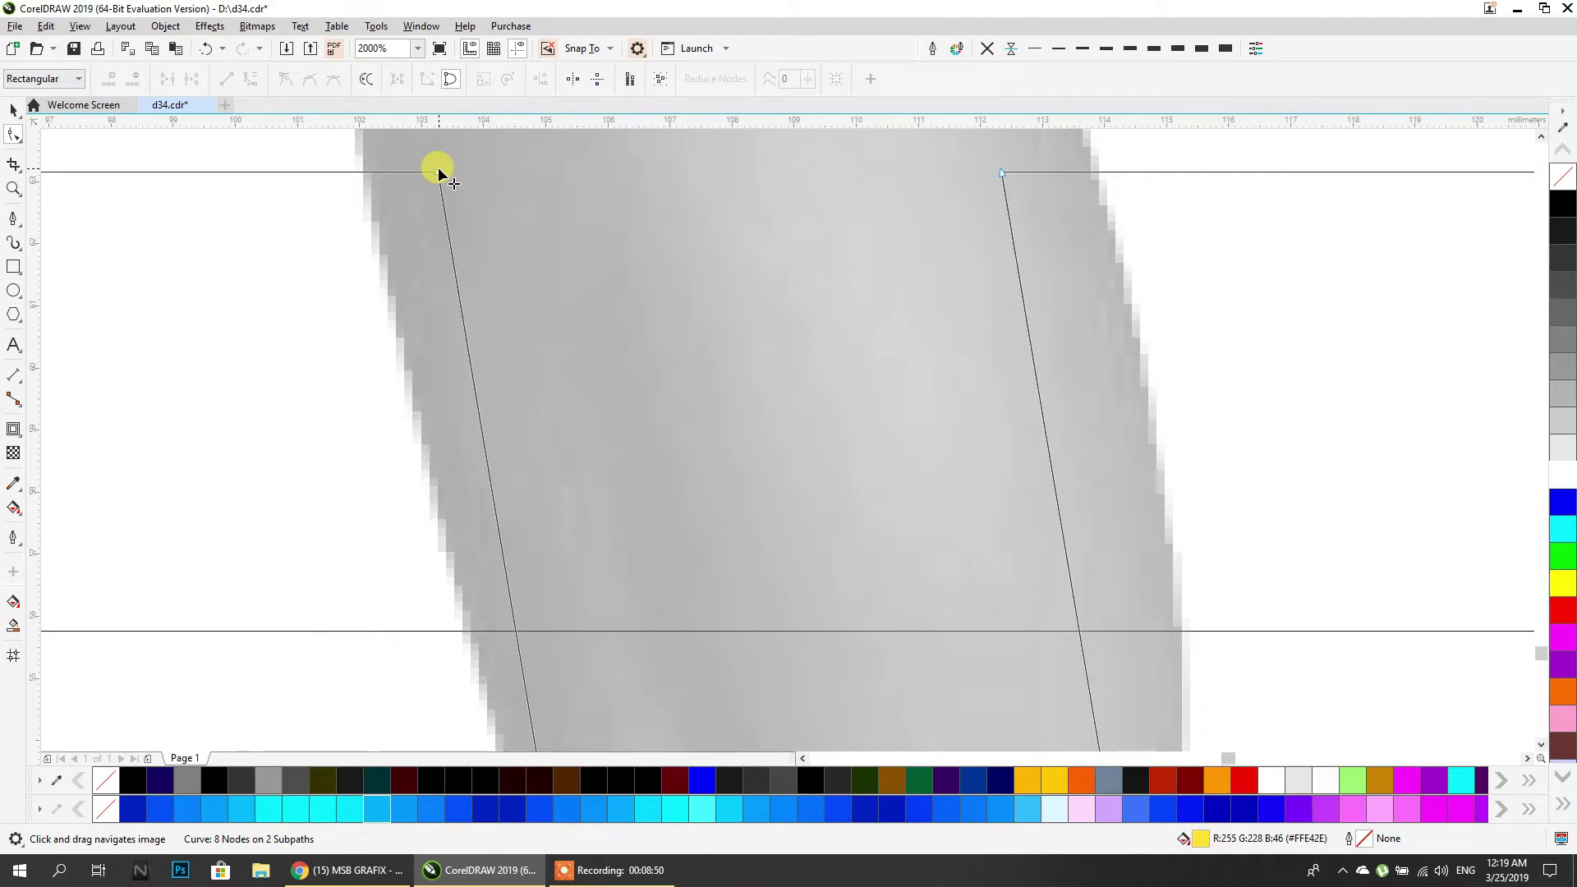
{"action": "left_click_drag", "start_coordinate": [437, 175], "coordinate": [364, 172]}
Convert the left side of the gap to a curve and bend it along the leg's left edge.
{"action": "scroll", "coordinate": [490, 475], "scroll_direction": "down", "scroll_amount": 3}
{"action": "scroll", "coordinate": [462, 352], "scroll_direction": "up", "scroll_amount": 4}
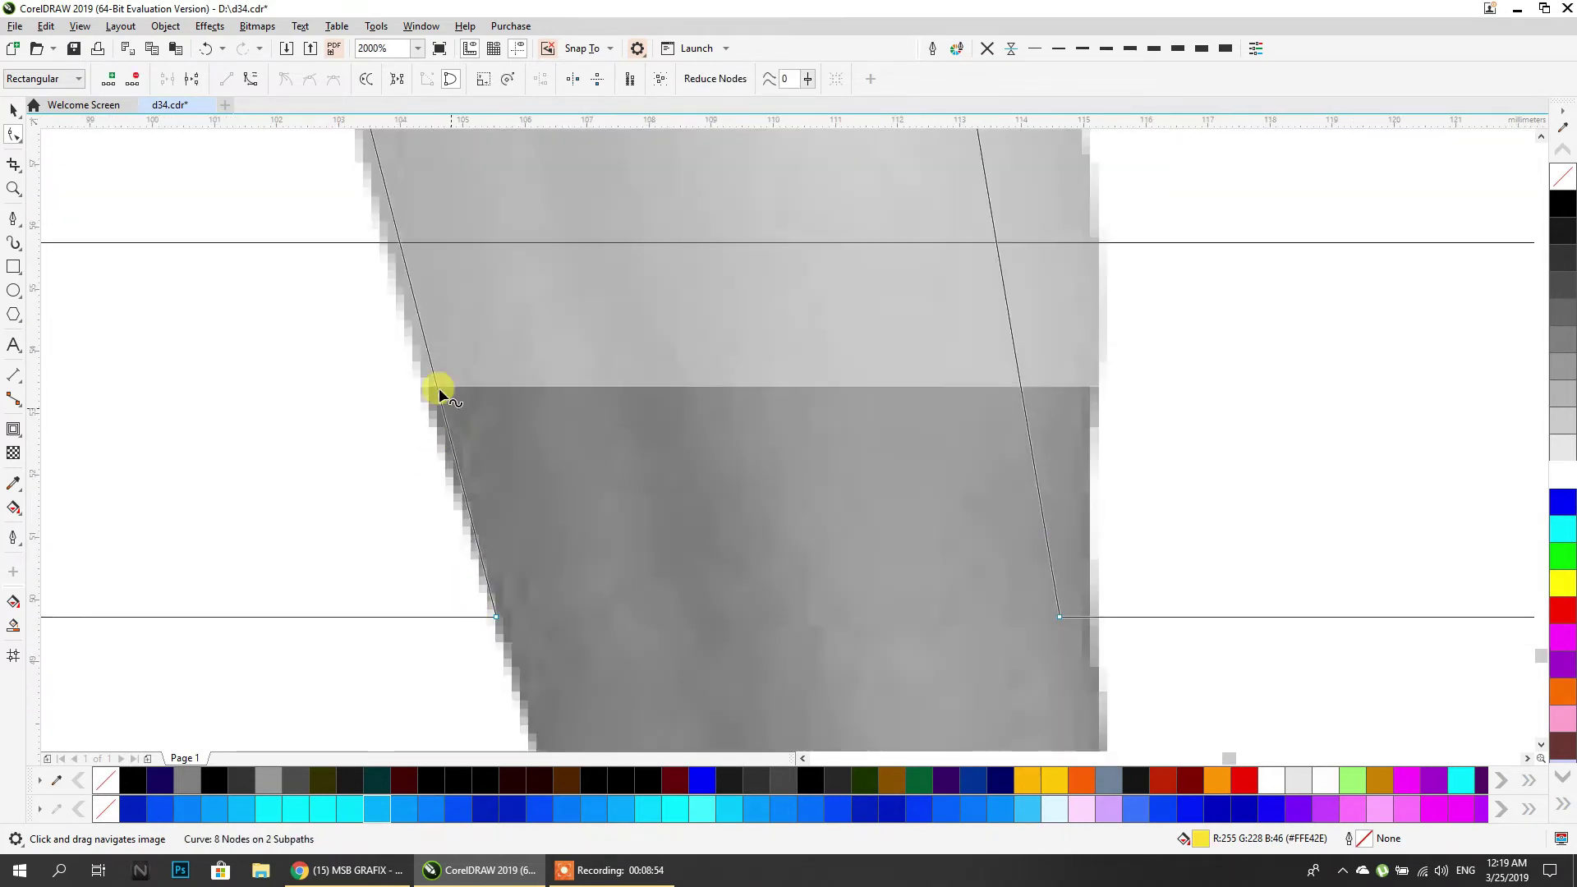
{"action": "left_click", "coordinate": [415, 299]}
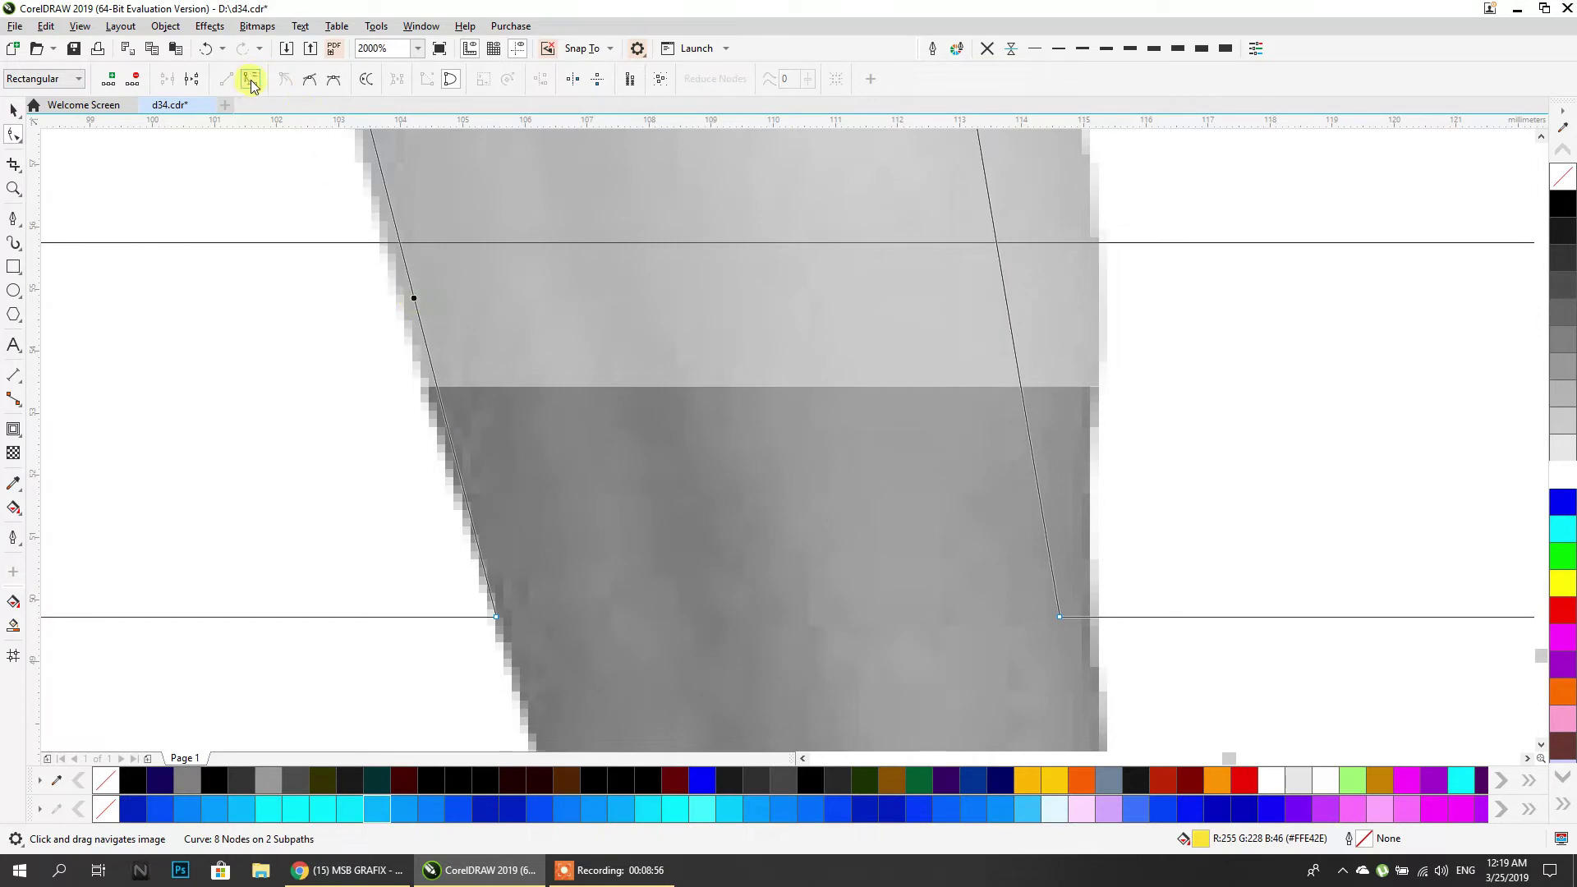
{"action": "left_click", "coordinate": [250, 79]}
{"action": "left_click", "coordinate": [417, 274]}
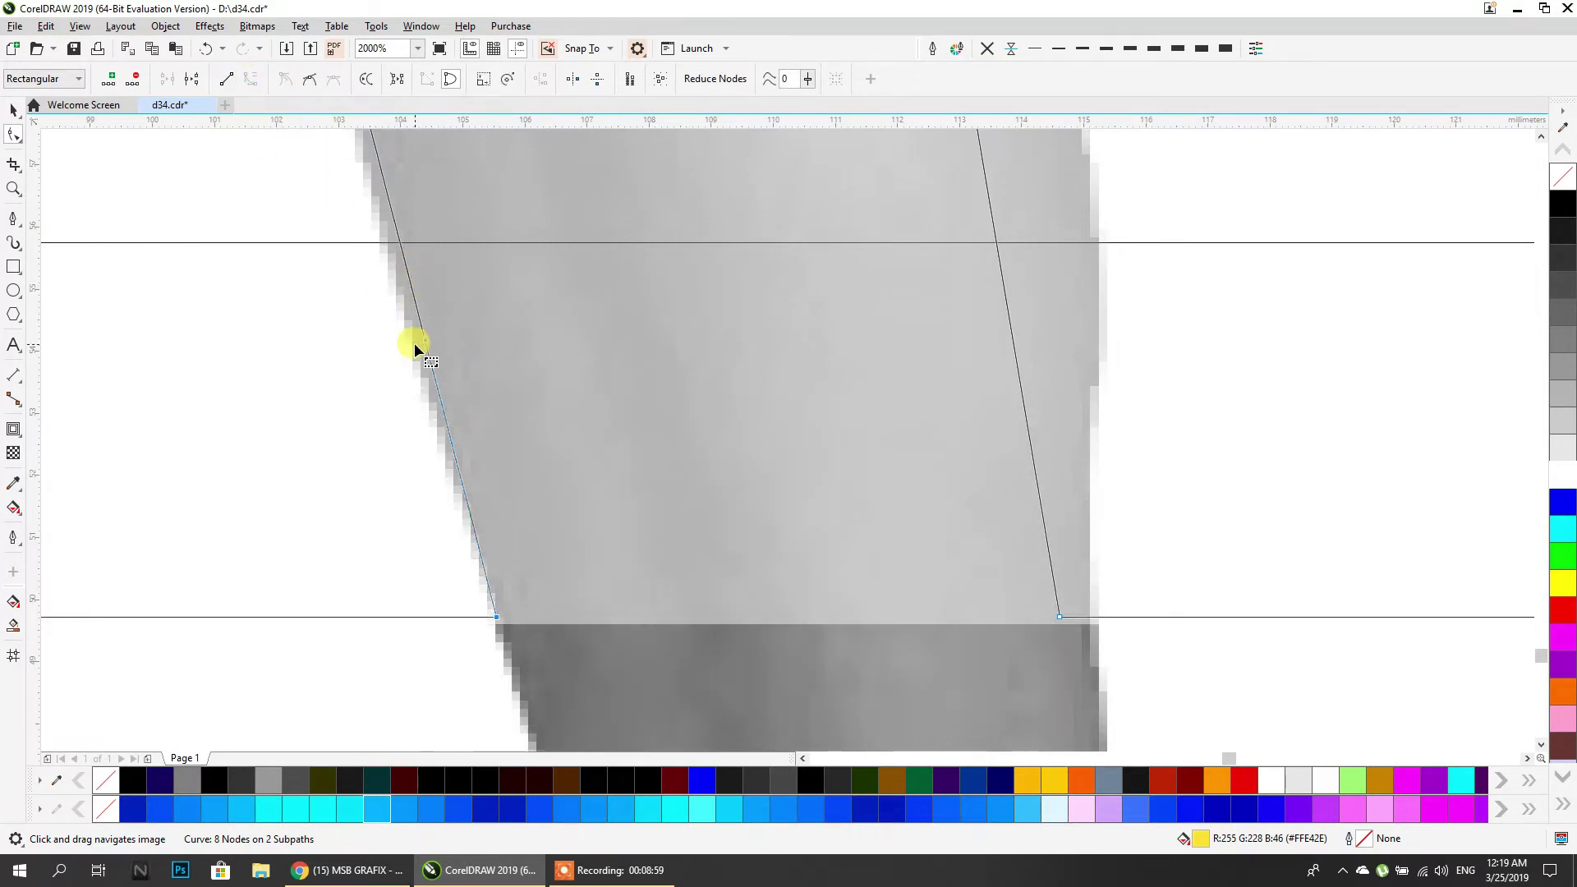
{"action": "left_click_drag", "start_coordinate": [405, 272], "coordinate": [403, 294]}
Move the gap's upper-right node onto the leg's right edge and curve that side to follow the calf.
{"action": "scroll", "coordinate": [398, 343], "scroll_direction": "down", "scroll_amount": 1}
{"action": "scroll", "coordinate": [393, 351], "scroll_direction": "down", "scroll_amount": 1}
{"action": "left_click_drag", "start_coordinate": [394, 394], "coordinate": [359, 573]}
{"action": "scroll", "coordinate": [496, 496], "scroll_direction": "up", "scroll_amount": 1}
{"action": "left_click_drag", "start_coordinate": [496, 493], "coordinate": [438, 480]}
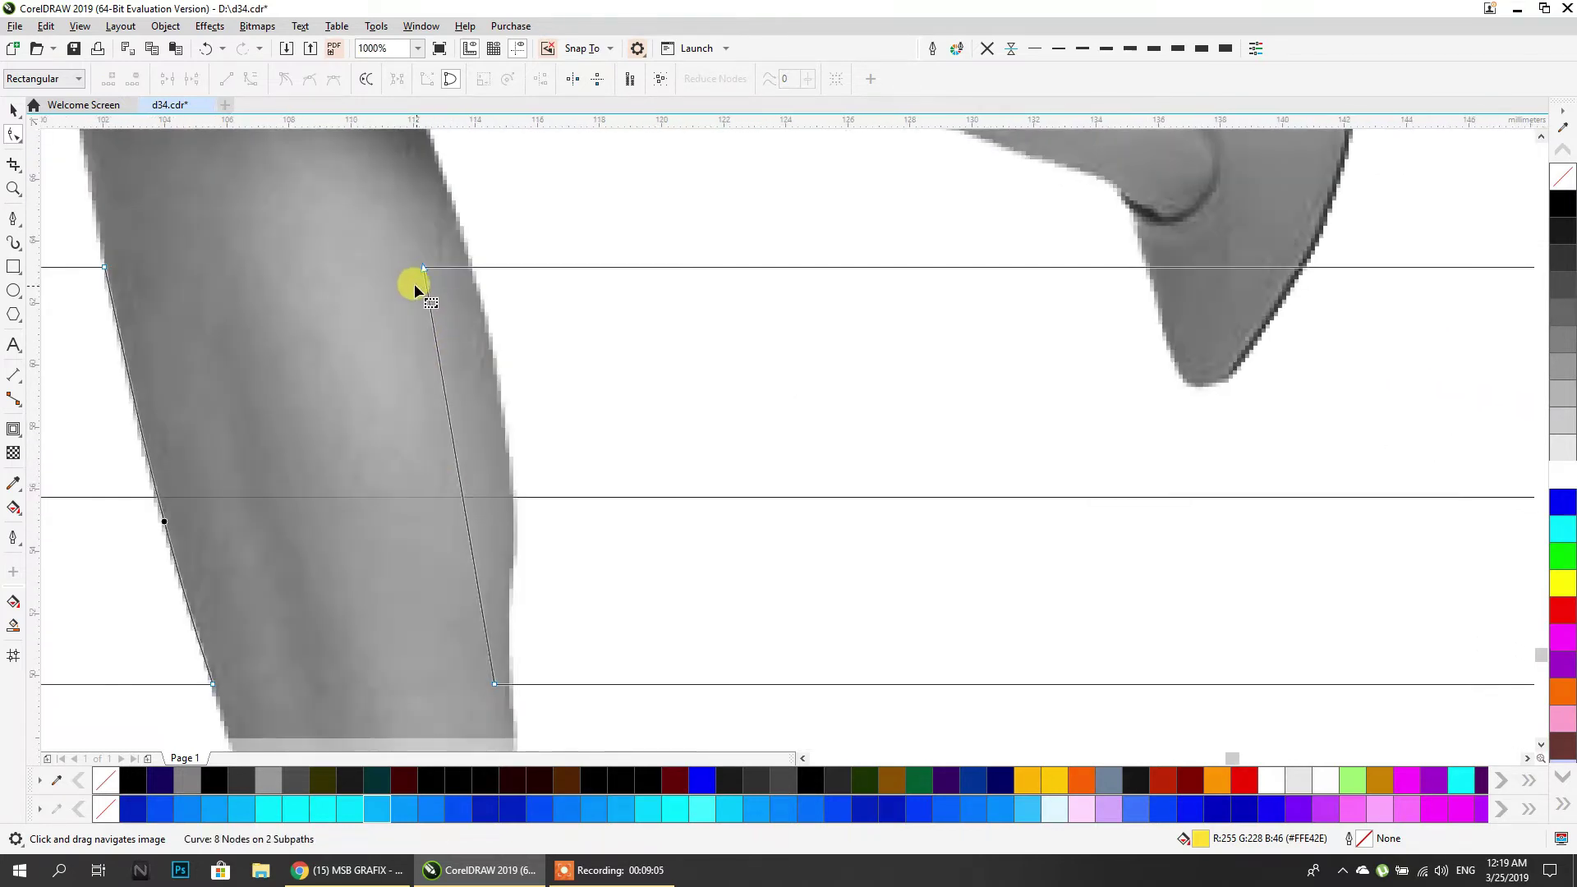
{"action": "left_click_drag", "start_coordinate": [422, 268], "coordinate": [472, 269]}
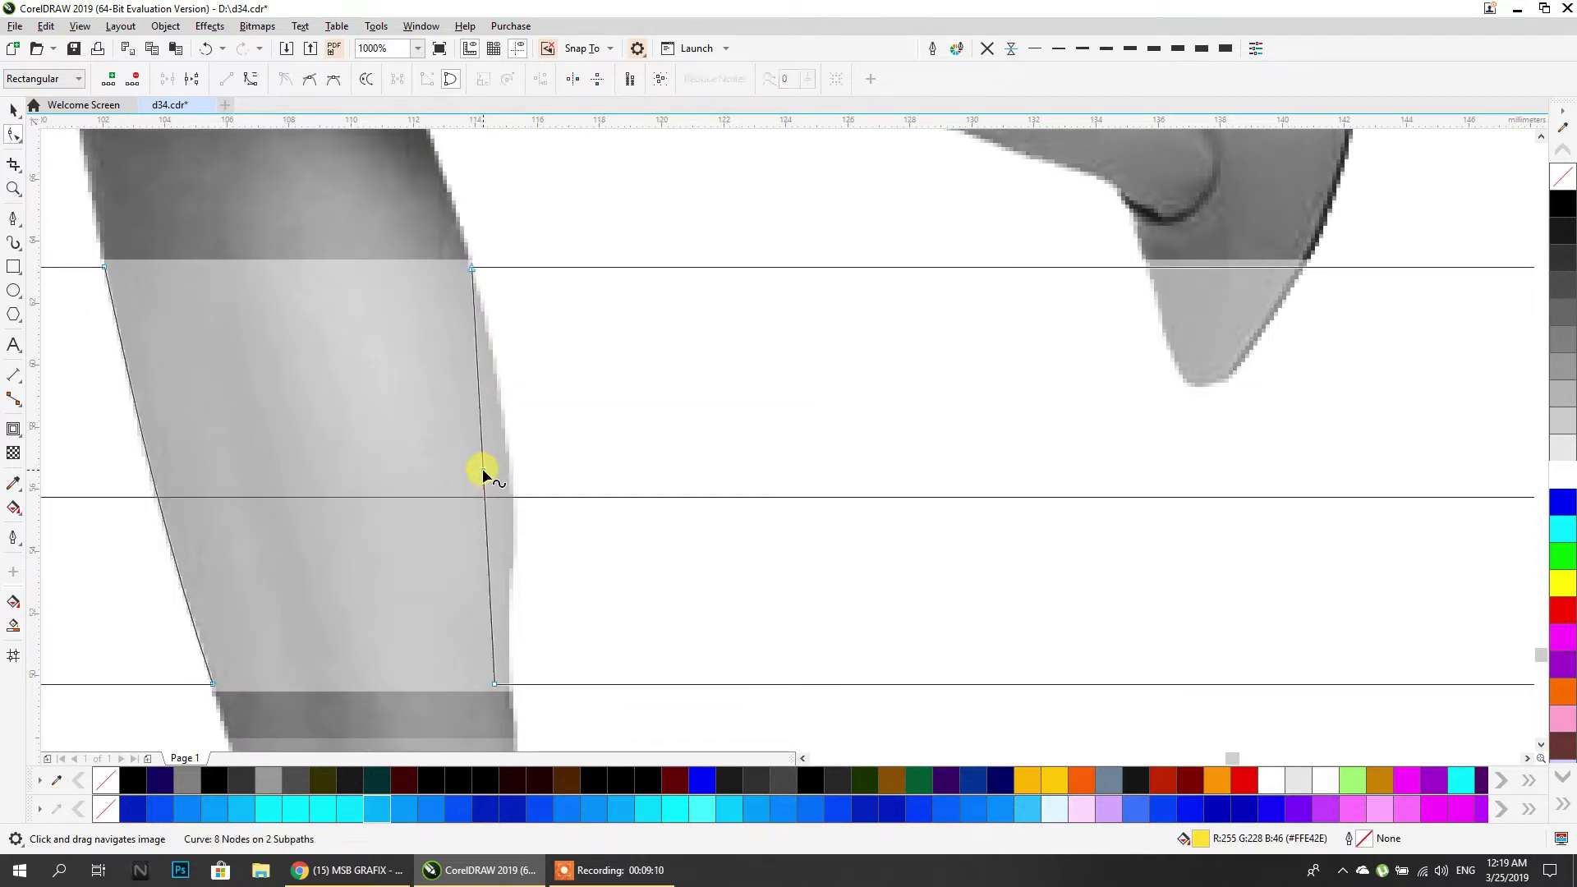
{"action": "left_click_drag", "start_coordinate": [482, 469], "coordinate": [513, 507]}
{"action": "left_click", "coordinate": [250, 82]}
{"action": "double_click", "coordinate": [510, 505]}
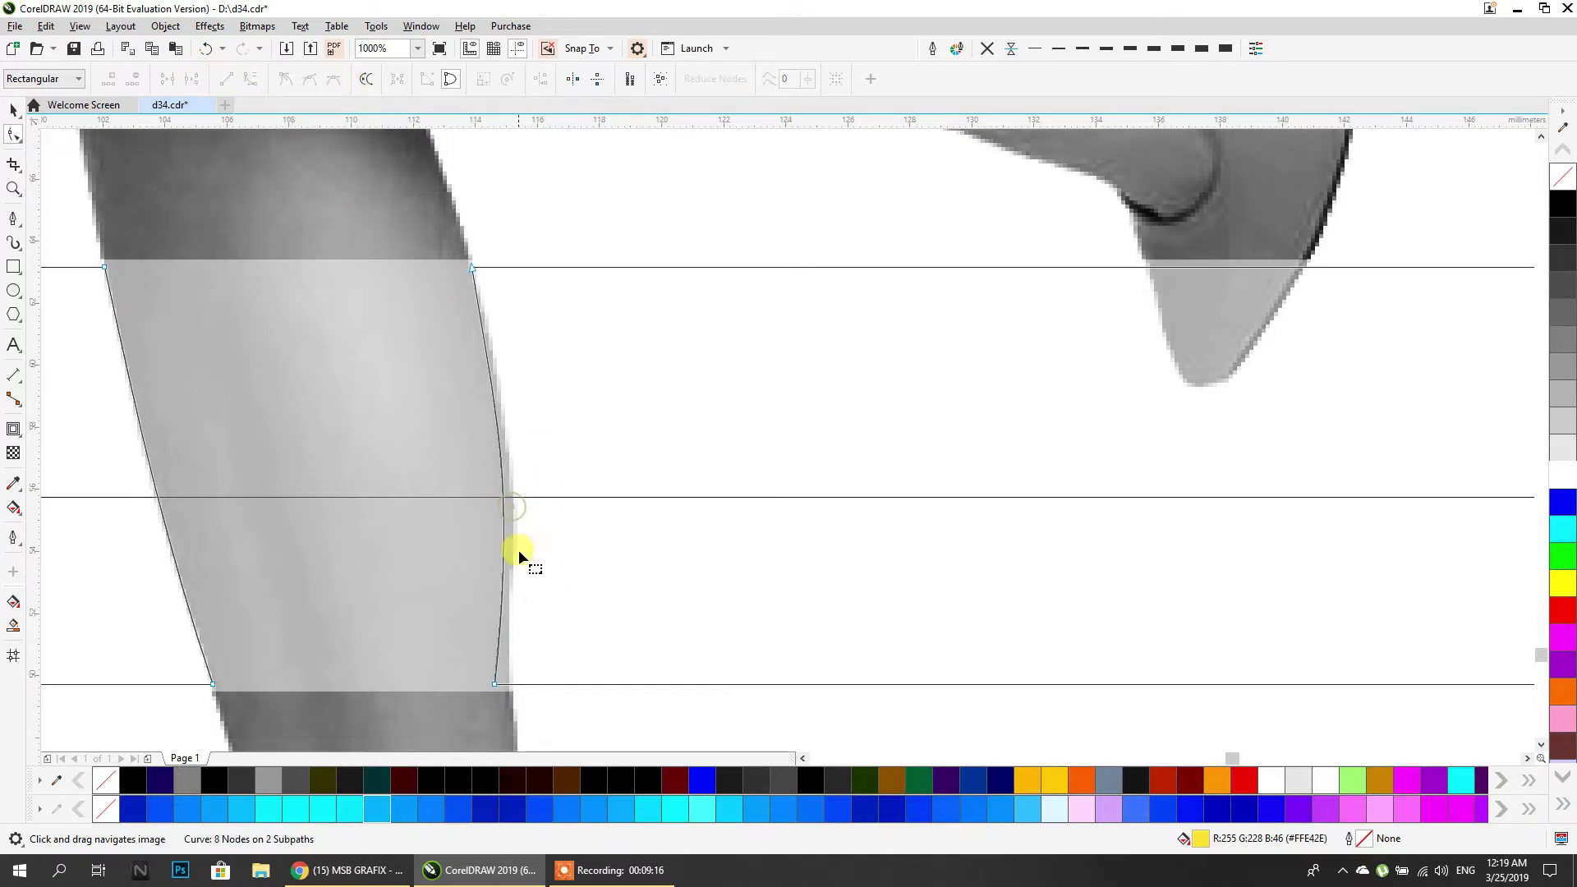
Move the gap's lower-right node outward onto the leg's right edge.
{"action": "scroll", "coordinate": [501, 691], "scroll_direction": "up", "scroll_amount": 3}
{"action": "left_click_drag", "start_coordinate": [472, 659], "coordinate": [516, 659]}
{"action": "scroll", "coordinate": [508, 575], "scroll_direction": "down", "scroll_amount": 1}
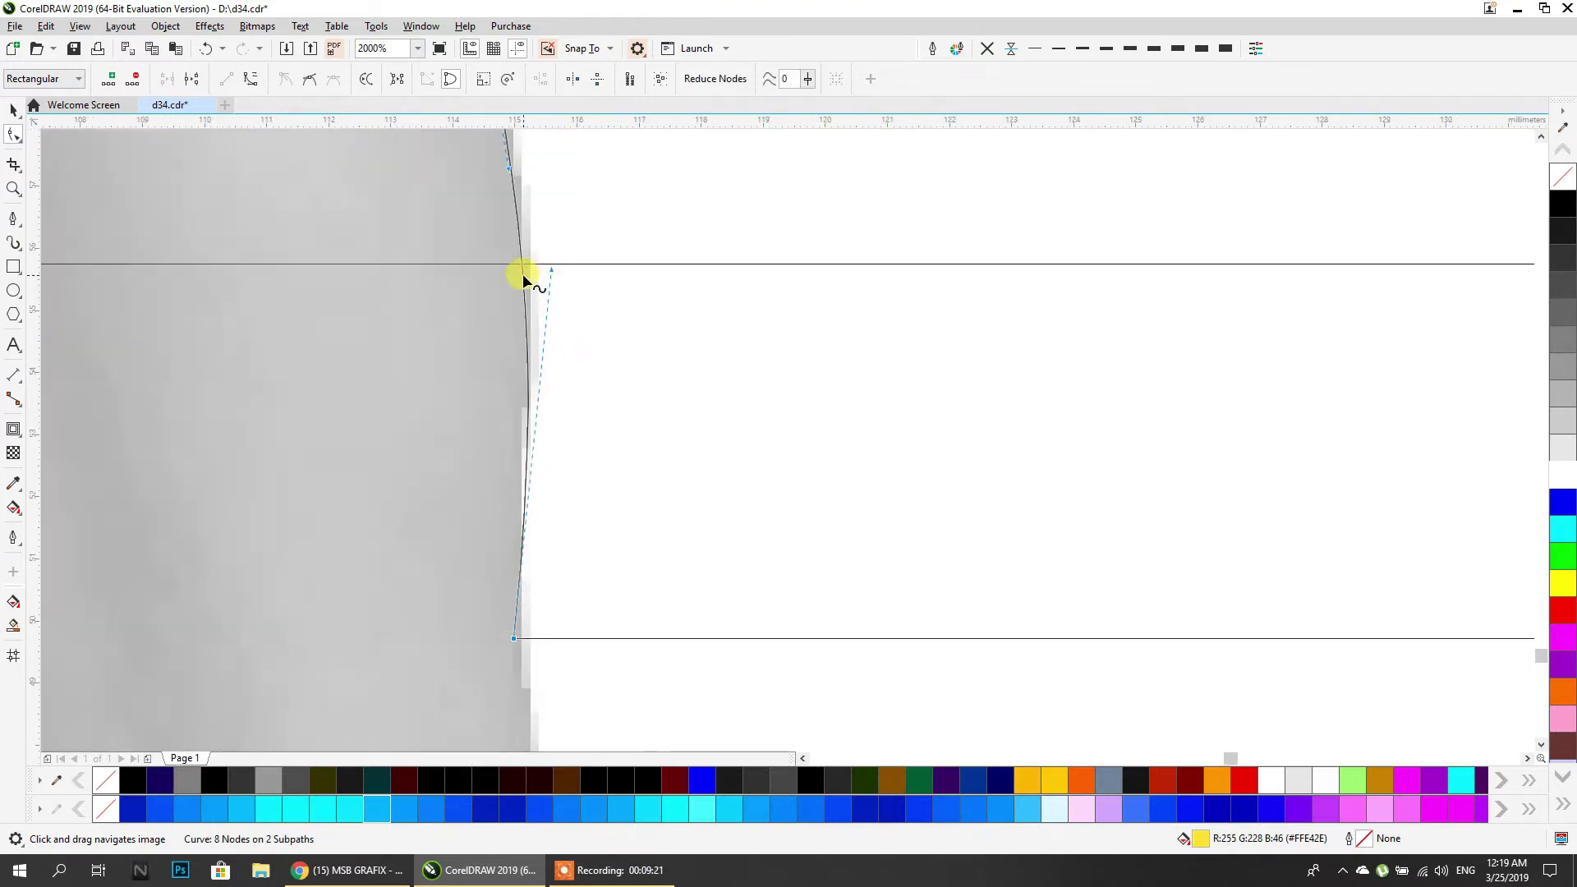
Try to reposition the gap's upper-right node on the leg's edge, and undo the move.
{"action": "scroll", "coordinate": [533, 287], "scroll_direction": "down", "scroll_amount": 2}
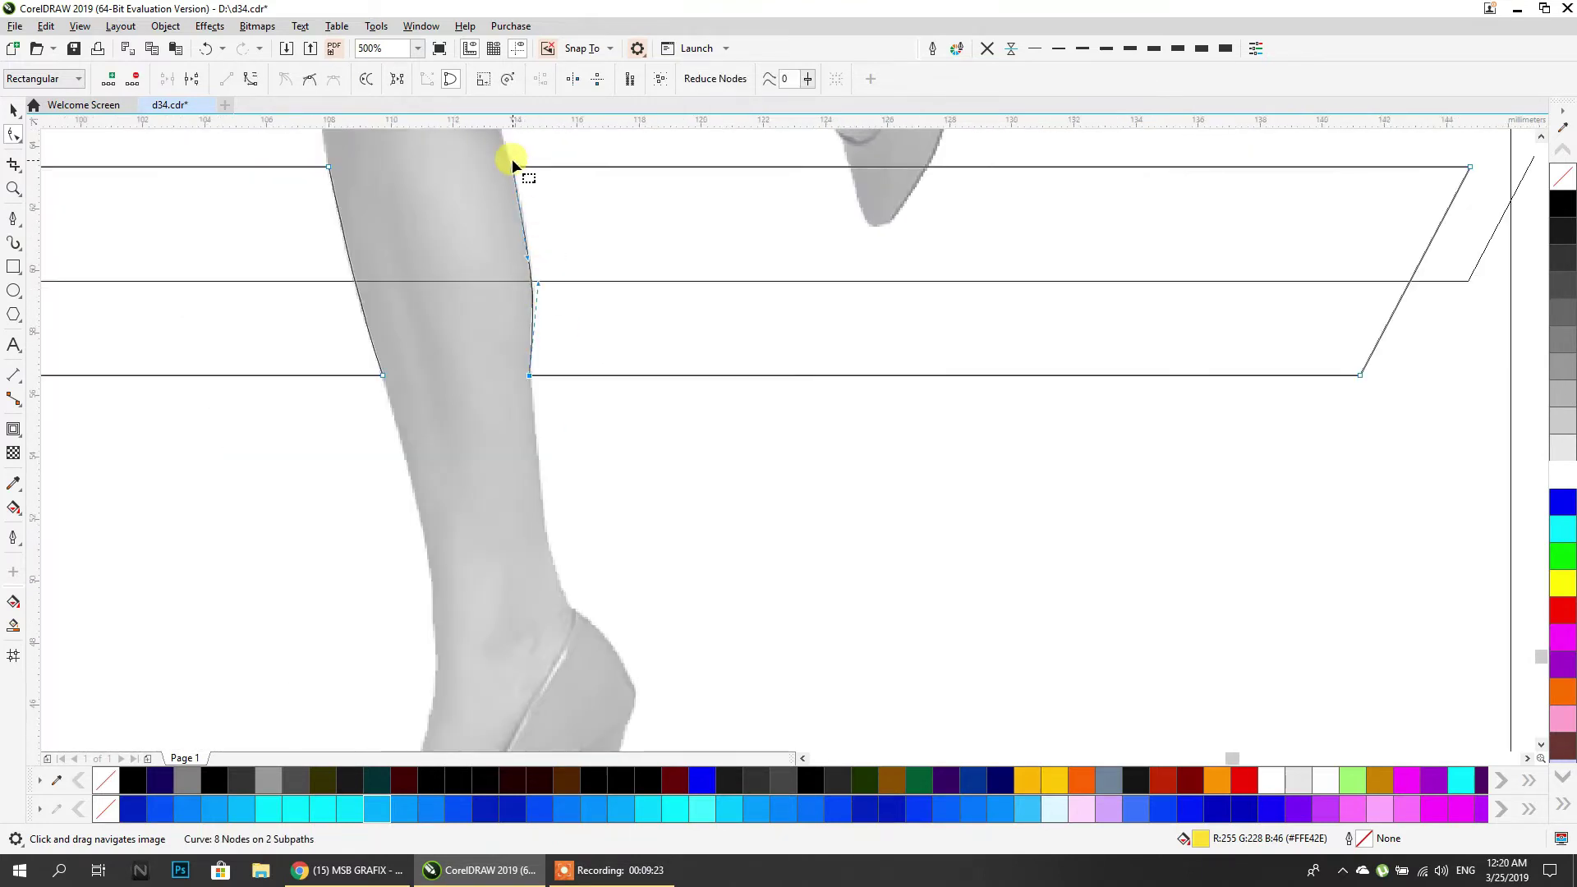
{"action": "scroll", "coordinate": [511, 159], "scroll_direction": "up", "scroll_amount": 4}
{"action": "left_click_drag", "start_coordinate": [506, 261], "coordinate": [467, 248]}
{"action": "key", "text": "ctrl+z"}
{"action": "scroll", "coordinate": [515, 260], "scroll_direction": "up", "scroll_amount": 2}
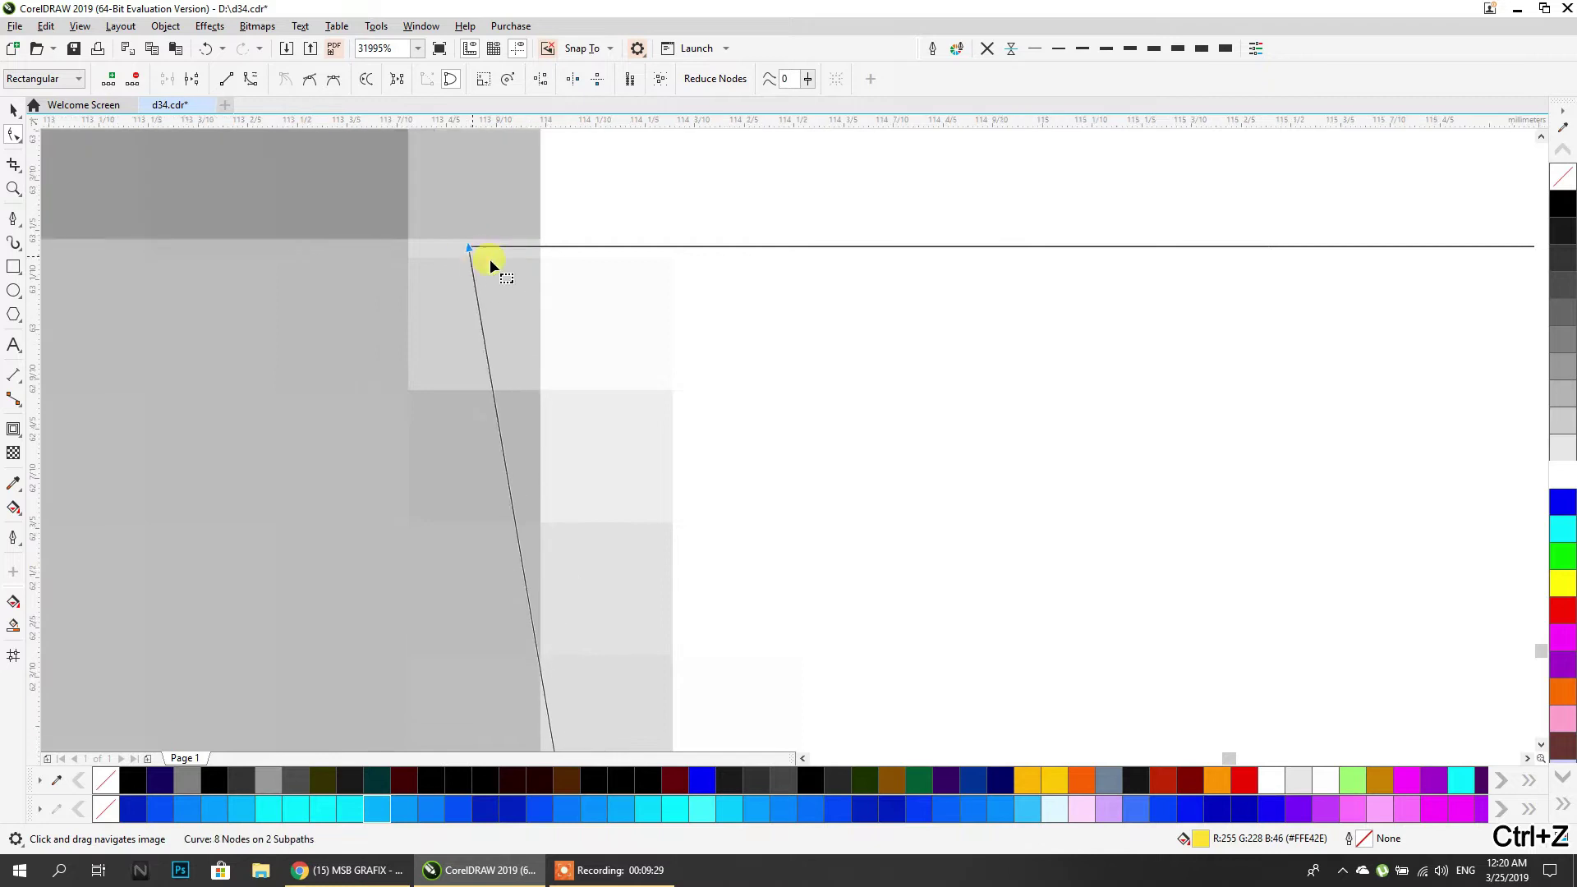
Add nodes where the yellow banner's upper edge crosses the shoe's sides, and pull the edge between them down to the toe tip.
{"action": "scroll", "coordinate": [509, 259], "scroll_direction": "down", "scroll_amount": 5}
{"action": "left_click_drag", "start_coordinate": [609, 263], "coordinate": [82, 373]}
{"action": "left_click_drag", "start_coordinate": [464, 346], "coordinate": [79, 414]}
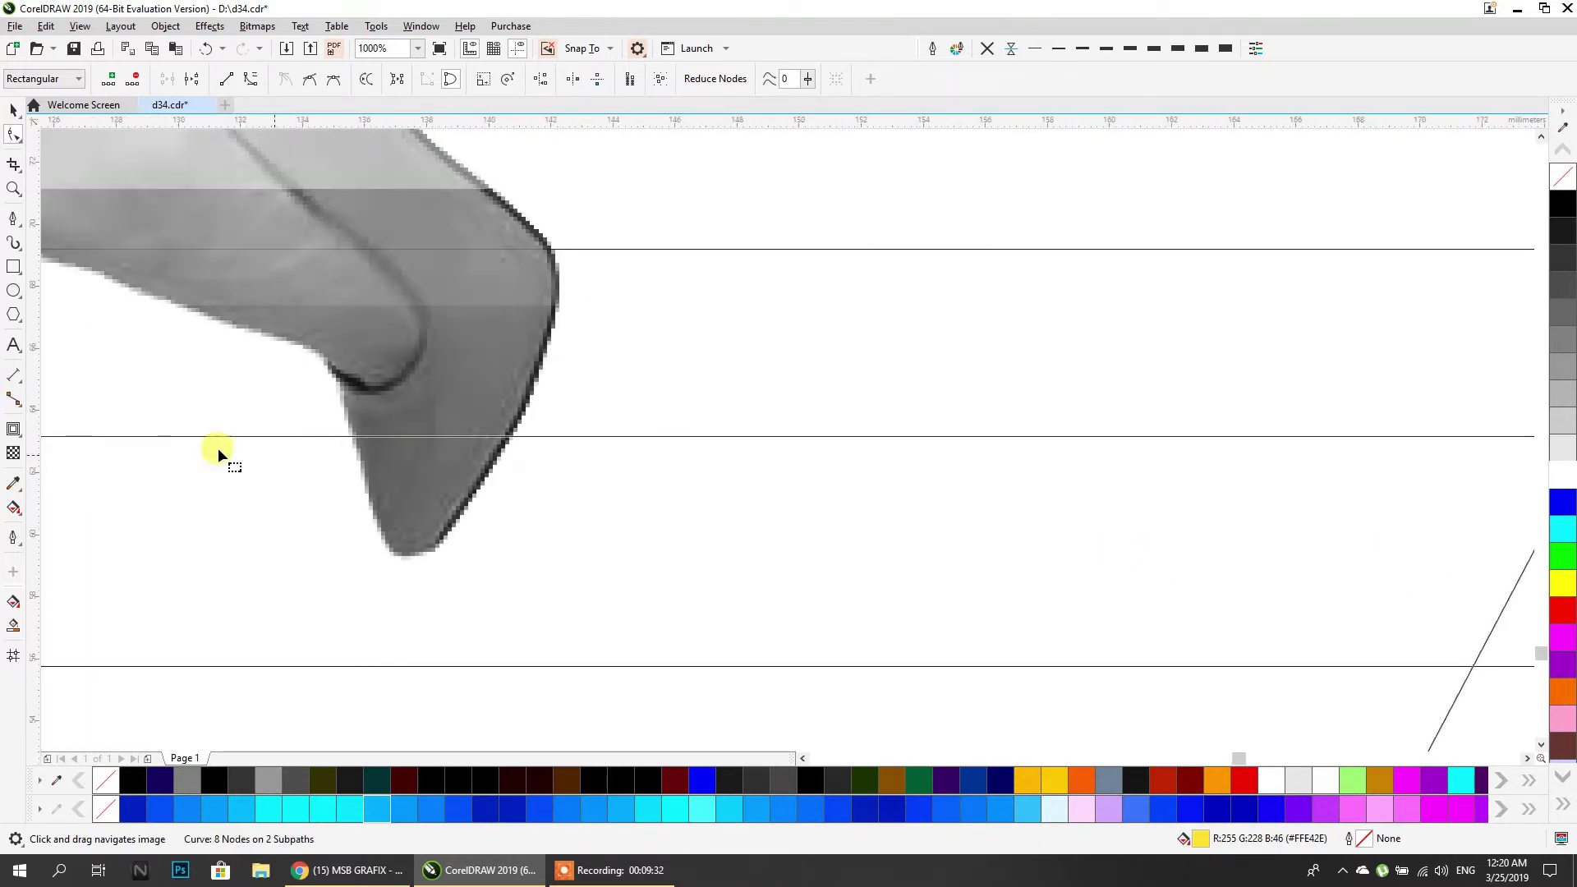
{"action": "double_click", "coordinate": [348, 436]}
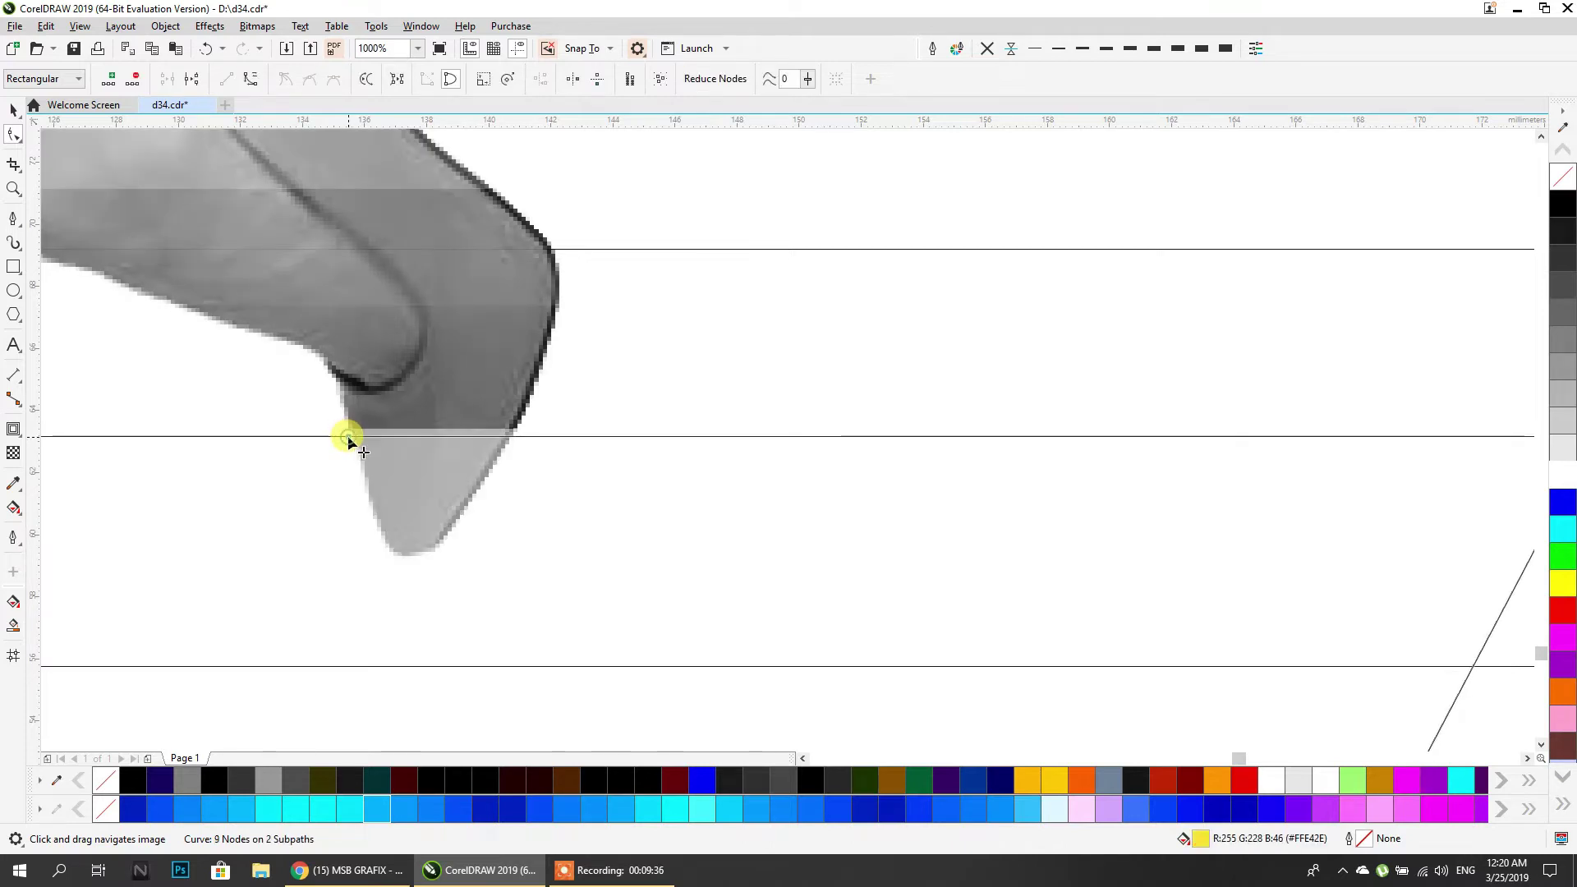
{"action": "double_click", "coordinate": [510, 435]}
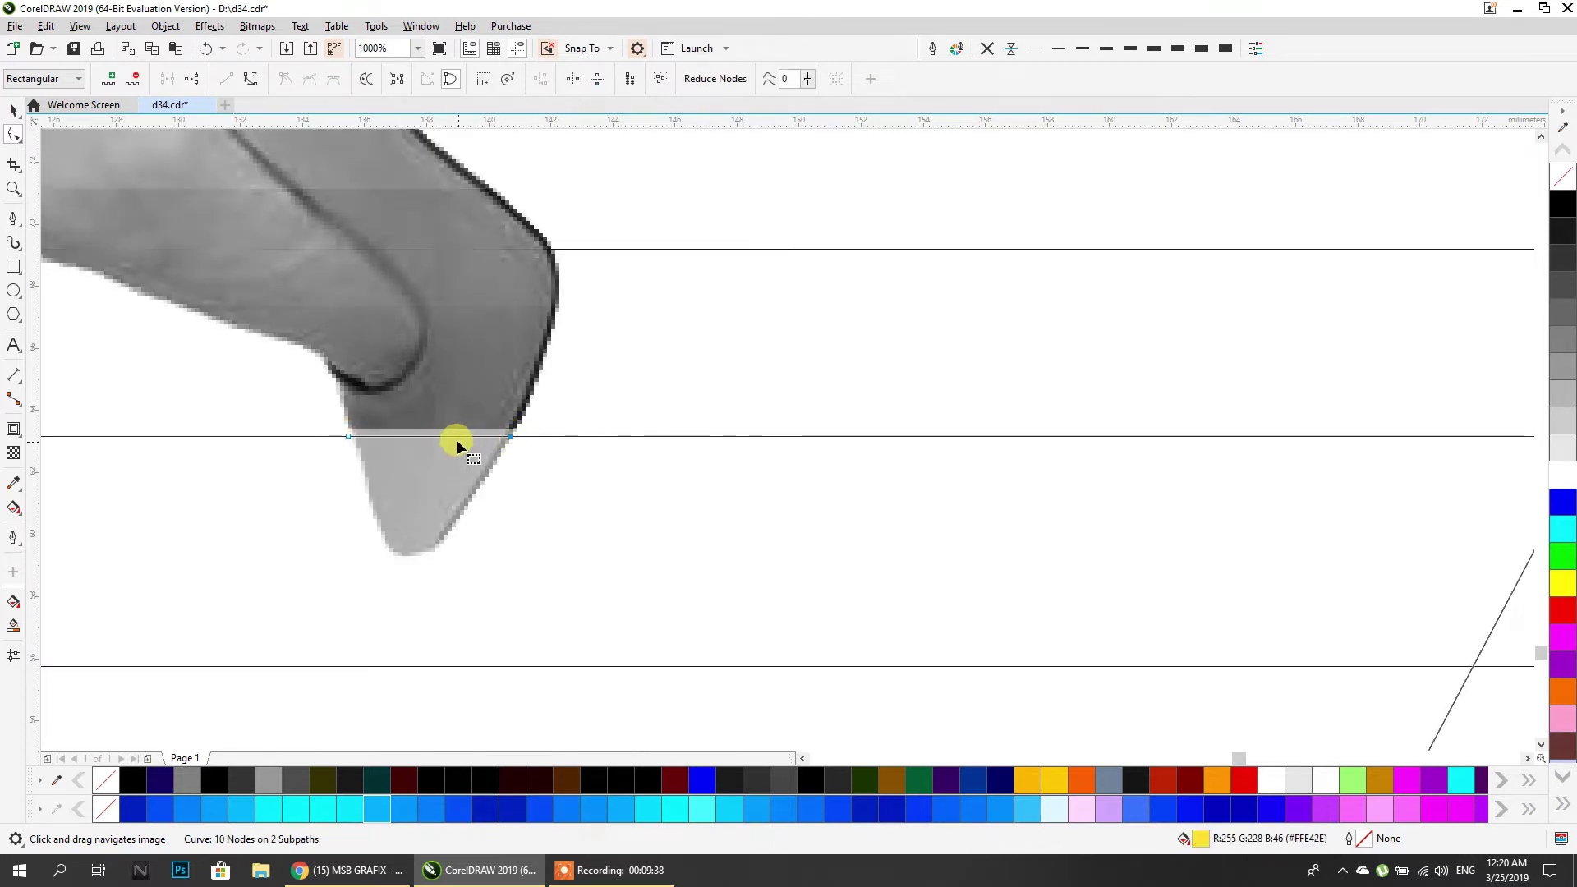
{"action": "left_click", "coordinate": [429, 434]}
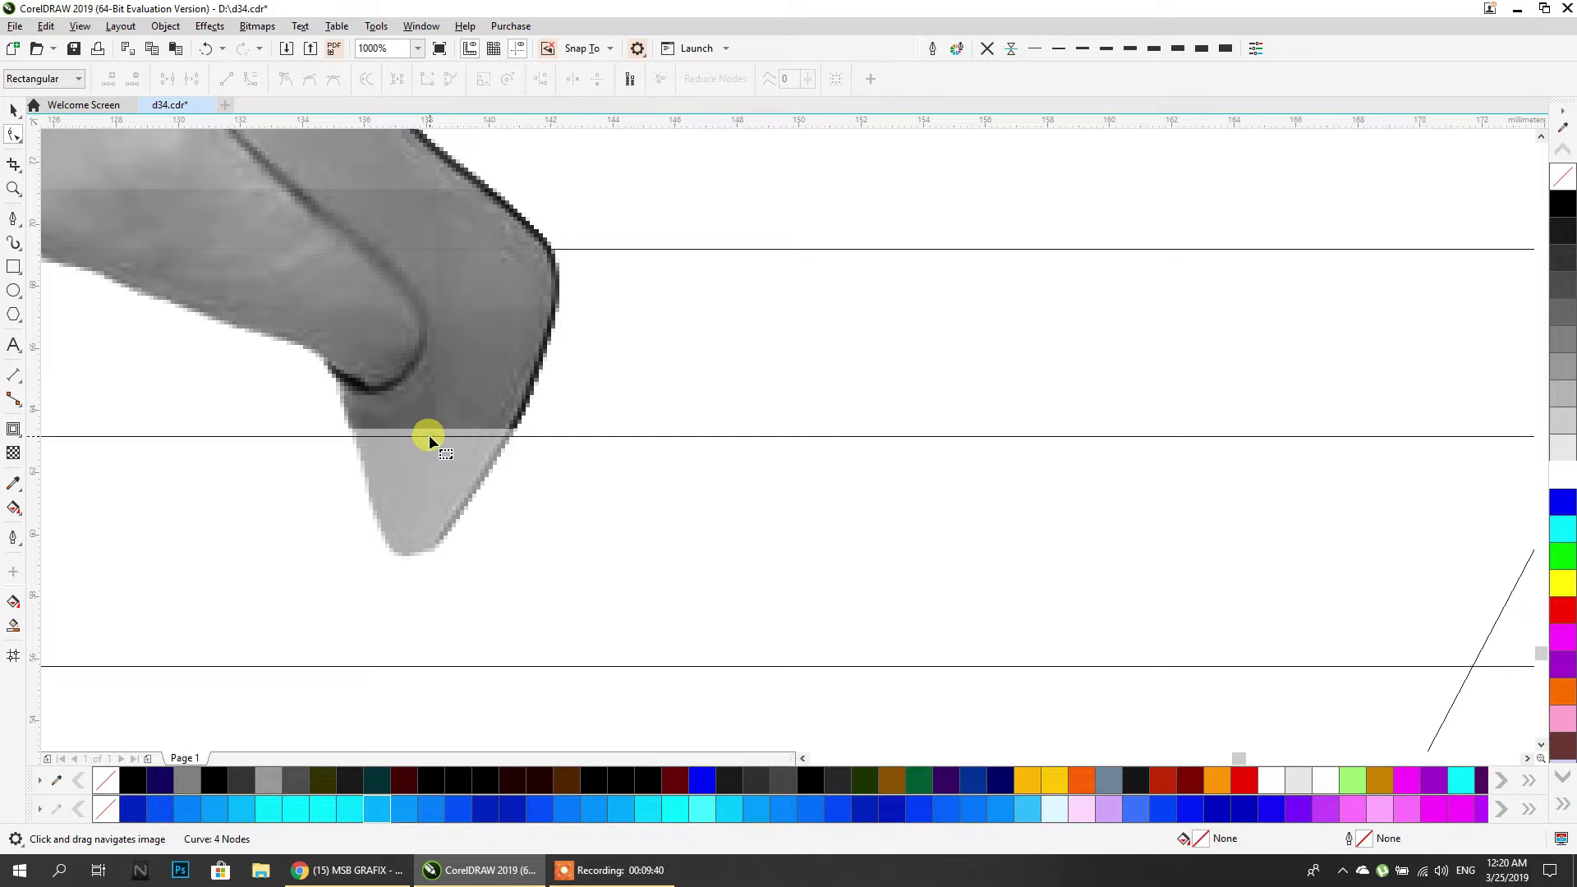
{"action": "left_click_drag", "start_coordinate": [428, 437], "coordinate": [408, 555]}
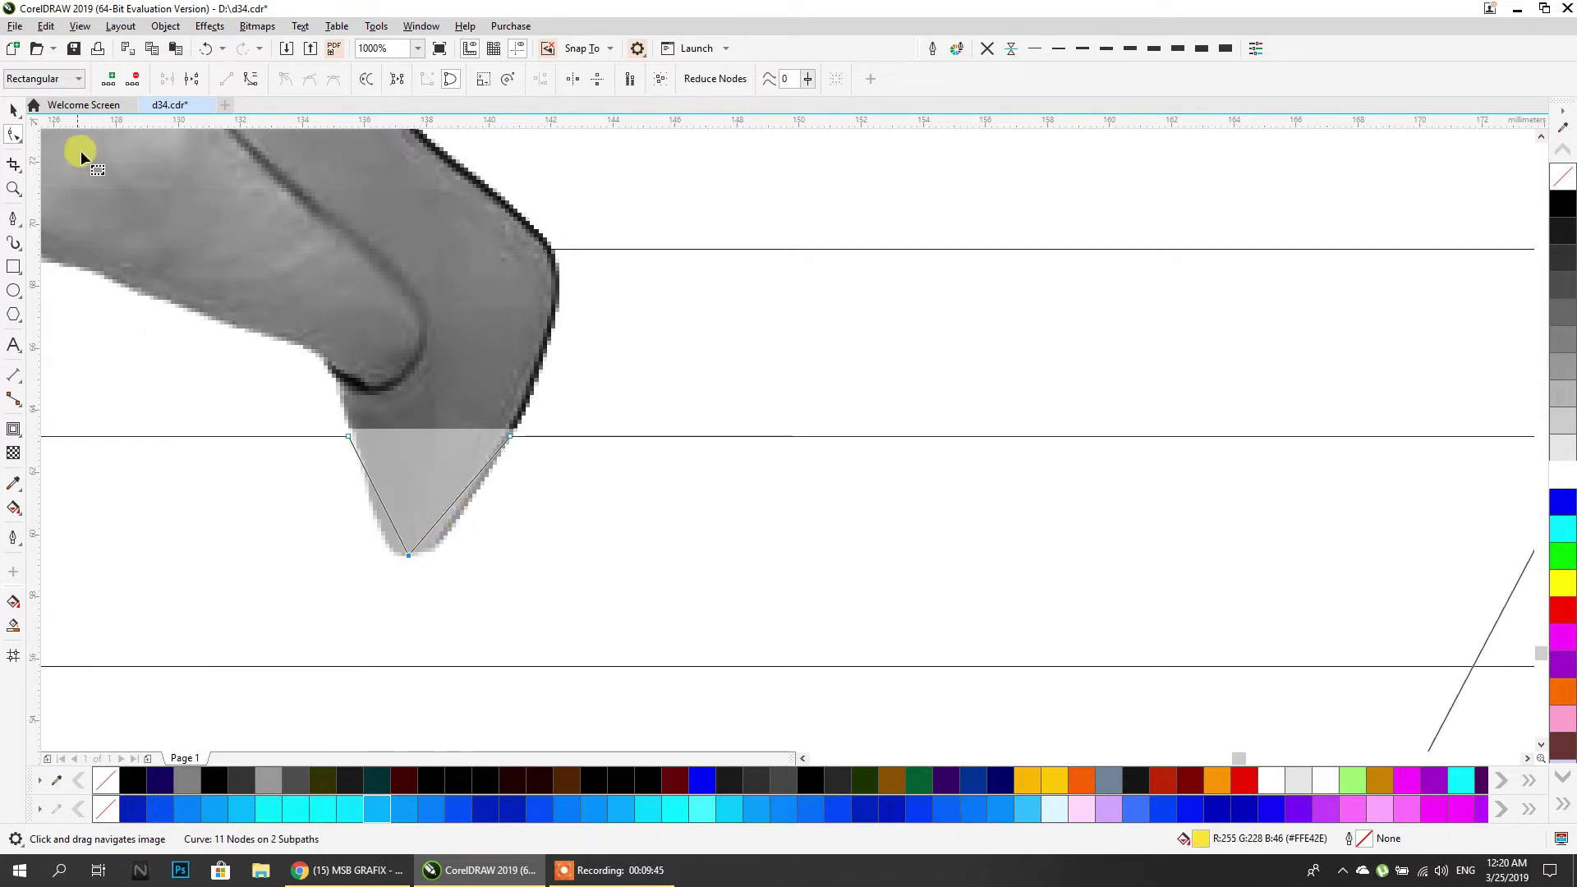
Convert both sides of the toe notch to curves and bend them along the outline of the shoe.
{"action": "left_click", "coordinate": [249, 79]}
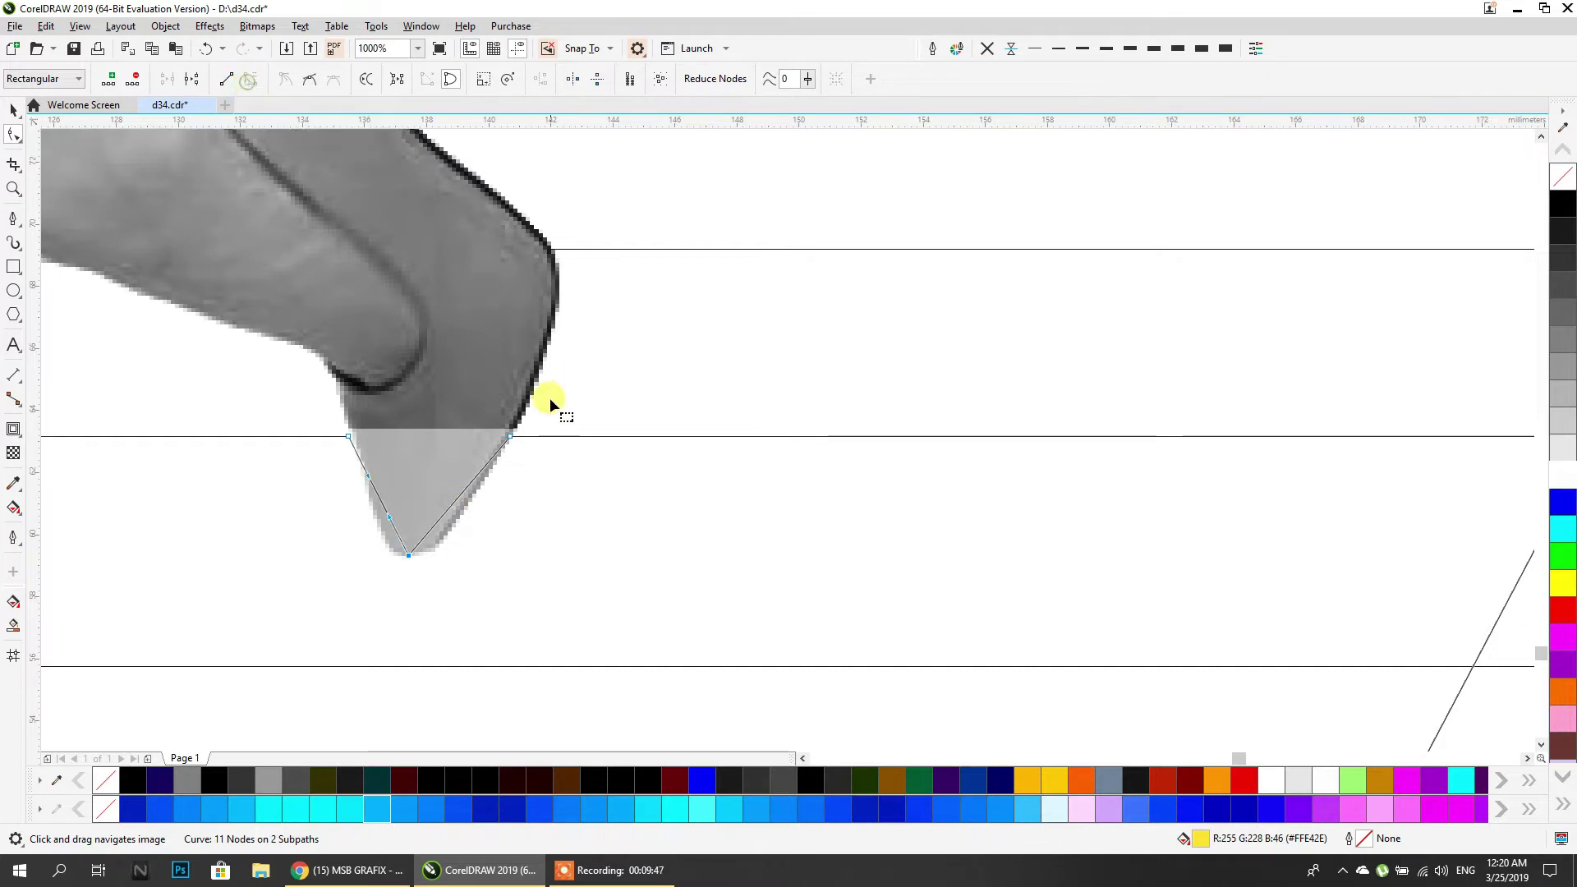
{"action": "left_click", "coordinate": [450, 506]}
{"action": "left_click", "coordinate": [250, 80]}
{"action": "left_click", "coordinate": [405, 556]}
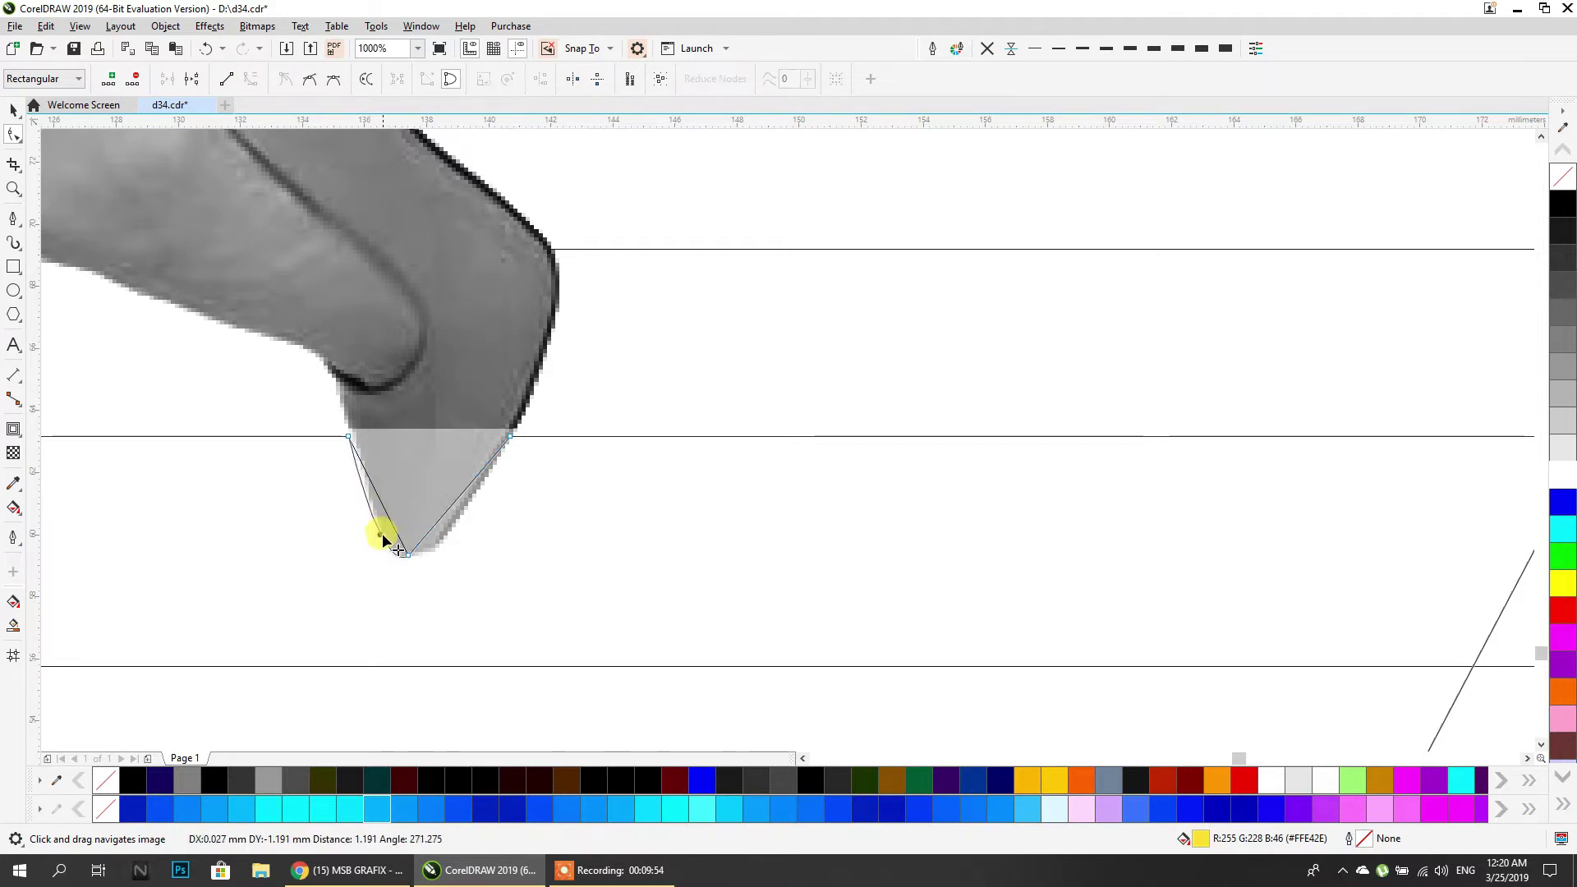
{"action": "scroll", "coordinate": [363, 451], "scroll_direction": "up", "scroll_amount": 3}
{"action": "left_click_drag", "start_coordinate": [326, 426], "coordinate": [337, 422]}
{"action": "scroll", "coordinate": [338, 423], "scroll_direction": "down", "scroll_amount": 2}
{"action": "left_click_drag", "start_coordinate": [565, 536], "coordinate": [569, 567]}
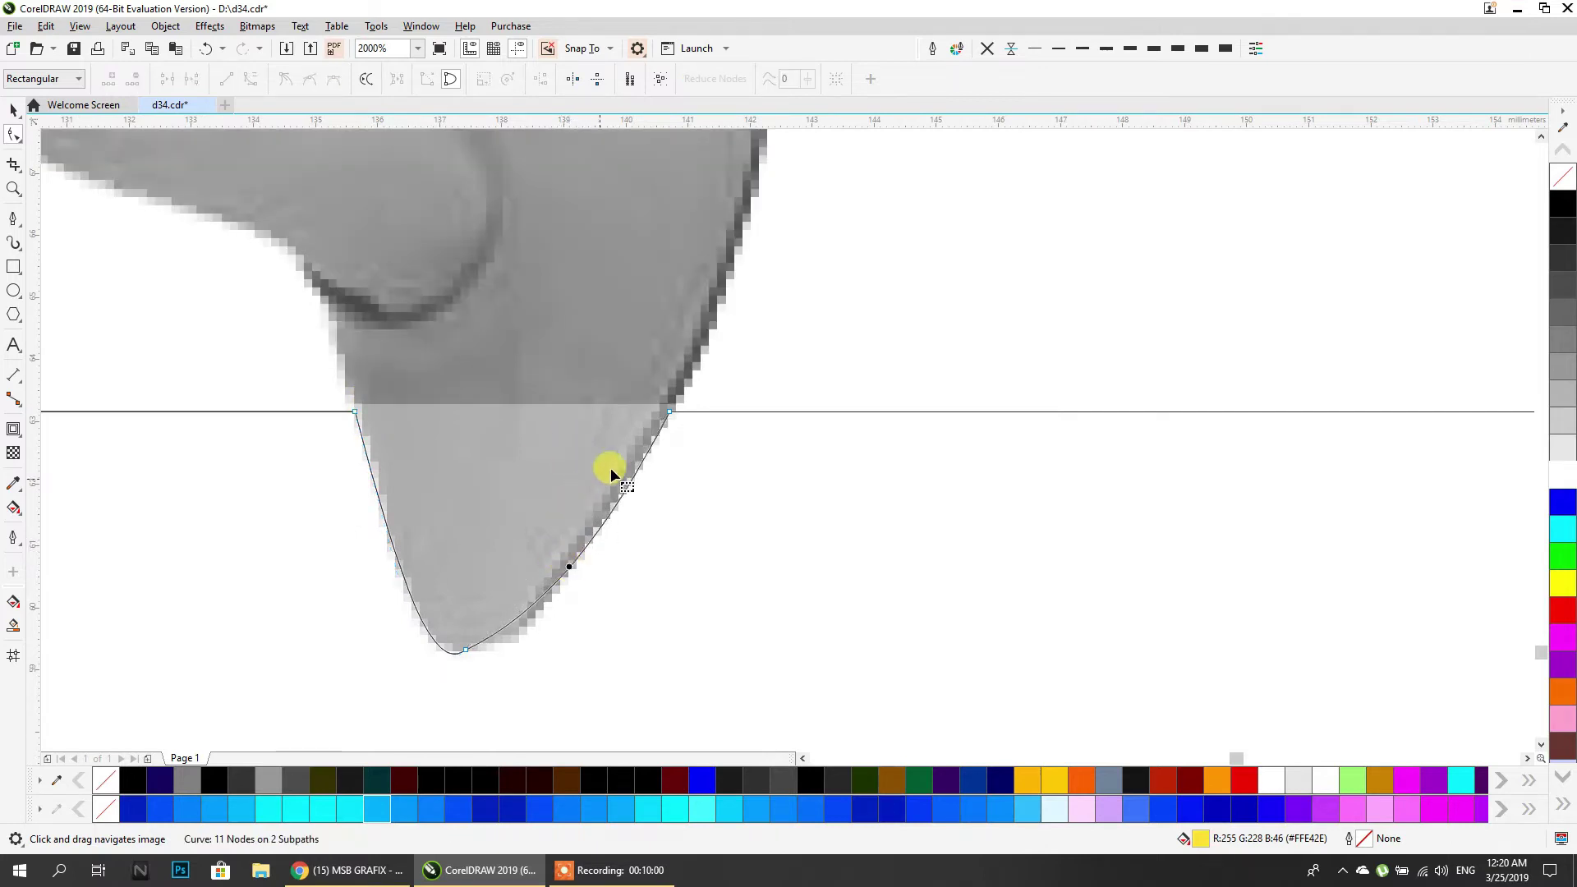
Add a node on each side of the toe tip and remove the tip node to round the notch.
{"action": "double_click", "coordinate": [422, 619]}
{"action": "double_click", "coordinate": [532, 605]}
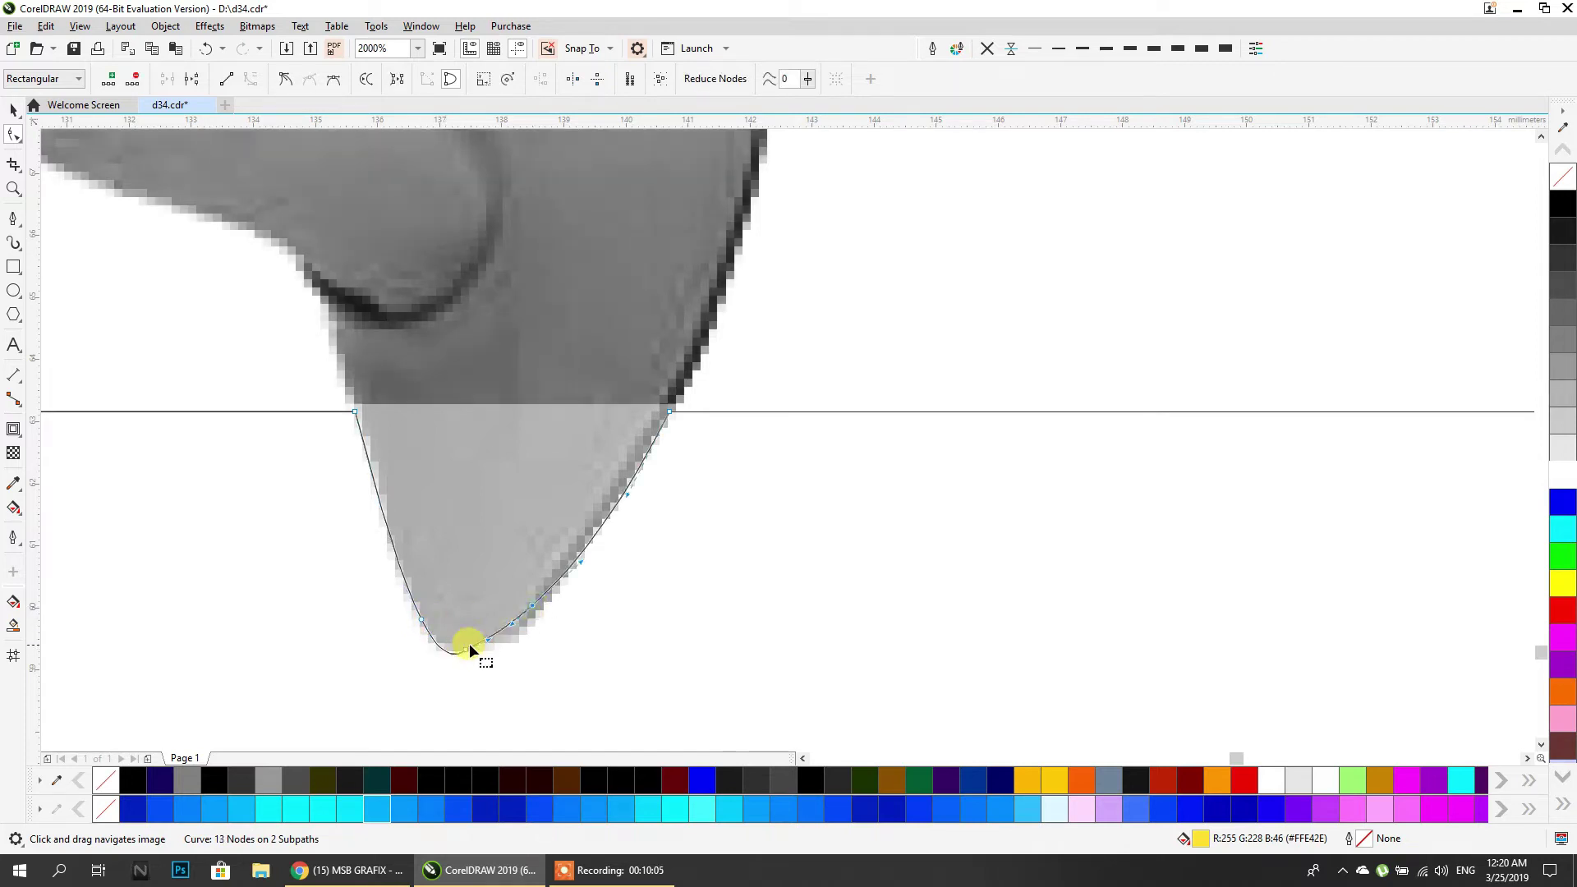
{"action": "double_click", "coordinate": [466, 645]}
{"action": "scroll", "coordinate": [492, 539], "scroll_direction": "down", "scroll_amount": 5}
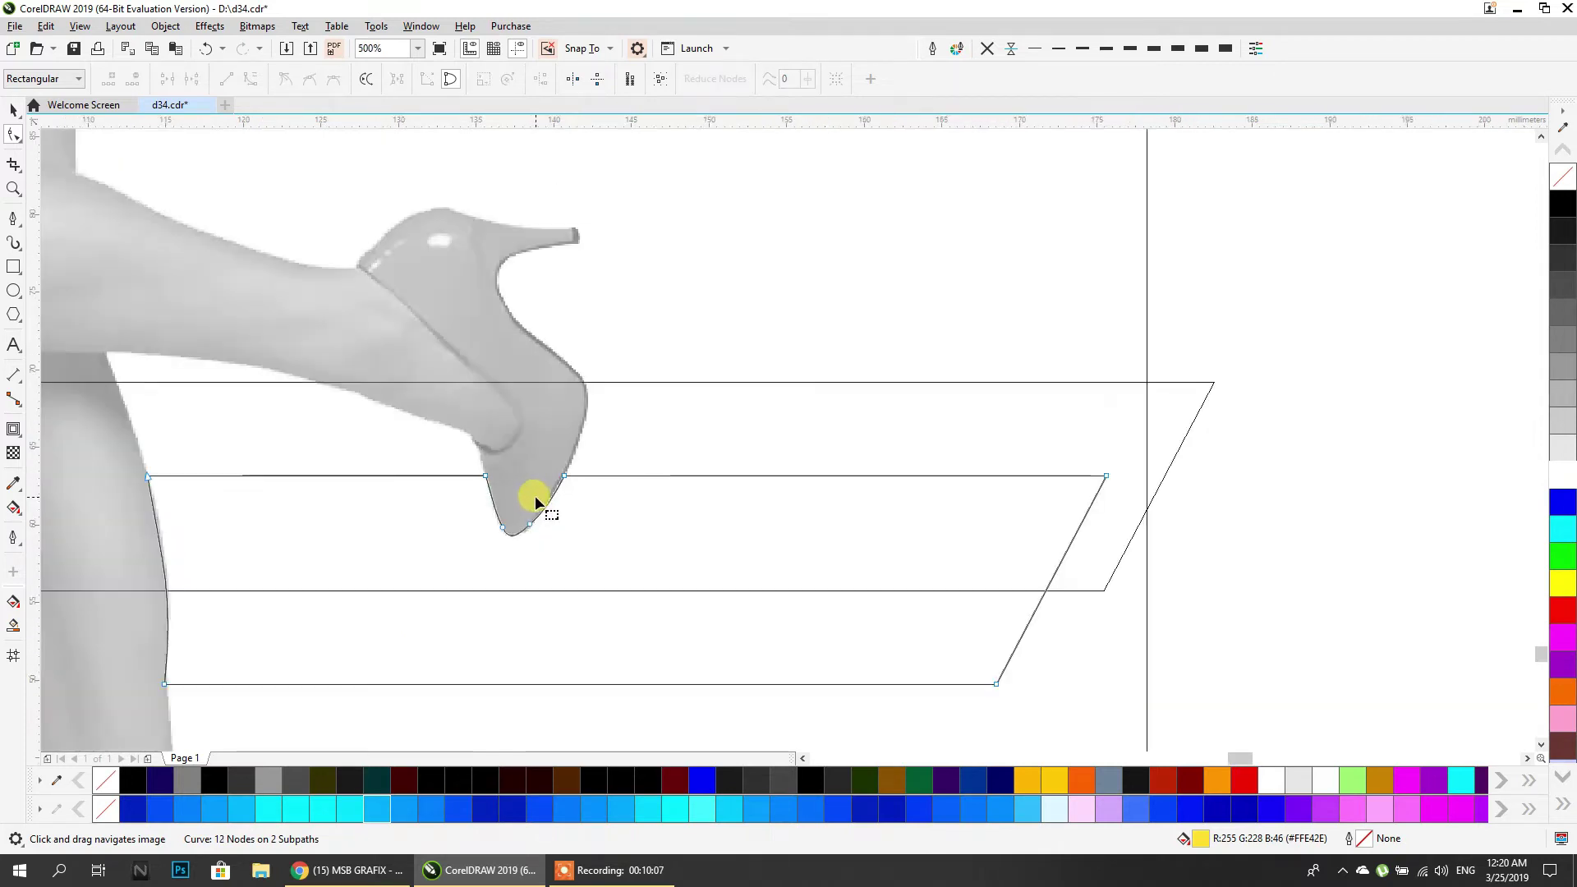
{"action": "left_click", "coordinate": [14, 110]}
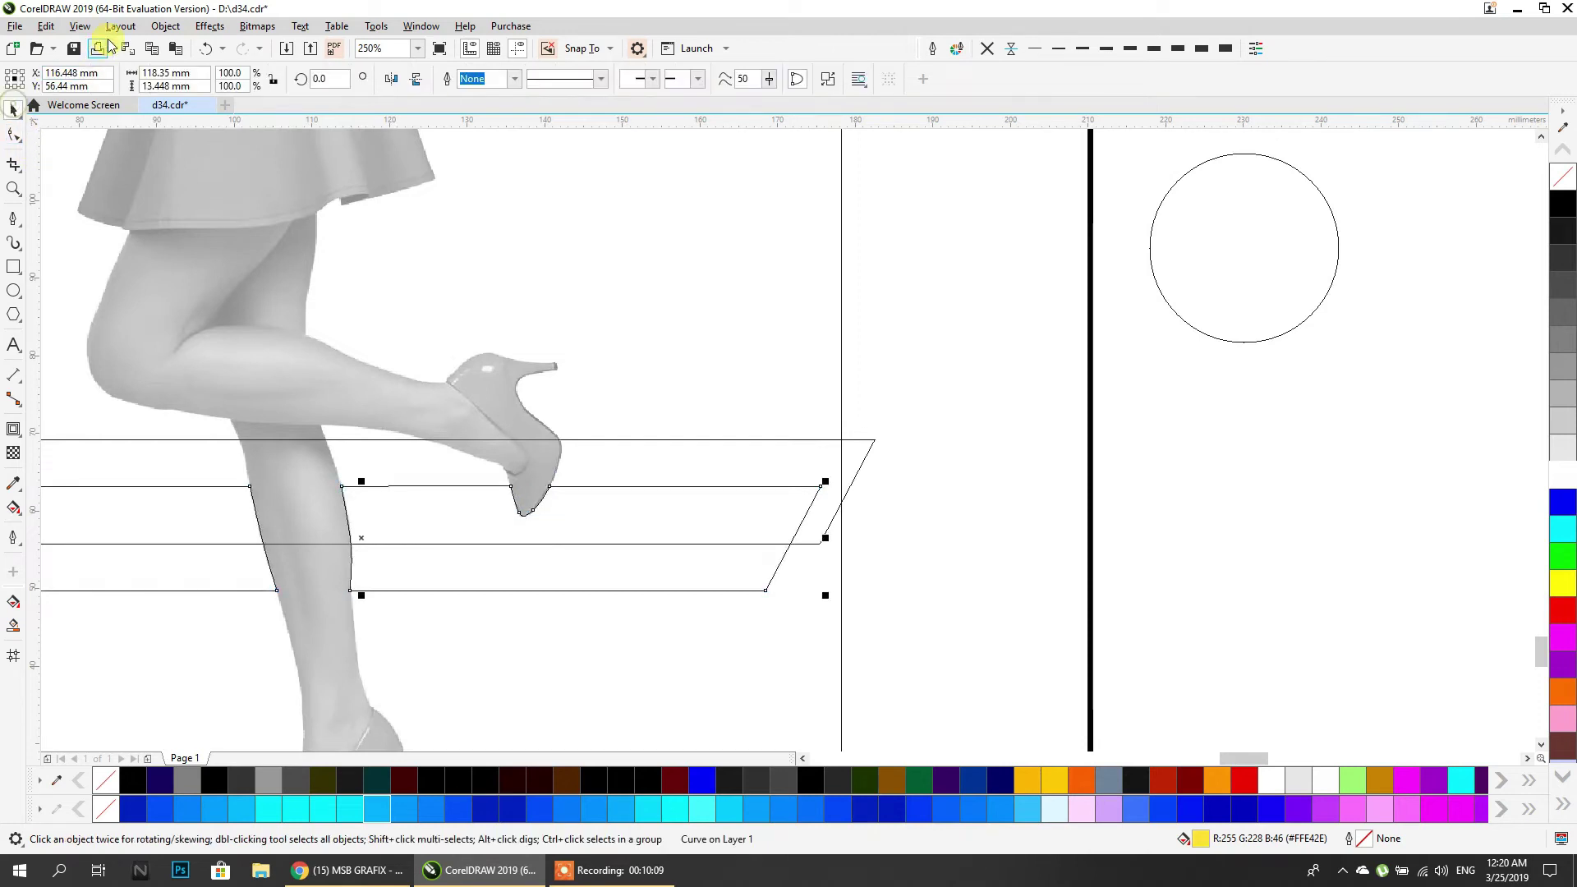
Switch the drawing to Normal view and check the yellow banner's cutouts around the leg and shoe.
{"action": "left_click", "coordinate": [80, 26]}
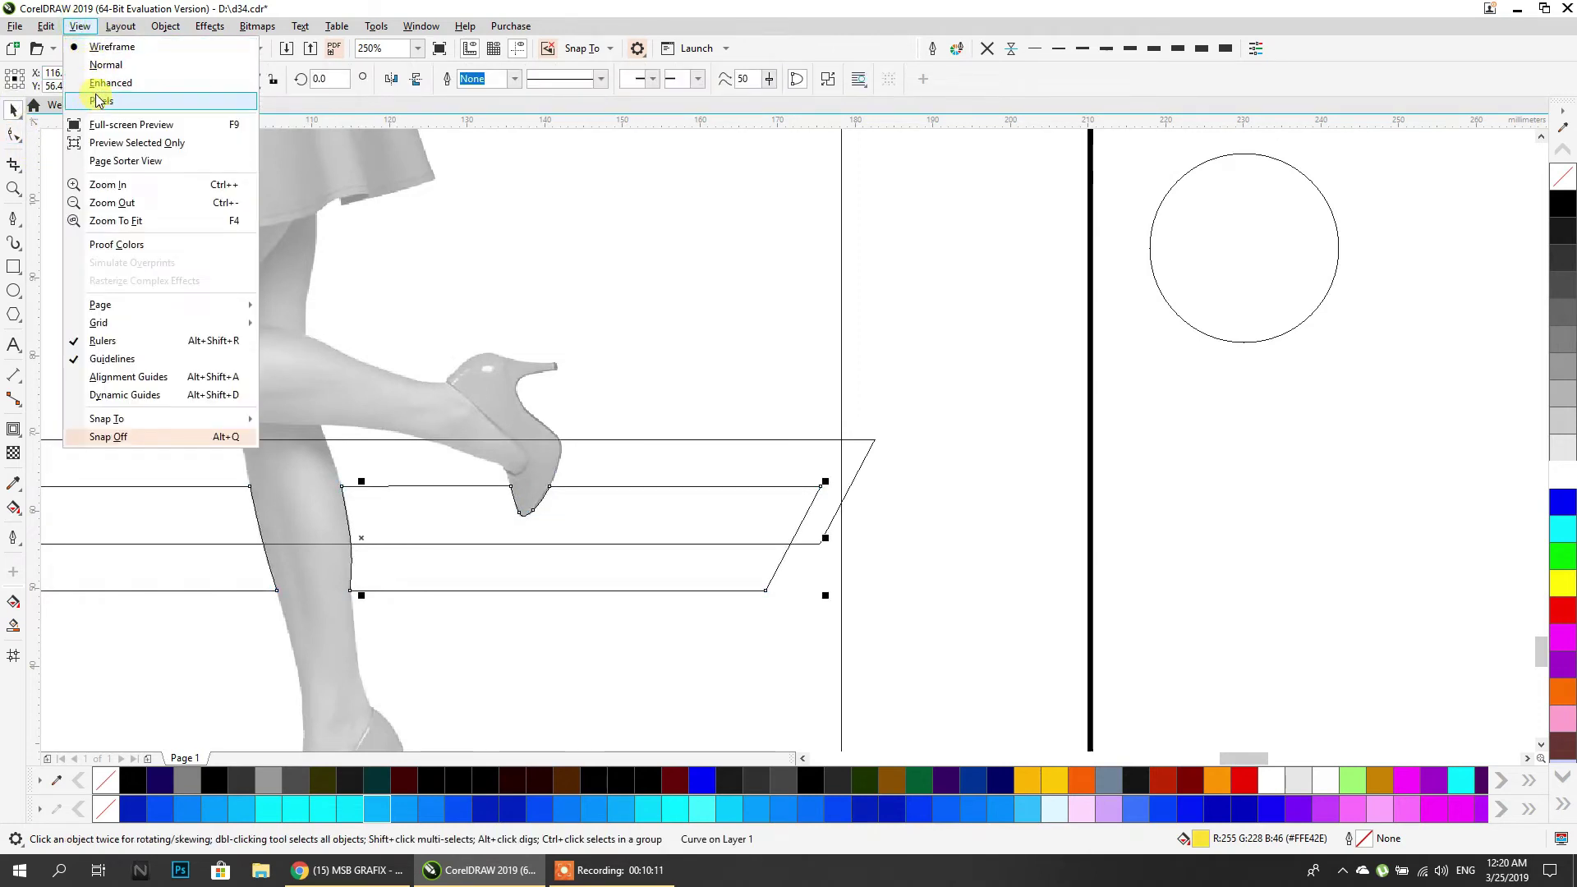
{"action": "left_click", "coordinate": [112, 69]}
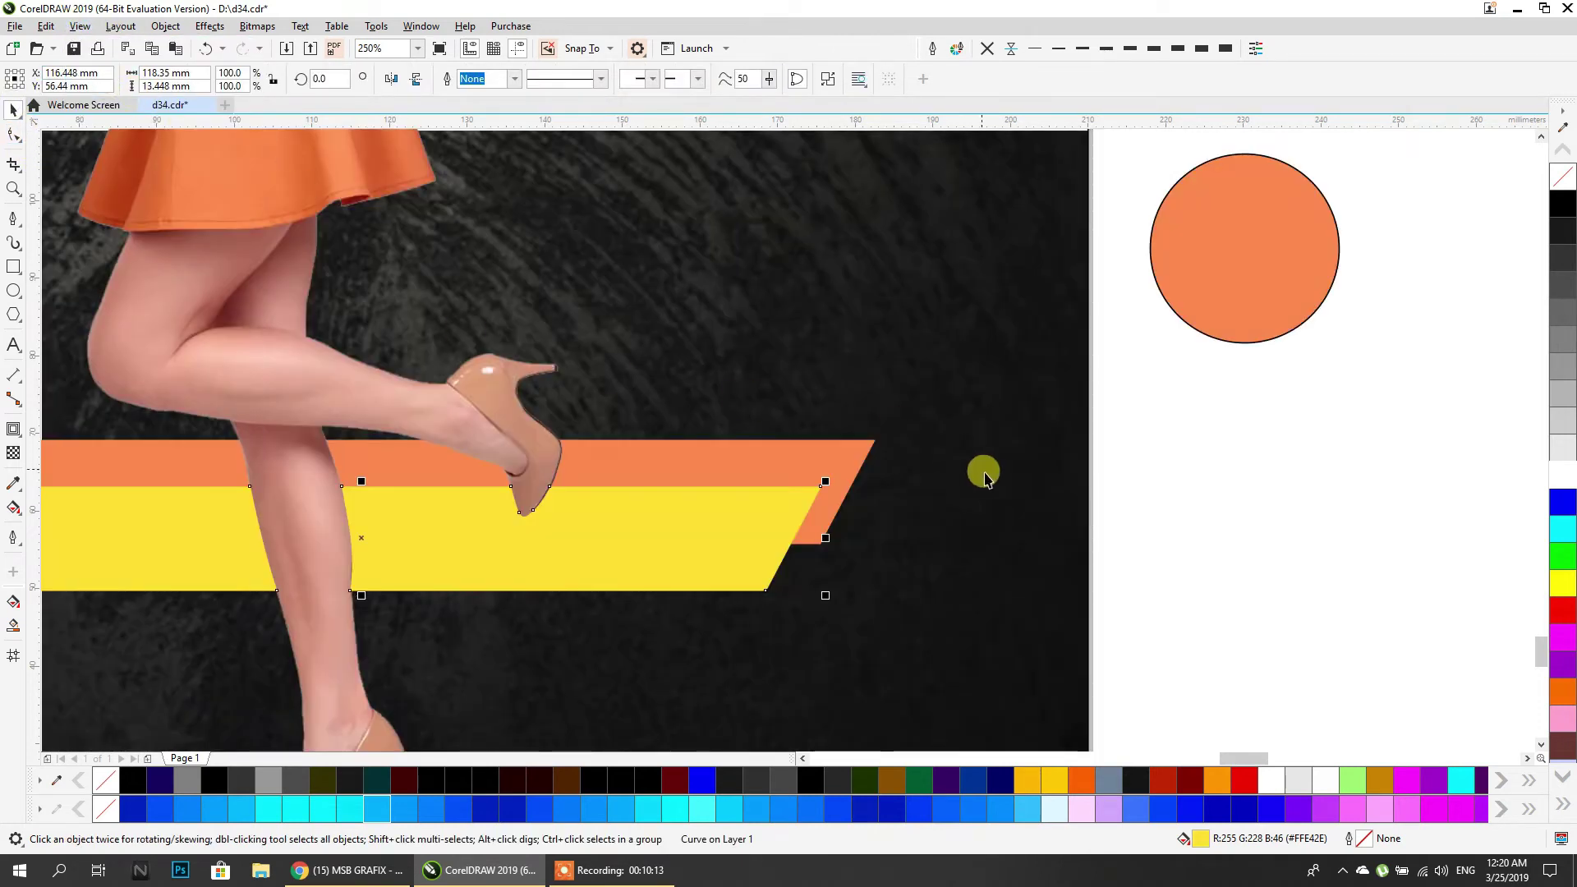
{"action": "left_click", "coordinate": [1021, 507]}
{"action": "scroll", "coordinate": [629, 489], "scroll_direction": "down", "scroll_amount": 2}
{"action": "scroll", "coordinate": [643, 494], "scroll_direction": "up", "scroll_amount": 5}
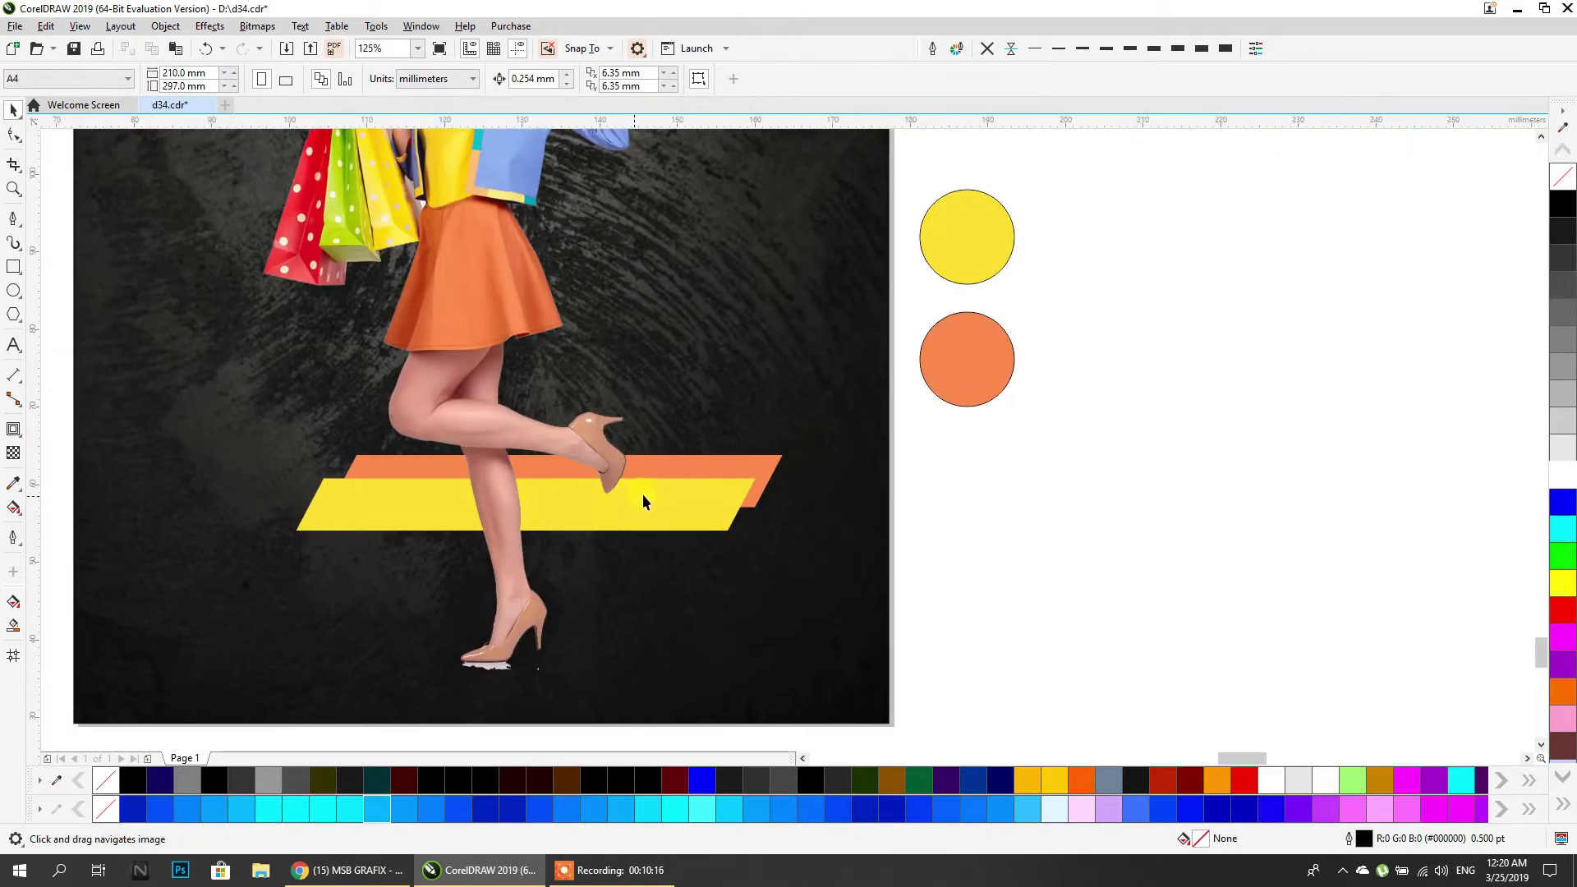
{"action": "scroll", "coordinate": [591, 461], "scroll_direction": "up", "scroll_amount": 1}
{"action": "scroll", "coordinate": [649, 437], "scroll_direction": "down", "scroll_amount": 4}
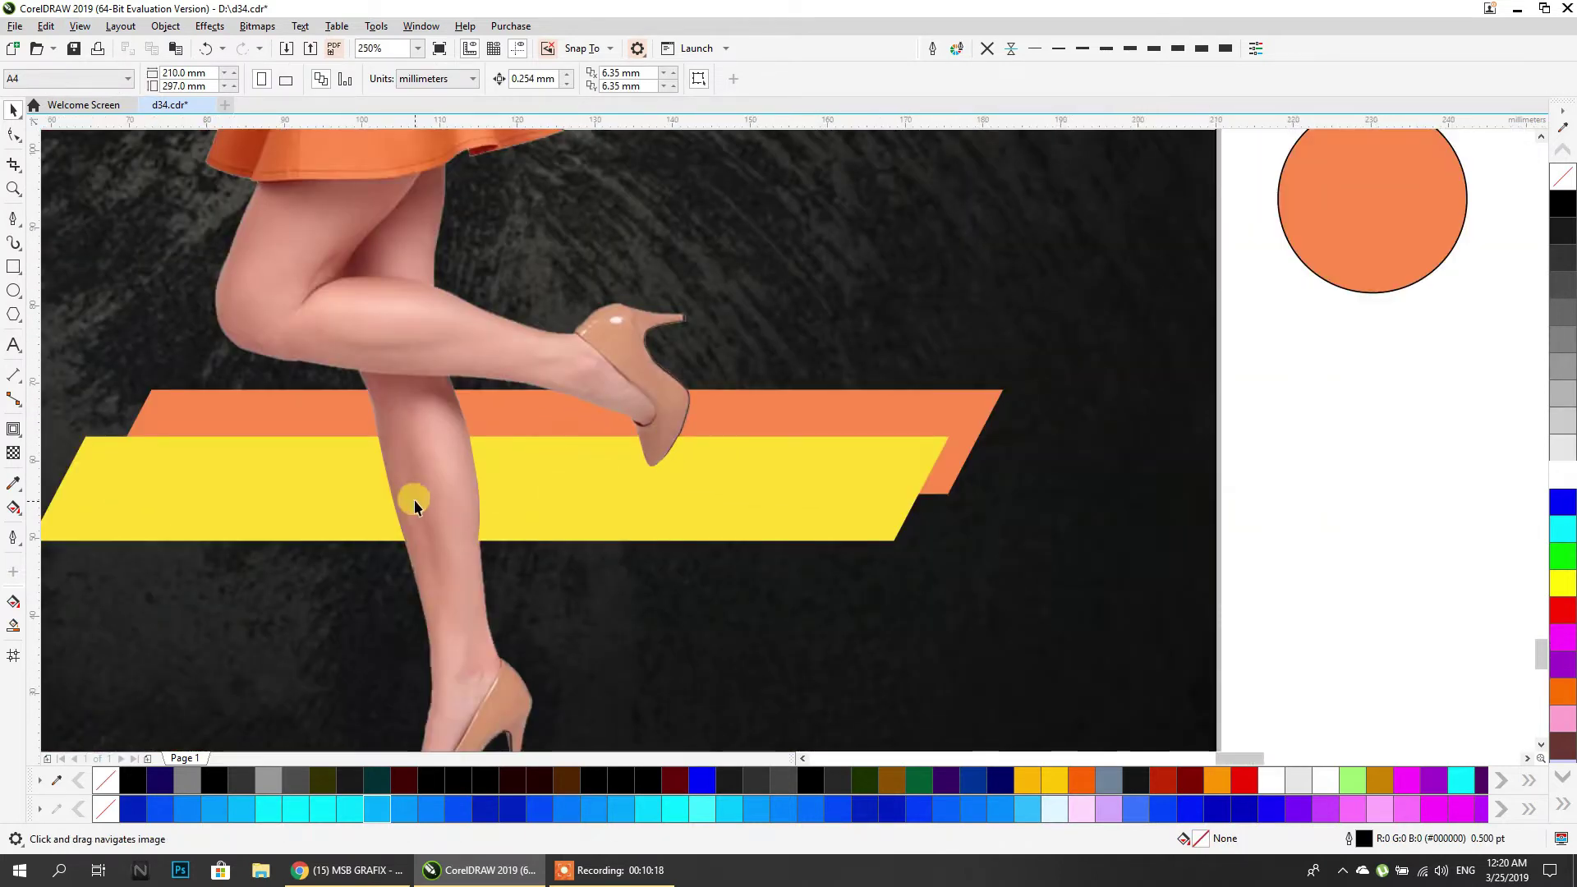
{"action": "scroll", "coordinate": [542, 509], "scroll_direction": "down", "scroll_amount": 4}
{"action": "scroll", "coordinate": [535, 506], "scroll_direction": "up", "scroll_amount": 3}
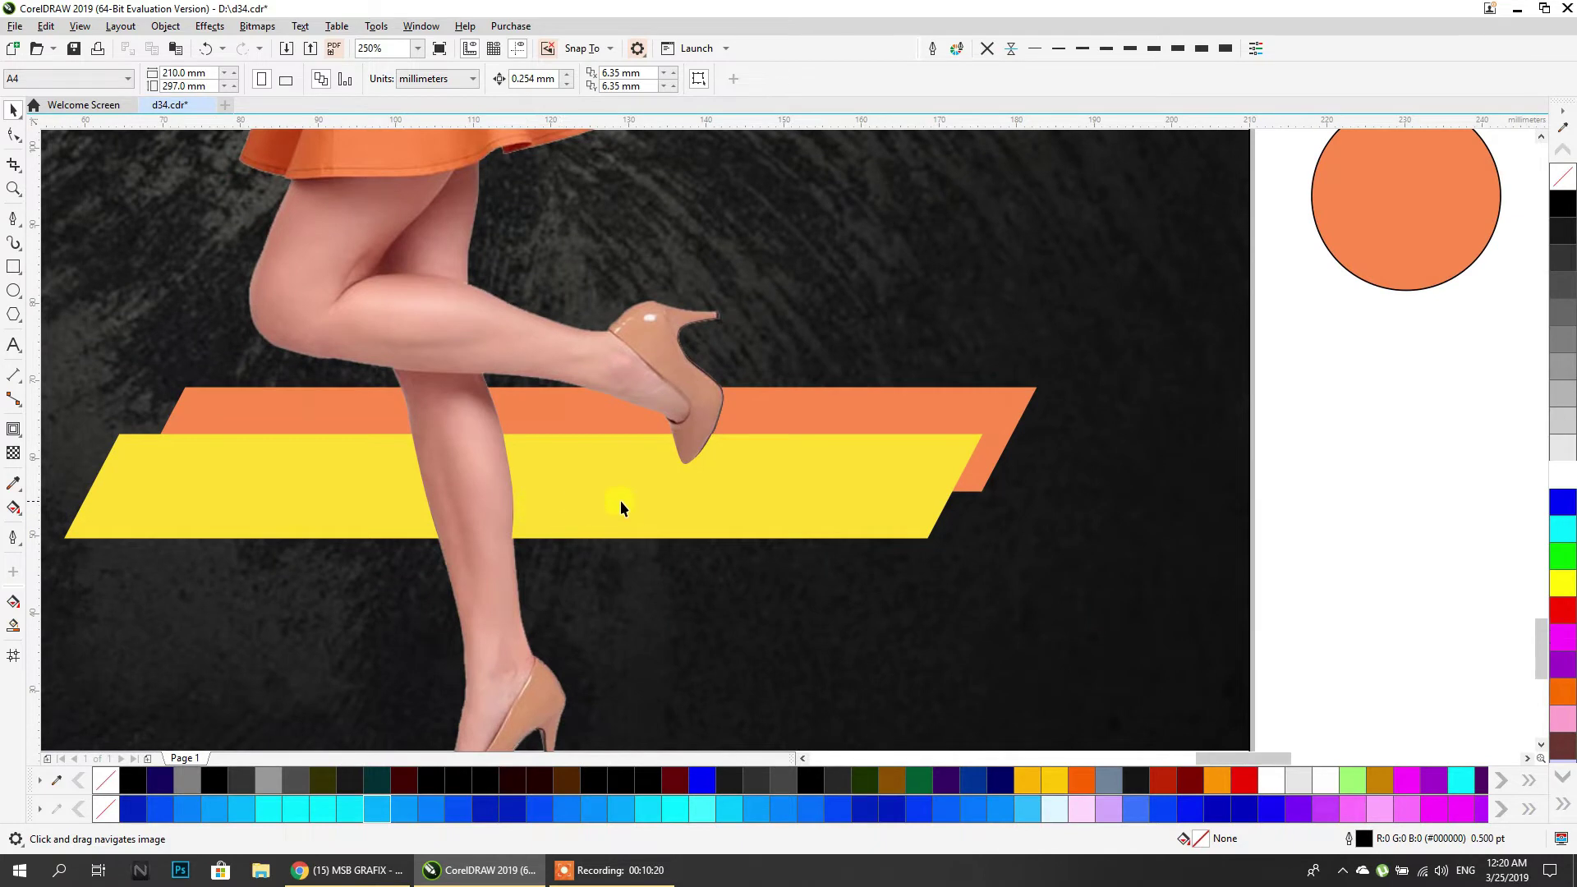
Move the SAVE text from beside the page onto the yellow banner, left of the standing leg.
{"action": "scroll", "coordinate": [619, 500], "scroll_direction": "down", "scroll_amount": 2}
{"action": "scroll", "coordinate": [623, 505], "scroll_direction": "down", "scroll_amount": 2}
{"action": "left_click_drag", "start_coordinate": [1174, 548], "coordinate": [642, 505]}
{"action": "scroll", "coordinate": [487, 505], "scroll_direction": "up", "scroll_amount": 2}
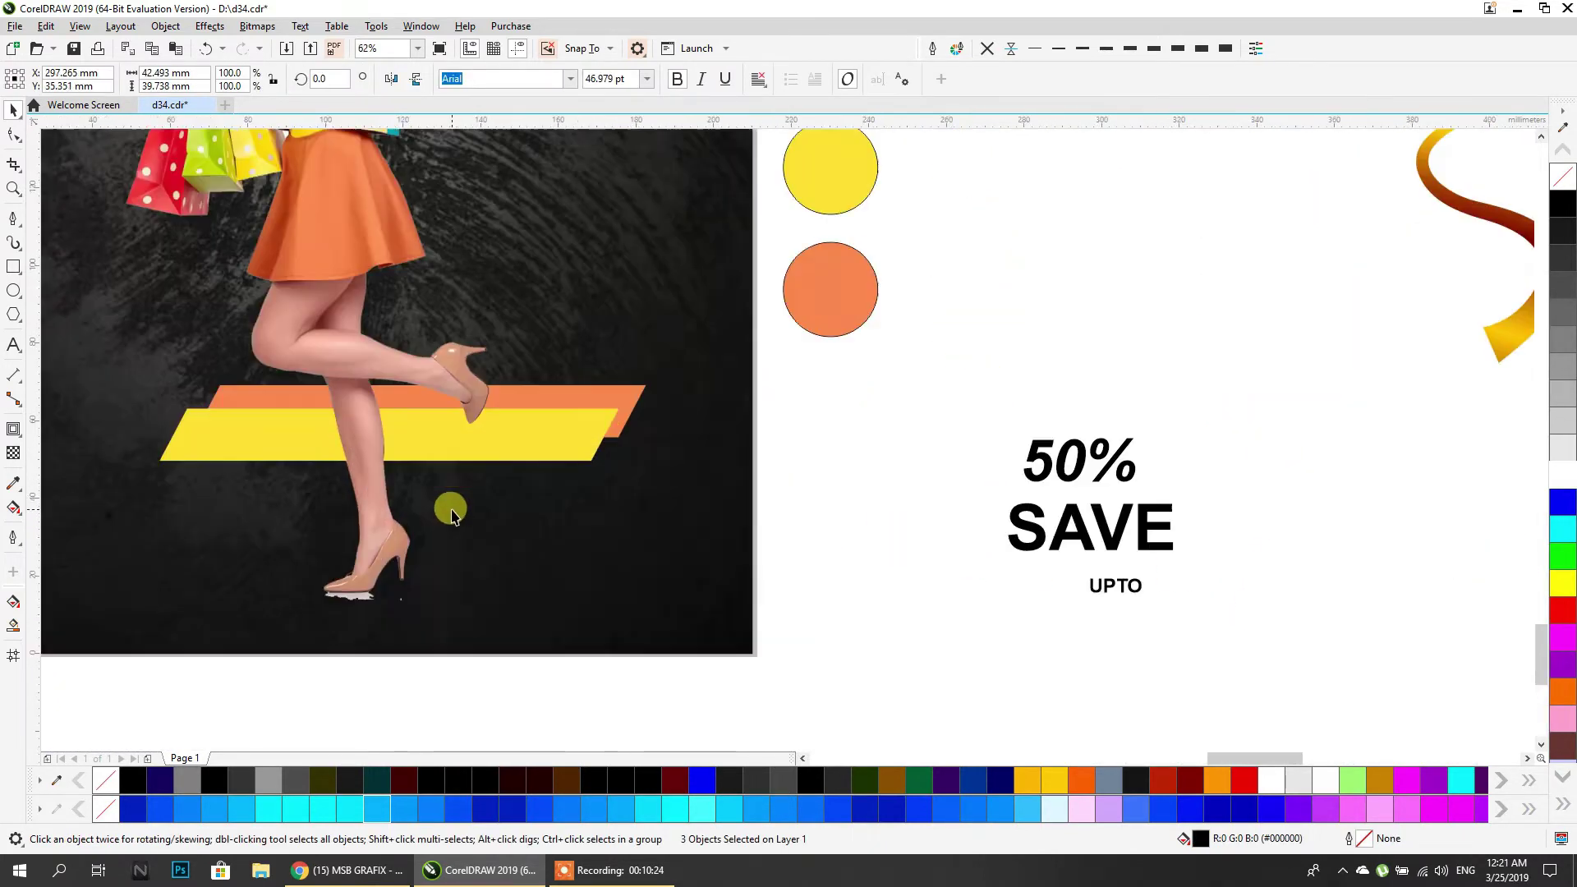
{"action": "left_click", "coordinate": [1046, 633]}
{"action": "left_click_drag", "start_coordinate": [1071, 567], "coordinate": [235, 476]}
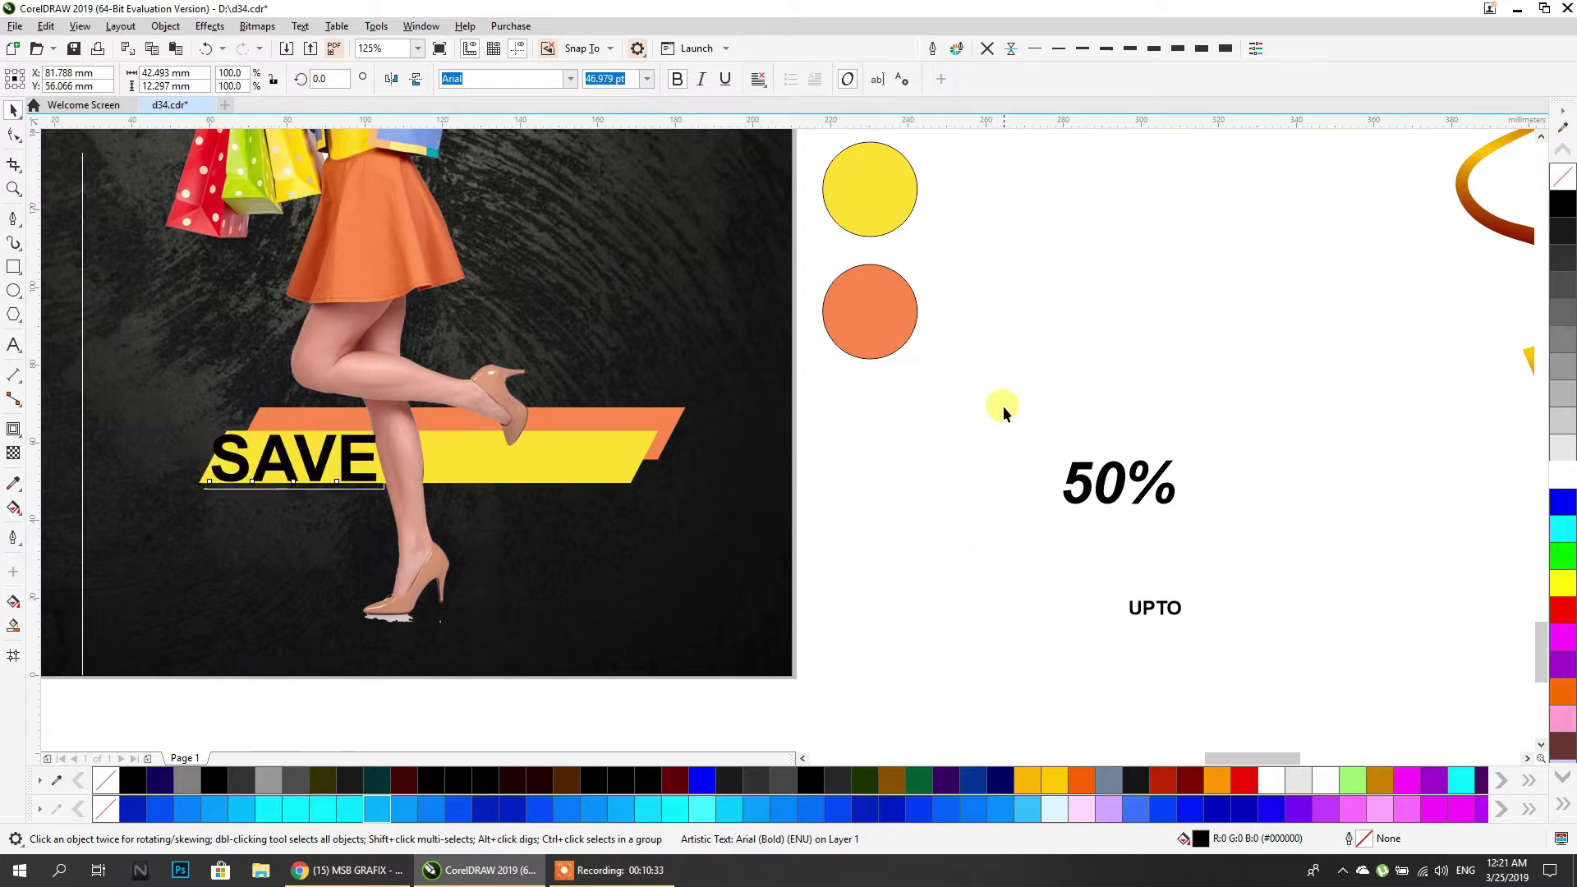
Rotate the UPTO text by 90 degrees and place it on the yellow banner just right of the standing leg.
{"action": "left_click_drag", "start_coordinate": [1003, 406], "coordinate": [1230, 675]}
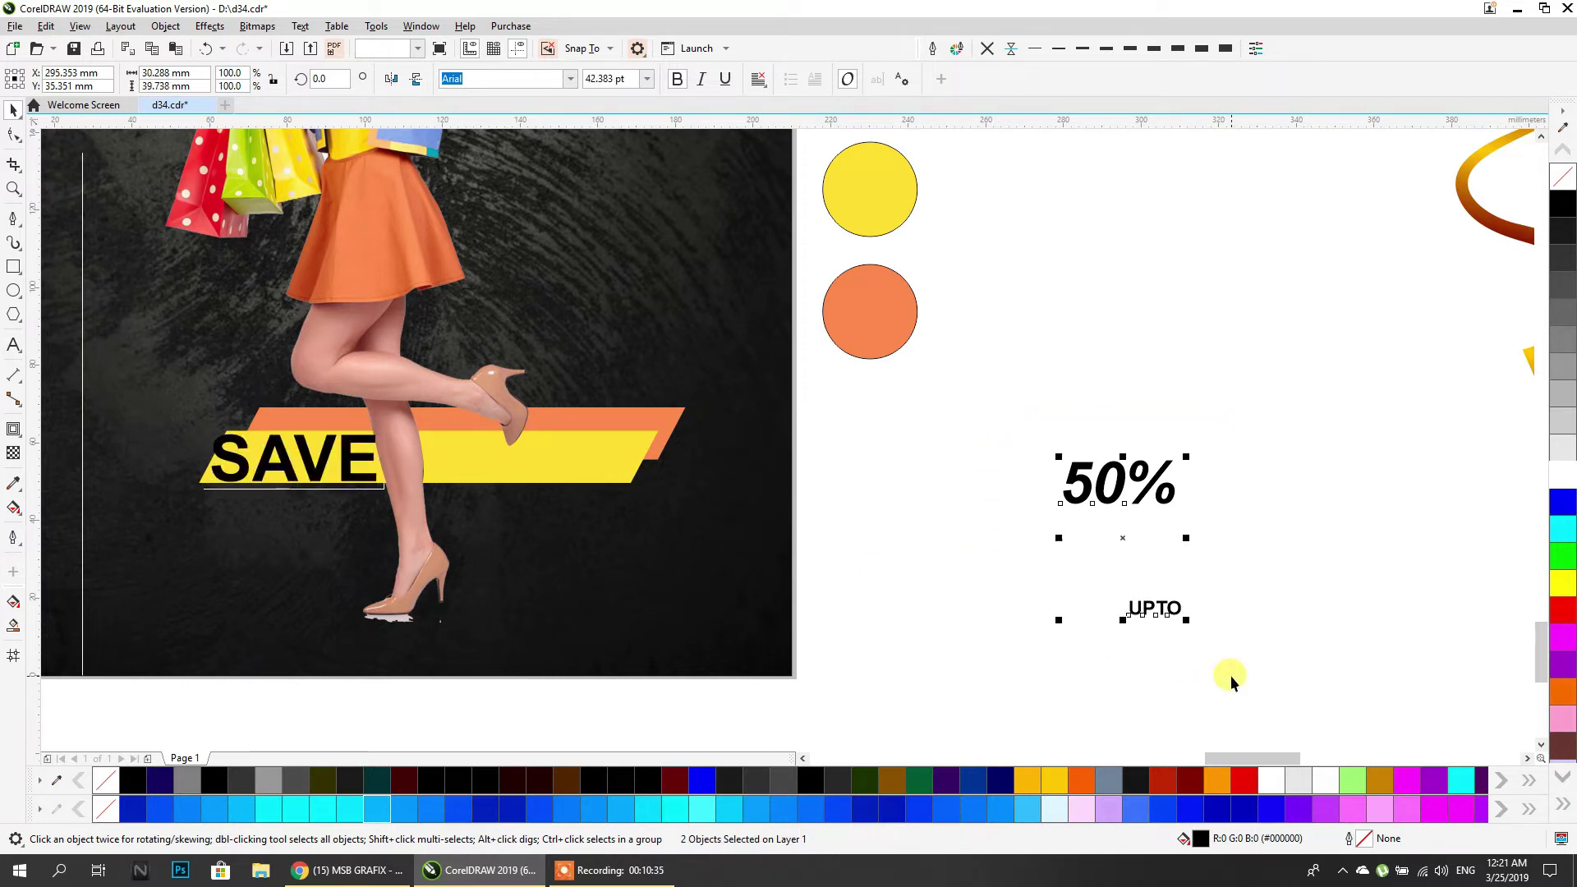
{"action": "left_click", "coordinate": [1025, 605]}
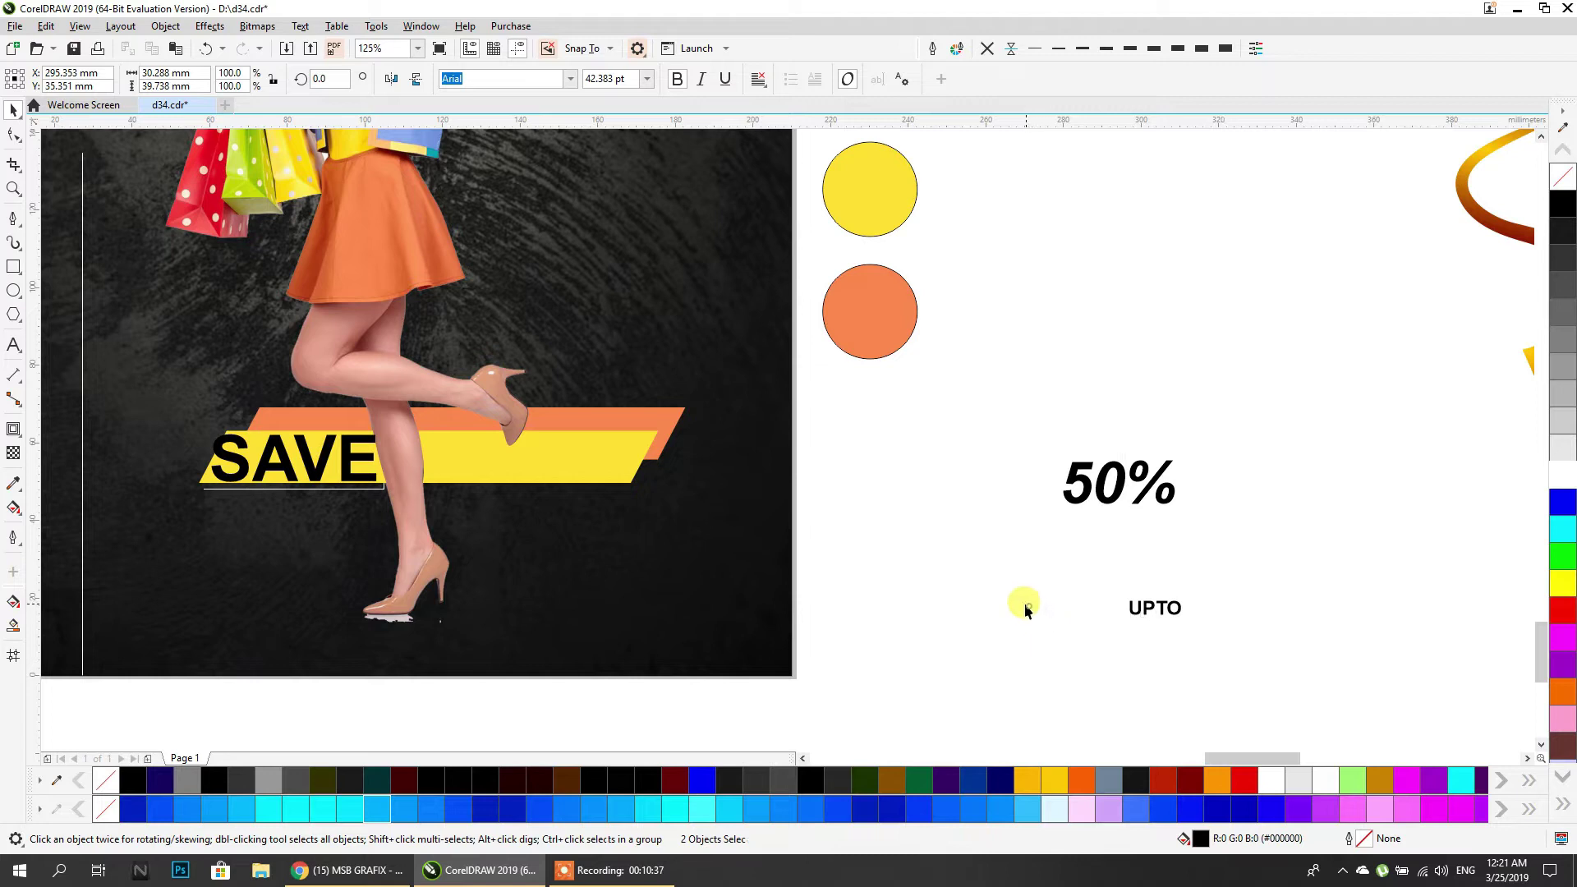
{"action": "left_click", "coordinate": [1156, 608]}
{"action": "left_click", "coordinate": [336, 77]}
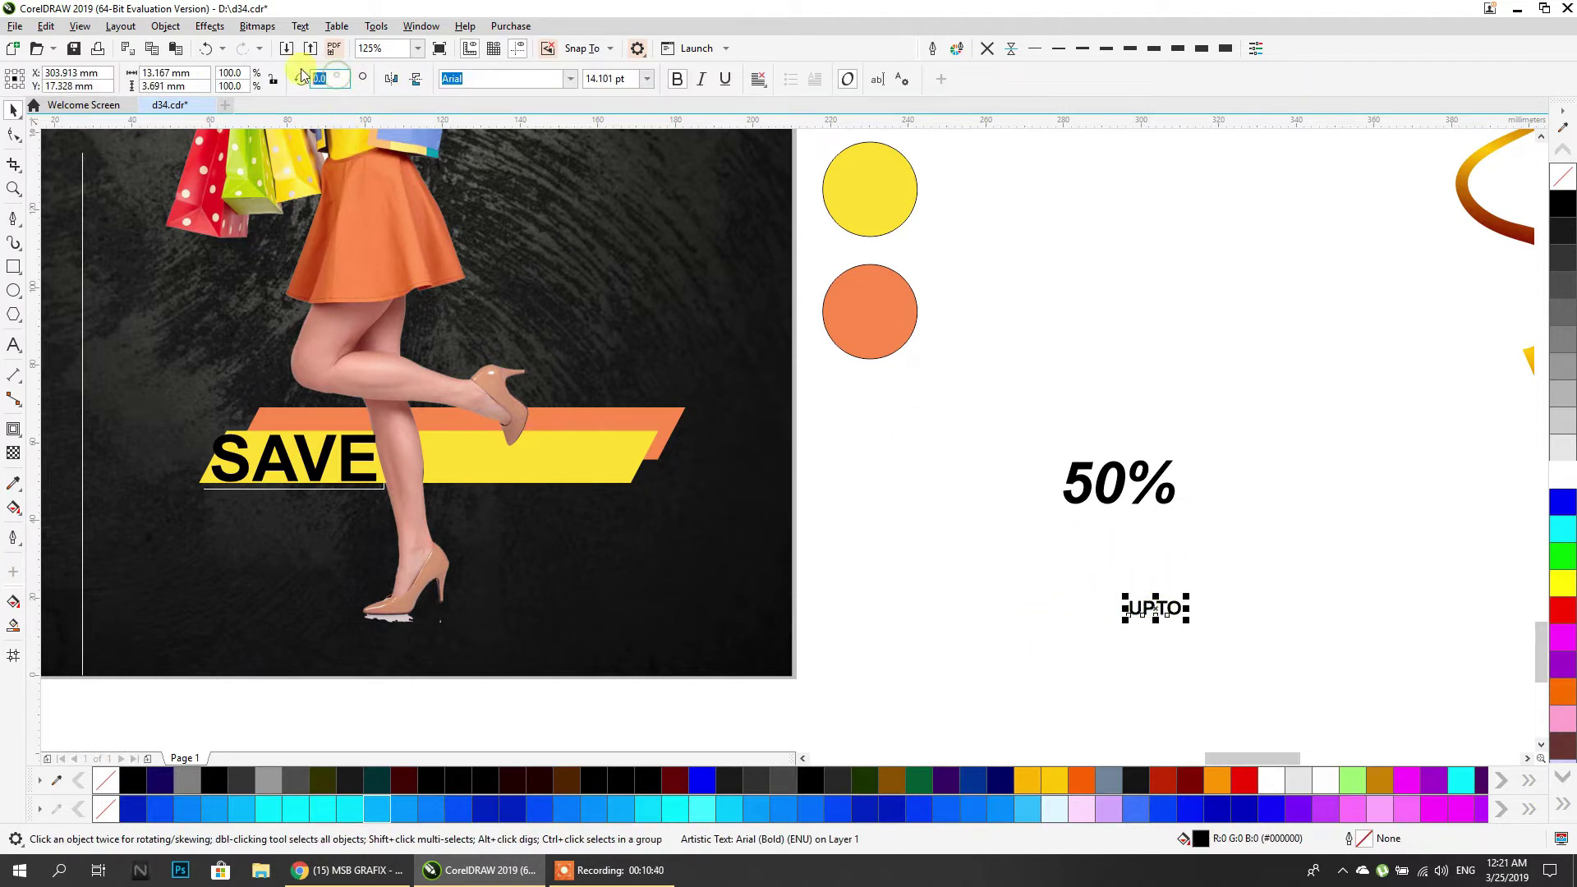
{"action": "type", "text": "90"}
{"action": "key", "text": "Return"}
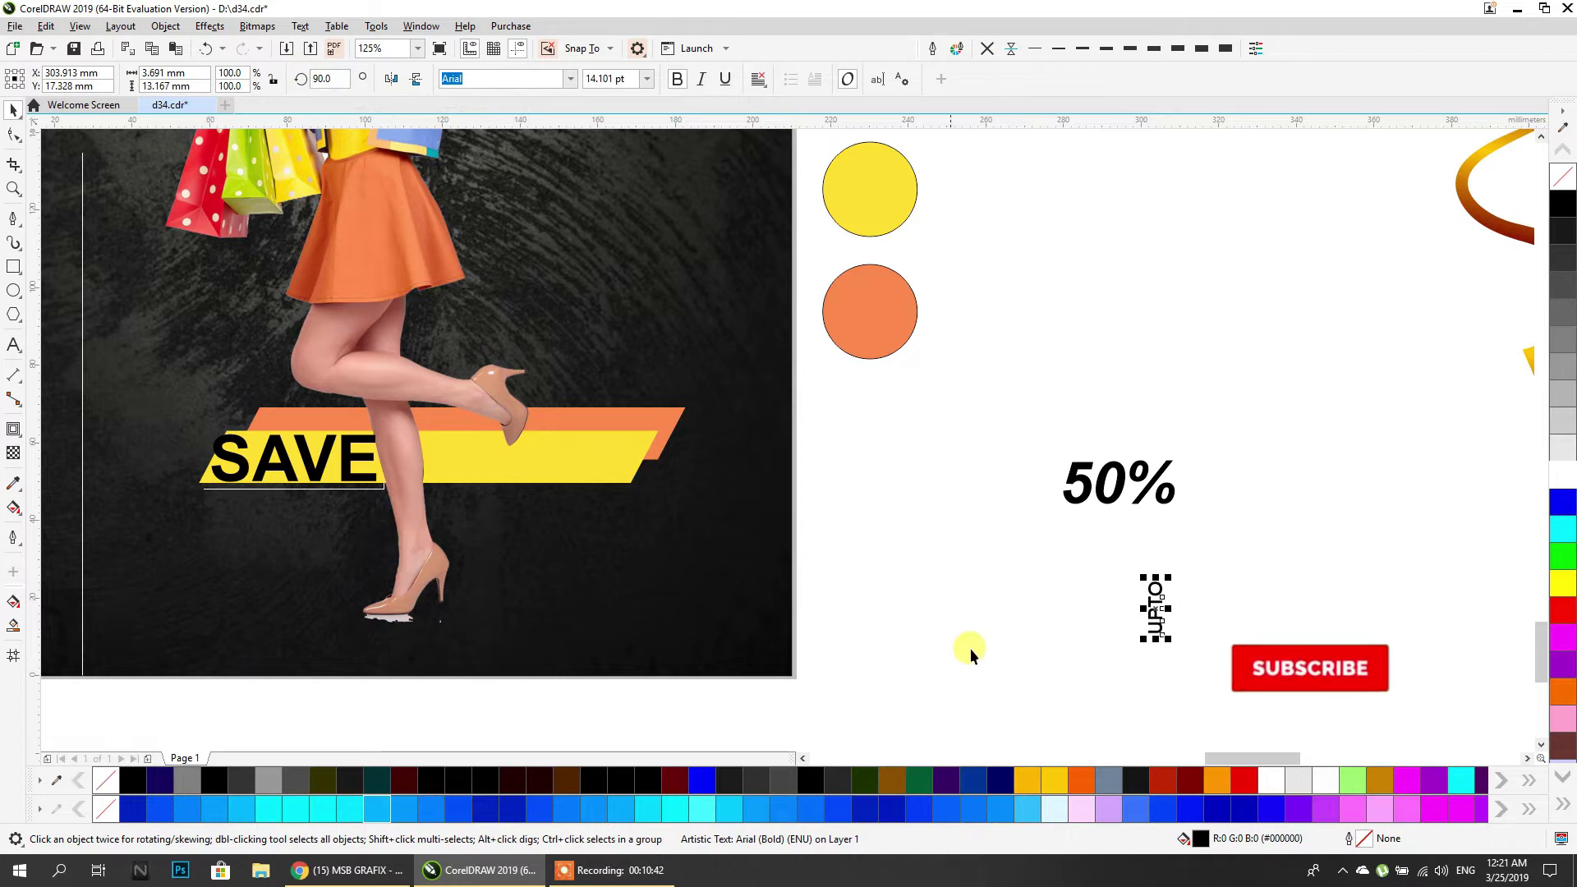
{"action": "left_click_drag", "start_coordinate": [1148, 617], "coordinate": [441, 466]}
Place the 50% text at the yellow banner's right end and shrink the UPTO text to about 10.6 pt.
{"action": "left_click_drag", "start_coordinate": [1123, 482], "coordinate": [582, 454]}
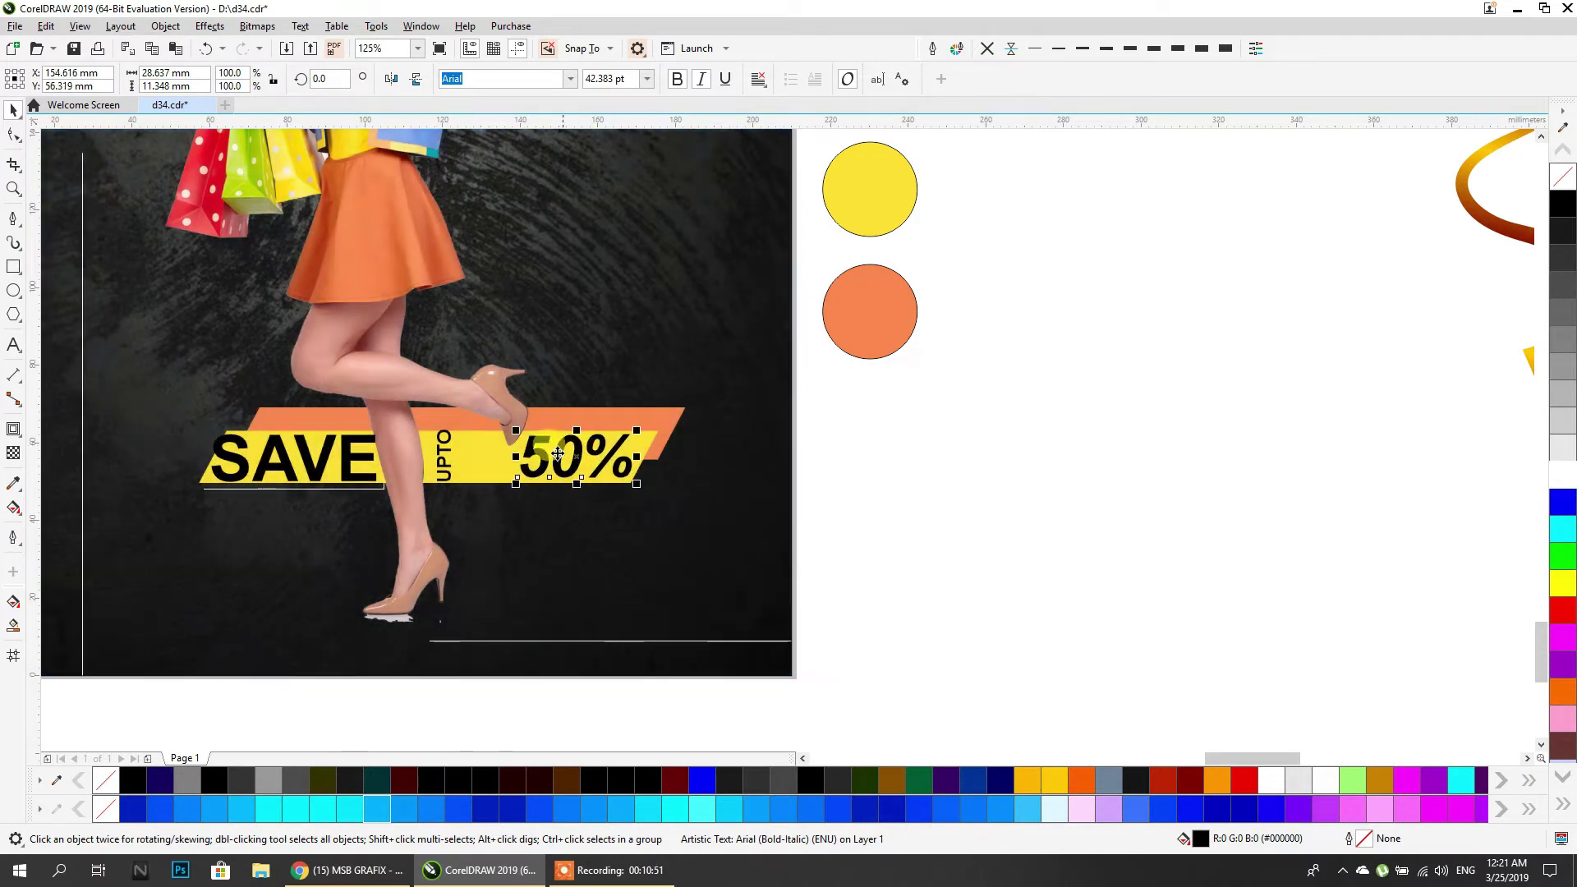
{"action": "scroll", "coordinate": [444, 447], "scroll_direction": "up", "scroll_amount": 3}
{"action": "left_click", "coordinate": [434, 349]}
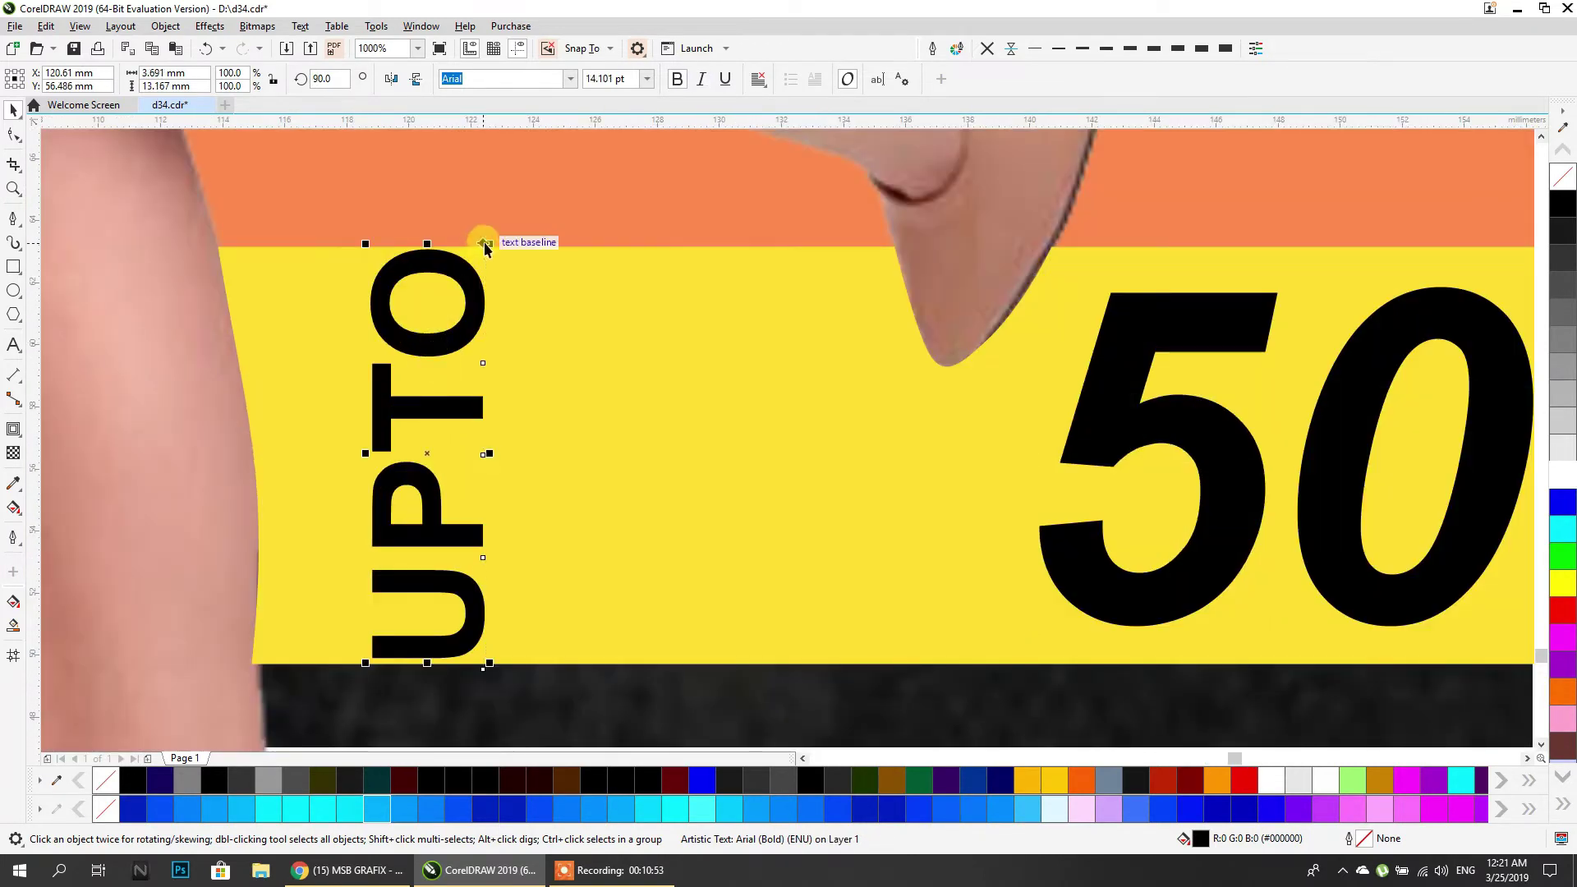
{"action": "left_click_drag", "start_coordinate": [483, 240], "coordinate": [476, 279]}
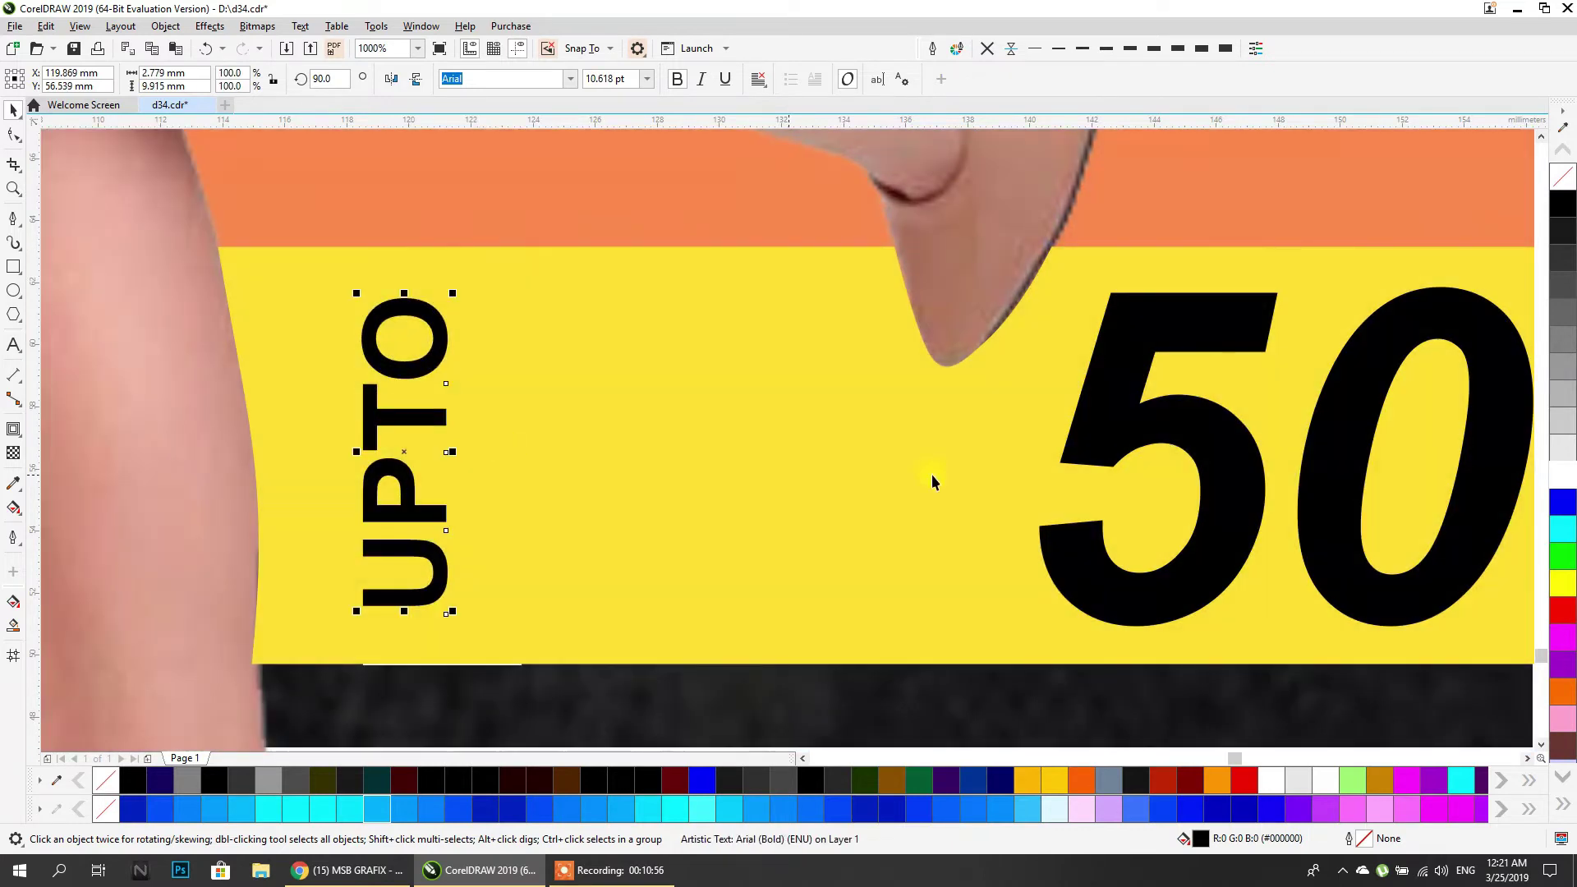
Scale the SAVE text down slightly and position it between the yellow banner's slanted left end and the leg.
{"action": "left_click", "coordinate": [1094, 447]}
{"action": "scroll", "coordinate": [731, 416], "scroll_direction": "down", "scroll_amount": 1}
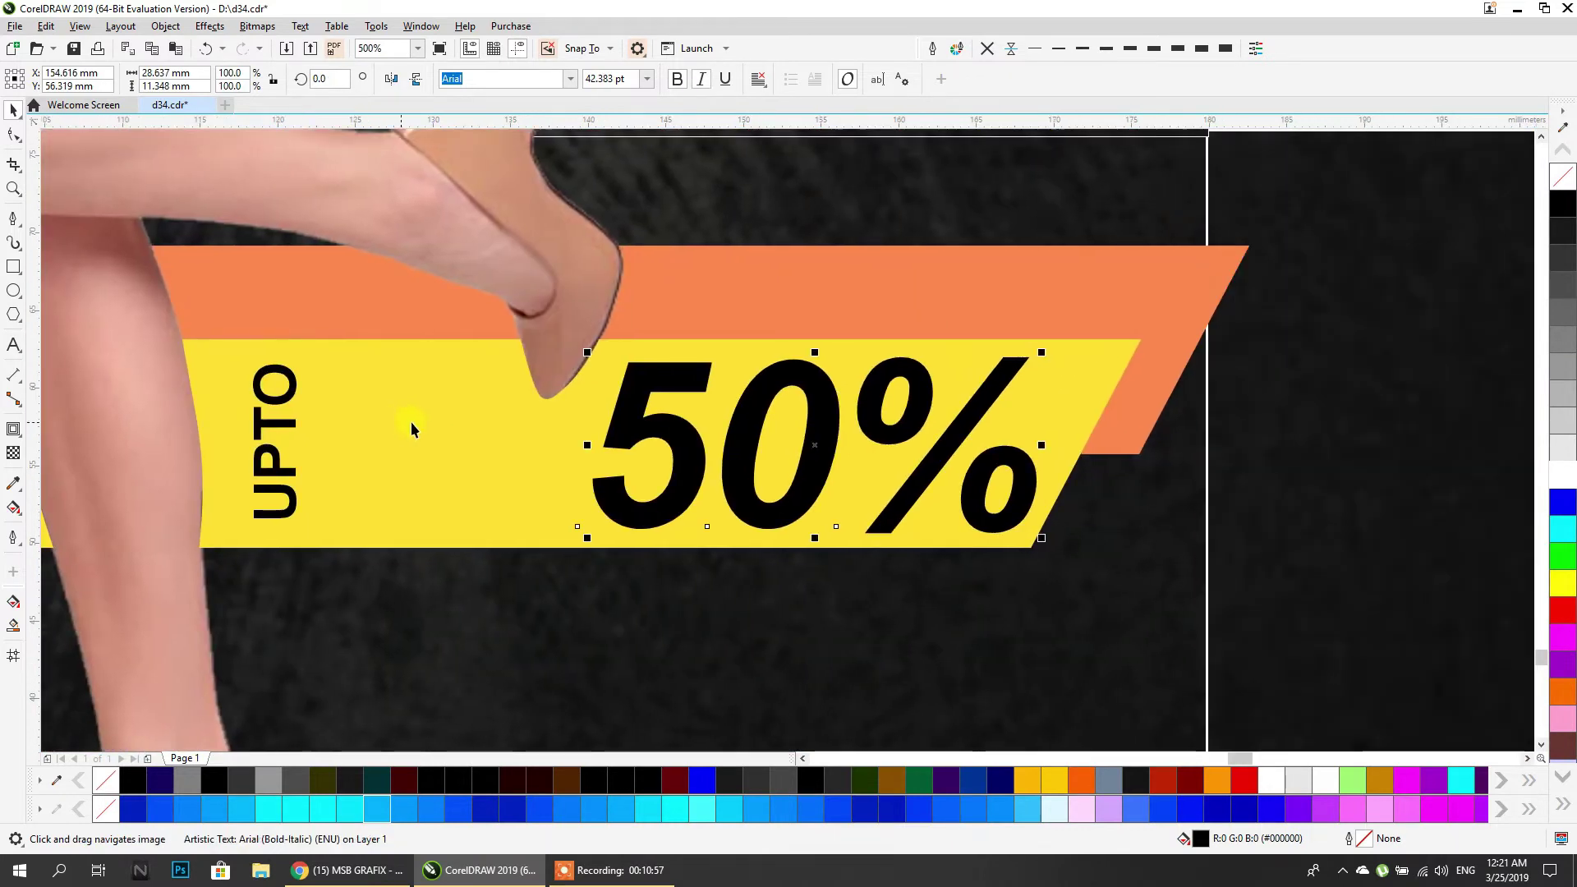
{"action": "scroll", "coordinate": [415, 433], "scroll_direction": "down", "scroll_amount": 2}
{"action": "scroll", "coordinate": [810, 448], "scroll_direction": "up", "scroll_amount": 1}
{"action": "scroll", "coordinate": [810, 447], "scroll_direction": "up", "scroll_amount": 1}
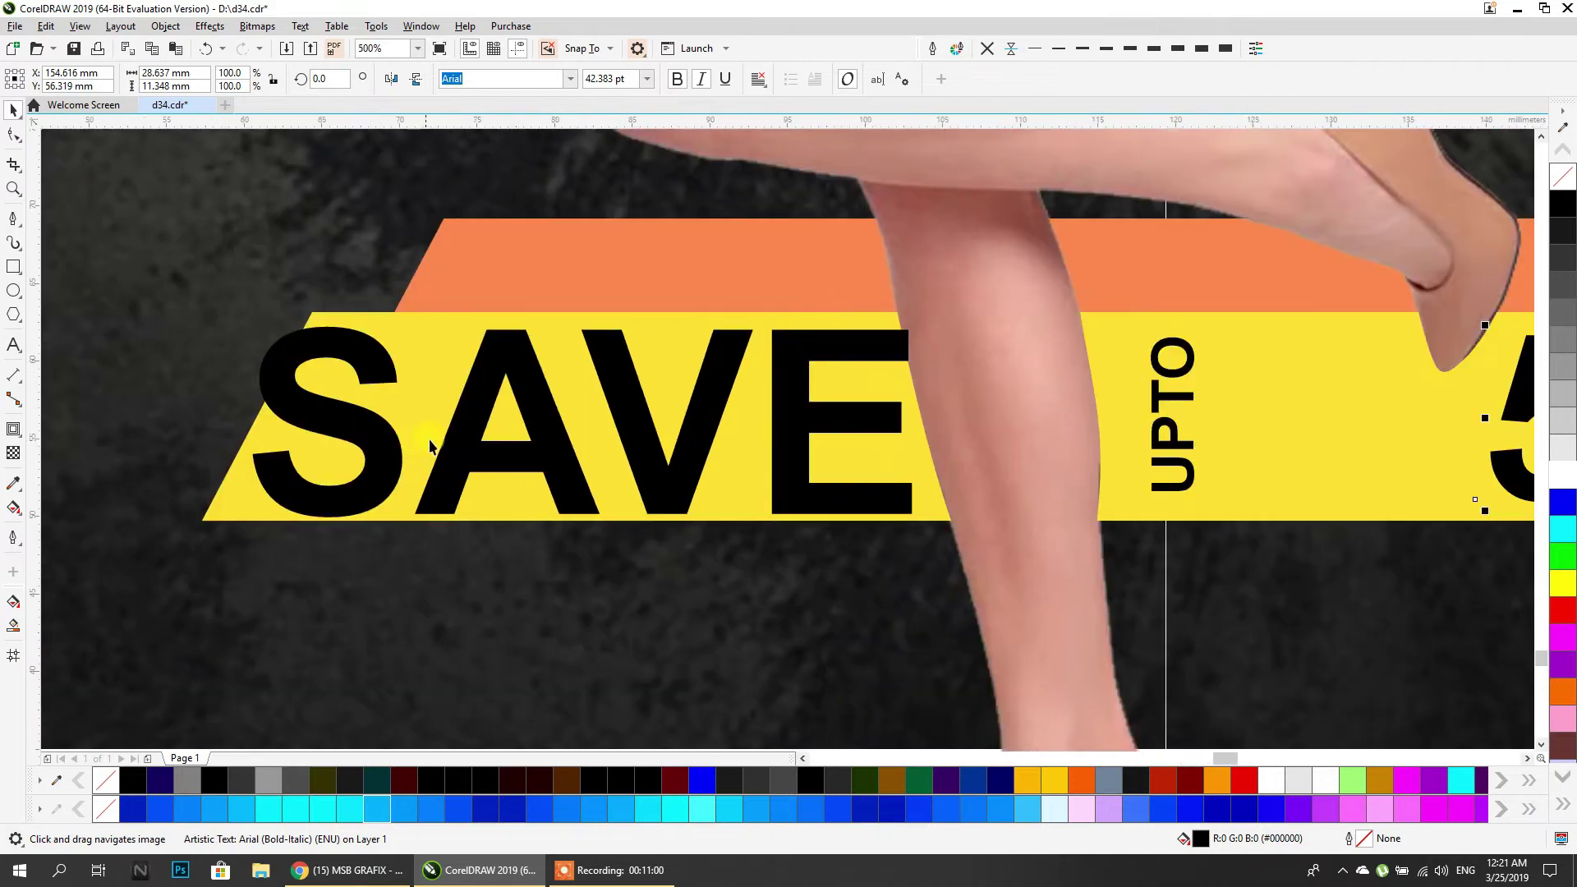
{"action": "left_click", "coordinate": [279, 368]}
{"action": "left_click_drag", "start_coordinate": [242, 526], "coordinate": [281, 511]}
{"action": "left_click_drag", "start_coordinate": [628, 399], "coordinate": [632, 397]}
{"action": "scroll", "coordinate": [558, 394], "scroll_direction": "down", "scroll_amount": 2}
{"action": "left_click_drag", "start_coordinate": [1043, 396], "coordinate": [1003, 514]}
{"action": "left_click", "coordinate": [1127, 531]}
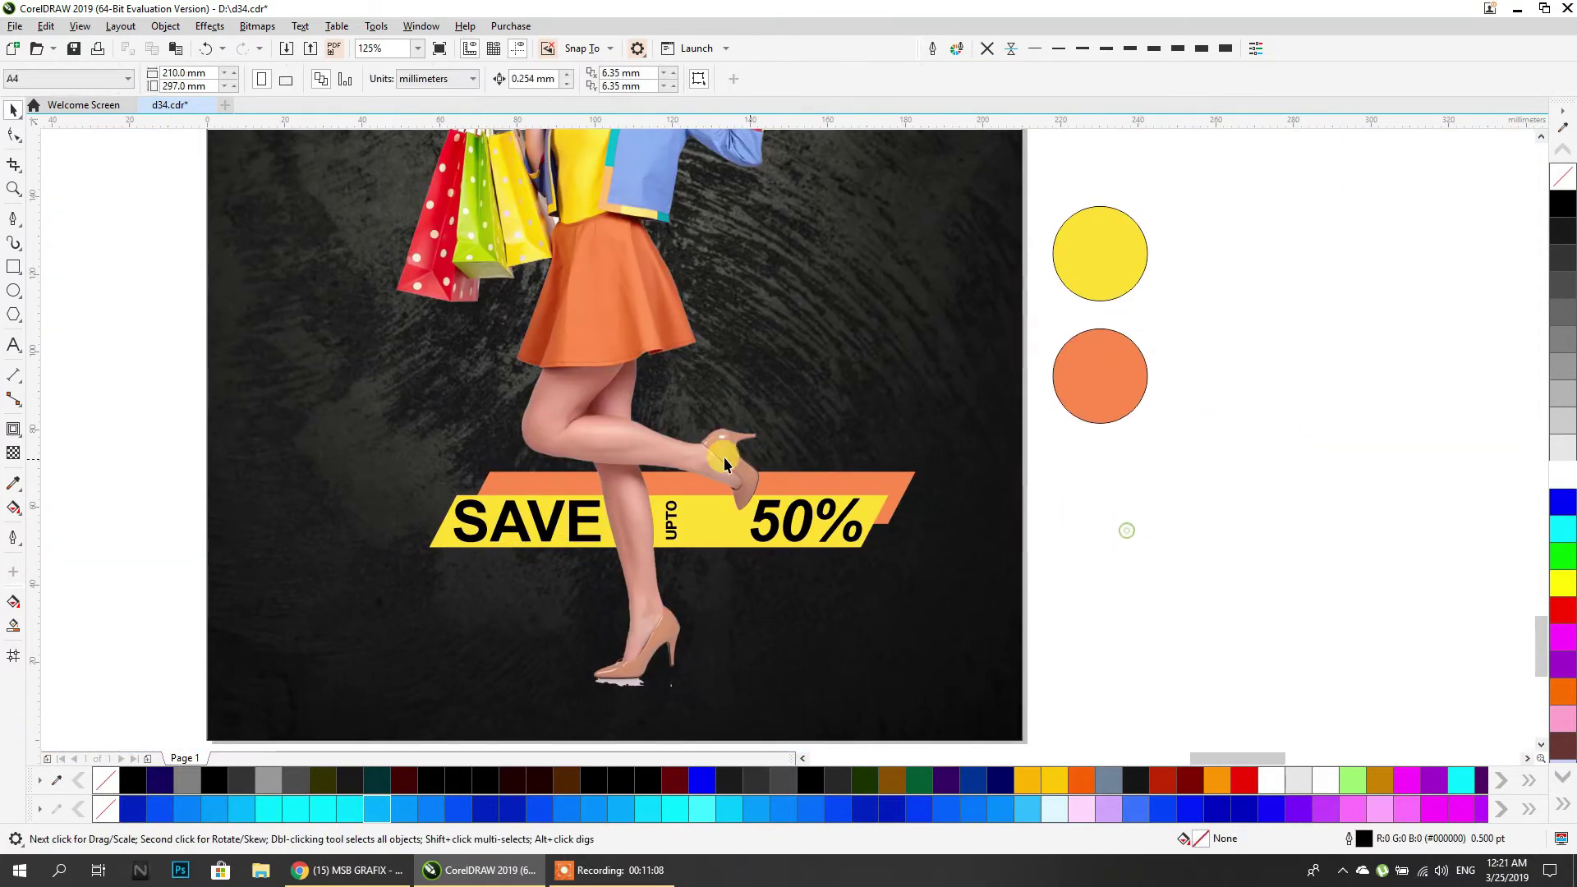
Duplicate the golden SALE lettering into the empty area between the poster and the original lettering.
{"action": "scroll", "coordinate": [725, 462], "scroll_direction": "down", "scroll_amount": 4}
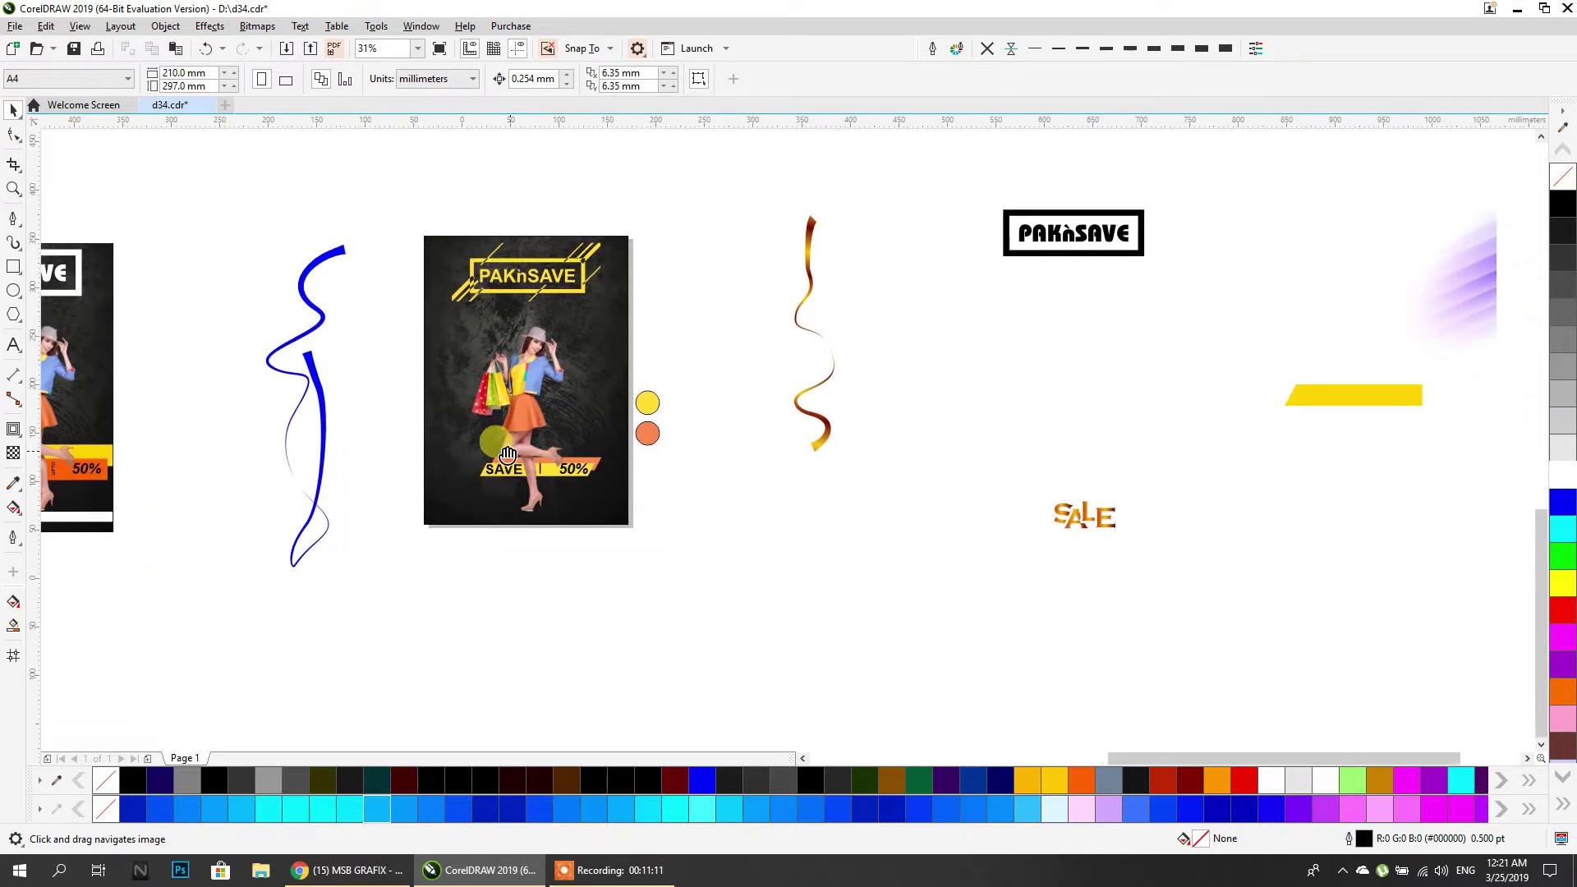
{"action": "left_click_drag", "start_coordinate": [508, 454], "coordinate": [501, 452]}
{"action": "left_click", "coordinate": [786, 519]}
{"action": "left_click_drag", "start_coordinate": [1033, 517], "coordinate": [738, 535]}
{"action": "scroll", "coordinate": [738, 535], "scroll_direction": "up", "scroll_amount": 2}
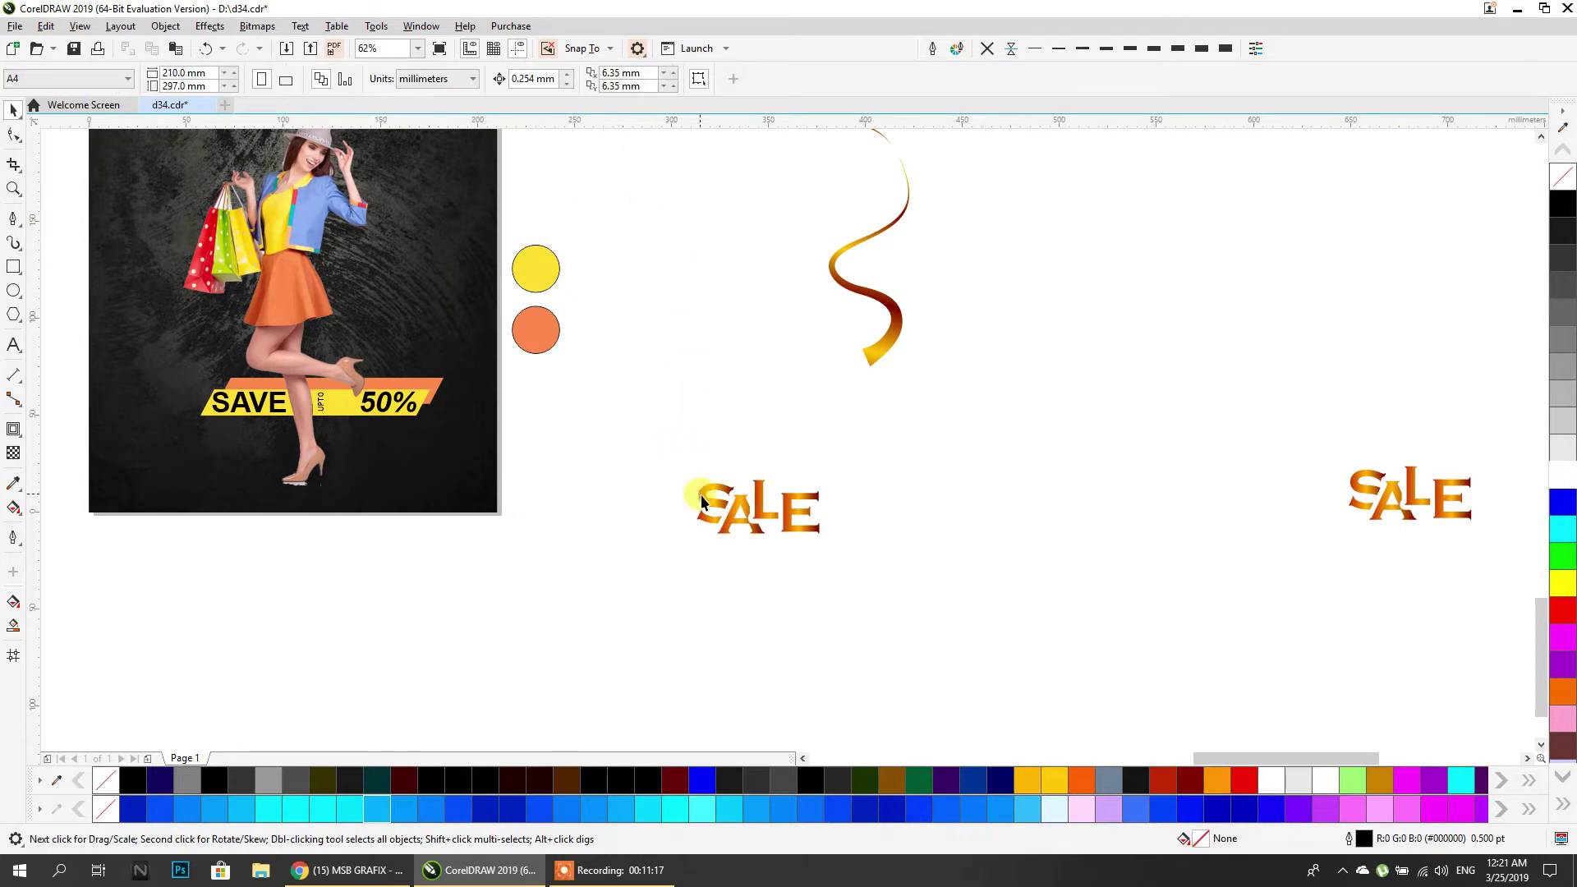
Separate the letter S from the duplicated lettering and extend it to read SALE as a single text object.
{"action": "left_click_drag", "start_coordinate": [702, 501], "coordinate": [666, 343]}
{"action": "double_click", "coordinate": [668, 355]}
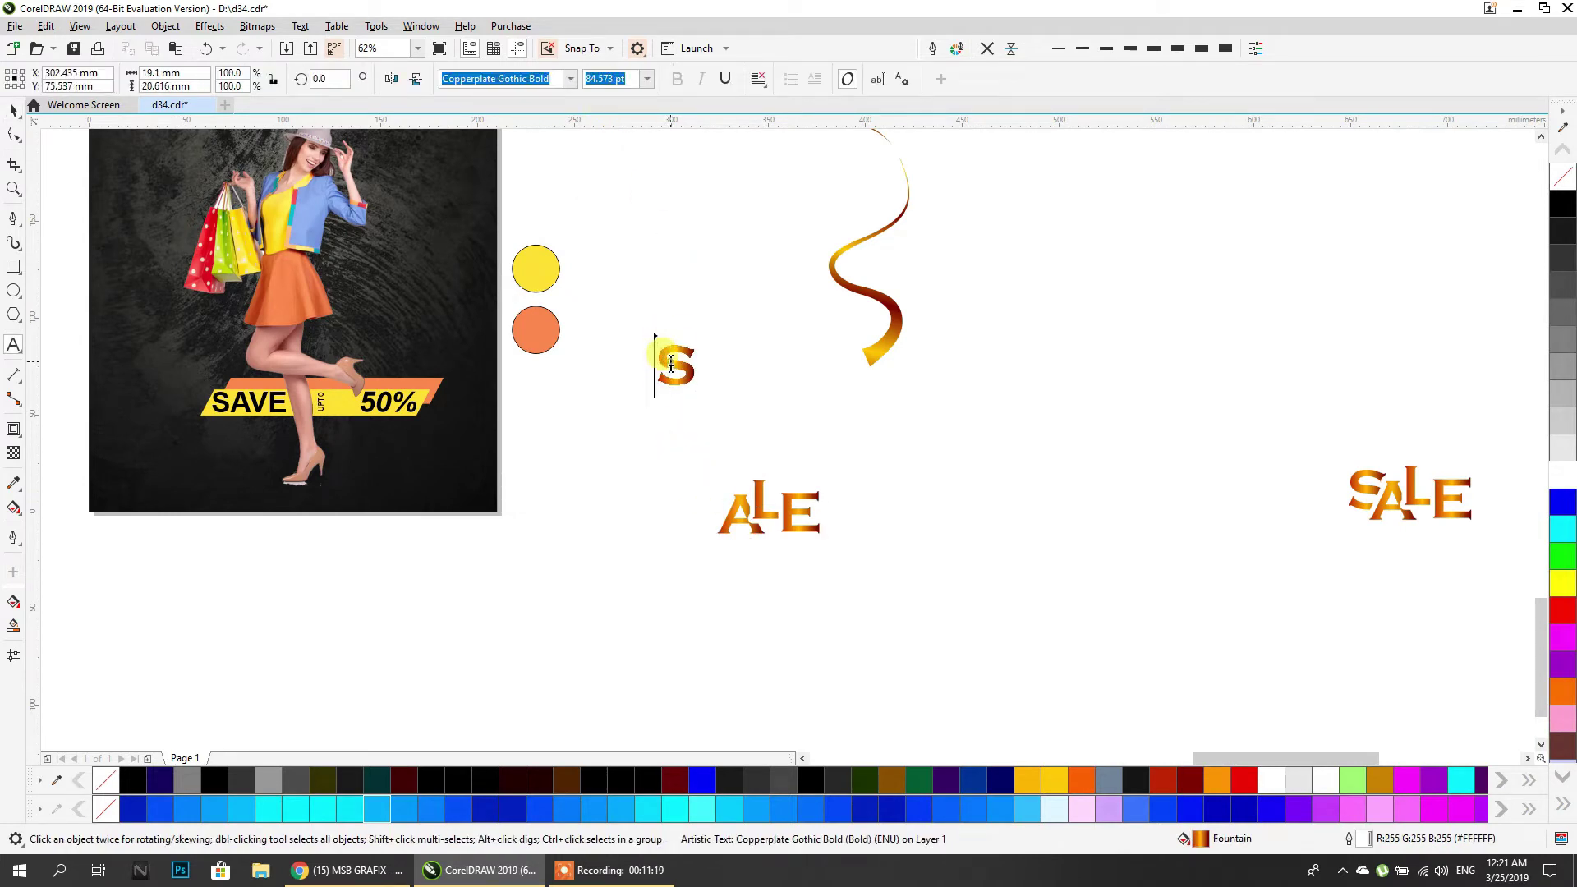
{"action": "type", "text": "ALE"}
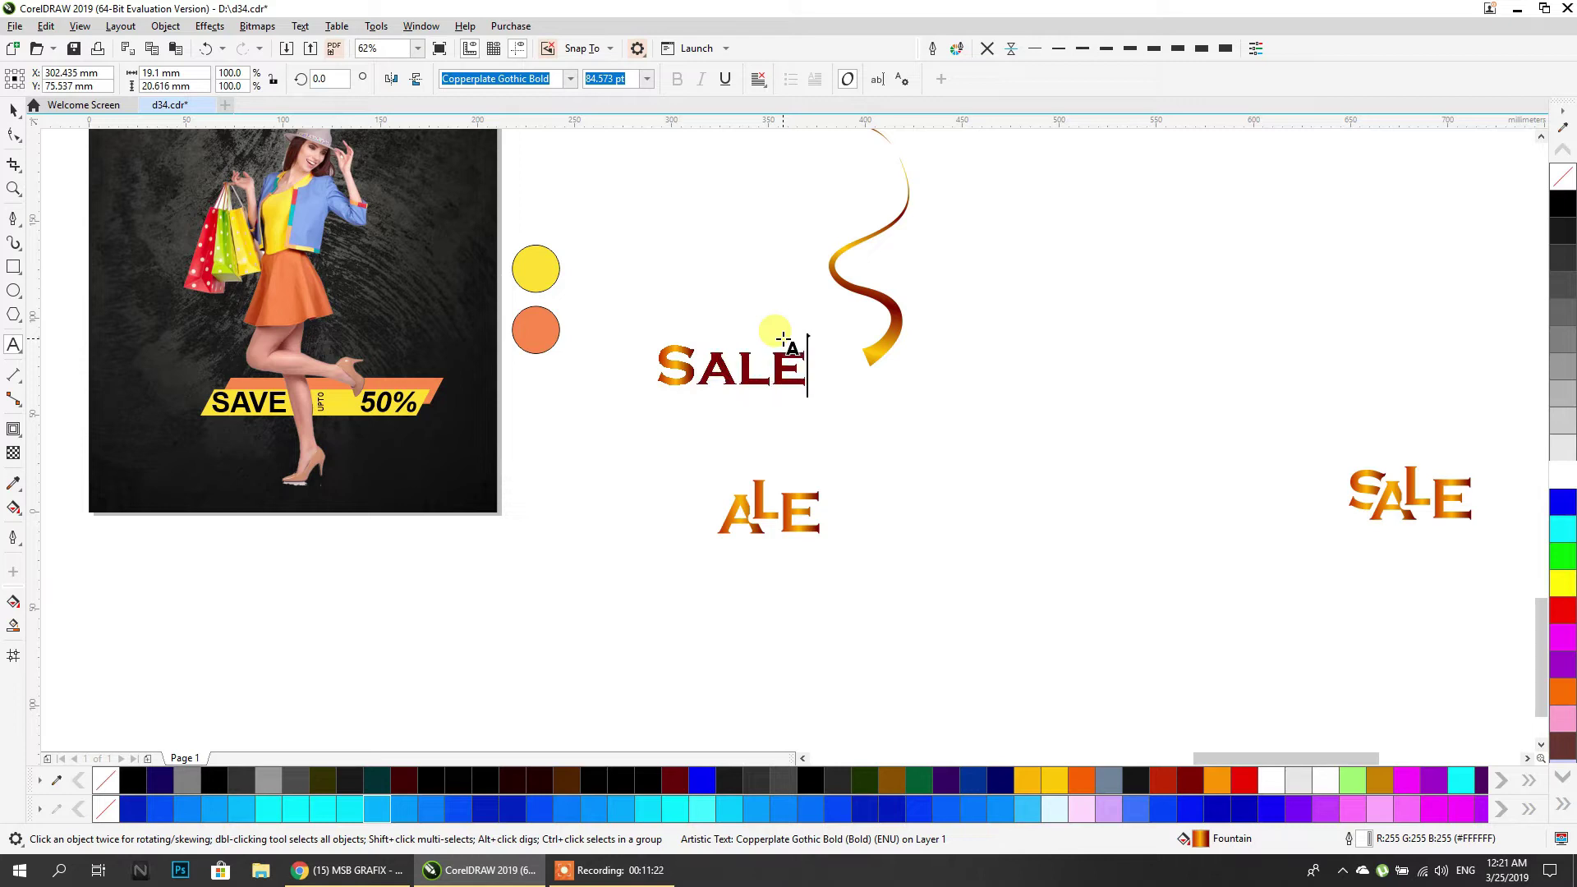
{"action": "left_click", "coordinate": [12, 111]}
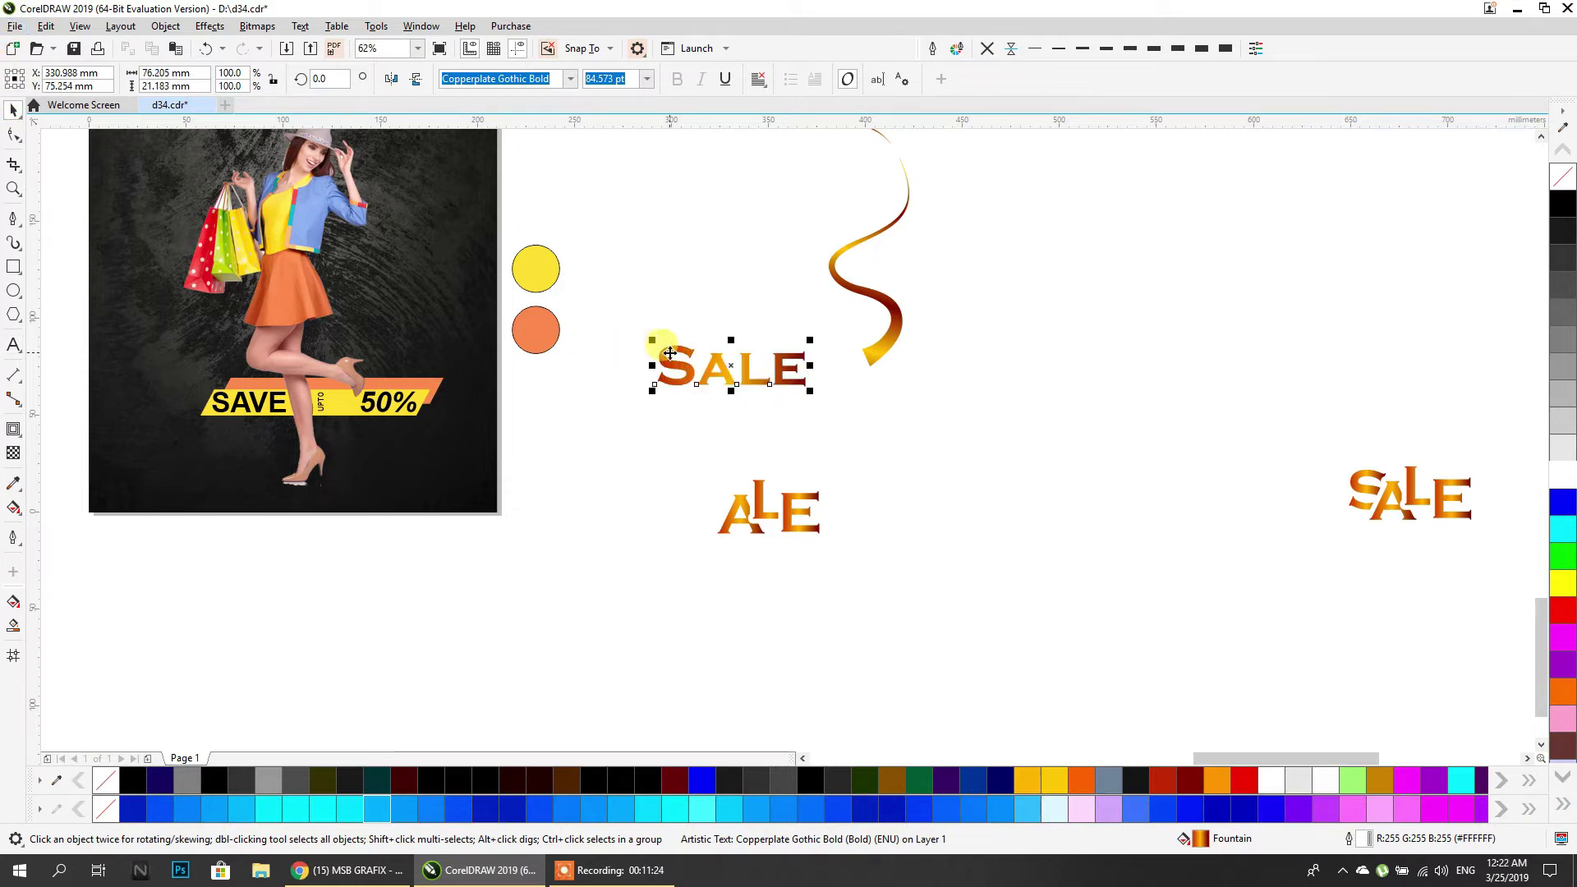
Change the new SALE text to uppercase and move it closer to the poster.
{"action": "left_click", "coordinate": [294, 27]}
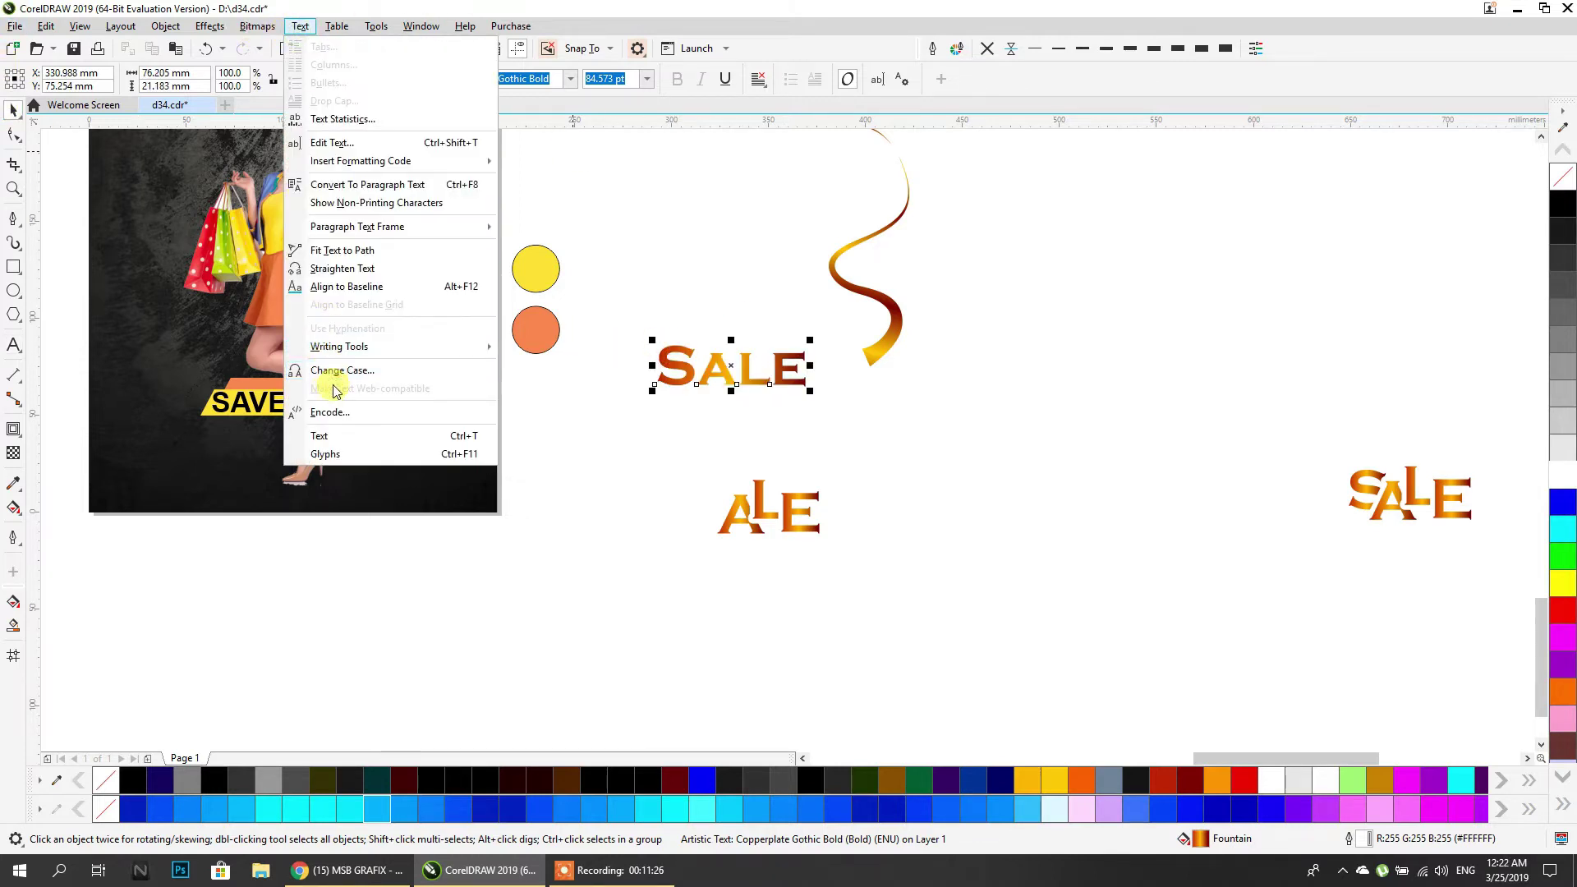
{"action": "left_click", "coordinate": [330, 367]}
{"action": "left_click", "coordinate": [754, 483]}
{"action": "left_click", "coordinate": [739, 419]}
{"action": "left_click_drag", "start_coordinate": [728, 380], "coordinate": [635, 423]}
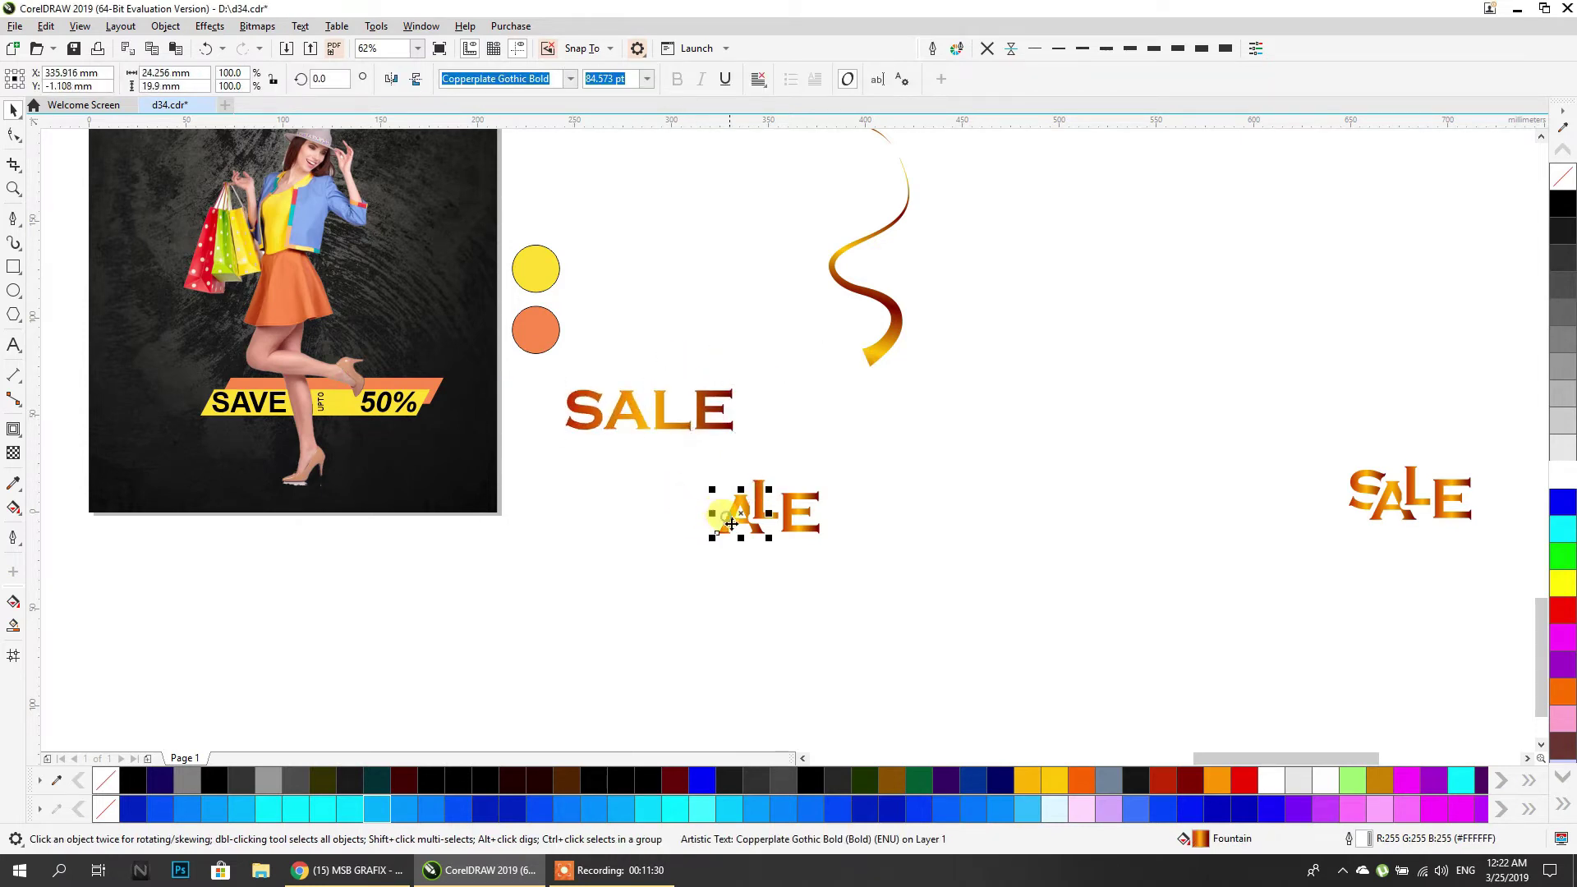
Delete the leftover A, L and E of the duplicated lettering and move the SALE text down beside the poster's lower corner.
{"action": "left_click_drag", "start_coordinate": [686, 583], "coordinate": [658, 555]}
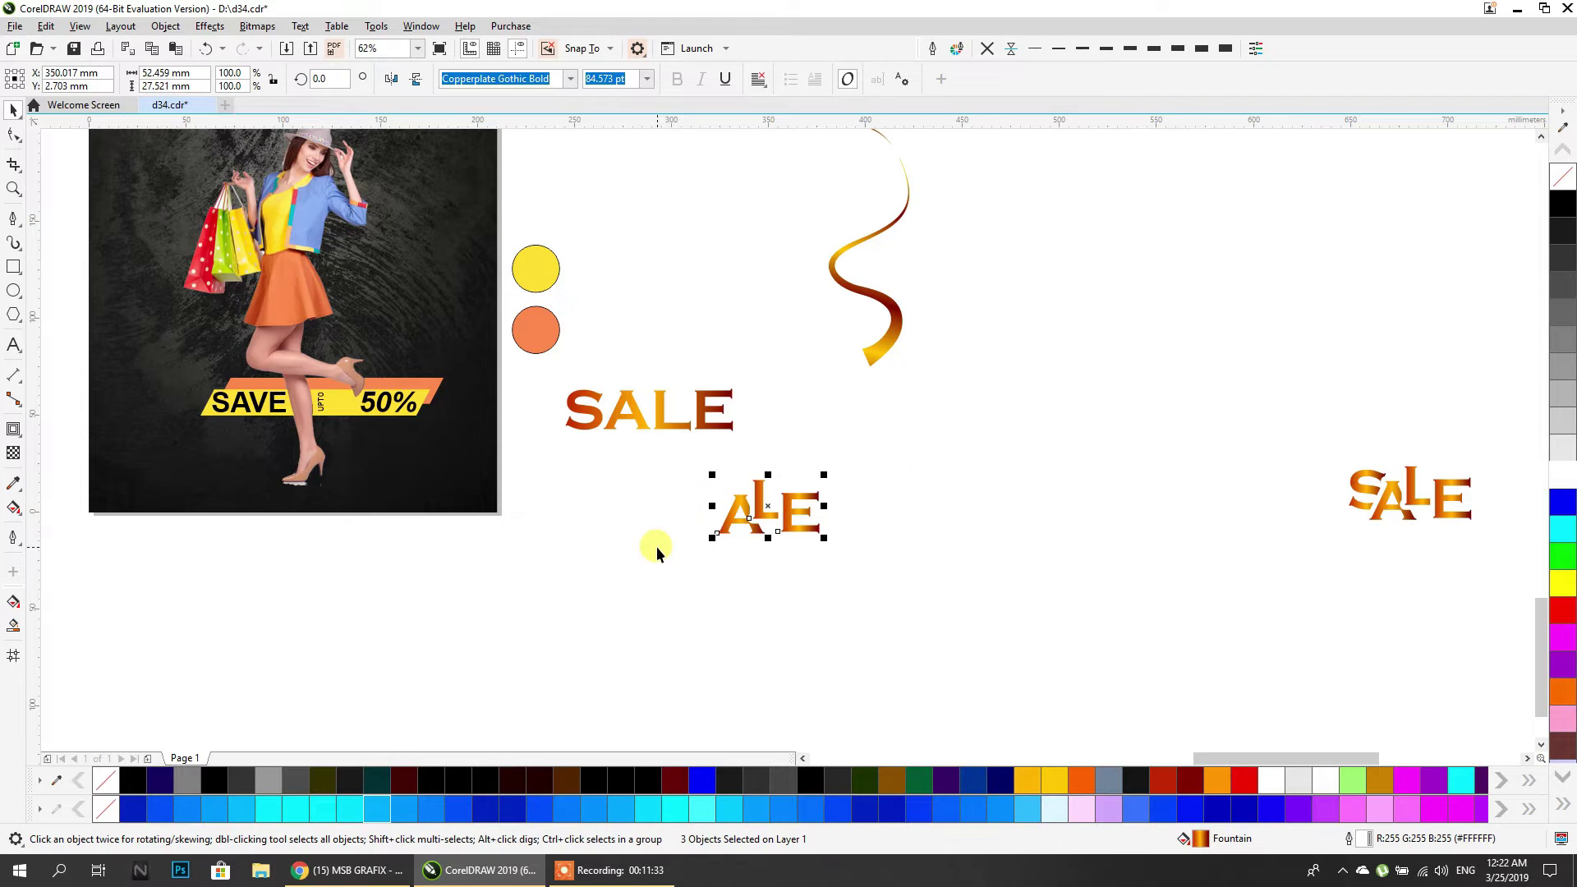
{"action": "key", "text": "Delete"}
{"action": "left_click", "coordinate": [582, 426]}
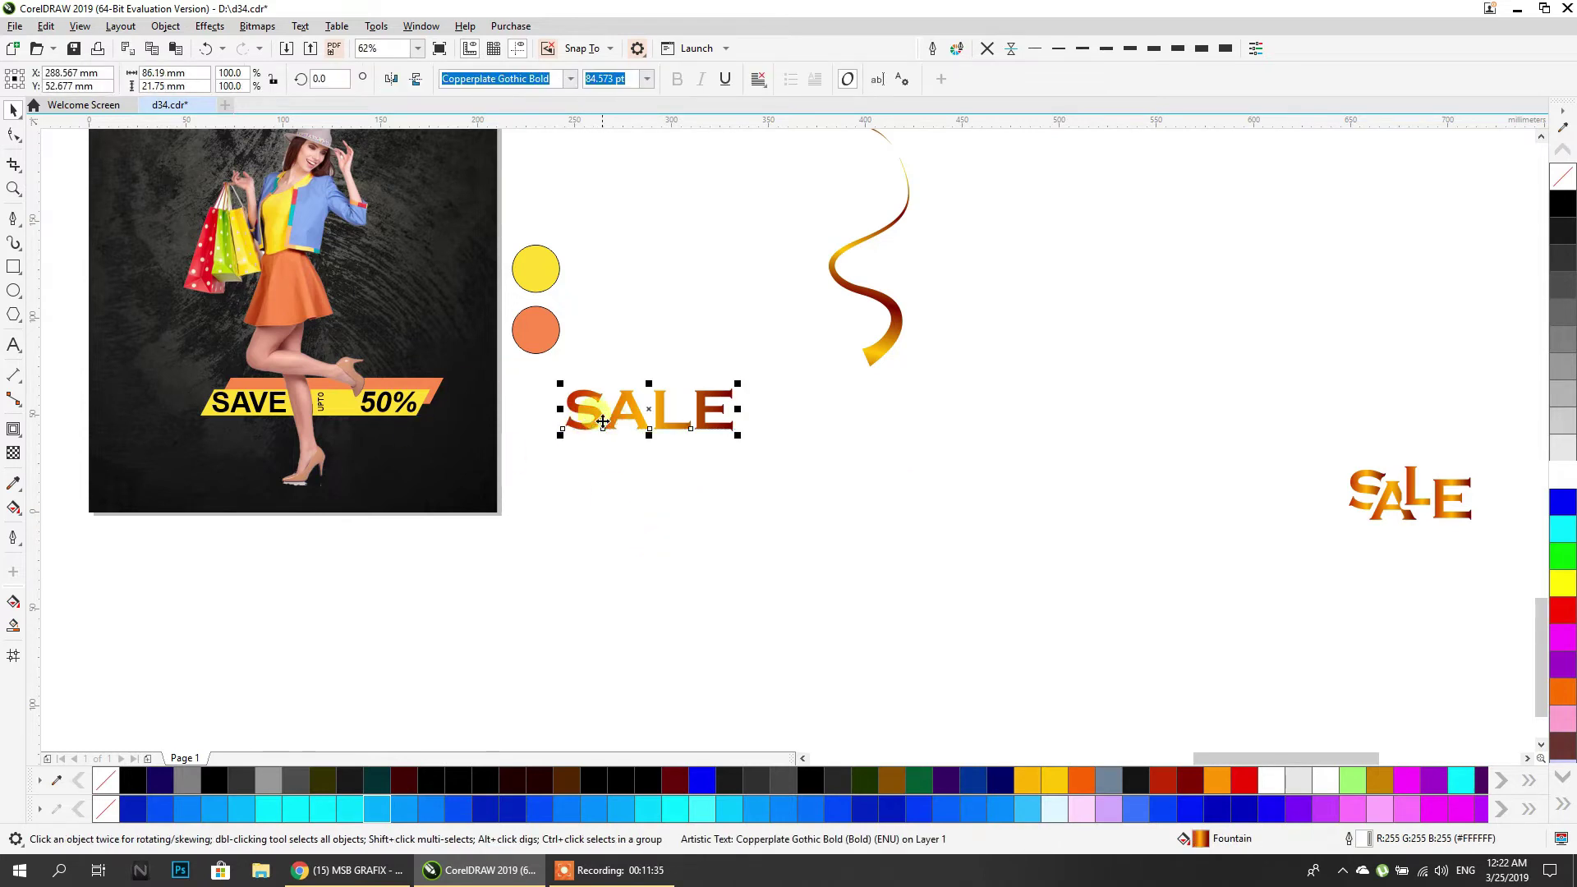
{"action": "left_click_drag", "start_coordinate": [629, 420], "coordinate": [576, 476]}
Fill SALE black and apply a horizontal linear fountain fill across it, with both end colours set to dark brown.
{"action": "scroll", "coordinate": [616, 491], "scroll_direction": "up", "scroll_amount": 4}
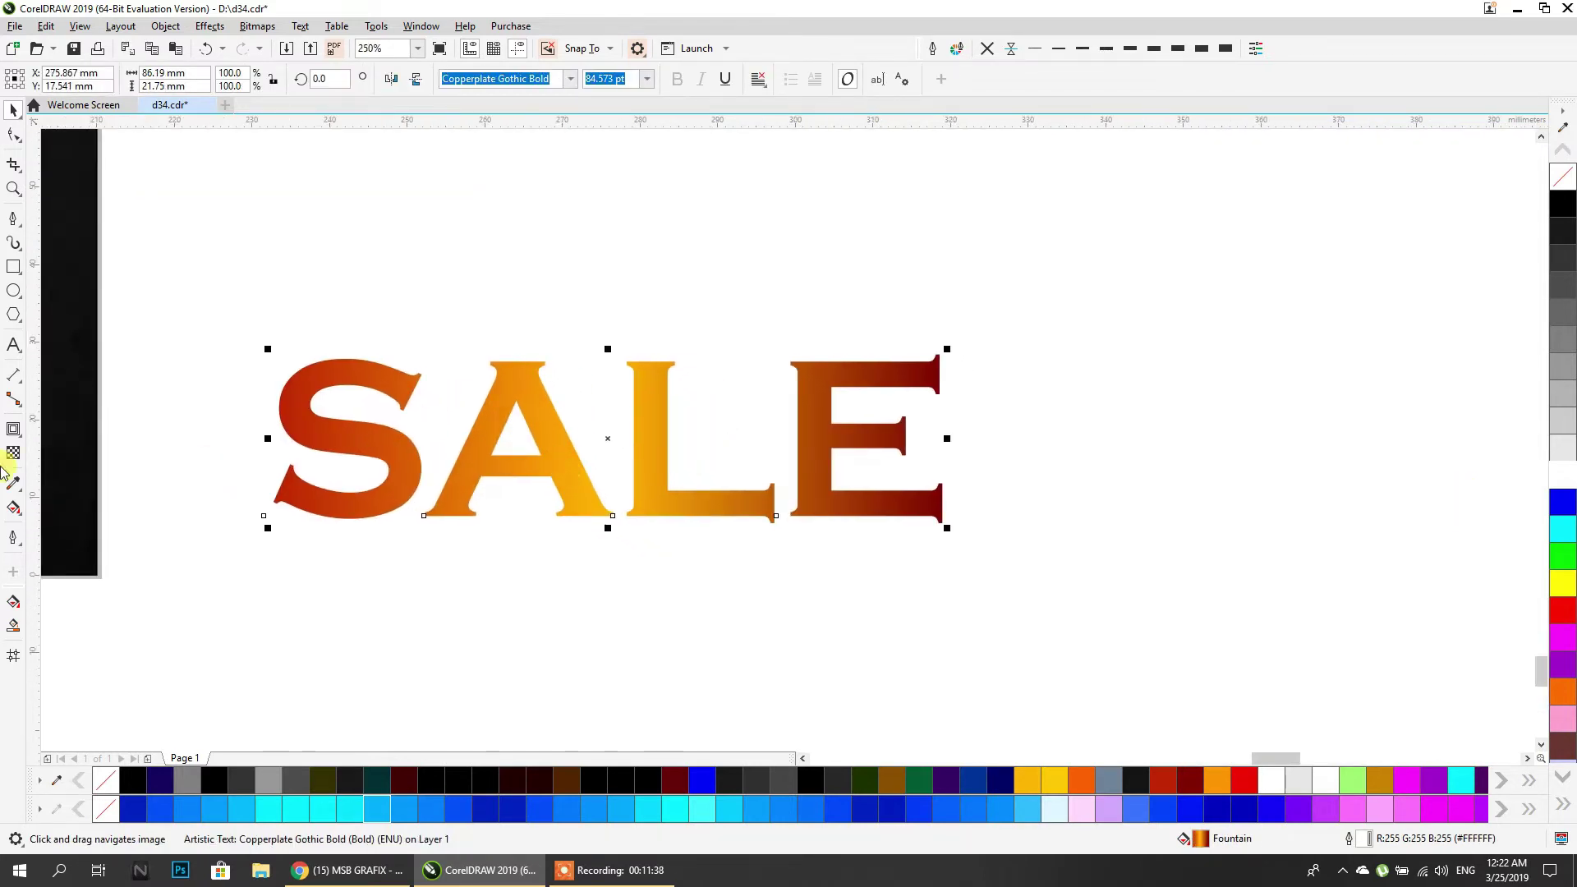
{"action": "left_click", "coordinate": [1546, 206]}
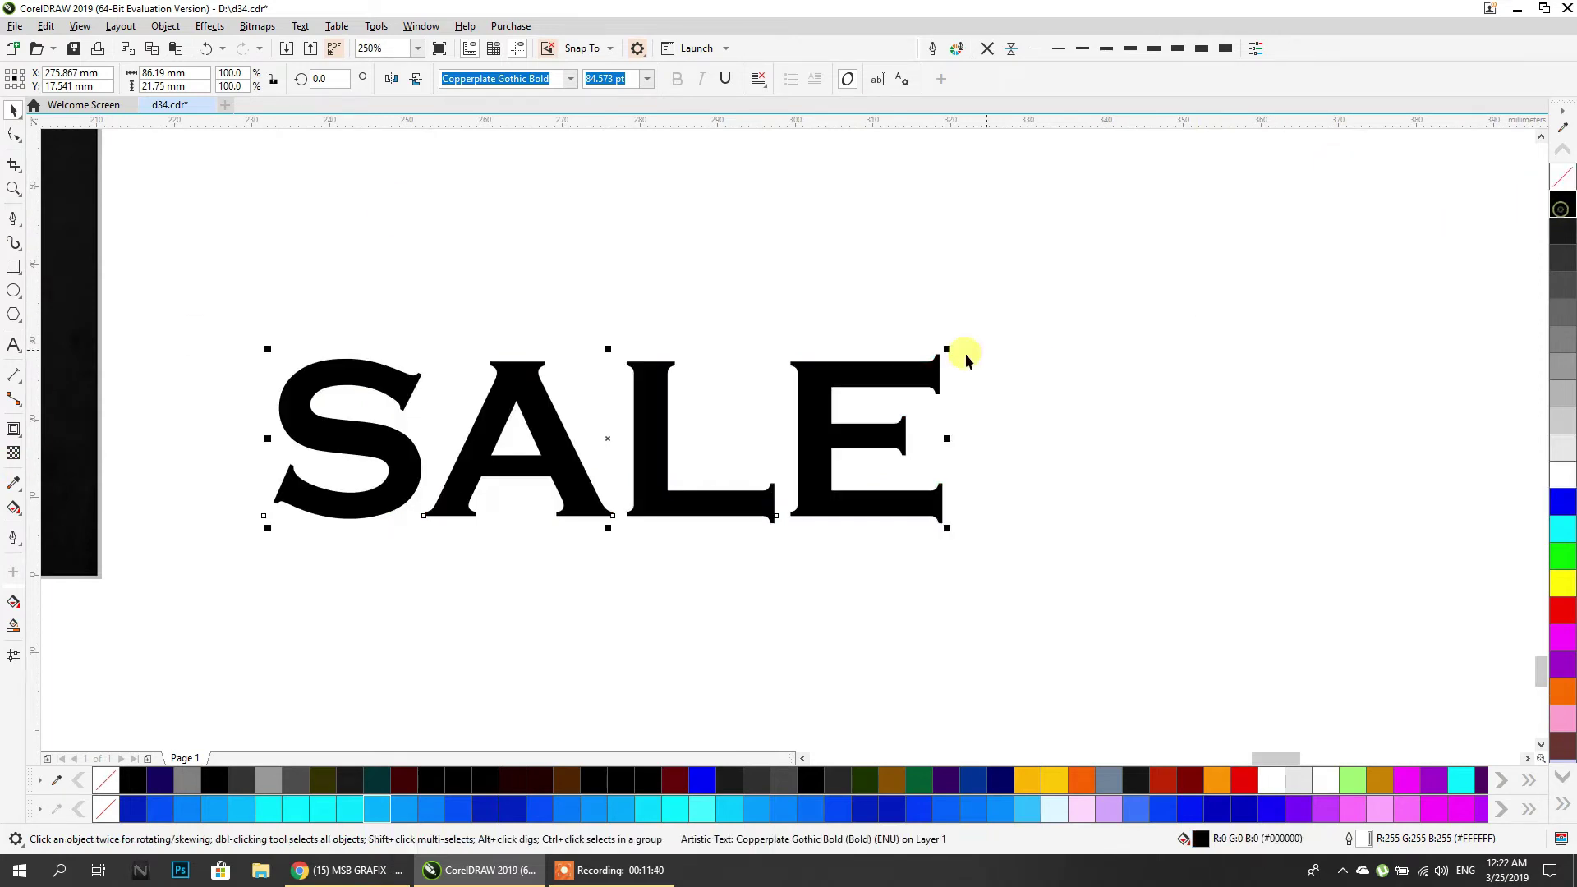
{"action": "left_click", "coordinate": [13, 509]}
{"action": "left_click_drag", "start_coordinate": [348, 427], "coordinate": [880, 427]}
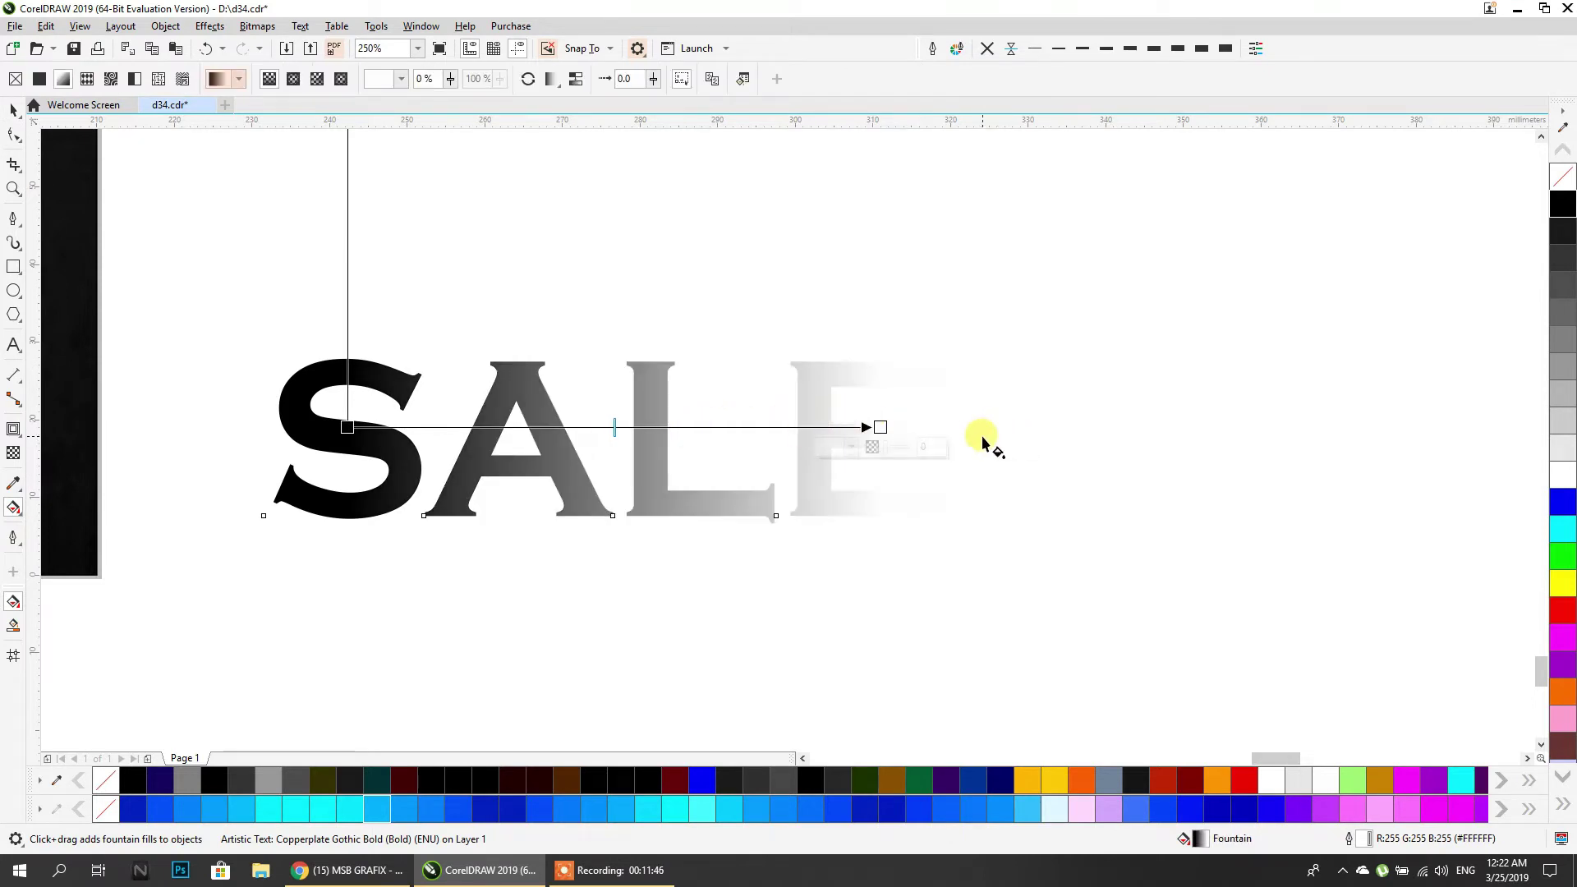
{"action": "left_click", "coordinate": [1560, 745]}
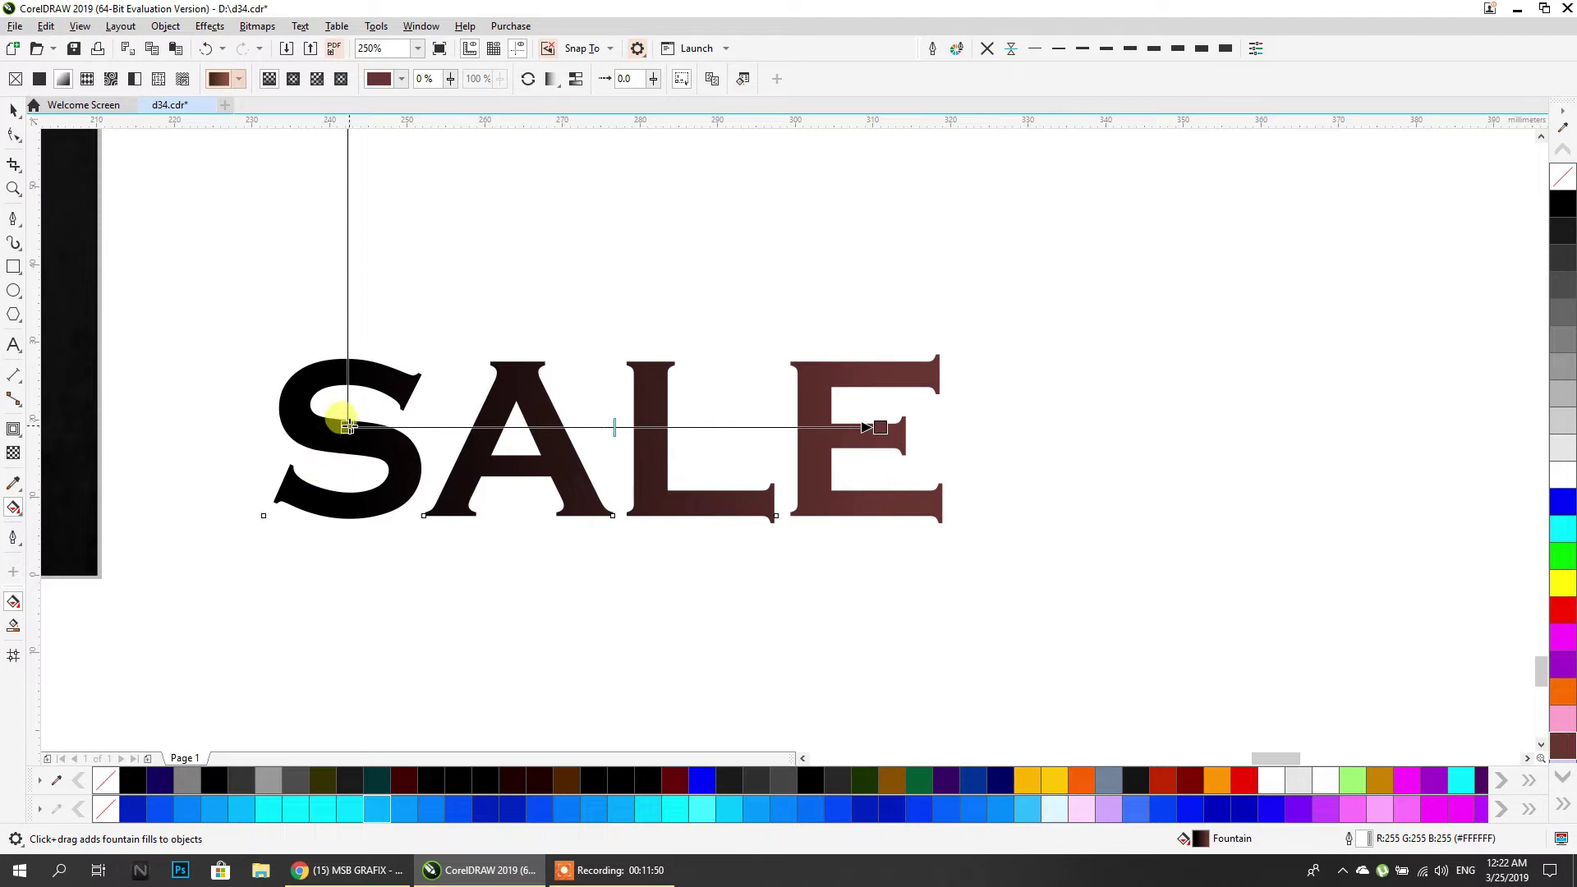
{"action": "left_click", "coordinate": [348, 427]}
{"action": "left_click", "coordinate": [1563, 746]}
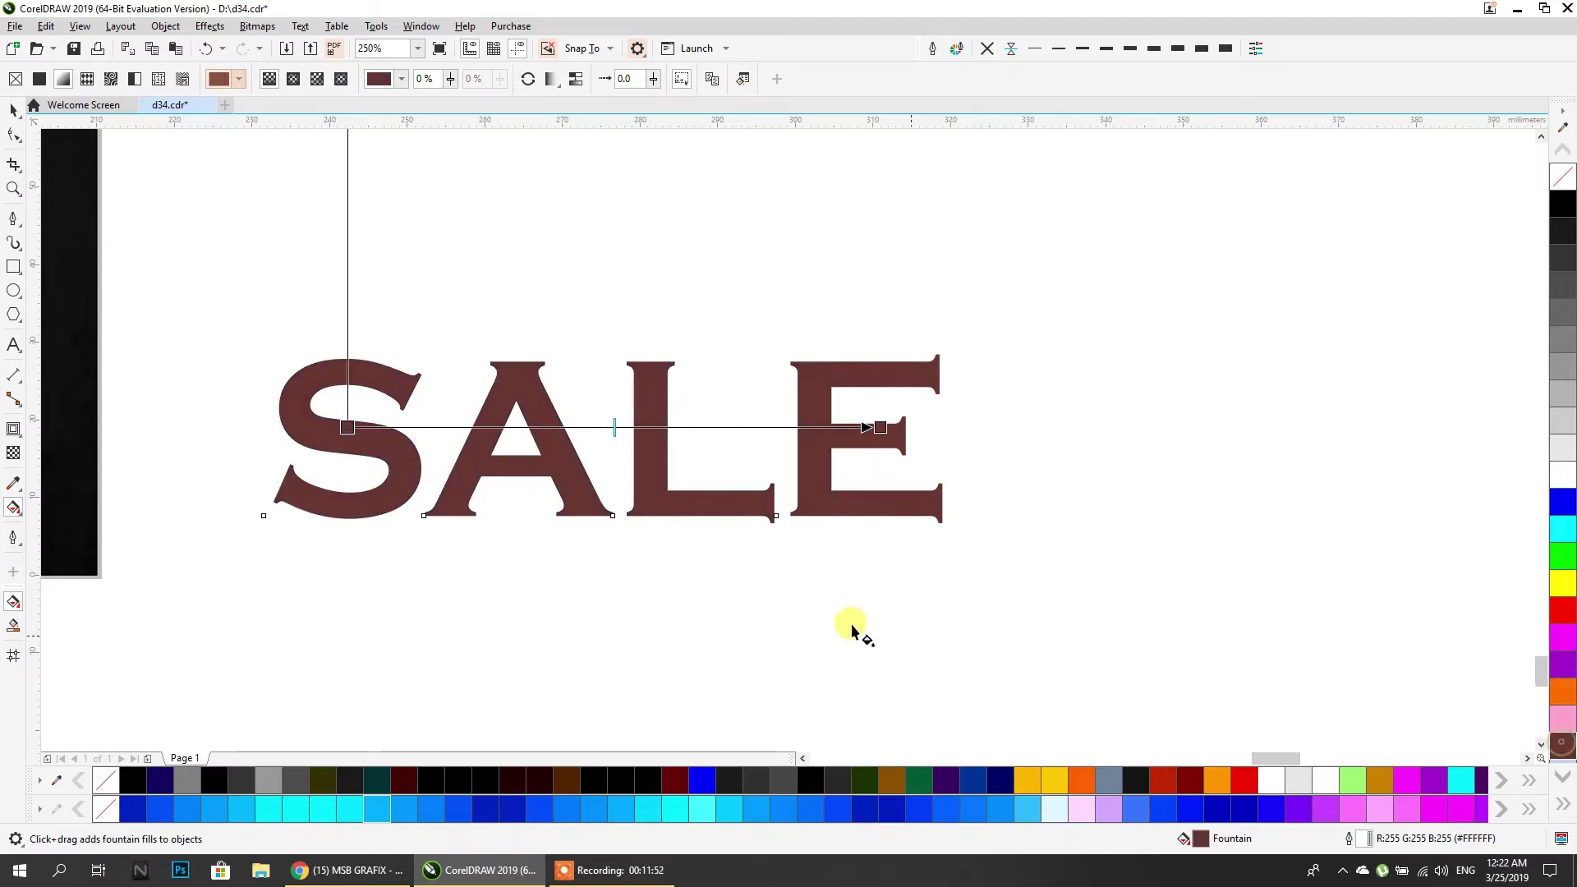
Add a golden-yellow colour node at about 52% in the middle of SALE's fountain fill.
{"action": "double_click", "coordinate": [627, 428]}
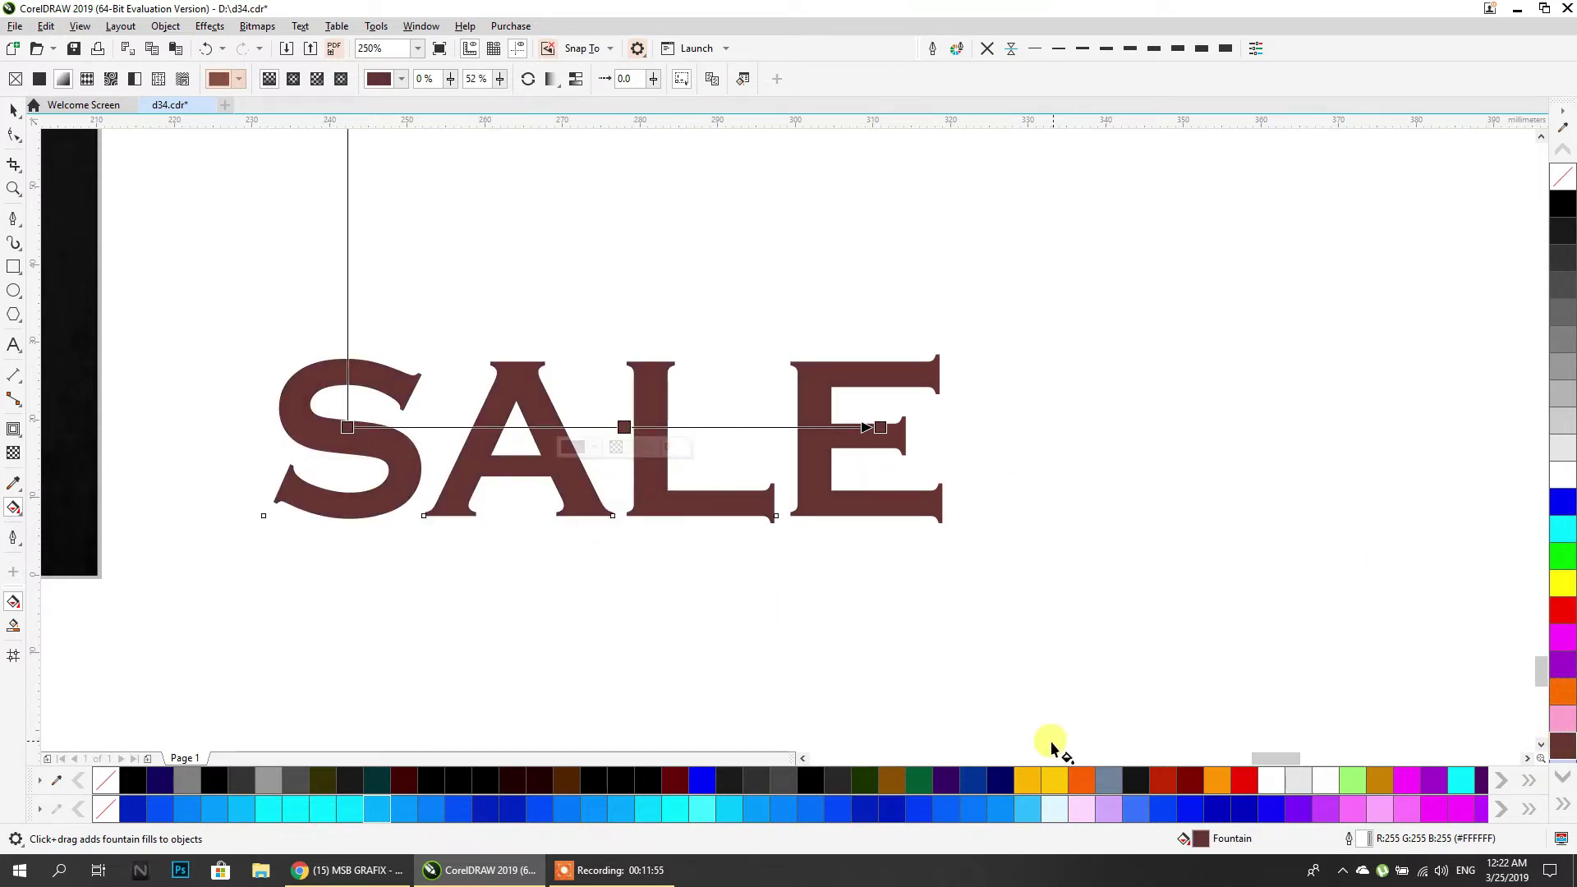
{"action": "left_click", "coordinate": [1028, 780]}
{"action": "scroll", "coordinate": [686, 514], "scroll_direction": "down", "scroll_amount": 2}
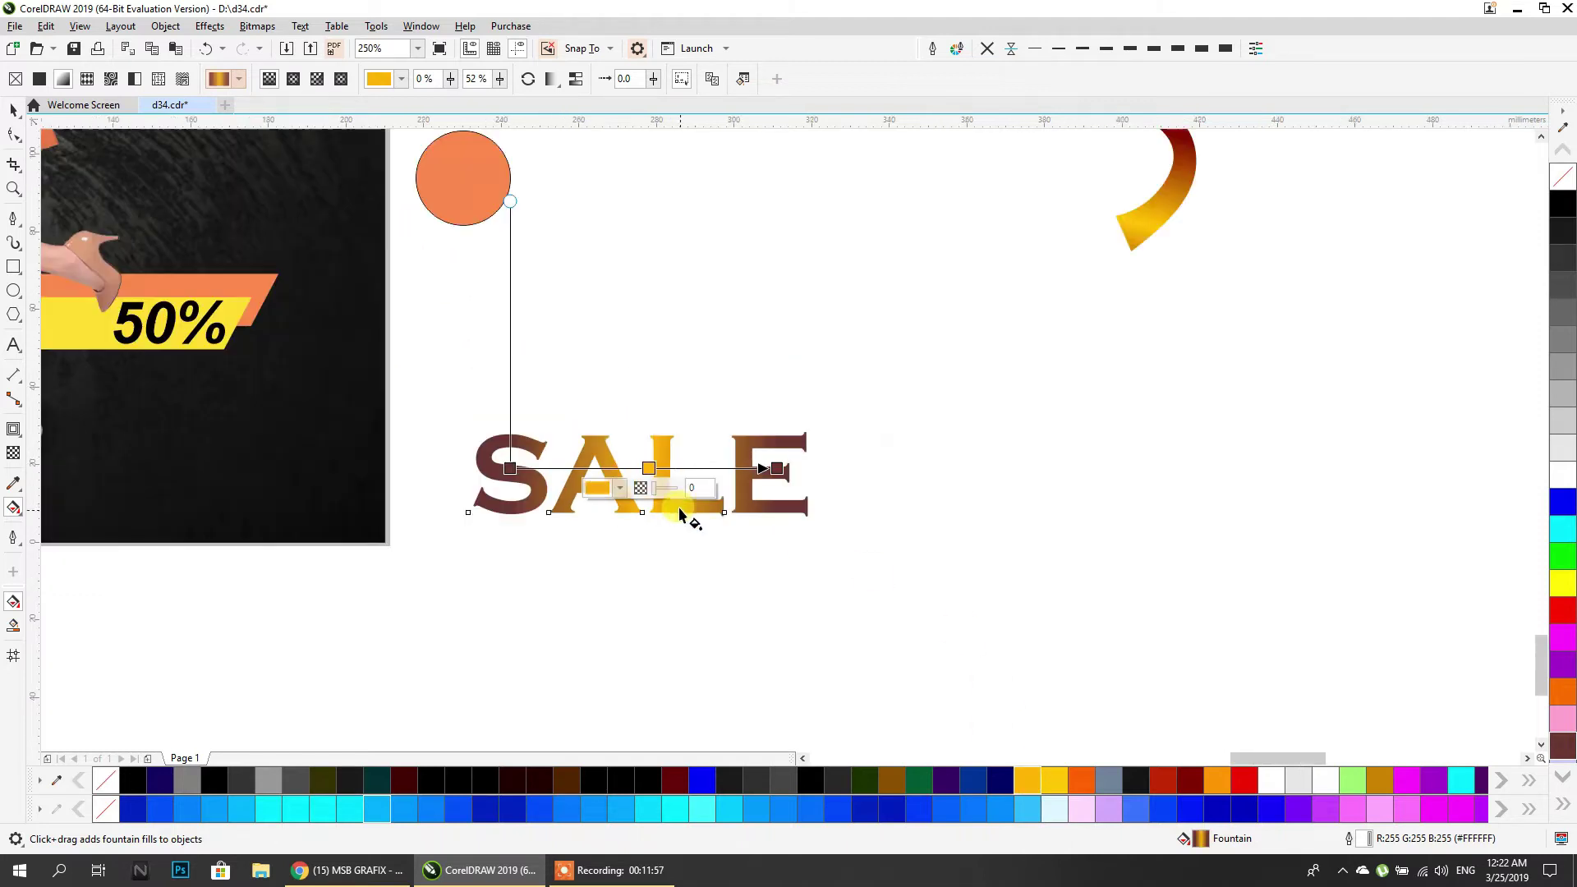
{"action": "scroll", "coordinate": [637, 466], "scroll_direction": "up", "scroll_amount": 2}
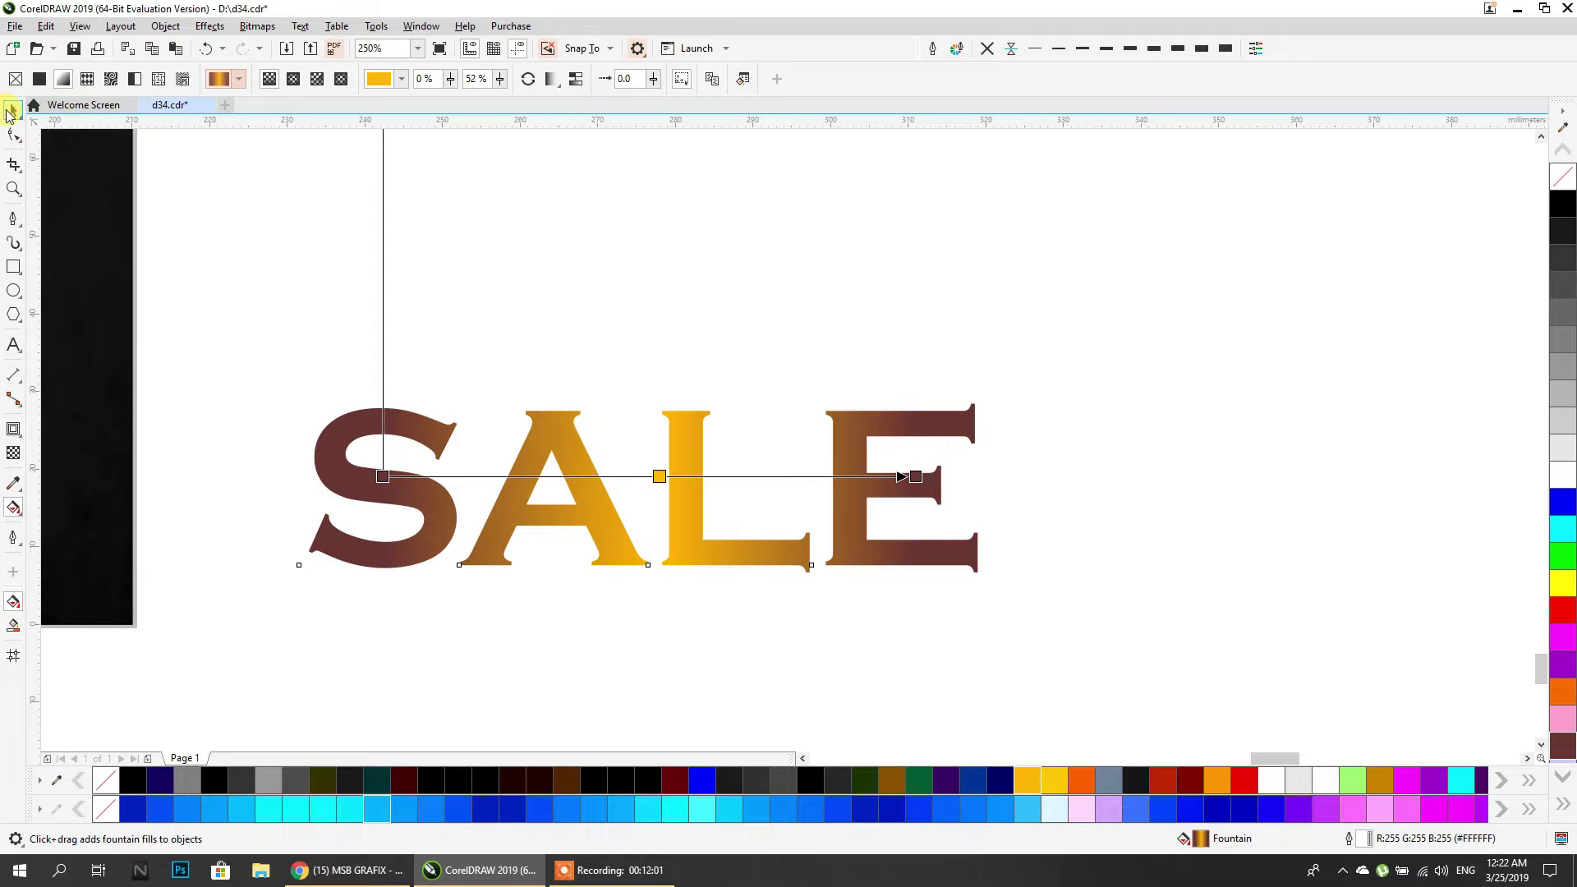
Break SALE into separate letters, then move the A lower against the S and the L close beside the A.
{"action": "left_click", "coordinate": [14, 109]}
{"action": "key", "text": "ctrl+k"}
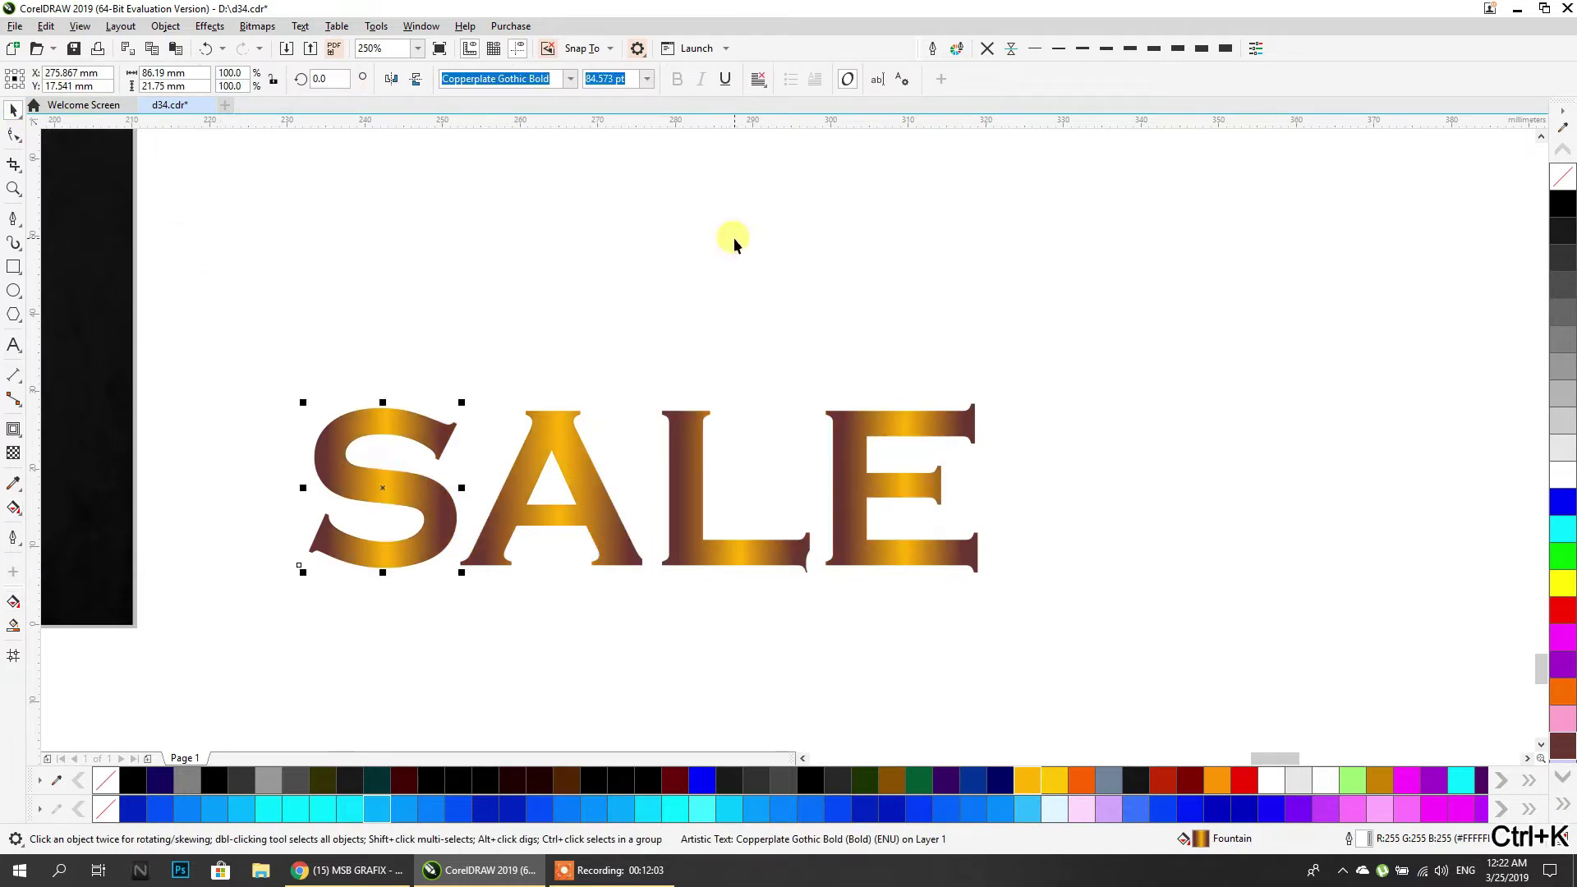
{"action": "left_click_drag", "start_coordinate": [563, 485], "coordinate": [503, 548]}
{"action": "left_click_drag", "start_coordinate": [662, 535], "coordinate": [559, 516]}
Align the L with the S, place the E lower so it overlaps the L, and align it with the A.
{"action": "left_click", "coordinate": [419, 487], "text": "shift"}
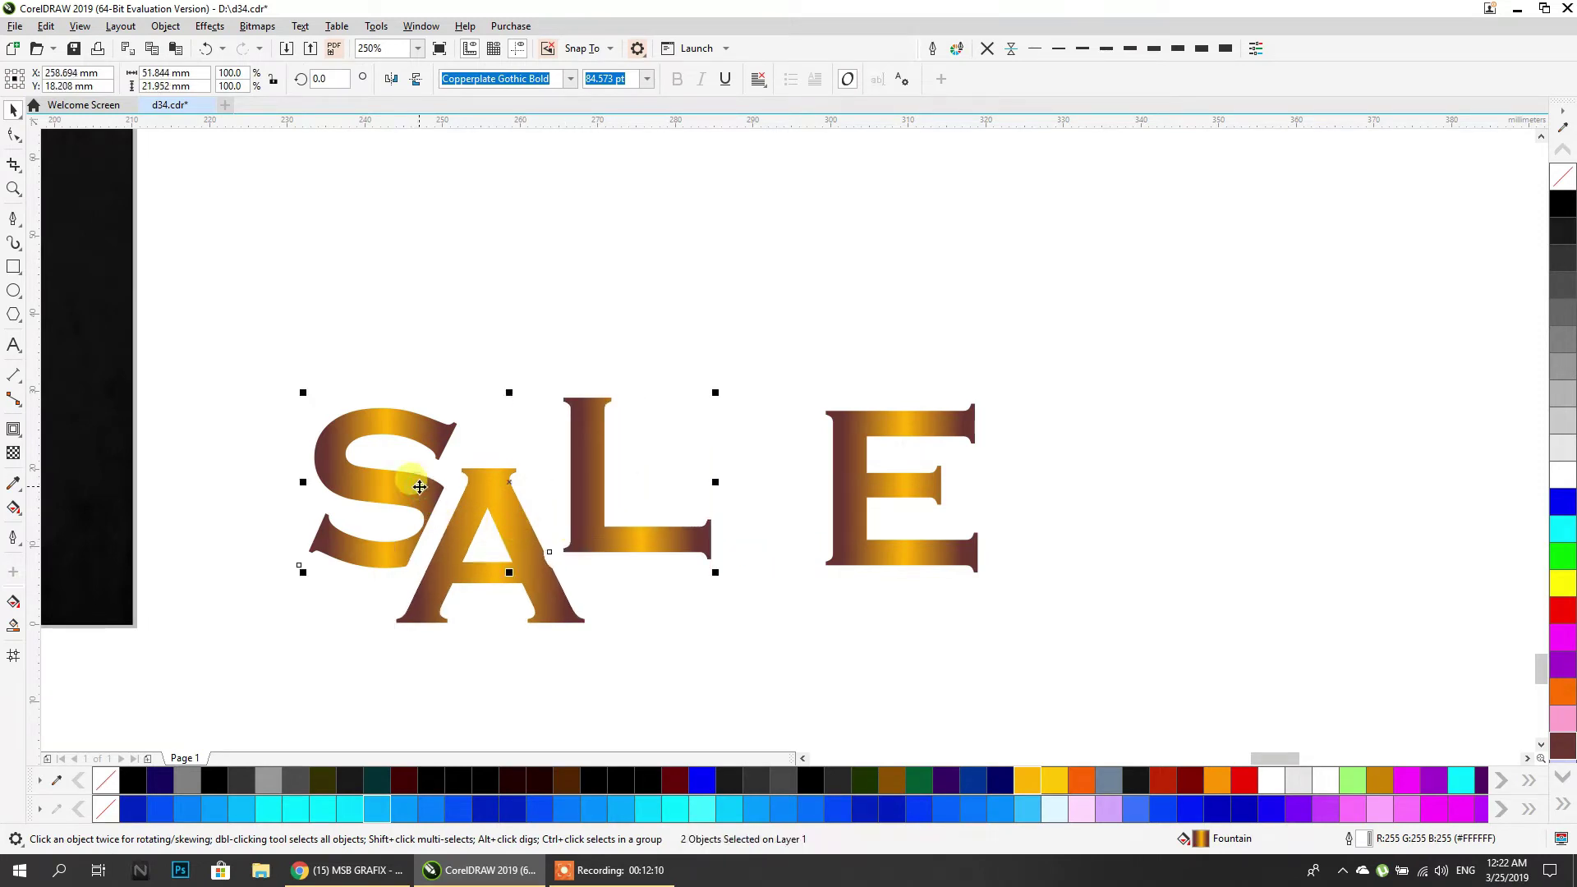
{"action": "left_click_drag", "start_coordinate": [926, 468], "coordinate": [678, 547]}
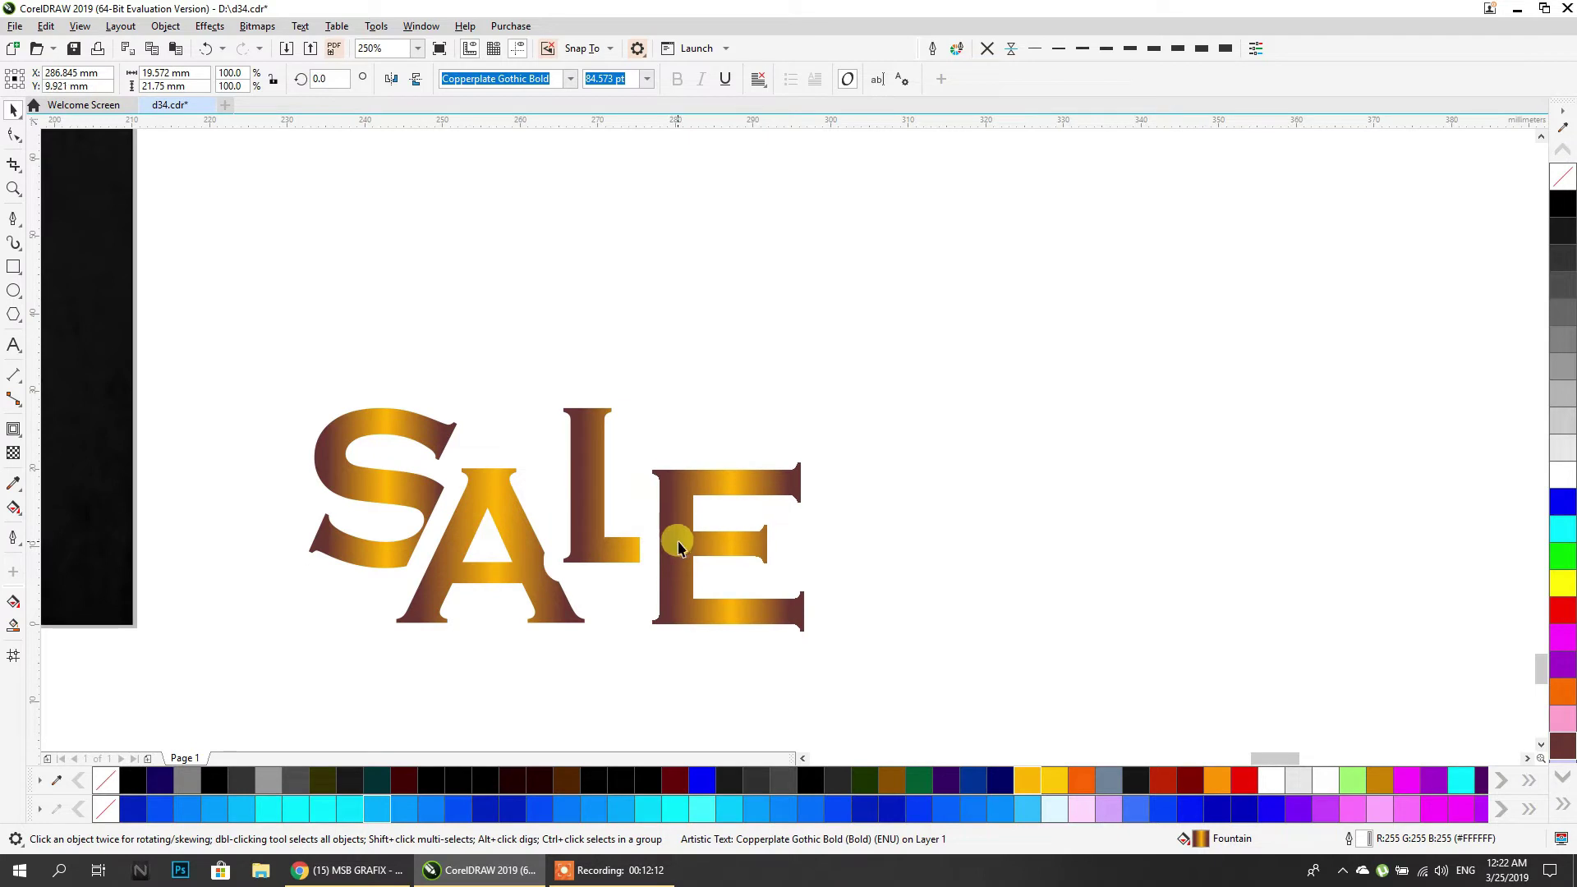
{"action": "left_click", "coordinate": [511, 563], "text": "shift"}
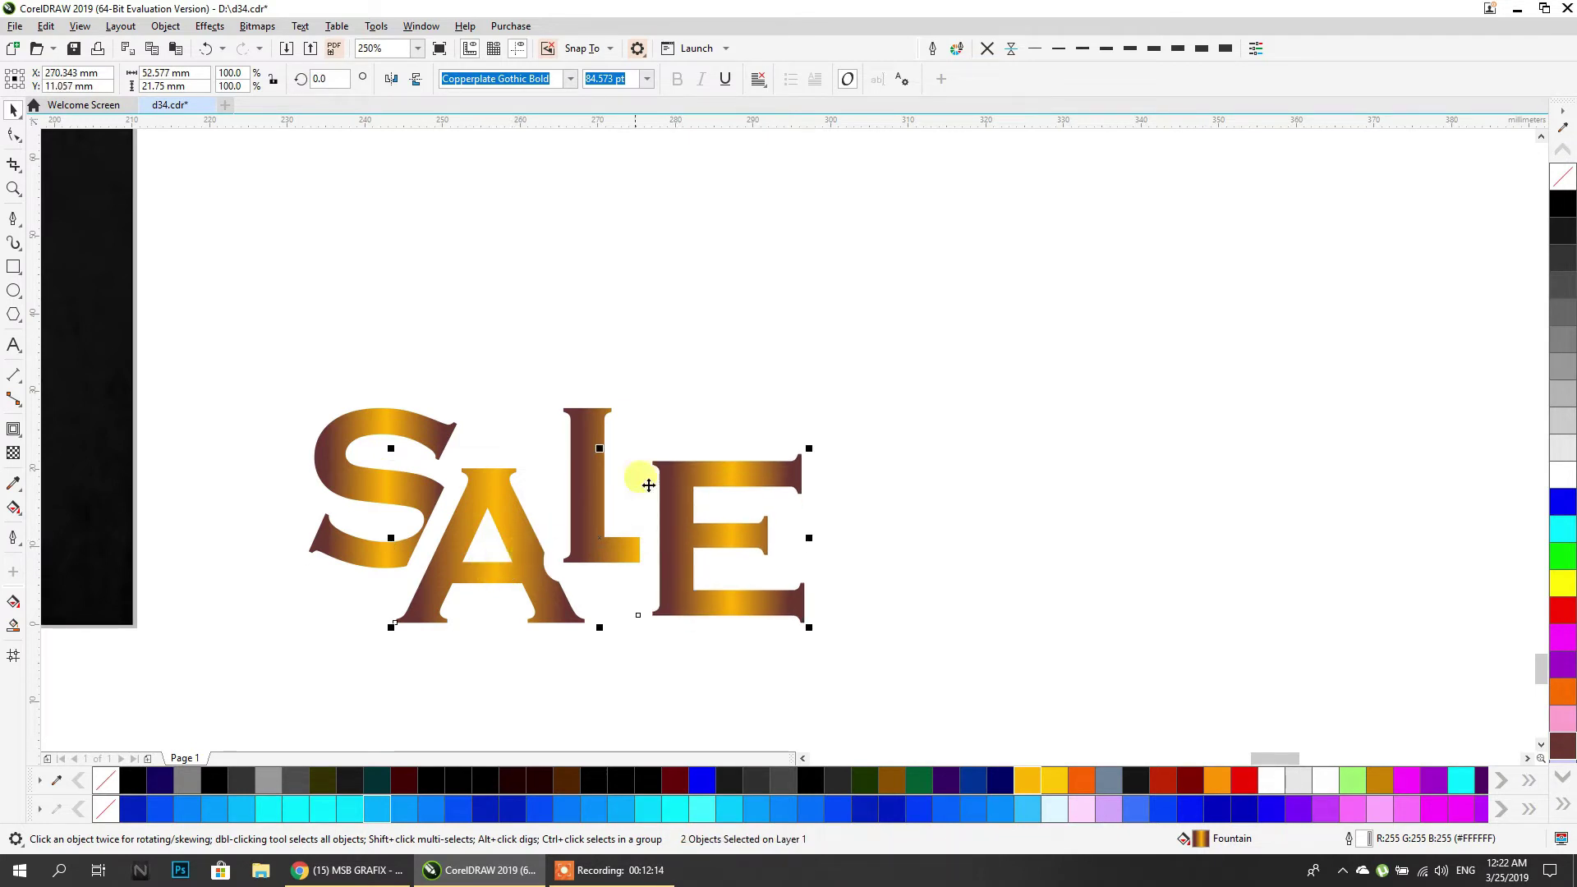
{"action": "left_click", "coordinate": [705, 426]}
Give all four SALE letters a thin red outline.
{"action": "left_click_drag", "start_coordinate": [908, 266], "coordinate": [275, 667]}
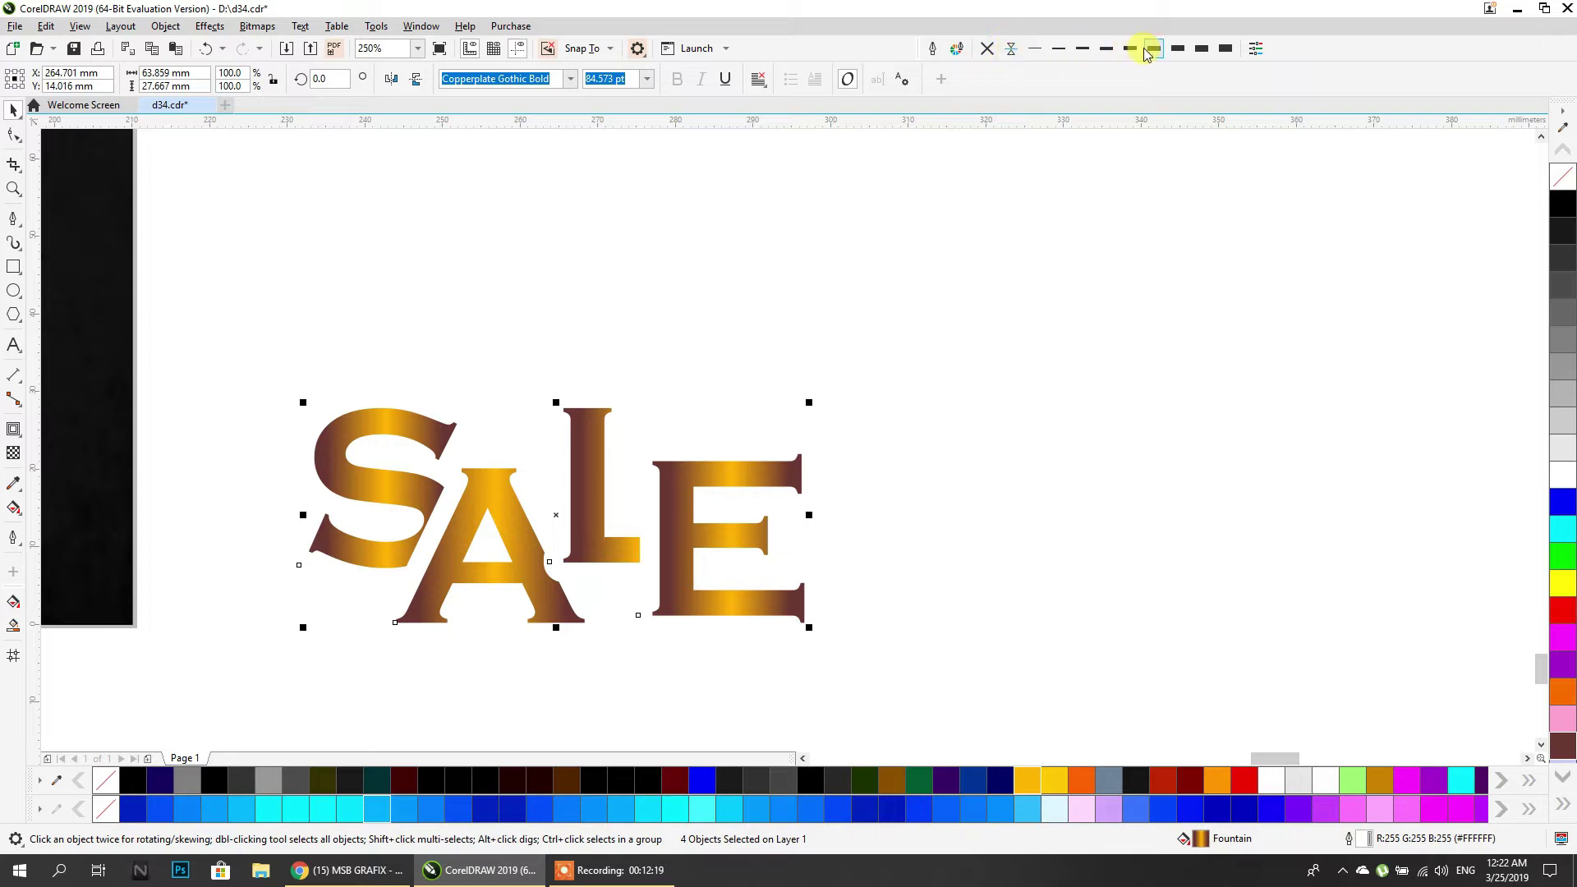
{"action": "left_click", "coordinate": [1150, 49]}
{"action": "right_click", "coordinate": [1563, 609]}
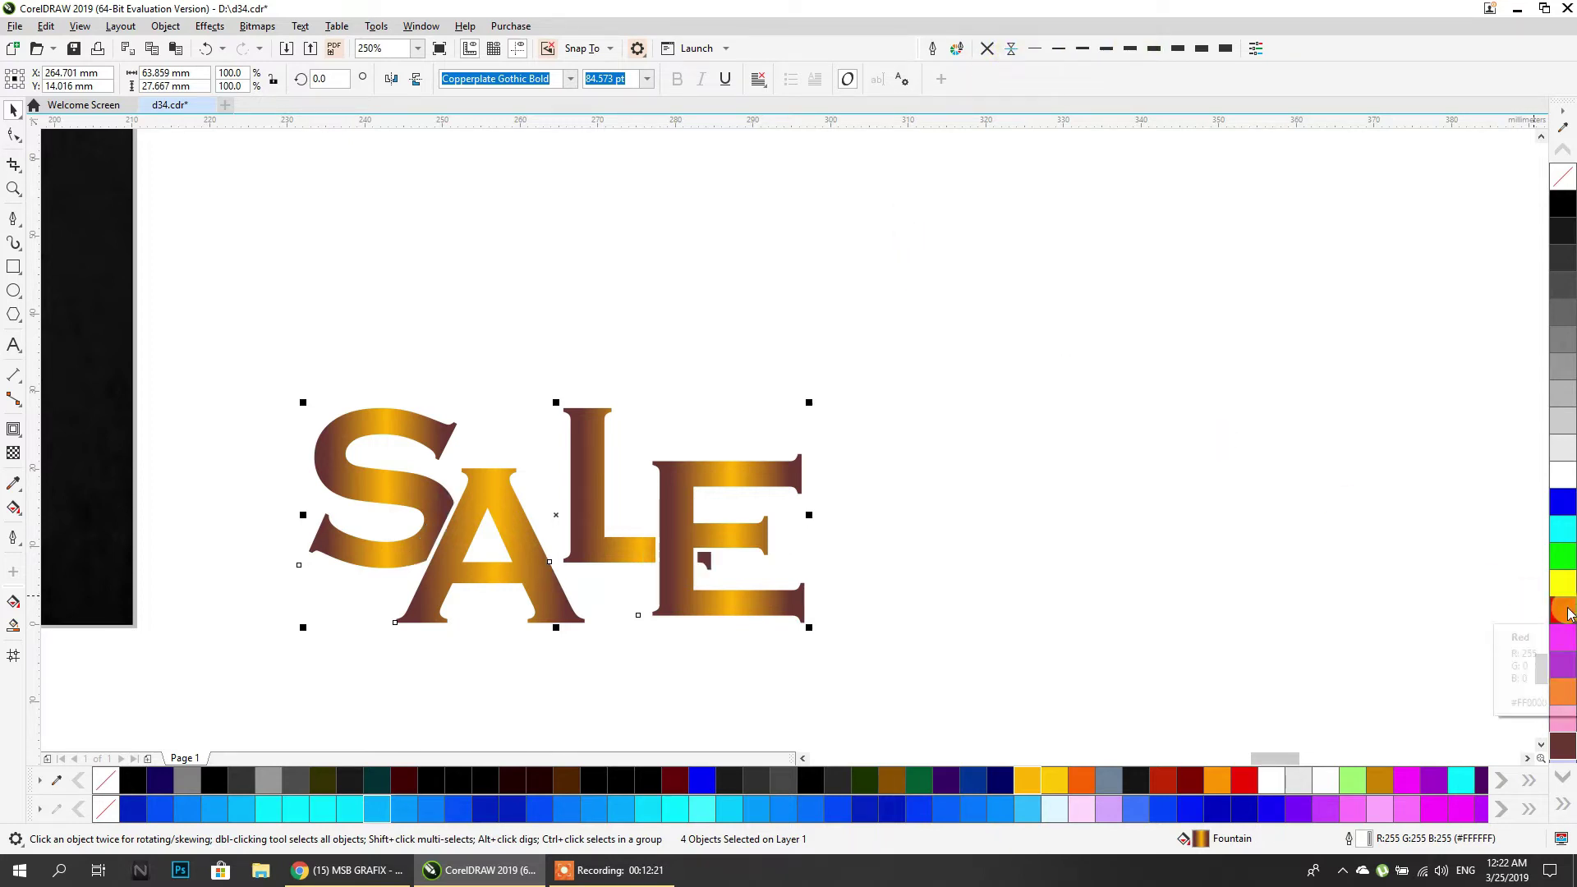
{"action": "left_click", "coordinate": [1177, 53]}
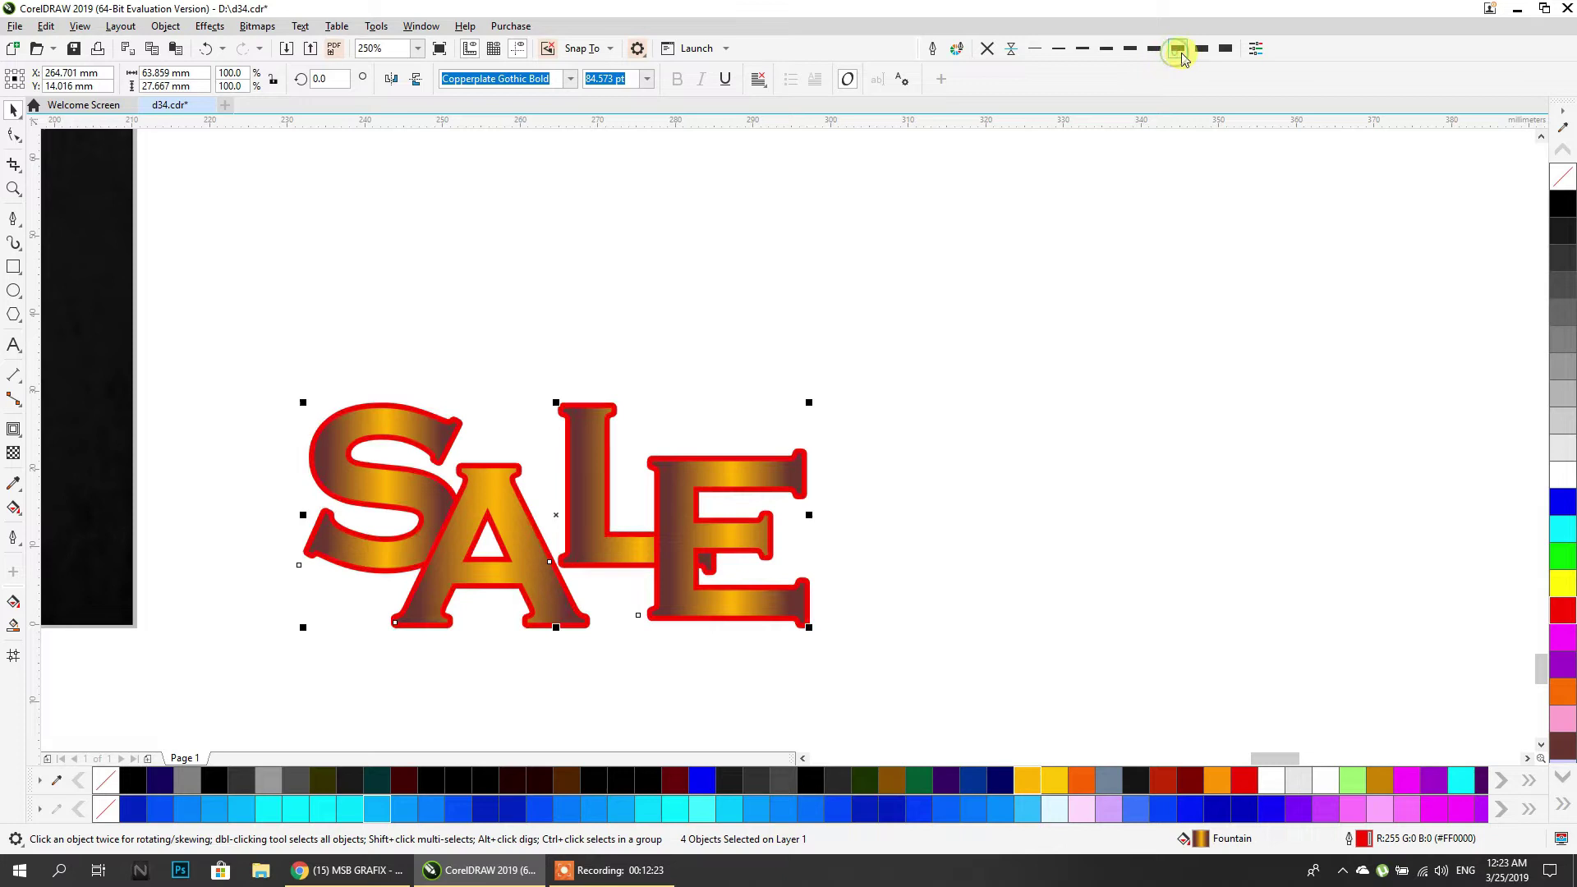
{"action": "left_click", "coordinate": [1198, 51]}
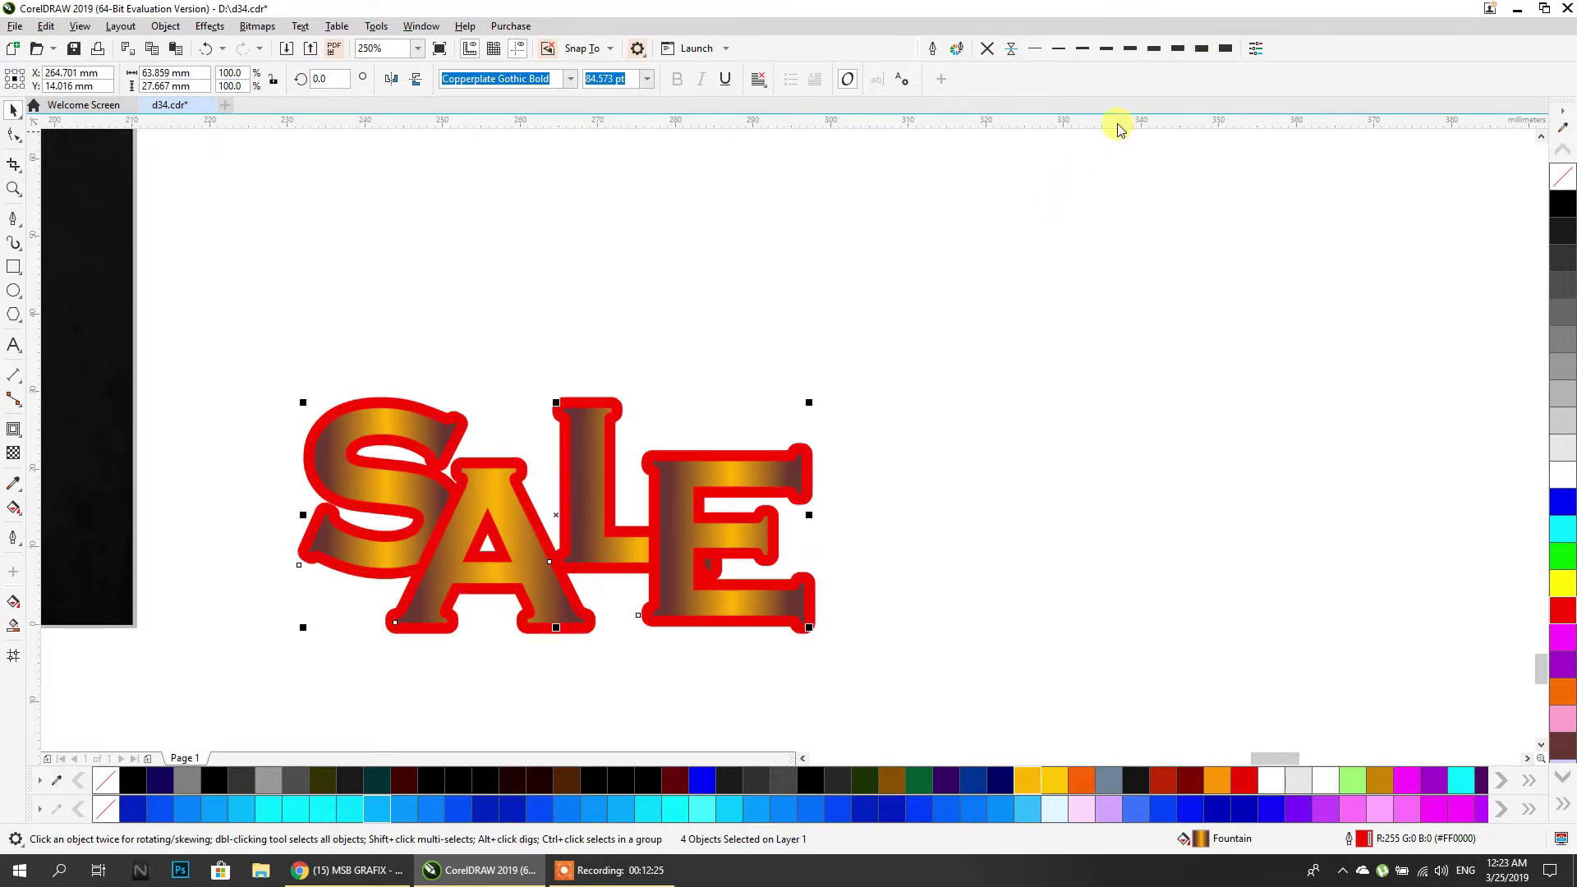
{"action": "left_click", "coordinate": [1132, 49]}
Shift the E slightly away from the L, then nudge the L and E together toward the A.
{"action": "left_click", "coordinate": [747, 552]}
{"action": "left_click_drag", "start_coordinate": [728, 540], "coordinate": [749, 544]}
{"action": "left_click_drag", "start_coordinate": [899, 328], "coordinate": [563, 622]}
{"action": "key", "text": "Left"}
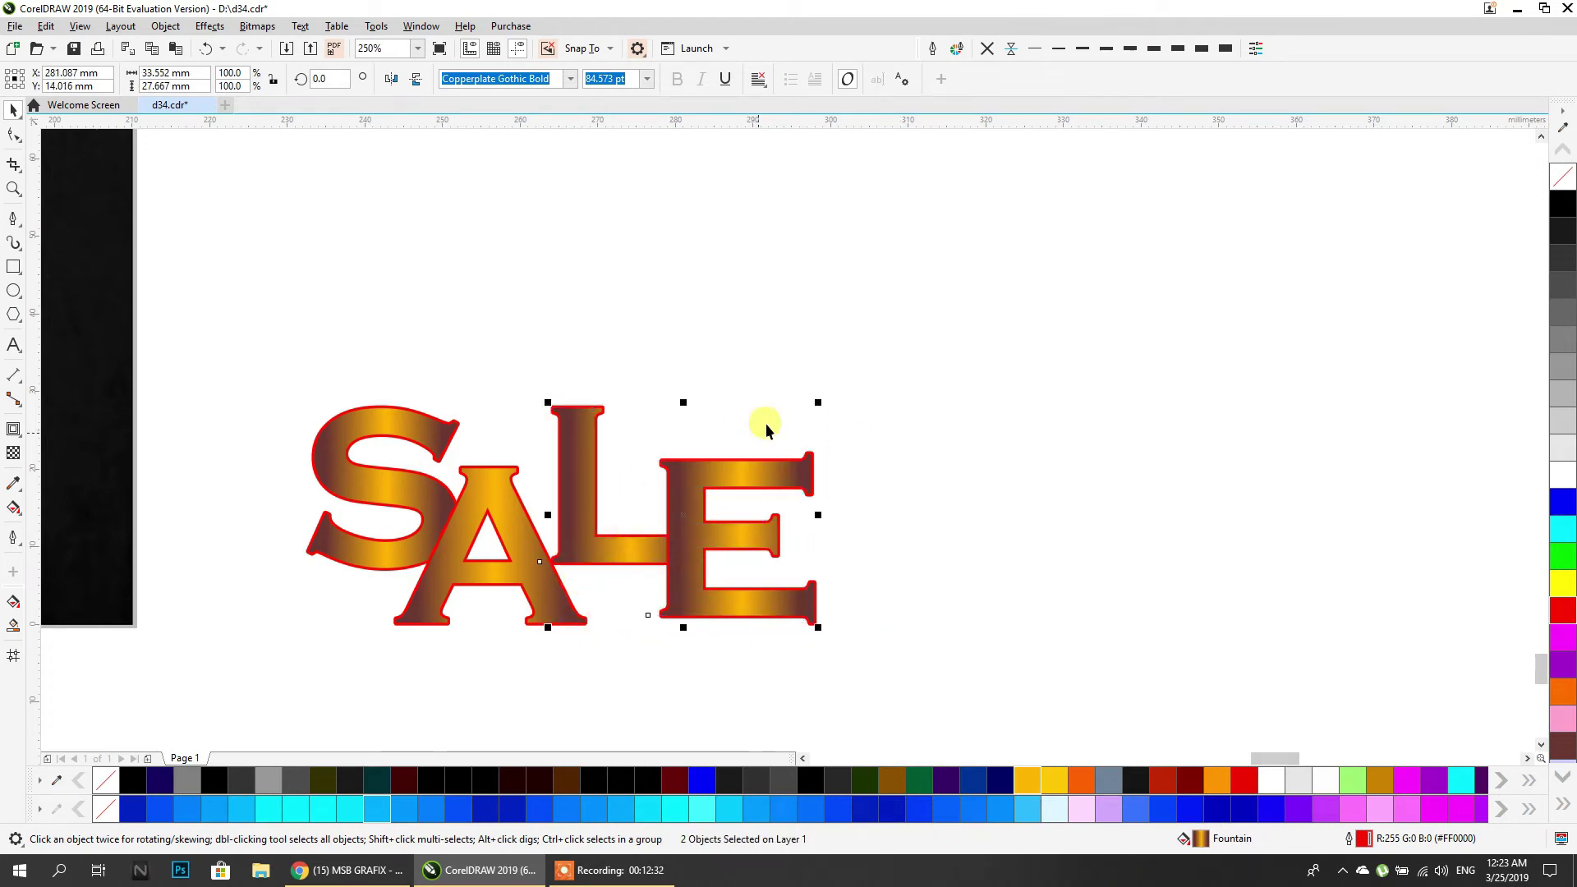
Thicken the outline of all four SALE letters to 8 pt.
{"action": "left_click_drag", "start_coordinate": [943, 287], "coordinate": [877, 390]}
{"action": "left_click_drag", "start_coordinate": [258, 678], "coordinate": [258, 679]}
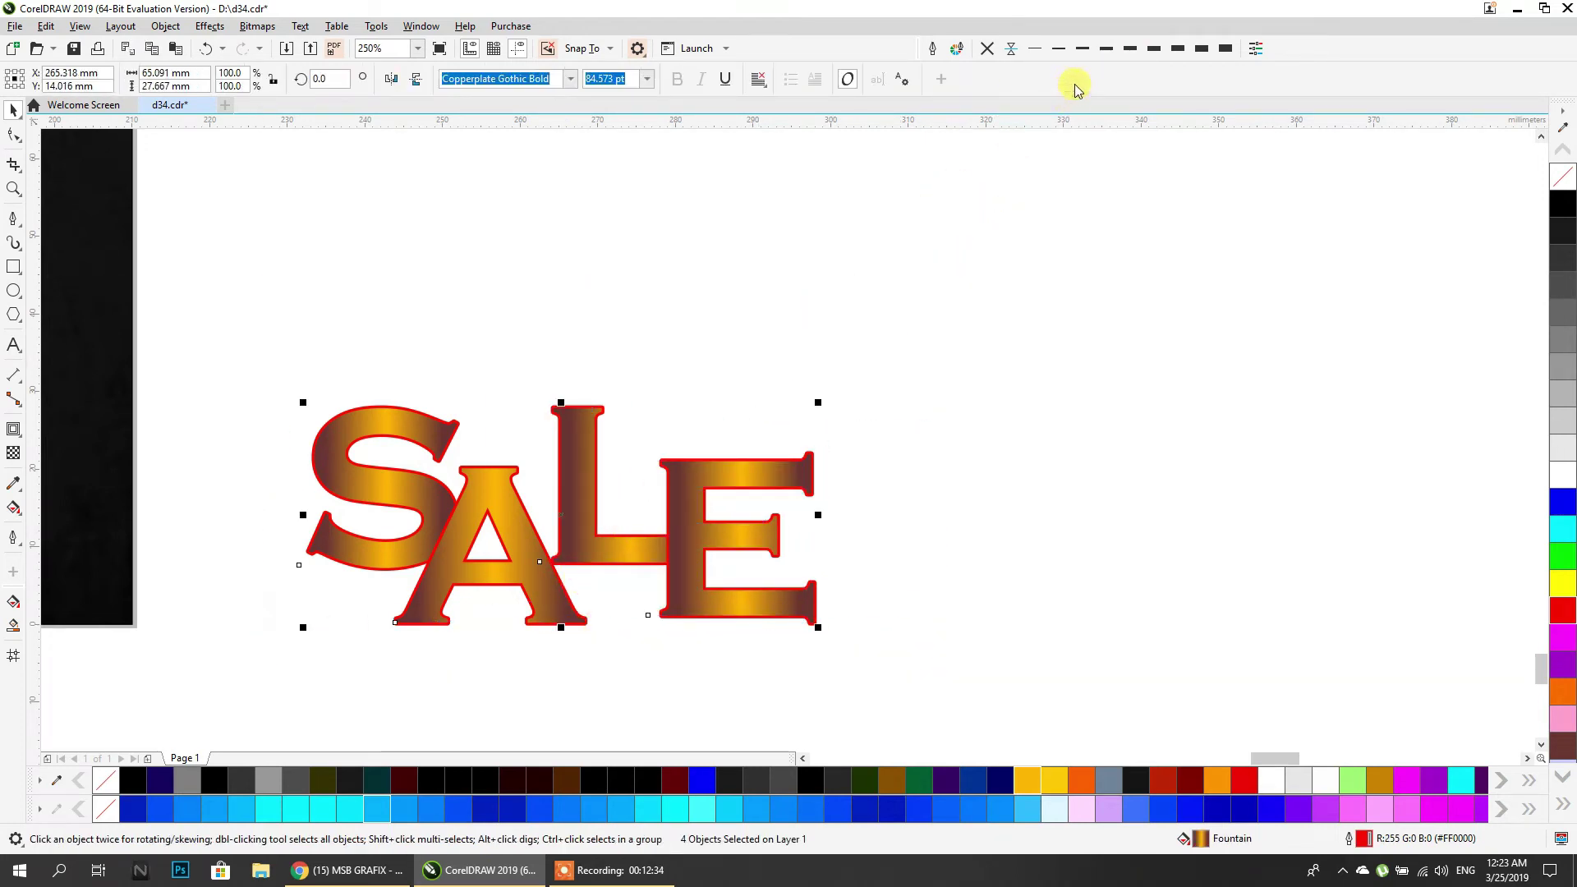
{"action": "left_click", "coordinate": [1154, 49]}
{"action": "left_click", "coordinate": [1178, 51]}
{"action": "left_click", "coordinate": [1199, 53]}
Group the woman with the banners and their discount text.
{"action": "scroll", "coordinate": [991, 346], "scroll_direction": "down", "scroll_amount": 2}
{"action": "scroll", "coordinate": [698, 542], "scroll_direction": "down", "scroll_amount": 2}
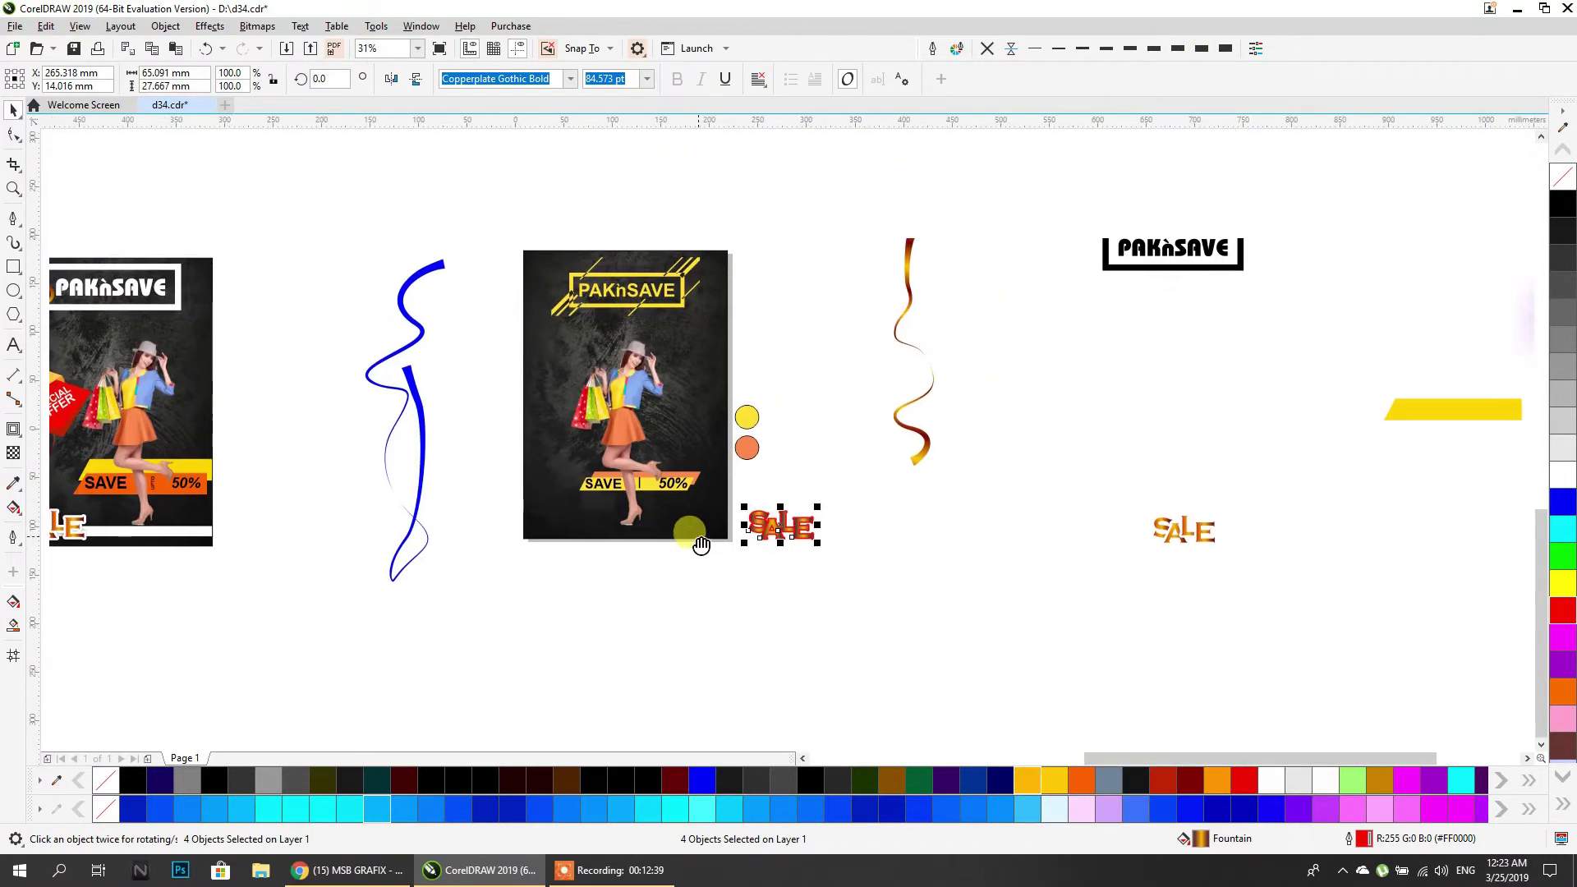
{"action": "scroll", "coordinate": [702, 549], "scroll_direction": "up", "scroll_amount": 1}
{"action": "left_click", "coordinate": [637, 448]}
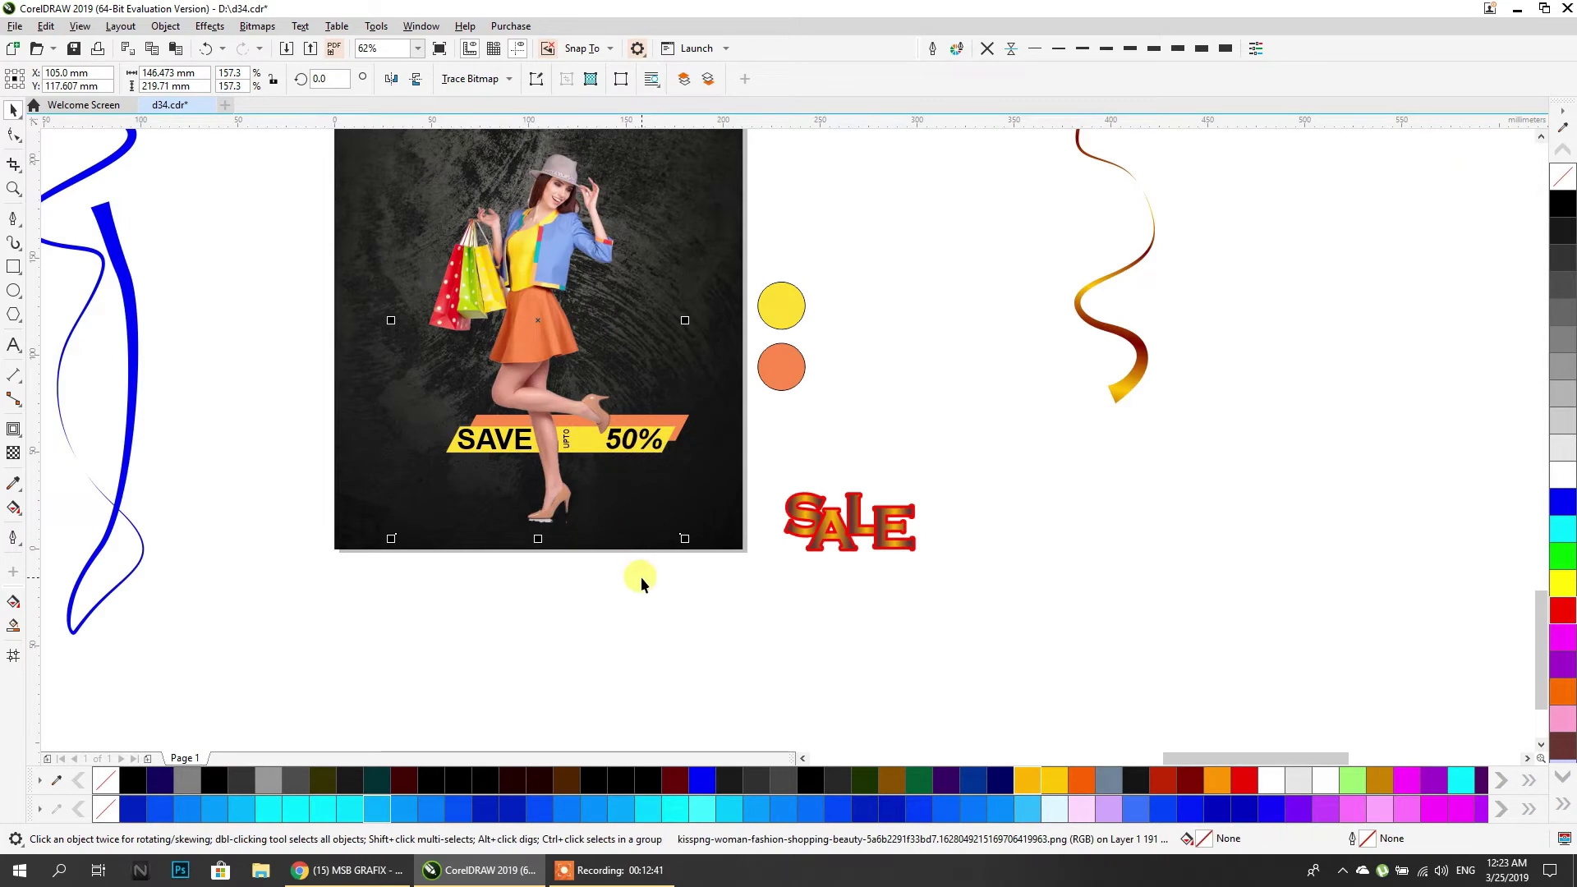
{"action": "scroll", "coordinate": [633, 574], "scroll_direction": "down", "scroll_amount": 2}
{"action": "left_click", "coordinate": [443, 362]}
{"action": "left_click_drag", "start_coordinate": [445, 357], "coordinate": [696, 619]}
{"action": "key", "text": "ctrl+g"}
Move the woman and banner group off the page and PowerClip it inside the poster's background rectangle.
{"action": "left_click_drag", "start_coordinate": [654, 462], "coordinate": [1069, 479]}
{"action": "right_click", "coordinate": [1017, 452]}
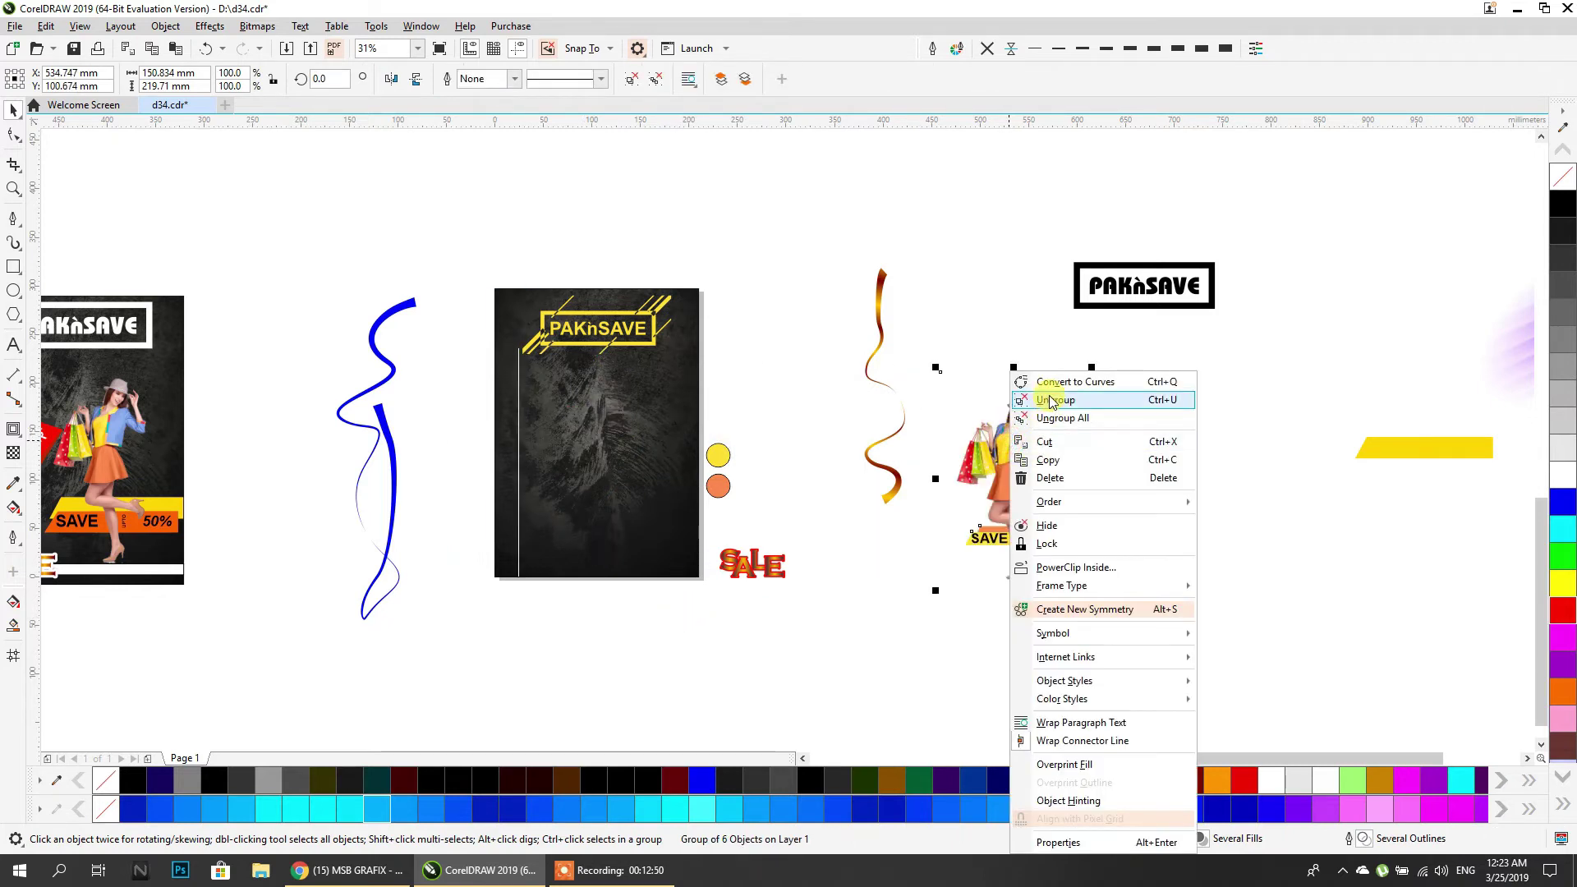
{"action": "left_click", "coordinate": [1071, 566]}
{"action": "left_click", "coordinate": [614, 432]}
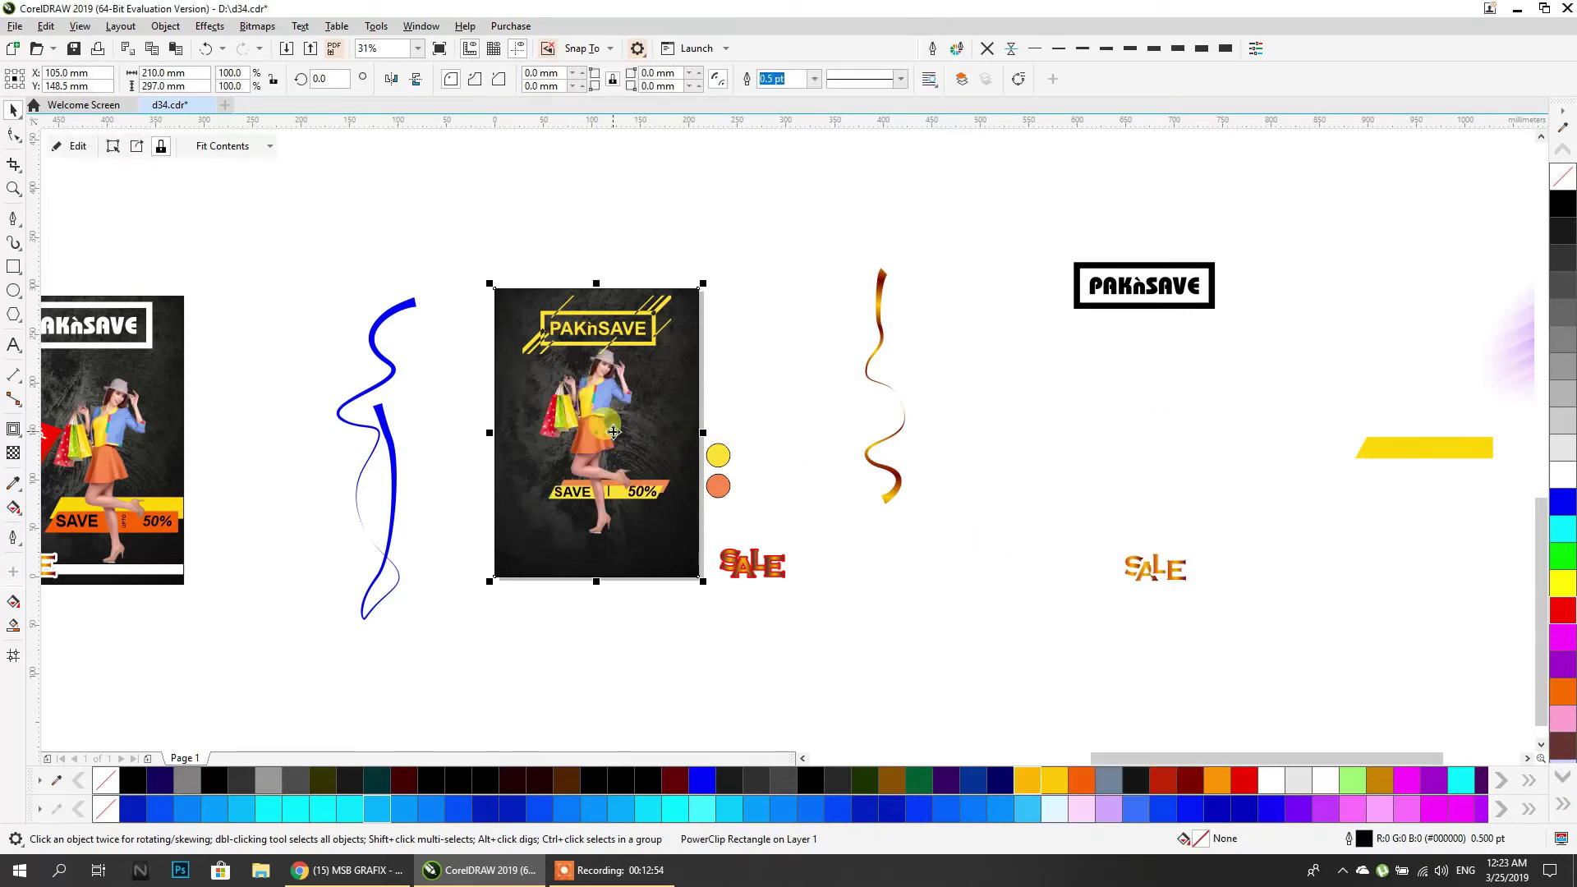
Edit the PowerClip contents, move the woman and banner group toward the poster's lower right, and finish editing.
{"action": "double_click", "coordinate": [612, 453]}
{"action": "scroll", "coordinate": [607, 514], "scroll_direction": "up", "scroll_amount": 2}
{"action": "left_click_drag", "start_coordinate": [599, 510], "coordinate": [704, 627]}
{"action": "scroll", "coordinate": [657, 583], "scroll_direction": "down", "scroll_amount": 1}
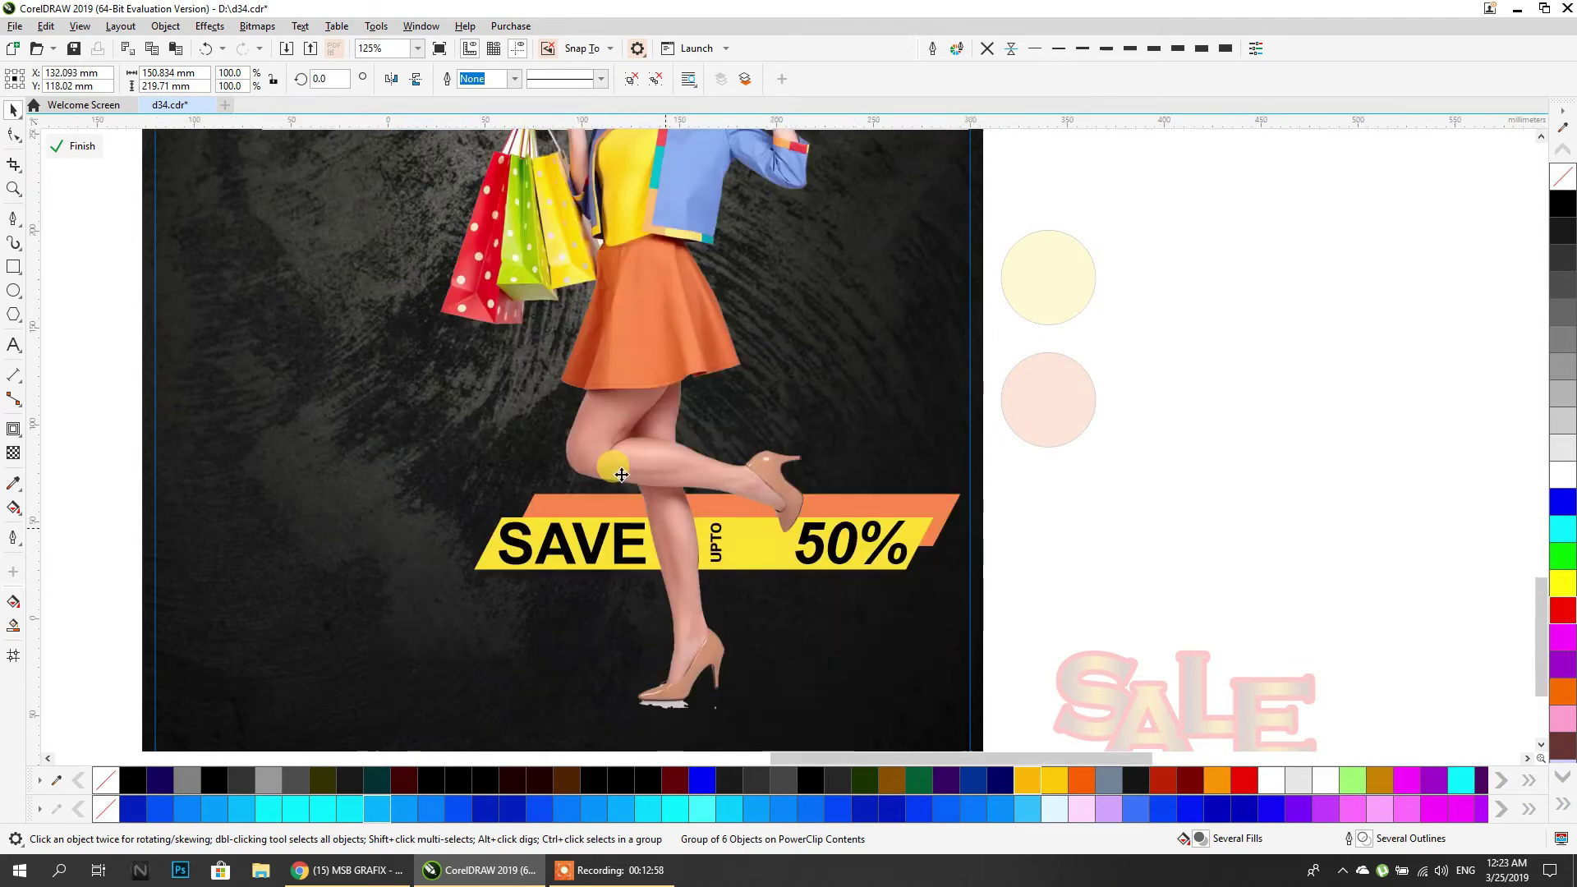
{"action": "scroll", "coordinate": [622, 474], "scroll_direction": "down", "scroll_amount": 1}
{"action": "left_click", "coordinate": [880, 507], "text": "ctrl"}
{"action": "left_click", "coordinate": [922, 444]}
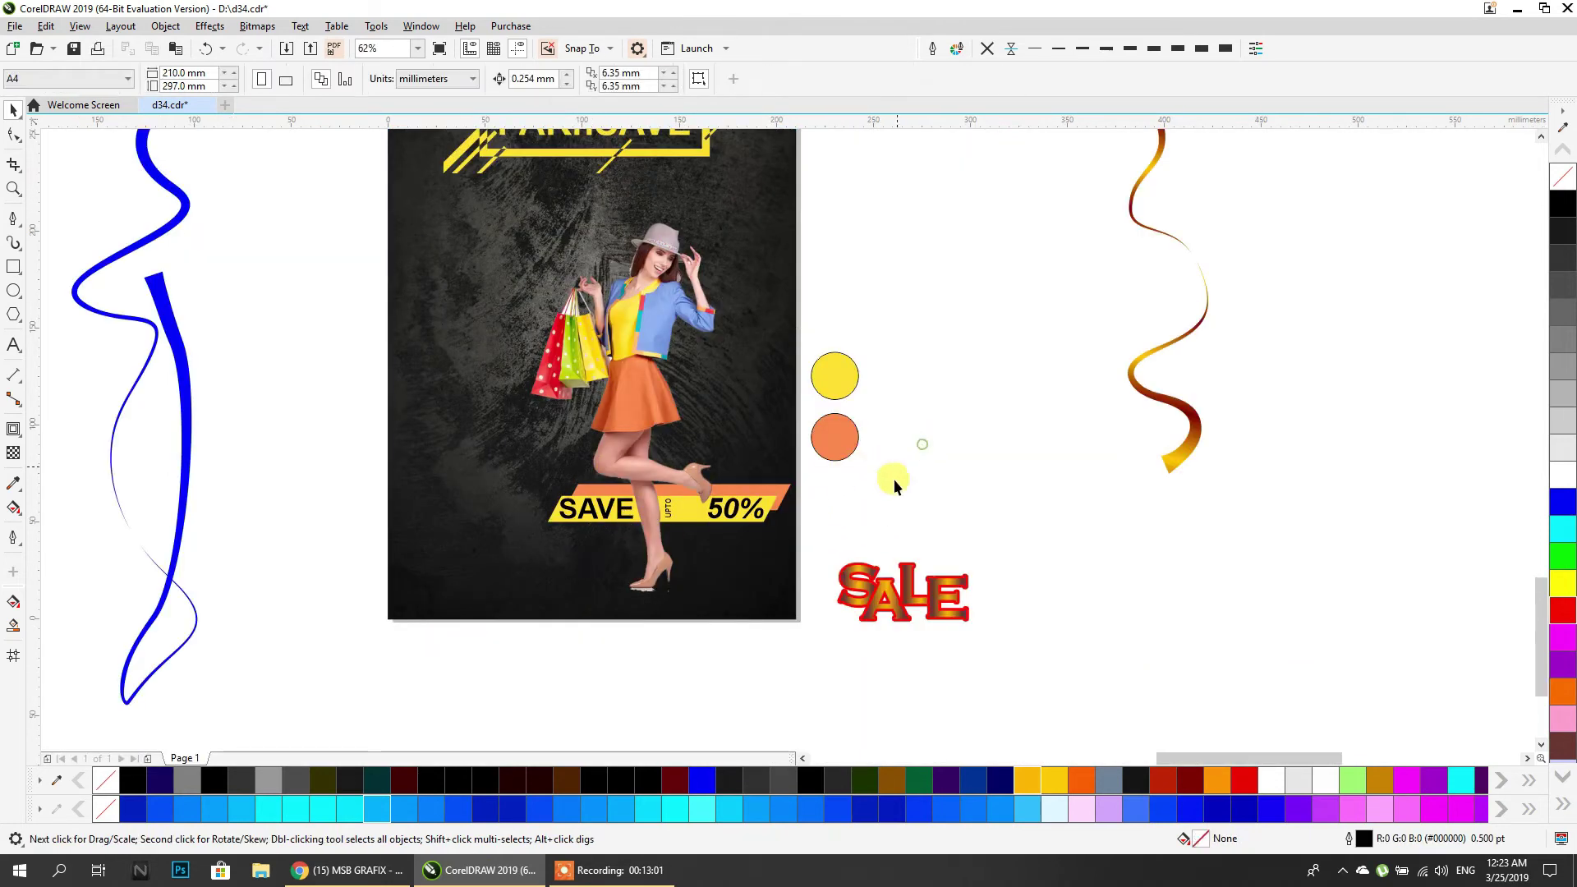
Change the outline of the SALE letters to white and place them in the poster's lower left corner.
{"action": "left_click", "coordinate": [893, 597]}
{"action": "left_click", "coordinate": [822, 643]}
{"action": "left_click_drag", "start_coordinate": [843, 652], "coordinate": [843, 652]}
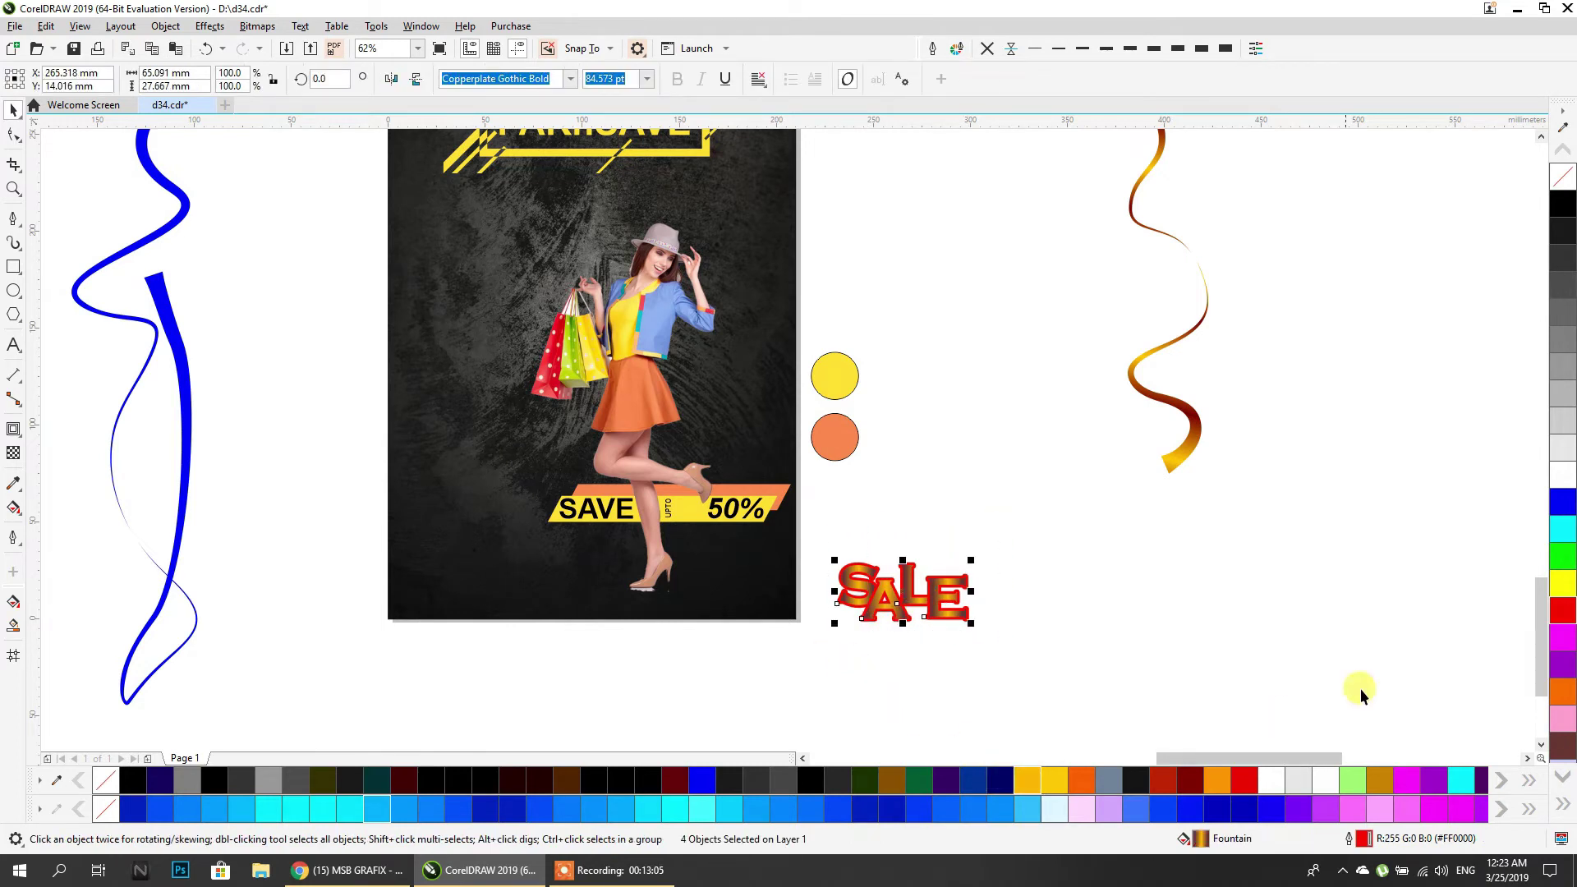
{"action": "right_click", "coordinate": [1560, 472]}
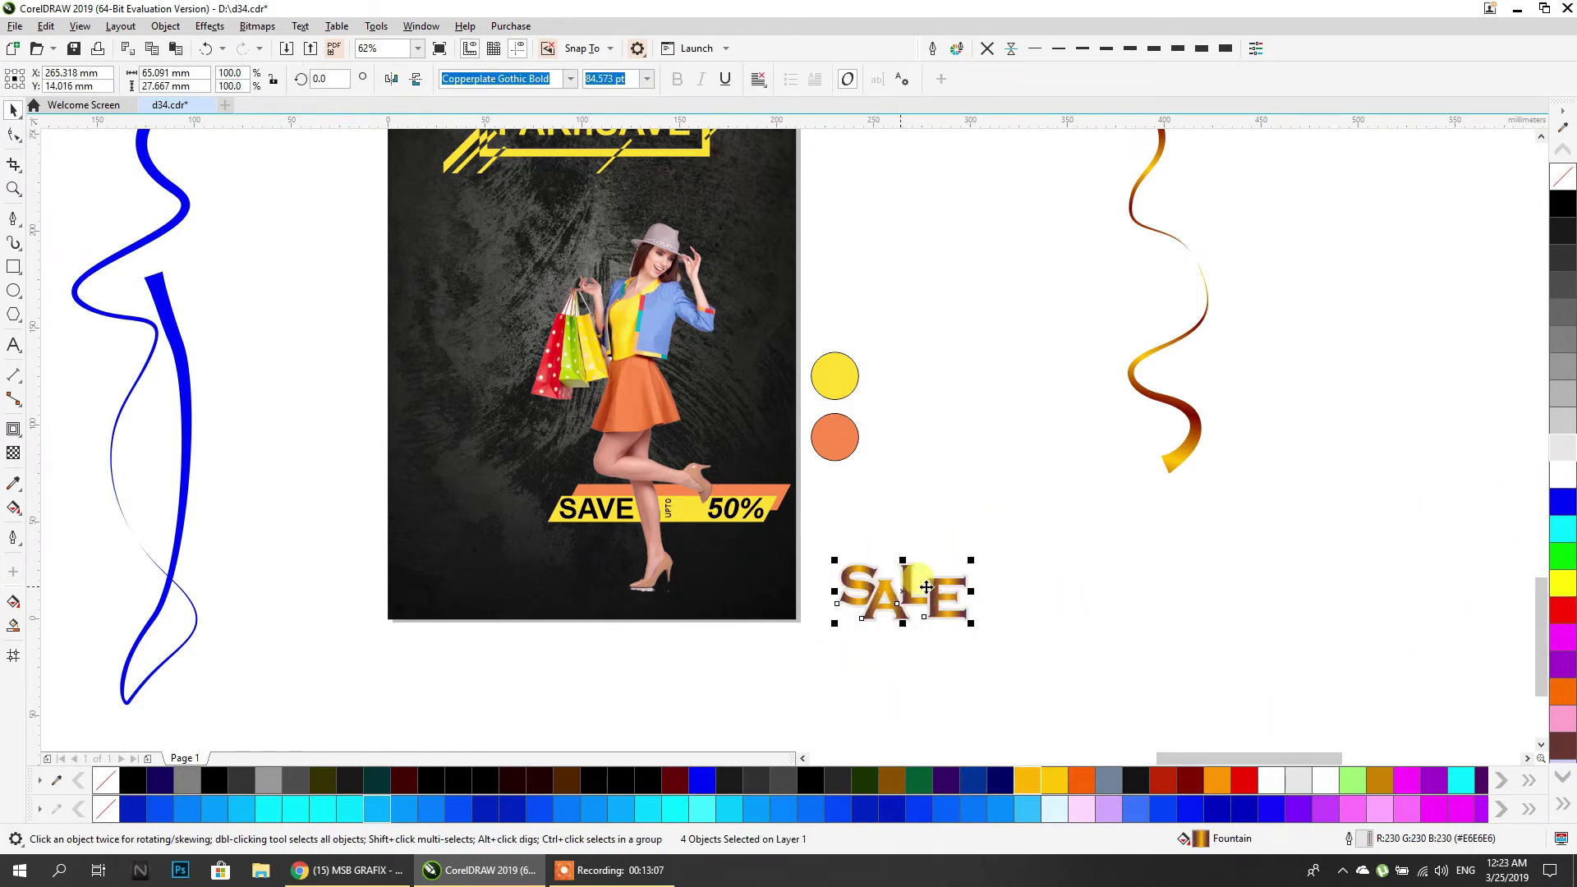
{"action": "left_click_drag", "start_coordinate": [869, 592], "coordinate": [441, 582]}
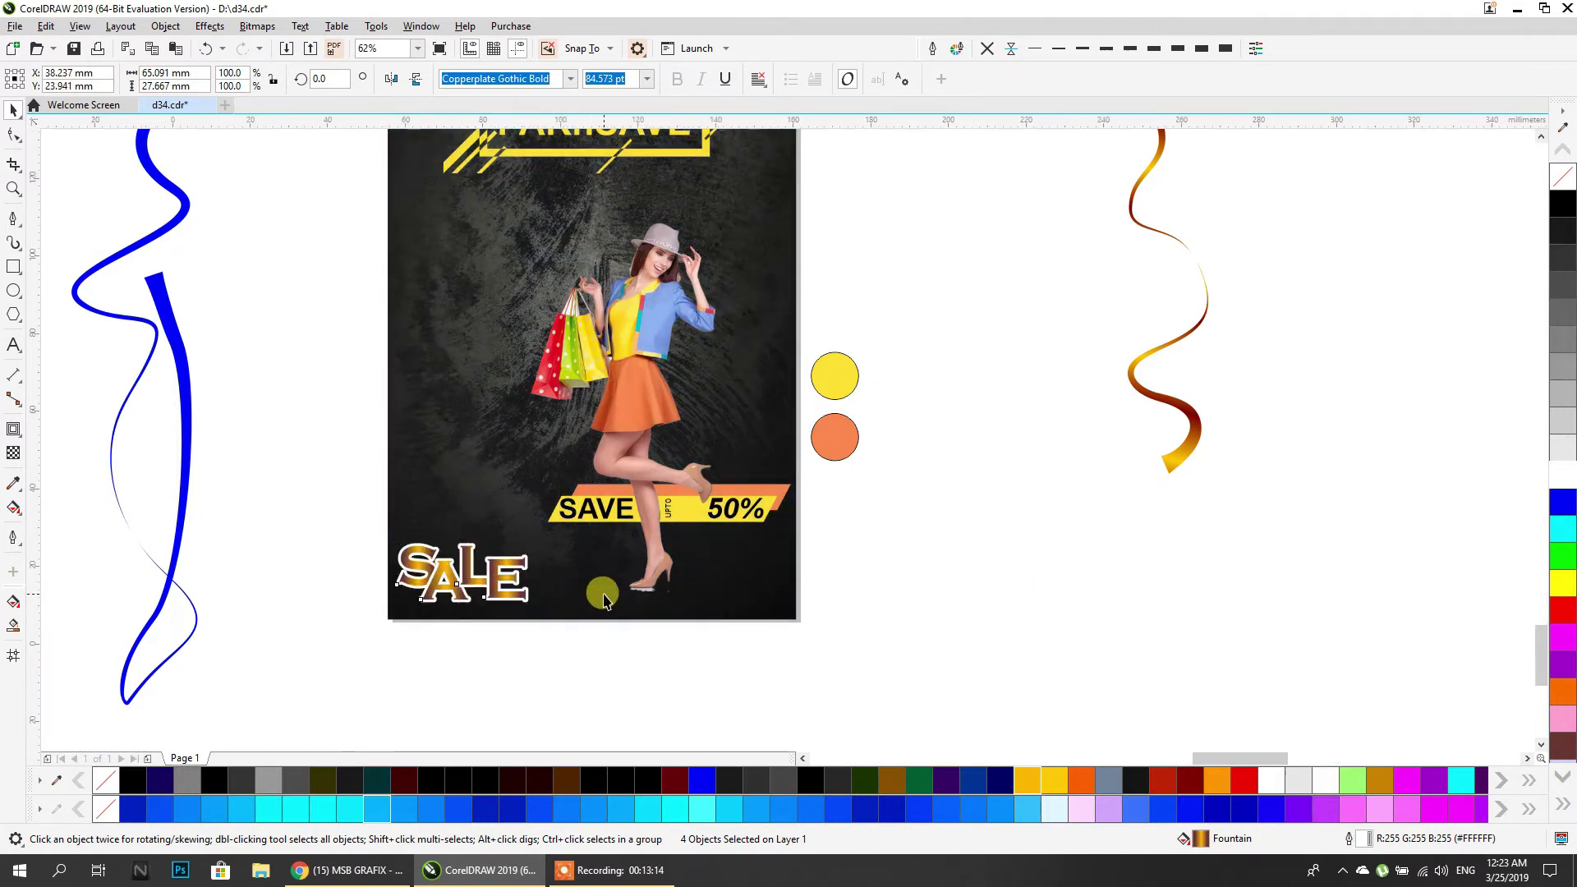
Draw a white-filled rectangle 210 mm wide and about 14.4 mm high across the poster's bottom, over the woman's shoe.
{"action": "scroll", "coordinate": [598, 590], "scroll_direction": "up", "scroll_amount": 3}
{"action": "left_click_drag", "start_coordinate": [574, 587], "coordinate": [565, 584]}
{"action": "left_click", "coordinate": [13, 267]}
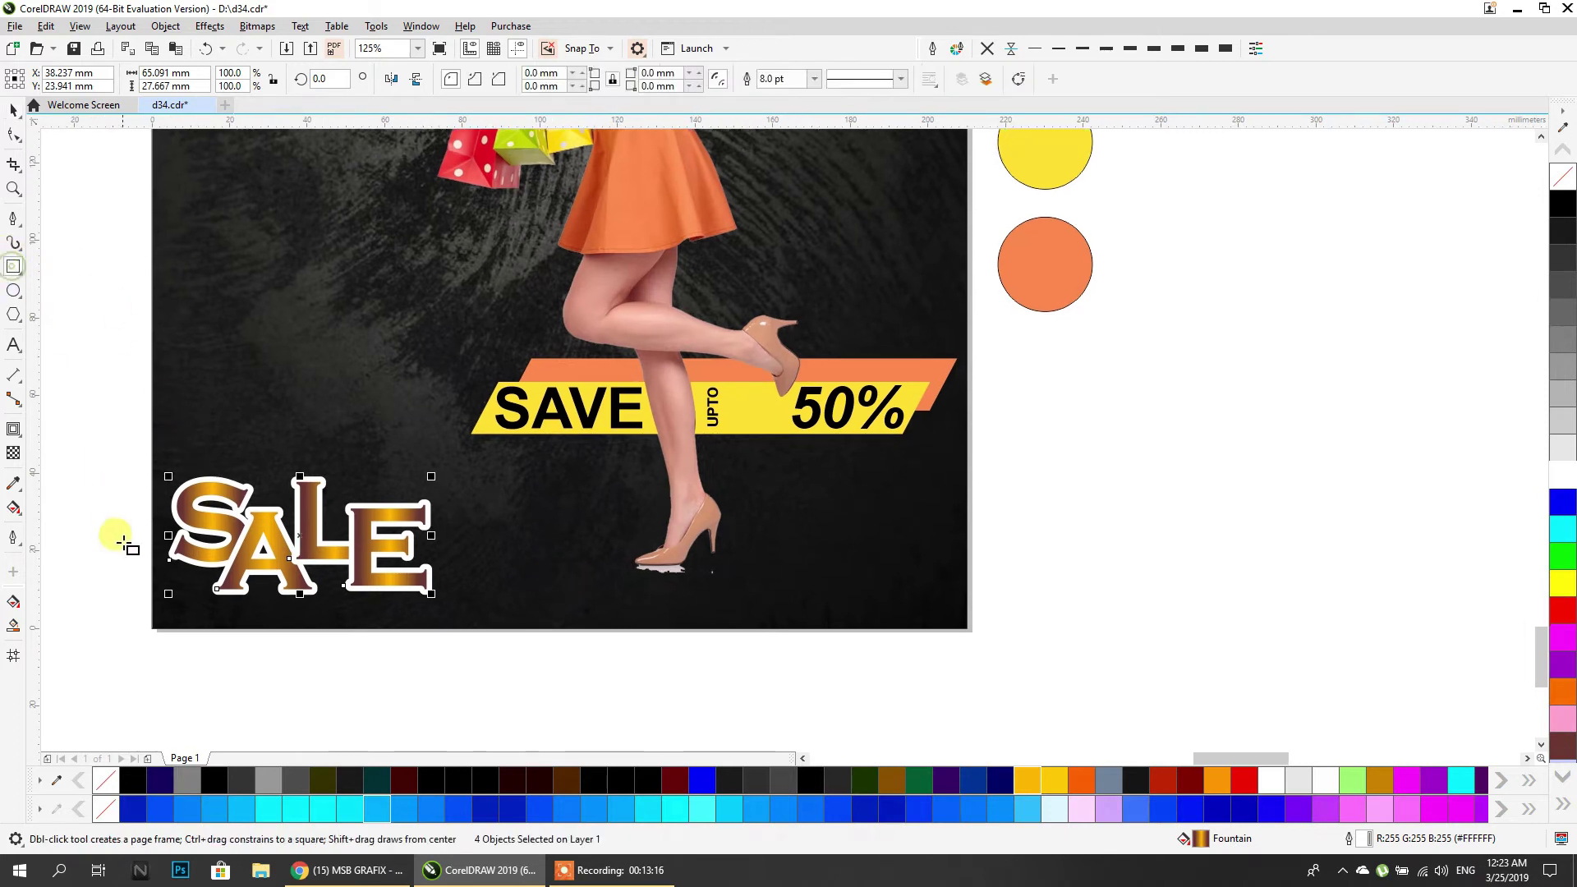
{"action": "left_click_drag", "start_coordinate": [153, 542], "coordinate": [965, 598]}
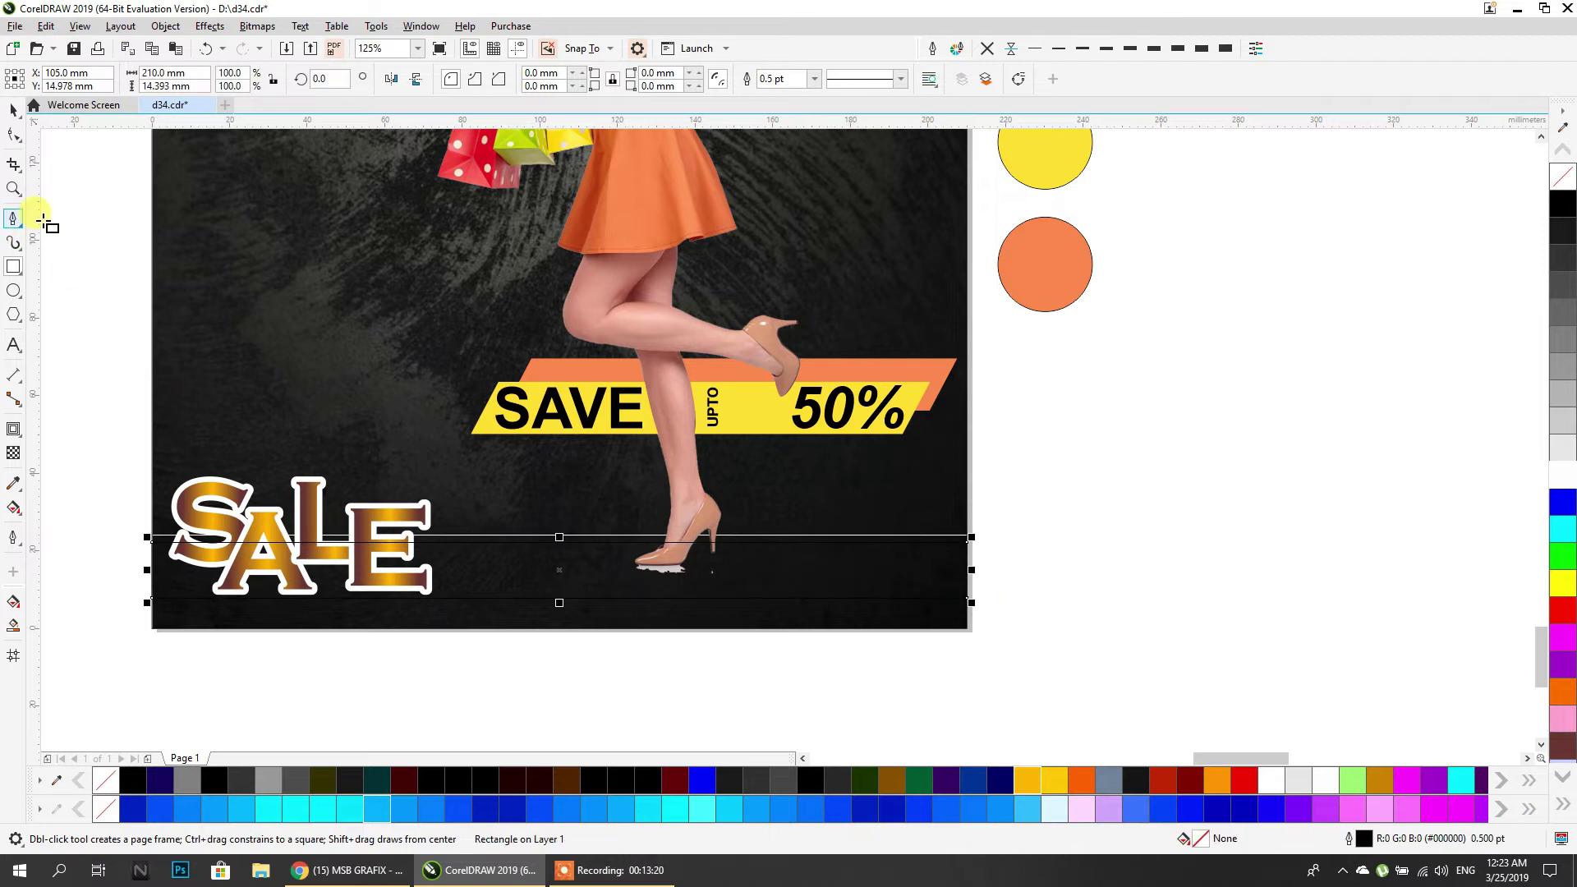
{"action": "left_click", "coordinate": [14, 116]}
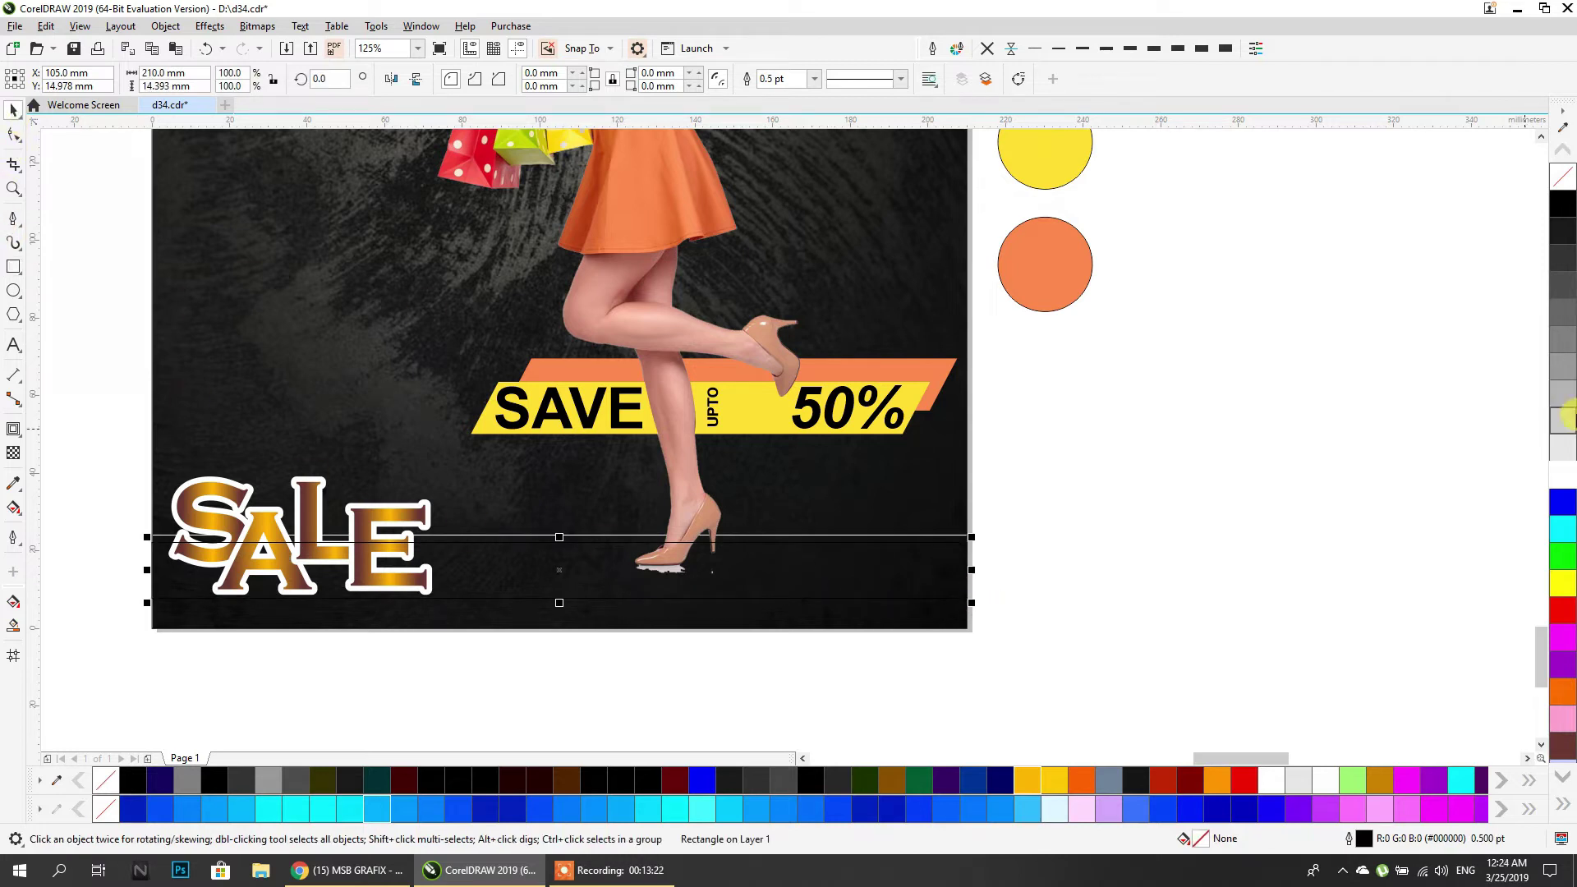
{"action": "left_click", "coordinate": [1563, 475]}
Reduce the white rectangle to a thin strip whose top edge meets the sole of the woman's shoe.
{"action": "left_click_drag", "start_coordinate": [562, 537], "coordinate": [559, 565]}
{"action": "scroll", "coordinate": [637, 564], "scroll_direction": "up", "scroll_amount": 4}
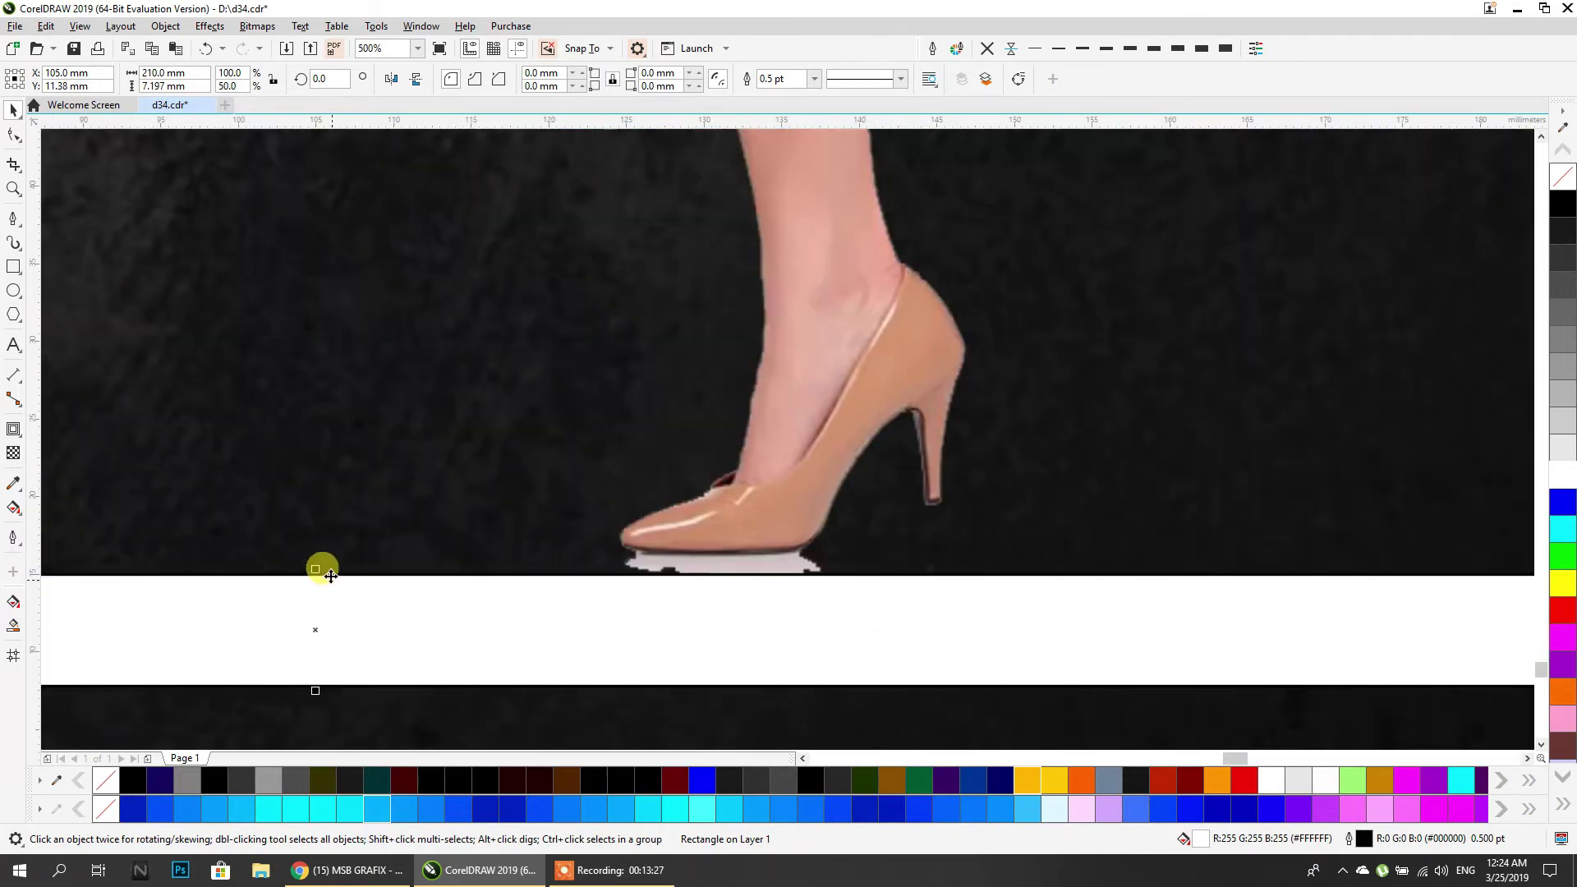
{"action": "left_click_drag", "start_coordinate": [315, 566], "coordinate": [693, 537]}
Bring the four SALE letters in front of the white strip.
{"action": "scroll", "coordinate": [586, 493], "scroll_direction": "down", "scroll_amount": 4}
{"action": "left_click_drag", "start_coordinate": [92, 457], "coordinate": [575, 658]}
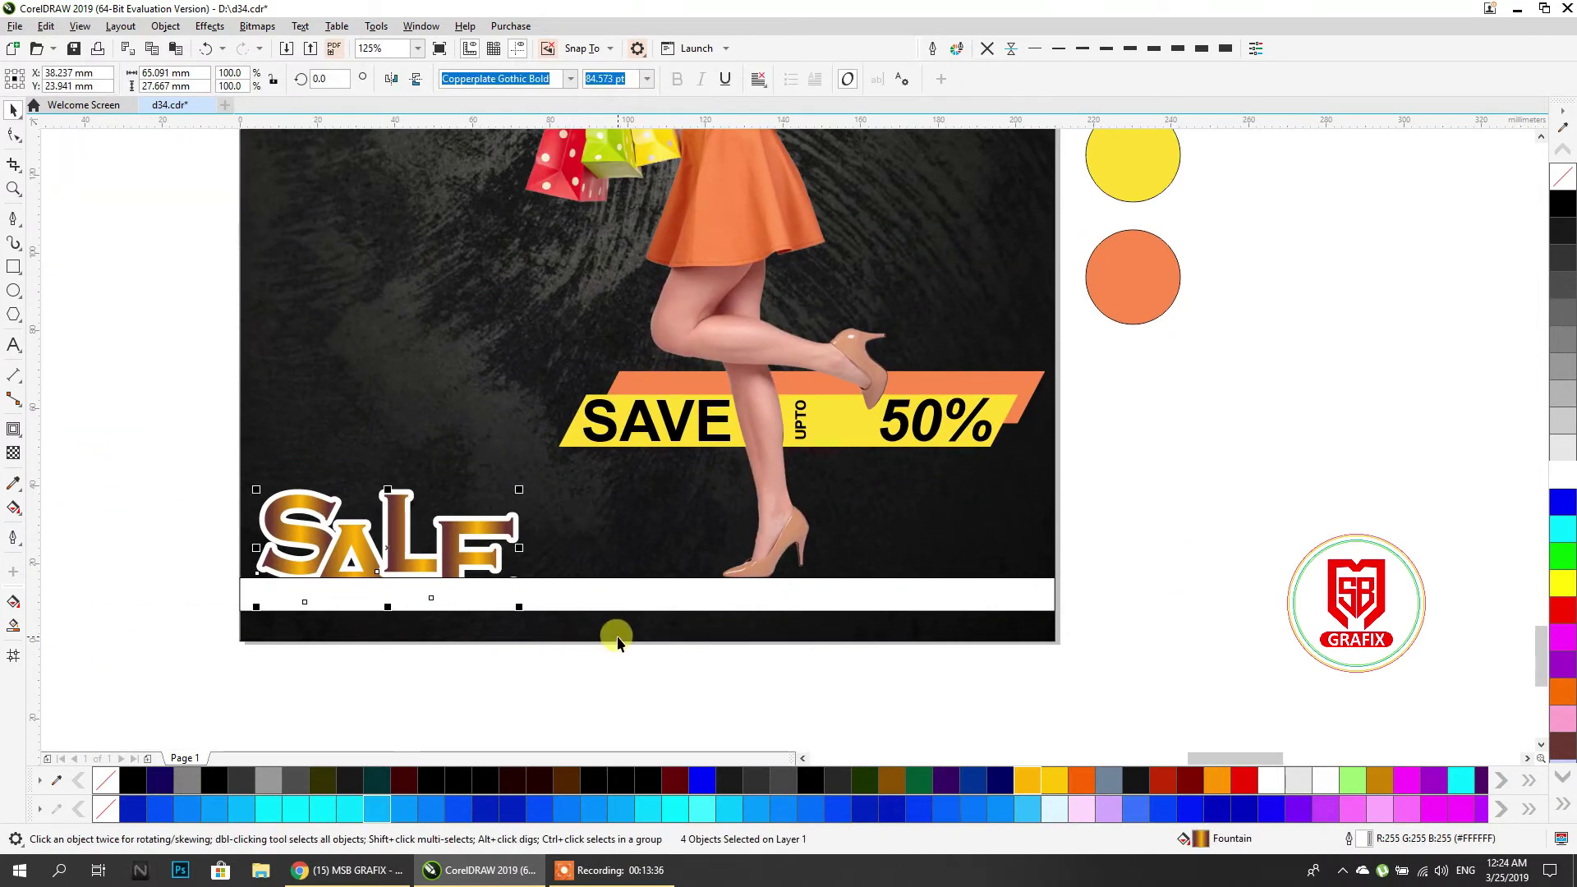
{"action": "key", "text": "shift+Page_Up"}
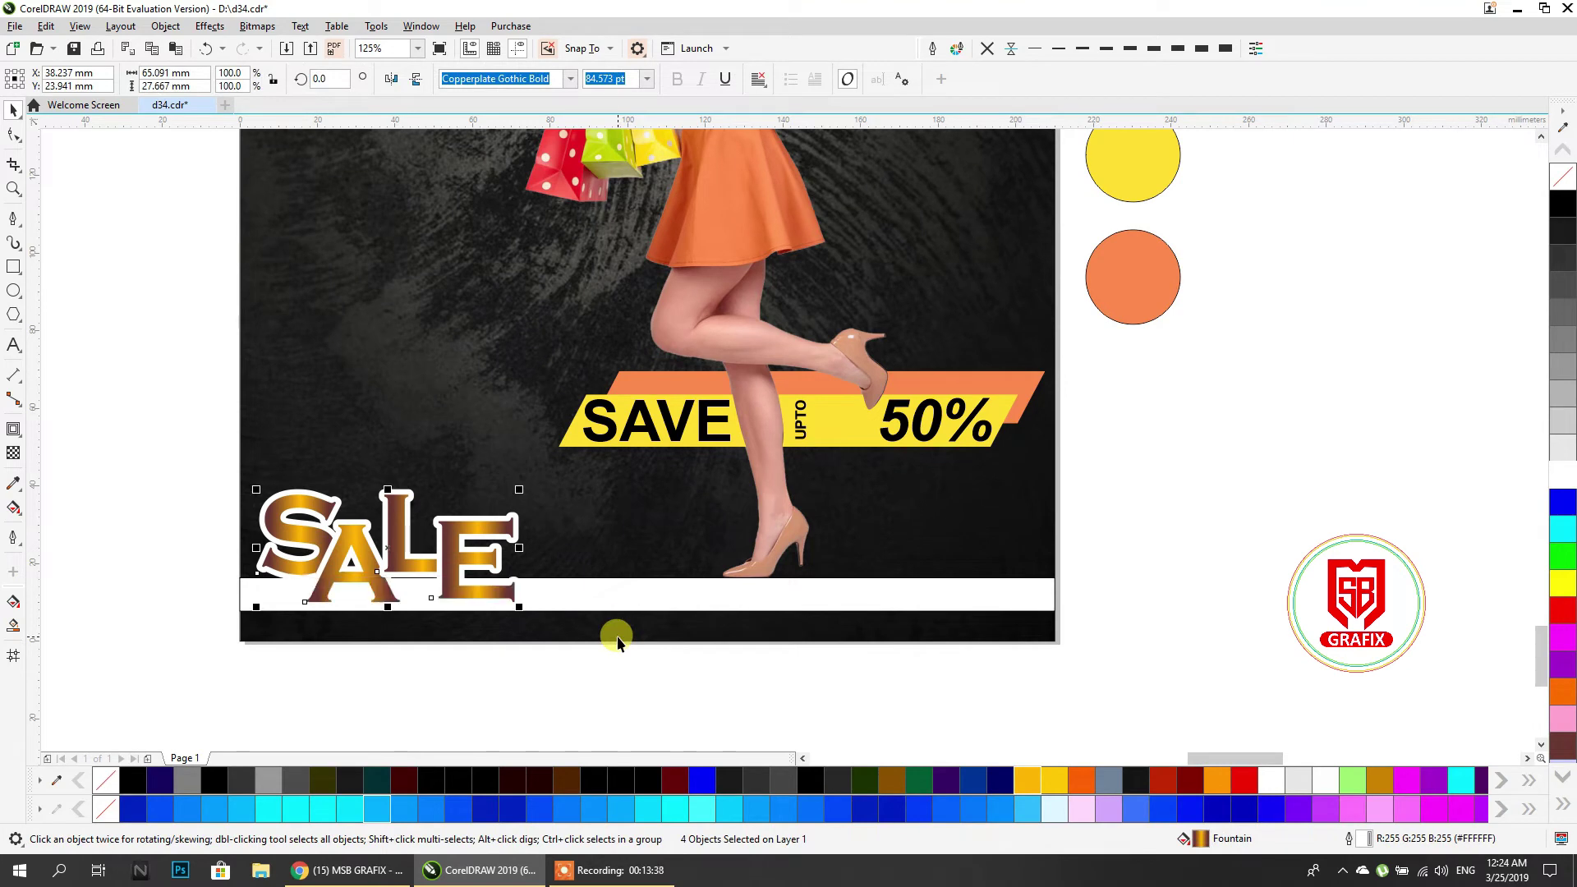
Group the four SALE letters and move the group slightly down over the white strip.
{"action": "key", "text": "ctrl+g"}
{"action": "scroll", "coordinate": [419, 637], "scroll_direction": "up", "scroll_amount": 3}
{"action": "left_click_drag", "start_coordinate": [369, 480], "coordinate": [378, 523]}
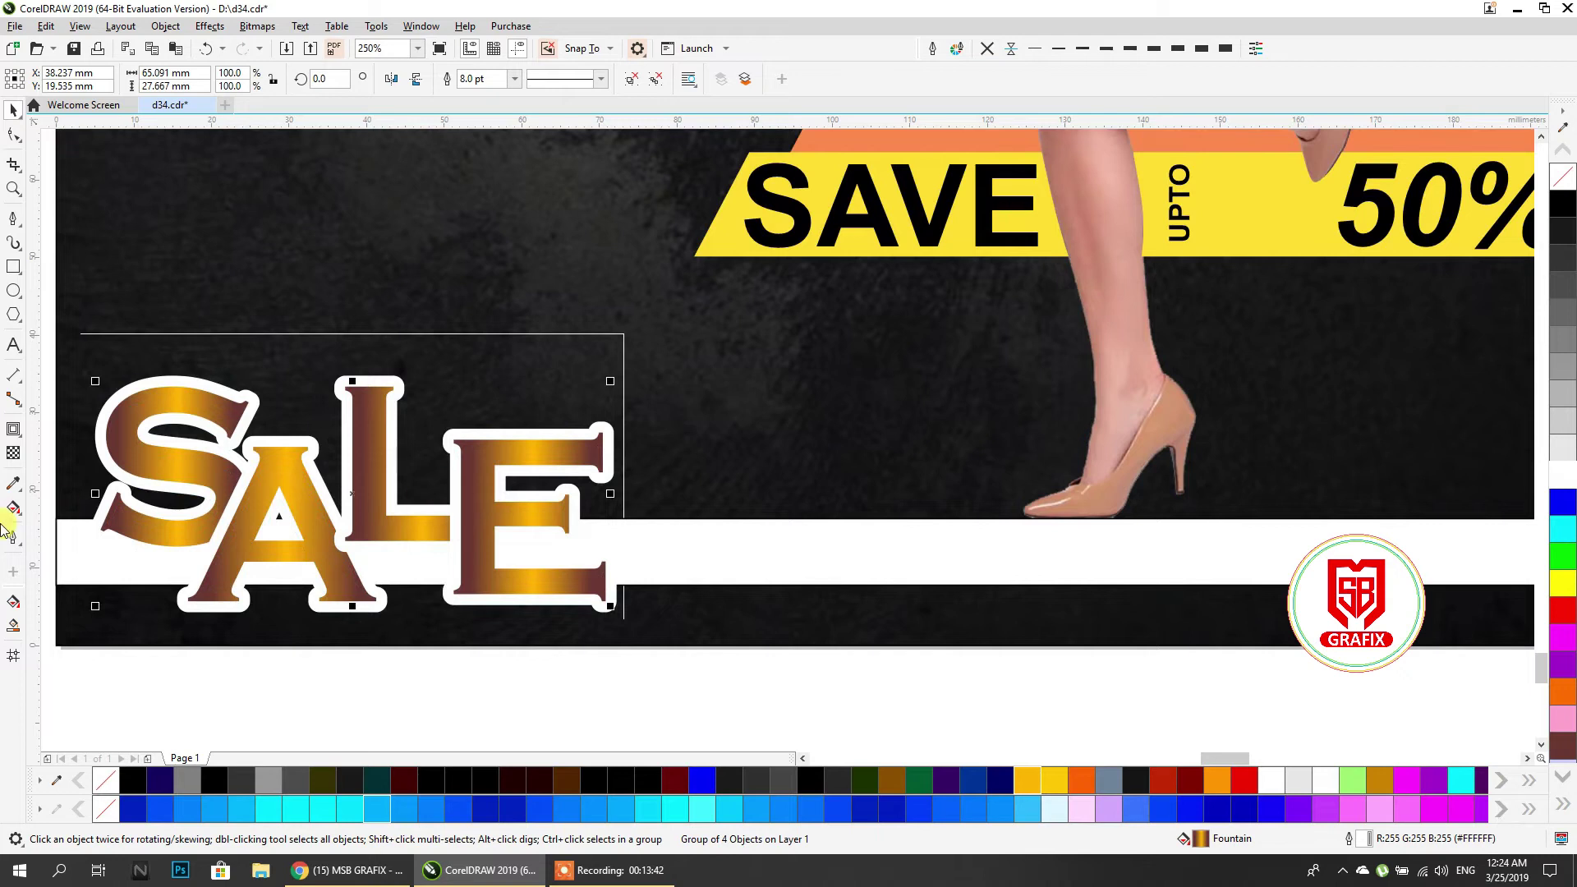
Apply a drop shadow to the SALE group with feathering 8 and opacity 80.
{"action": "left_click", "coordinate": [13, 428]}
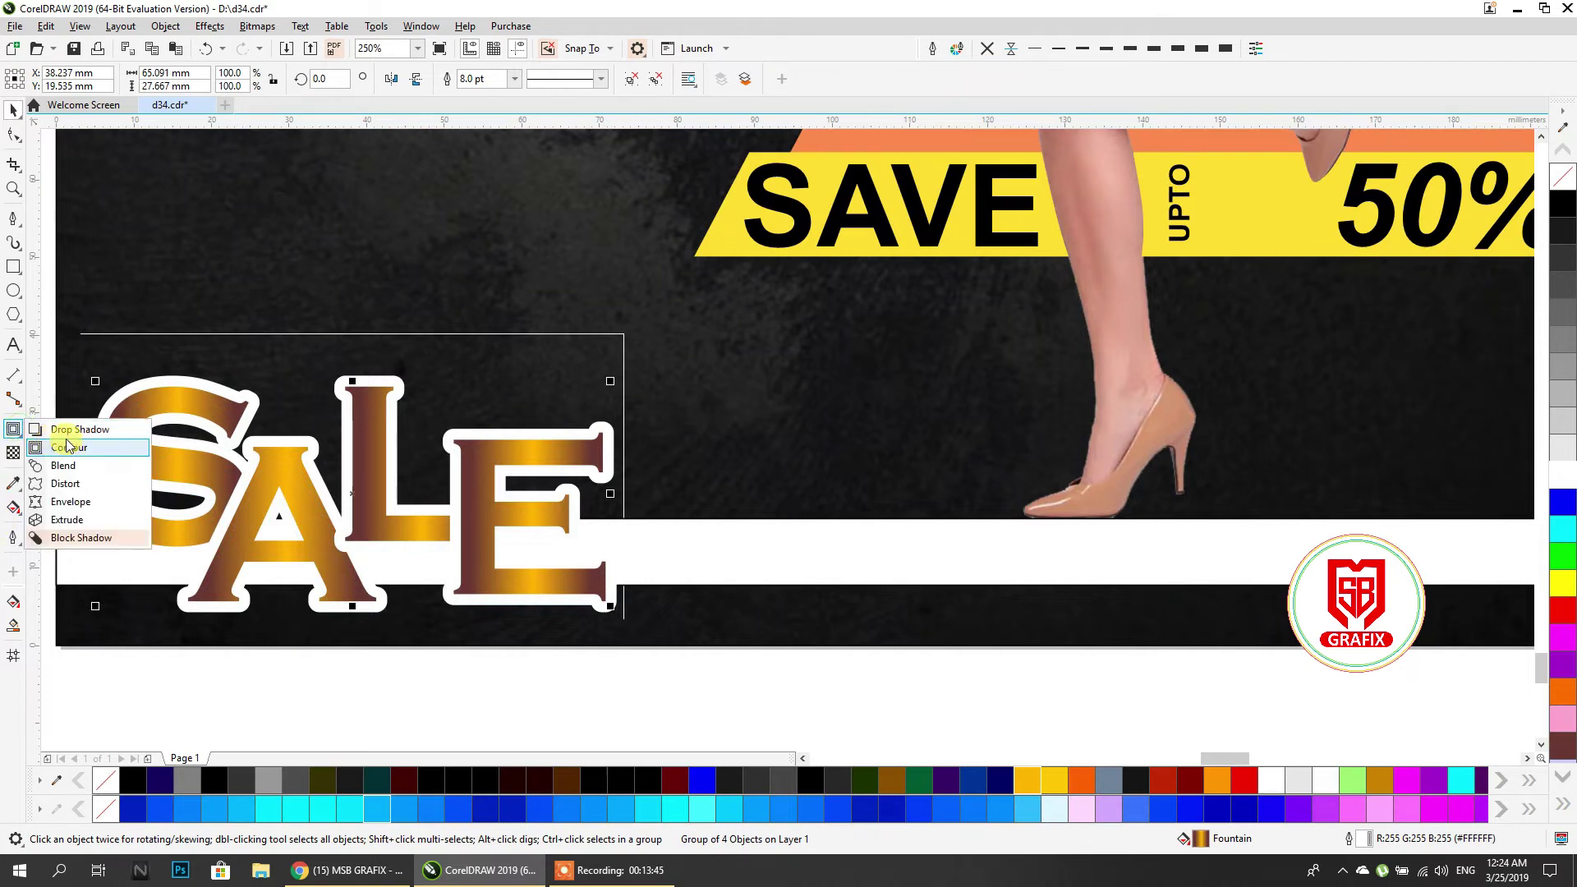
{"action": "left_click", "coordinate": [62, 422]}
{"action": "mouse_move", "coordinate": [352, 494]}
{"action": "left_mouse_down"}
{"action": "mouse_move", "coordinate": [312, 464]}
{"action": "mouse_move", "coordinate": [353, 494]}
{"action": "left_mouse_up"}
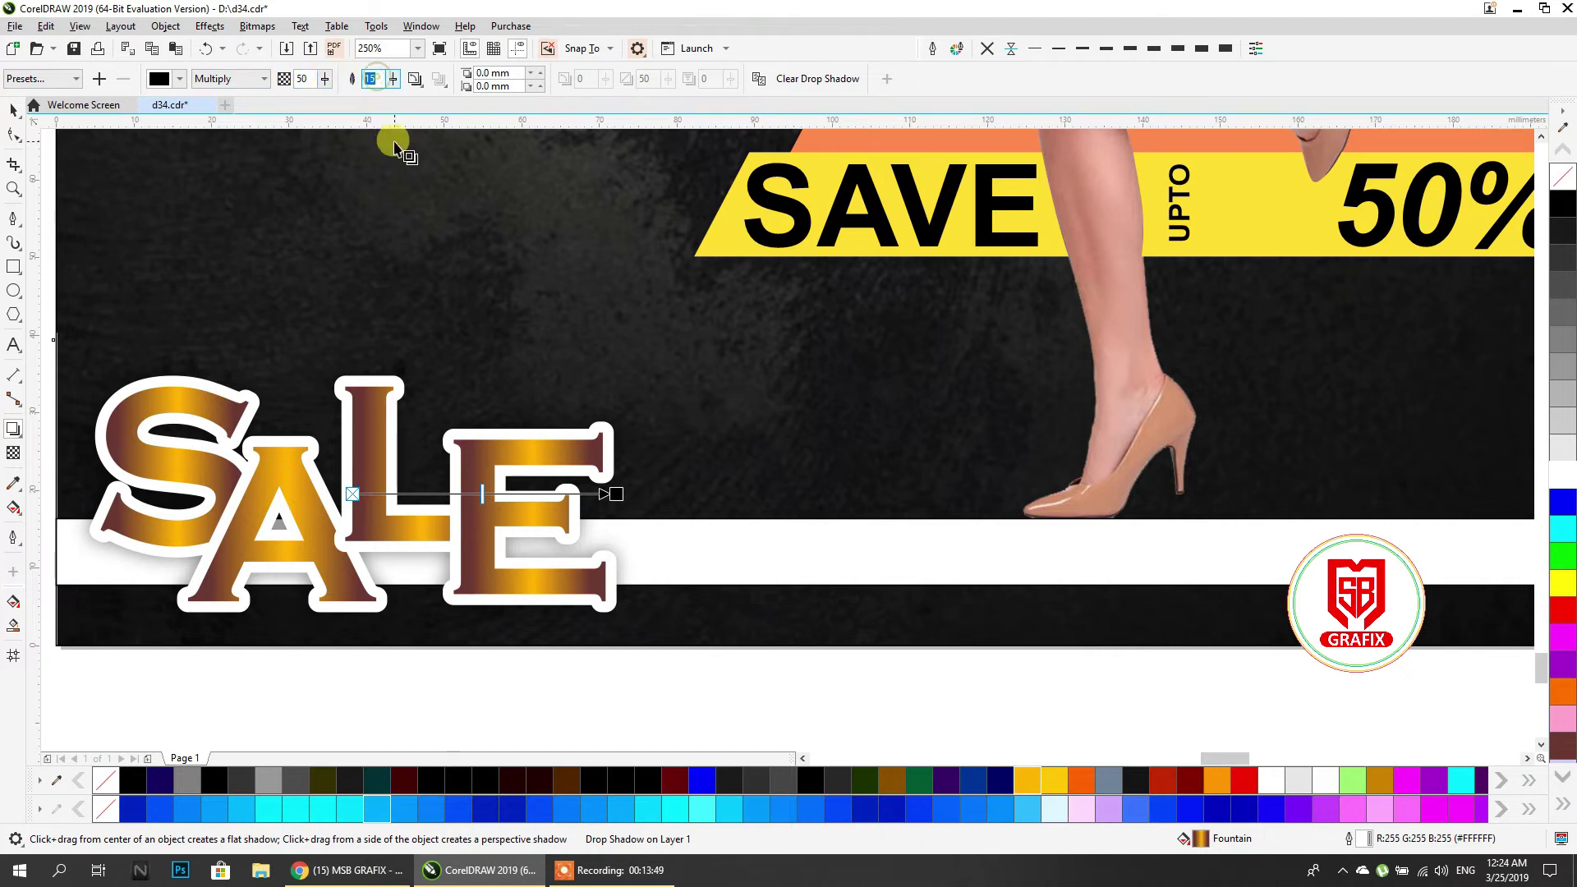
{"action": "left_click", "coordinate": [369, 78]}
{"action": "type", "text": "8"}
{"action": "key", "text": "Return"}
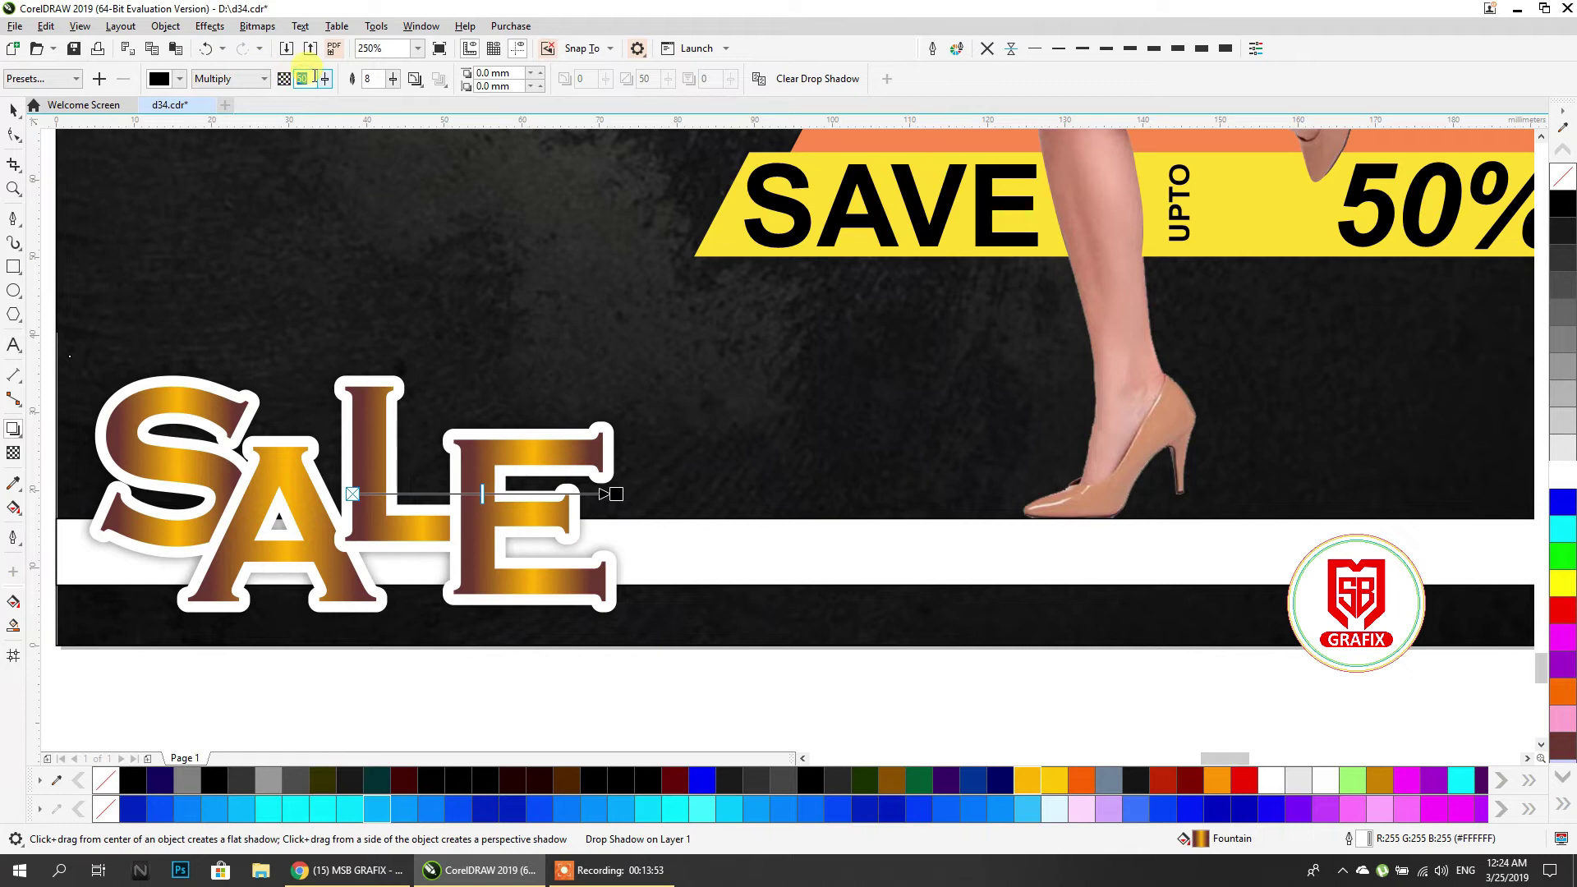
{"action": "type", "text": "80"}
{"action": "key", "text": "Return"}
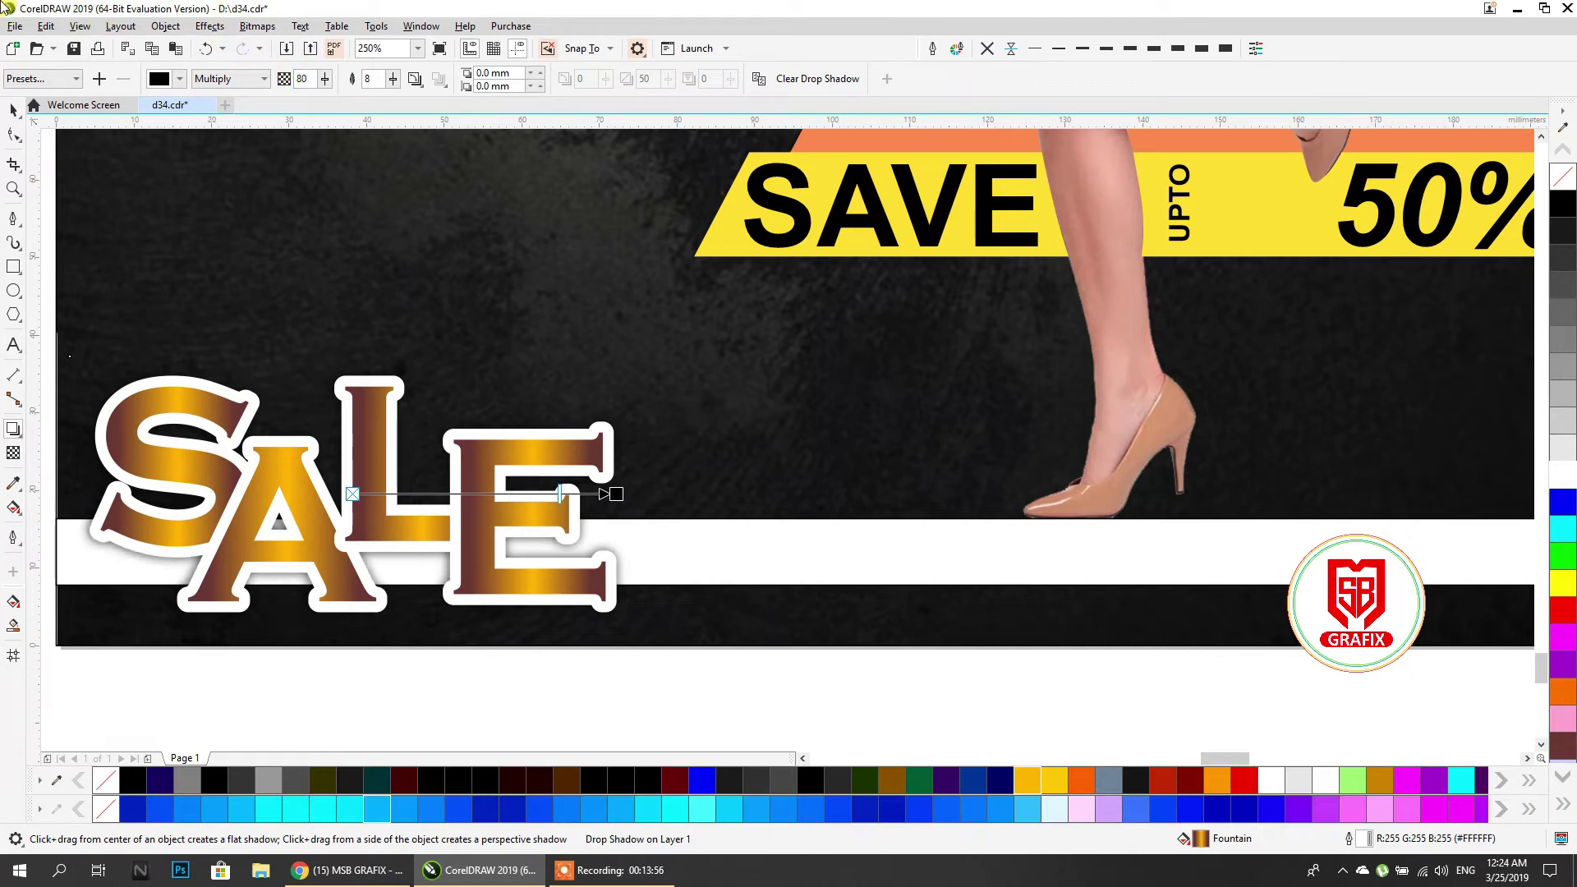
{"action": "left_click", "coordinate": [13, 109]}
Nudge the shadowed SALE group slightly up and to the right in the poster's lower left corner.
{"action": "scroll", "coordinate": [422, 345], "scroll_direction": "down", "scroll_amount": 2}
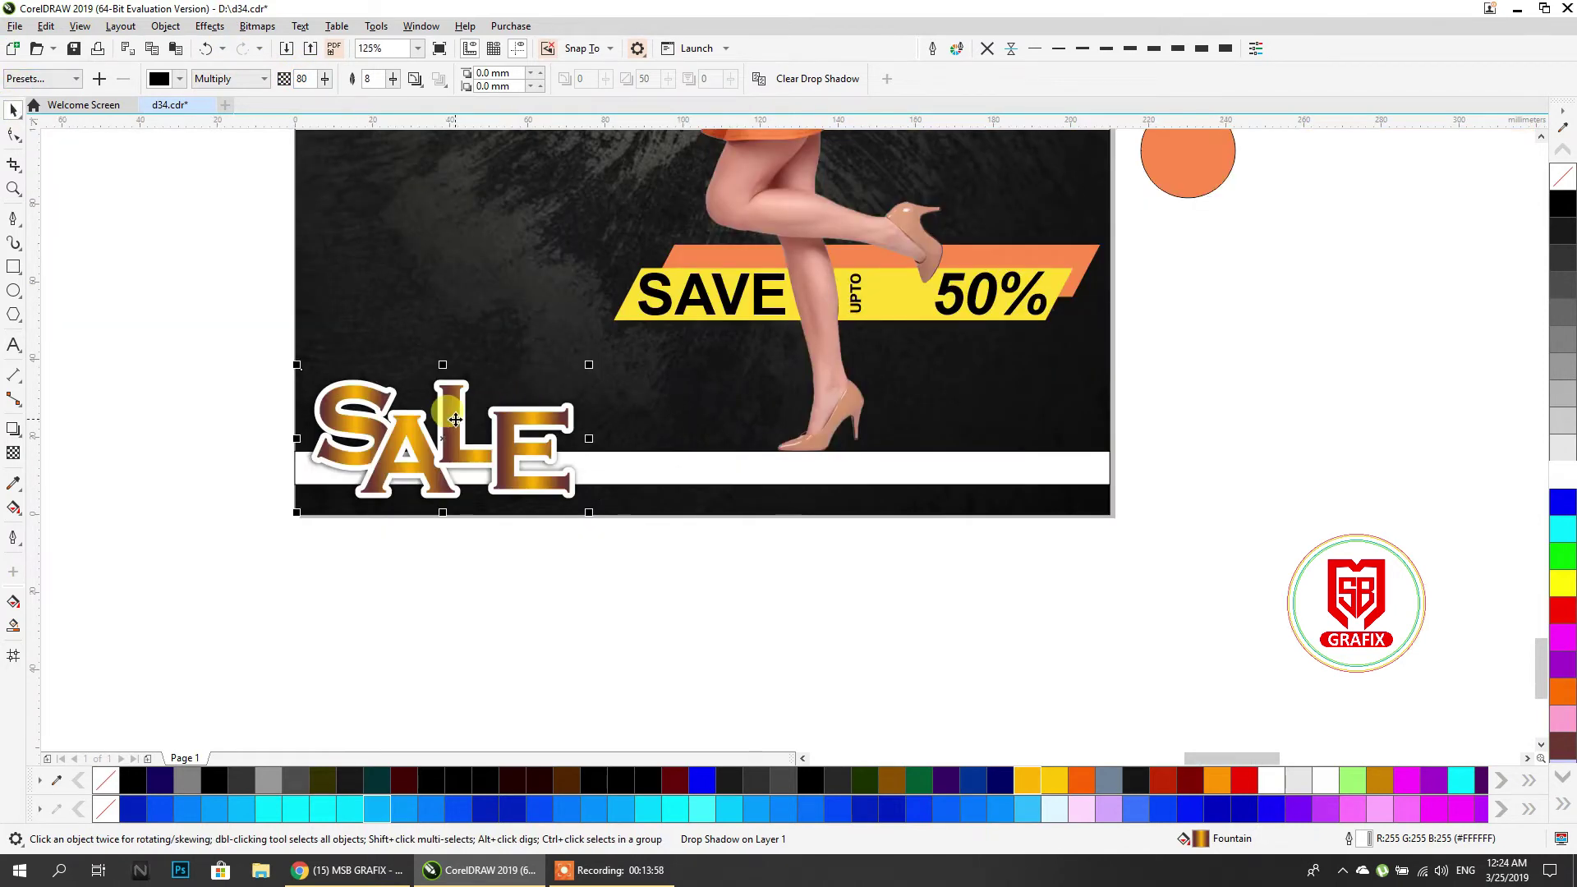
{"action": "left_click_drag", "start_coordinate": [454, 419], "coordinate": [460, 415]}
{"action": "left_click", "coordinate": [544, 581]}
Delete the blue wavy ribbon curve beside the poster.
{"action": "scroll", "coordinate": [544, 582], "scroll_direction": "down", "scroll_amount": 2}
{"action": "scroll", "coordinate": [575, 542], "scroll_direction": "up", "scroll_amount": 1}
{"action": "scroll", "coordinate": [601, 514], "scroll_direction": "down", "scroll_amount": 1}
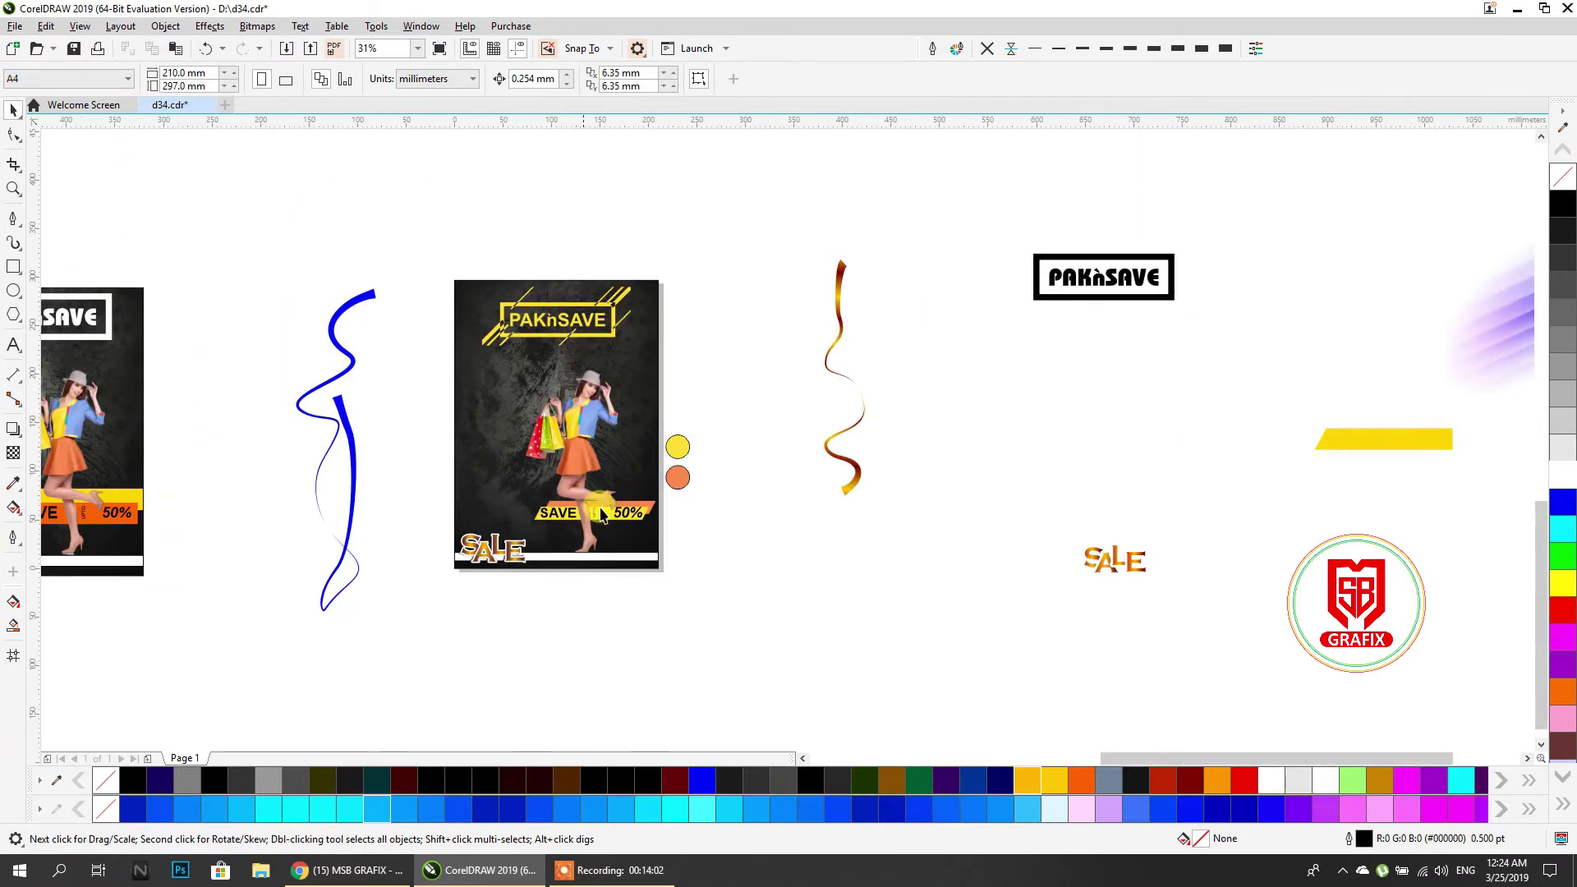
{"action": "left_click", "coordinate": [350, 448]}
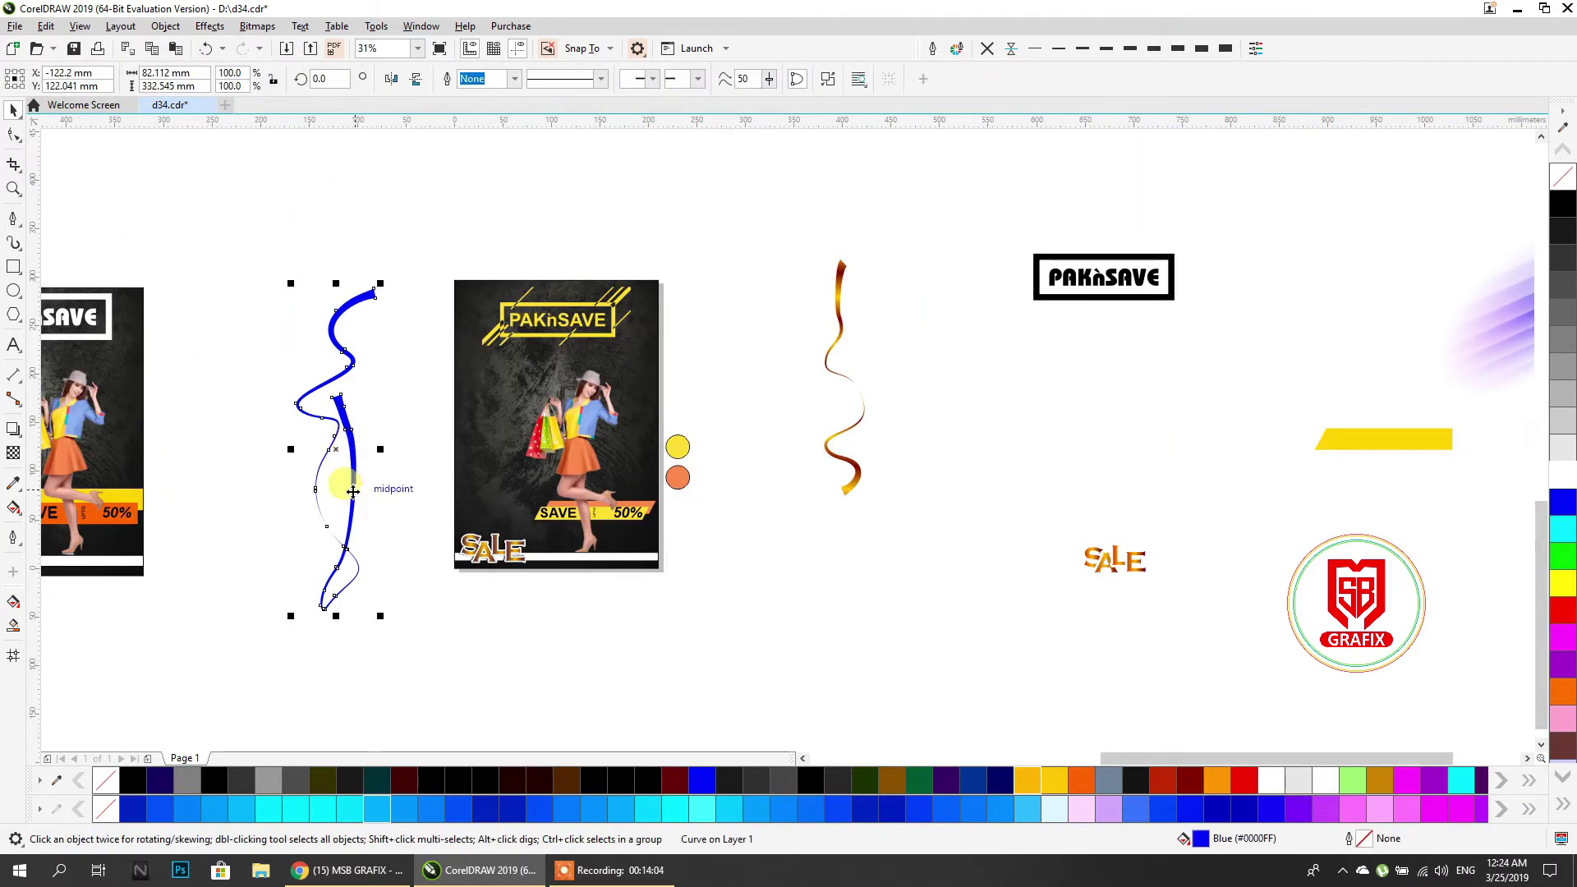
{"action": "key", "text": "Delete"}
Draw three wavy vertical strokes with the Artistic Media tool at 10 mm width in the empty space between the two posters.
{"action": "left_click_drag", "start_coordinate": [276, 429], "coordinate": [332, 447]}
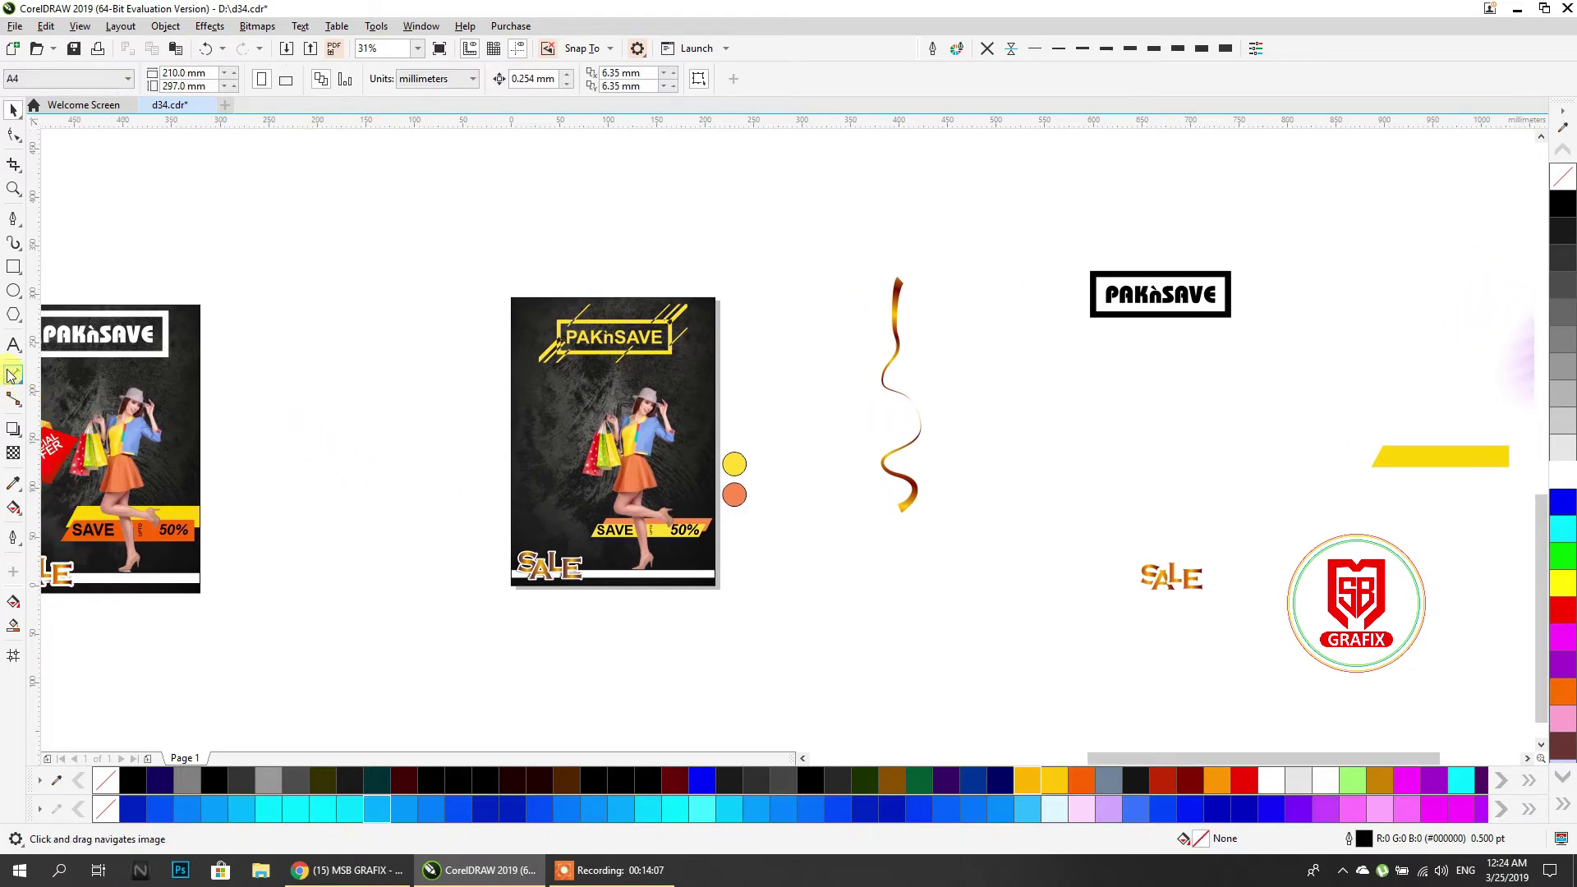
{"action": "left_click", "coordinate": [13, 243]}
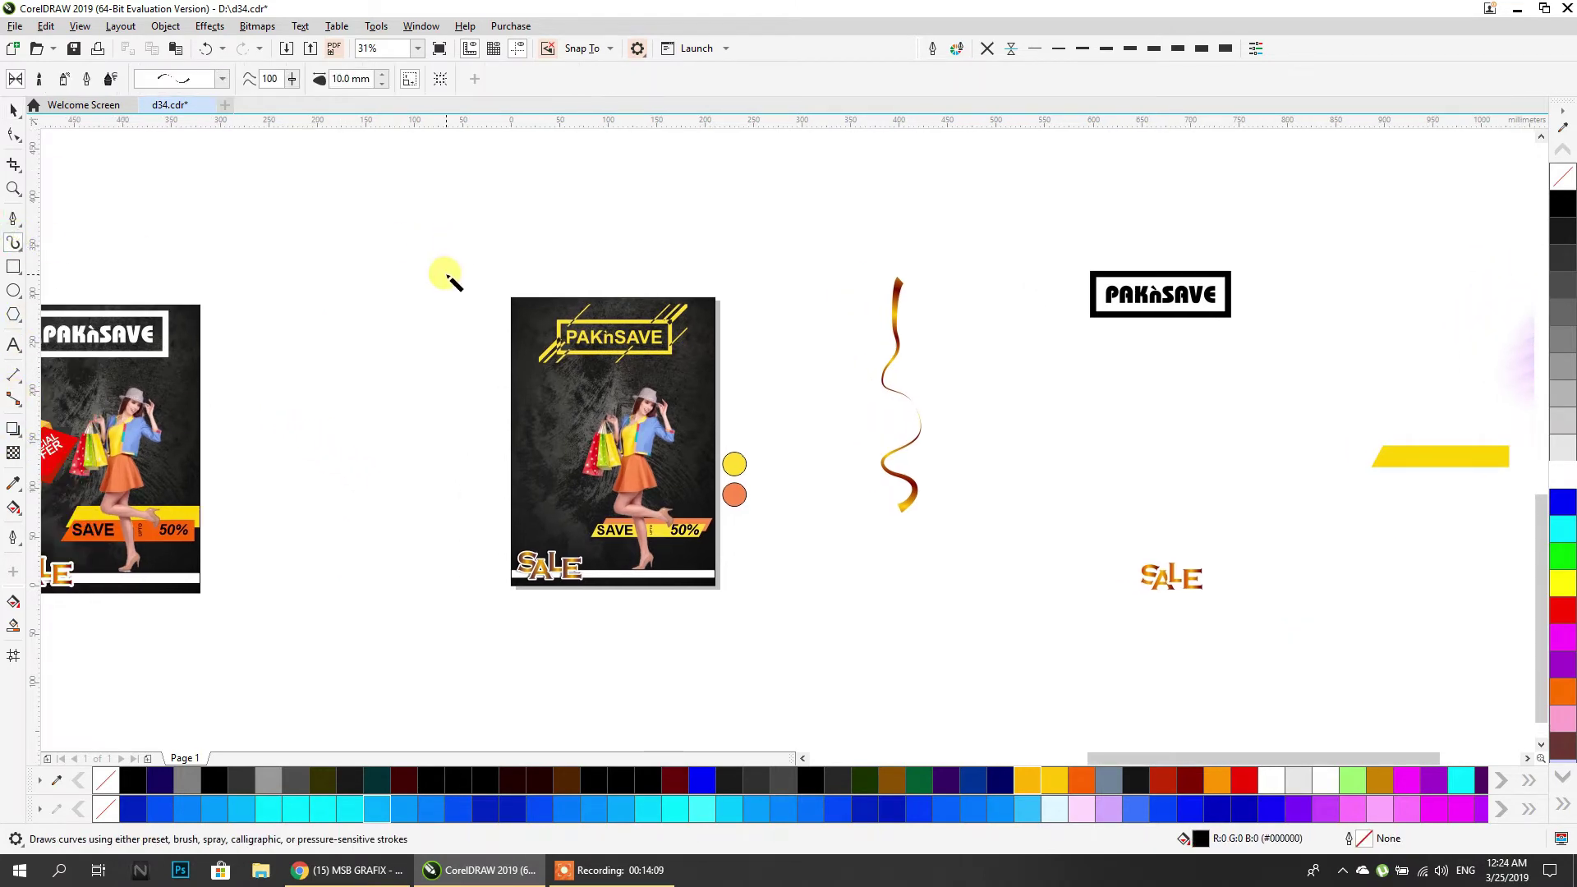
{"action": "mouse_move", "coordinate": [441, 276]}
{"action": "left_mouse_down"}
{"action": "mouse_move", "coordinate": [431, 316]}
{"action": "mouse_move", "coordinate": [457, 321]}
{"action": "mouse_move", "coordinate": [426, 336]}
{"action": "mouse_move", "coordinate": [428, 311]}
{"action": "mouse_move", "coordinate": [422, 372]}
{"action": "mouse_move", "coordinate": [440, 384]}
{"action": "mouse_move", "coordinate": [412, 419]}
{"action": "mouse_move", "coordinate": [446, 389]}
{"action": "mouse_move", "coordinate": [438, 482]}
{"action": "mouse_move", "coordinate": [455, 452]}
{"action": "mouse_move", "coordinate": [396, 497]}
{"action": "mouse_move", "coordinate": [395, 546]}
{"action": "left_mouse_up"}
{"action": "mouse_move", "coordinate": [304, 279]}
{"action": "left_mouse_down"}
{"action": "mouse_move", "coordinate": [324, 368]}
{"action": "mouse_move", "coordinate": [288, 383]}
{"action": "mouse_move", "coordinate": [307, 415]}
{"action": "mouse_move", "coordinate": [309, 546]}
{"action": "left_mouse_up"}
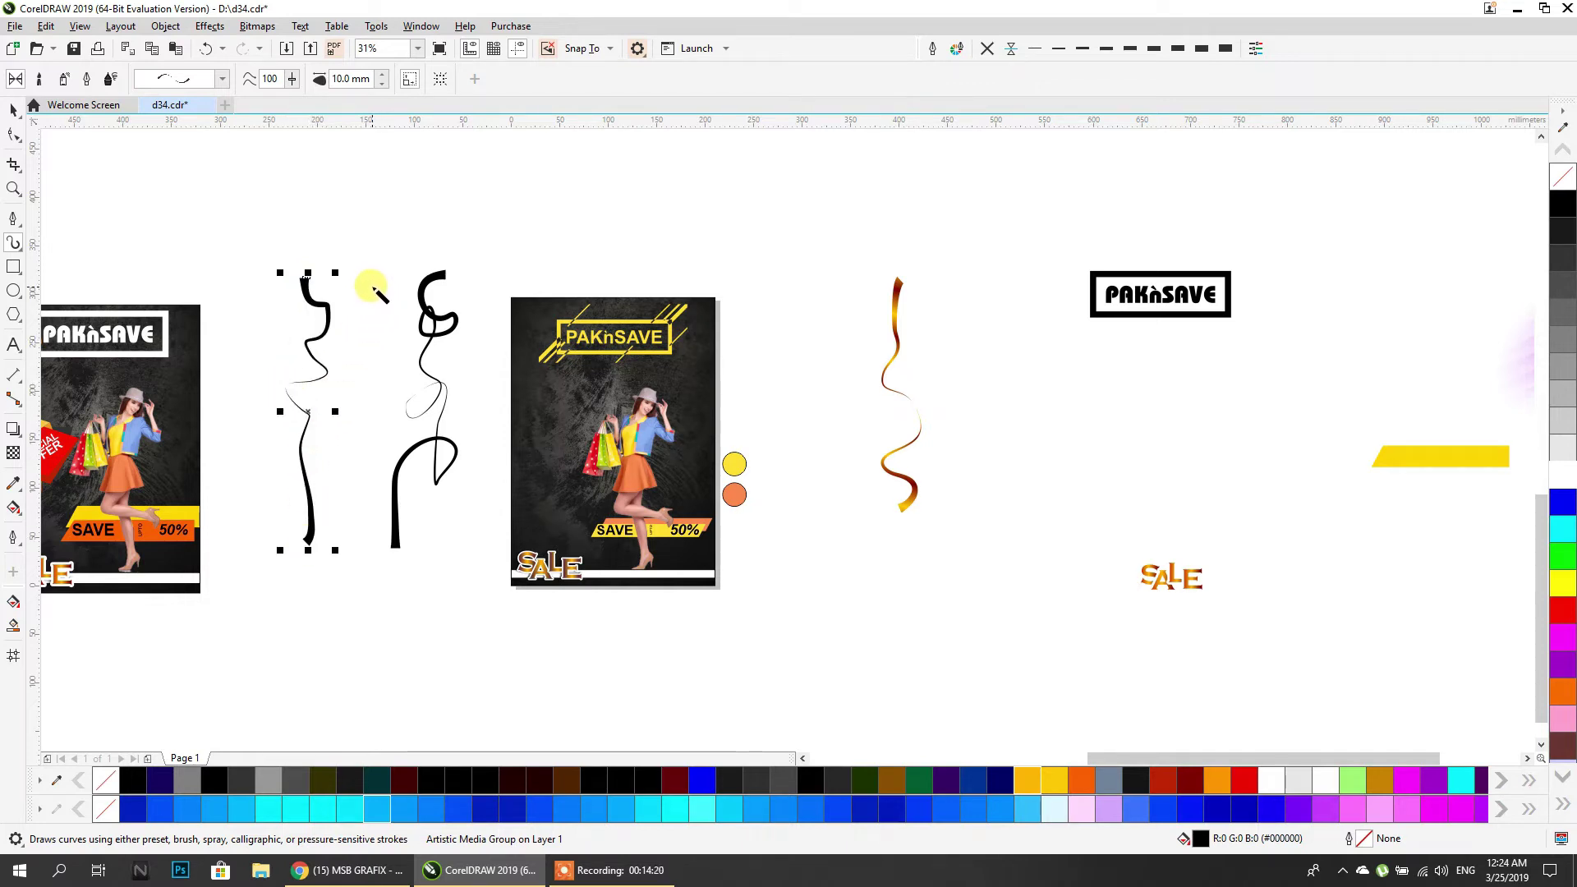
{"action": "mouse_move", "coordinate": [372, 308]}
{"action": "left_mouse_down"}
{"action": "mouse_move", "coordinate": [374, 462]}
{"action": "mouse_move", "coordinate": [355, 549]}
{"action": "left_mouse_up"}
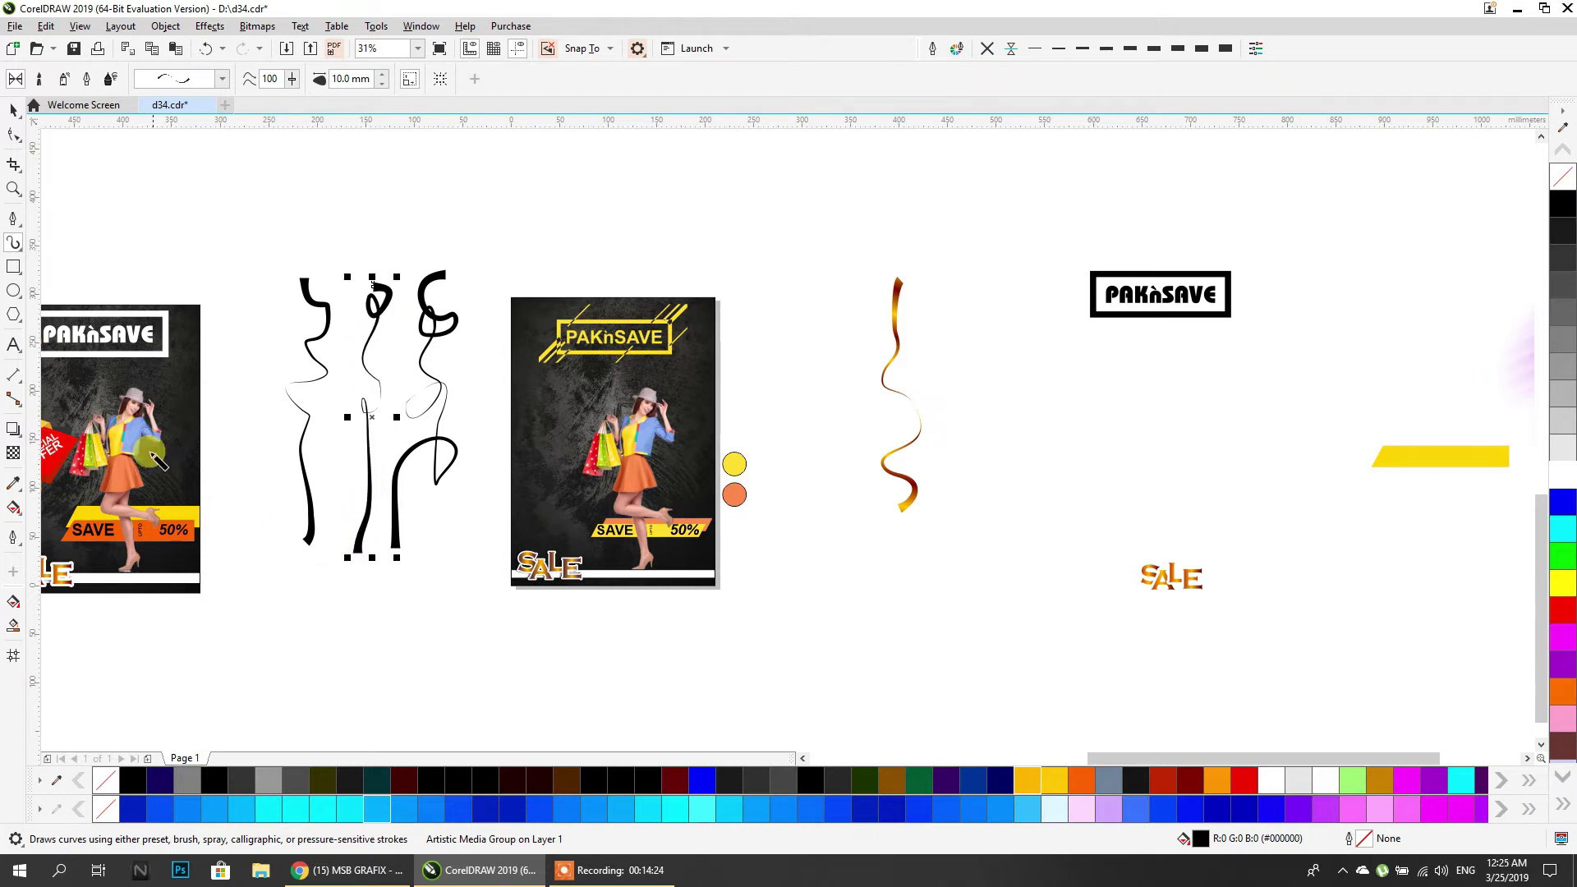
Delete the looped stroke nearest the new poster.
{"action": "left_click", "coordinate": [14, 111]}
{"action": "left_click", "coordinate": [423, 368]}
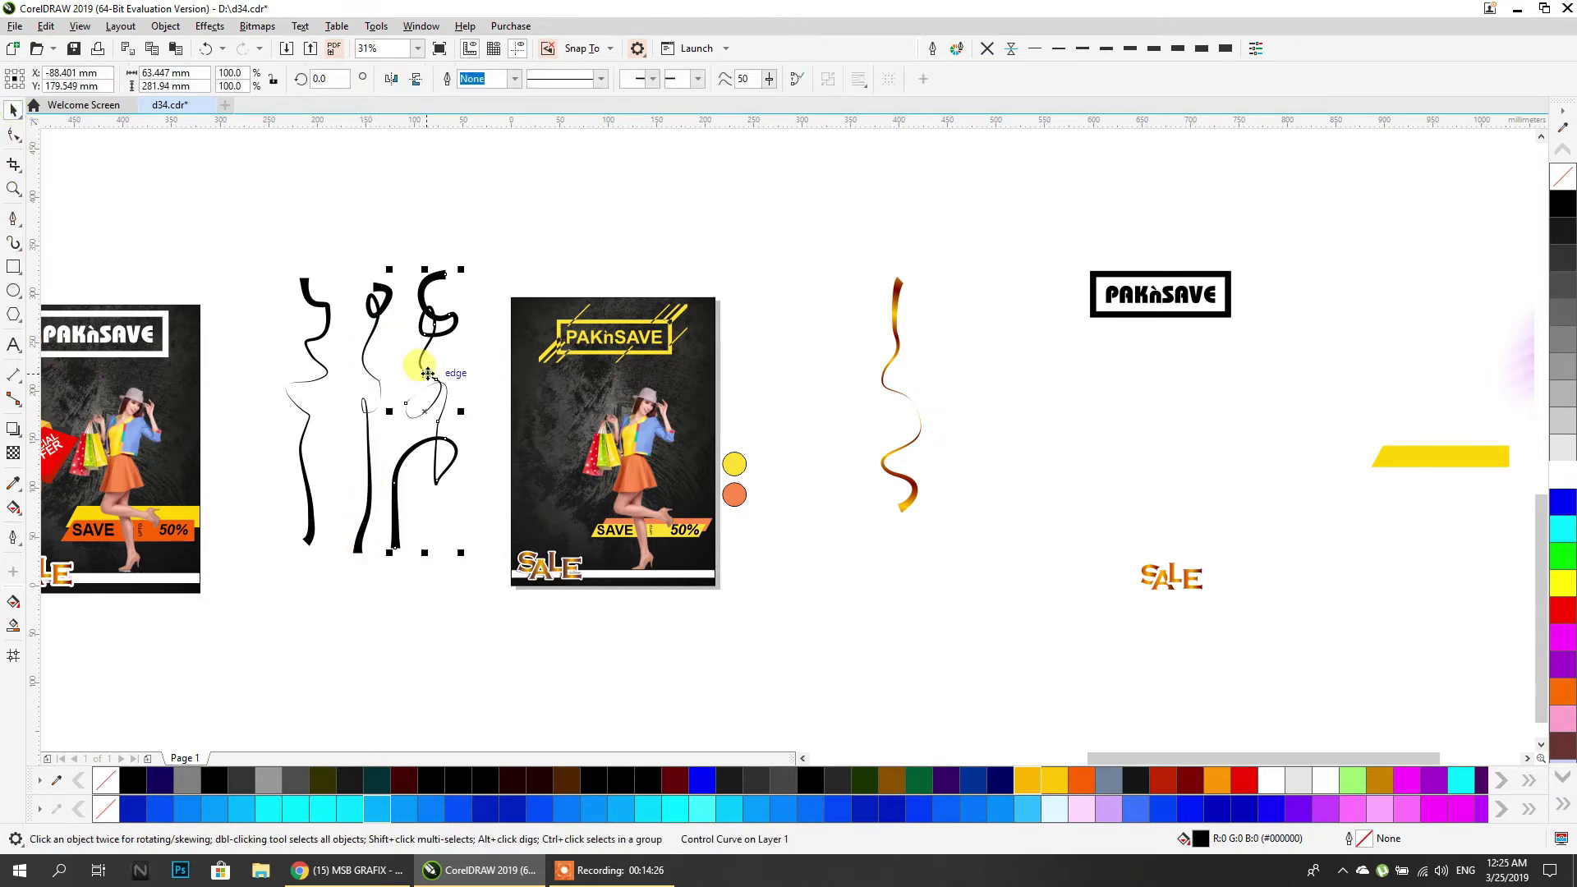
{"action": "key", "text": "Delete"}
Select the two remaining strokes and break them apart from their control paths.
{"action": "left_click", "coordinate": [375, 315]}
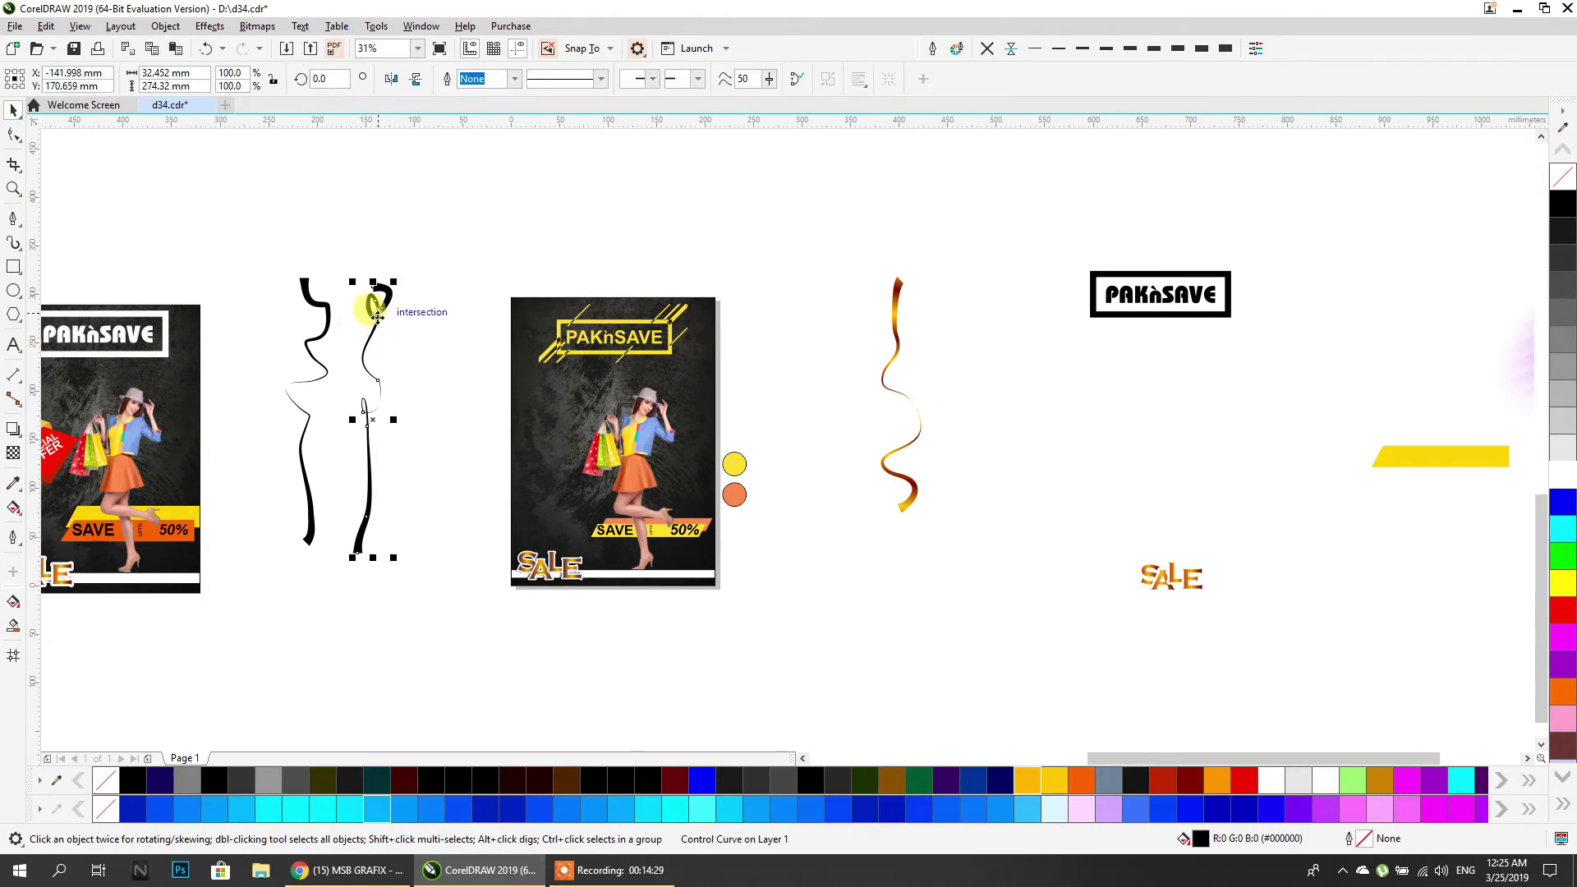
{"action": "left_click_drag", "start_coordinate": [238, 613], "coordinate": [238, 613]}
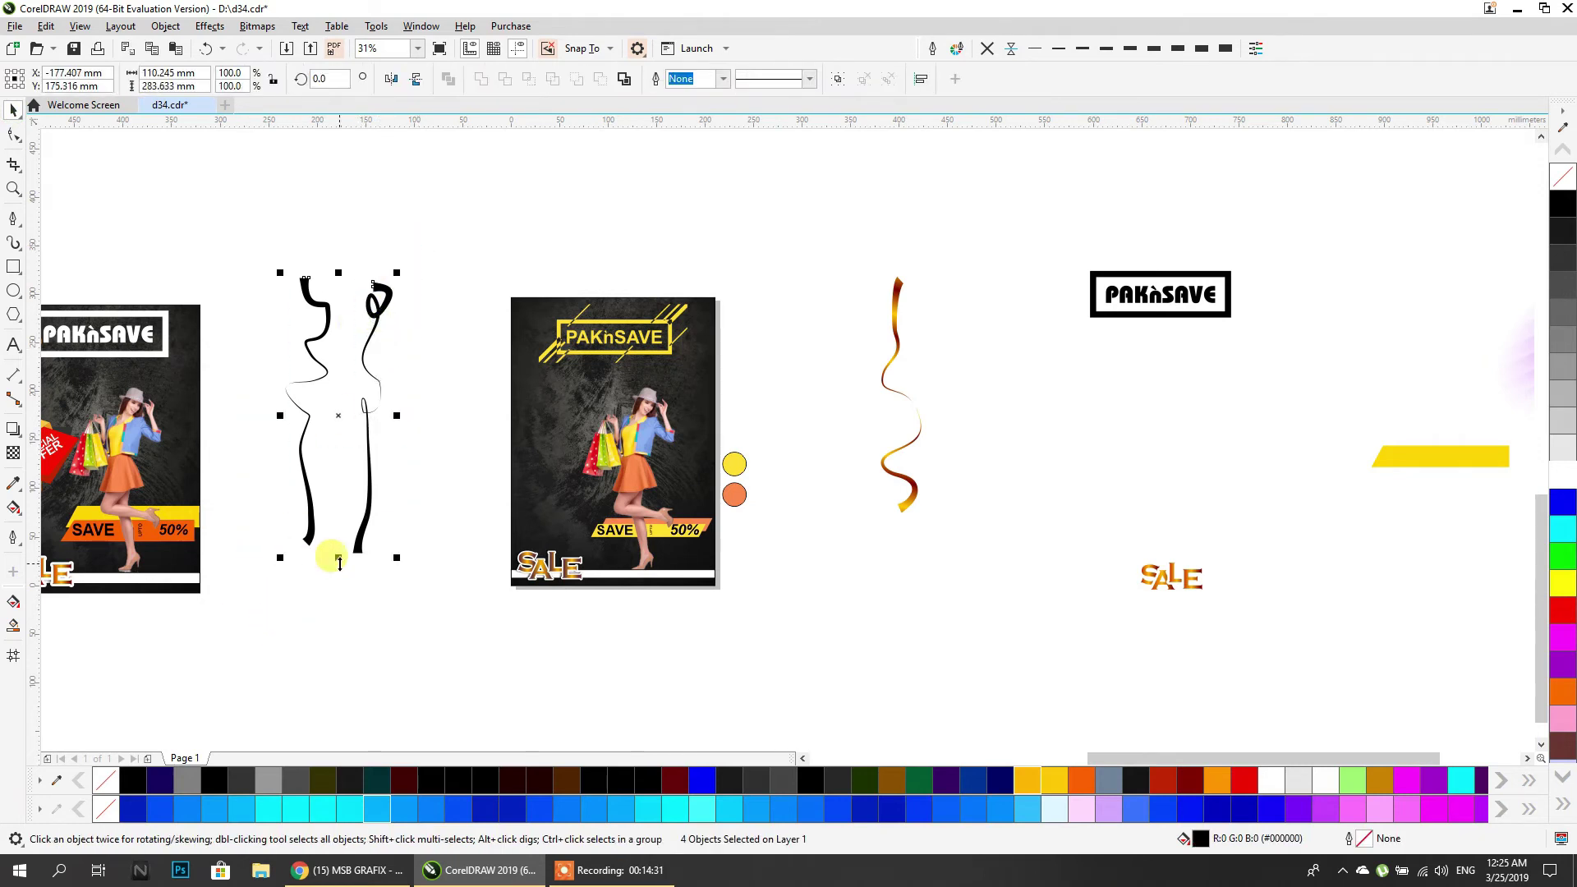
{"action": "key", "text": "ctrl+k"}
Switch the drawing to wireframe view.
{"action": "left_click", "coordinate": [119, 27]}
{"action": "left_click", "coordinate": [354, 283]}
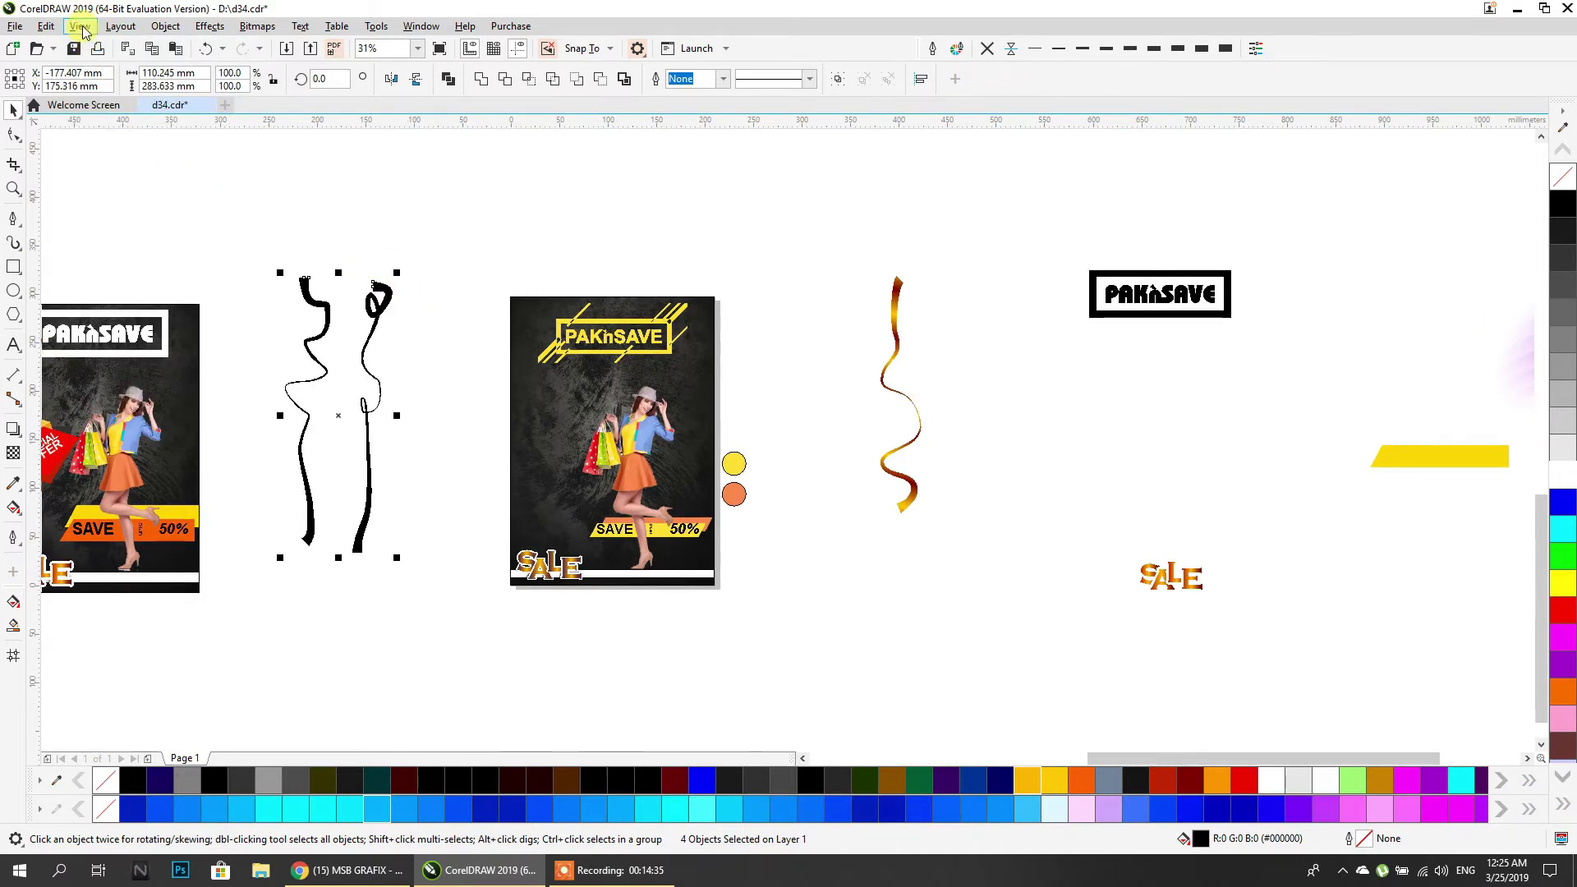
{"action": "left_click", "coordinate": [81, 27]}
{"action": "left_click", "coordinate": [105, 60]}
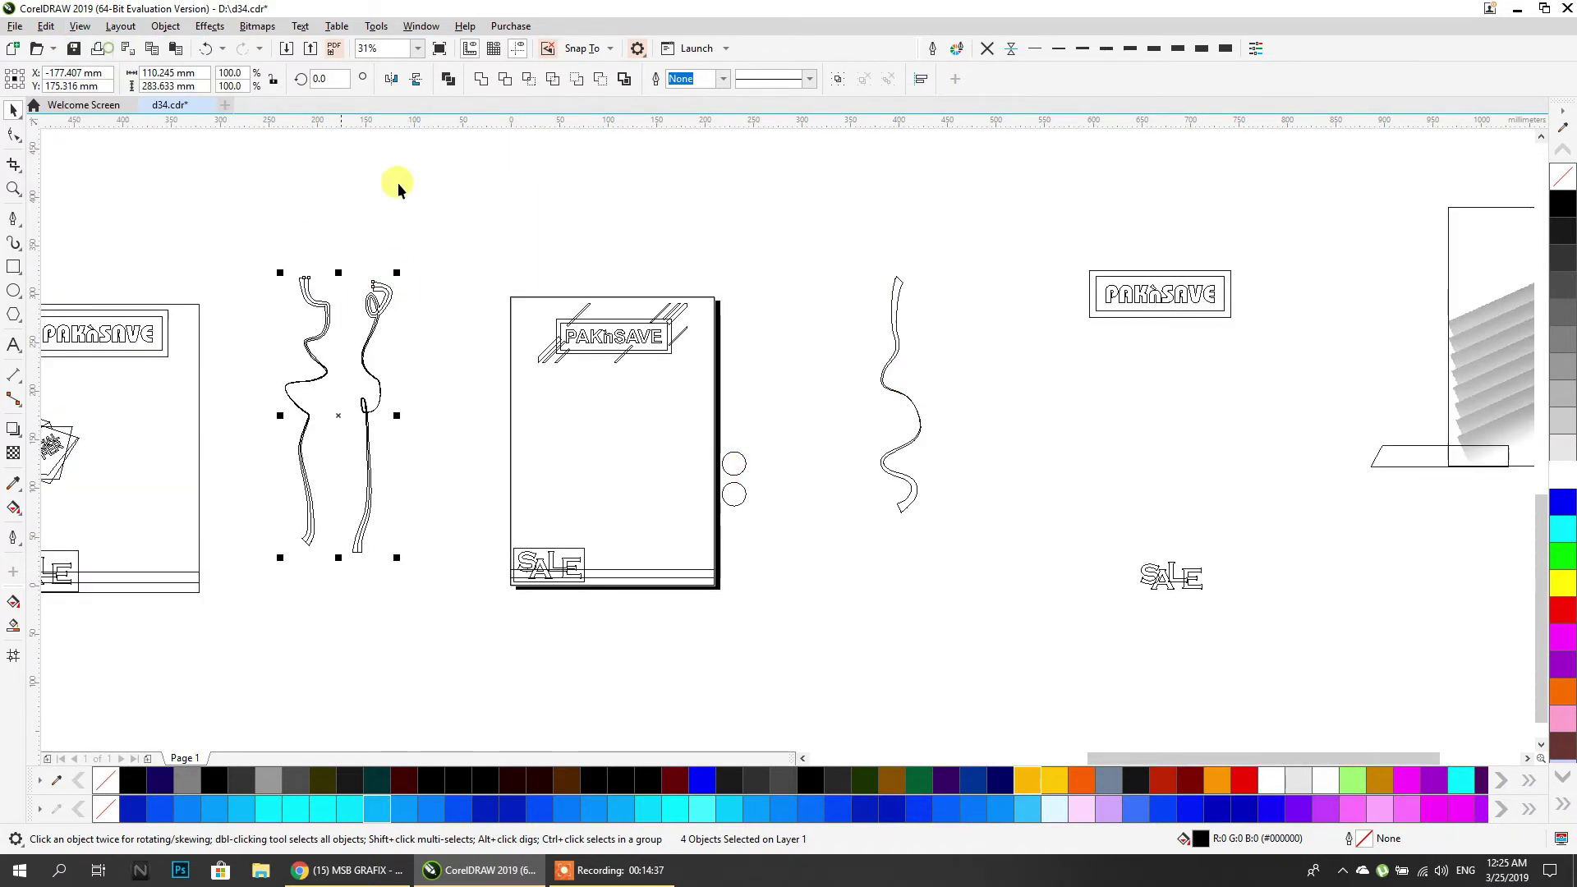
Pull the center control paths out of the two ribbon outlines and delete both paths.
{"action": "left_click", "coordinate": [398, 183]}
{"action": "scroll", "coordinate": [336, 292], "scroll_direction": "up", "scroll_amount": 5}
{"action": "left_click_drag", "start_coordinate": [488, 269], "coordinate": [704, 246]}
{"action": "left_click_drag", "start_coordinate": [193, 255], "coordinate": [761, 254]}
{"action": "scroll", "coordinate": [795, 263], "scroll_direction": "down", "scroll_amount": 3}
{"action": "scroll", "coordinate": [797, 264], "scroll_direction": "down", "scroll_amount": 2}
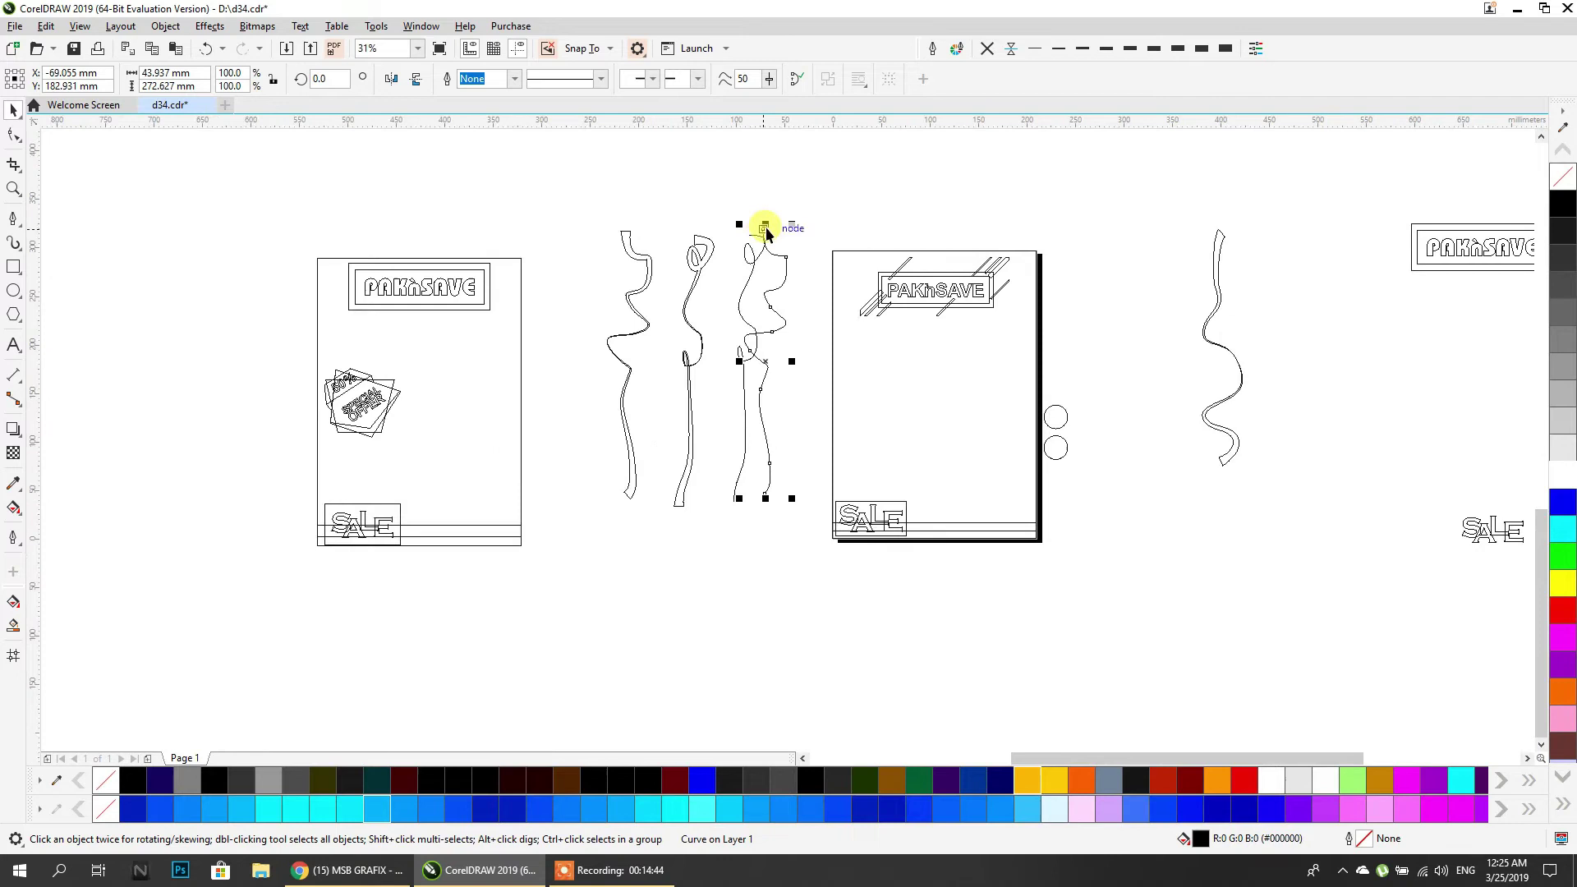
{"action": "left_click_drag", "start_coordinate": [656, 576], "coordinate": [703, 595]}
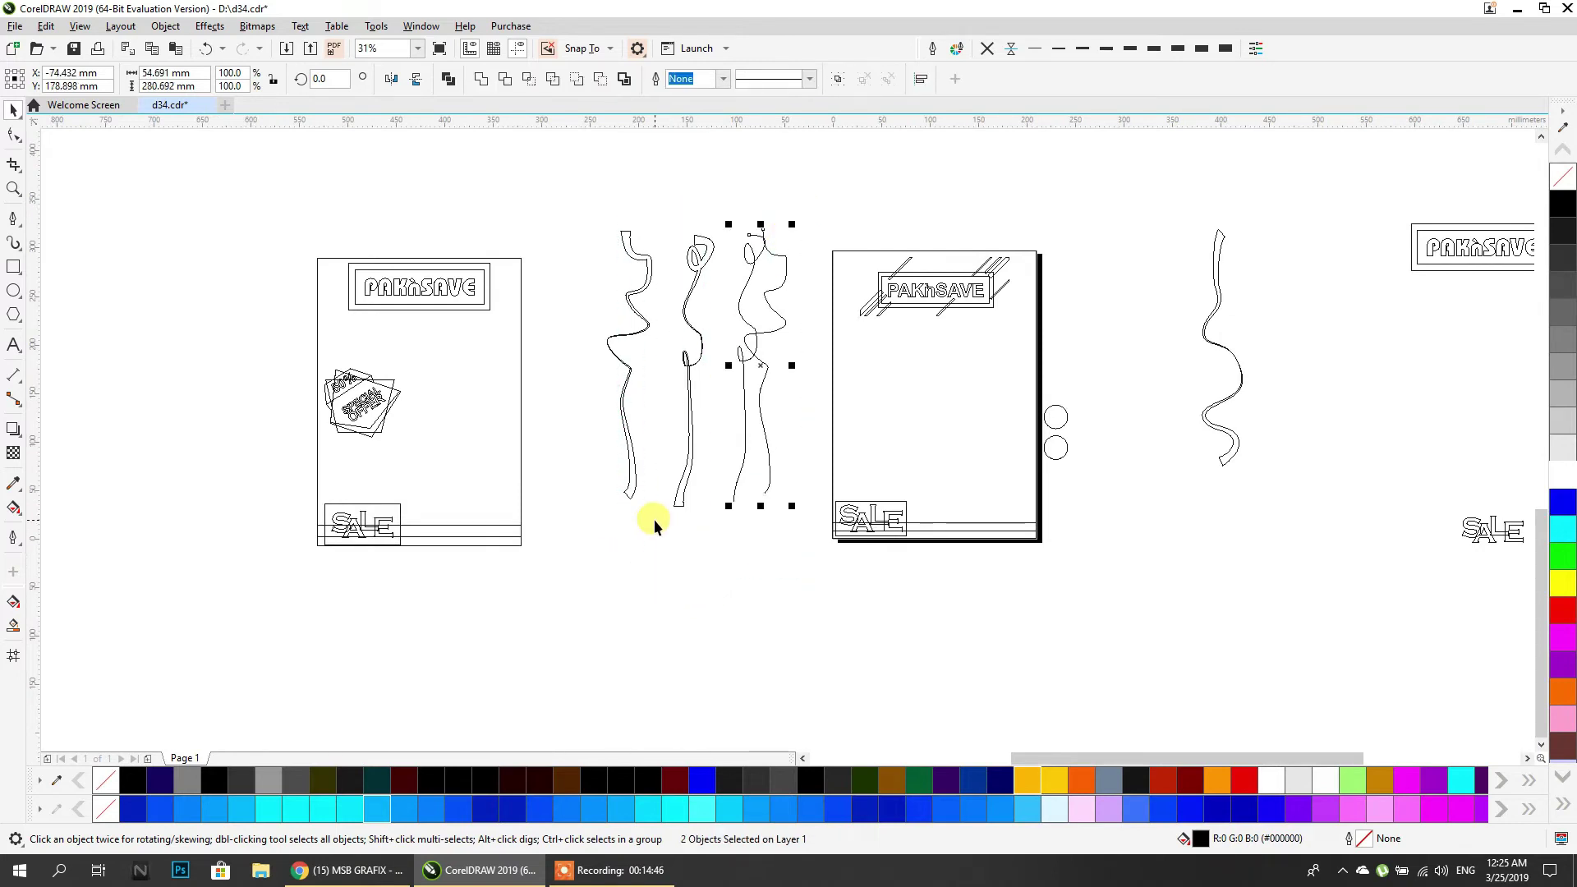
{"action": "key", "text": "Delete"}
Mirror the ribbon without the top loop vertically and move it so that it overlaps the looped ribbon.
{"action": "left_click", "coordinate": [647, 281]}
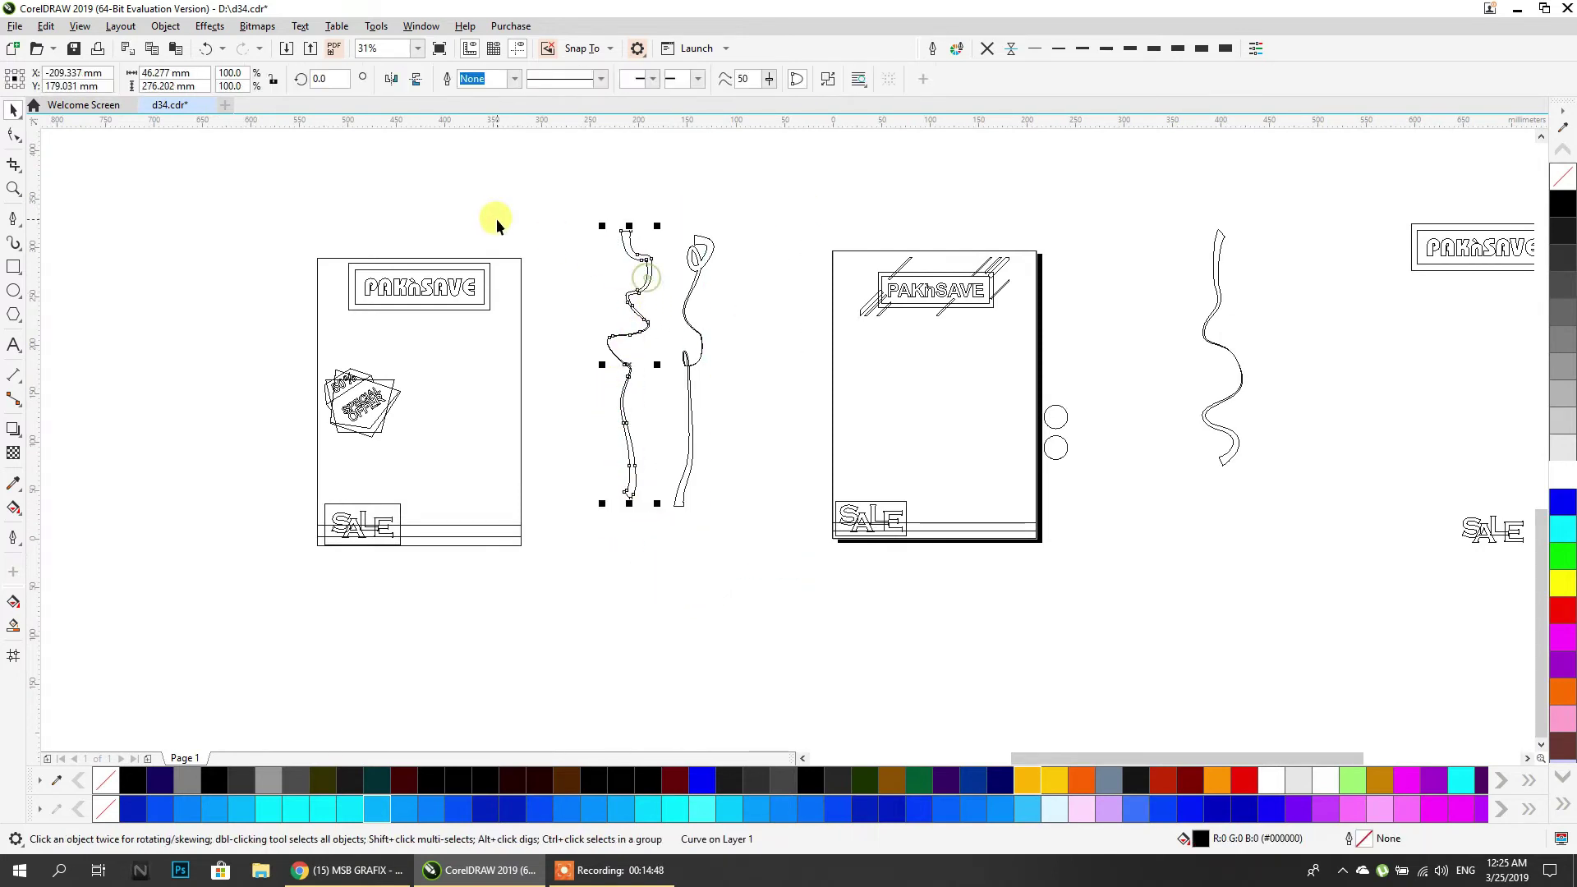
{"action": "left_click", "coordinate": [417, 80]}
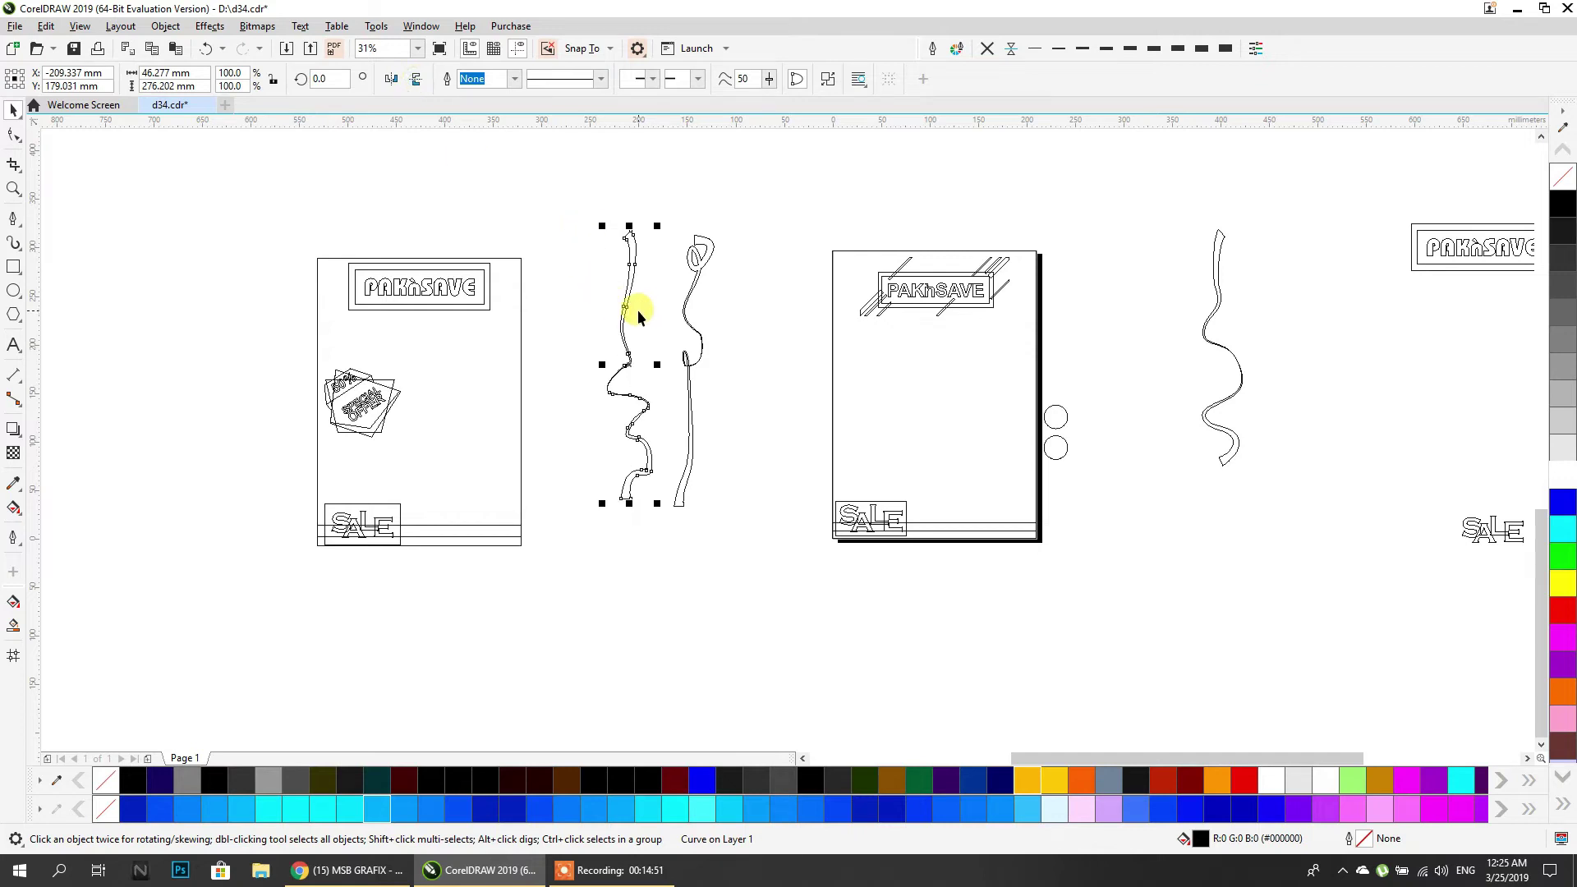
{"action": "left_click_drag", "start_coordinate": [628, 317], "coordinate": [669, 326]}
{"action": "left_click", "coordinate": [734, 337]}
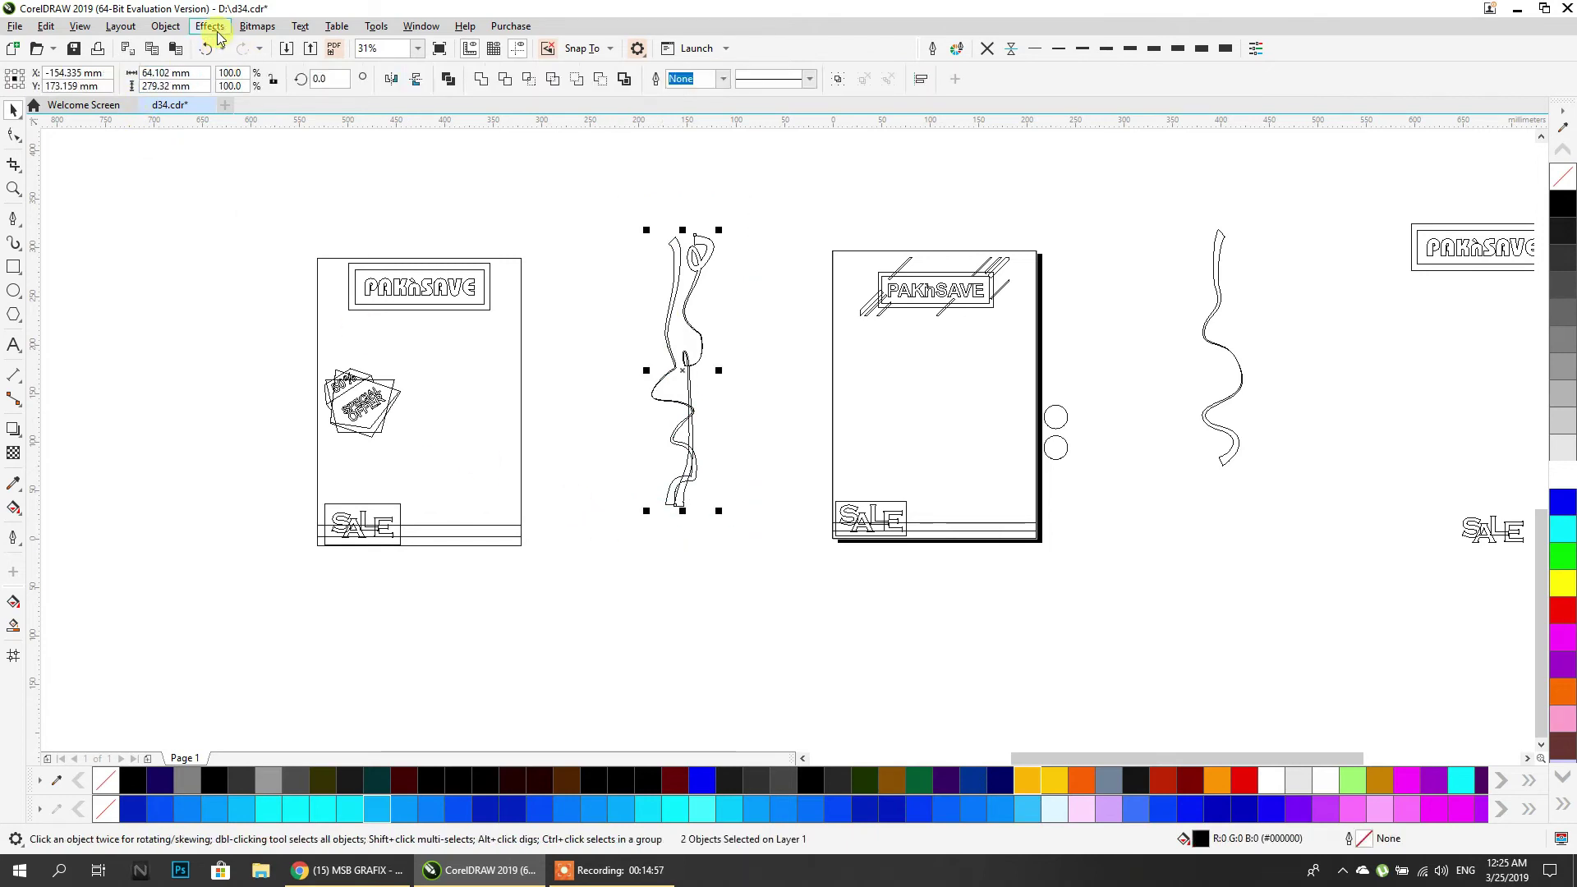
Switch the display from wireframe back to a full-color view.
{"action": "left_click", "coordinate": [121, 26]}
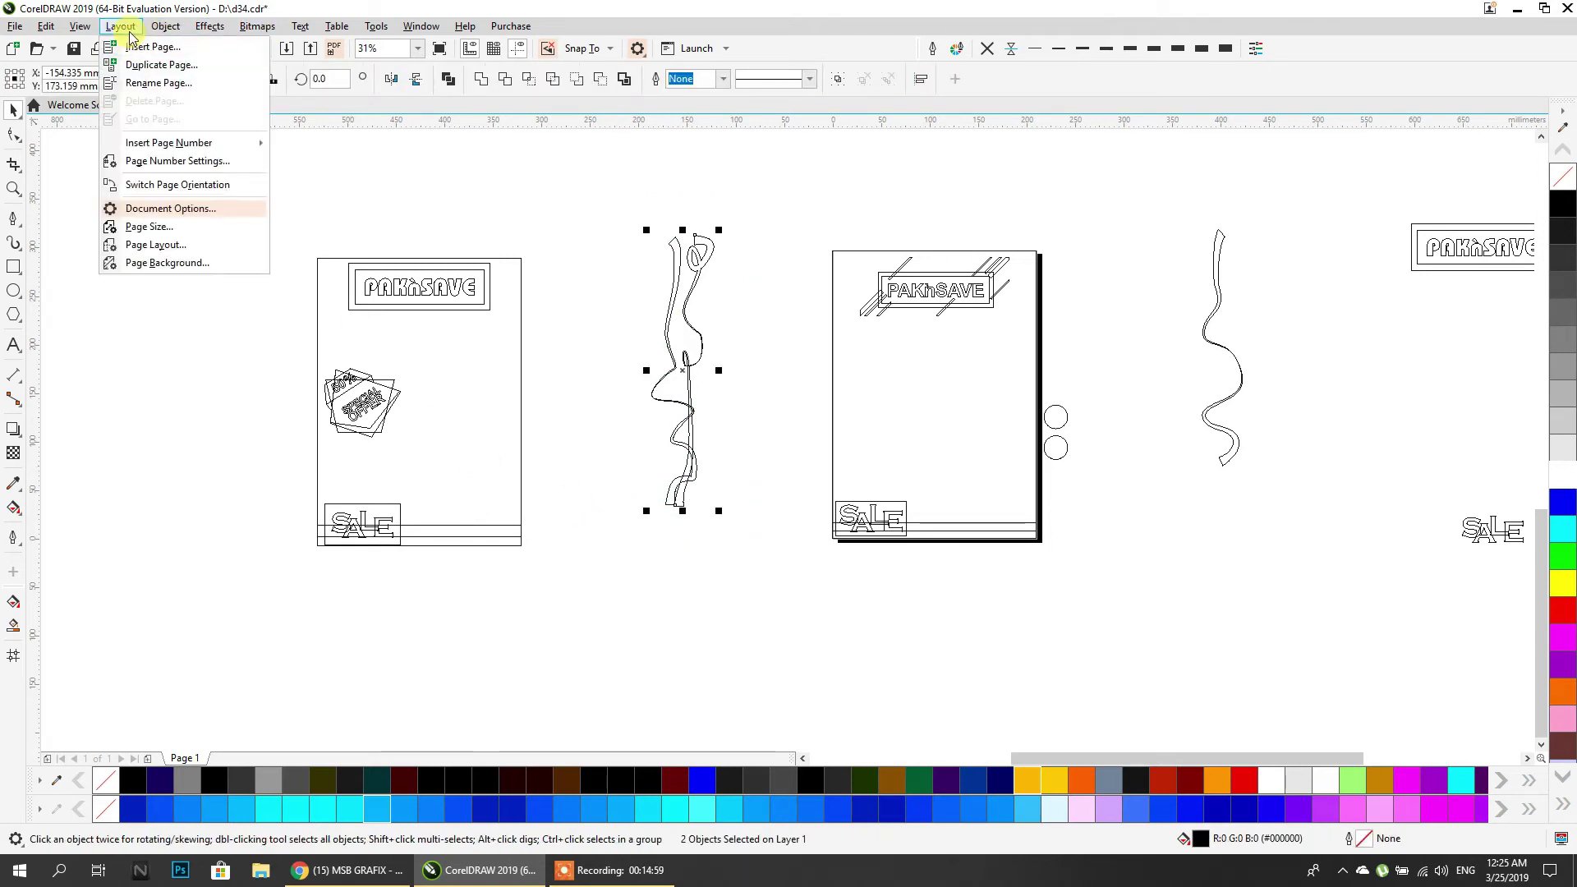
{"action": "mouse_move", "coordinate": [80, 28]}
{"action": "left_click", "coordinate": [103, 82]}
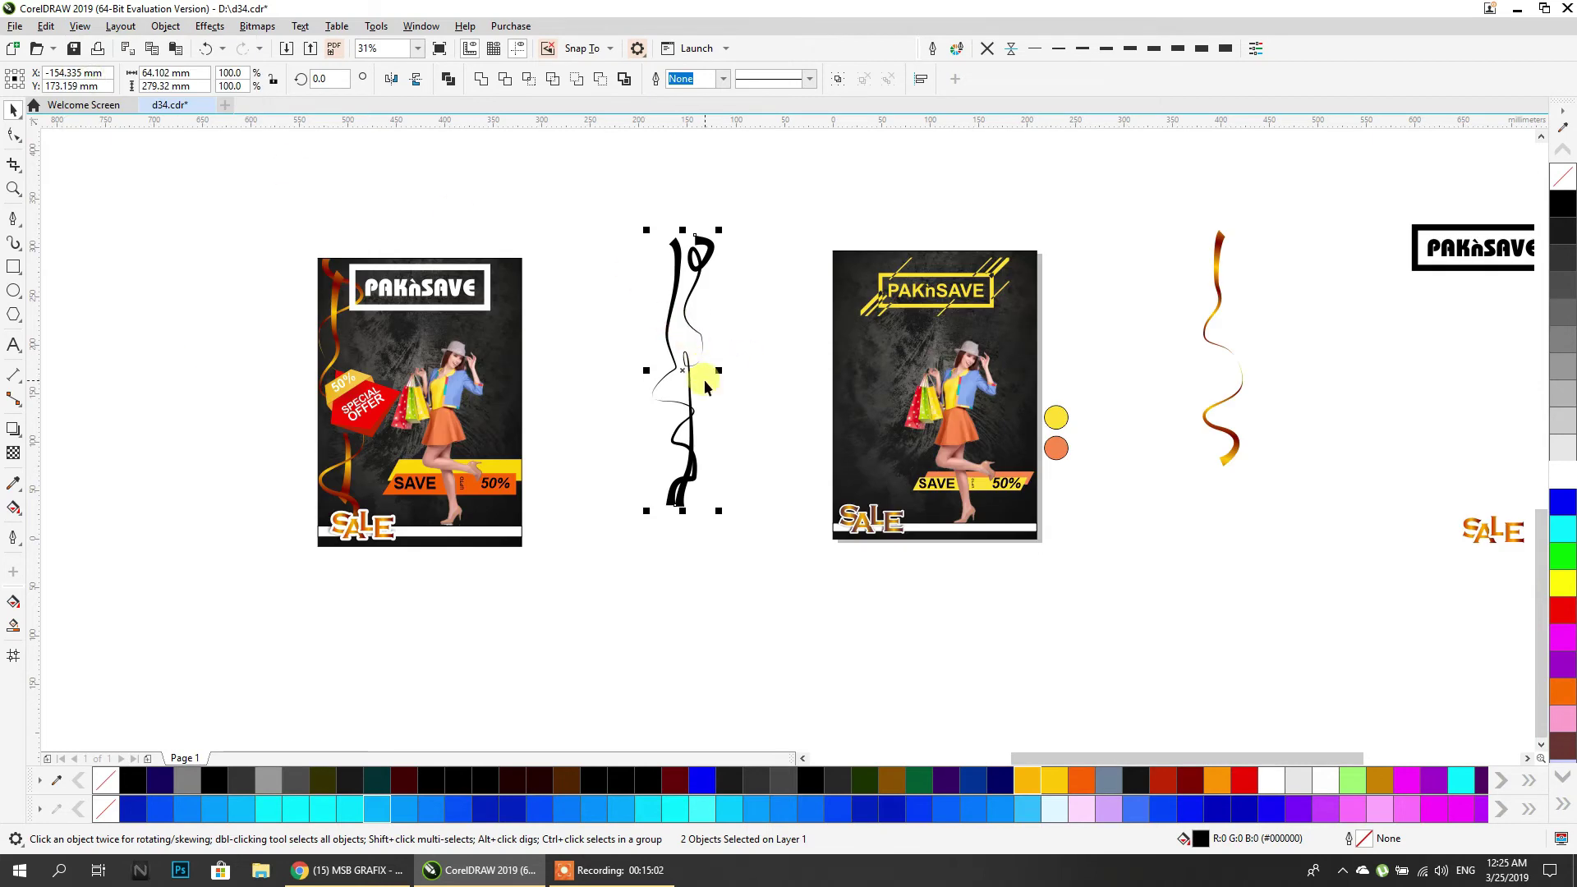
Skew the looped ribbon horizontally so its lower end shifts slightly to the right.
{"action": "scroll", "coordinate": [551, 401], "scroll_direction": "up", "scroll_amount": 1}
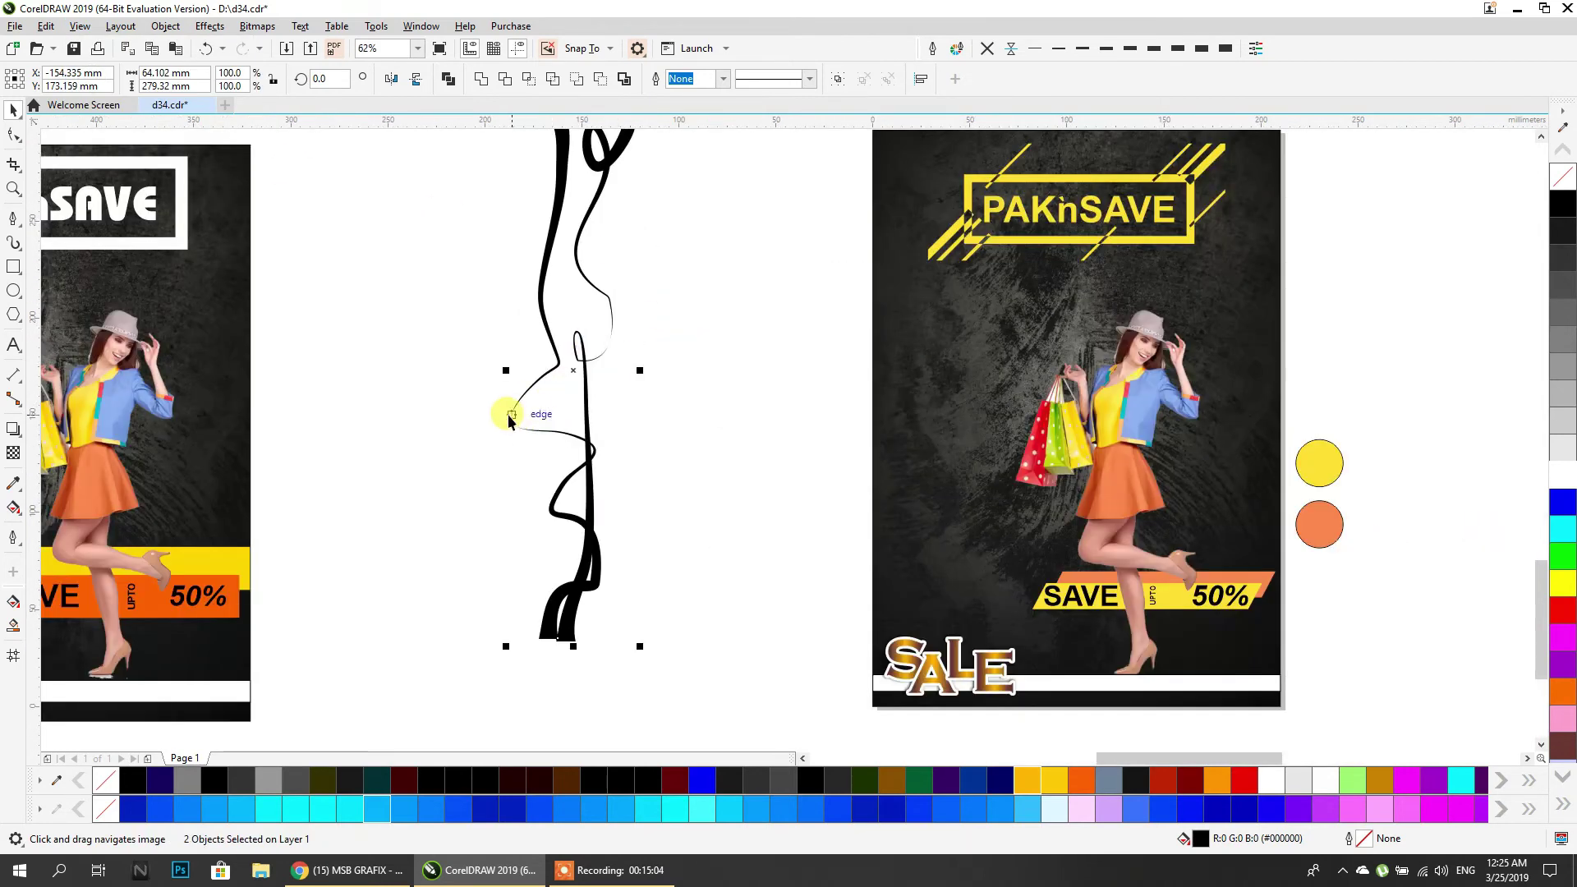
{"action": "left_click_drag", "start_coordinate": [511, 416], "coordinate": [416, 419]}
{"action": "left_click", "coordinate": [496, 486]}
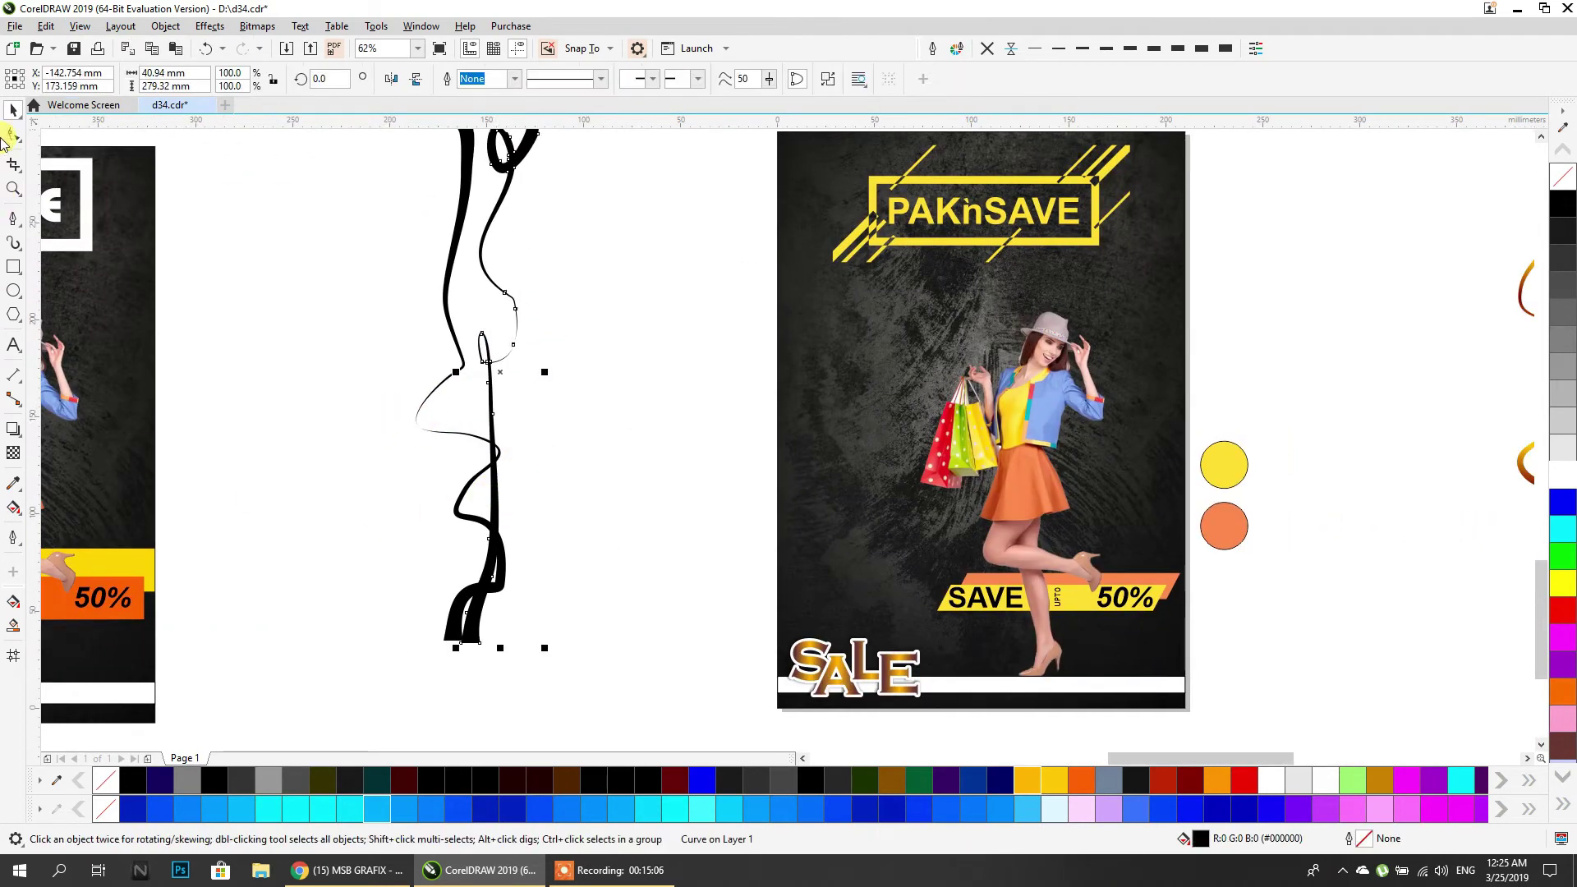
{"action": "left_click", "coordinate": [490, 486]}
{"action": "left_click_drag", "start_coordinate": [499, 652], "coordinate": [517, 655]}
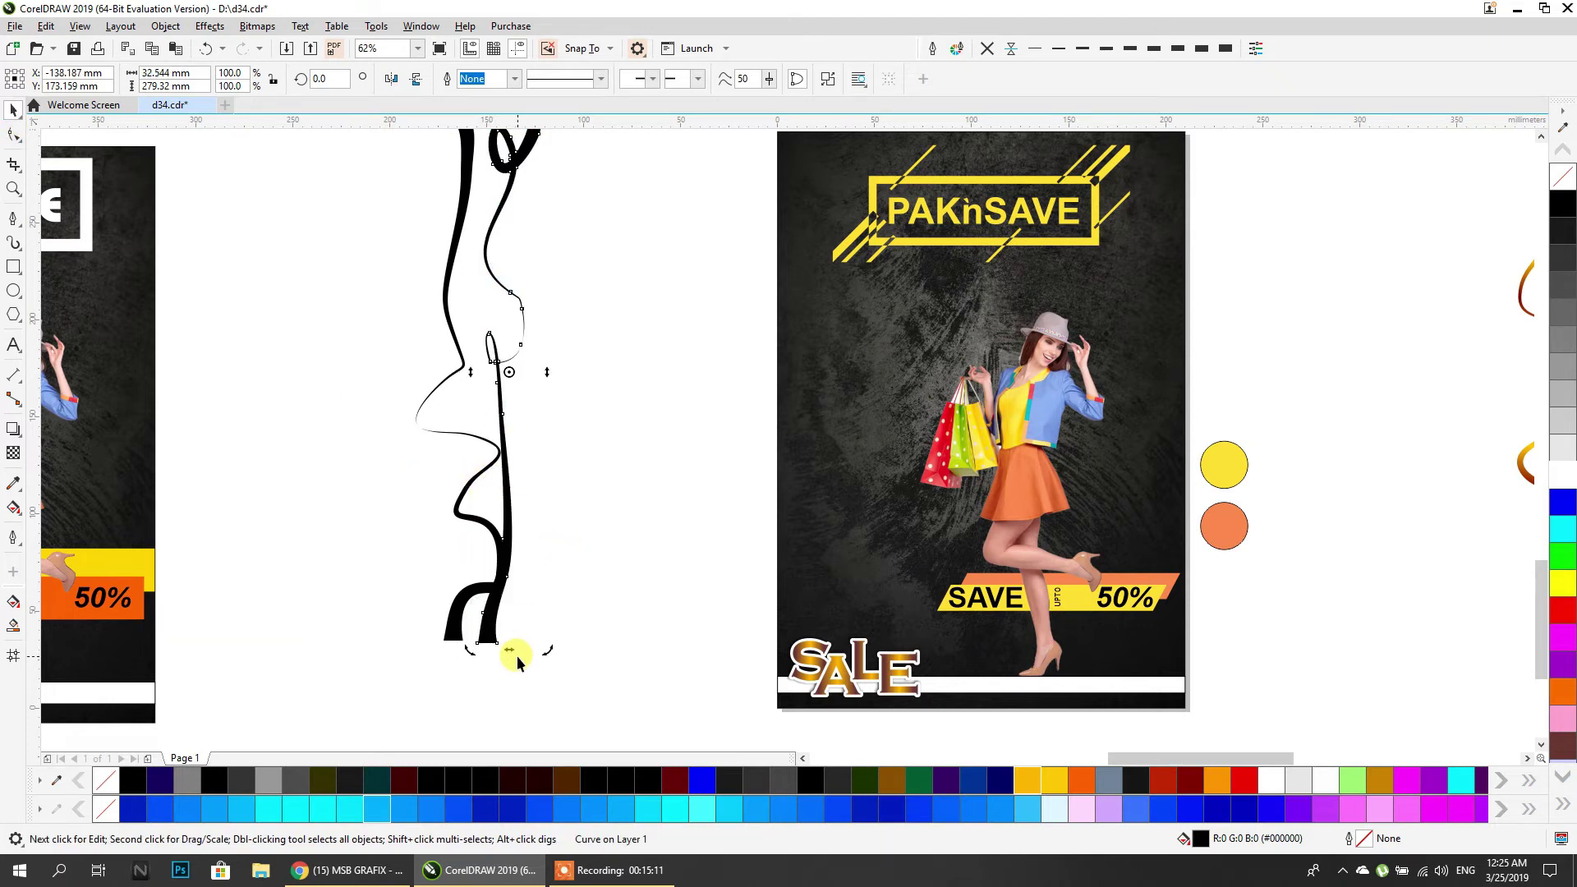
{"action": "left_click", "coordinate": [653, 521]}
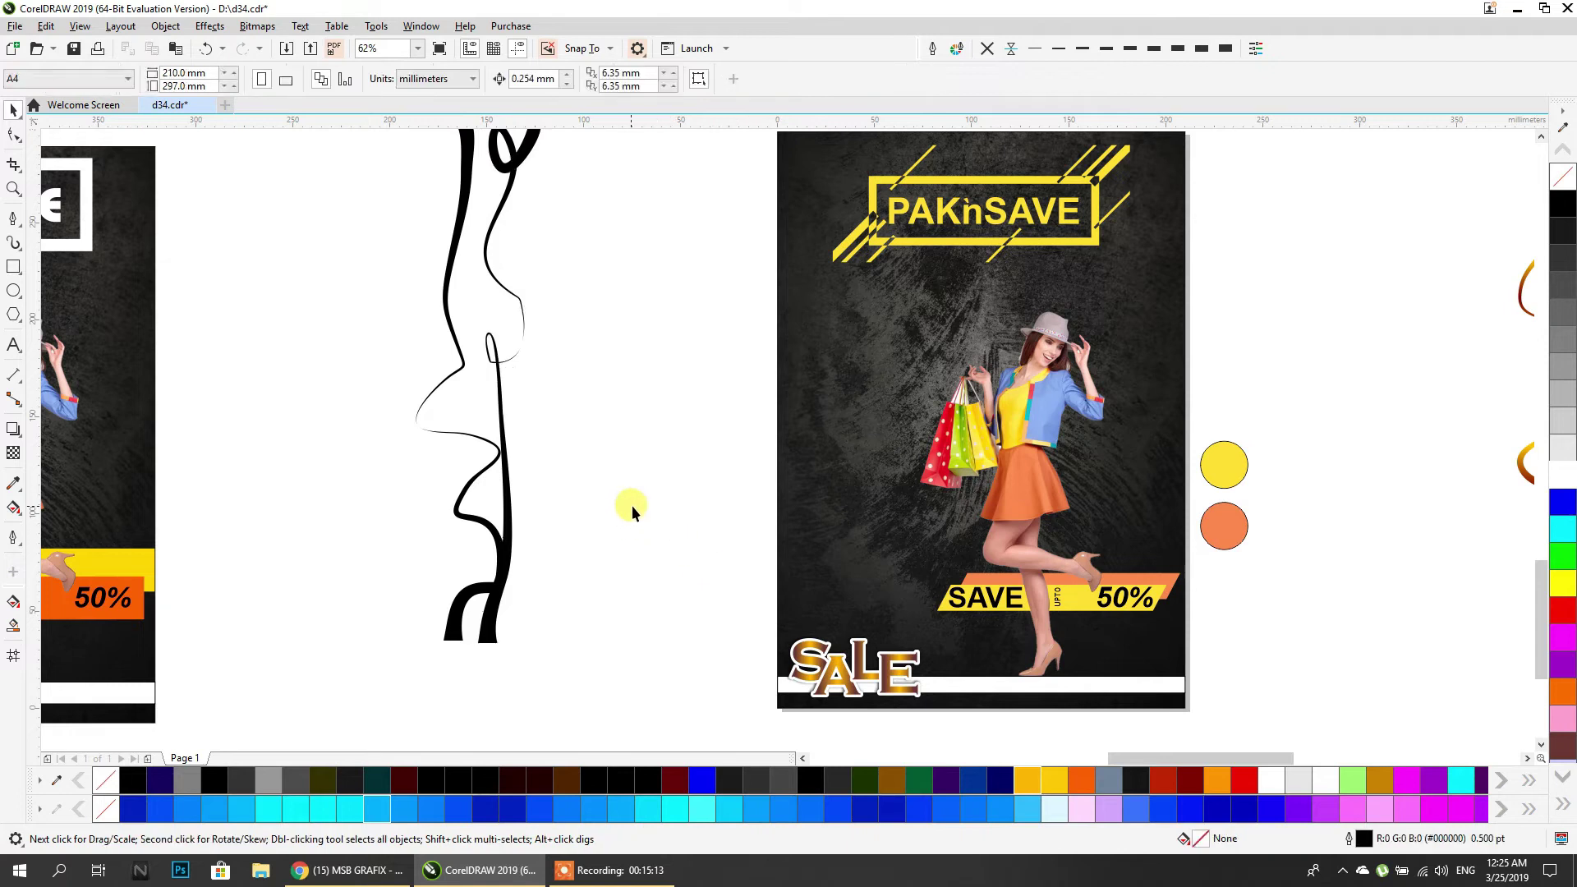
Try to copy the golden fountain fill of the SALE group onto the looped ribbon.
{"action": "left_click", "coordinate": [853, 684]}
{"action": "left_click_drag", "start_coordinate": [852, 680], "coordinate": [511, 530]}
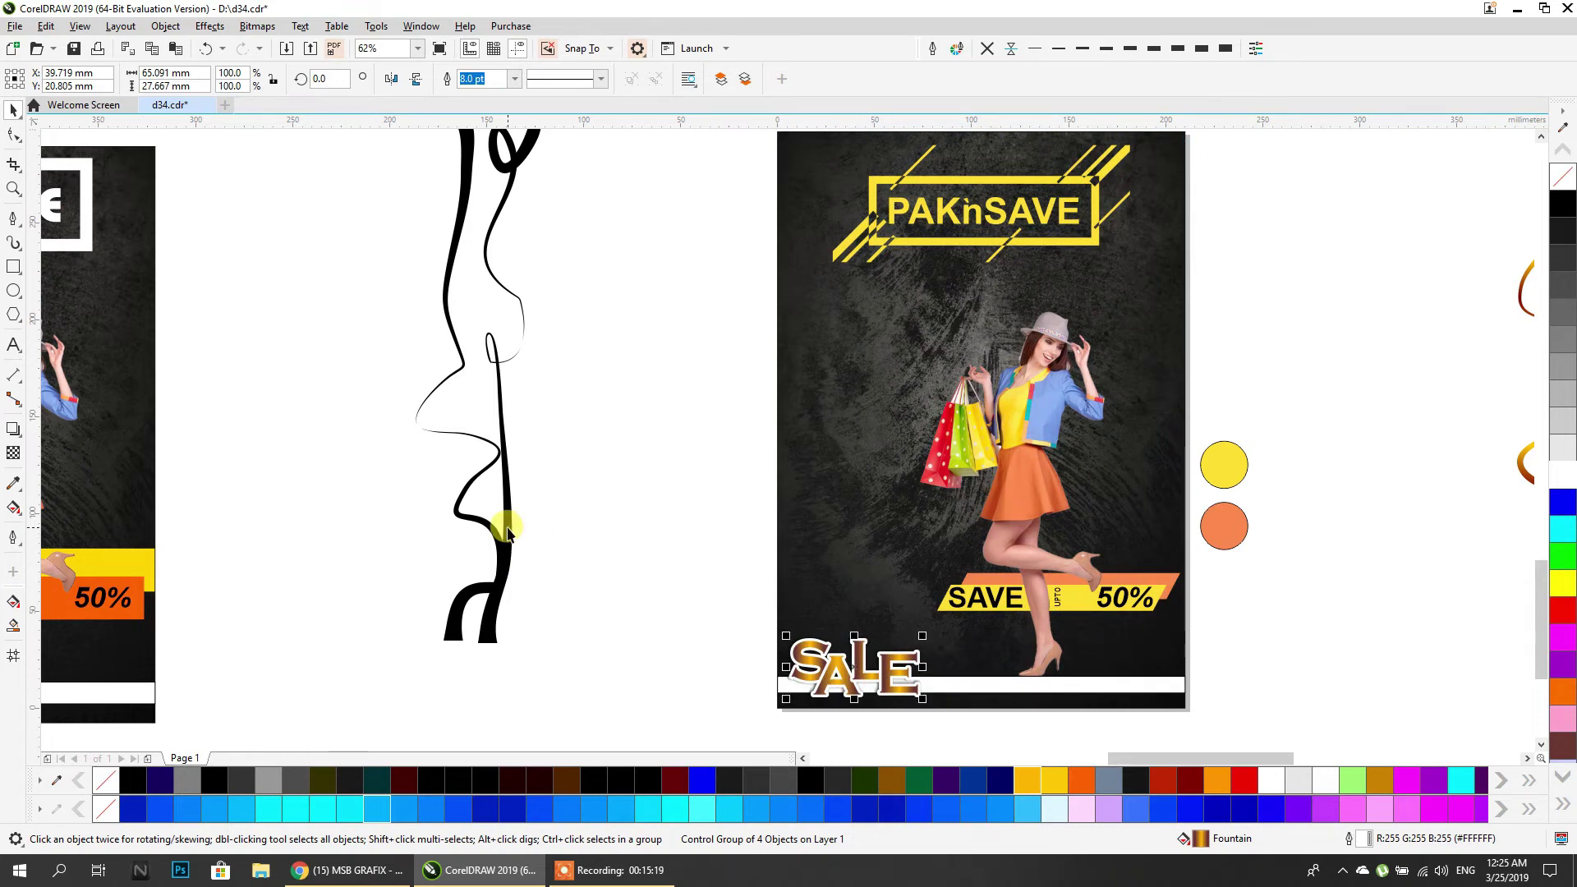
{"action": "mouse_move", "coordinate": [1205, 846]}
{"action": "left_mouse_down"}
{"action": "mouse_move", "coordinate": [388, 492]}
{"action": "mouse_move", "coordinate": [505, 506]}
{"action": "left_mouse_up"}
{"action": "key", "text": "ctrl+z"}
{"action": "left_click", "coordinate": [619, 492]}
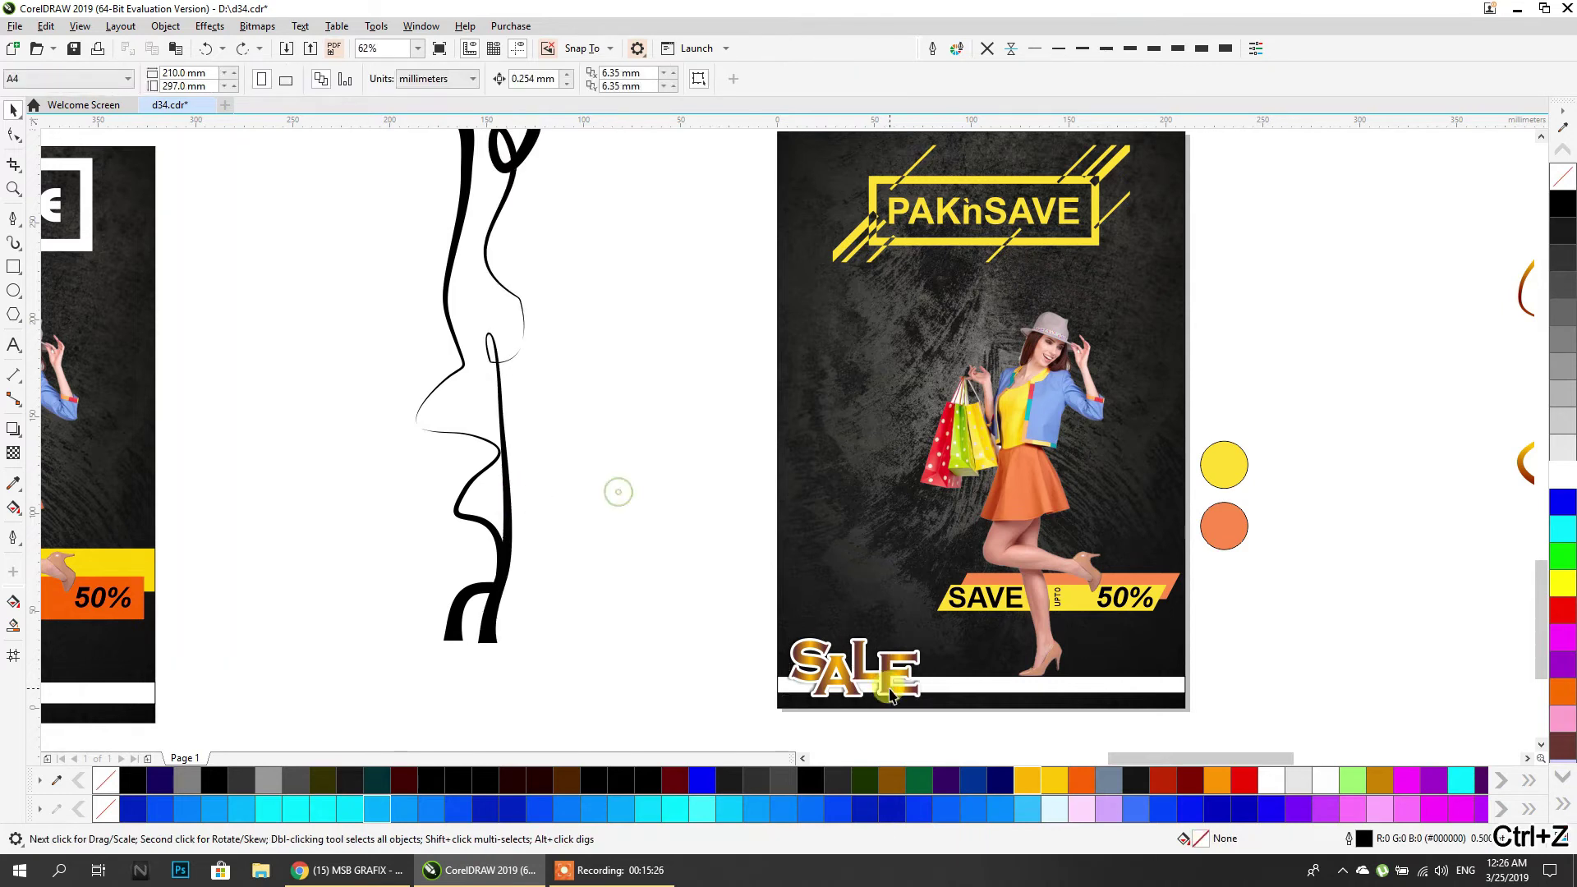
{"action": "left_click", "coordinate": [854, 683]}
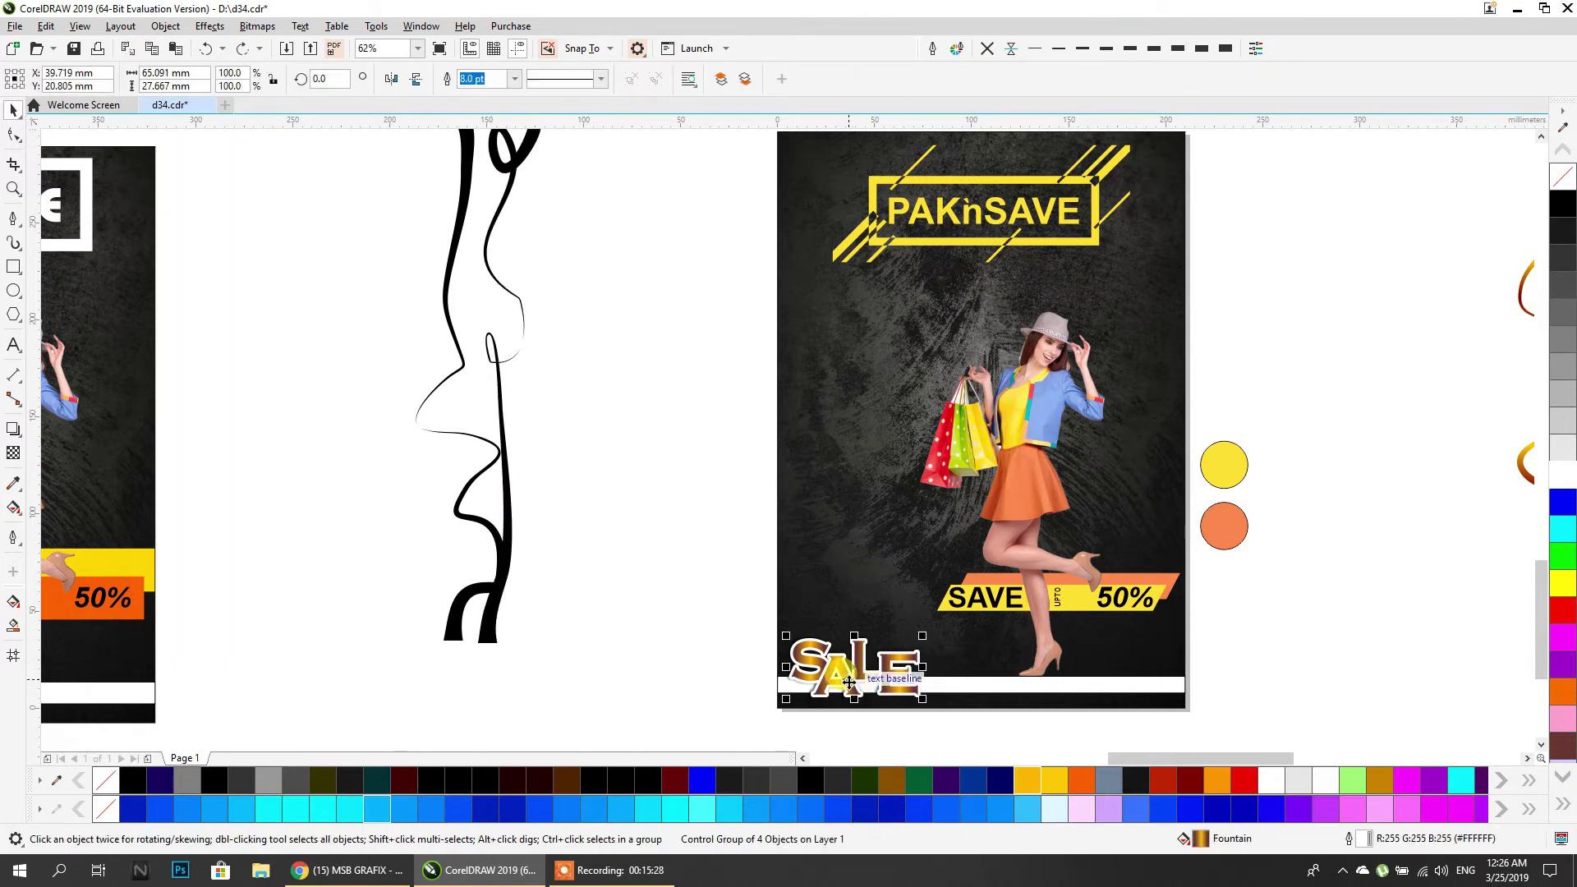
{"action": "left_click_drag", "start_coordinate": [1201, 842], "coordinate": [513, 168]}
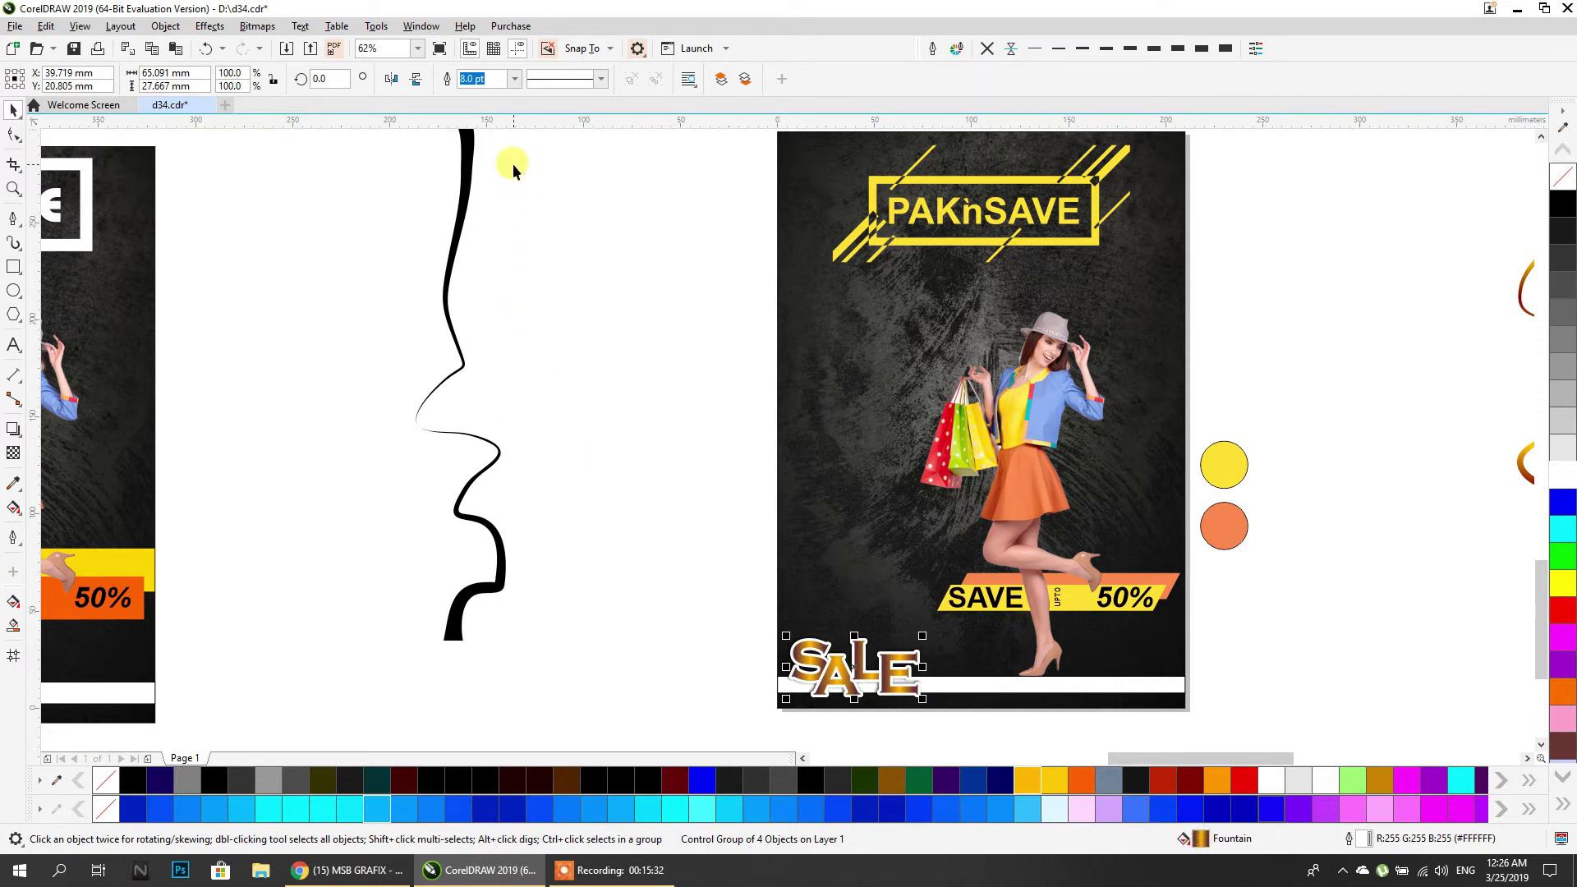
{"action": "key", "text": "ctrl+z"}
{"action": "left_click", "coordinate": [846, 682]}
{"action": "left_click", "coordinate": [850, 692]}
{"action": "left_click_drag", "start_coordinate": [922, 635], "coordinate": [1399, 387]}
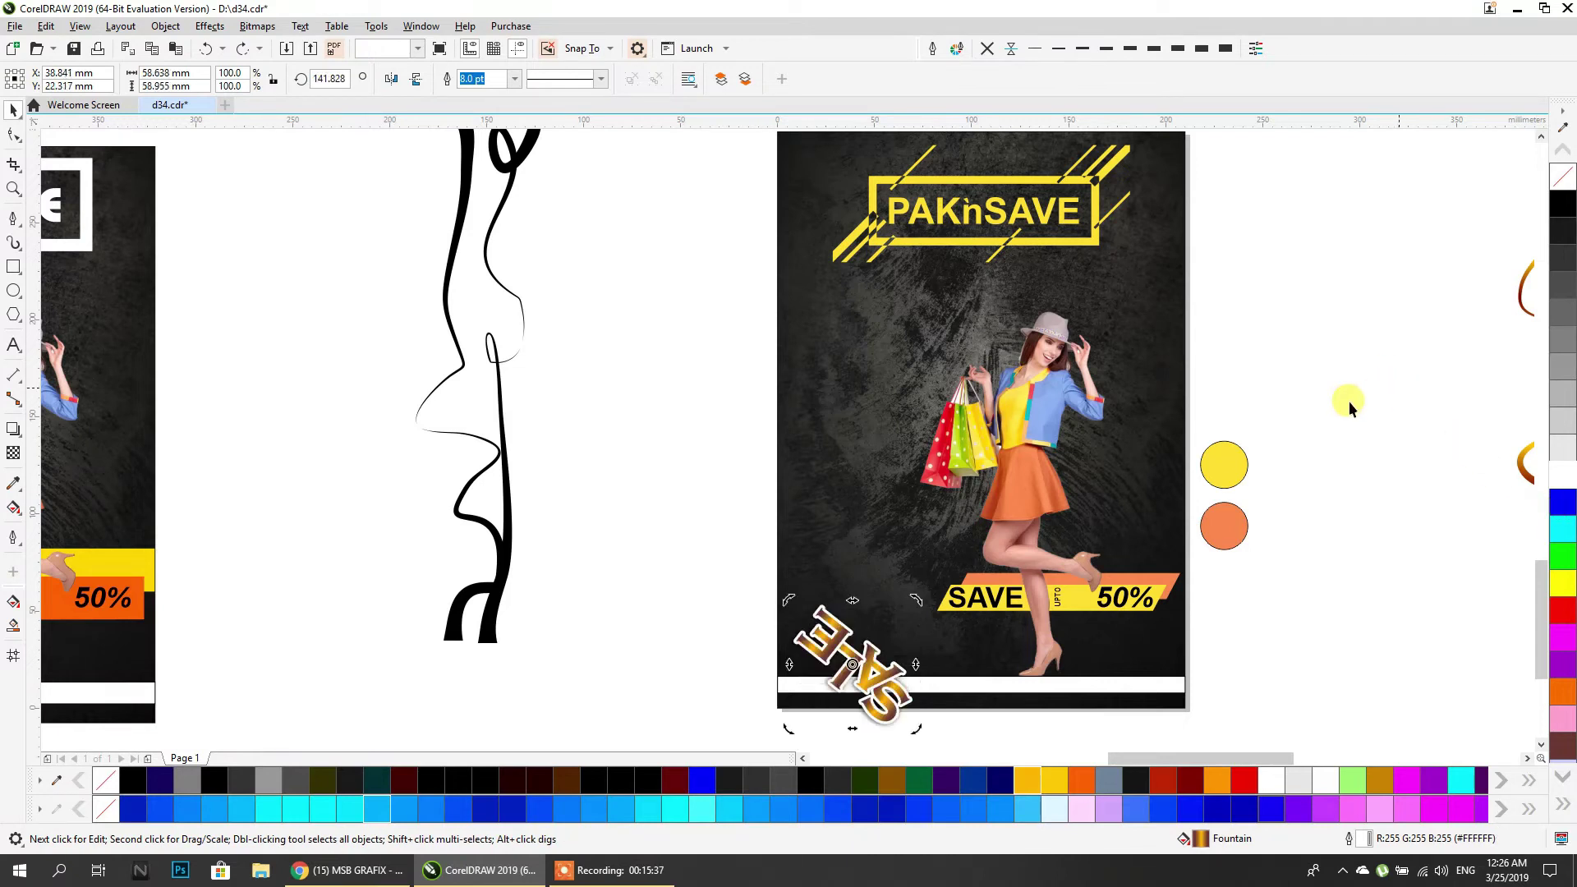
{"action": "key", "text": "ctrl+z"}
Place a copy of the SALE letters beside the ribbons and apply the letter S's golden fountain fill to the looped ribbon.
{"action": "left_click_drag", "start_coordinate": [801, 657], "coordinate": [590, 655]}
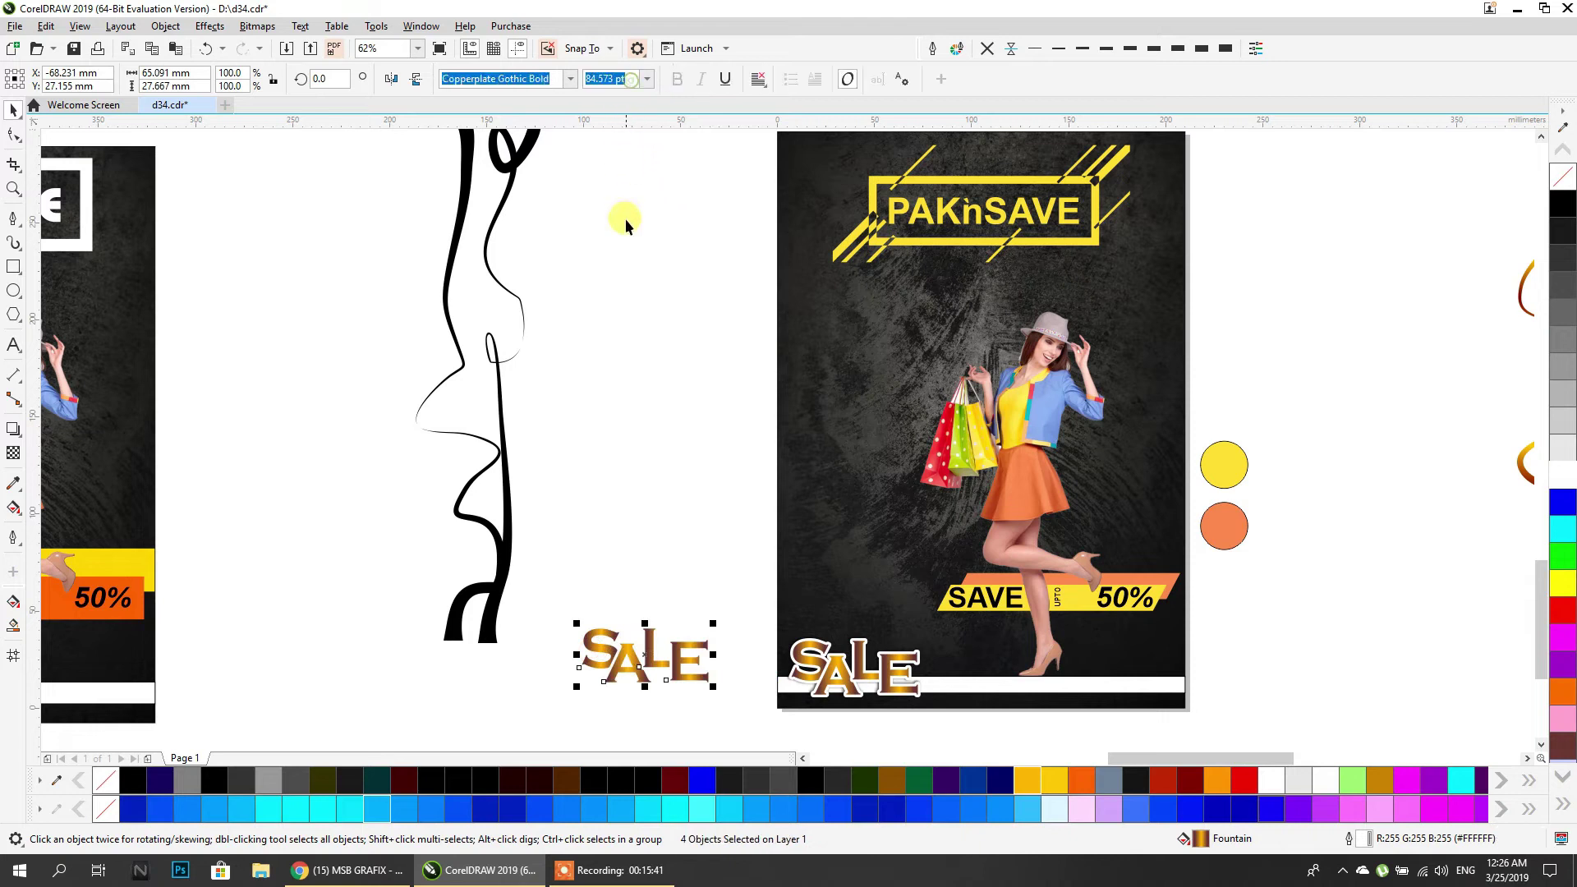
{"action": "left_click", "coordinate": [604, 564]}
{"action": "left_click", "coordinate": [602, 635]}
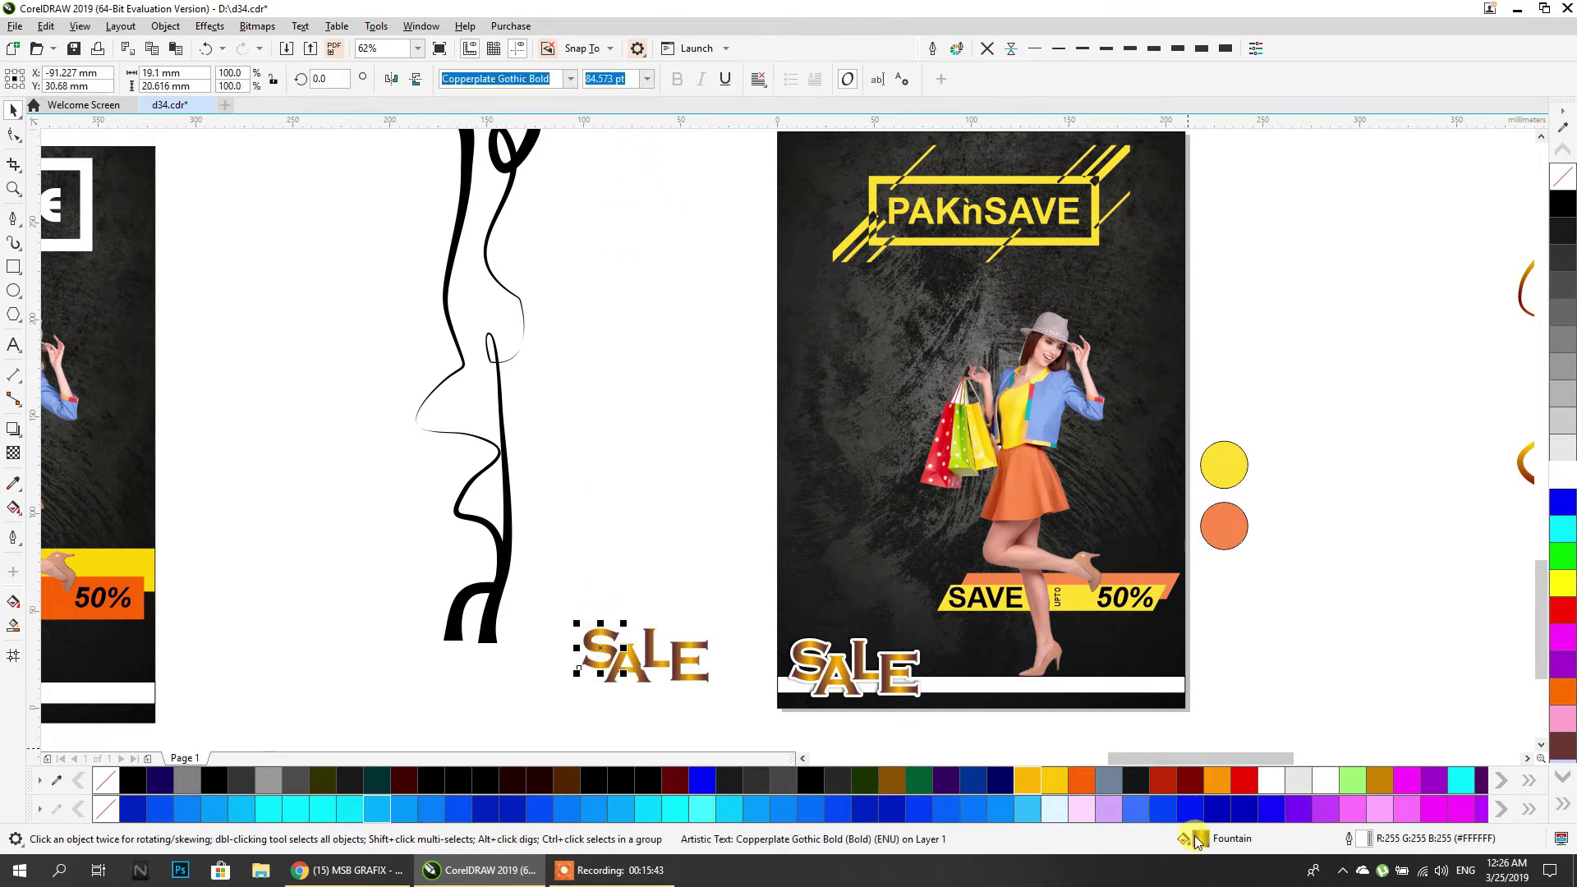
{"action": "left_click_drag", "start_coordinate": [919, 683], "coordinate": [507, 503]}
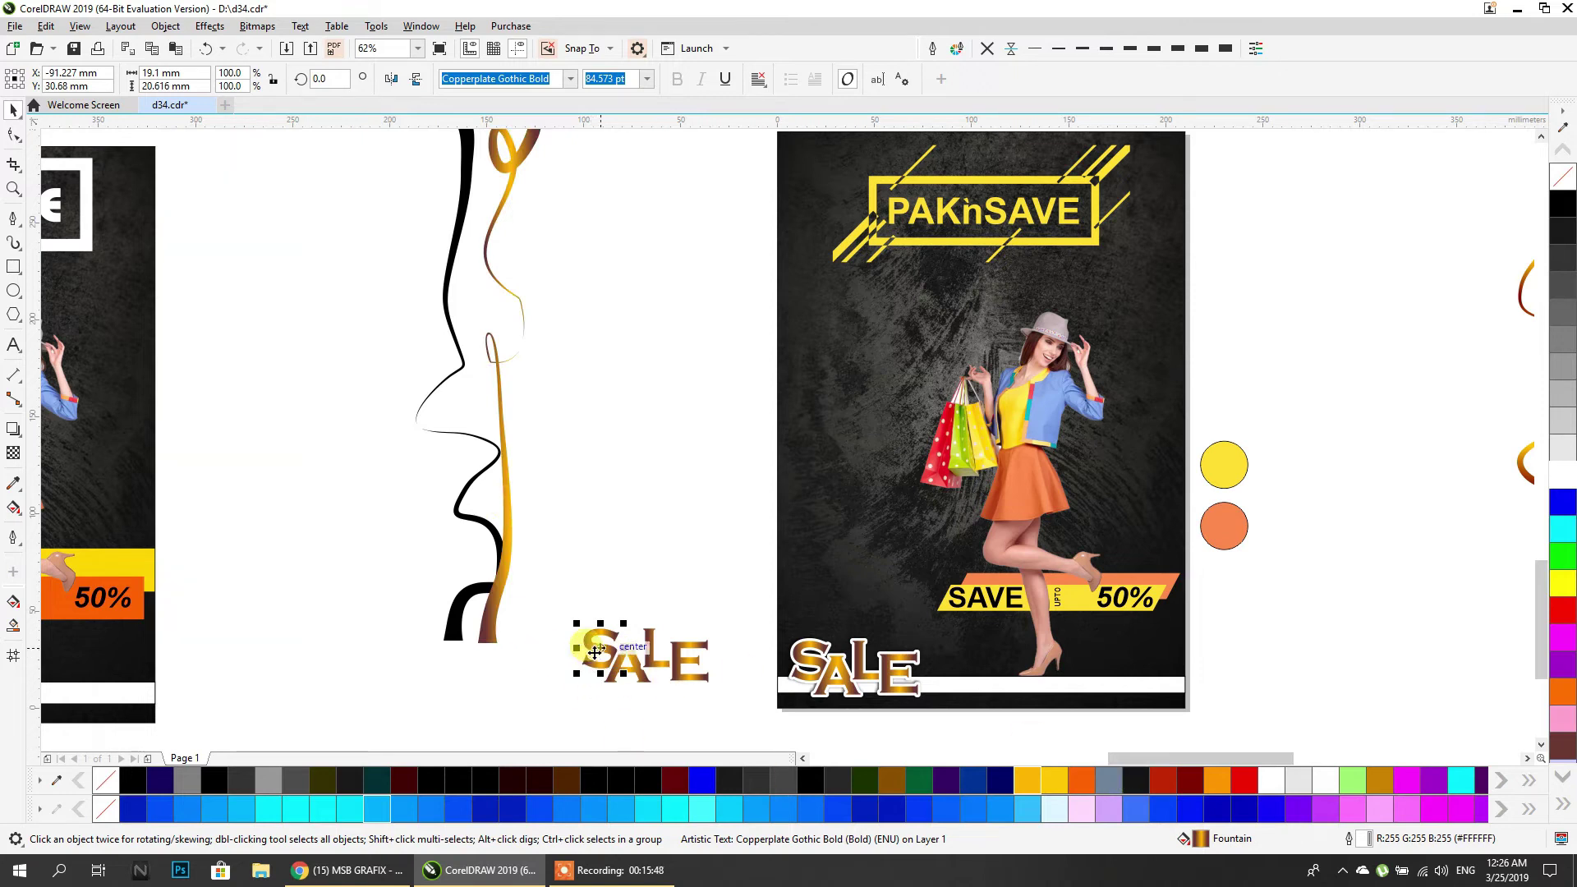
Apply the same golden fountain fill to the black ribbon and delete the SALE copy beside the ribbons.
{"action": "left_click_drag", "start_coordinate": [595, 647], "coordinate": [694, 649]}
{"action": "left_click_drag", "start_coordinate": [723, 715], "coordinate": [724, 714]}
{"action": "key", "text": "Delete"}
Group the two golden ribbons and PowerClip the group inside the poster's background rectangle.
{"action": "left_click_drag", "start_coordinate": [526, 417], "coordinate": [581, 503]}
{"action": "scroll", "coordinate": [600, 466], "scroll_direction": "down", "scroll_amount": 2}
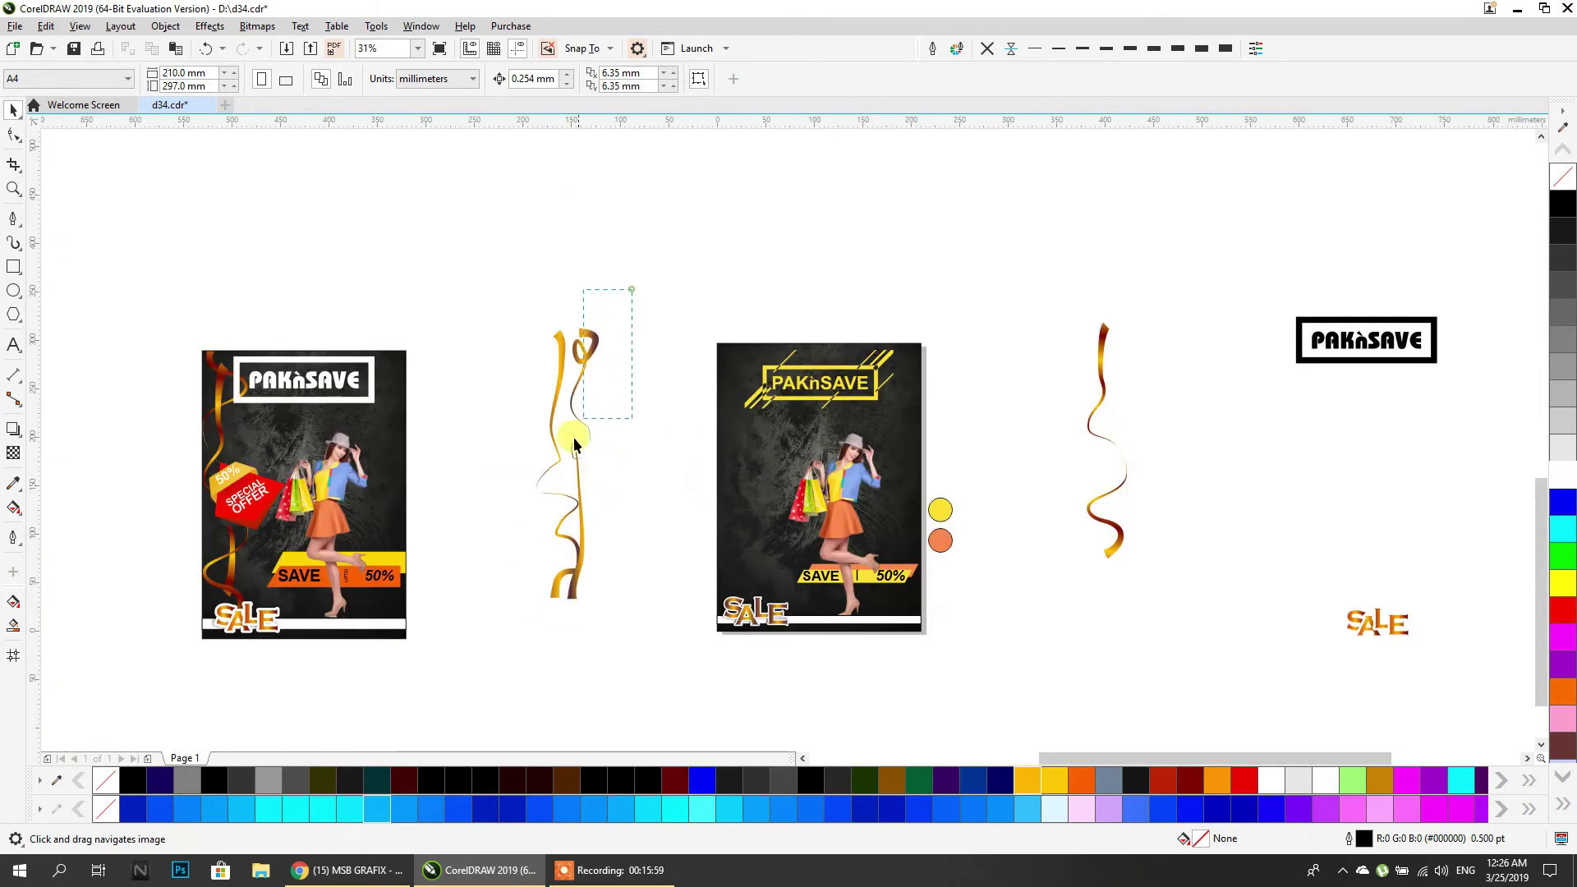
{"action": "left_click_drag", "start_coordinate": [495, 632], "coordinate": [494, 632]}
{"action": "key", "text": "ctrl+g"}
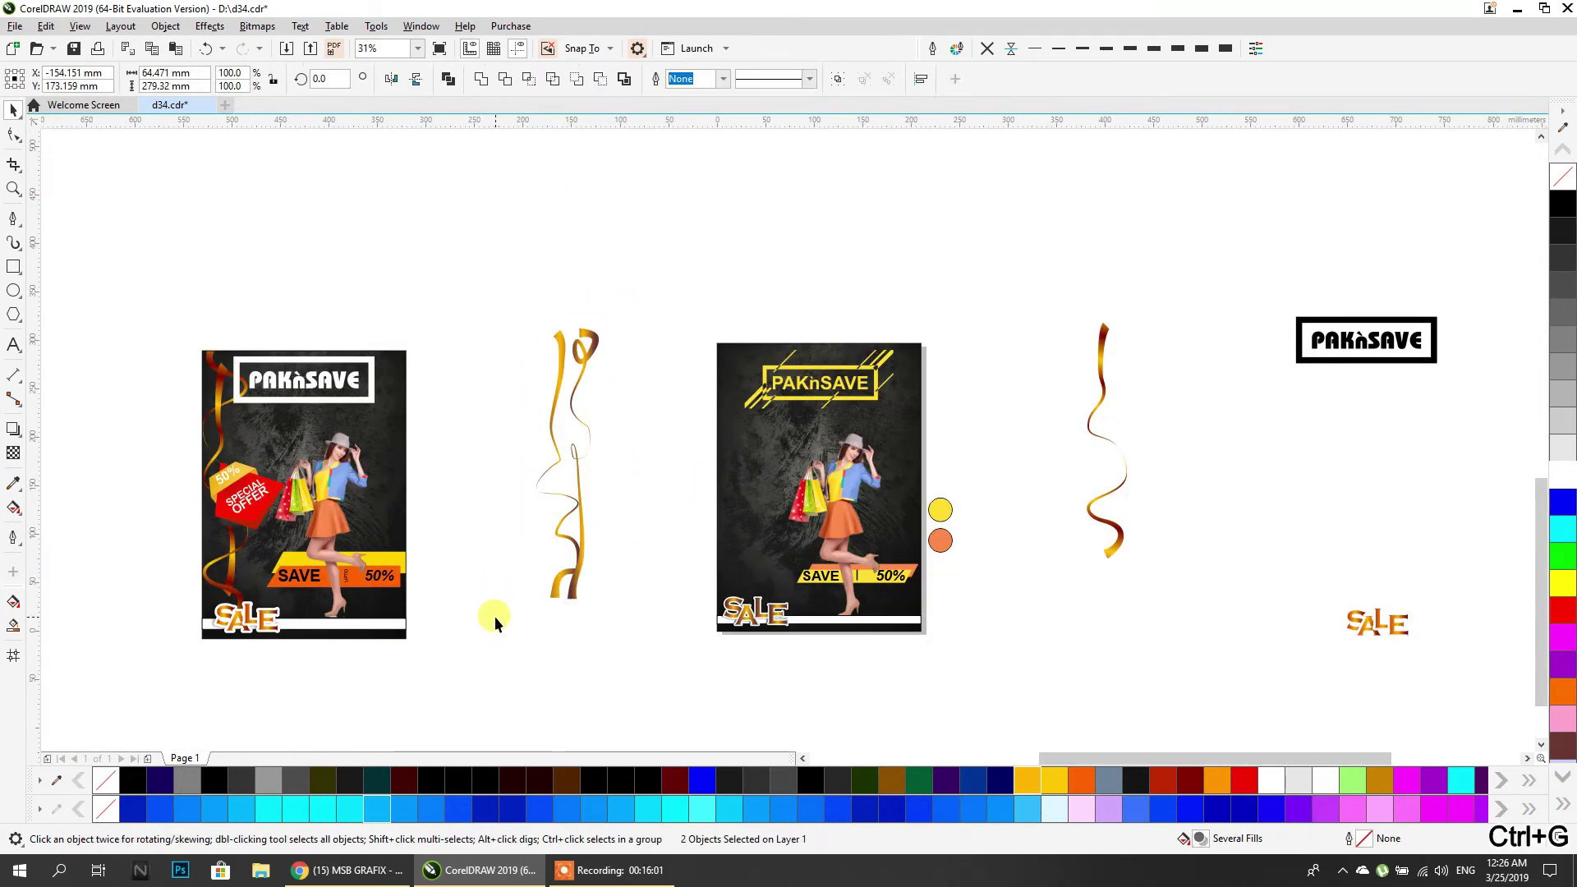
{"action": "right_click", "coordinate": [582, 375]}
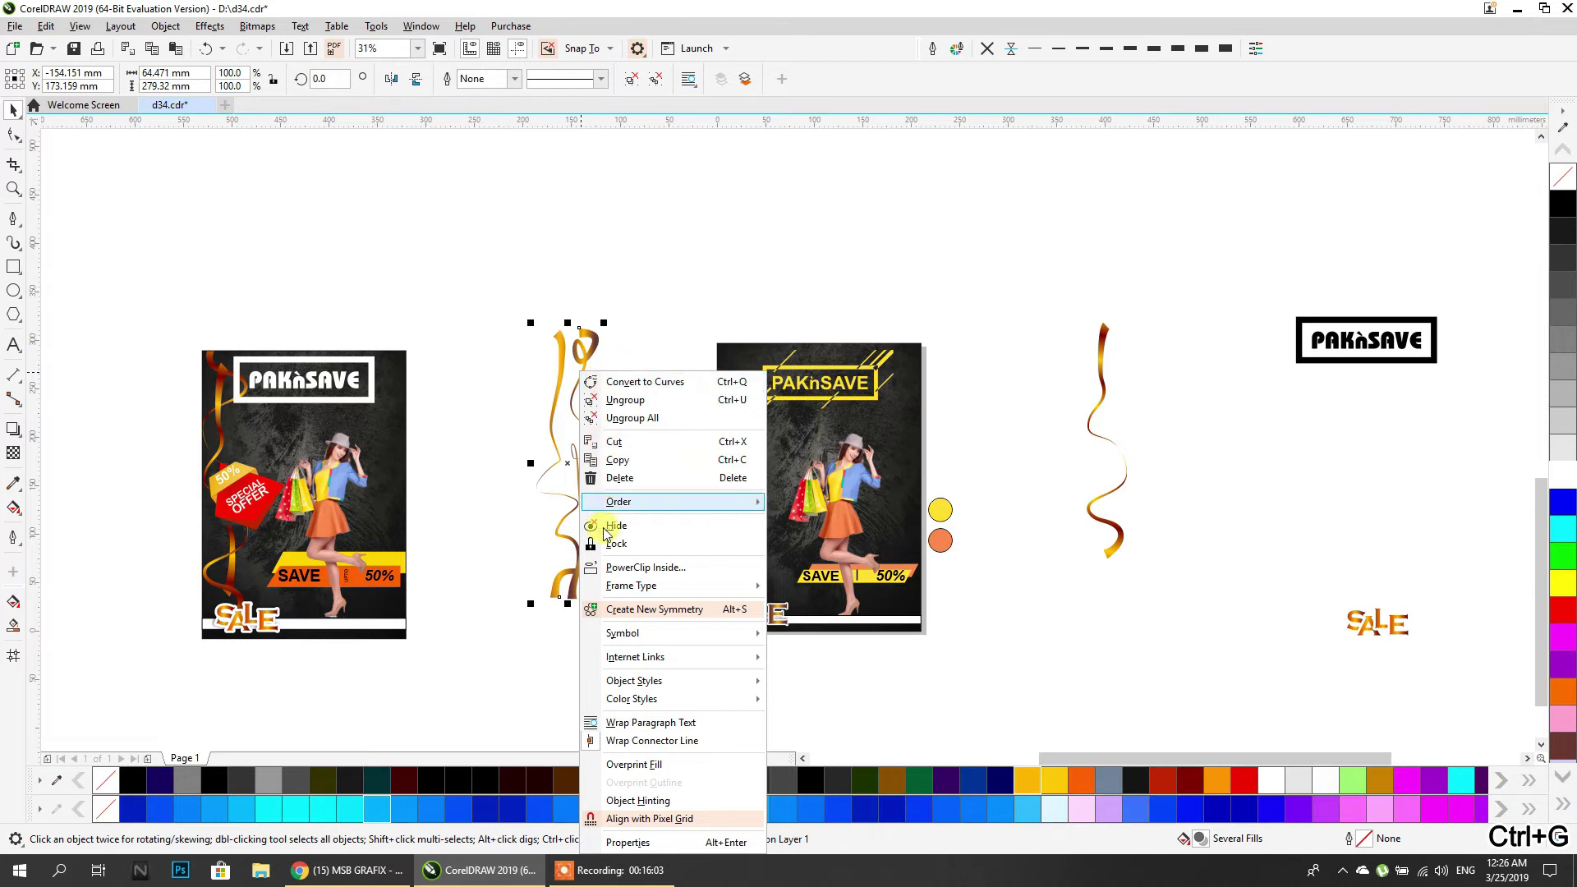
{"action": "left_click", "coordinate": [738, 486]}
{"action": "left_click", "coordinate": [738, 487]}
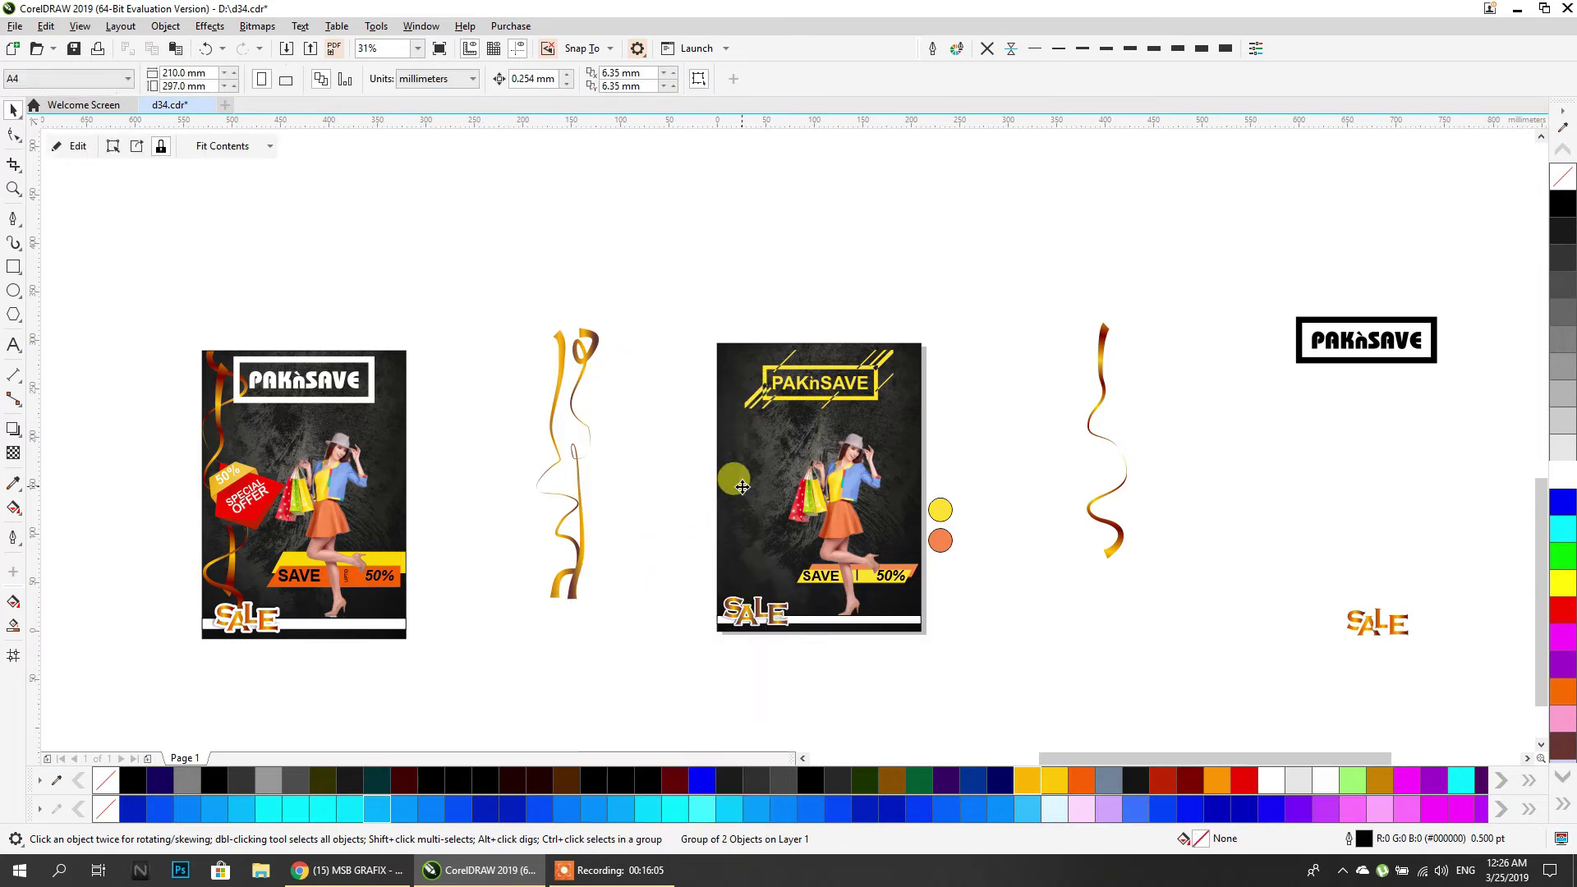
Edit the PowerClip contents, move the ribbon group along the poster's left edge, stretch its height to 126%, and finish editing.
{"action": "double_click", "coordinate": [733, 483]}
{"action": "left_click_drag", "start_coordinate": [819, 398], "coordinate": [732, 368]}
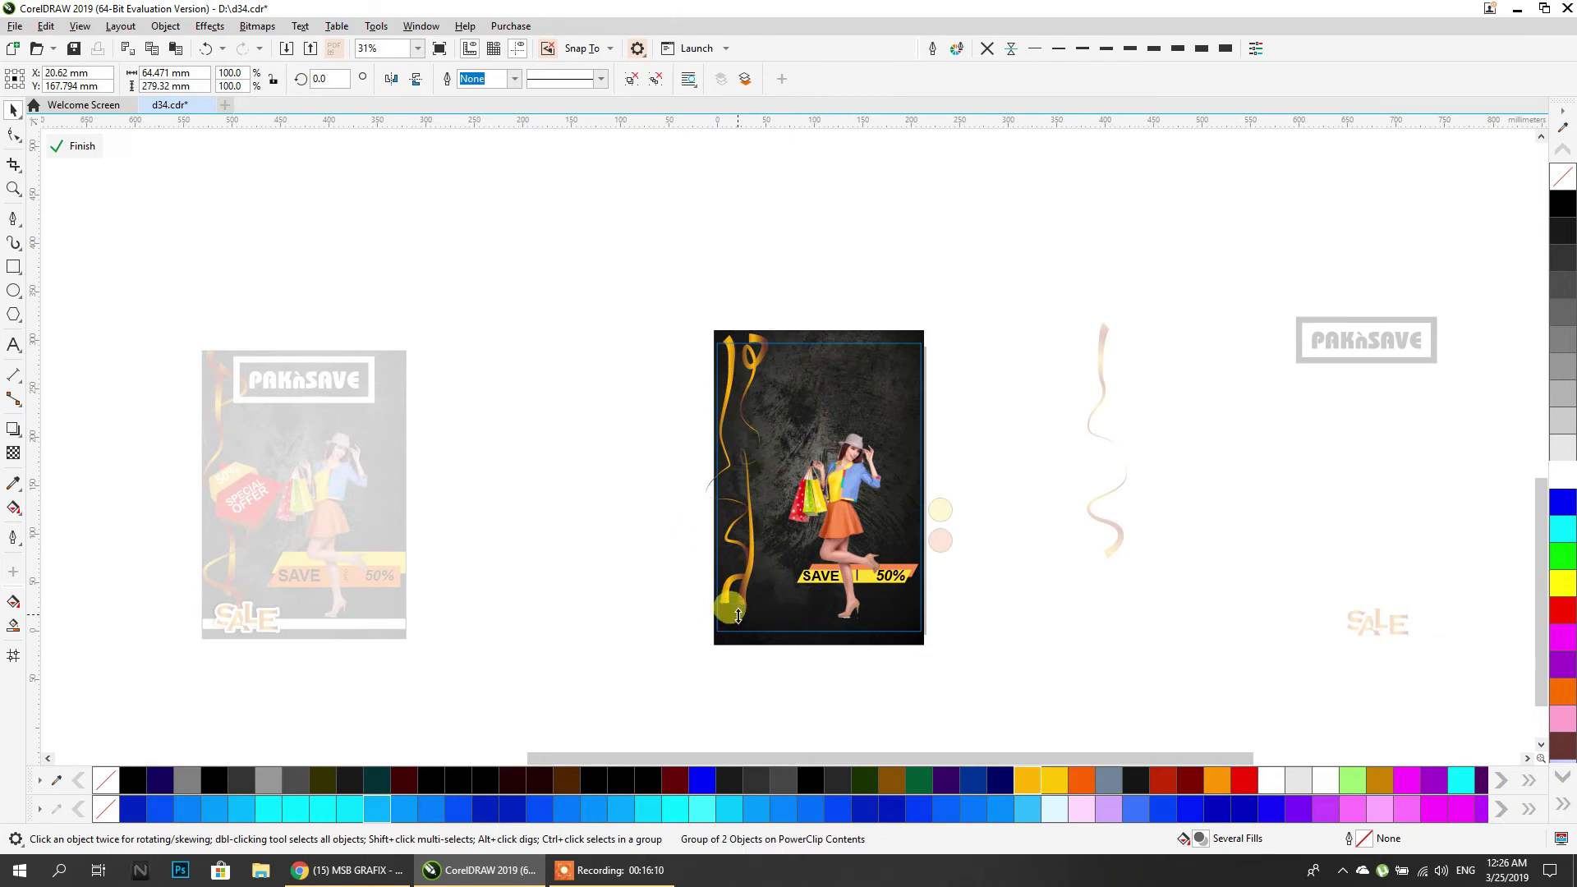
{"action": "left_click_drag", "start_coordinate": [737, 616], "coordinate": [736, 643]}
{"action": "left_click_drag", "start_coordinate": [763, 308], "coordinate": [758, 327]}
{"action": "scroll", "coordinate": [753, 516], "scroll_direction": "up", "scroll_amount": 2}
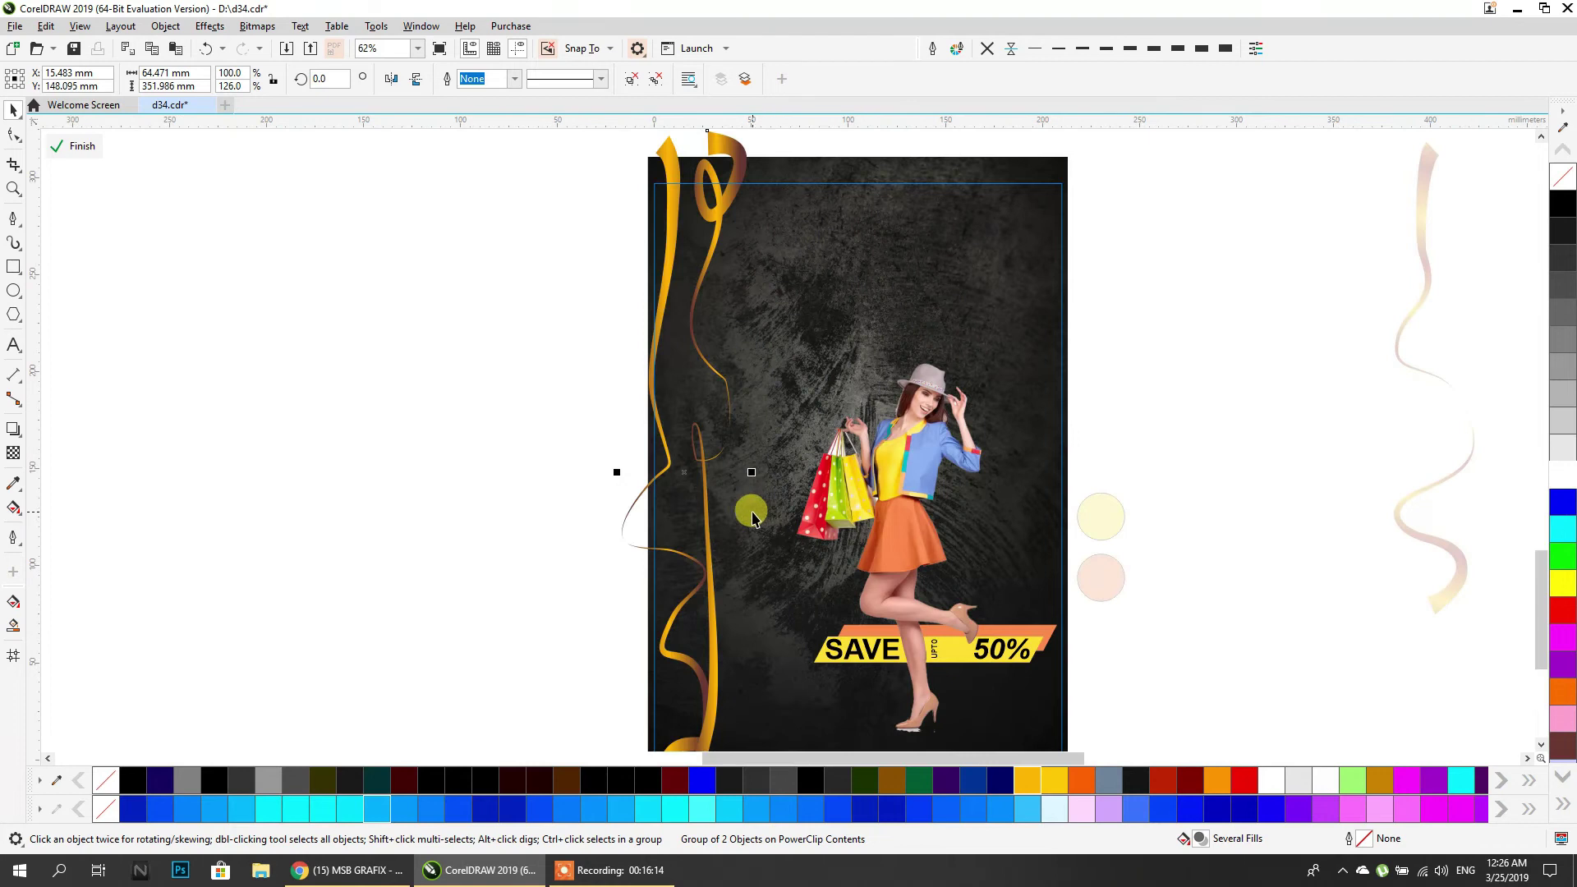
{"action": "left_click_drag", "start_coordinate": [711, 542], "coordinate": [724, 550]}
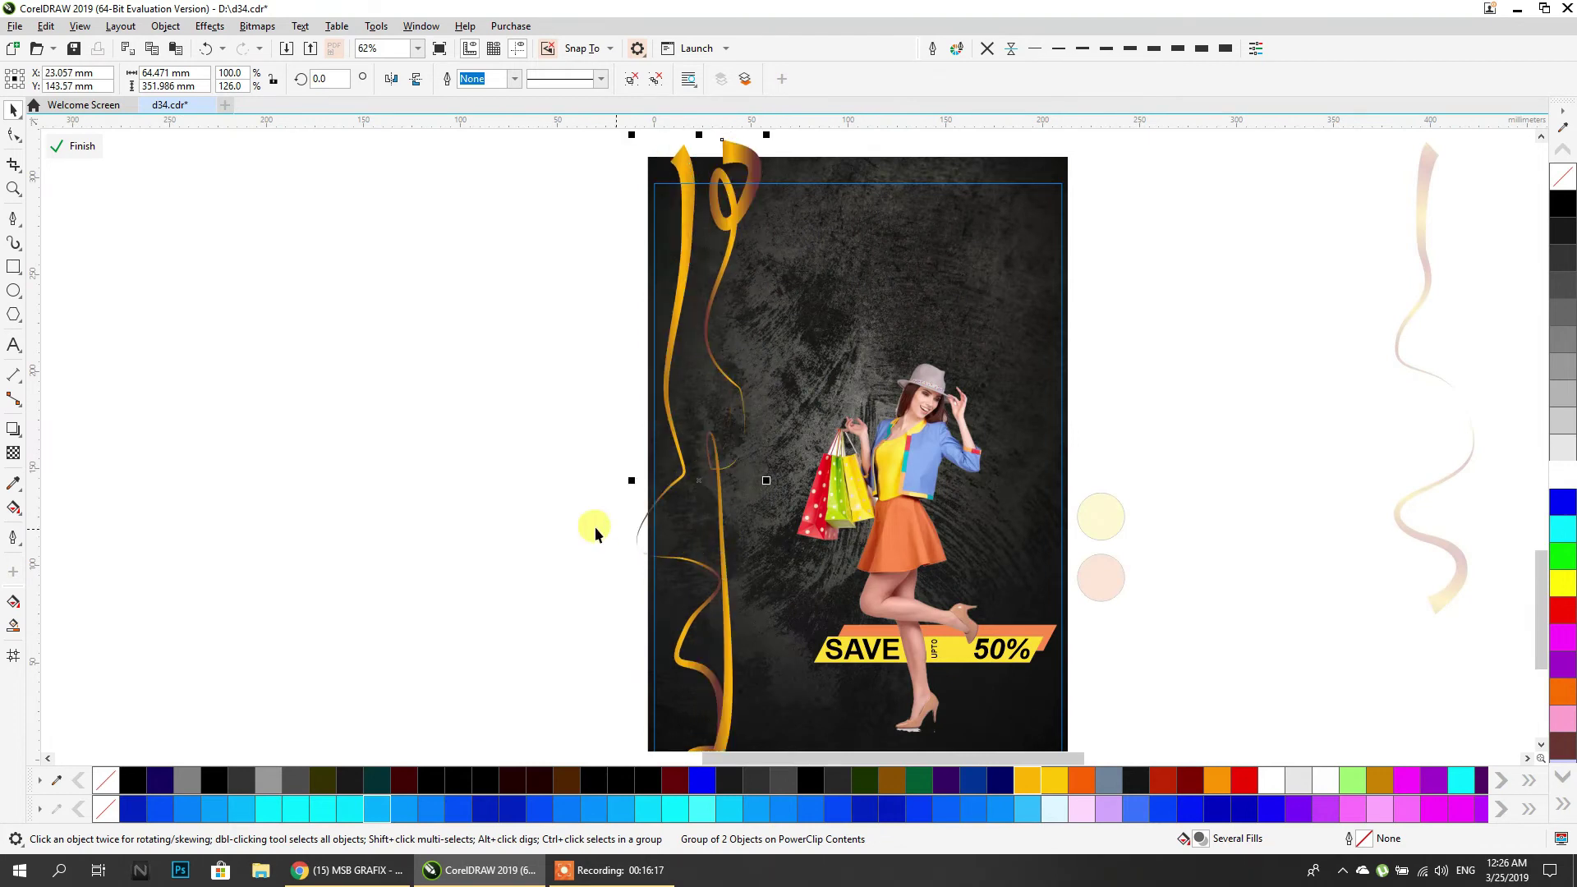
{"action": "left_click", "coordinate": [542, 522], "text": "ctrl"}
{"action": "left_click", "coordinate": [542, 522]}
{"action": "scroll", "coordinate": [537, 409], "scroll_direction": "down", "scroll_amount": 2}
{"action": "scroll", "coordinate": [595, 402], "scroll_direction": "up", "scroll_amount": 2}
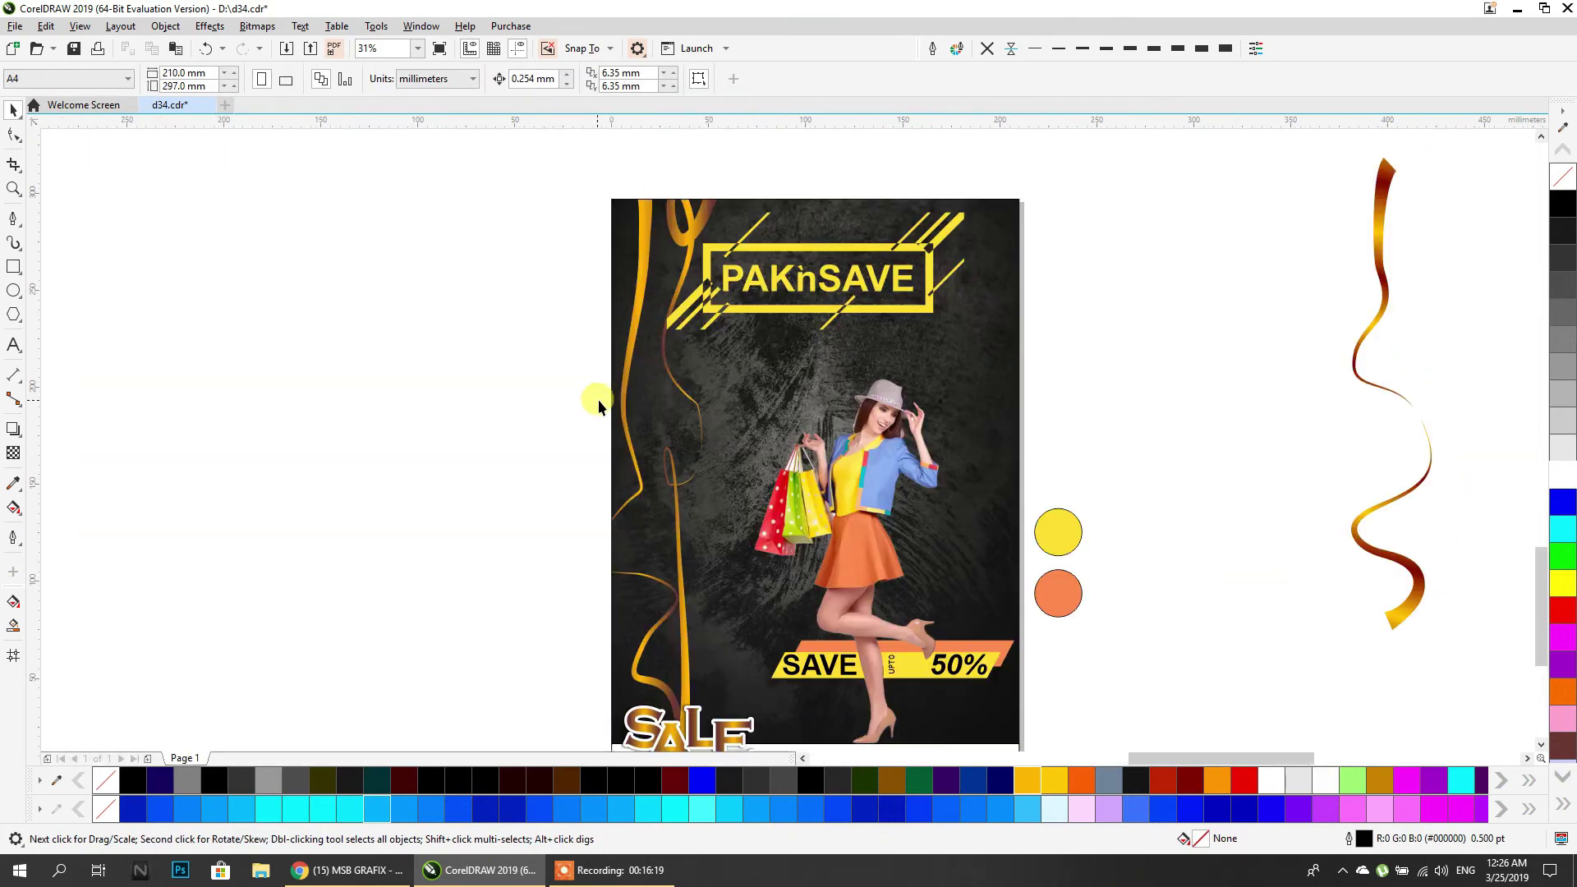
Shrink the yellow PAKnSAVE logo slightly and shift it right, away from the ribbons.
{"action": "left_click", "coordinate": [623, 421]}
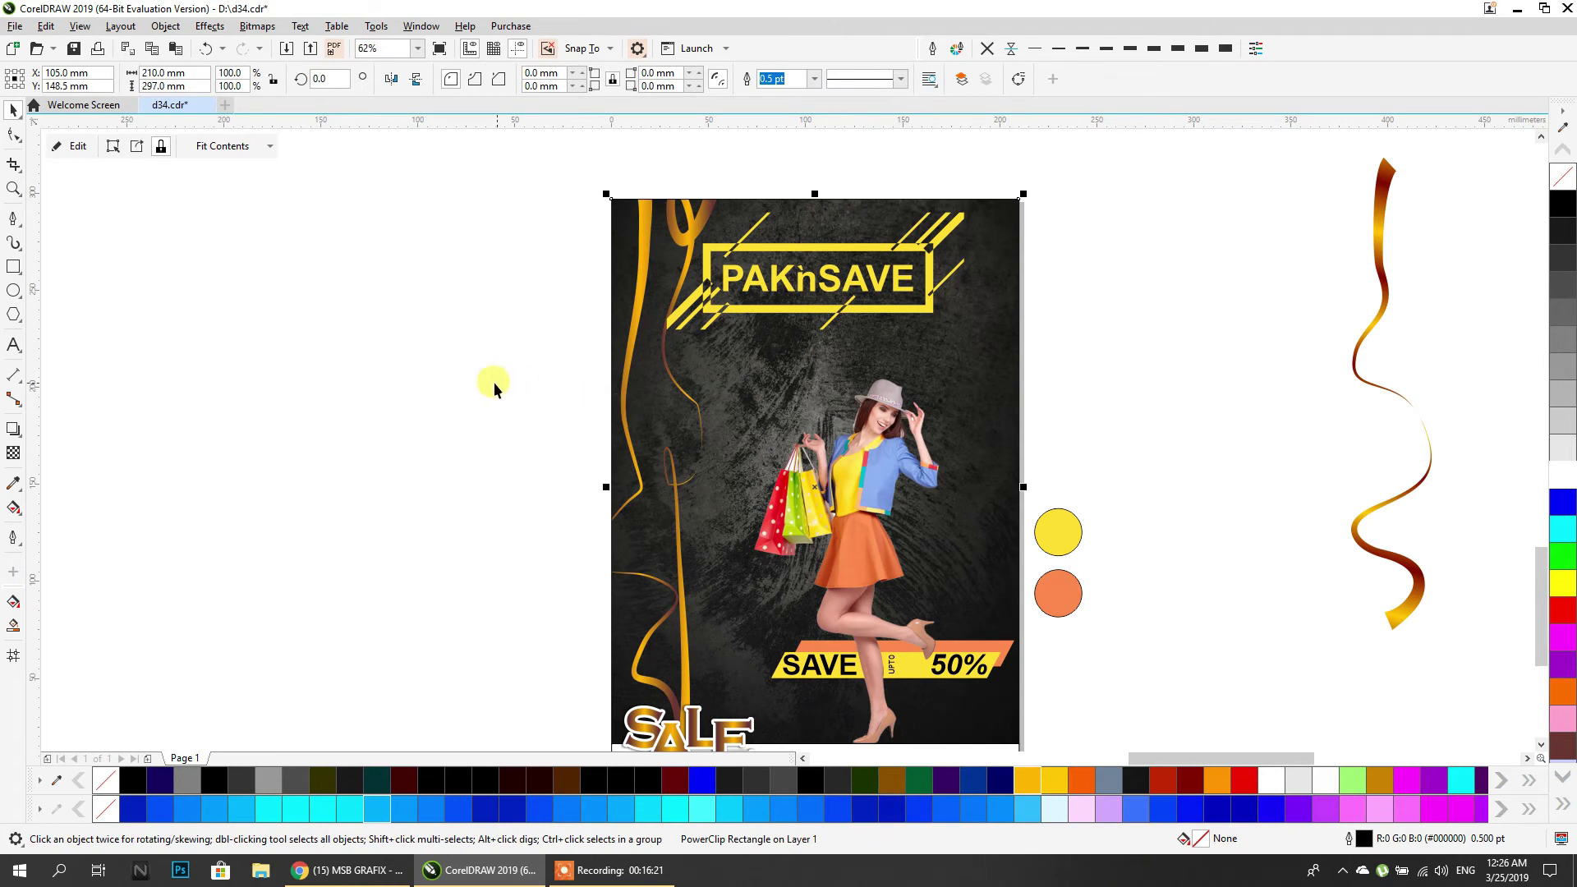
{"action": "scroll", "coordinate": [477, 393], "scroll_direction": "down", "scroll_amount": 2}
{"action": "scroll", "coordinate": [460, 410], "scroll_direction": "up", "scroll_amount": 4}
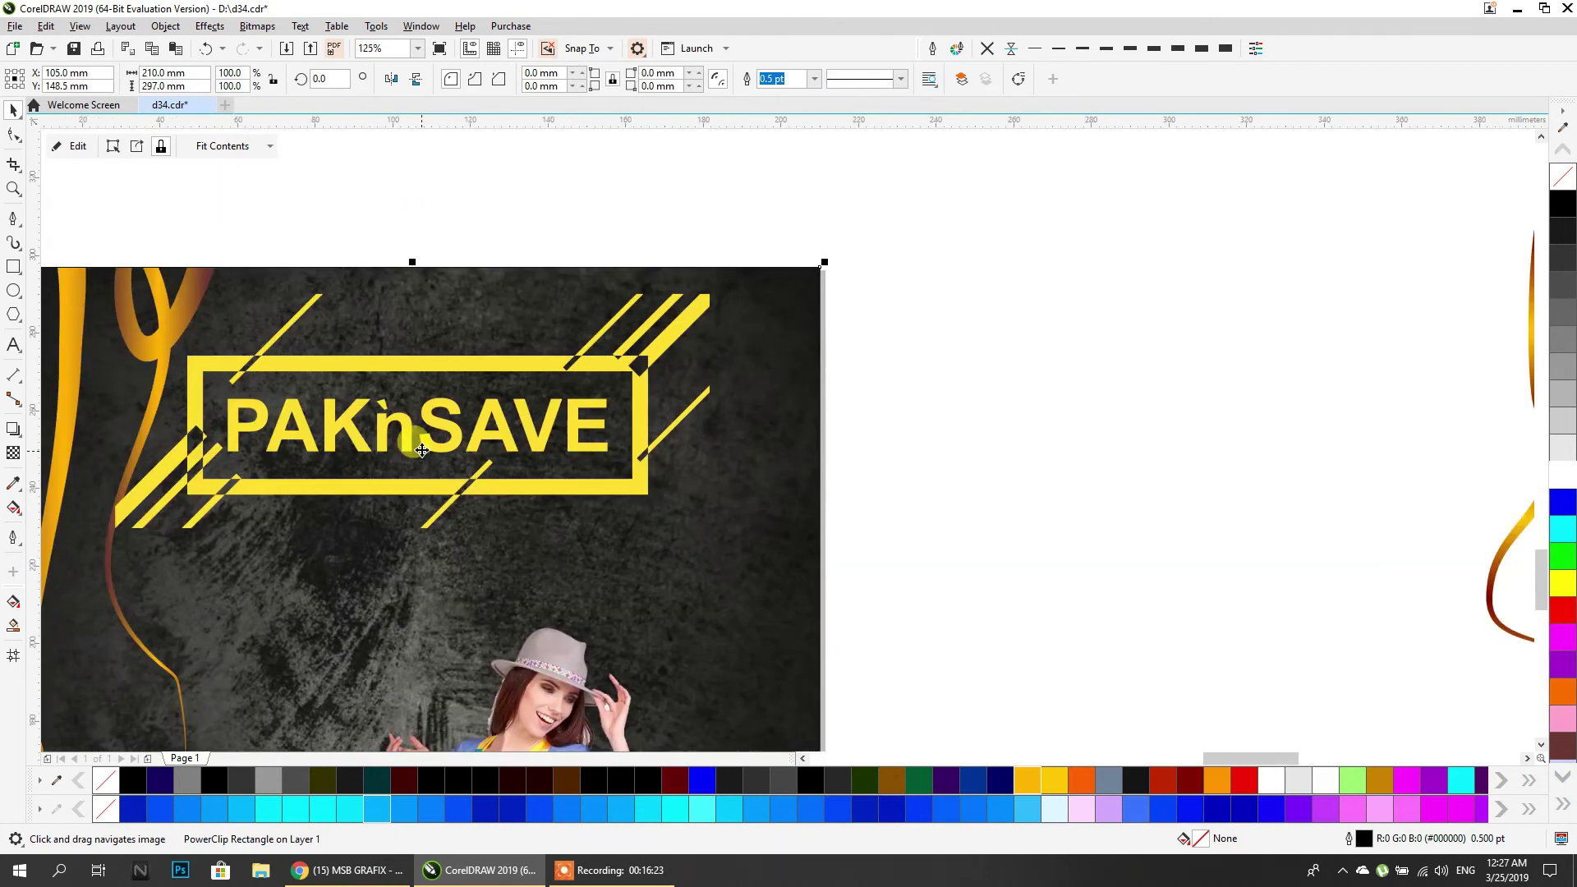
{"action": "left_click", "coordinate": [424, 443]}
{"action": "left_click_drag", "start_coordinate": [116, 534], "coordinate": [680, 359]}
{"action": "left_click", "coordinate": [1023, 330]}
{"action": "scroll", "coordinate": [961, 324], "scroll_direction": "down", "scroll_amount": 2}
Delete the spare golden ribbon, black PAKnSAVE logo, SALE lettering and yellow banner shape lying beside the poster.
{"action": "left_click_drag", "start_coordinate": [875, 349], "coordinate": [350, 362]}
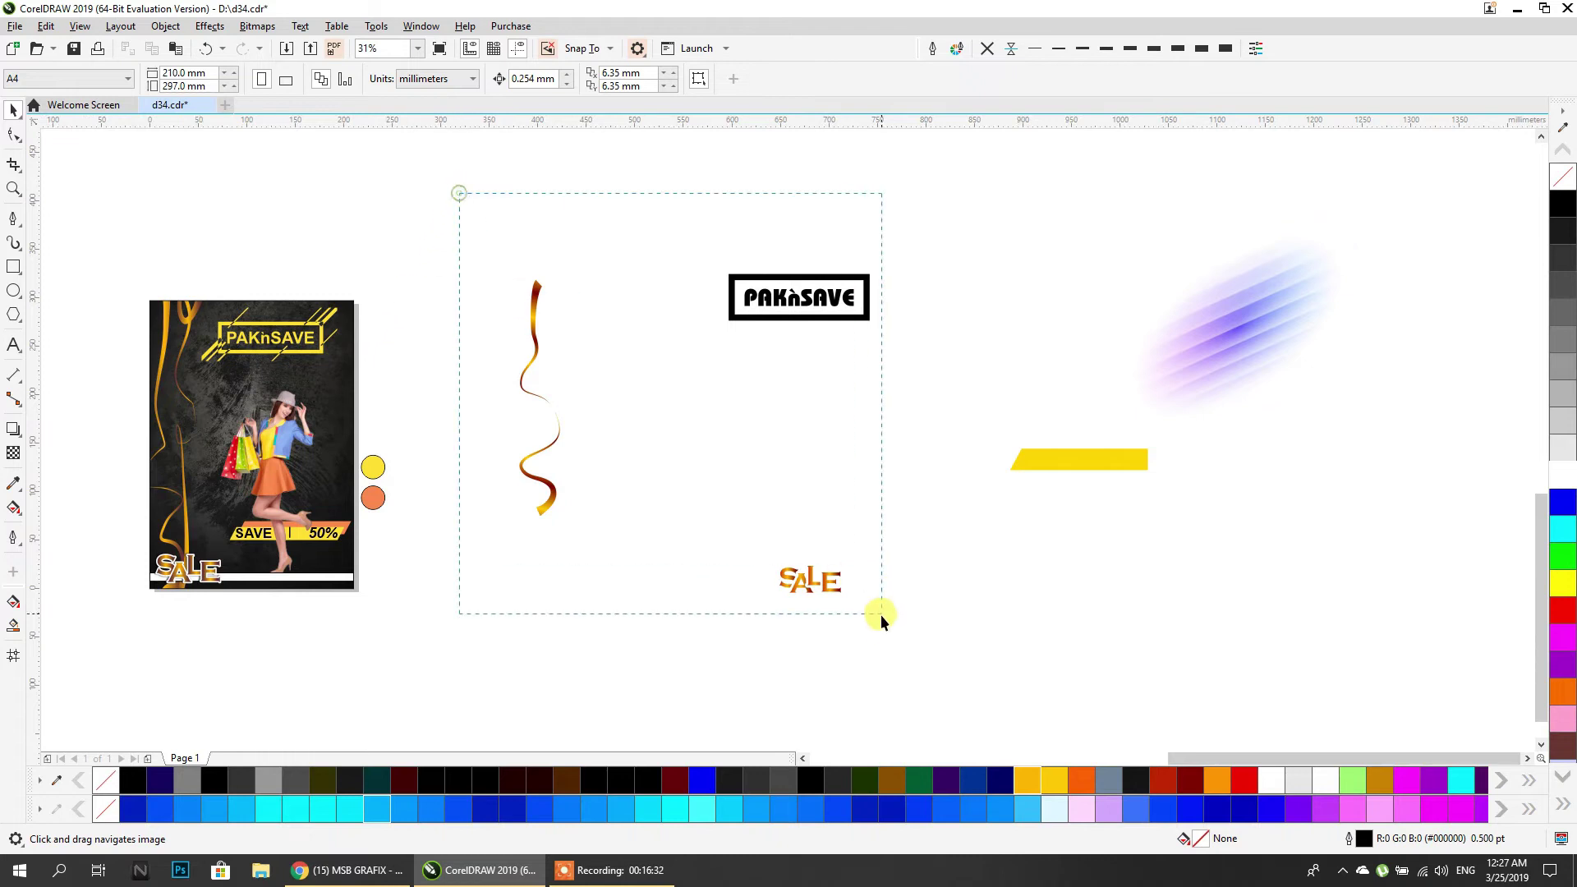
{"action": "left_click_drag", "start_coordinate": [881, 614], "coordinate": [881, 616]}
{"action": "key", "text": "Delete"}
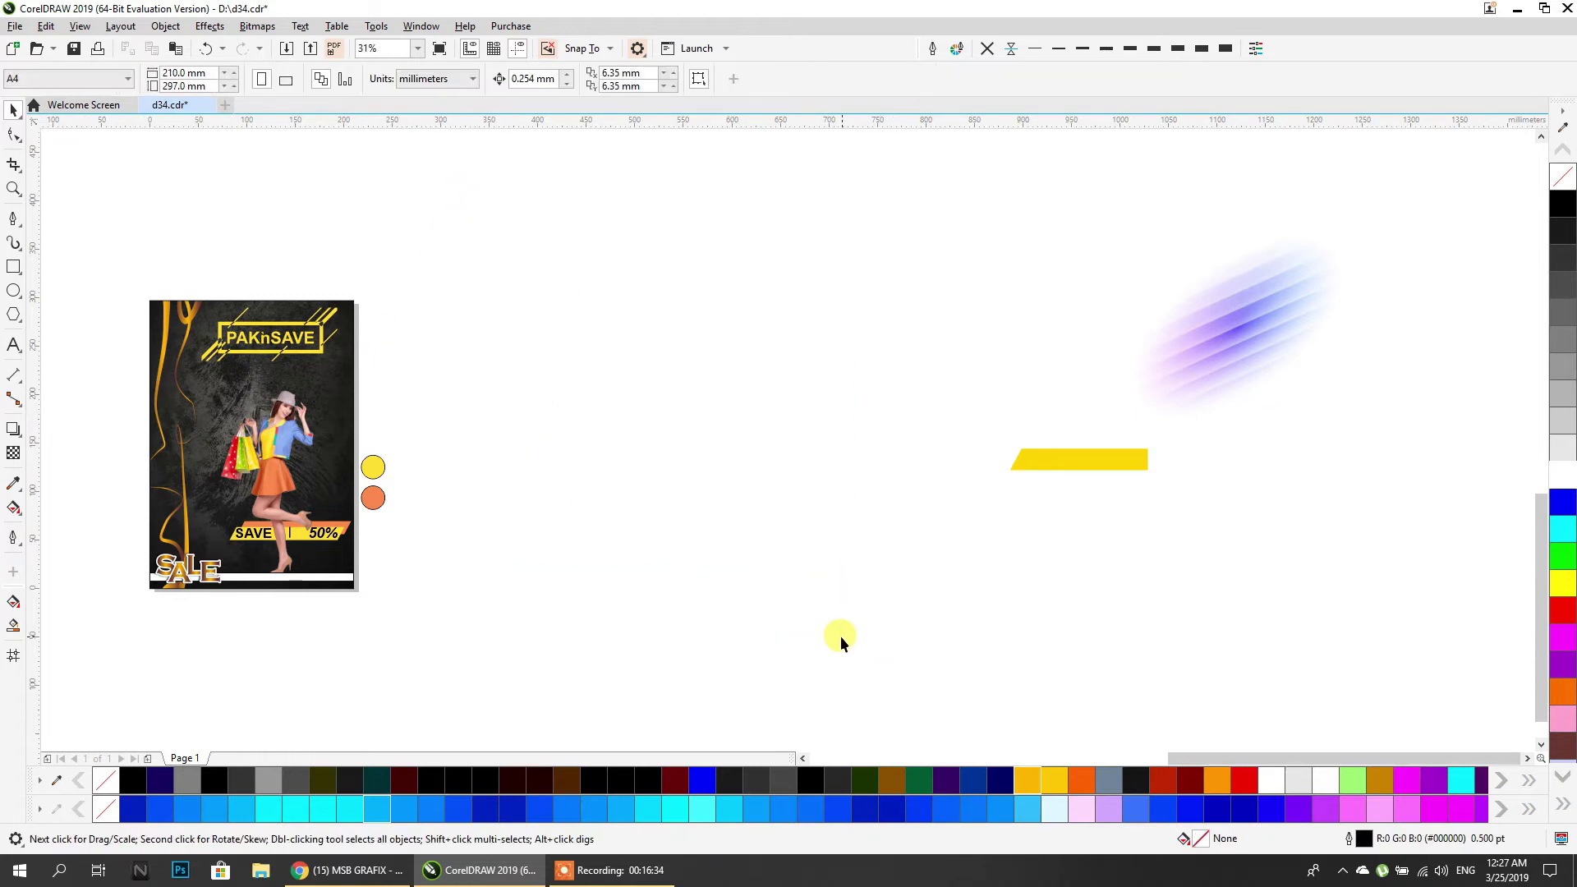
{"action": "scroll", "coordinate": [723, 574], "scroll_direction": "right", "scroll_amount": 3}
{"action": "left_click", "coordinate": [726, 455]}
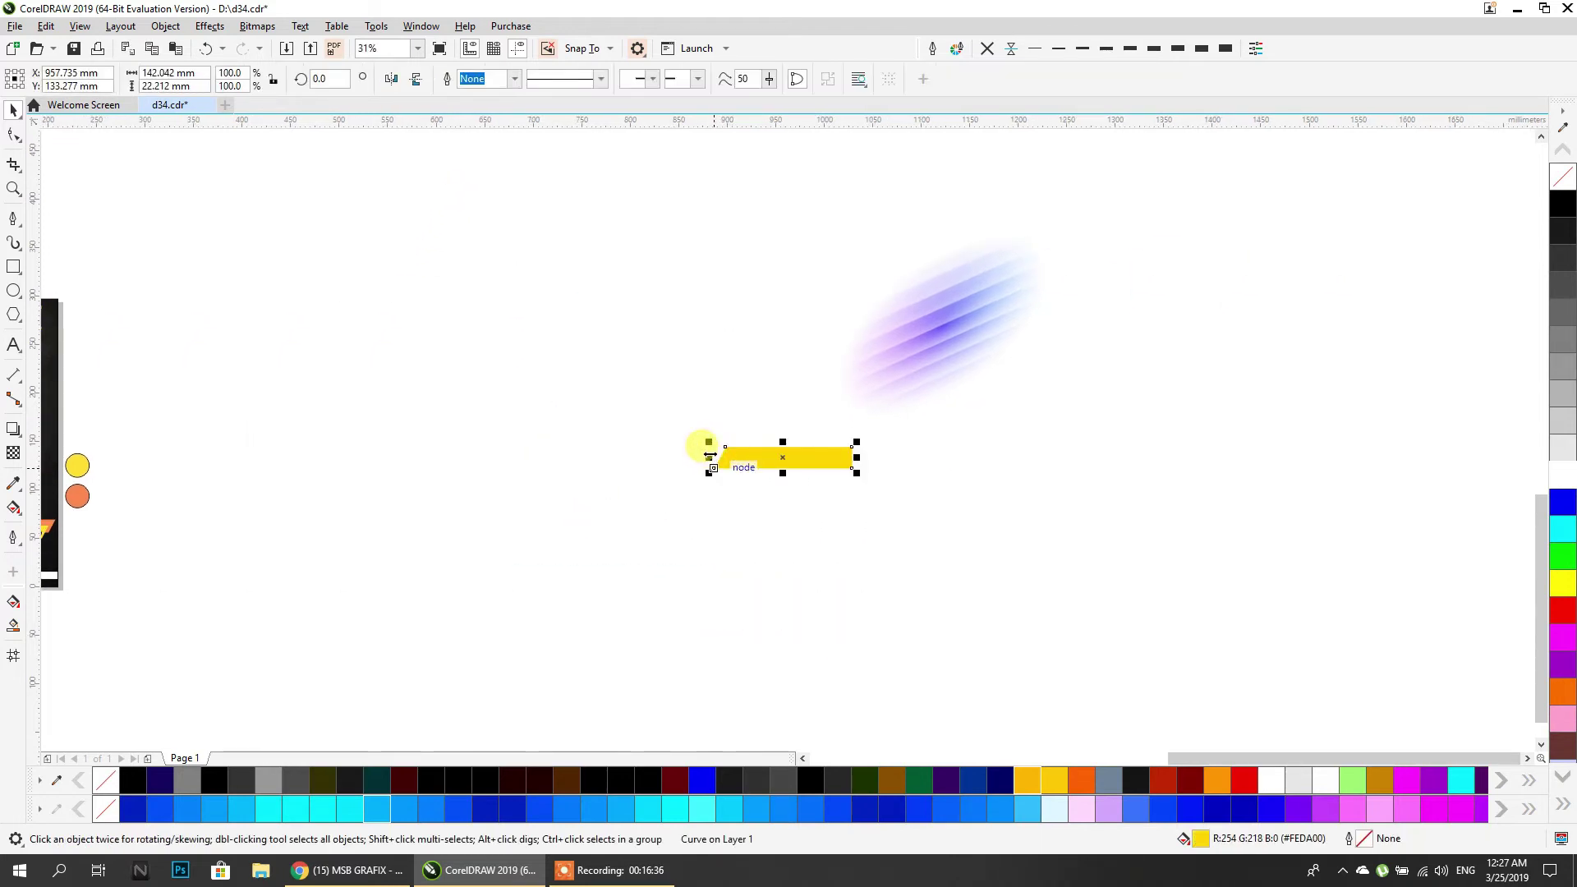
{"action": "key", "text": "Delete"}
Place the reference poster's 50% SPECIAL OFFER badge in the empty area right of the yellow and orange circles.
{"action": "scroll", "coordinate": [711, 447], "scroll_direction": "down", "scroll_amount": 2}
{"action": "left_click_drag", "start_coordinate": [75, 462], "coordinate": [608, 456]}
{"action": "scroll", "coordinate": [624, 454], "scroll_direction": "up", "scroll_amount": 5}
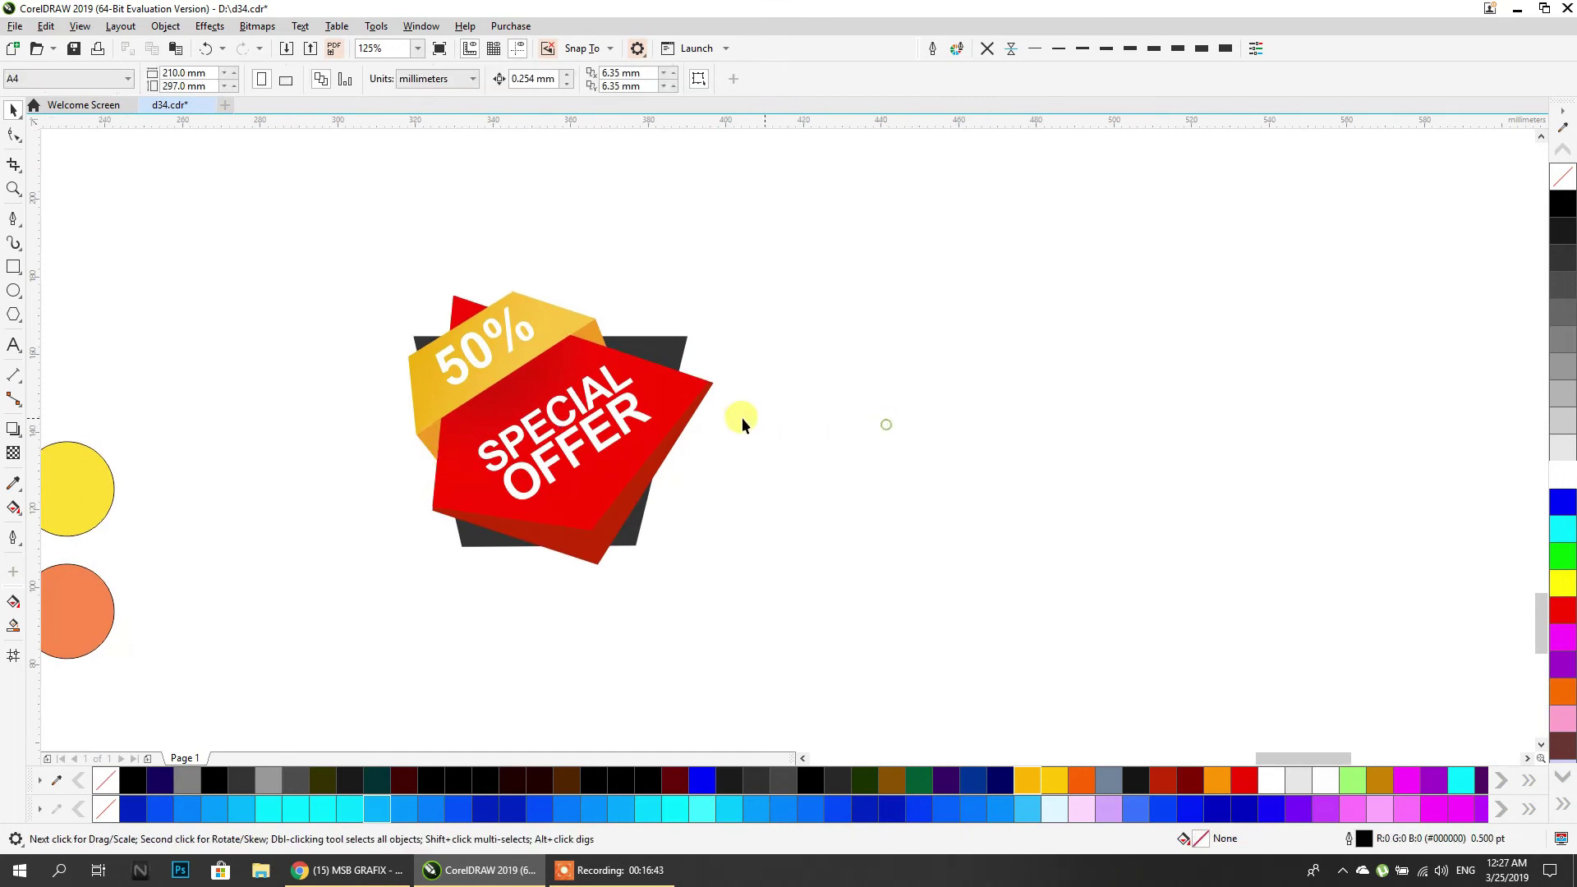
{"action": "left_click_drag", "start_coordinate": [676, 416], "coordinate": [470, 415]}
{"action": "scroll", "coordinate": [440, 424], "scroll_direction": "down", "scroll_amount": 1}
{"action": "scroll", "coordinate": [480, 458], "scroll_direction": "up", "scroll_amount": 1}
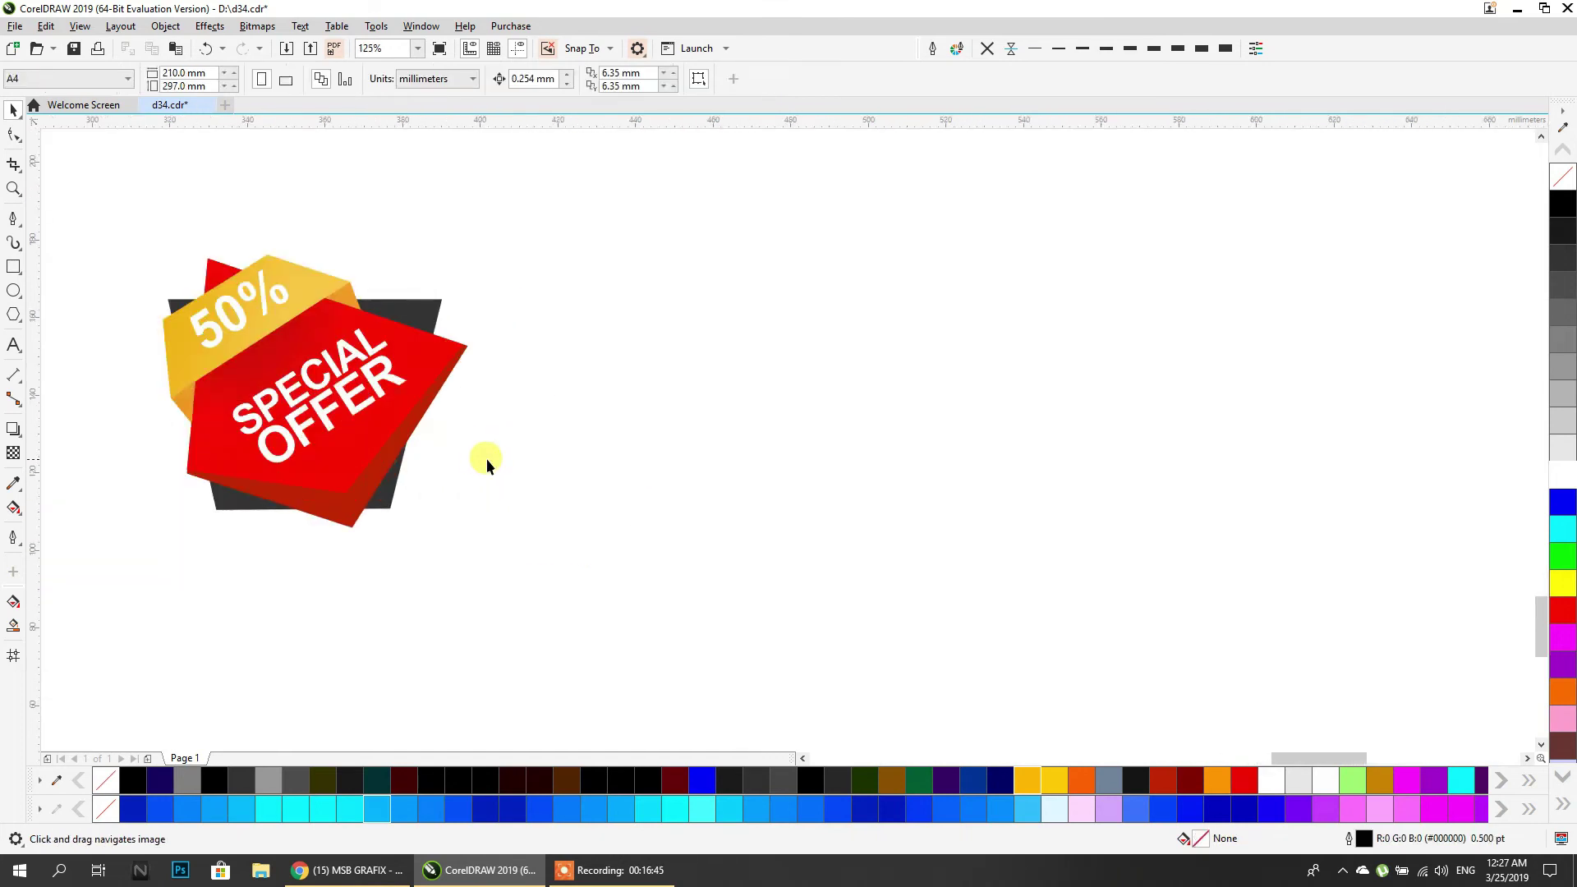
Draw a rectangle about 75 by 65 mm to the right of the SPECIAL OFFER badge and convert it to curves.
{"action": "left_click", "coordinate": [12, 268]}
{"action": "left_click_drag", "start_coordinate": [694, 281], "coordinate": [984, 534]}
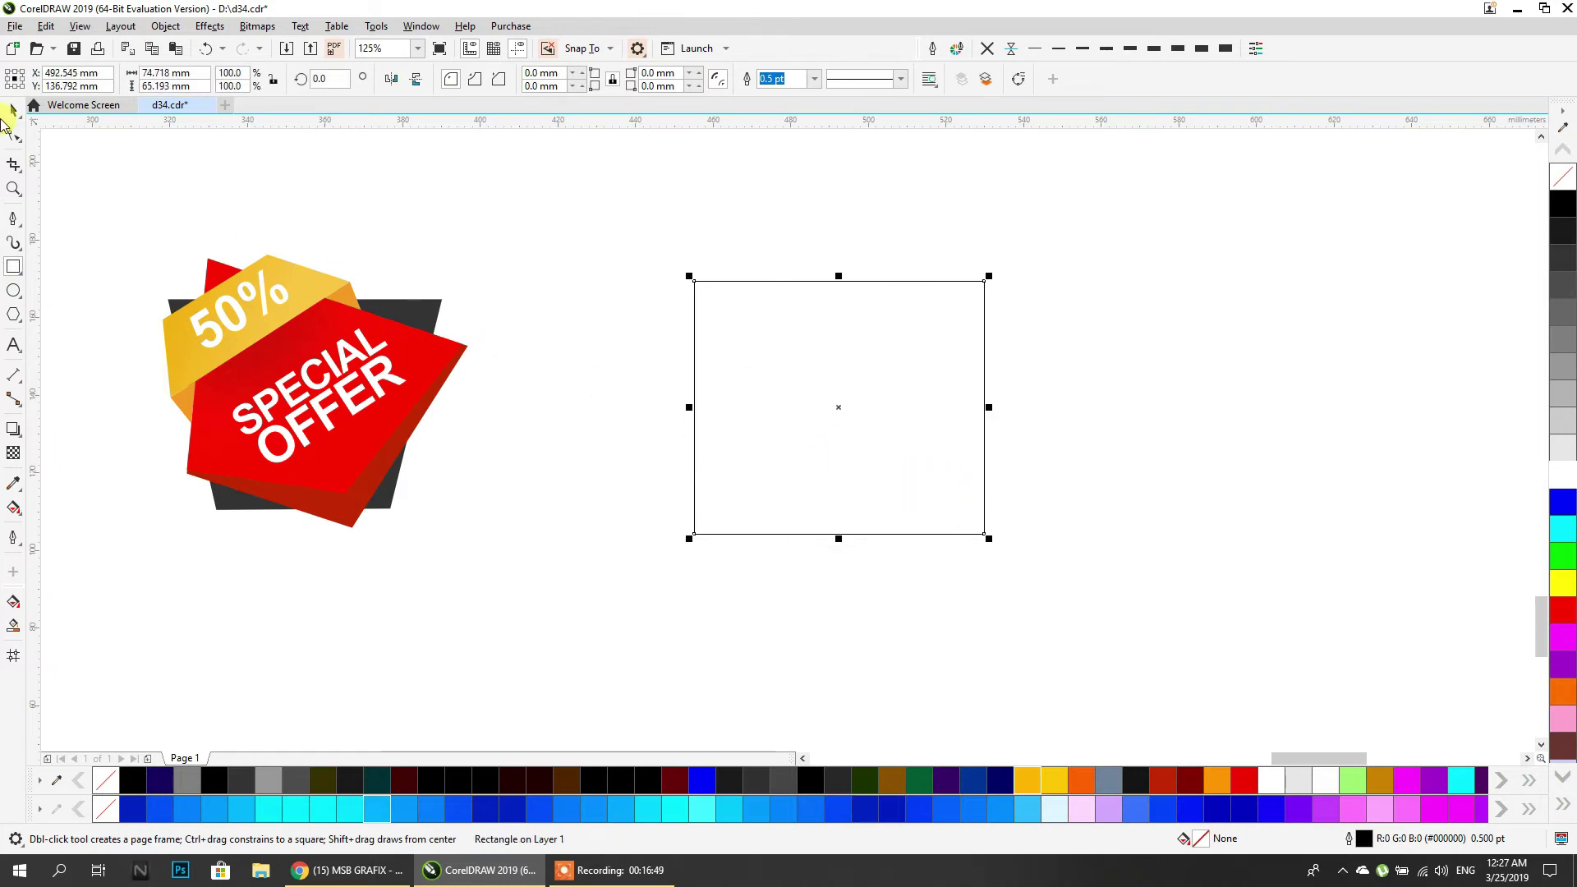
{"action": "left_click", "coordinate": [14, 111]}
{"action": "key", "text": "ctrl+q"}
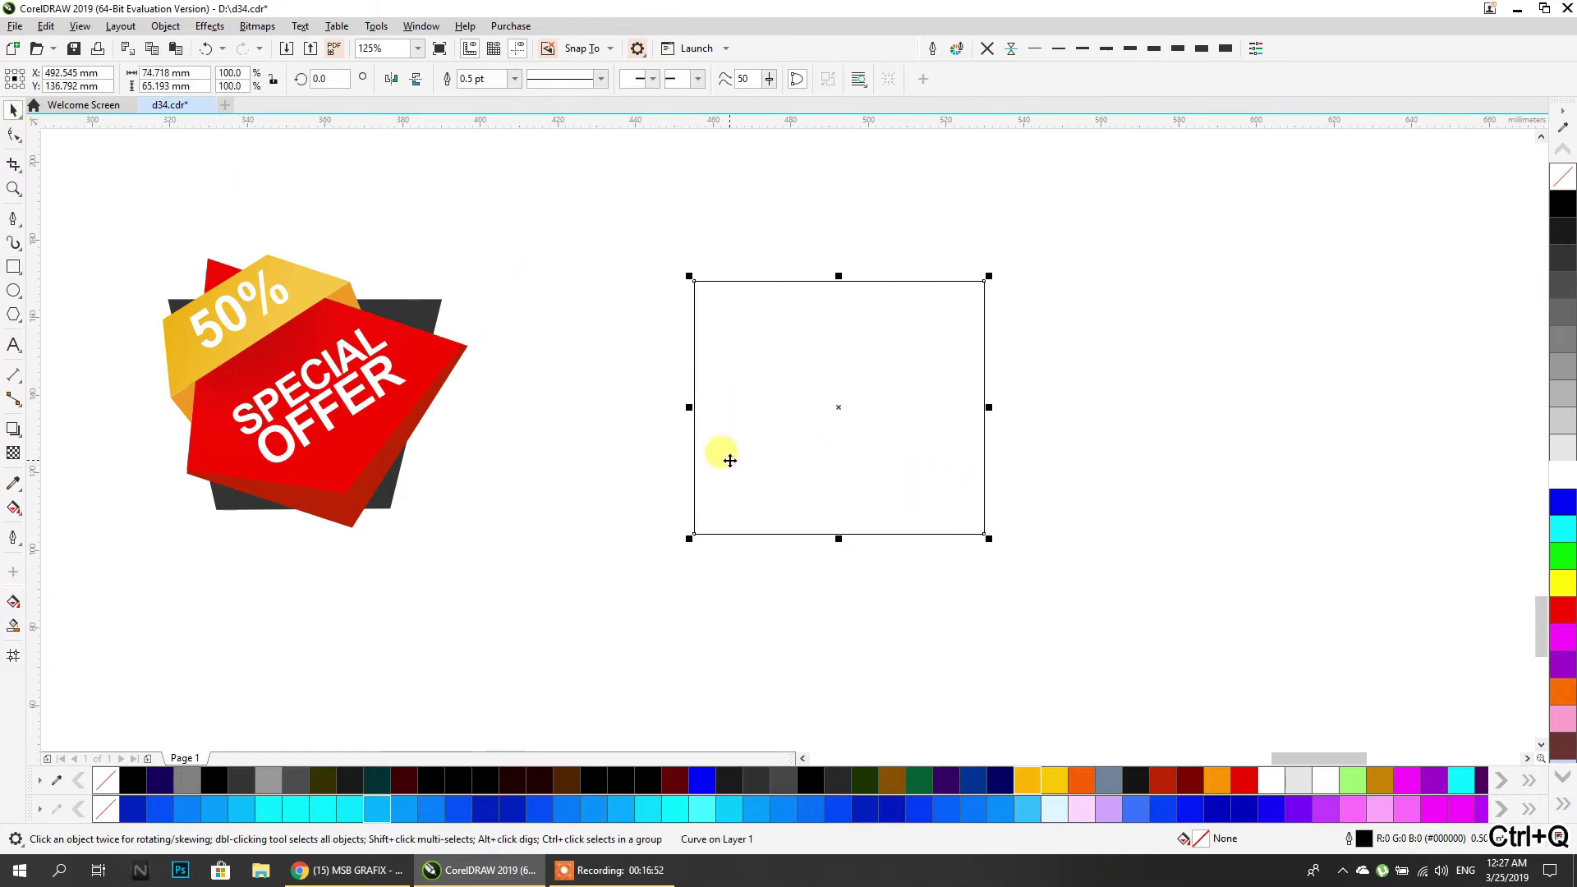
Move both lower corner nodes of the rectangle inward to form a trapezoid that narrows downward.
{"action": "left_click_drag", "start_coordinate": [546, 410], "coordinate": [142, 401]}
{"action": "left_click", "coordinate": [13, 135]}
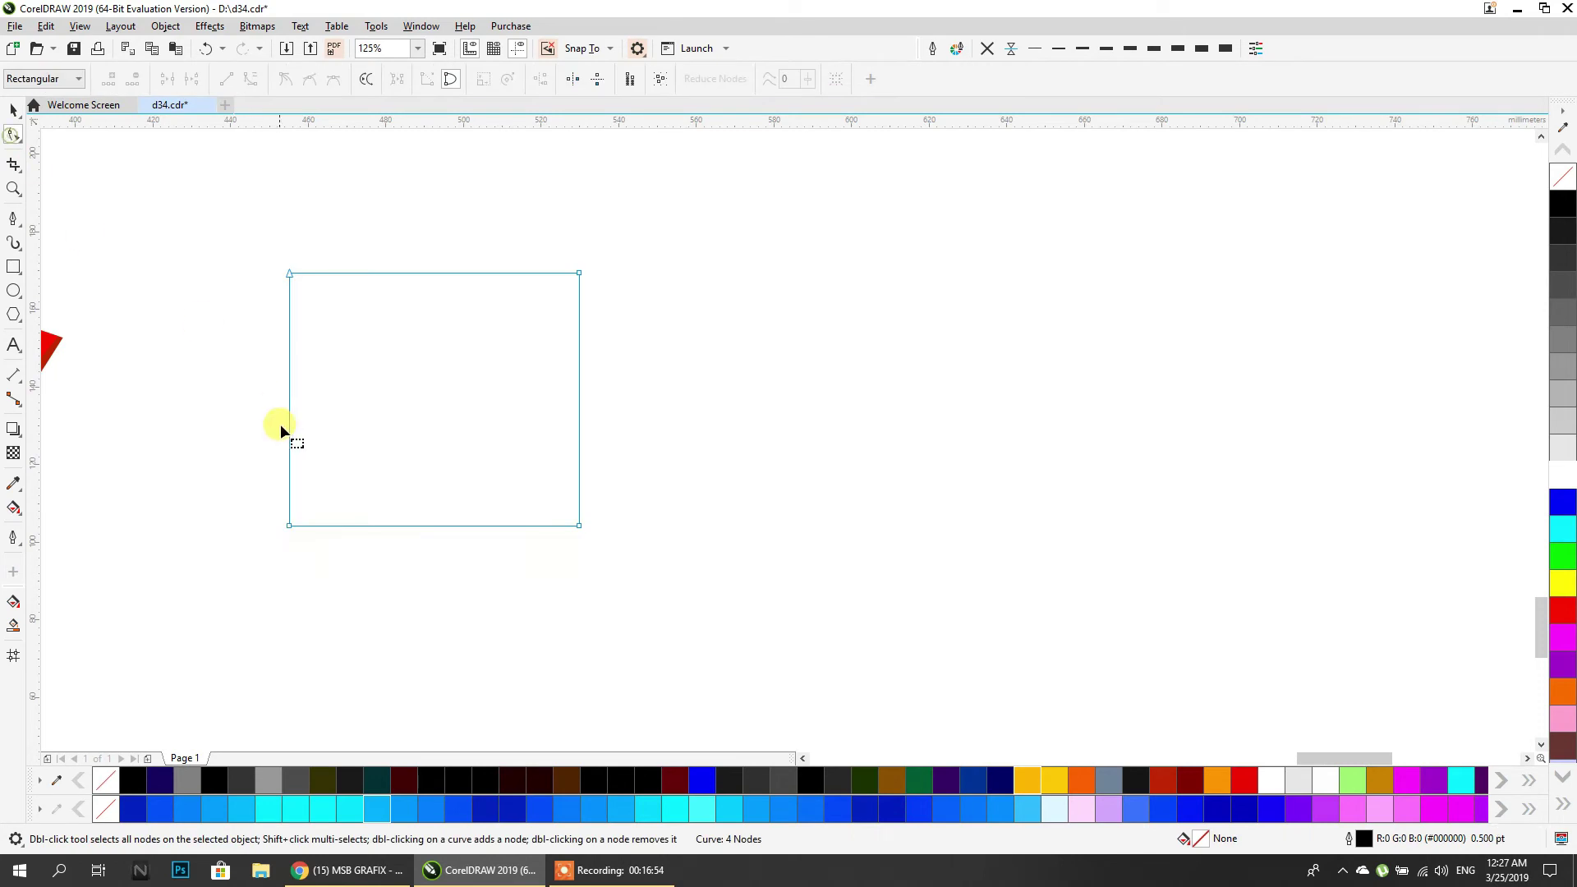
{"action": "left_click_drag", "start_coordinate": [289, 525], "coordinate": [333, 525]}
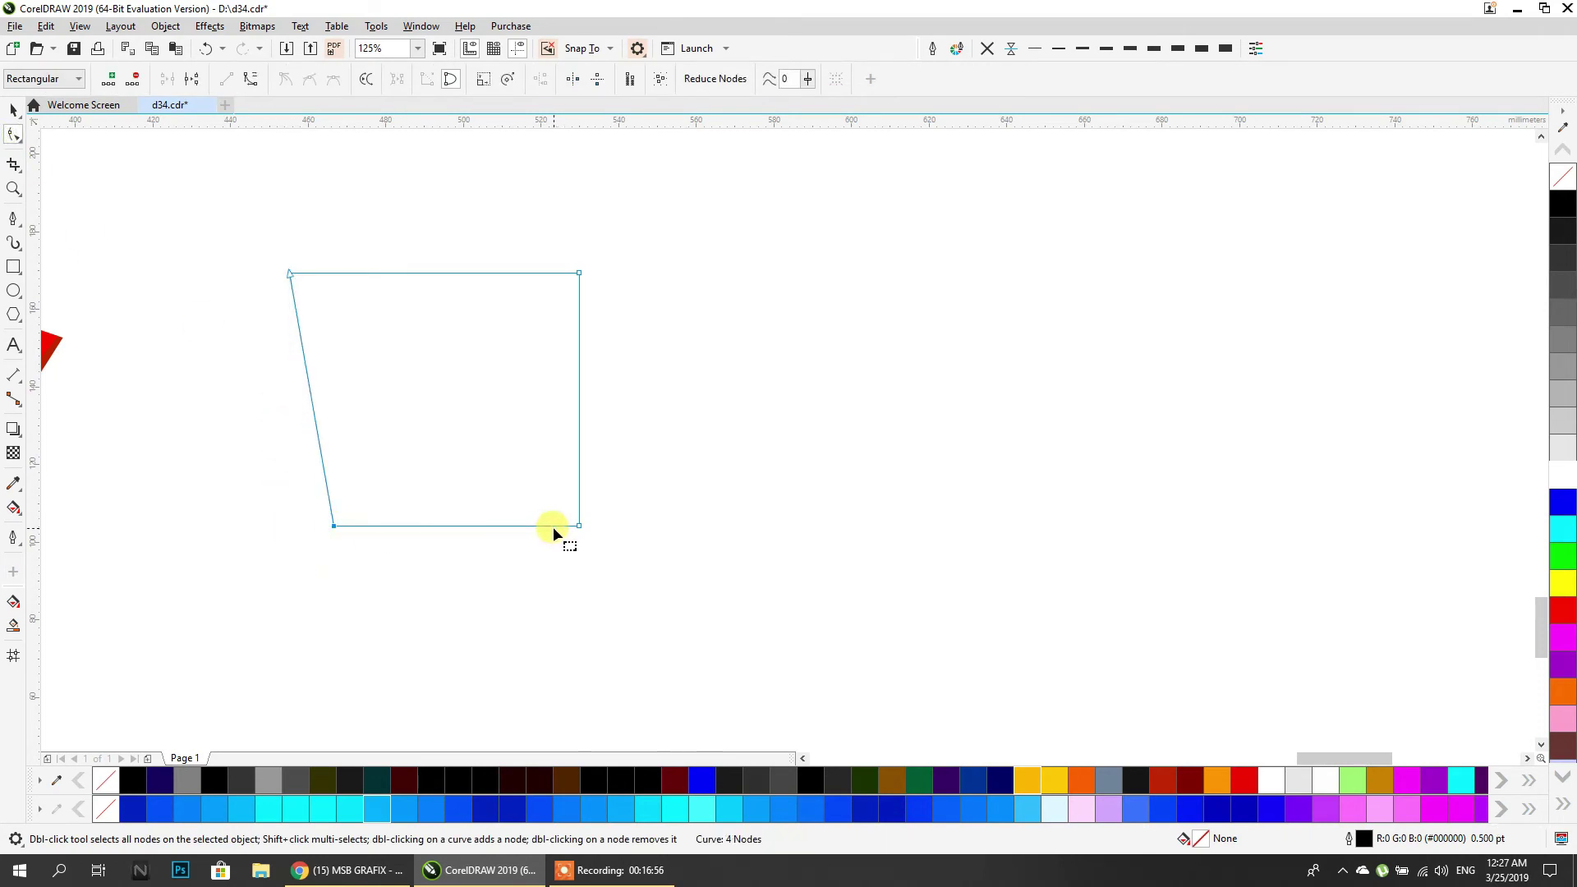
{"action": "left_click_drag", "start_coordinate": [575, 526], "coordinate": [523, 526]}
Fill the trapezoid with dark gray #333333.
{"action": "left_click", "coordinate": [13, 109]}
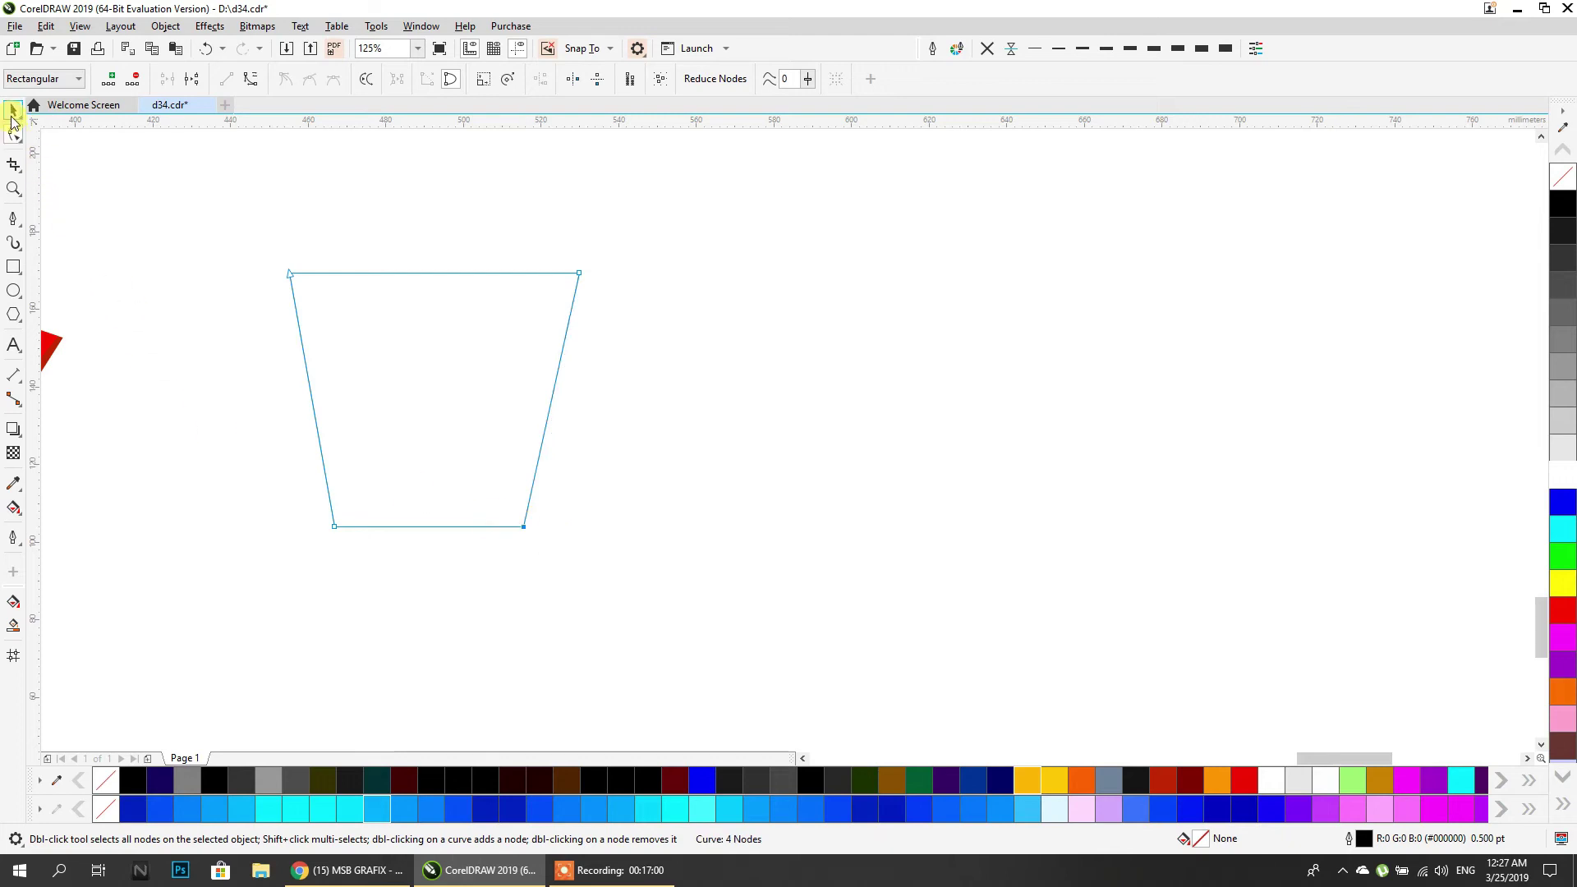
{"action": "left_click", "coordinate": [442, 307]}
{"action": "left_click", "coordinate": [1562, 246]}
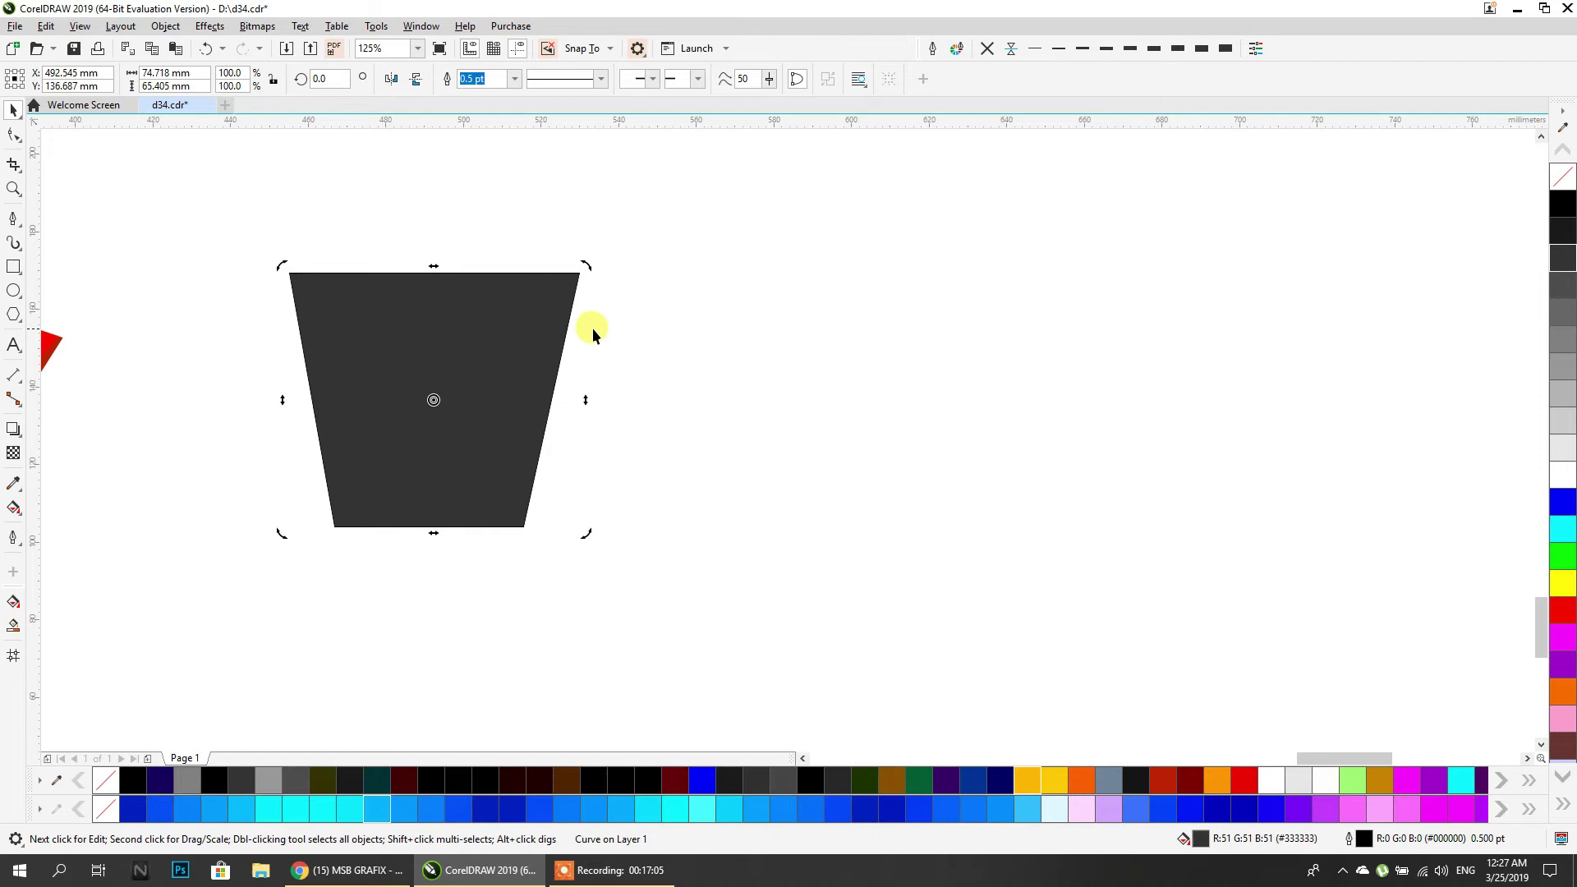
Duplicate the trapezoid rotated about 25 degrees clockwise and fill the copy with red.
{"action": "left_click", "coordinate": [580, 293]}
{"action": "left_click", "coordinate": [539, 282]}
{"action": "left_click_drag", "start_coordinate": [578, 263], "coordinate": [626, 343]}
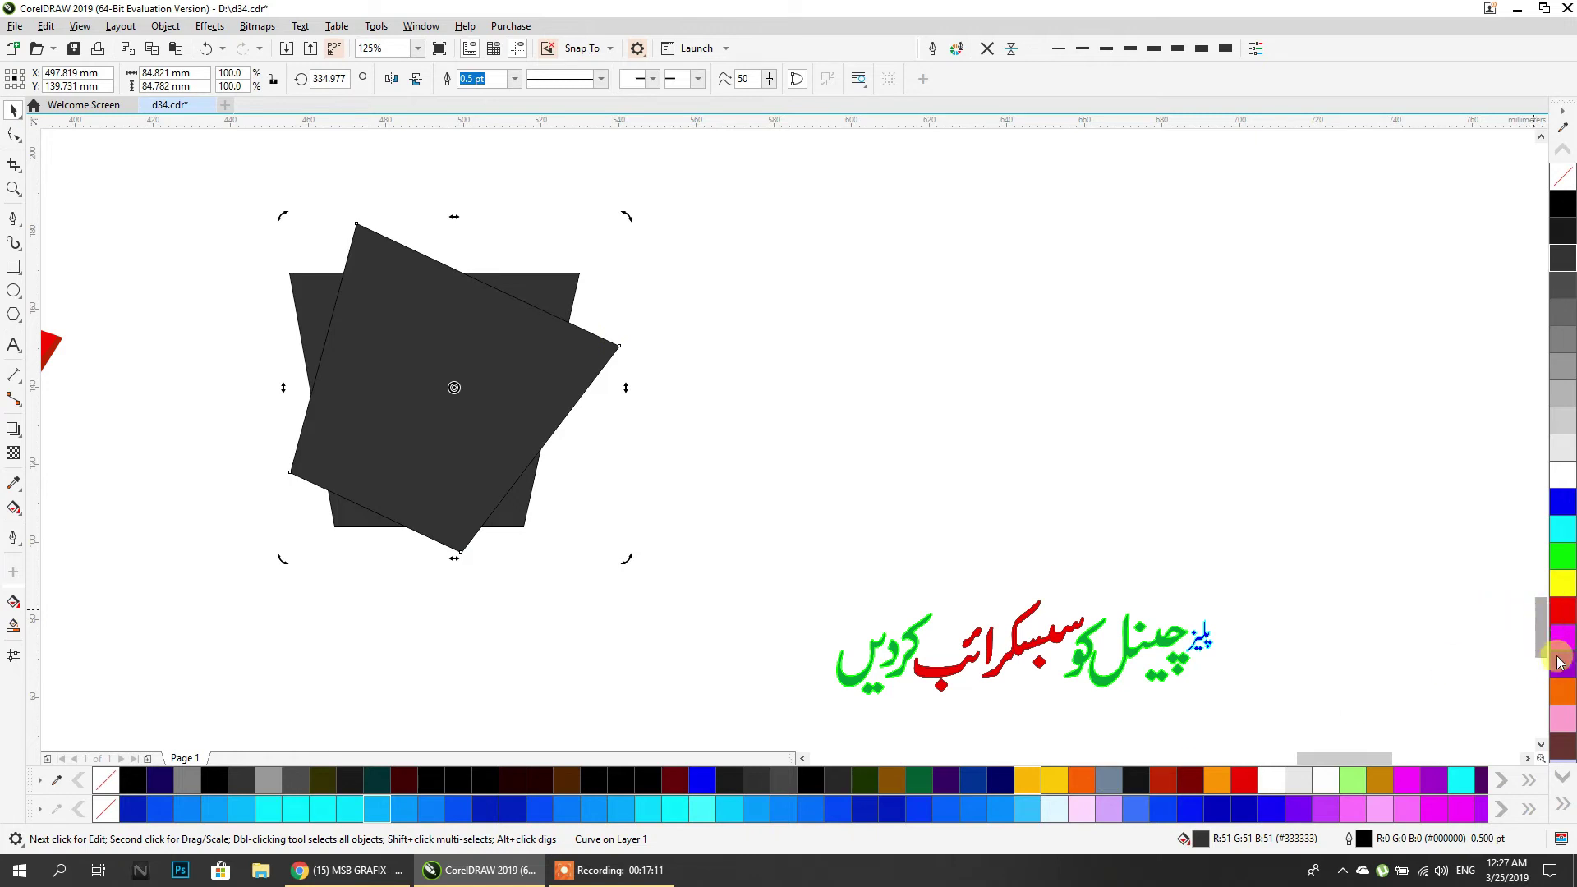
{"action": "left_click", "coordinate": [1244, 780]}
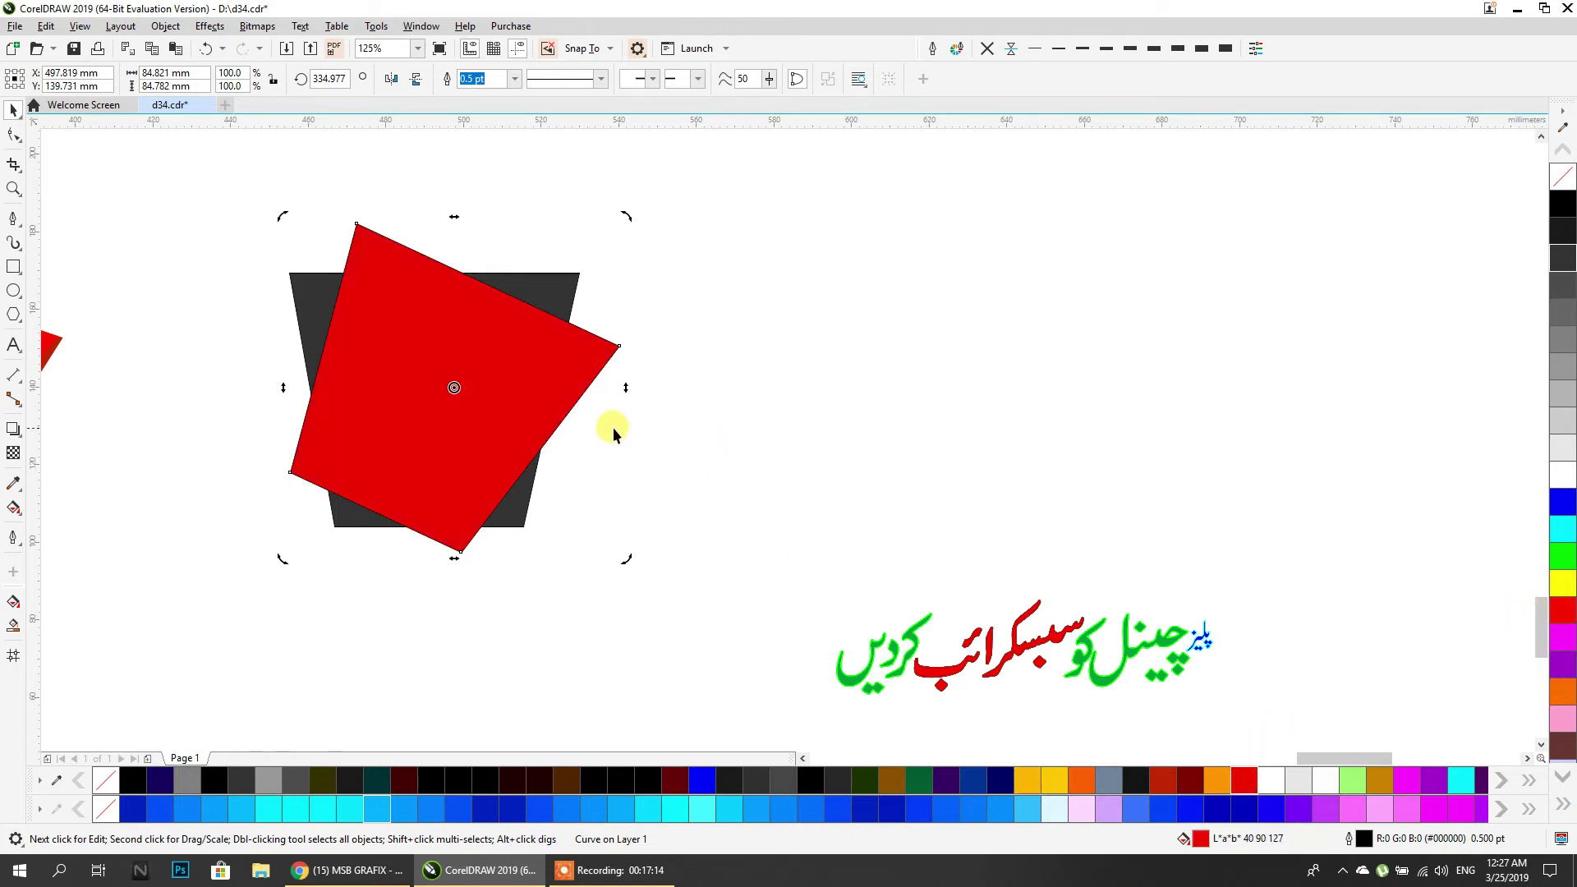
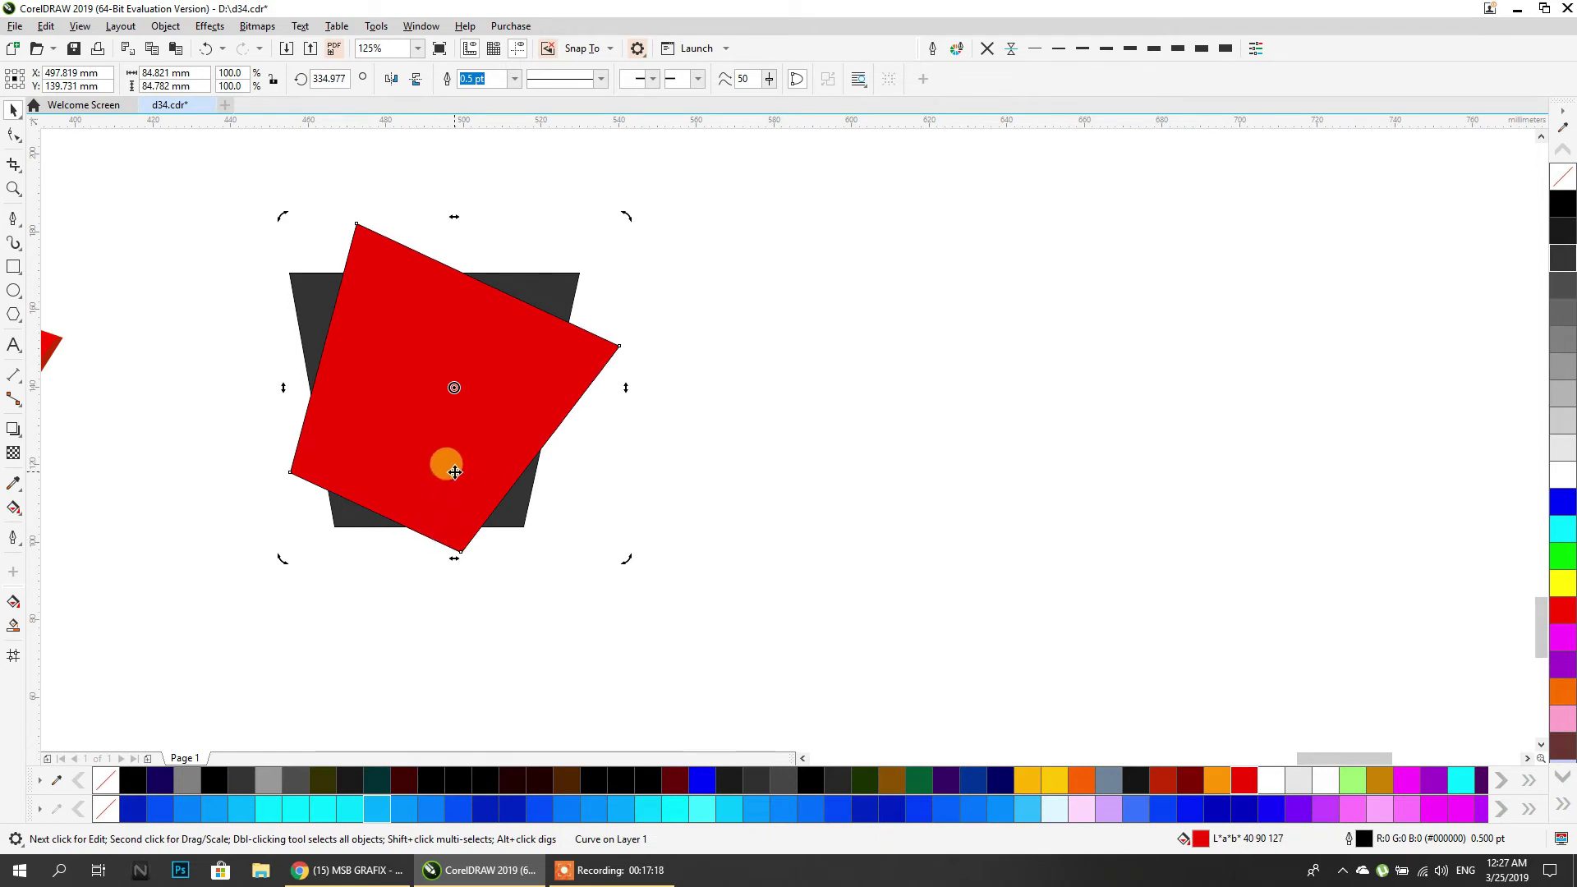
Raise the lowest corner node of a copy of the red shape and fill that copy with red #FF0000.
{"action": "left_click", "coordinate": [16, 135]}
{"action": "left_click", "coordinate": [433, 456]}
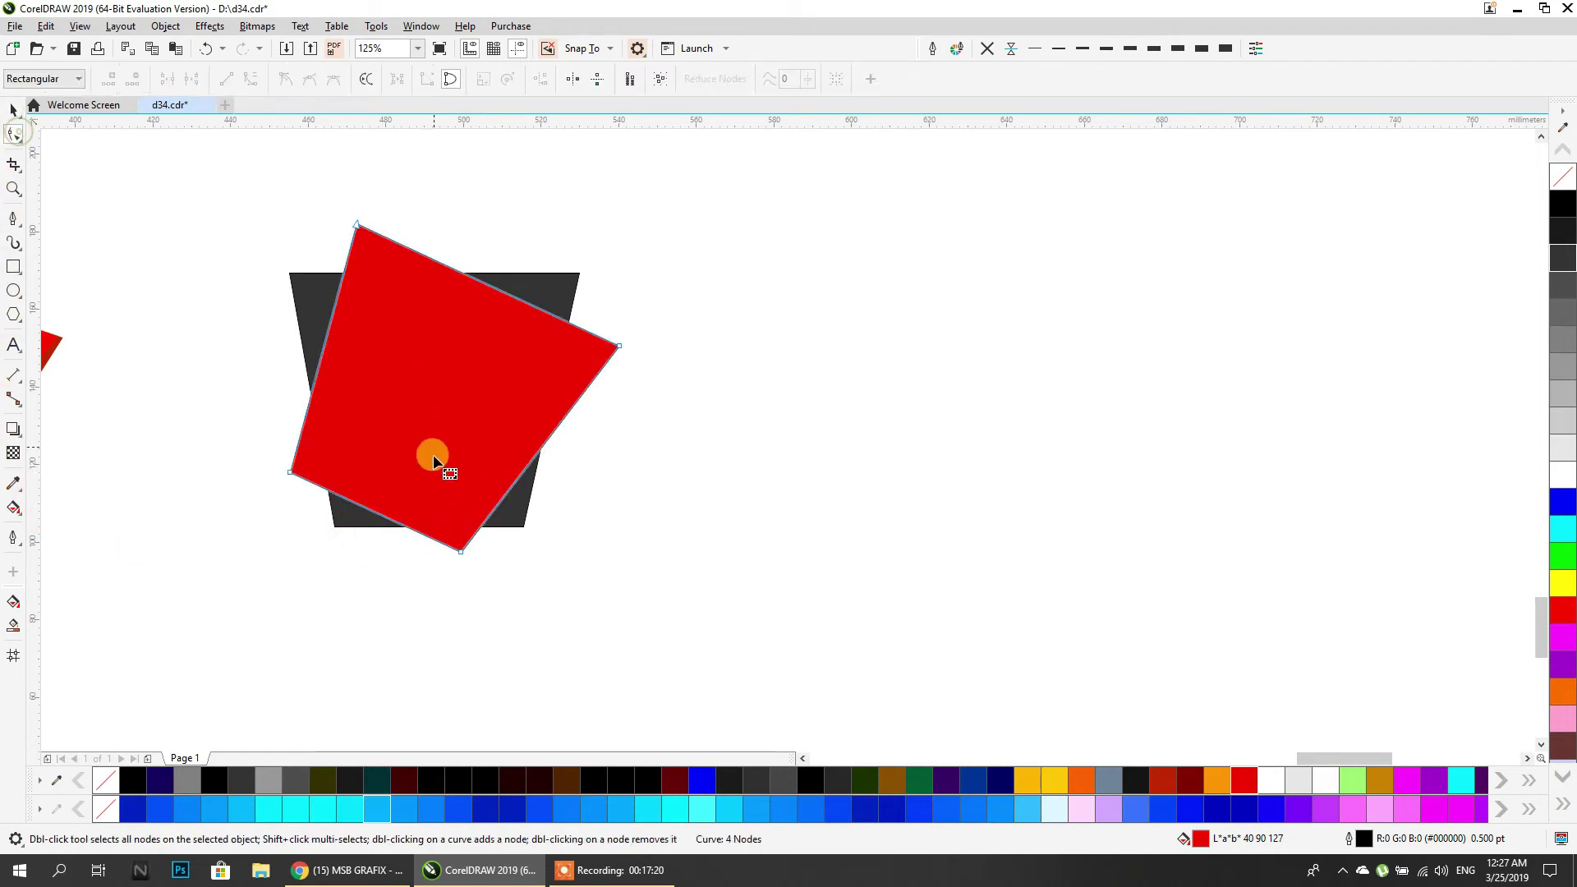
{"action": "left_click_drag", "start_coordinate": [463, 549], "coordinate": [459, 527]}
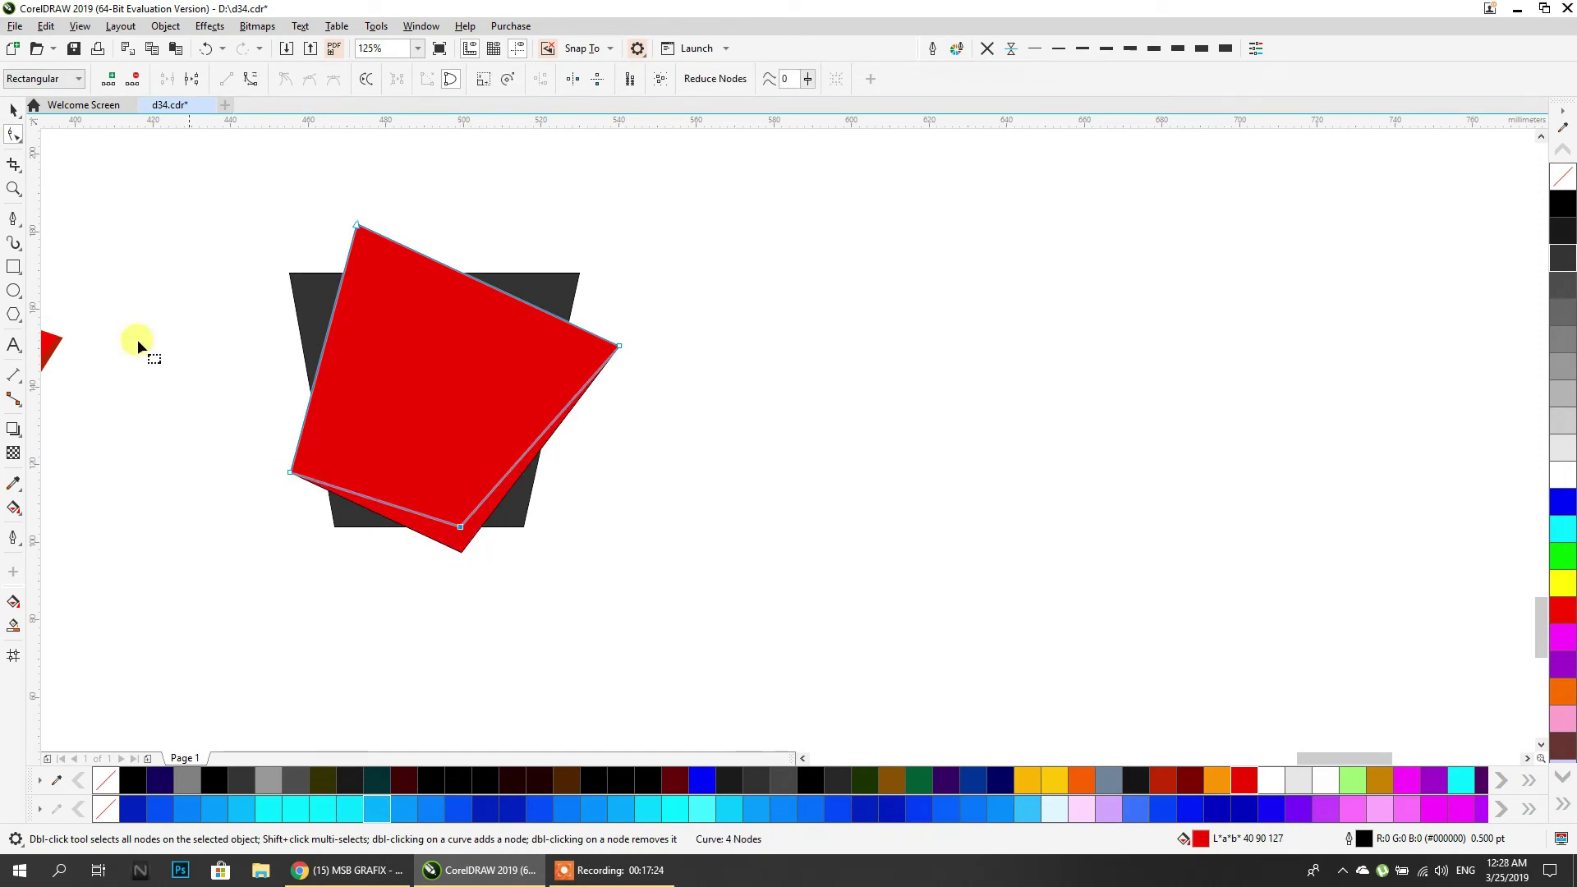
{"action": "left_click", "coordinate": [13, 112]}
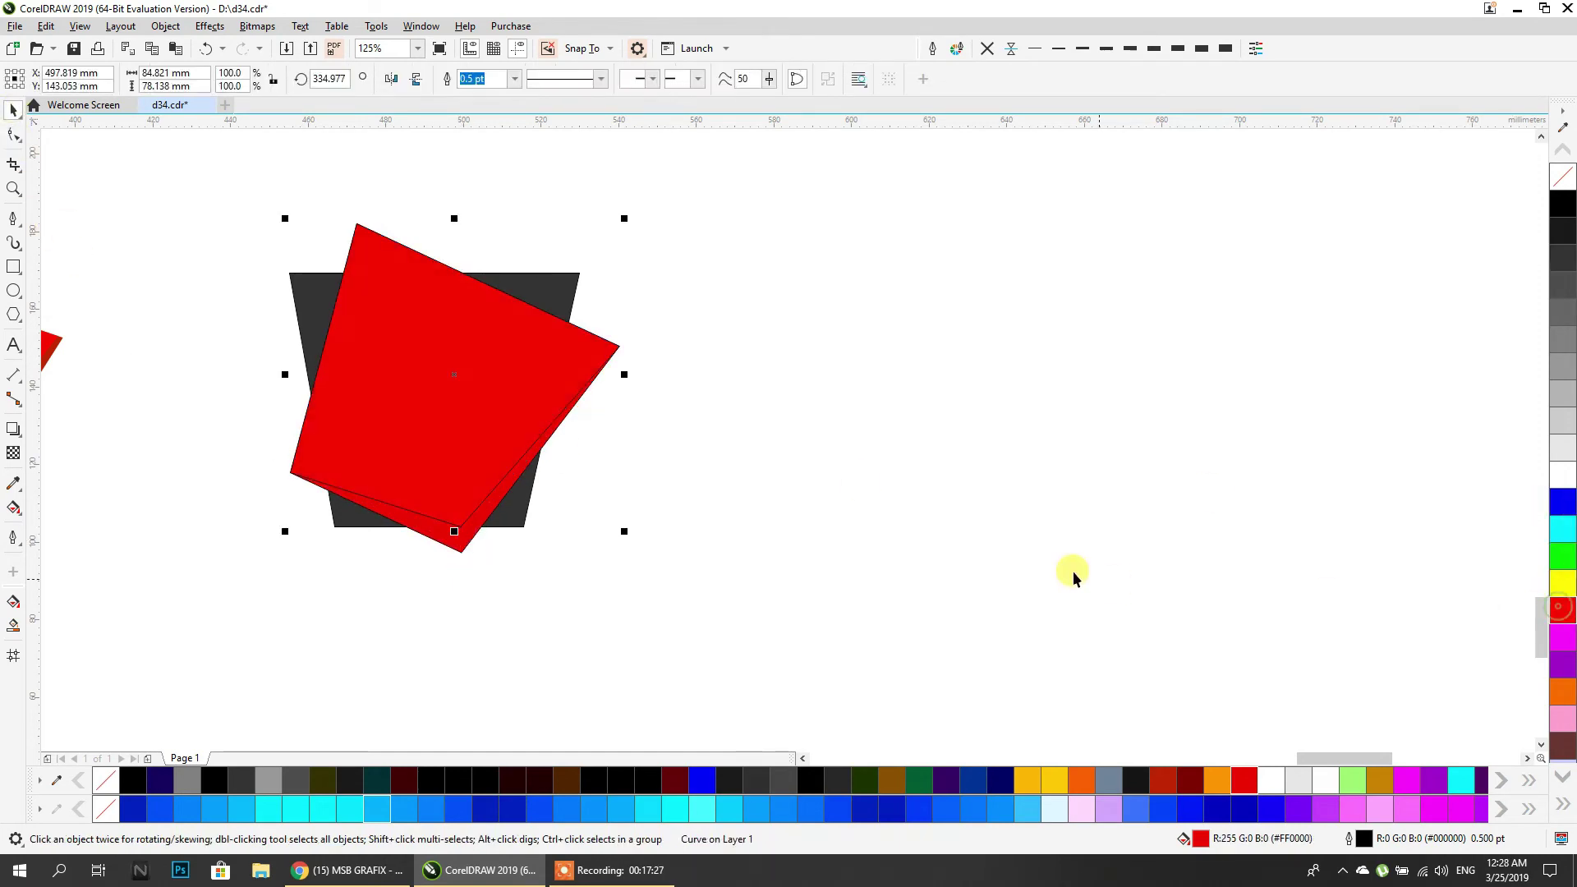
{"action": "left_click", "coordinate": [888, 528]}
Remove the outlines from all three badge shapes and fill the rear red shape with dark red.
{"action": "left_click_drag", "start_coordinate": [281, 603], "coordinate": [281, 604]}
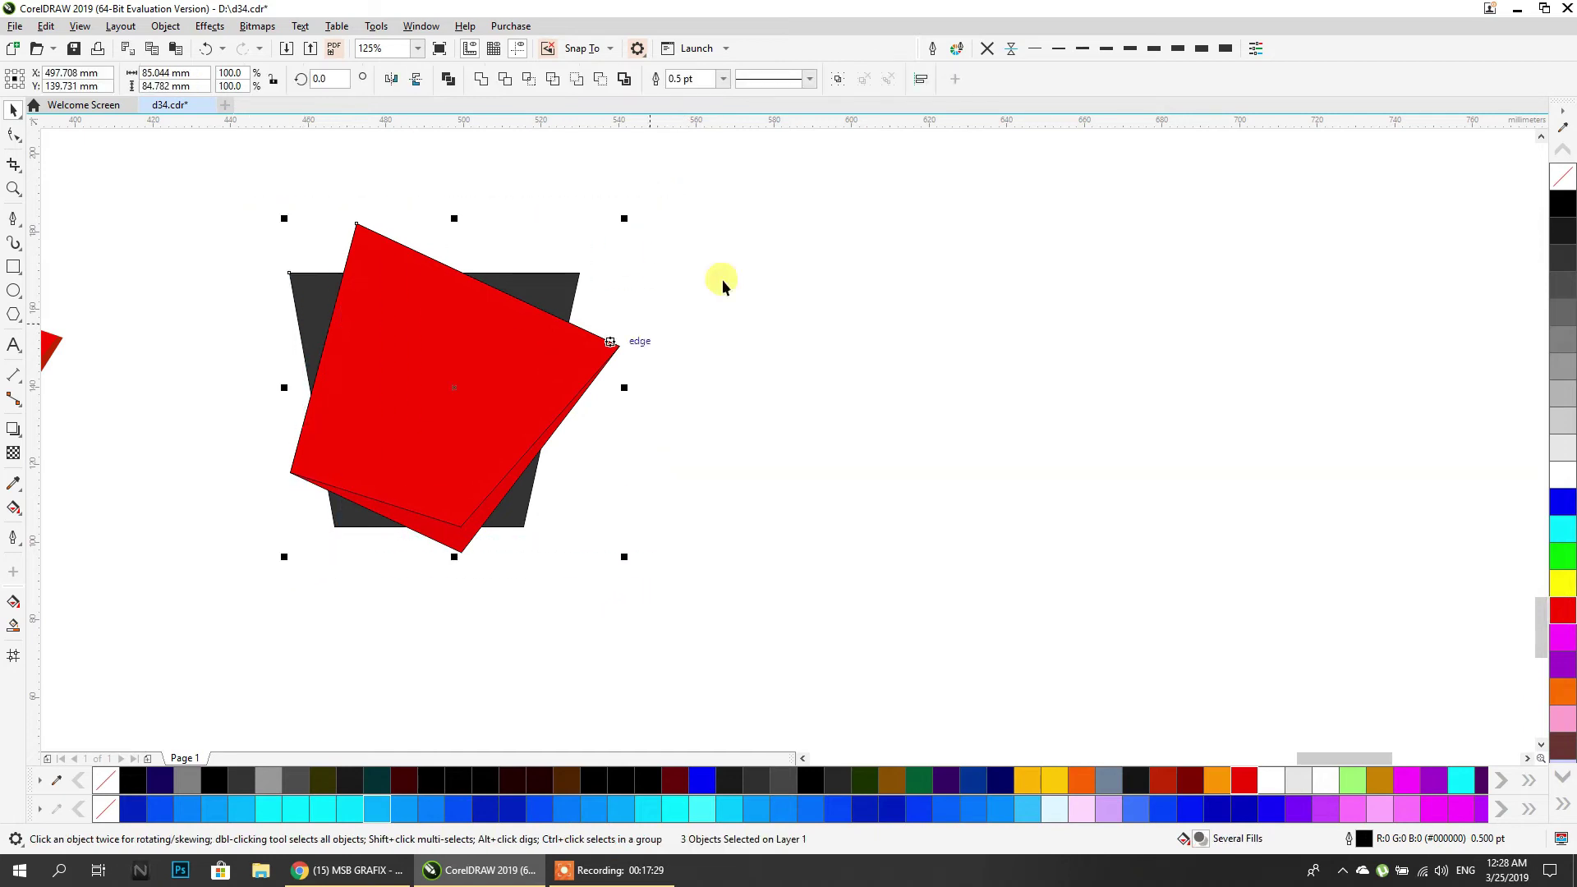
{"action": "left_click", "coordinate": [985, 51]}
{"action": "left_click", "coordinate": [767, 339]}
{"action": "left_click", "coordinate": [464, 538]}
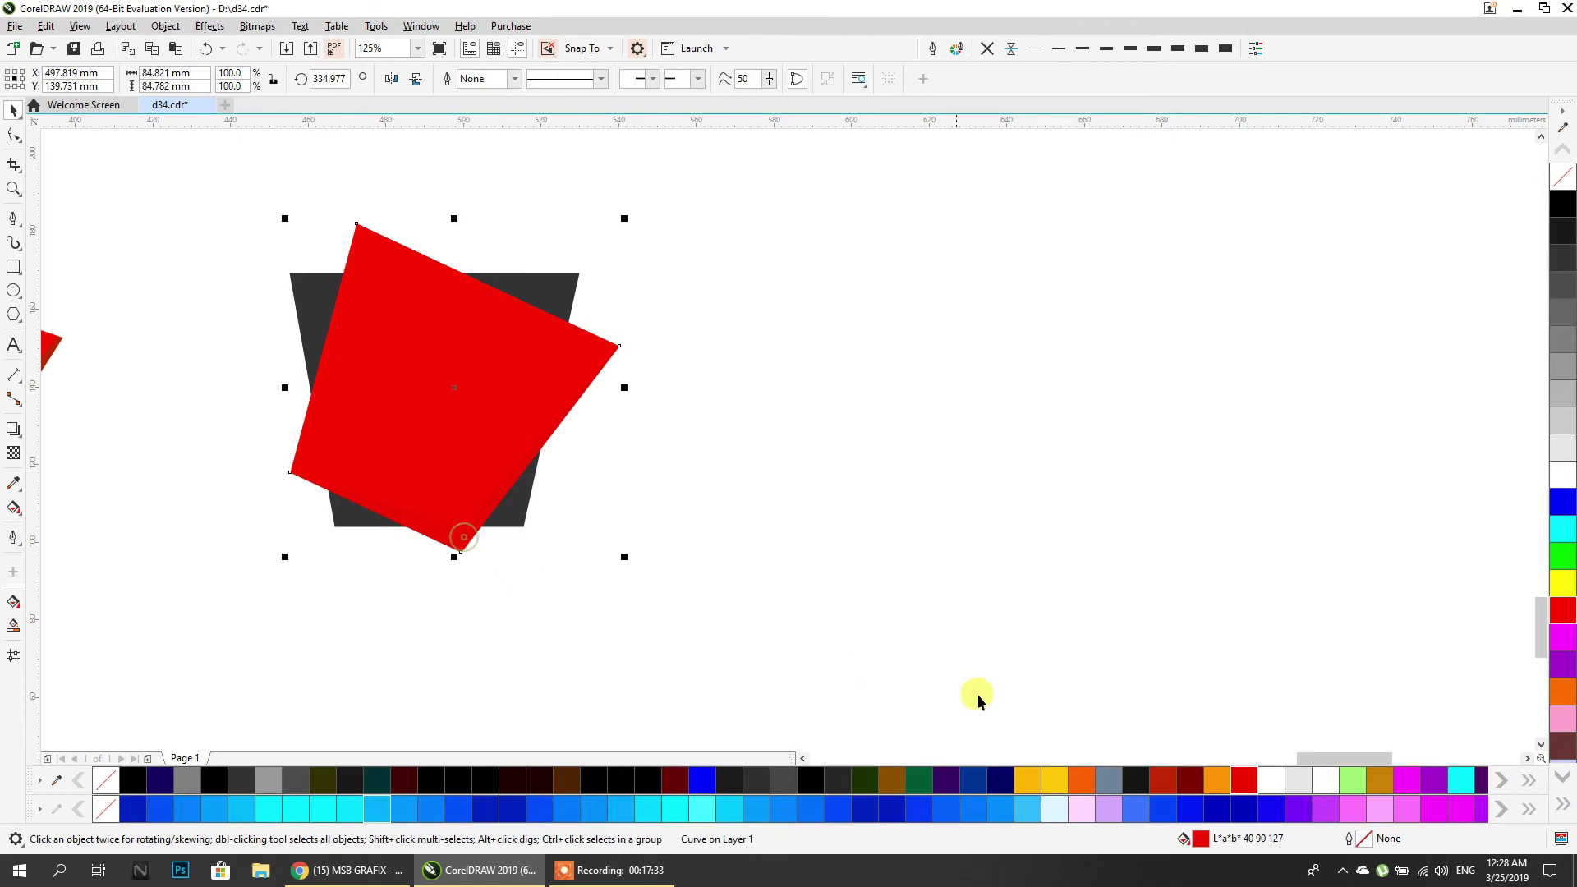
{"action": "left_click", "coordinate": [774, 663]}
Draw a slanted four-cornered band outline across the new badge's upper-left area, about 56 mm wide and 44 mm high overall.
{"action": "left_click_drag", "start_coordinate": [270, 394], "coordinate": [338, 428]}
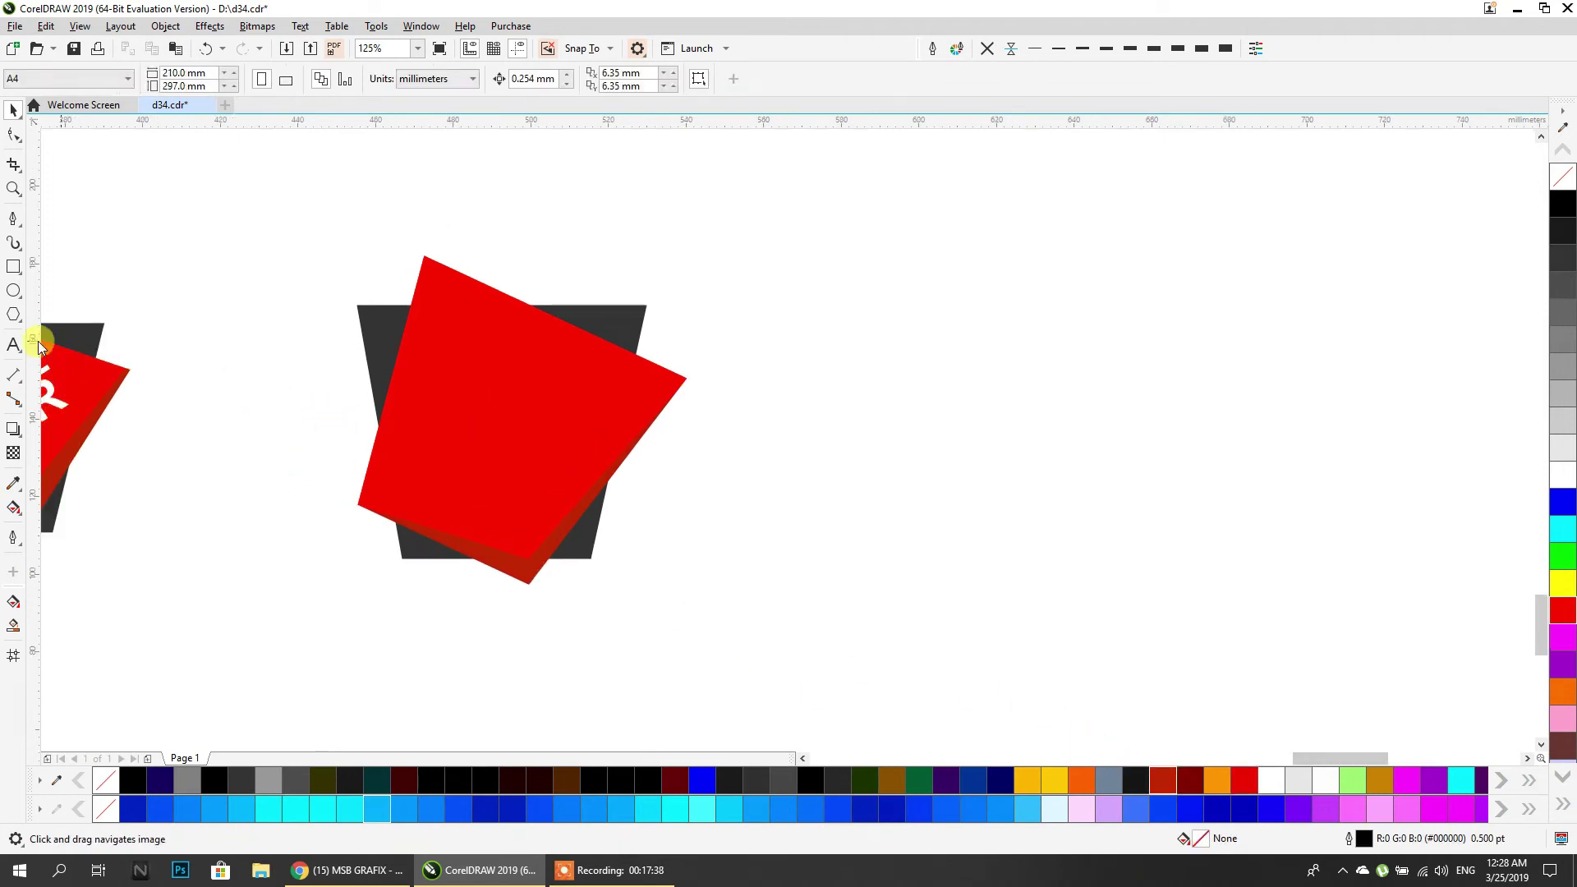
{"action": "left_click", "coordinate": [11, 268]}
{"action": "left_click", "coordinate": [13, 218]}
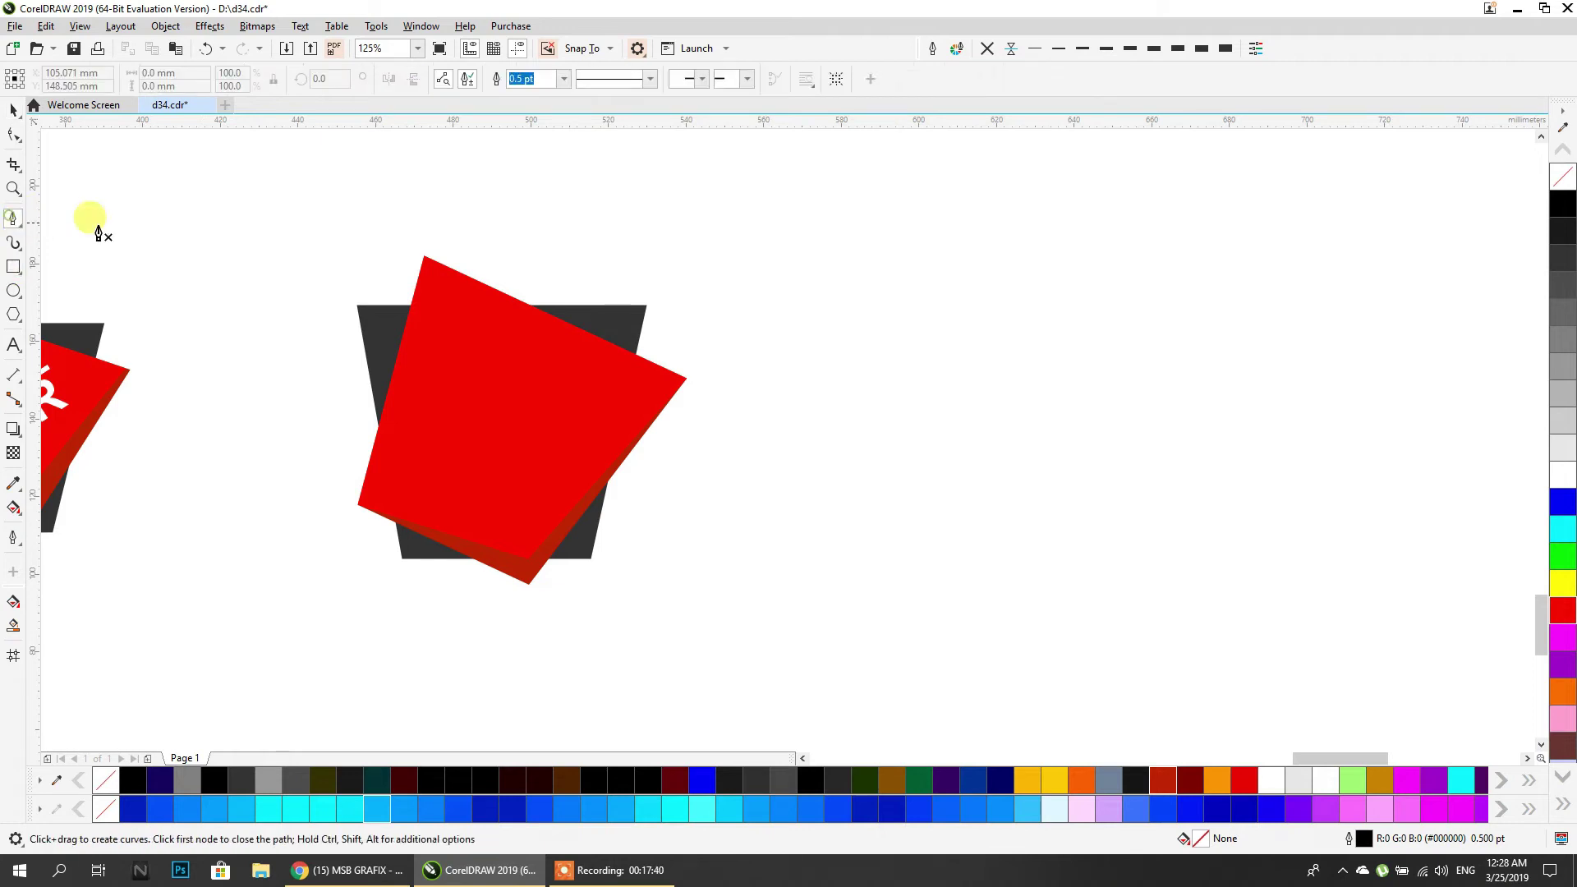
{"action": "left_click", "coordinate": [508, 246]}
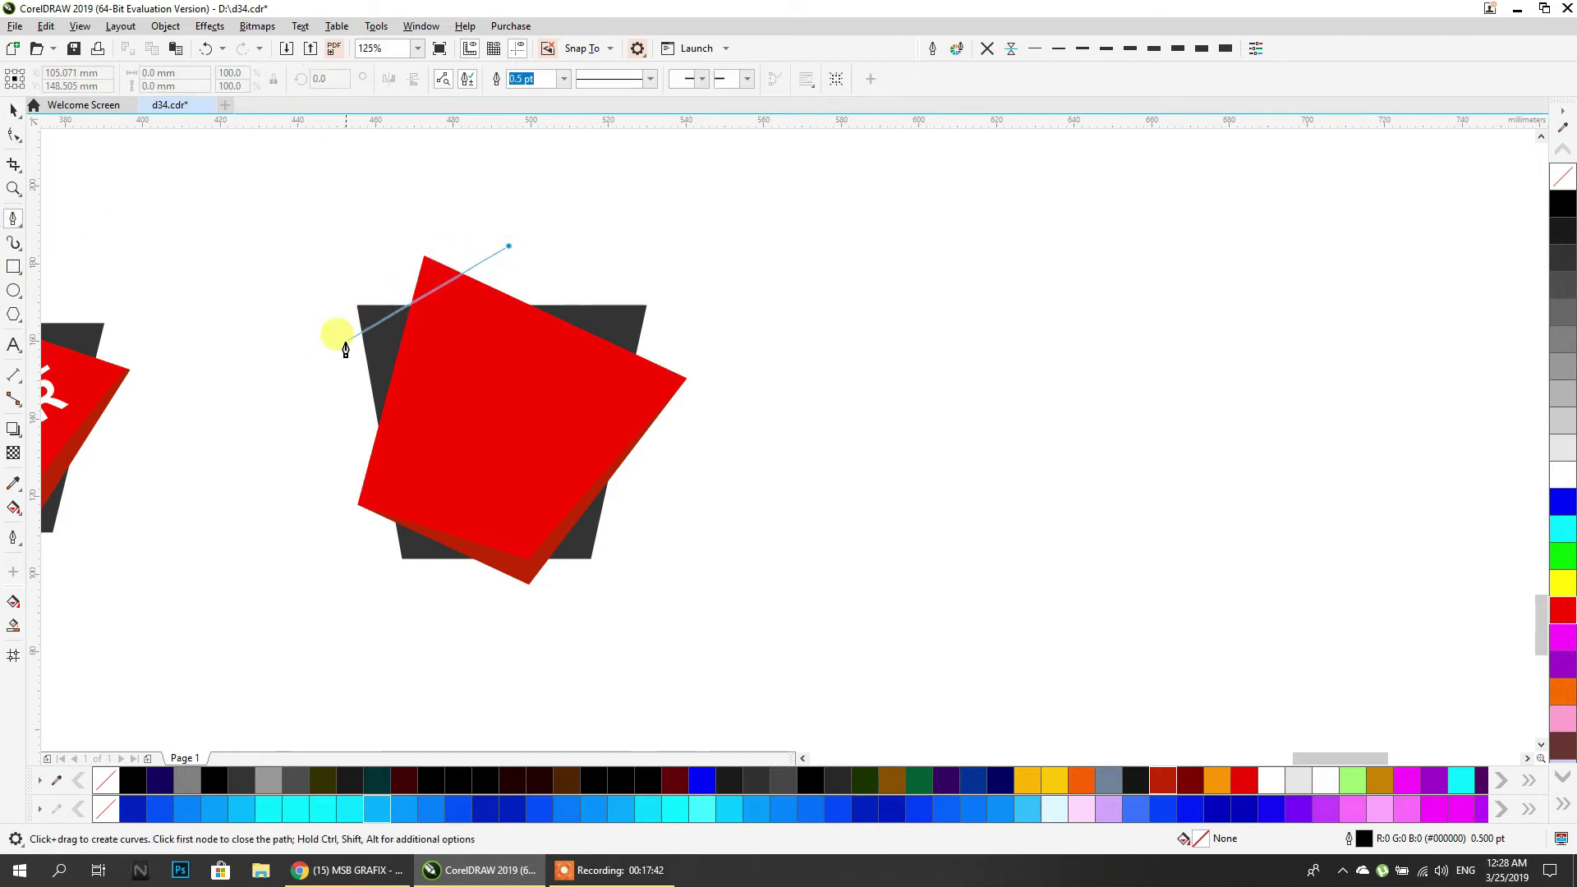
{"action": "left_click", "coordinate": [331, 353]}
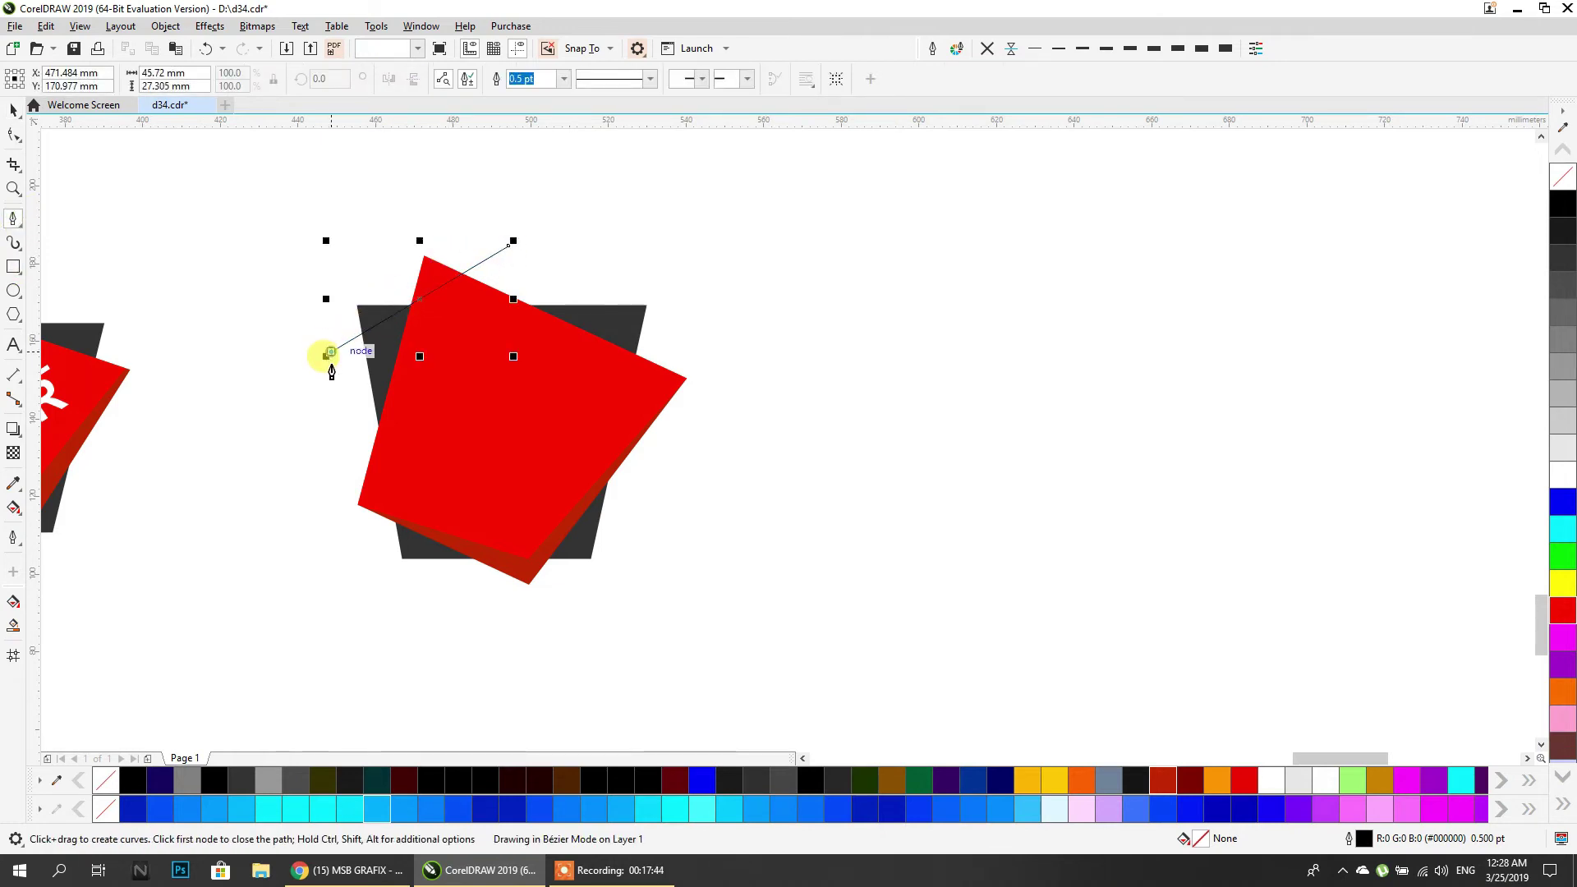
{"action": "left_click", "coordinate": [367, 416]}
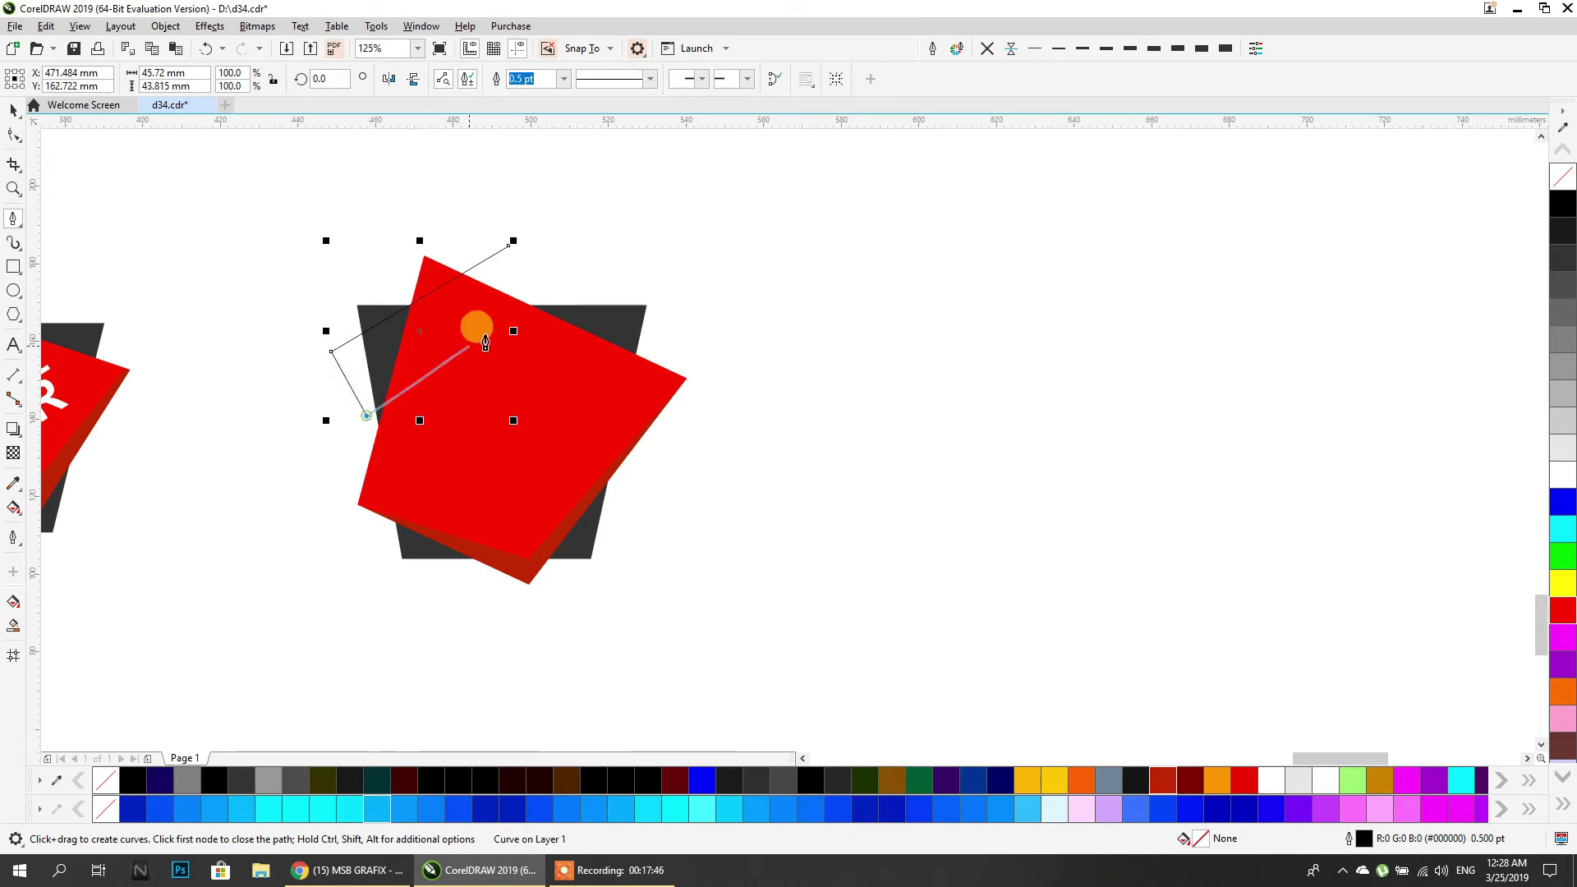
{"action": "left_click", "coordinate": [550, 297]}
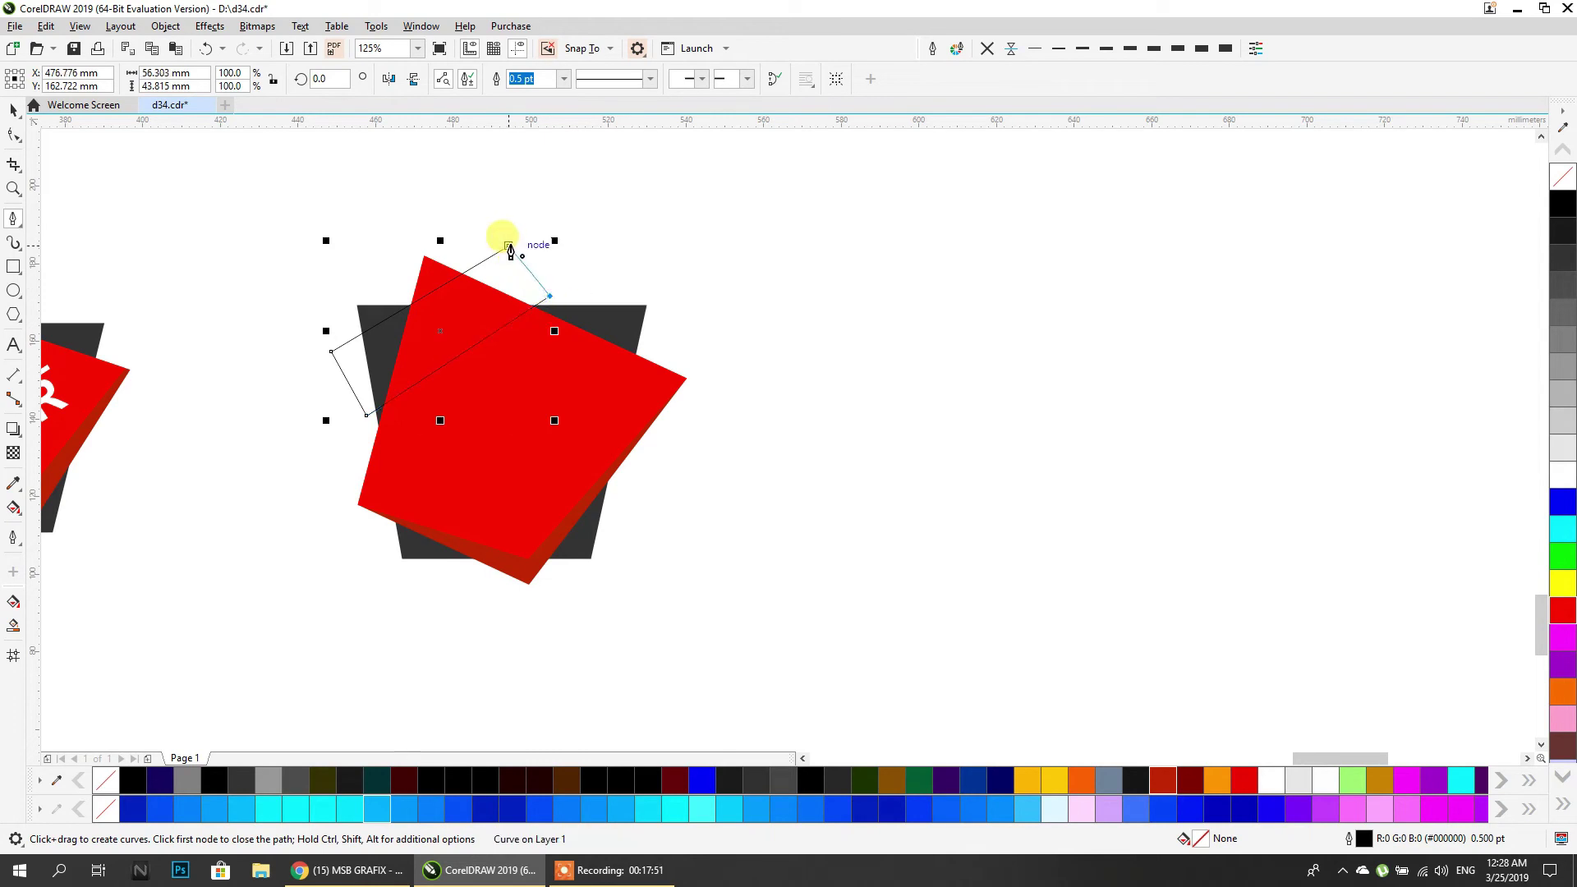
Close the band outline at its uppermost corner by joining its two end nodes.
{"action": "scroll", "coordinate": [512, 245], "scroll_direction": "up", "scroll_amount": 2}
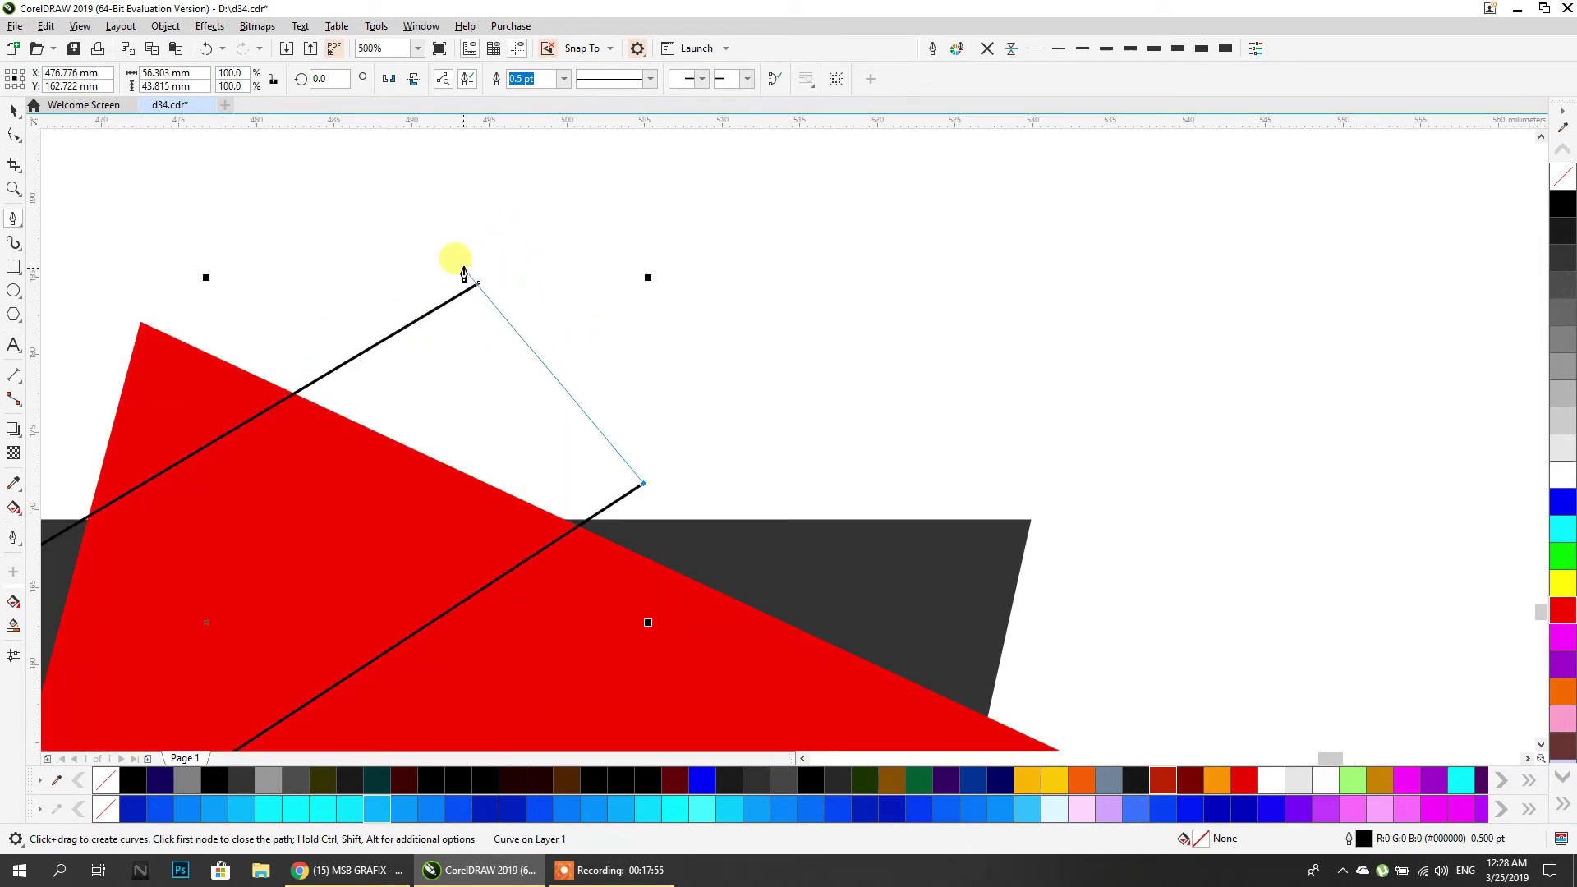
{"action": "left_click", "coordinate": [466, 262]}
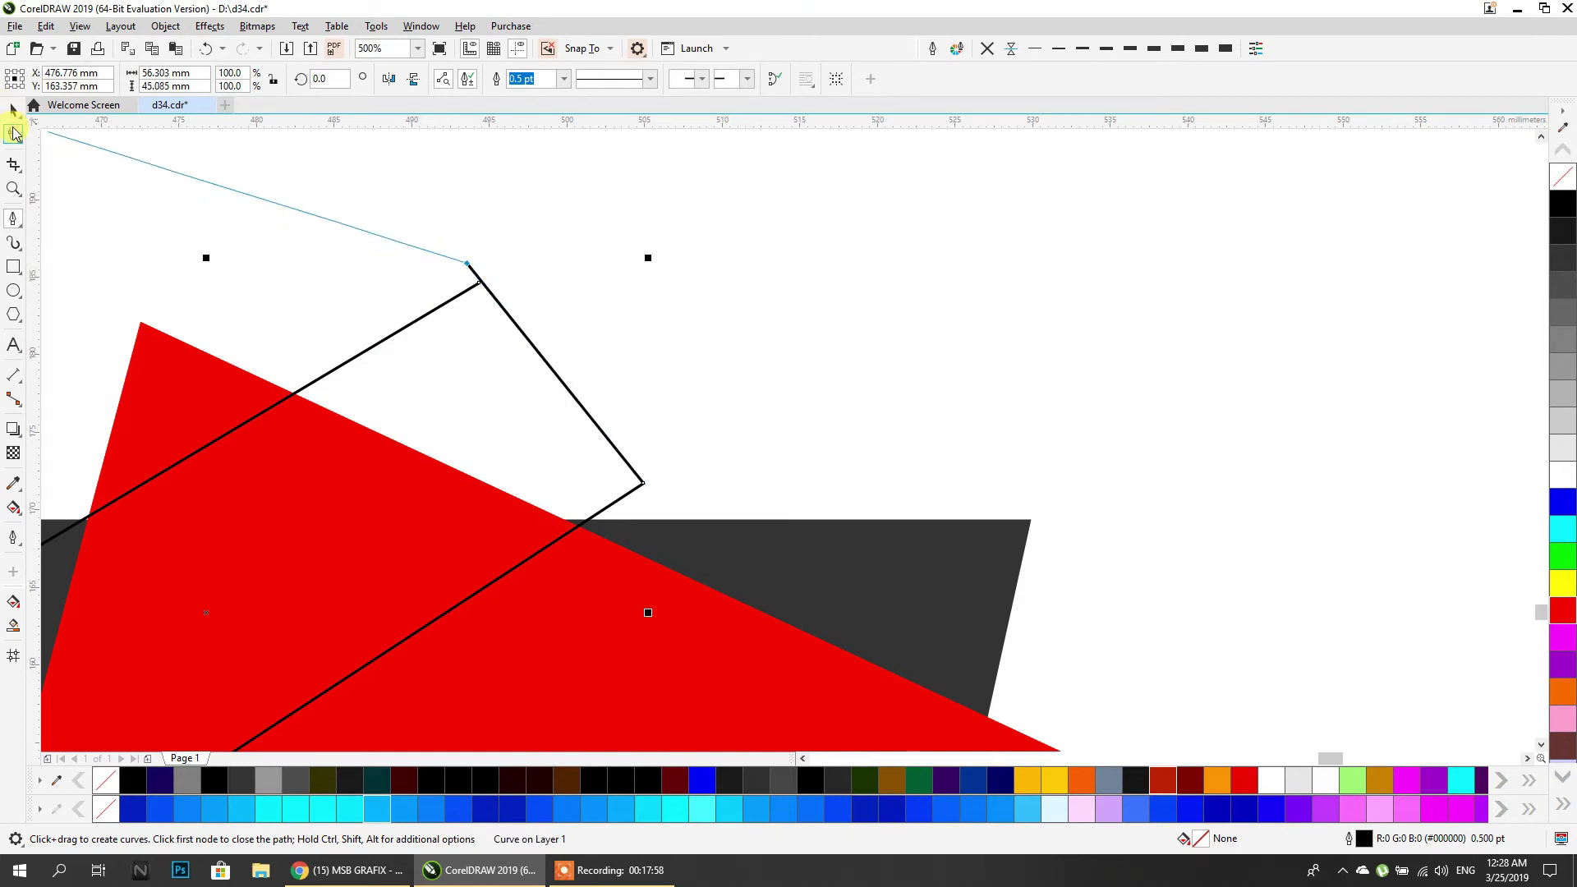
{"action": "left_click", "coordinate": [14, 133]}
{"action": "left_click_drag", "start_coordinate": [476, 286], "coordinate": [427, 313]}
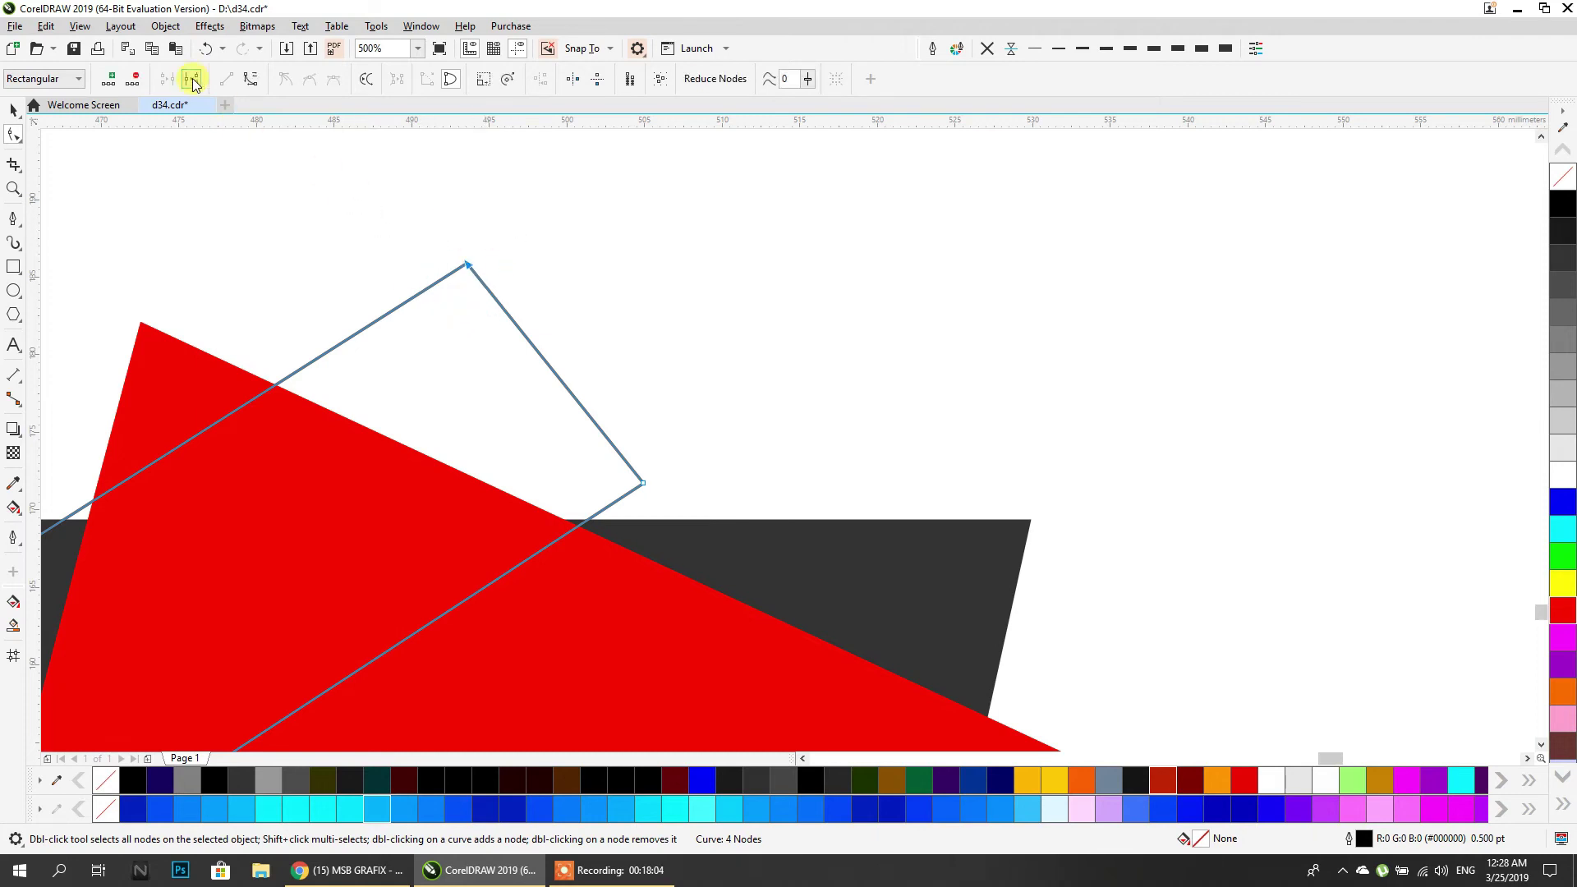
{"action": "scroll", "coordinate": [525, 286], "scroll_direction": "down", "scroll_amount": 4}
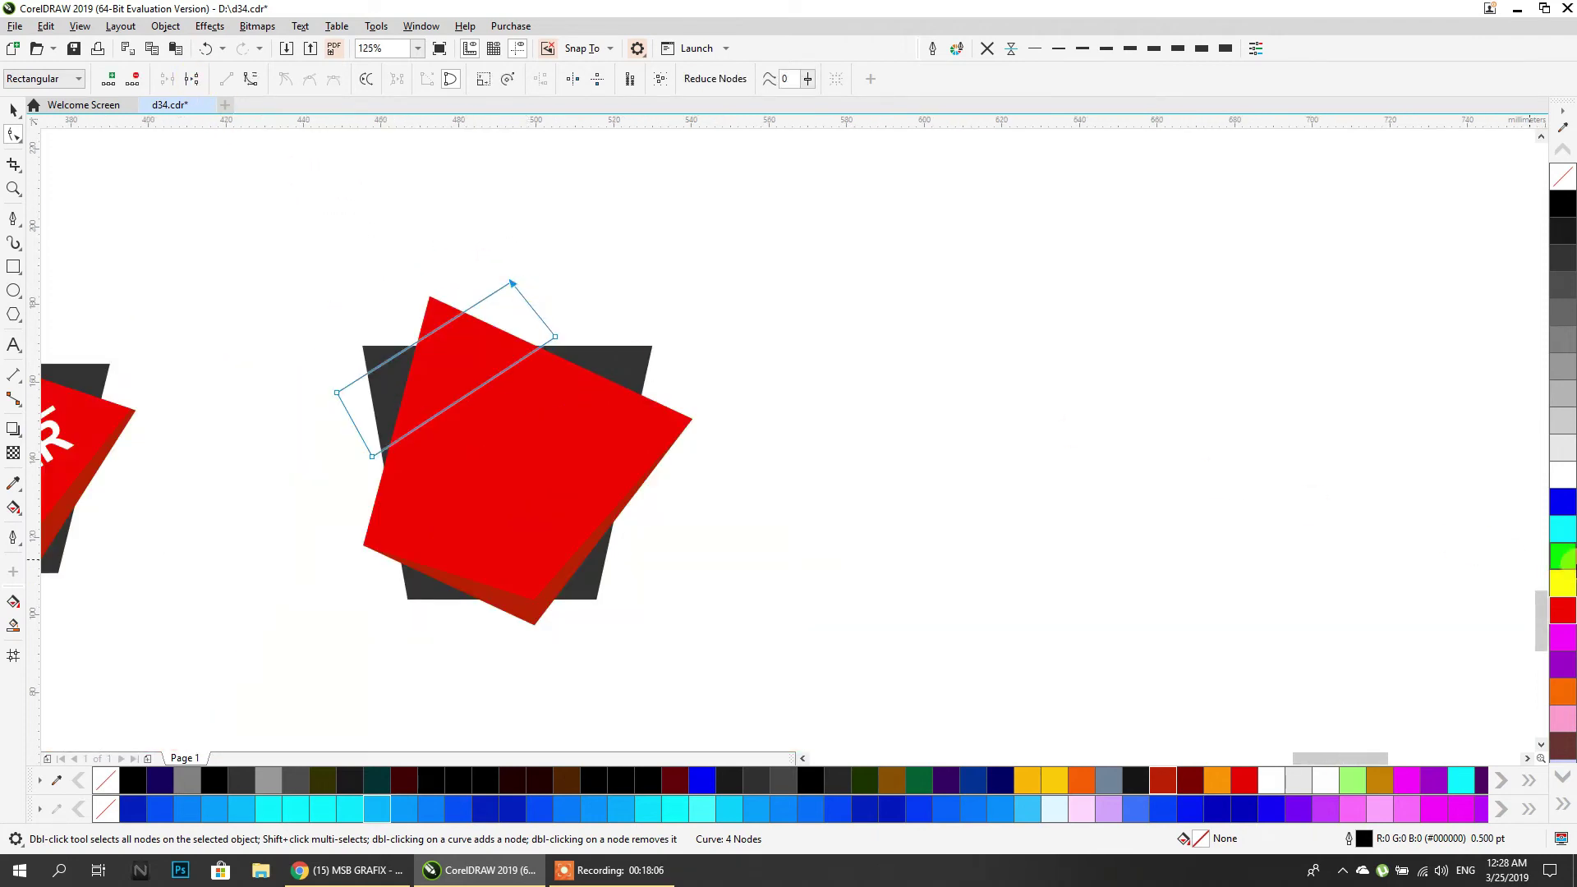
Fill the slanted band with yellow #FFFF00 and shift the two corner nodes at its upper-right end slightly outward.
{"action": "left_click", "coordinate": [1552, 584]}
{"action": "scroll", "coordinate": [546, 308], "scroll_direction": "up", "scroll_amount": 2}
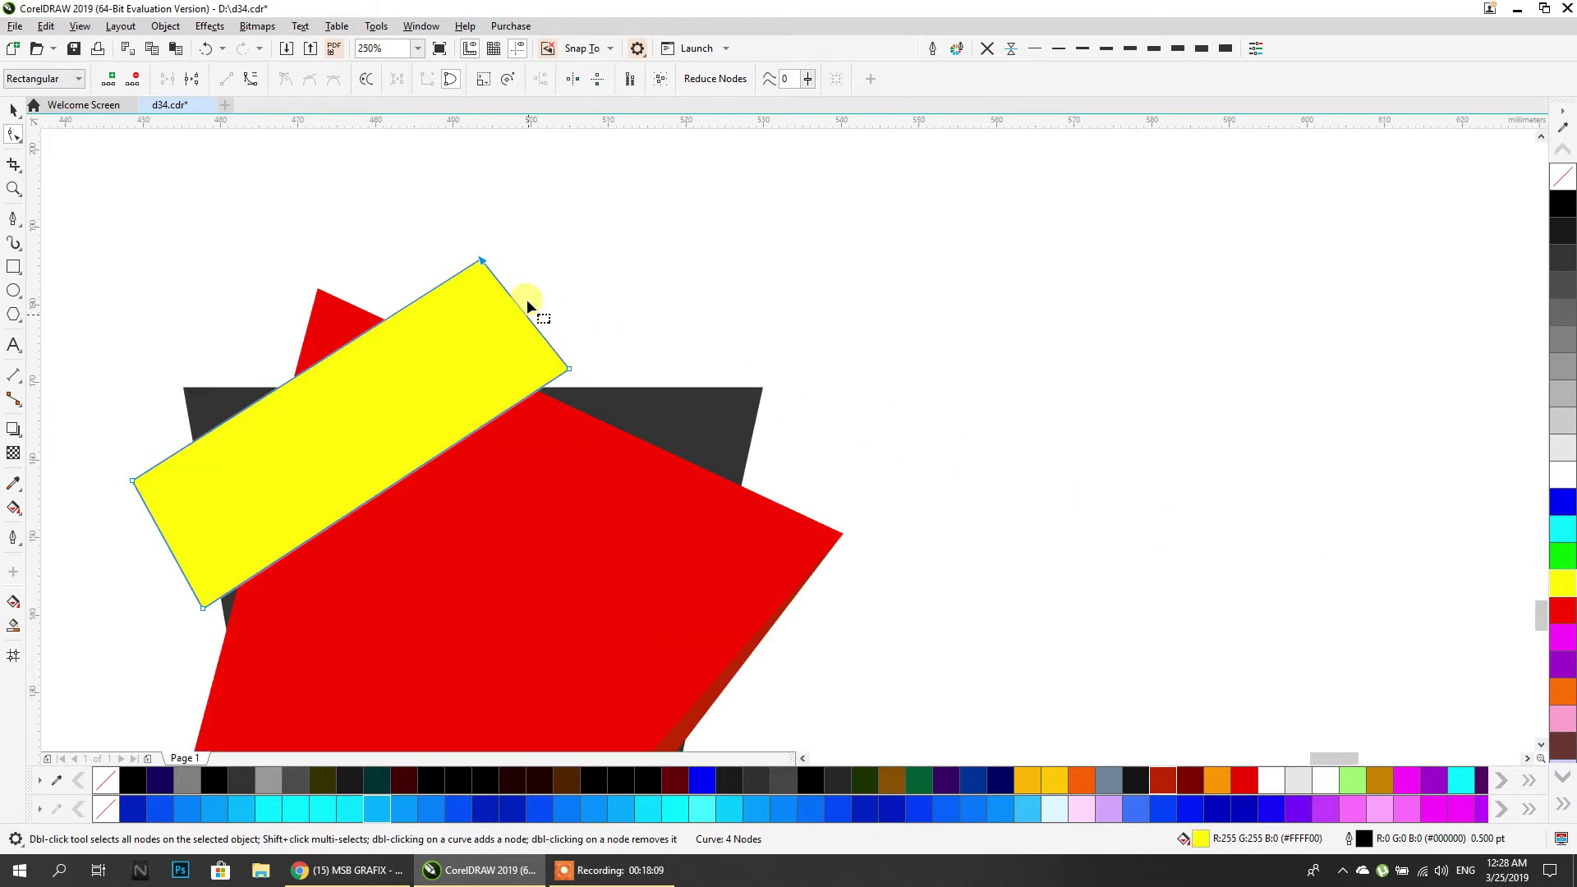
{"action": "scroll", "coordinate": [469, 269], "scroll_direction": "up", "scroll_amount": 2}
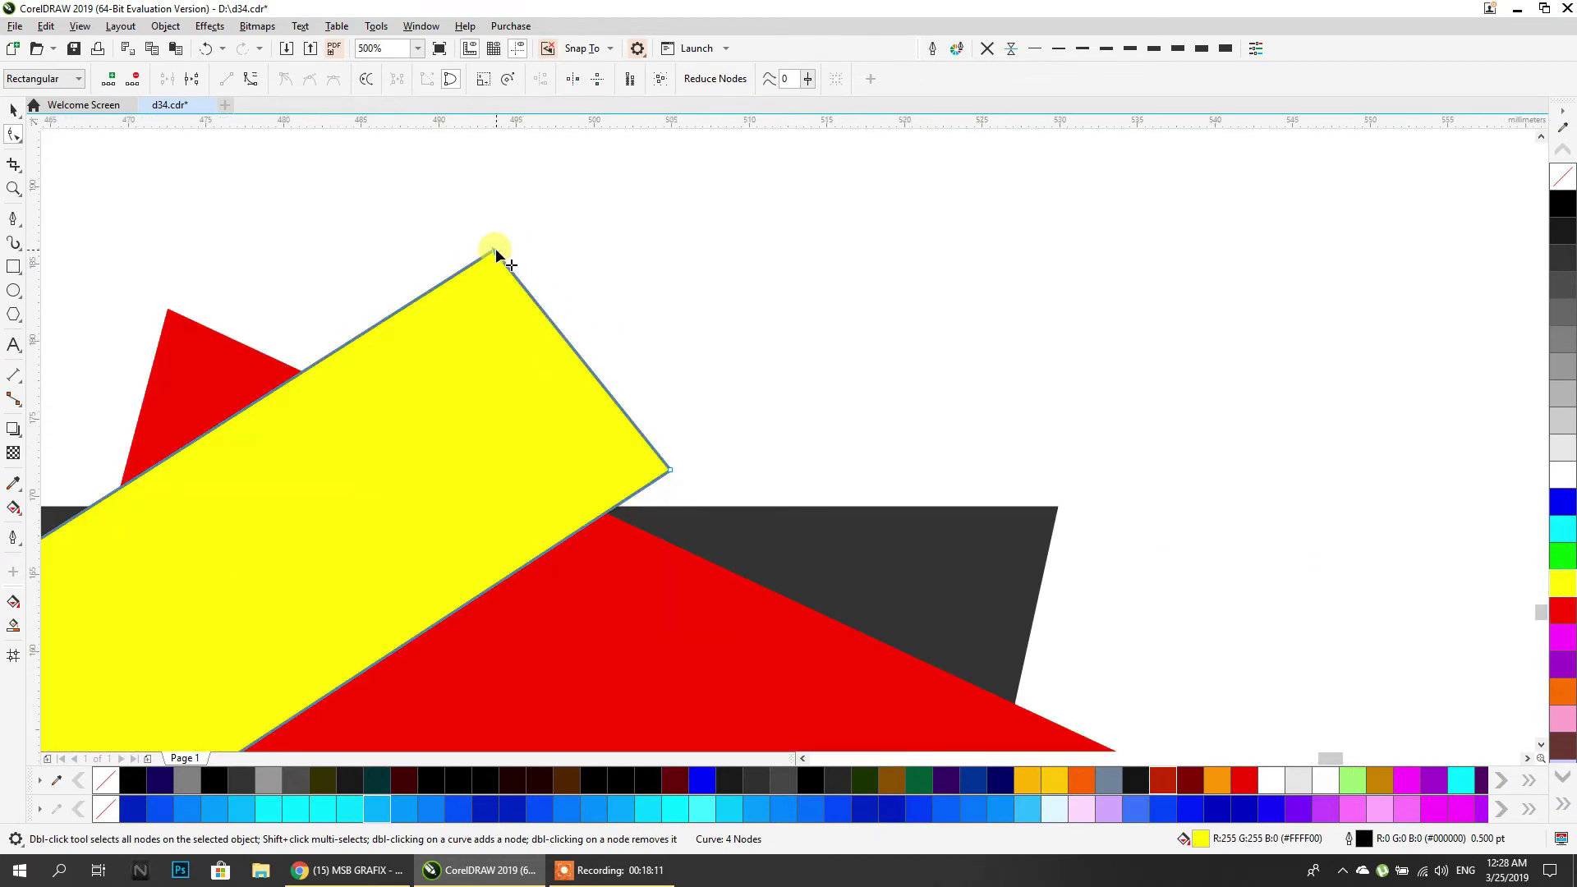
{"action": "left_click", "coordinate": [491, 250]}
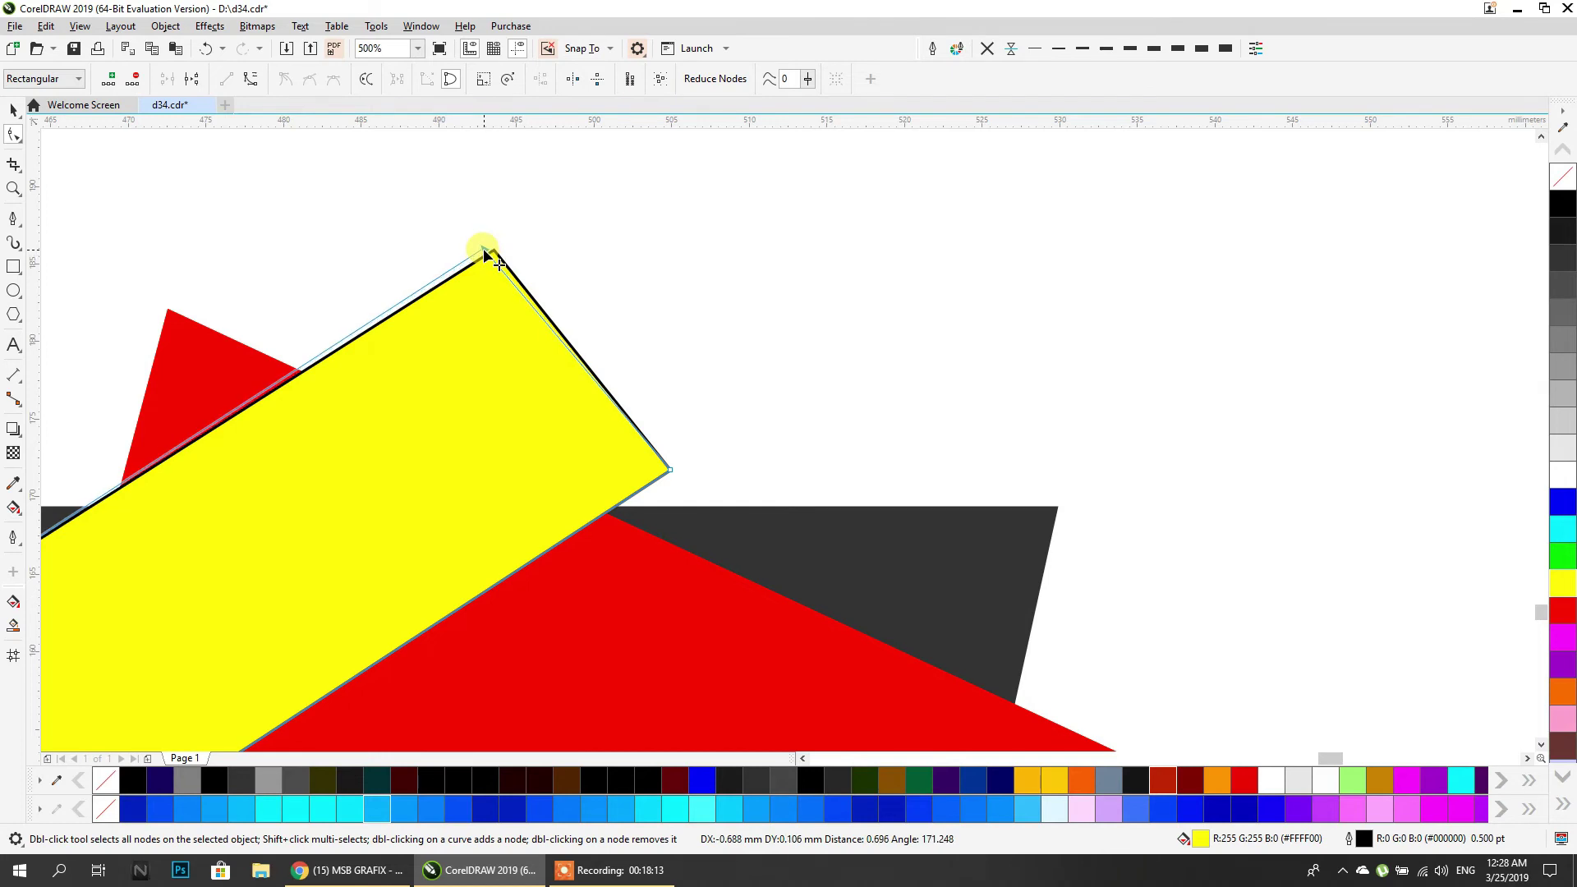
{"action": "scroll", "coordinate": [514, 243], "scroll_direction": "down", "scroll_amount": 2}
{"action": "scroll", "coordinate": [608, 365], "scroll_direction": "up", "scroll_amount": 2}
{"action": "left_click_drag", "start_coordinate": [559, 358], "coordinate": [552, 358]}
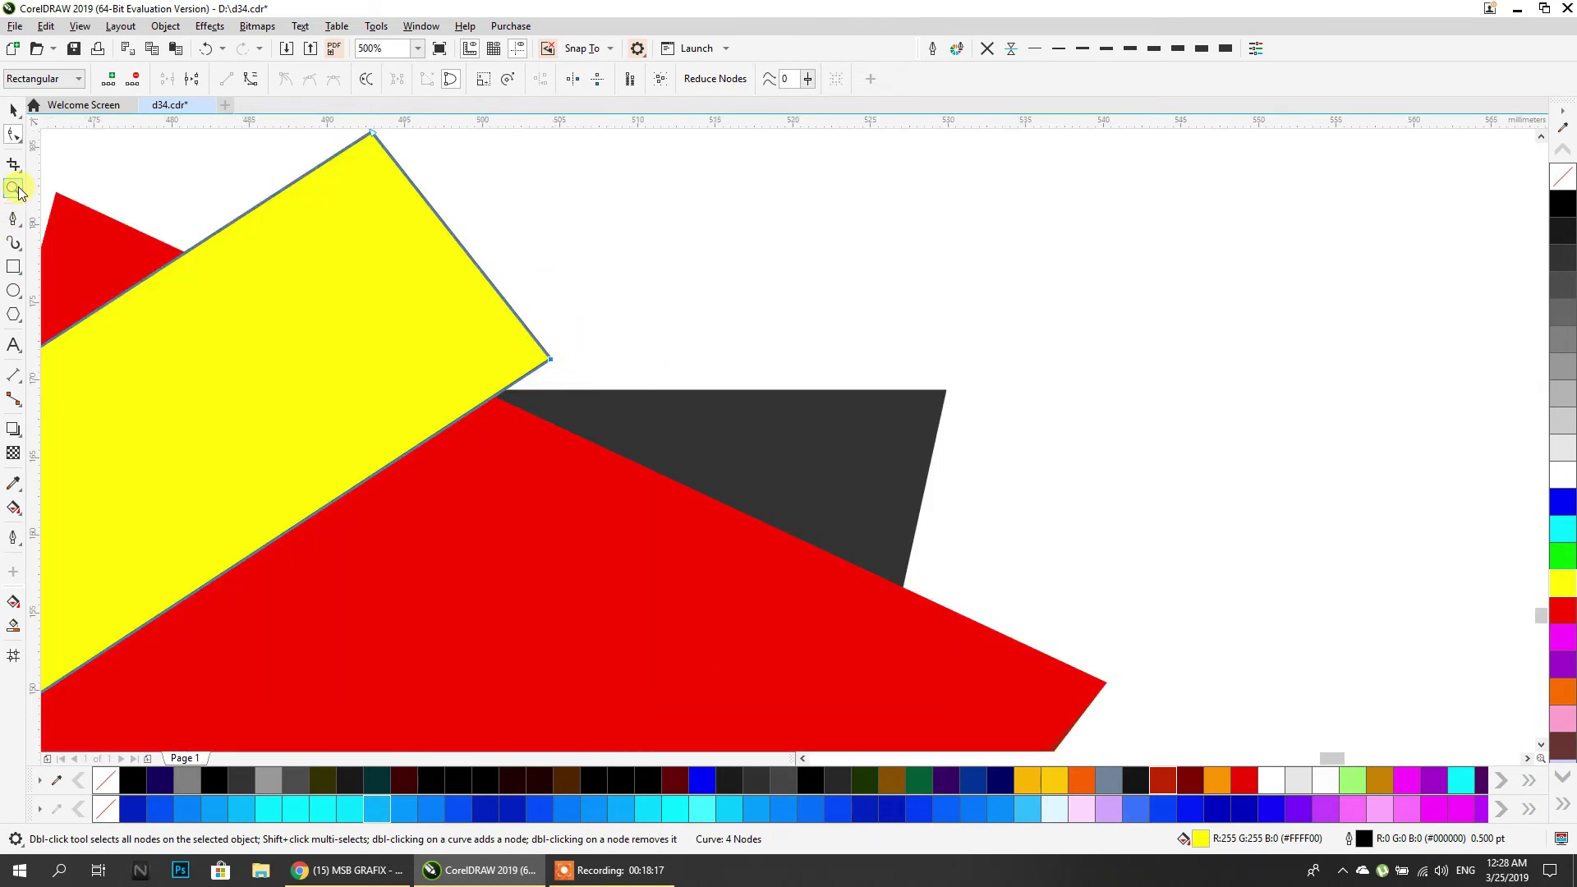
Draw a small triangular fold, about 5 mm across, from the band's right corner to the red shape's upper edge.
{"action": "left_click", "coordinate": [12, 220]}
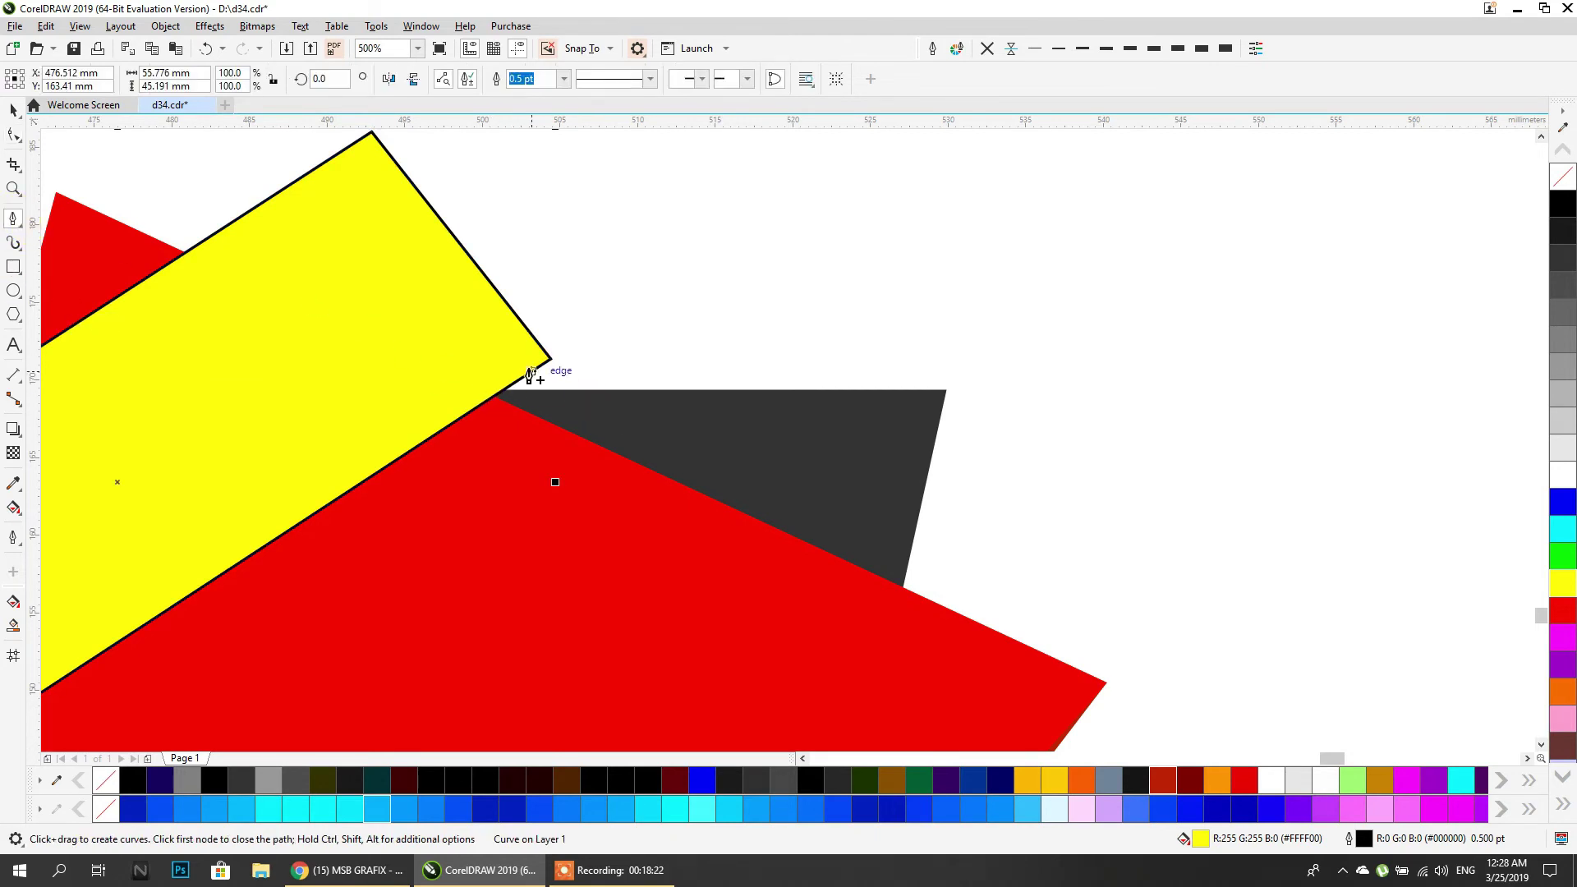
{"action": "left_click", "coordinate": [574, 433]}
{"action": "left_click", "coordinate": [552, 361]}
{"action": "left_click", "coordinate": [491, 396]}
{"action": "scroll", "coordinate": [575, 433], "scroll_direction": "up", "scroll_amount": 3}
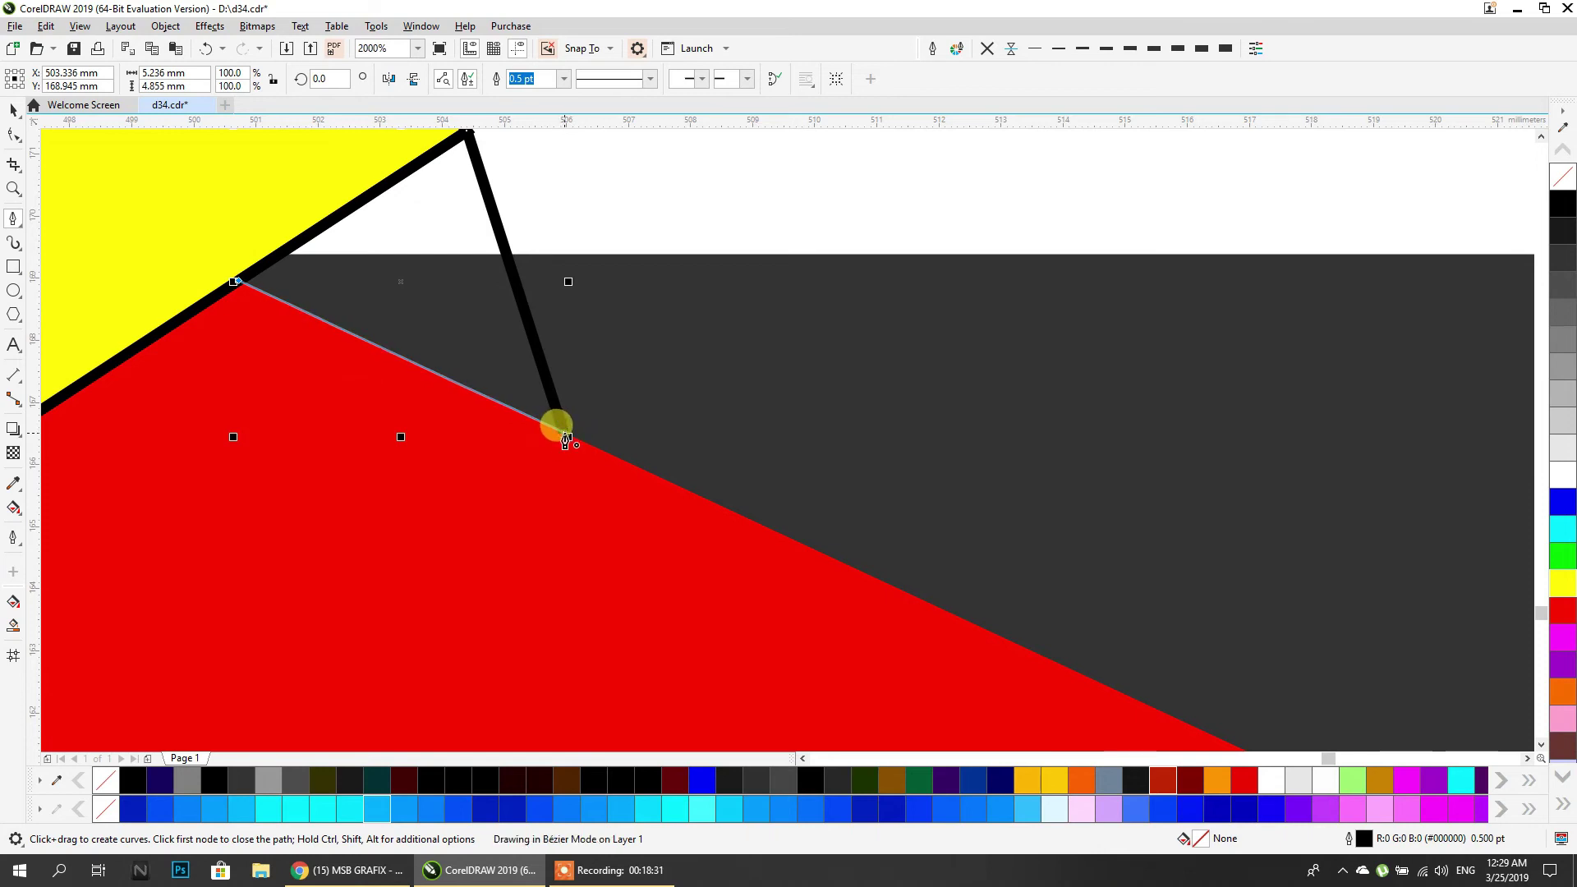
{"action": "left_click", "coordinate": [564, 434]}
{"action": "scroll", "coordinate": [591, 394], "scroll_direction": "down", "scroll_amount": 3}
{"action": "scroll", "coordinate": [471, 495], "scroll_direction": "up", "scroll_amount": 1}
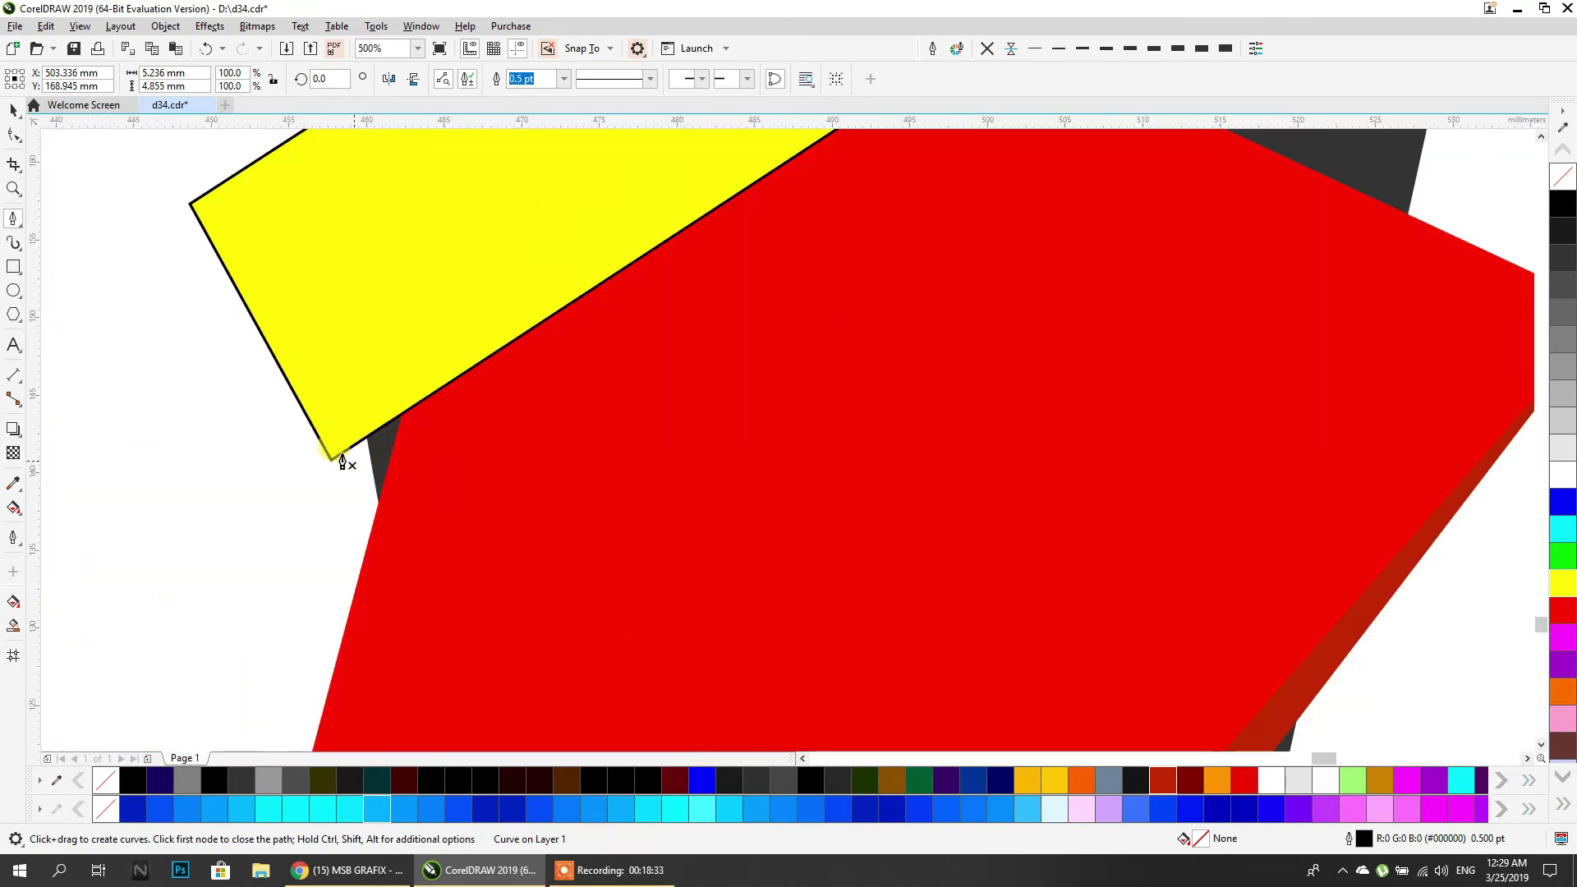
Extend the yellow band outward by moving the two corner nodes at its lower-left end together along the band's direction.
{"action": "left_click", "coordinate": [13, 135]}
{"action": "left_click", "coordinate": [191, 202]}
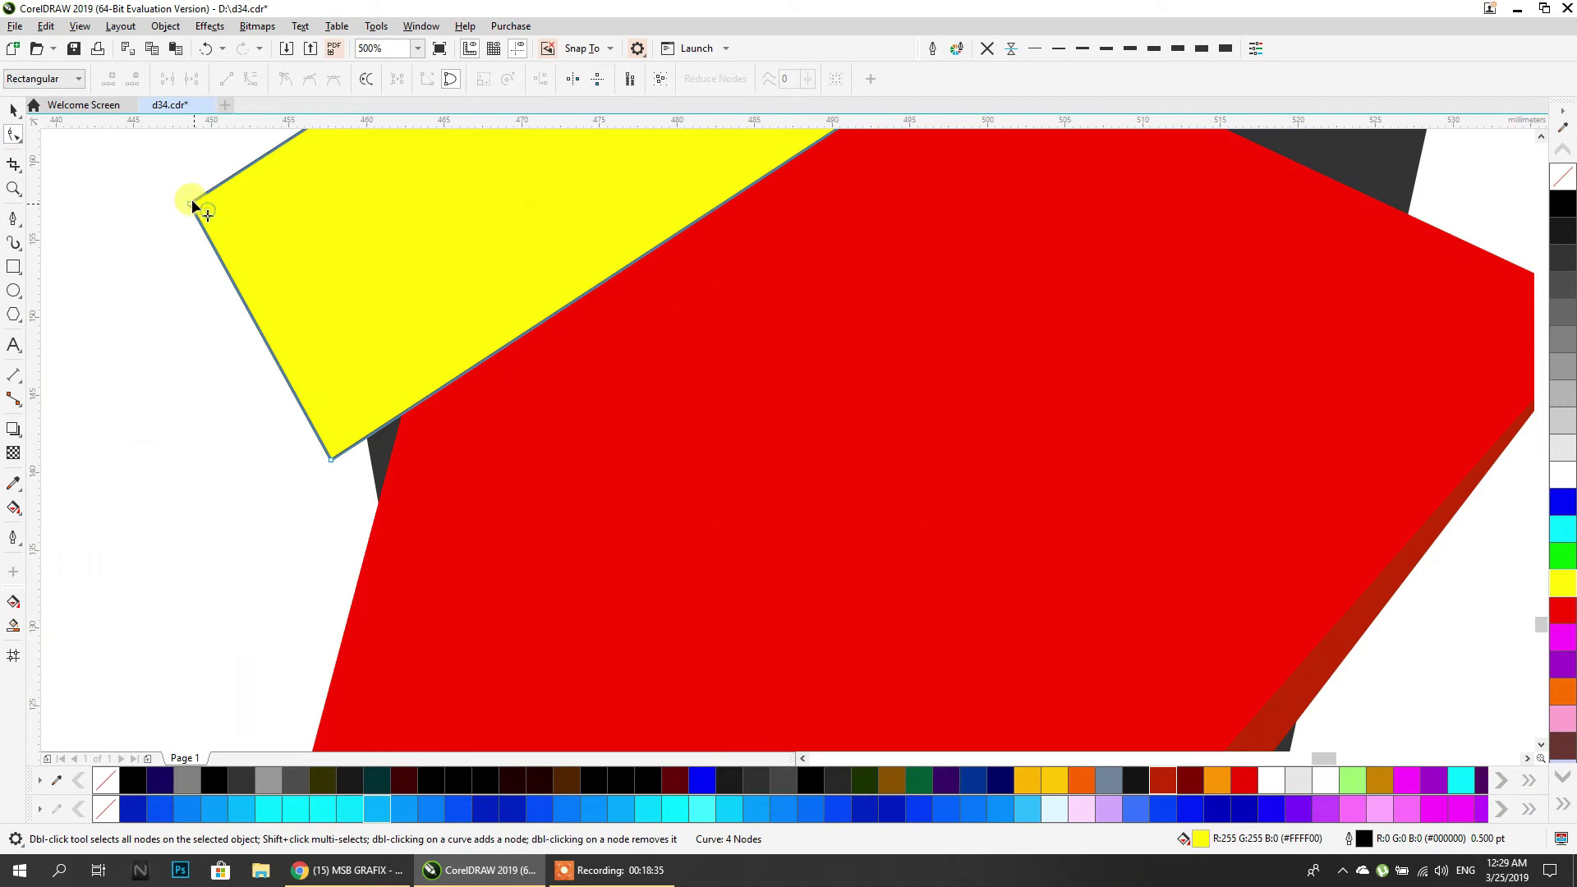
{"action": "left_click_drag", "start_coordinate": [274, 349], "coordinate": [279, 360]}
{"action": "left_click_drag", "start_coordinate": [314, 464], "coordinate": [285, 486]}
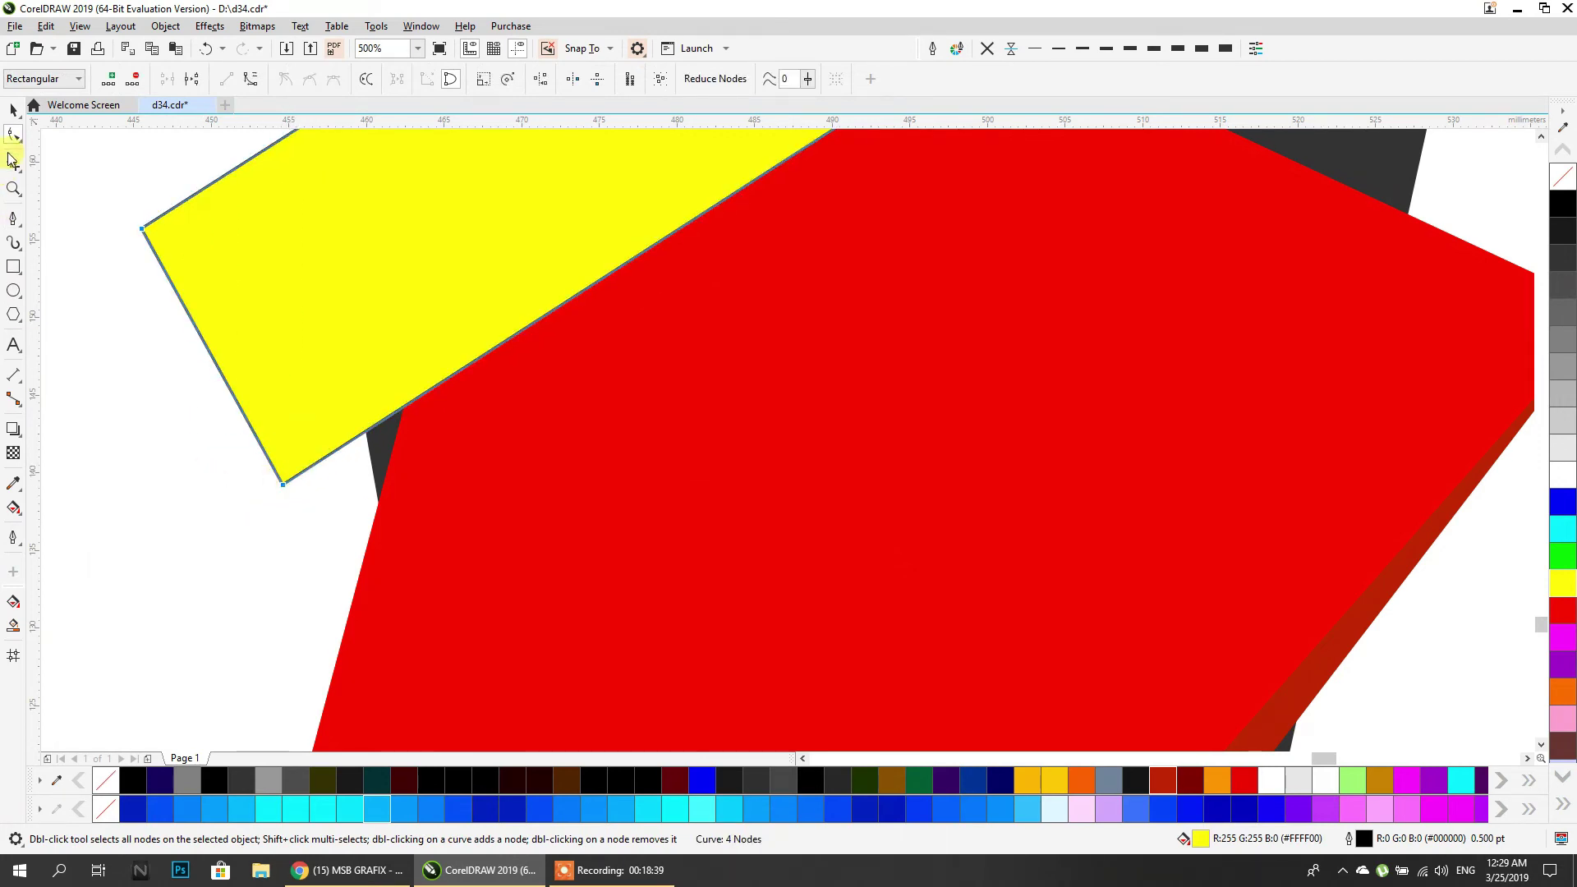
{"action": "left_click", "coordinate": [14, 219]}
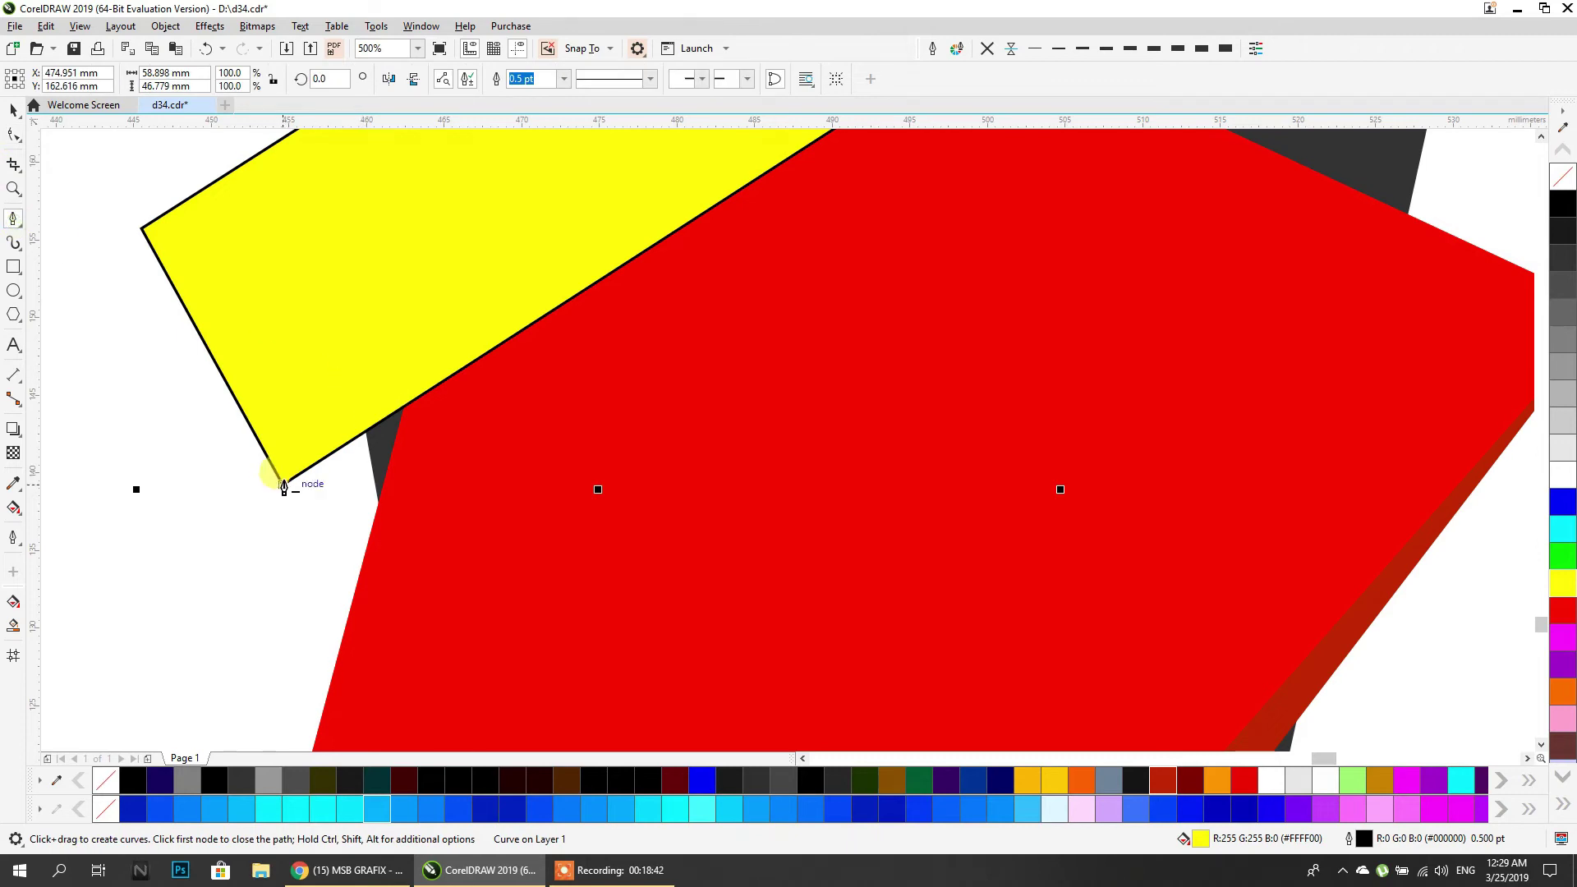
{"action": "left_click", "coordinate": [403, 406]}
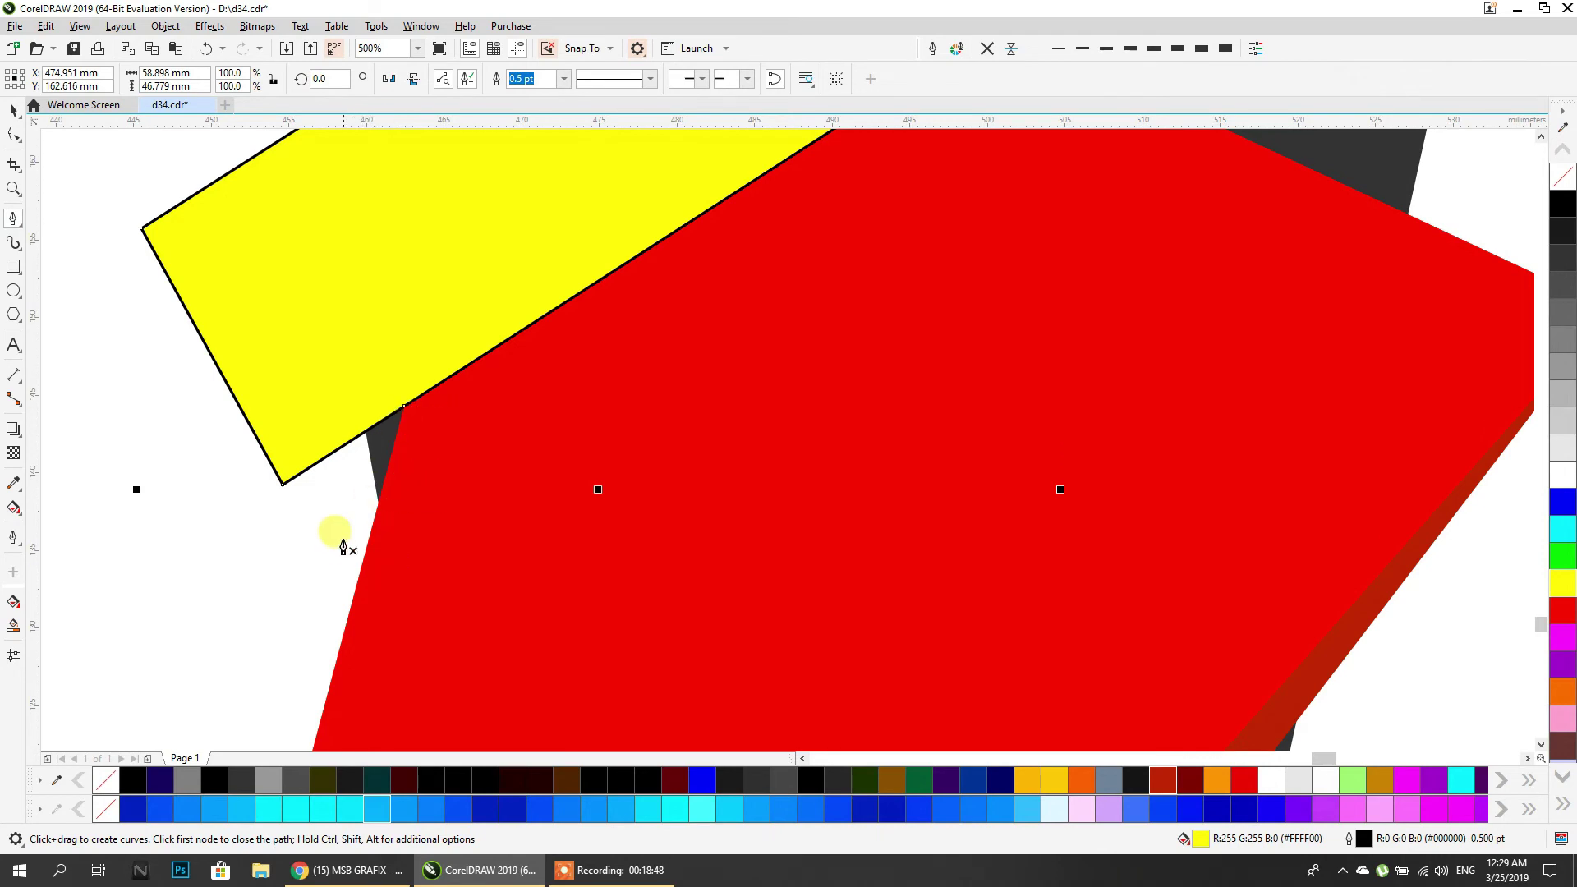
{"action": "key", "text": "ctrl+z"}
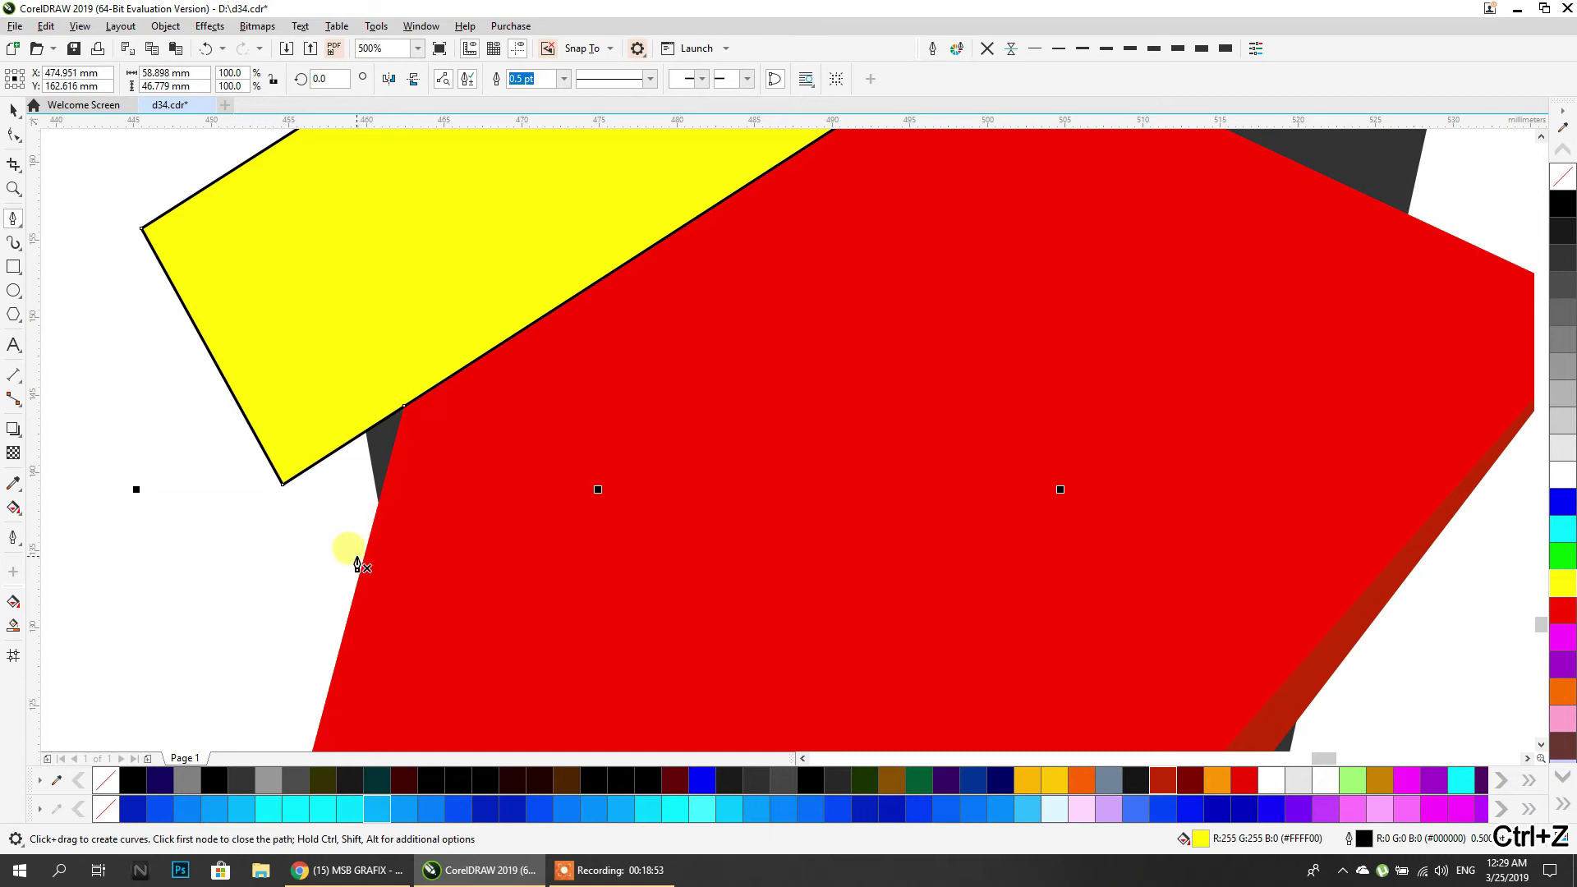
{"action": "key", "text": "ctrl+z"}
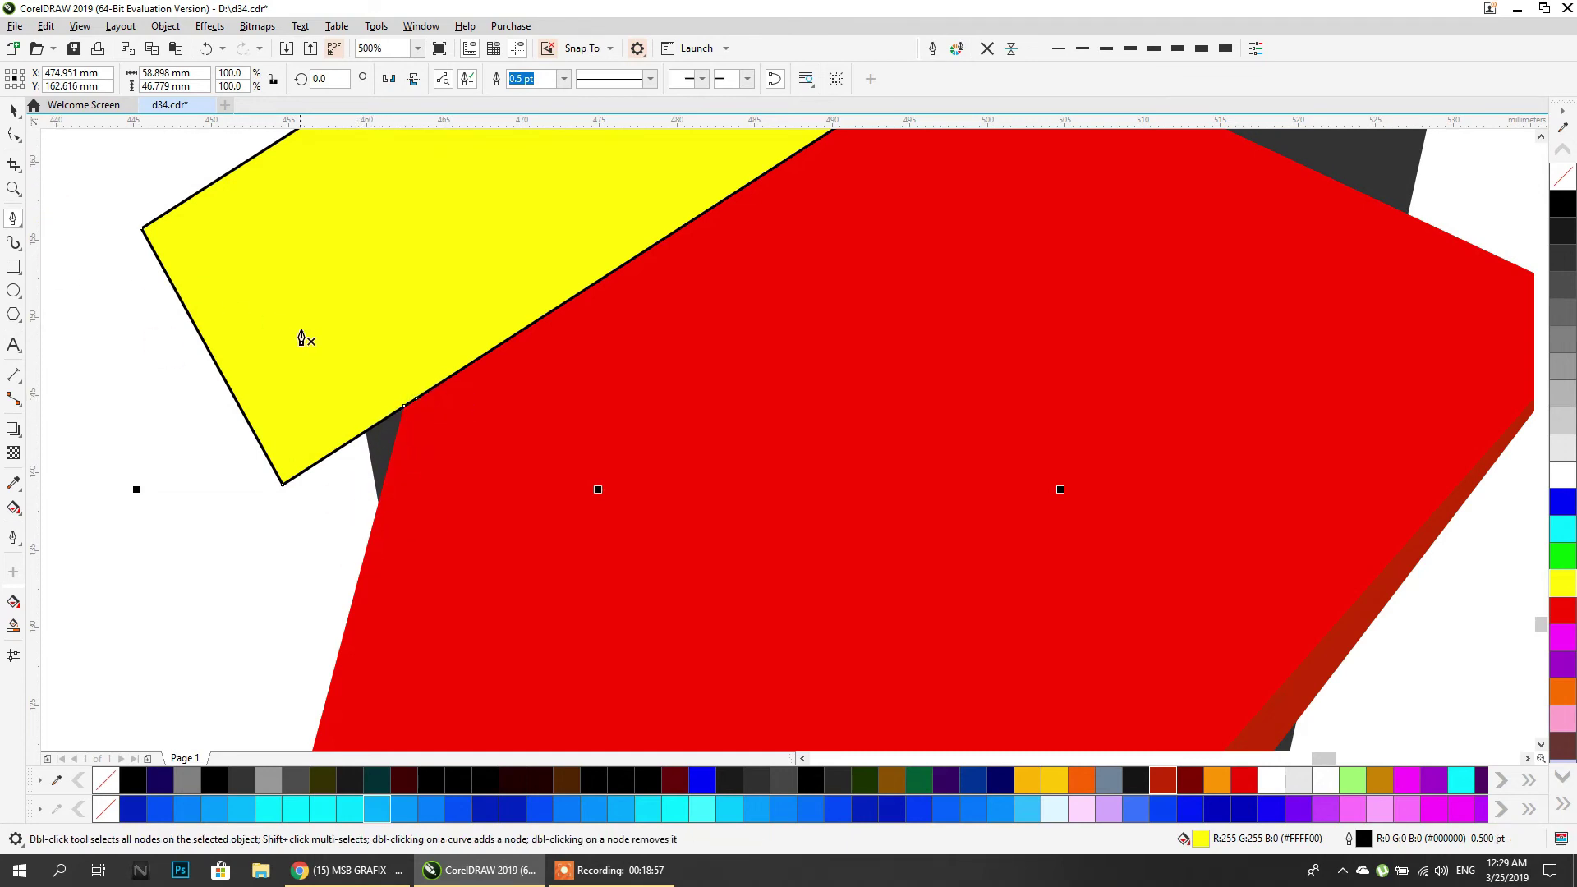
{"action": "key", "text": "ctrl+z"}
{"action": "left_click", "coordinate": [149, 439]}
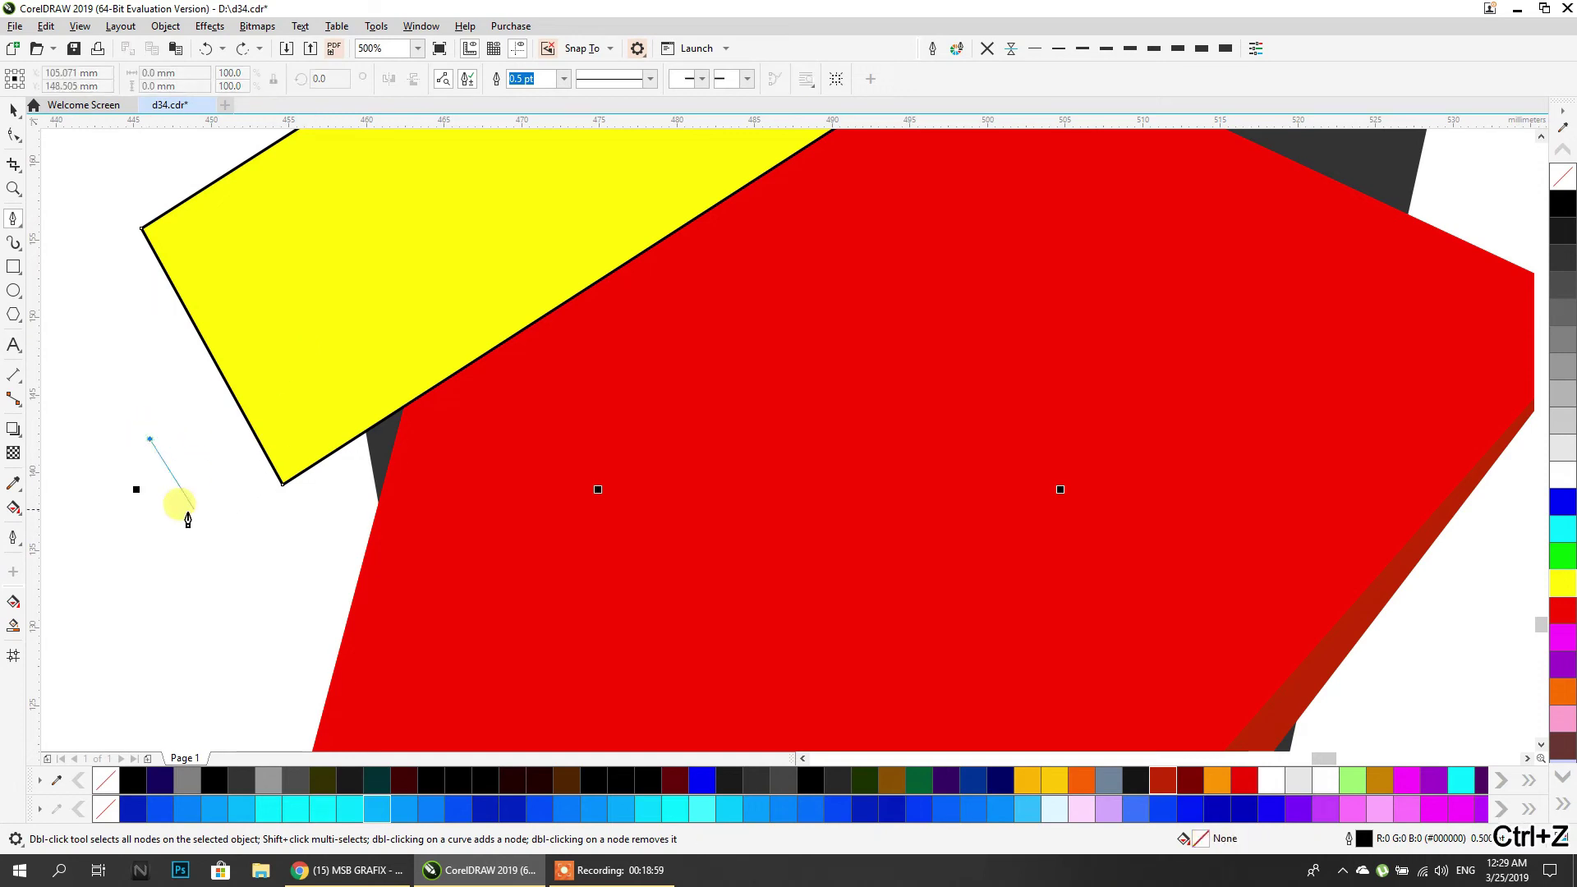
{"action": "key", "text": "ctrl+z"}
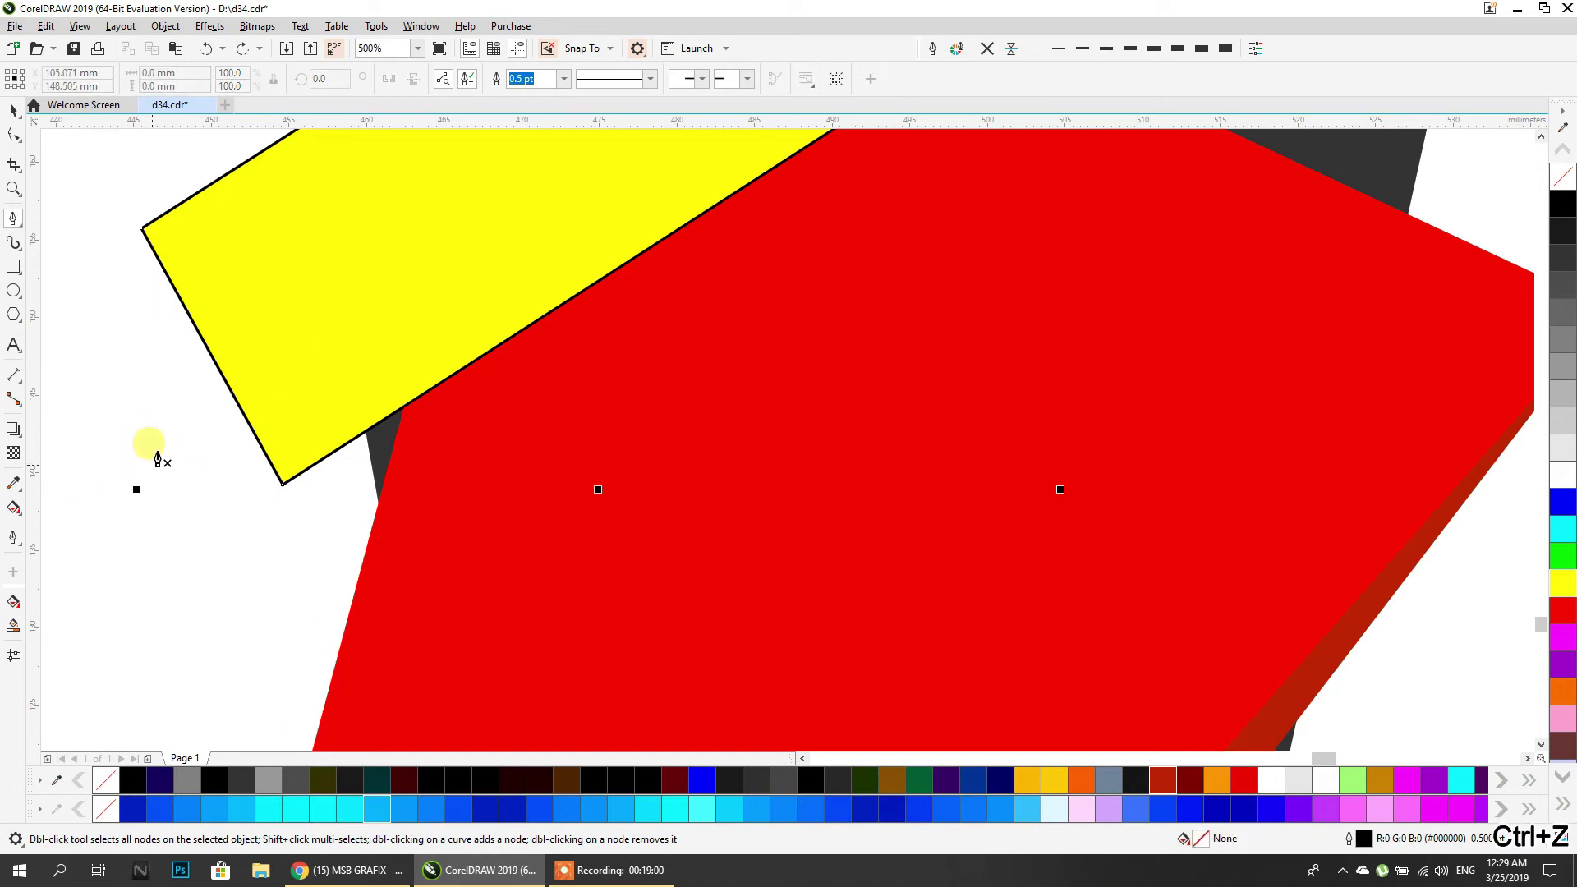
{"action": "left_click", "coordinate": [12, 110]}
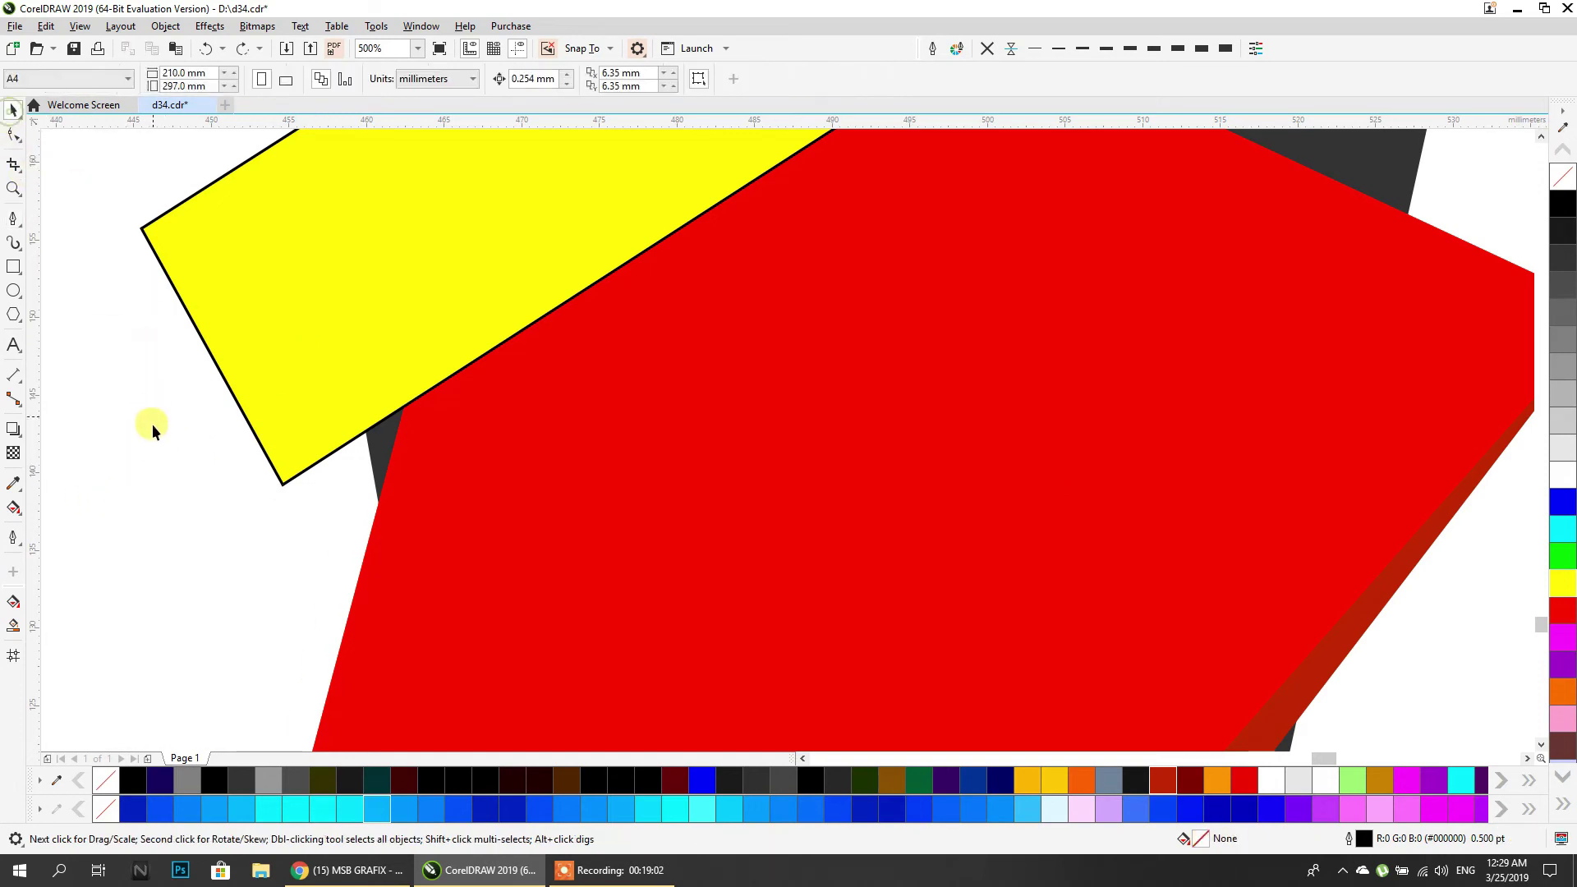
{"action": "left_click", "coordinate": [15, 222]}
{"action": "left_click", "coordinate": [404, 405]}
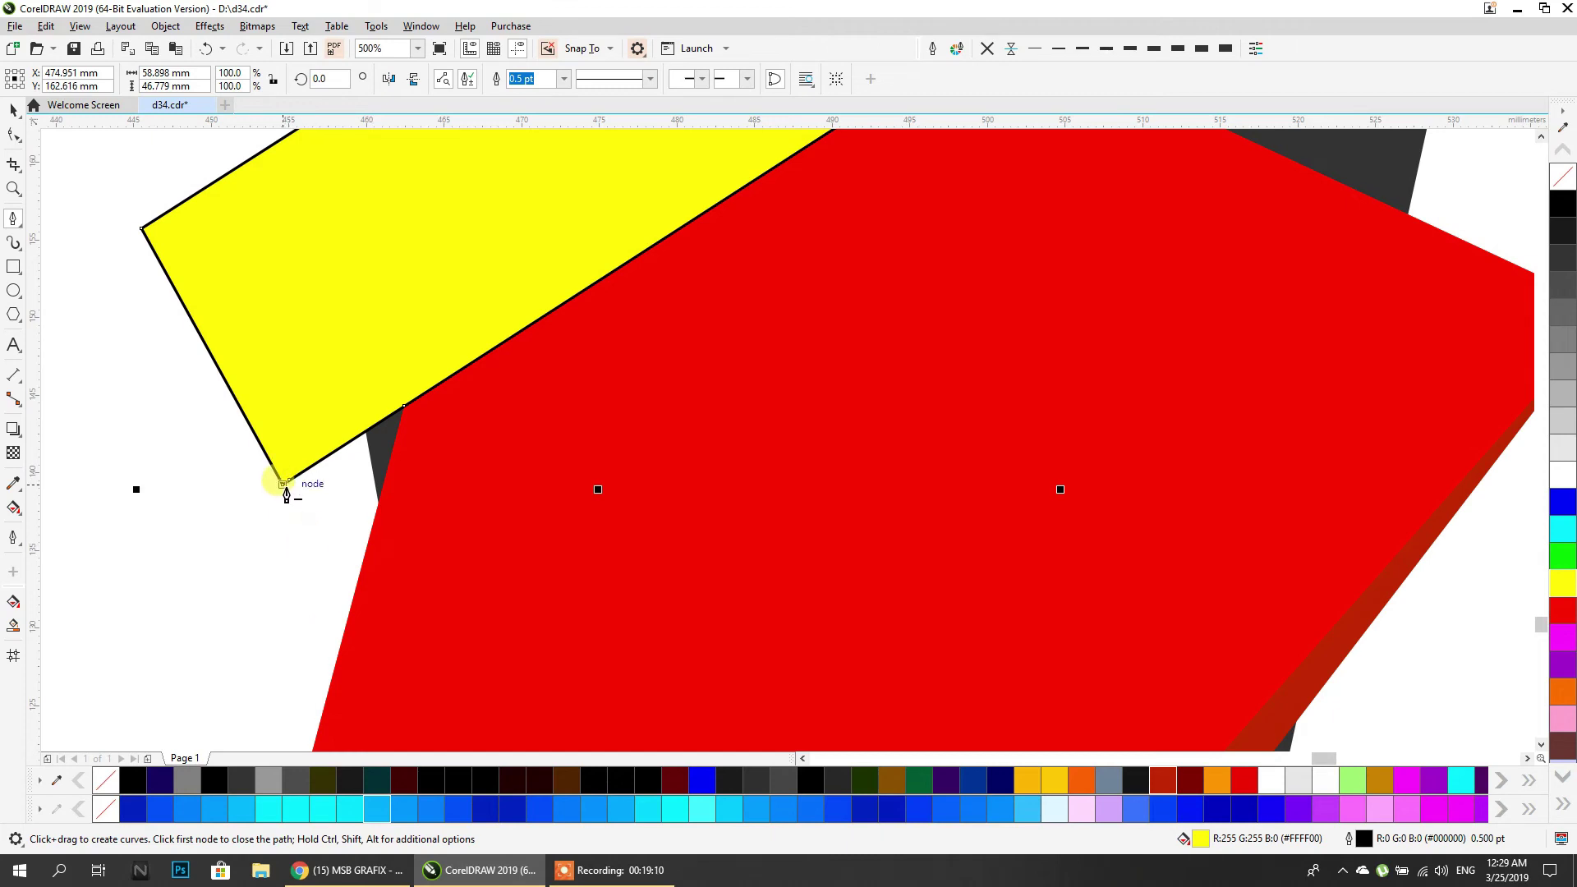
{"action": "key", "text": "ctrl+z"}
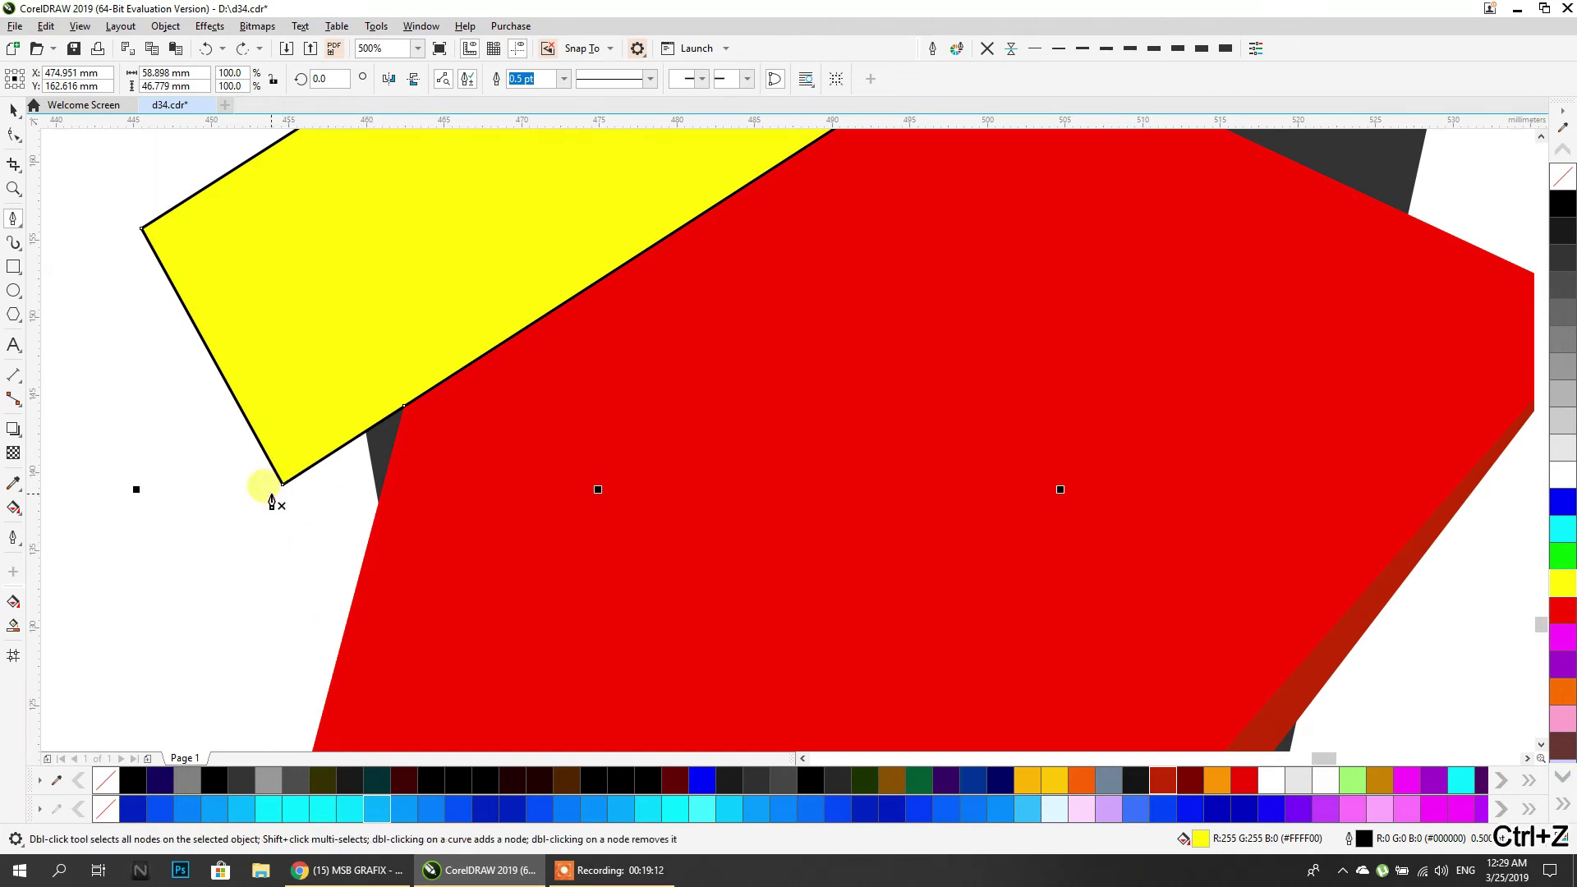
Draw a triangular fold about 8 by 13 mm between the band's lower-left corner and the red shape's left edge.
{"action": "left_click", "coordinate": [274, 493]}
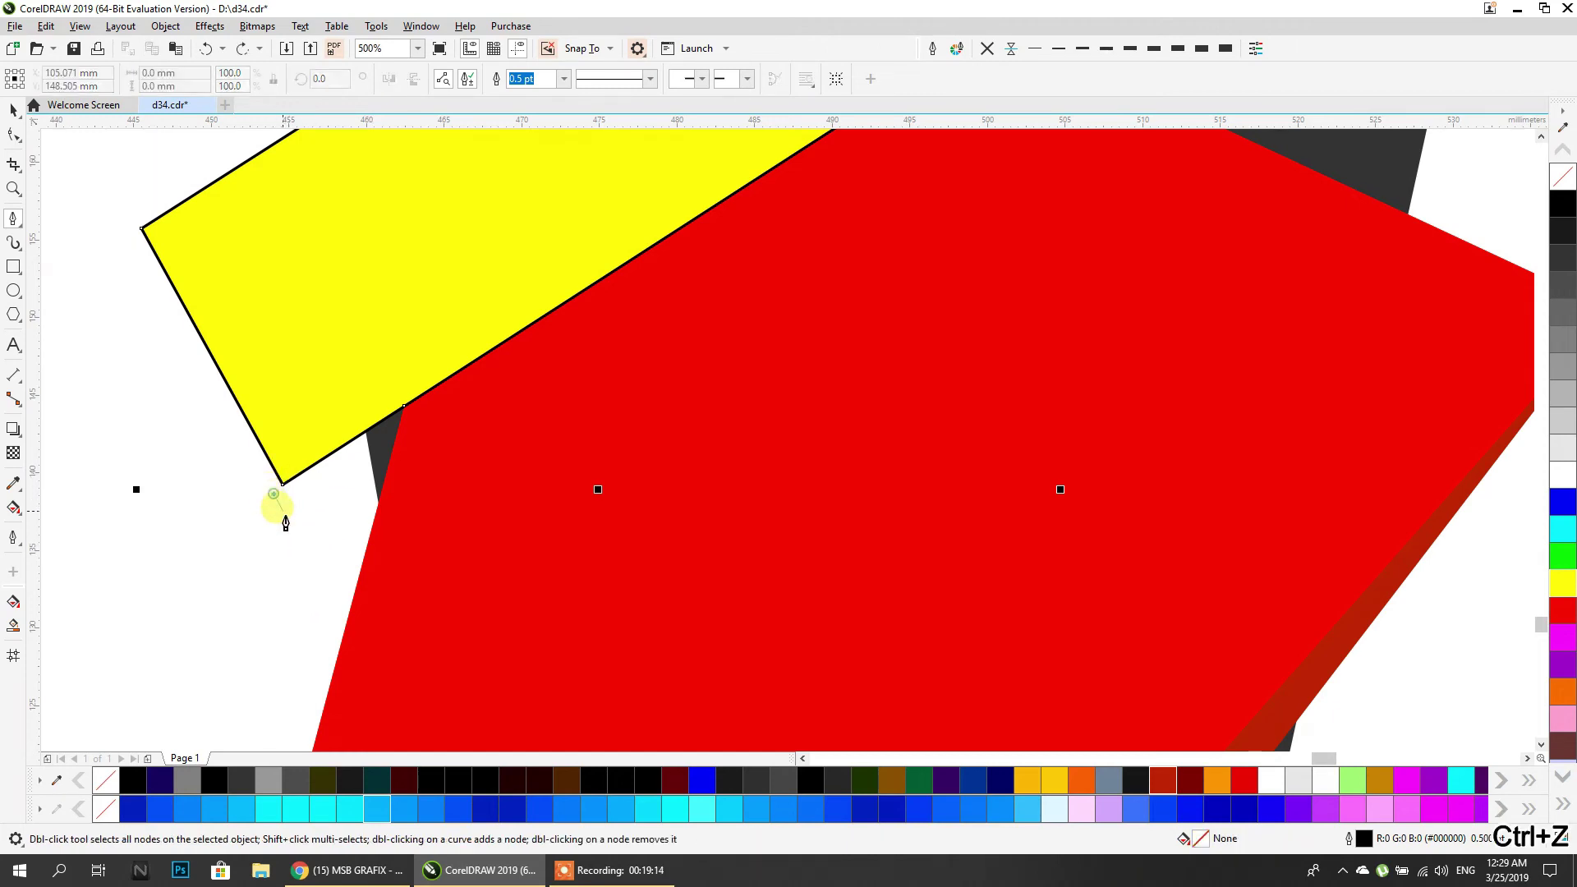
{"action": "left_click", "coordinate": [353, 604]}
{"action": "left_click", "coordinate": [408, 402]}
{"action": "left_click", "coordinate": [274, 494]}
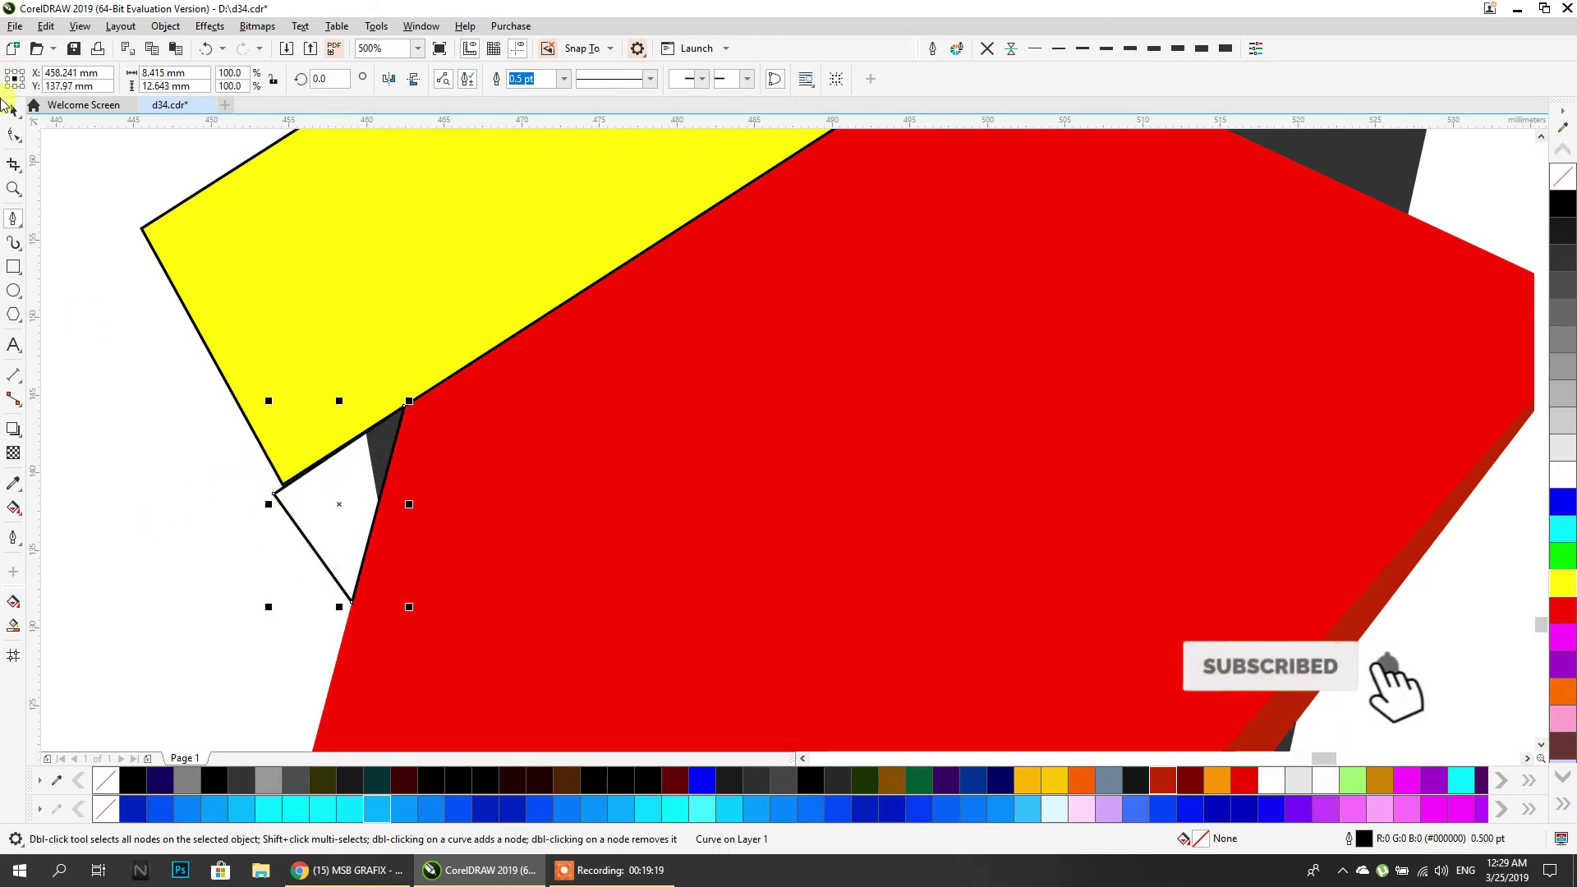
Snap the left fold triangle's outer node onto the lower-left corner of the yellow band.
{"action": "key", "text": "F10"}
{"action": "scroll", "coordinate": [283, 493], "scroll_direction": "up", "scroll_amount": 4}
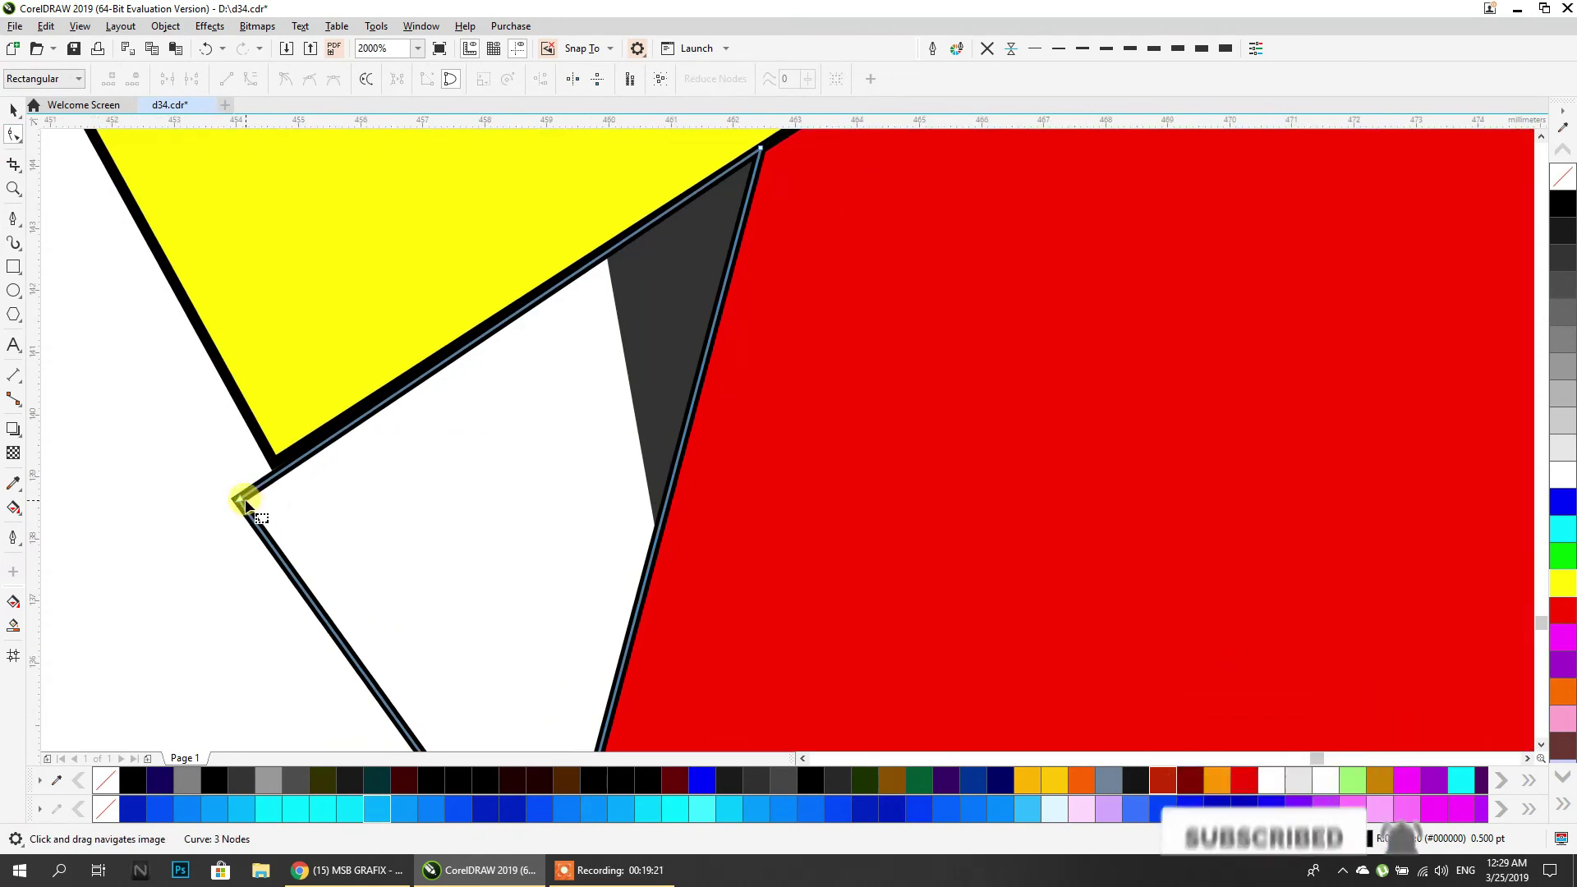
{"action": "left_click_drag", "start_coordinate": [269, 489], "coordinate": [282, 470]}
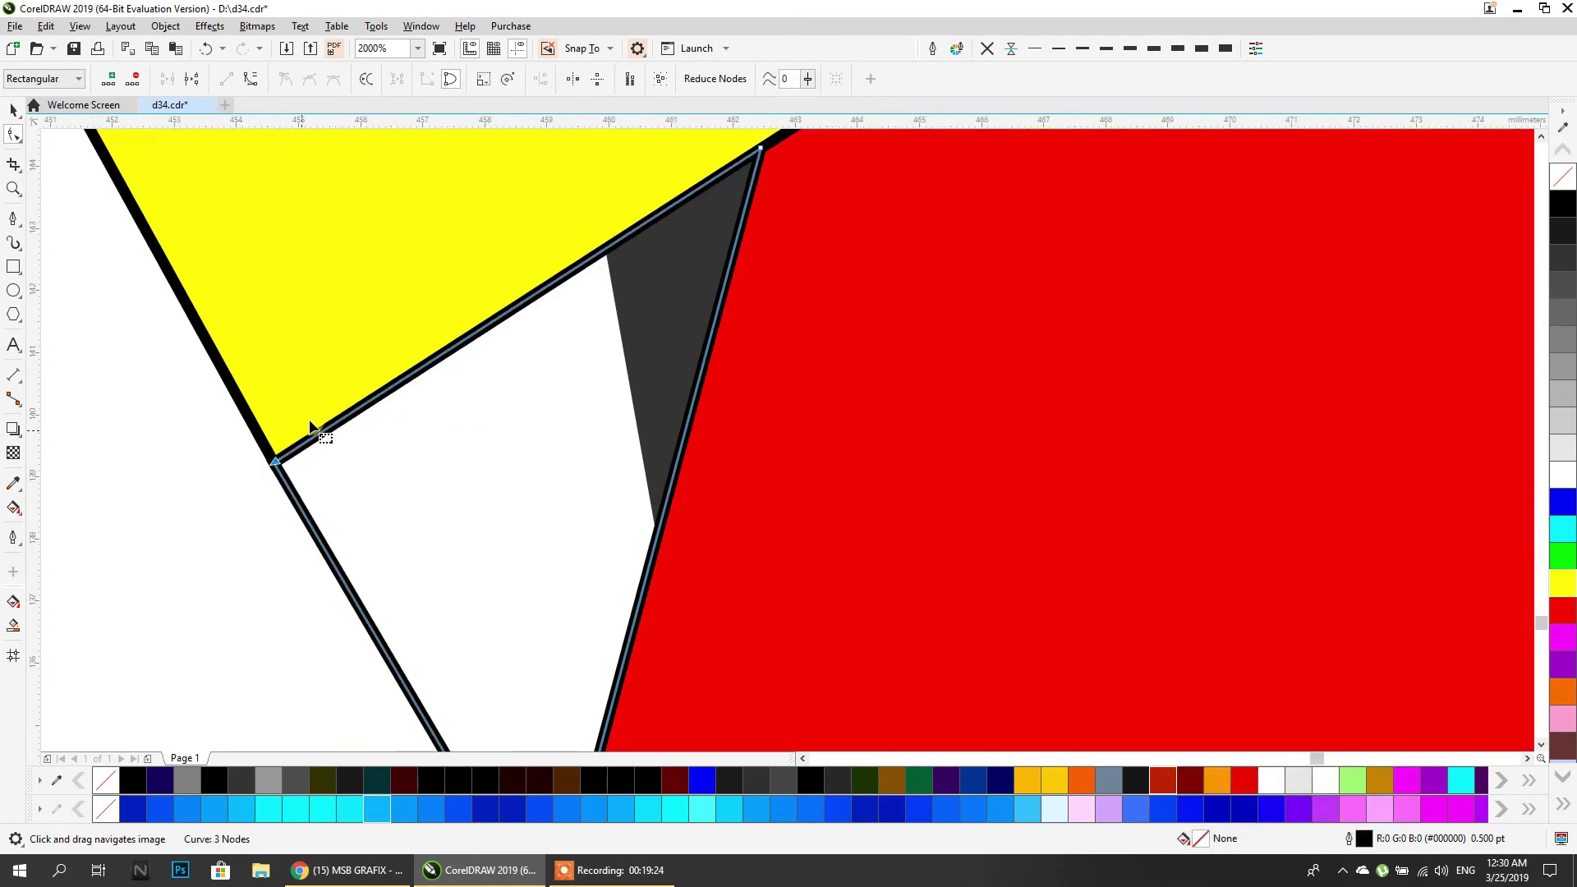
{"action": "scroll", "coordinate": [339, 402], "scroll_direction": "down", "scroll_amount": 2}
{"action": "scroll", "coordinate": [413, 367], "scroll_direction": "down", "scroll_amount": 6}
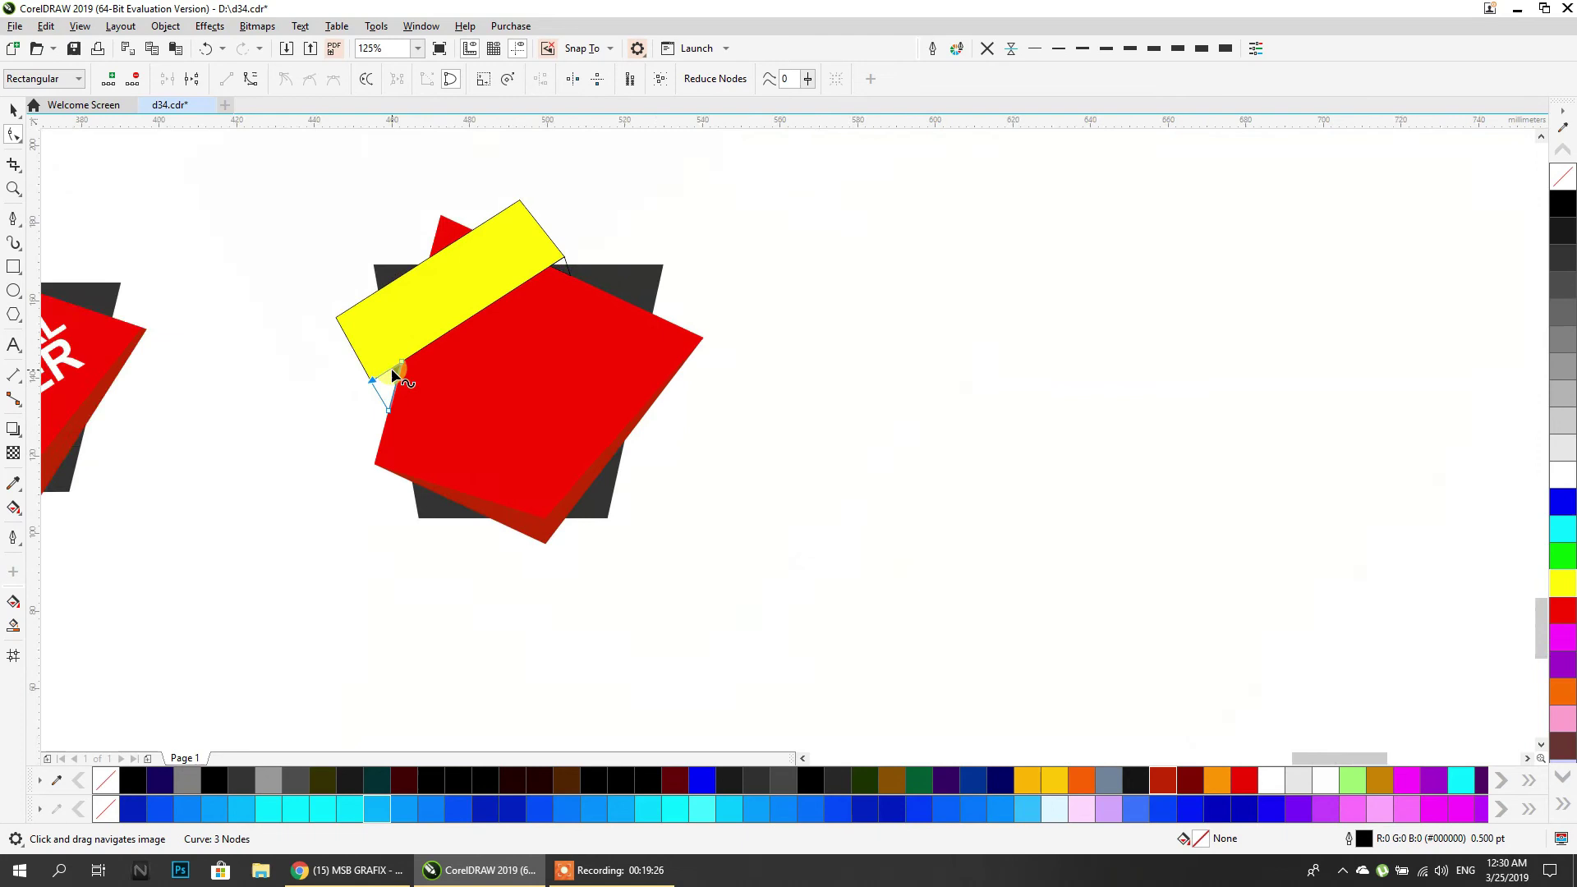
{"action": "scroll", "coordinate": [371, 387], "scroll_direction": "up", "scroll_amount": 2}
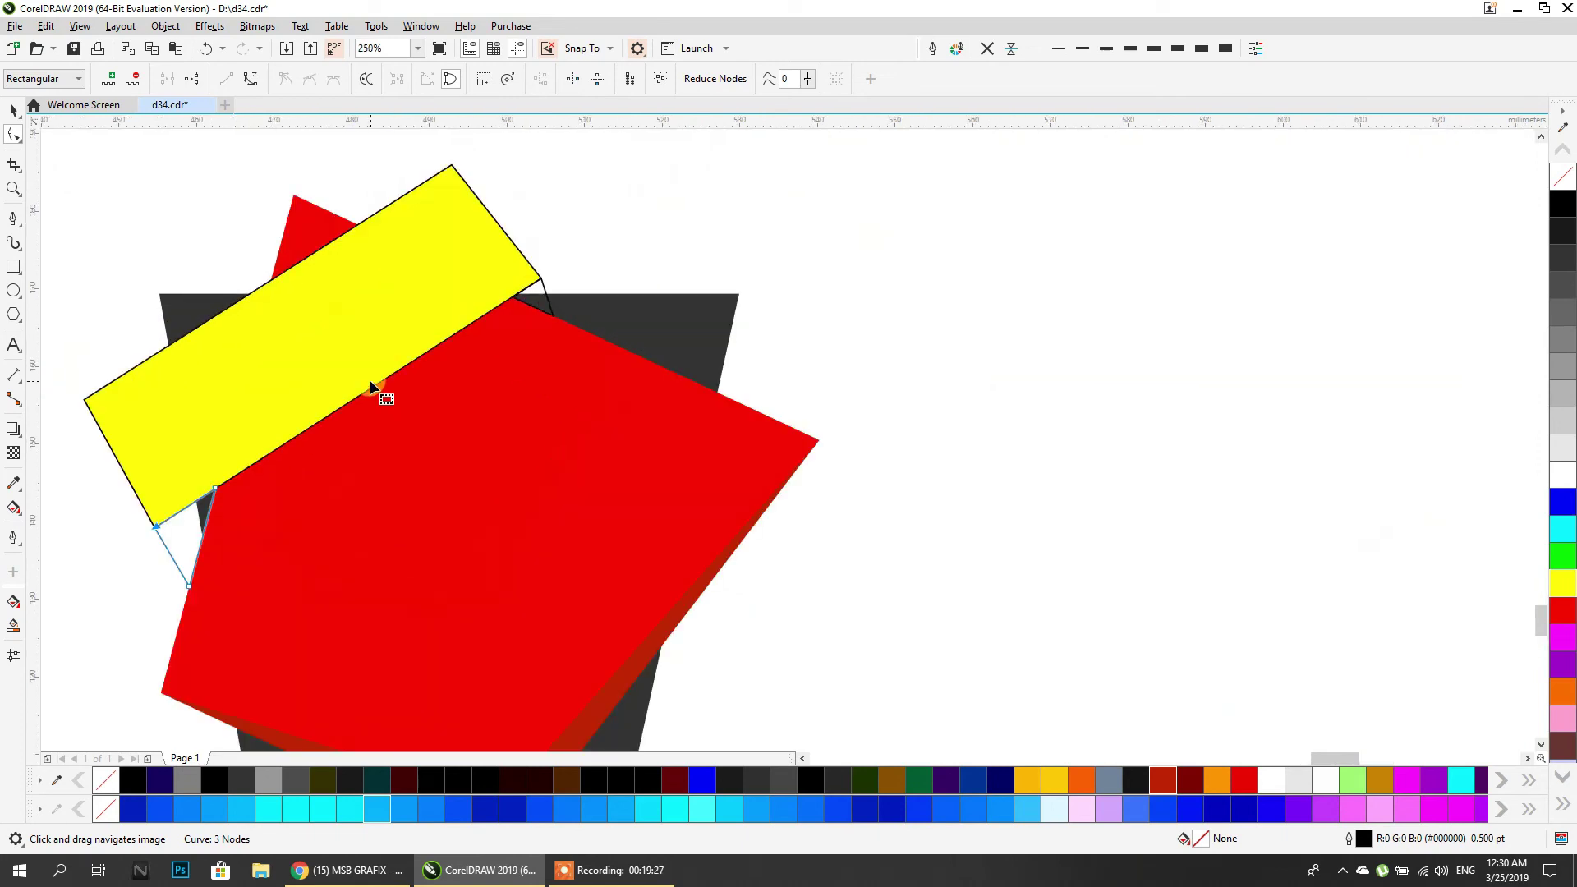
{"action": "left_click", "coordinate": [13, 113]}
{"action": "scroll", "coordinate": [528, 393], "scroll_direction": "down", "scroll_amount": 4}
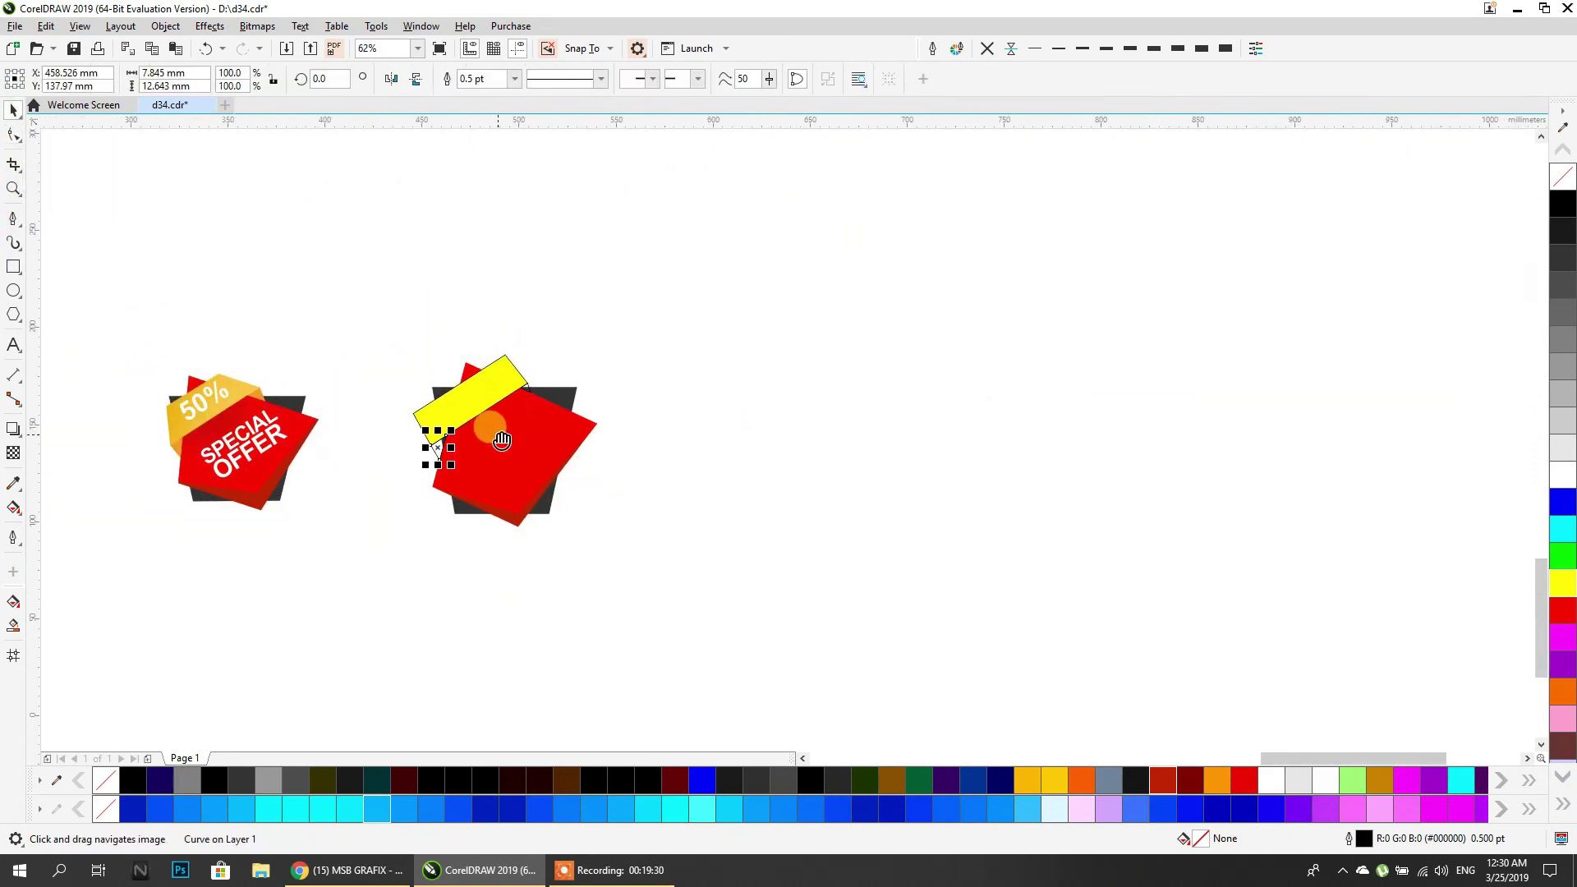
Slant both ends of the yellow band by moving its two upper corner nodes inward along its upper edge.
{"action": "scroll", "coordinate": [546, 378], "scroll_direction": "up", "scroll_amount": 6}
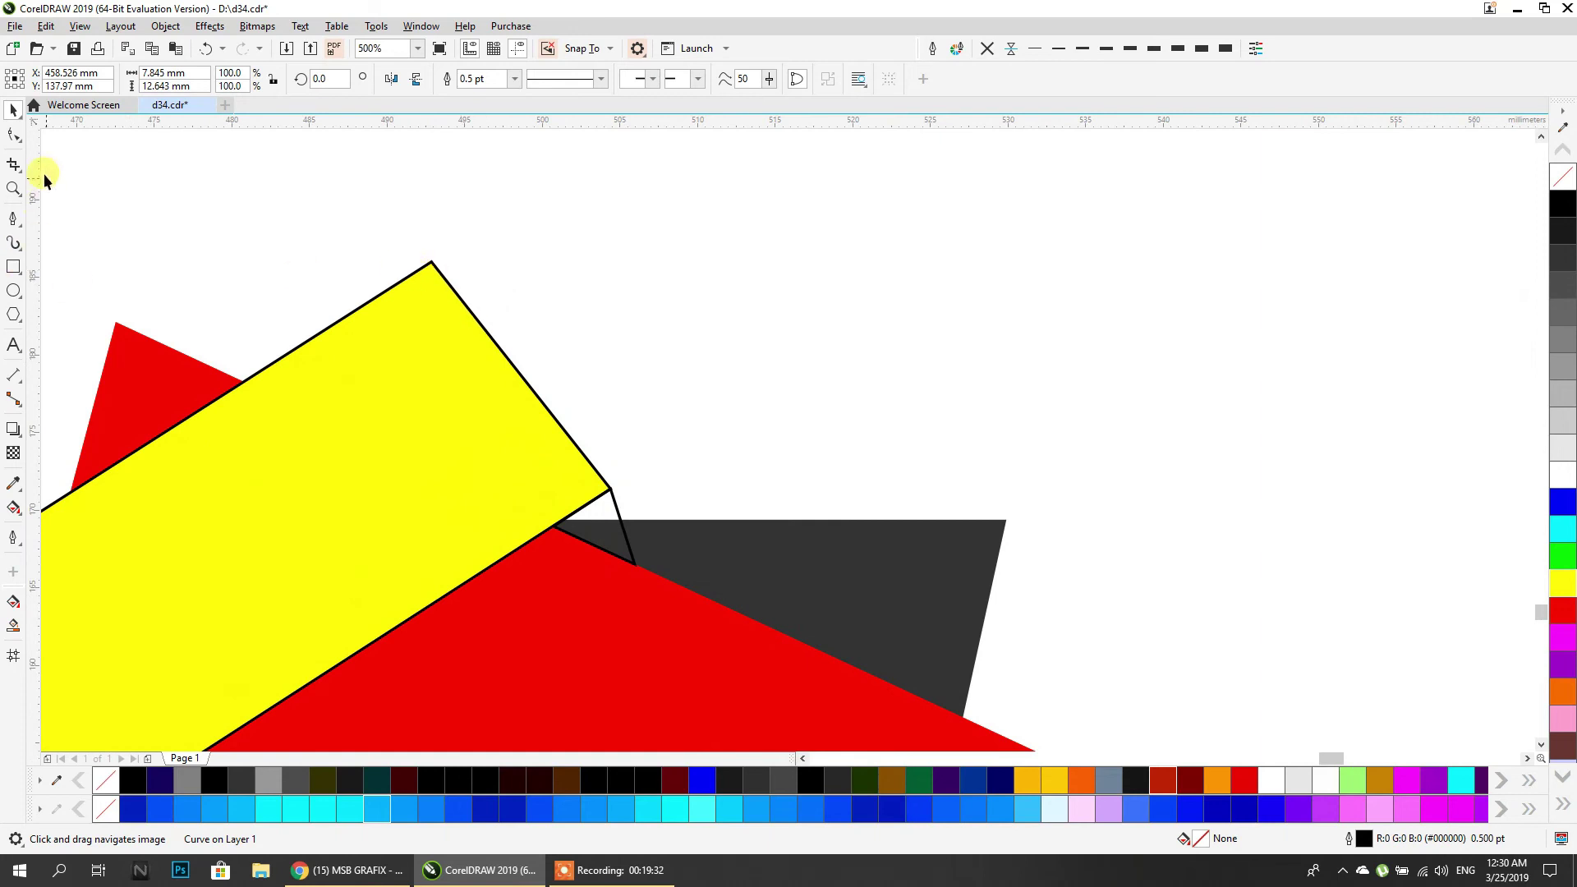
{"action": "left_click", "coordinate": [13, 134]}
{"action": "left_click", "coordinate": [432, 259]}
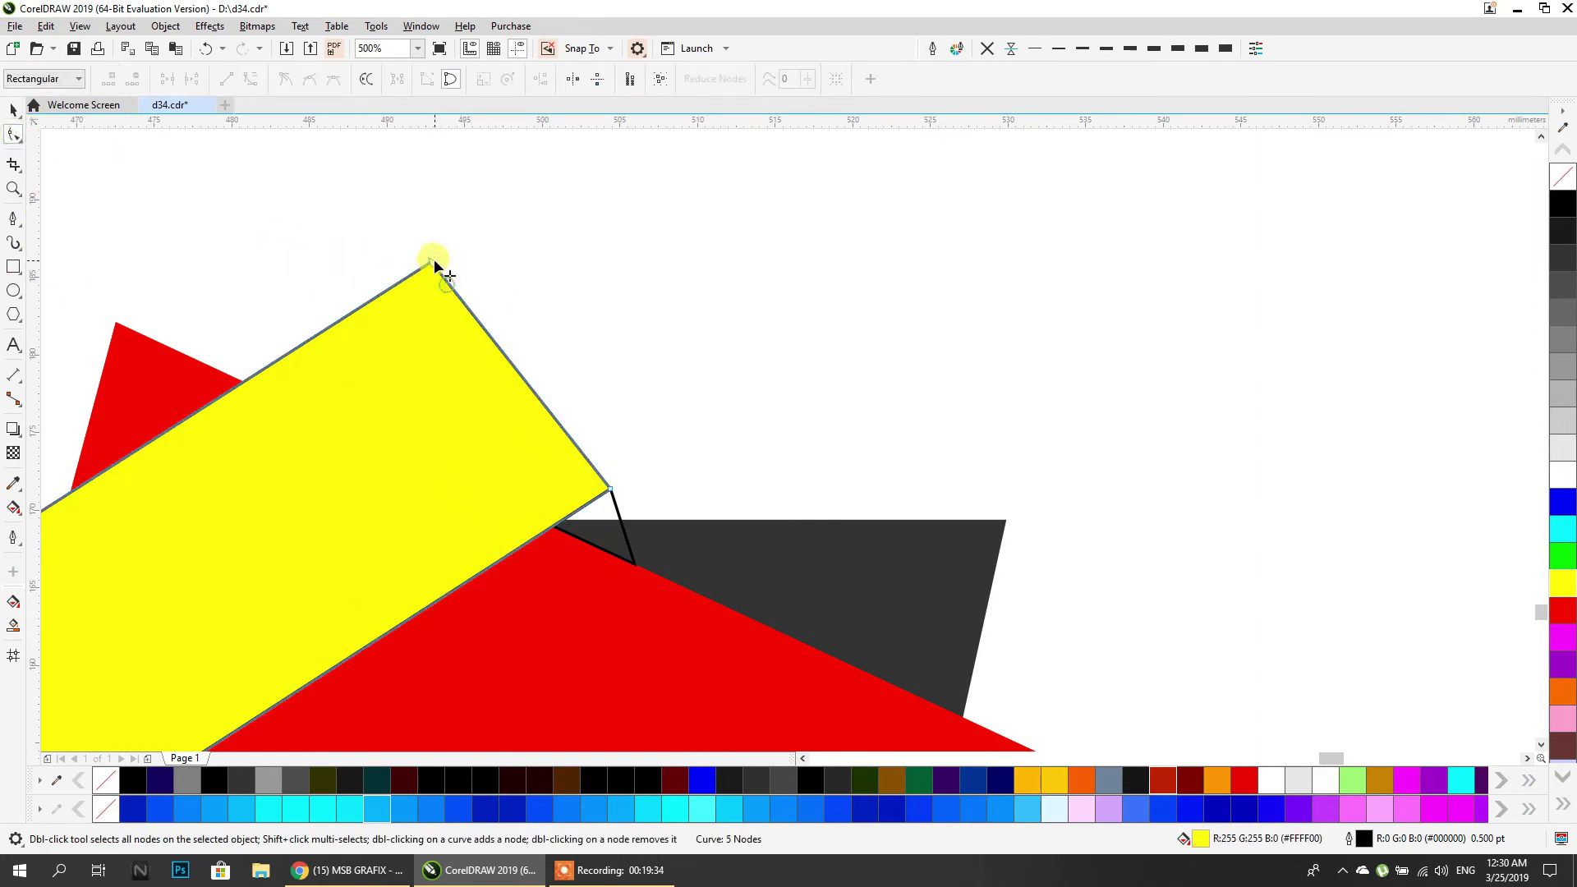
{"action": "left_click_drag", "start_coordinate": [427, 263], "coordinate": [317, 334]}
{"action": "scroll", "coordinate": [497, 353], "scroll_direction": "down", "scroll_amount": 4}
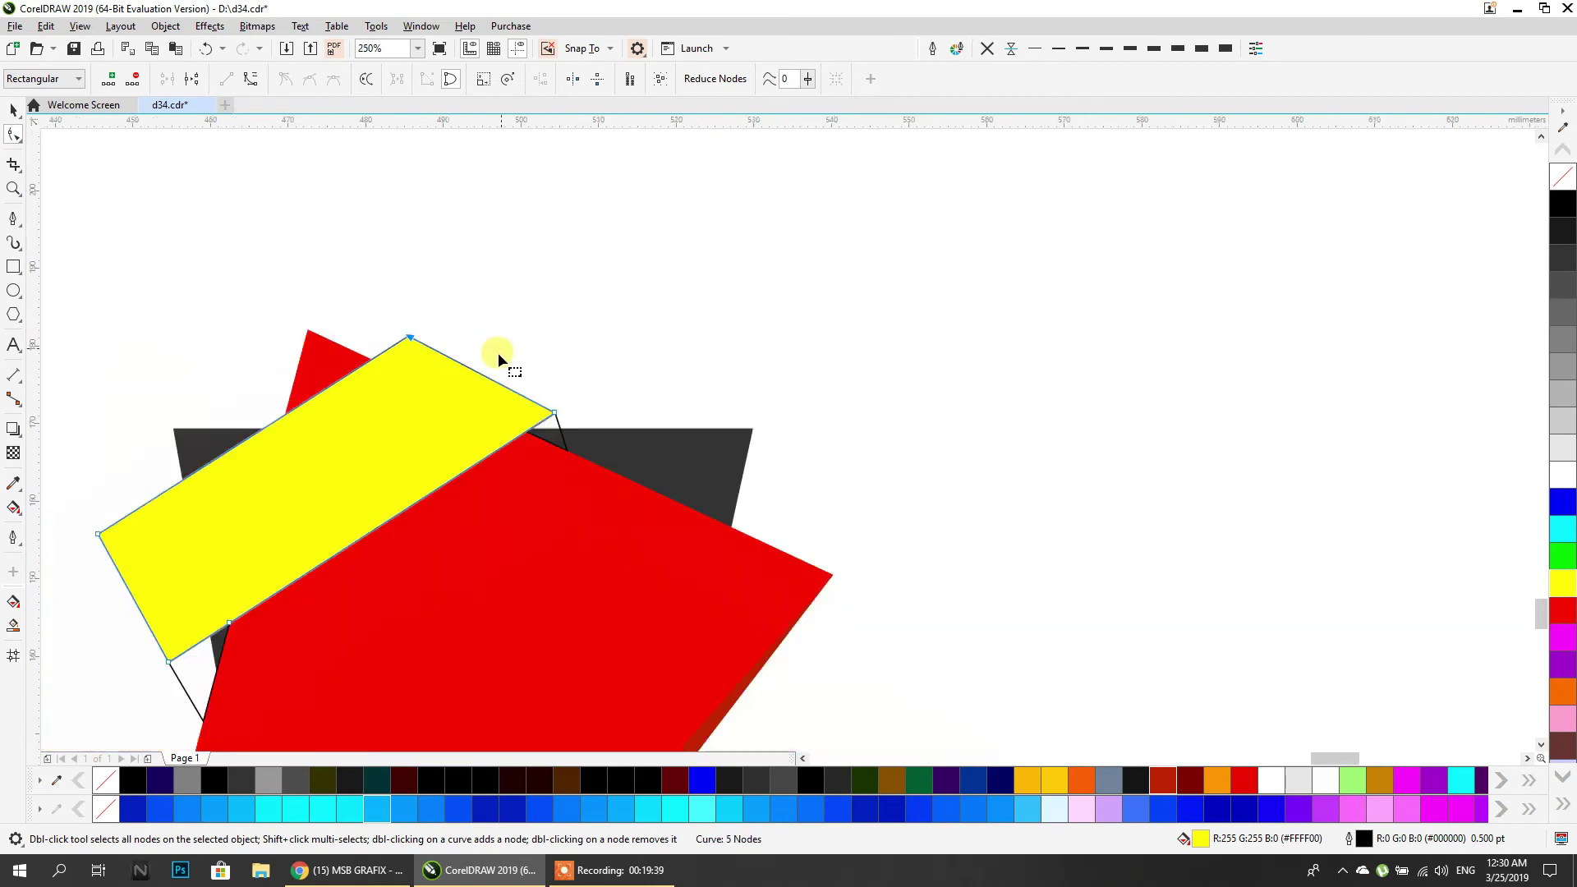
{"action": "scroll", "coordinate": [411, 451], "scroll_direction": "up", "scroll_amount": 4}
{"action": "left_click_drag", "start_coordinate": [276, 459], "coordinate": [377, 399]}
{"action": "scroll", "coordinate": [372, 399], "scroll_direction": "down", "scroll_amount": 2}
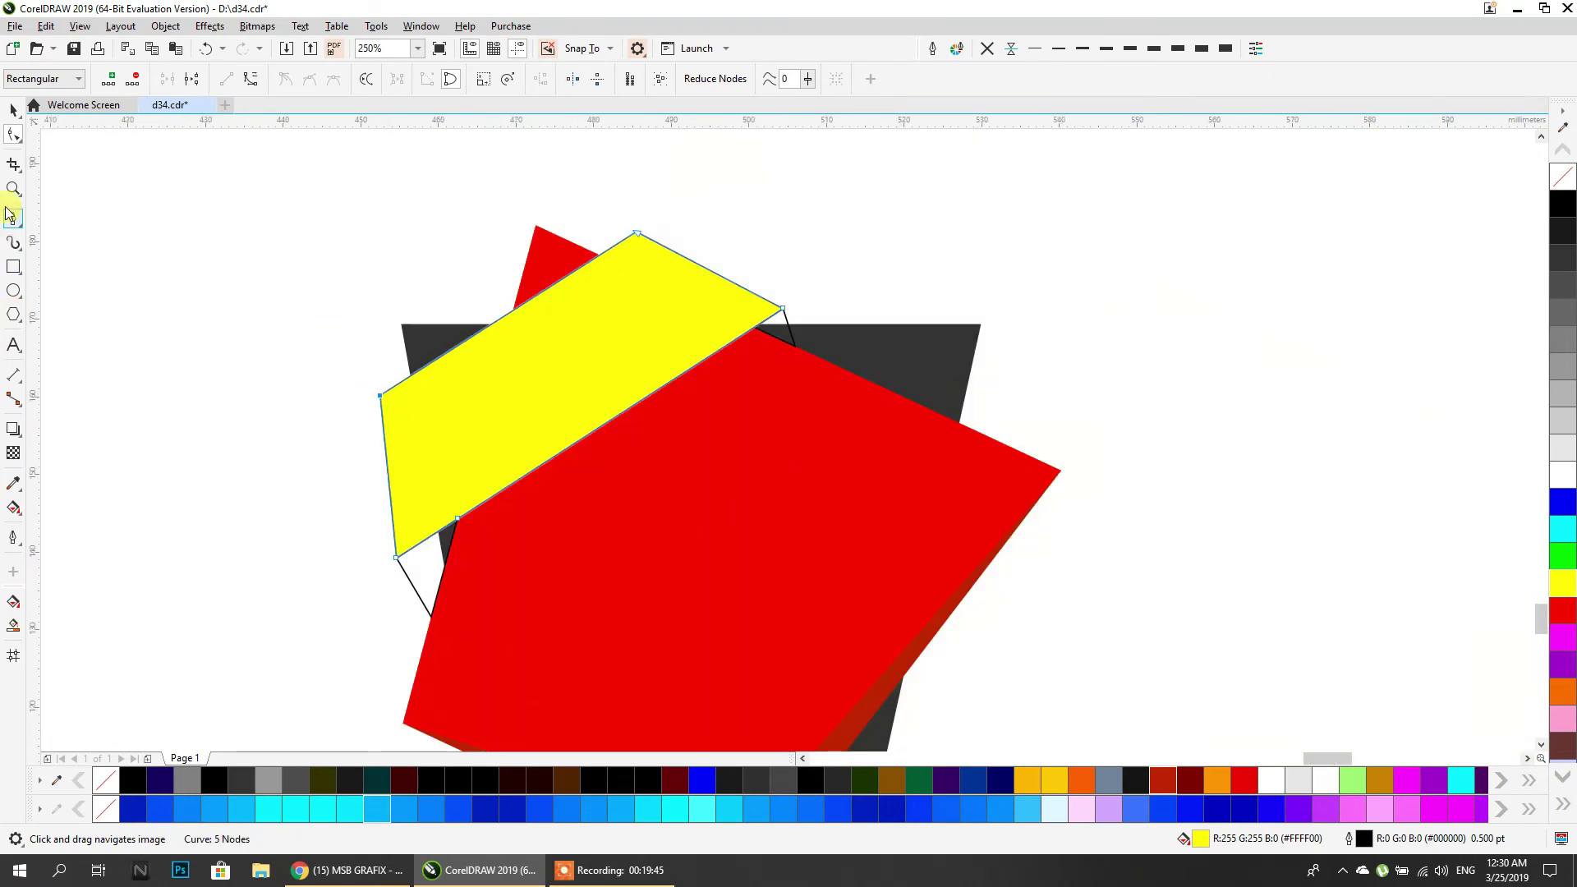
{"action": "left_click", "coordinate": [12, 115]}
{"action": "left_click", "coordinate": [80, 269]}
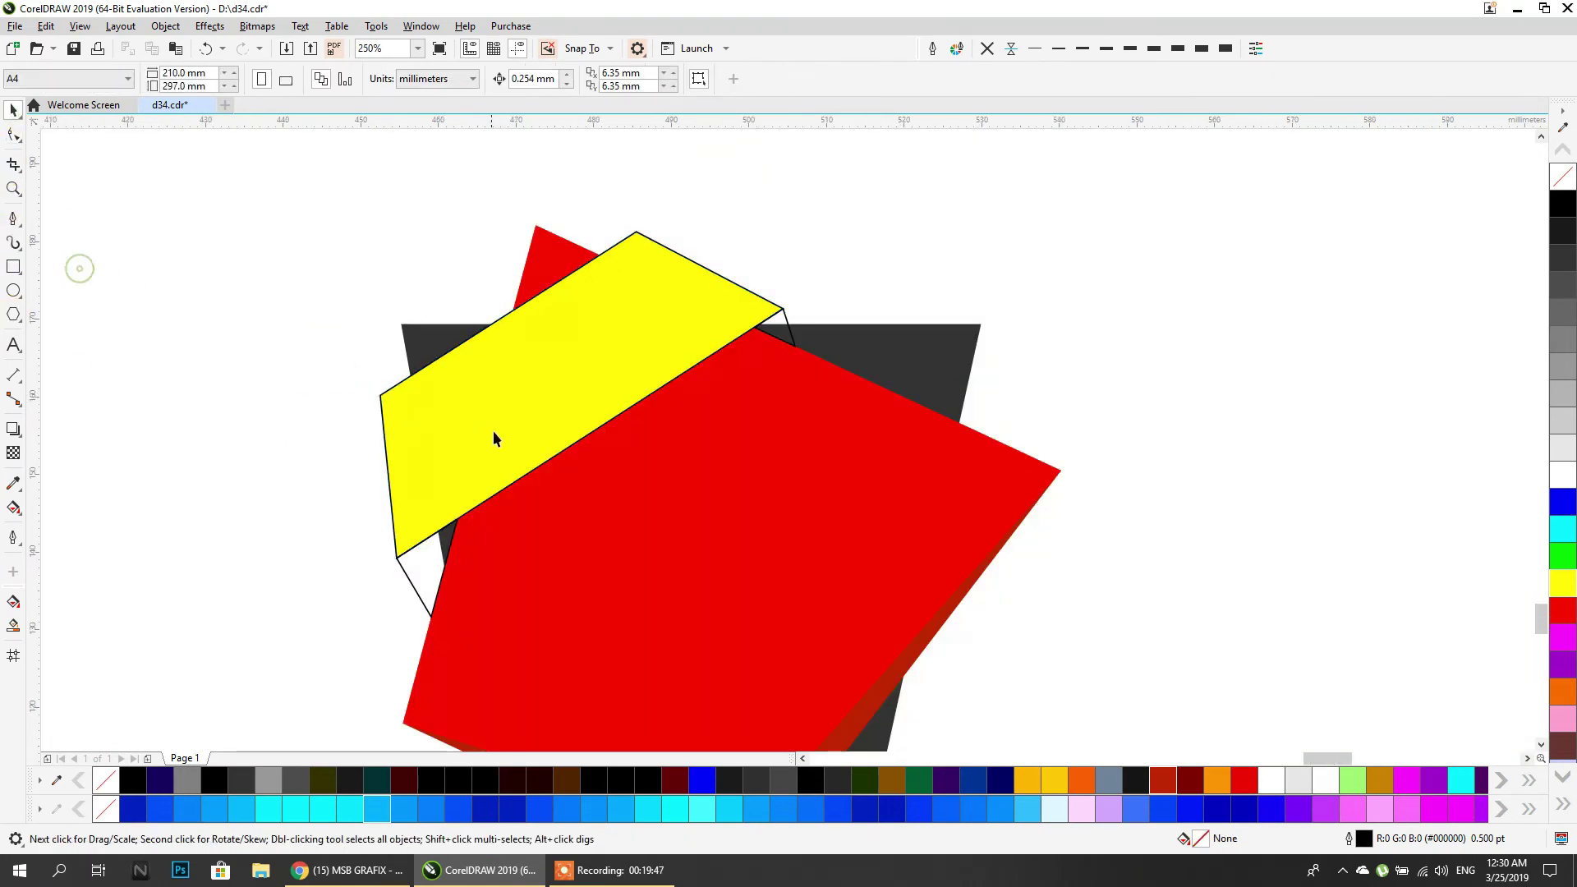
Group the two fold triangles and give them a golden yellow fill without an outline.
{"action": "left_click", "coordinate": [428, 570]}
{"action": "left_click", "coordinate": [779, 343], "text": "shift"}
{"action": "key", "text": "ctrl+g"}
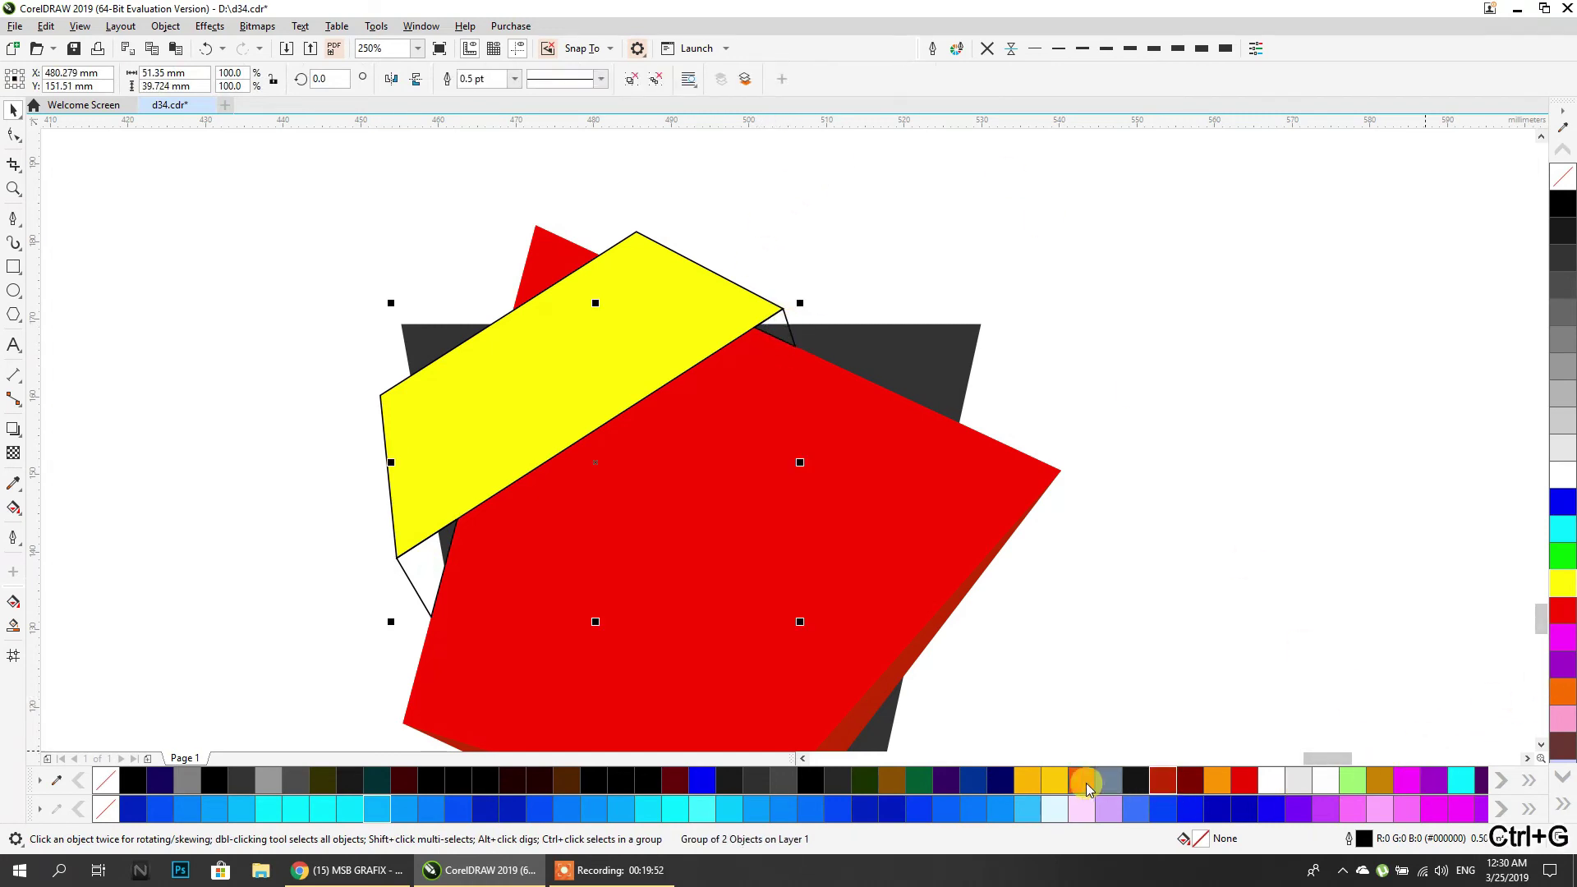
{"action": "left_click", "coordinate": [1040, 787]}
{"action": "left_click", "coordinate": [1048, 780]}
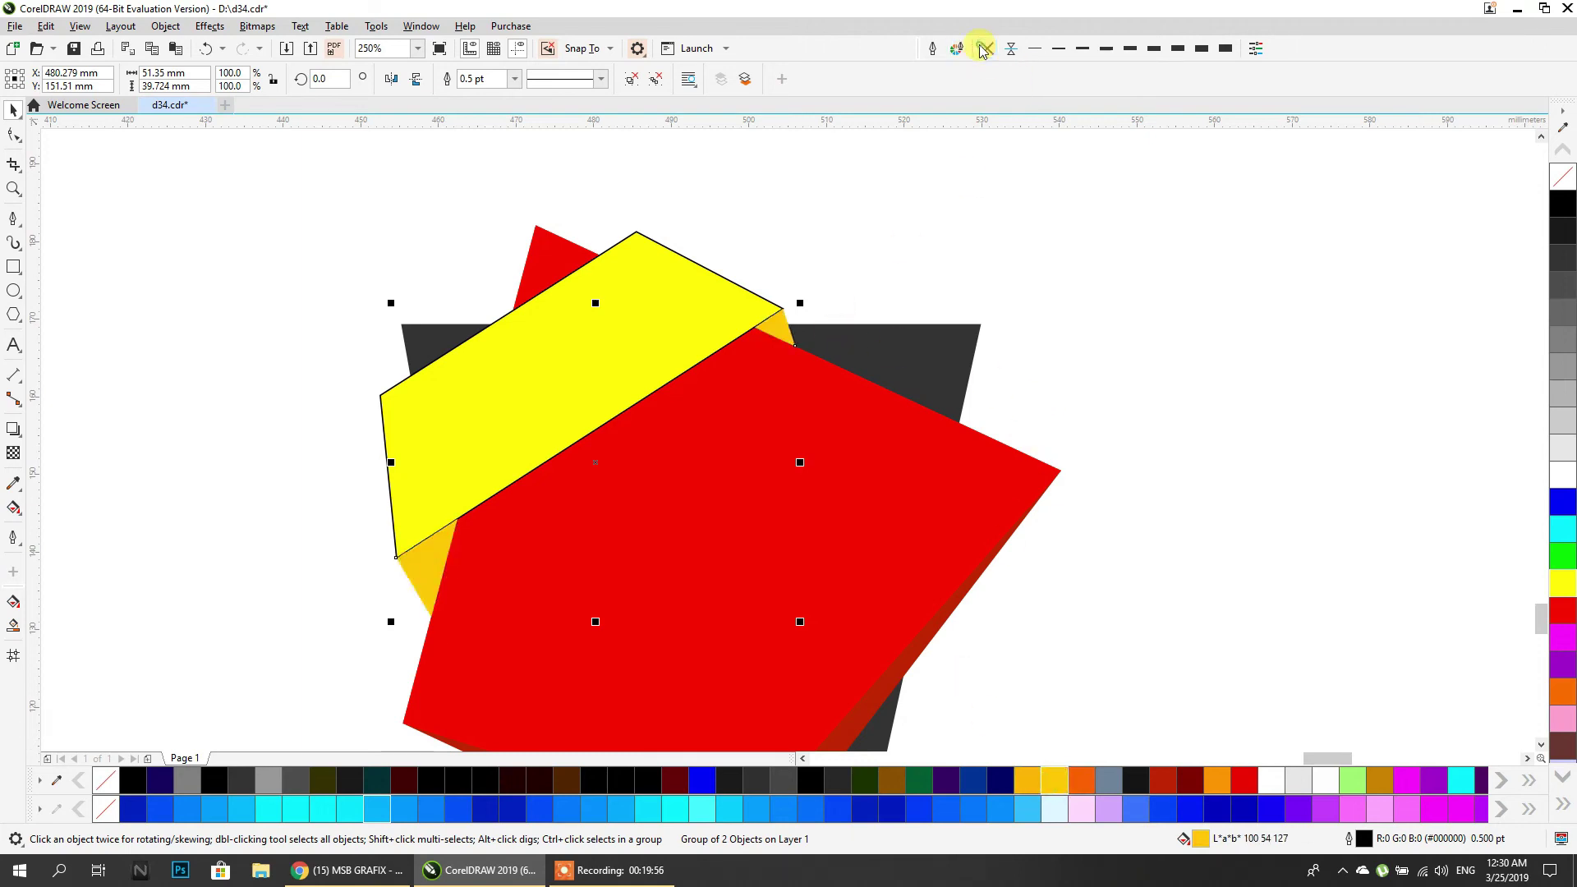
Fill the band with a linear gradient from golden yellow at its lower-left end to bright yellow, and remove its outline.
{"action": "left_click", "coordinate": [533, 352]}
{"action": "left_click", "coordinate": [15, 507]}
{"action": "left_click_drag", "start_coordinate": [420, 378], "coordinate": [708, 434]}
{"action": "left_click", "coordinate": [1051, 781]}
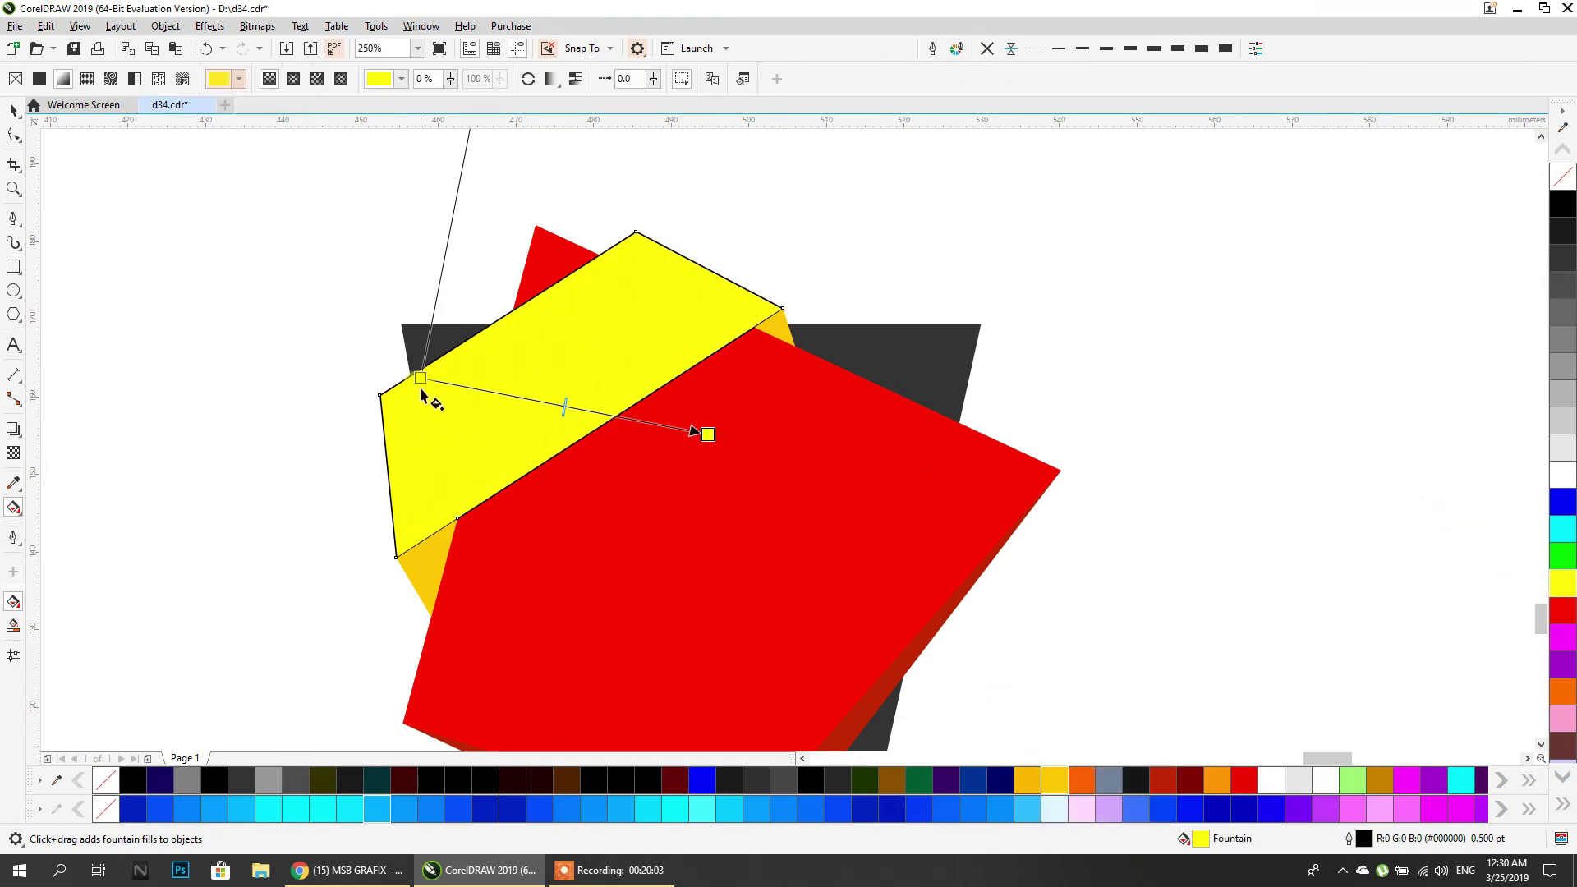
{"action": "left_click", "coordinate": [1053, 781]}
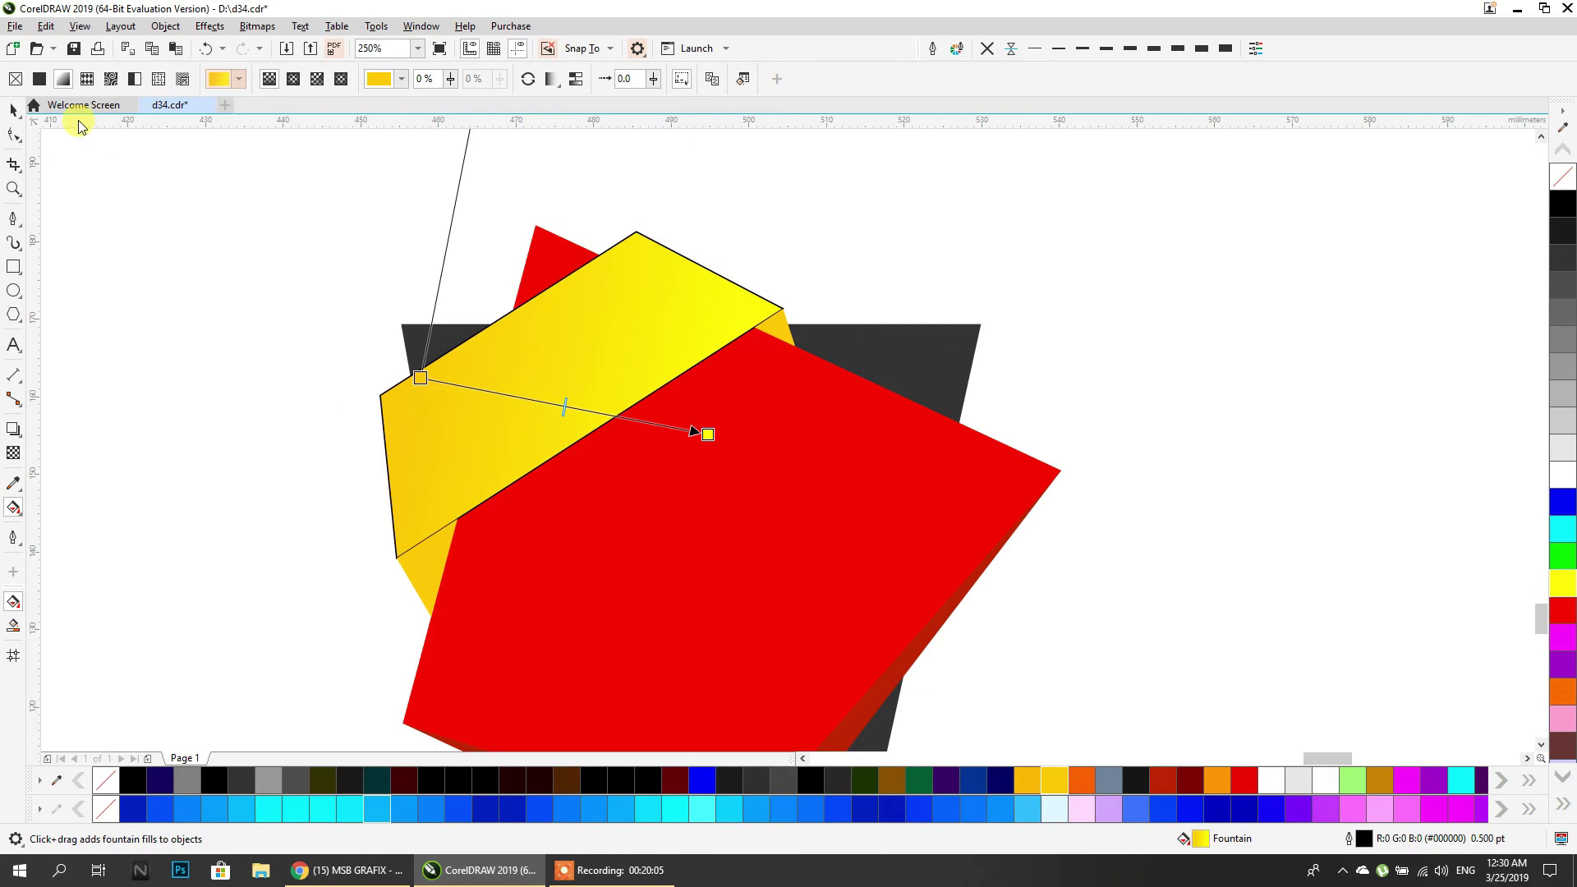
{"action": "left_click", "coordinate": [14, 112]}
{"action": "left_click", "coordinate": [987, 48]}
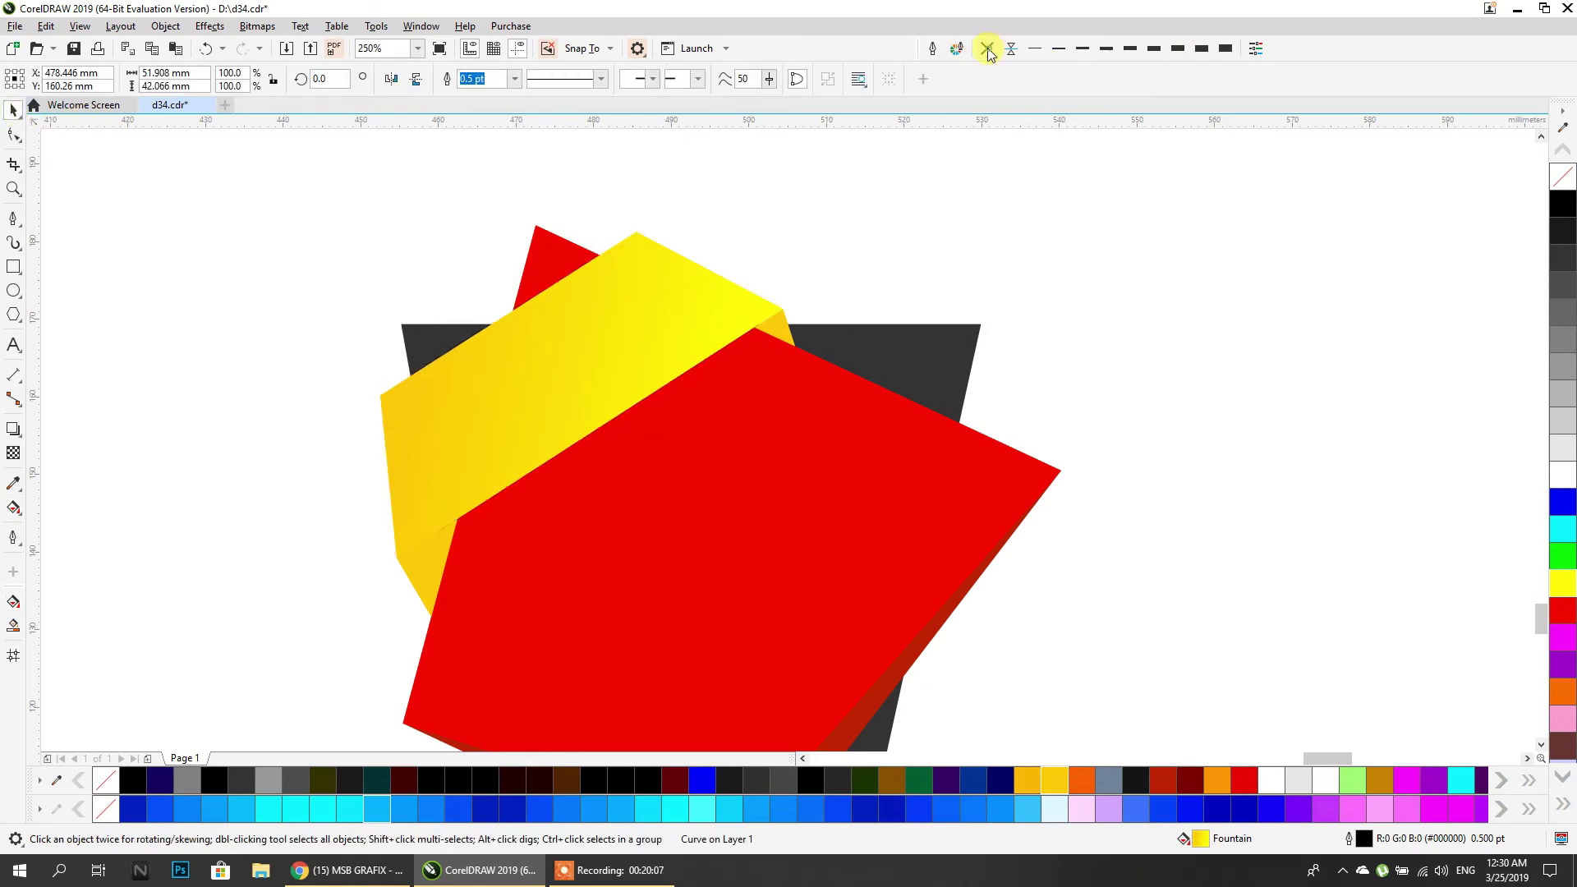
{"action": "left_click", "coordinate": [869, 199]}
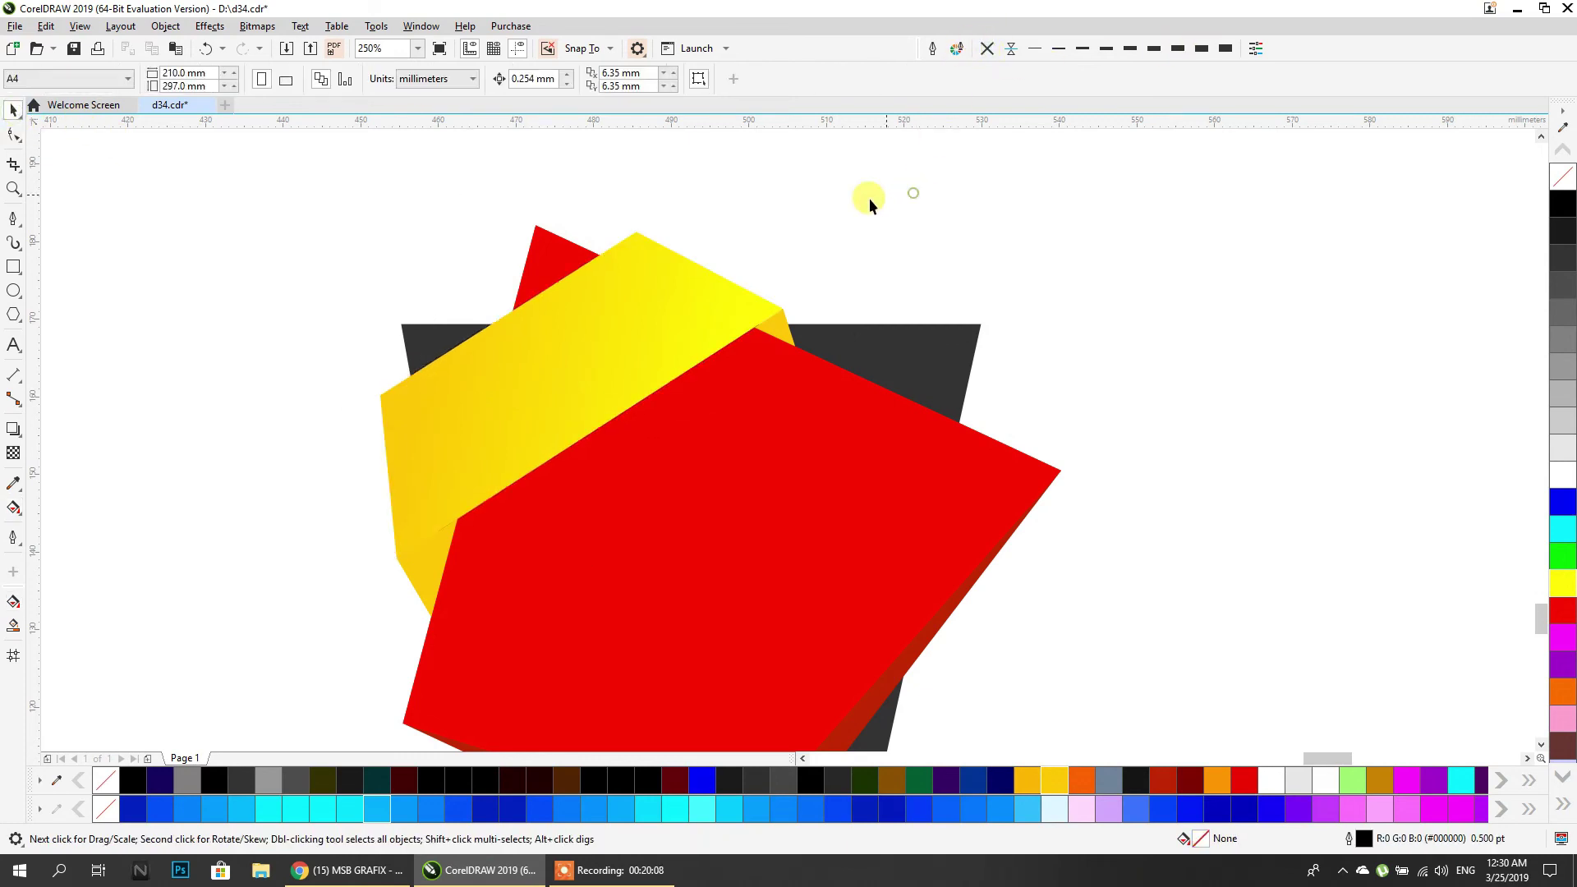
Draw a slanted 3-point rectangle spanning about 32 by 26 mm along the band's lower edge and fill it black.
{"action": "left_click", "coordinate": [17, 271]}
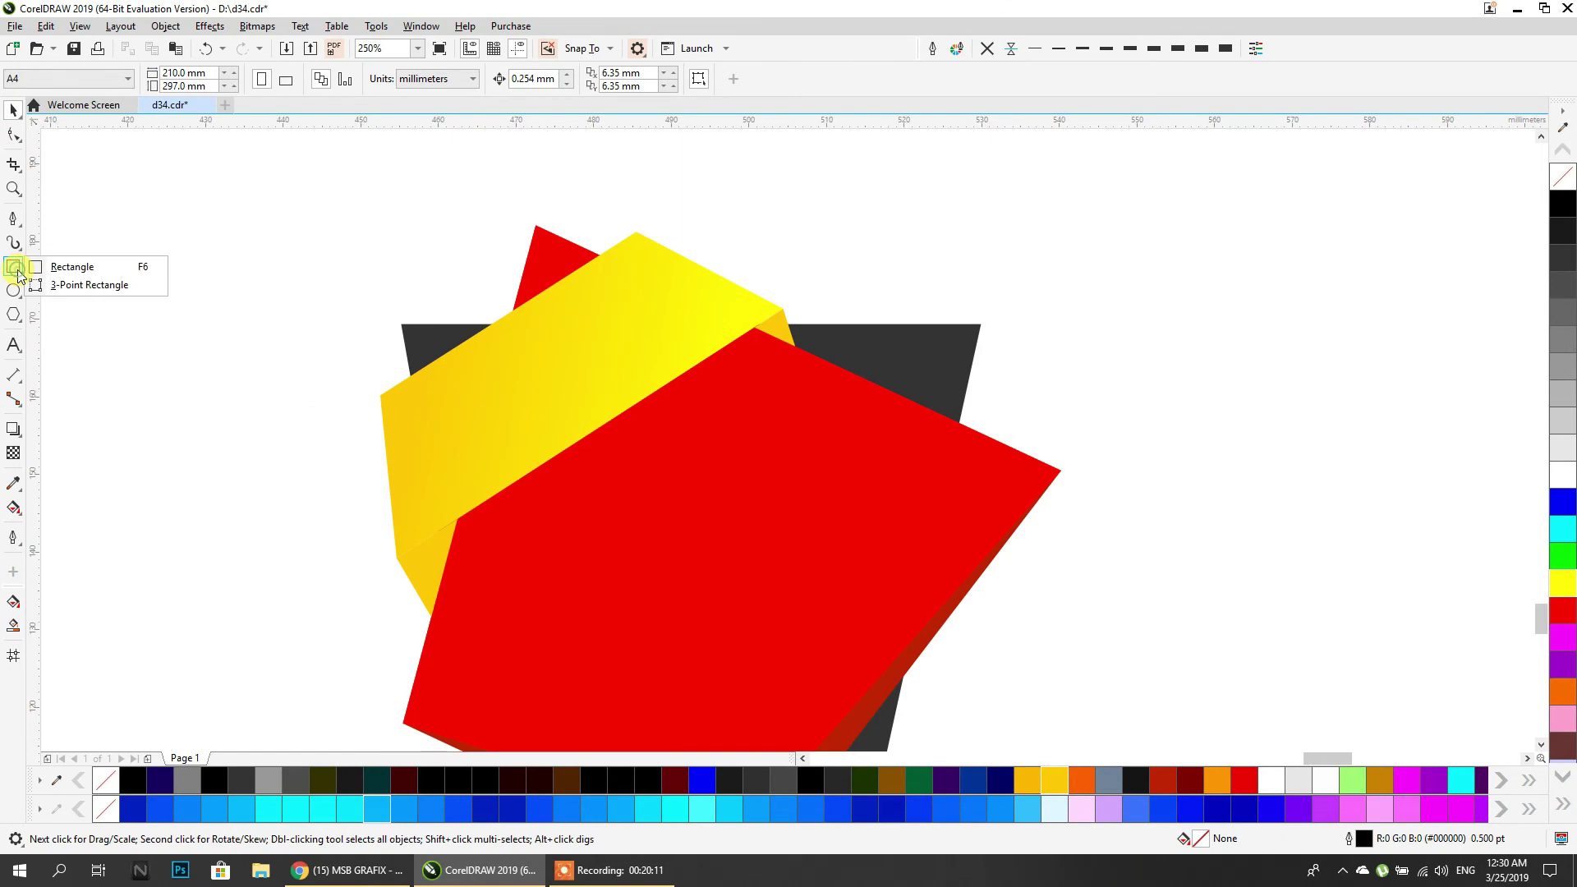
{"action": "left_click", "coordinate": [96, 288]}
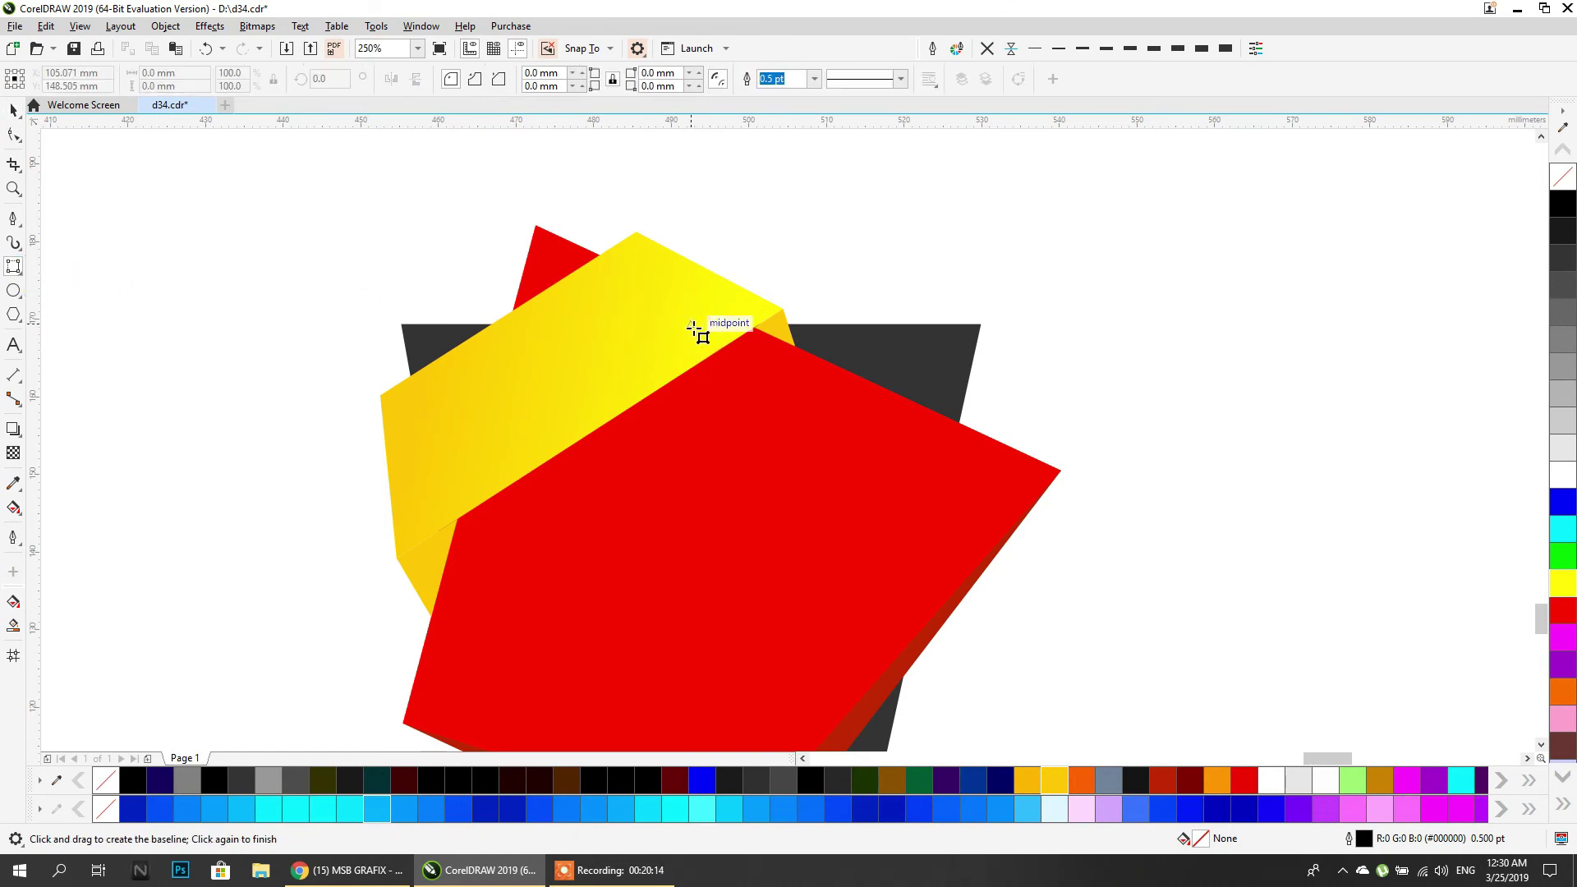
{"action": "left_click_drag", "start_coordinate": [690, 330], "coordinate": [489, 460]}
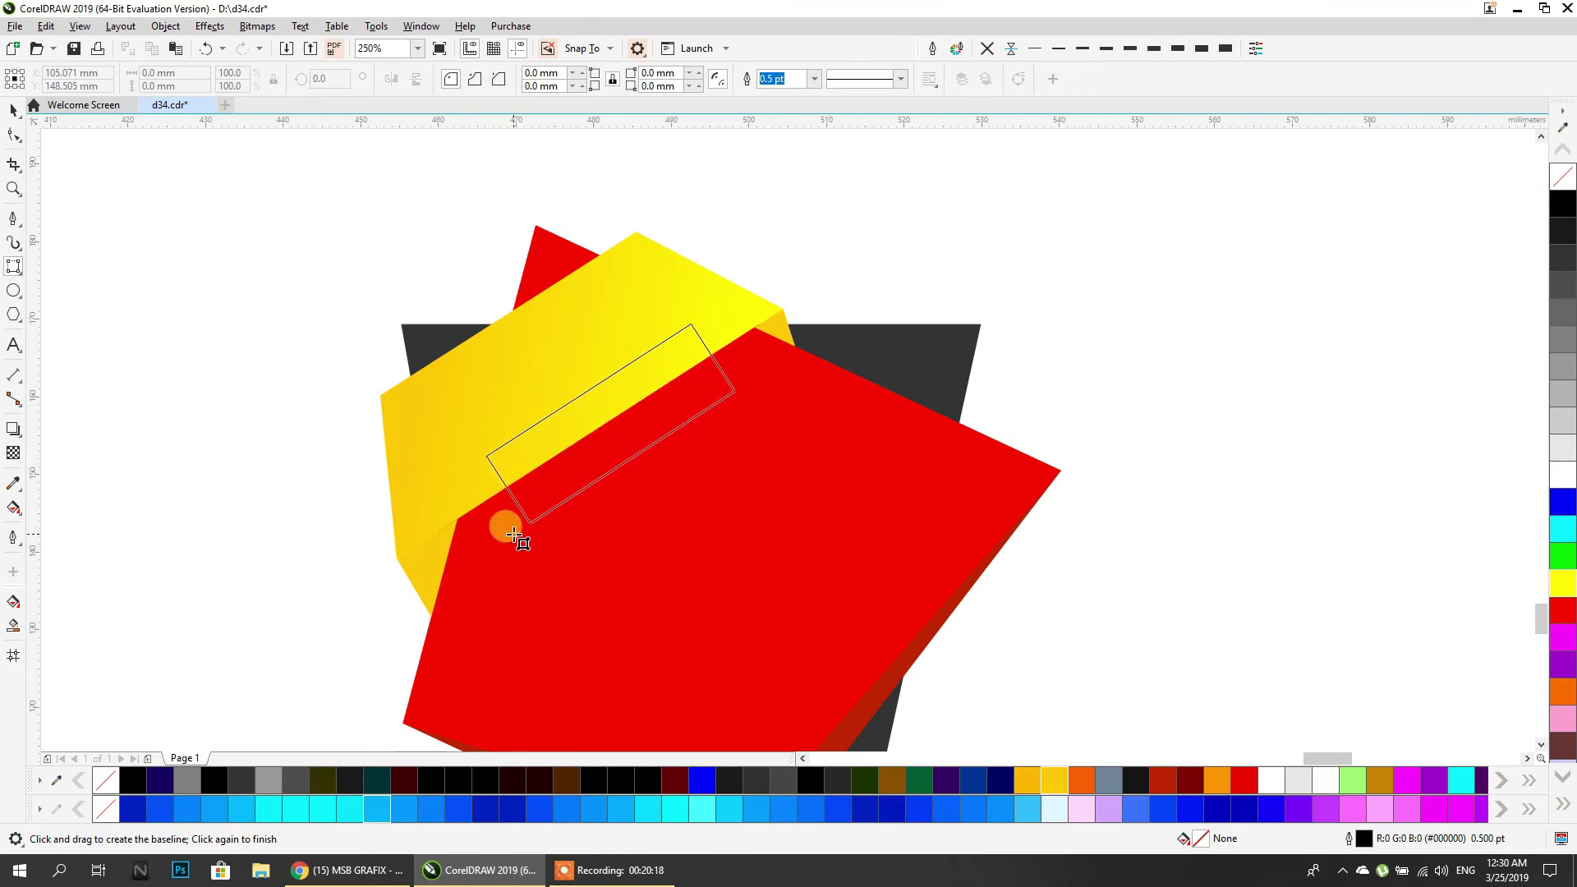
{"action": "left_click", "coordinate": [530, 522]}
{"action": "left_click", "coordinate": [14, 122]}
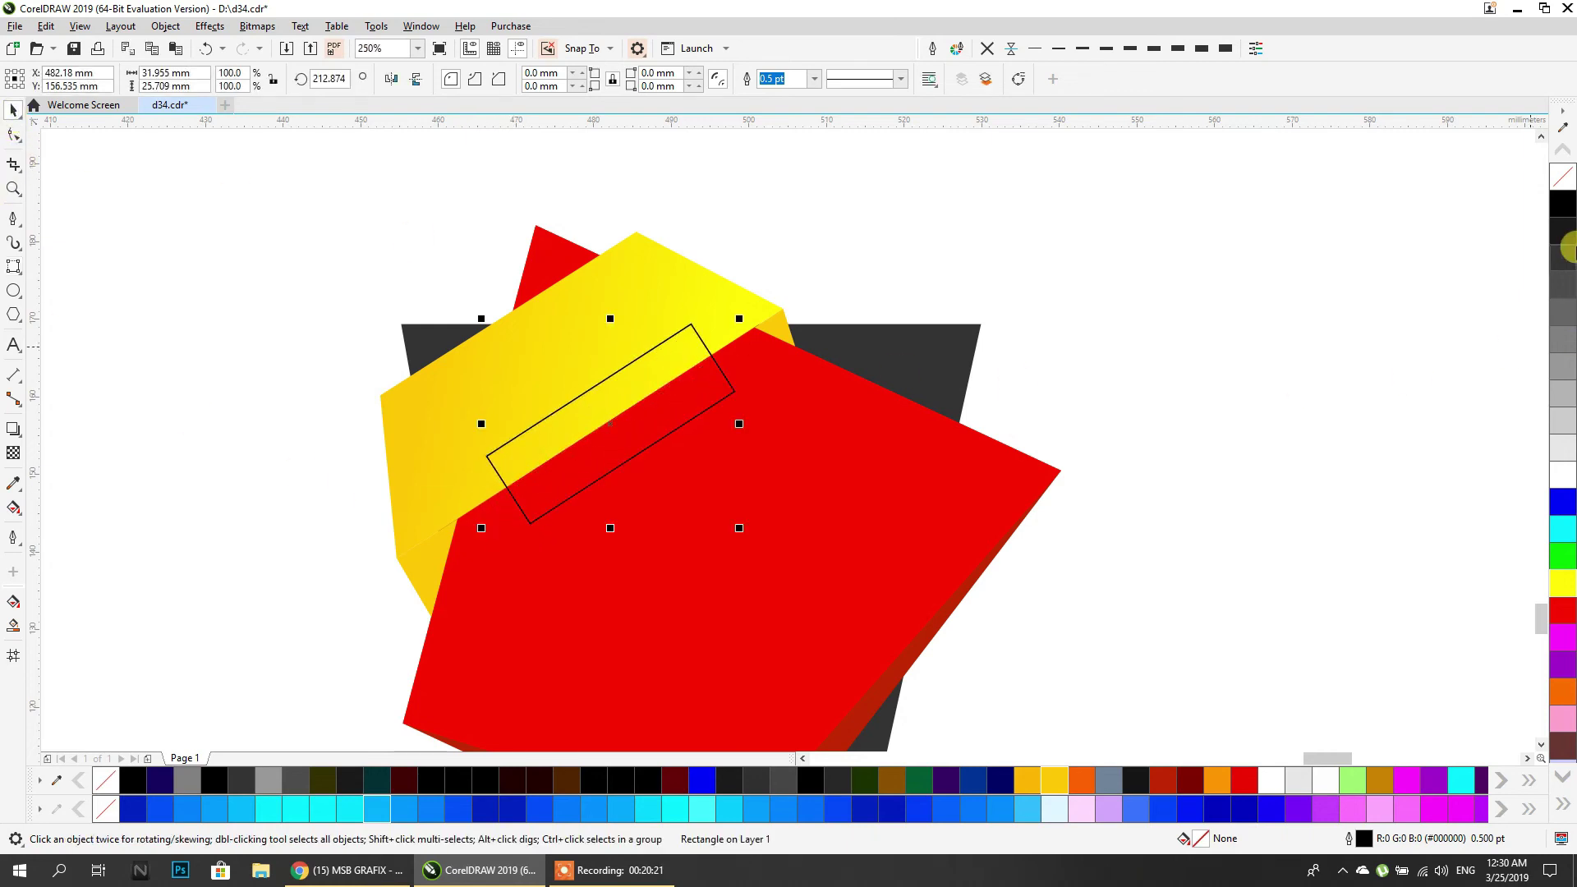
{"action": "left_click", "coordinate": [1562, 210]}
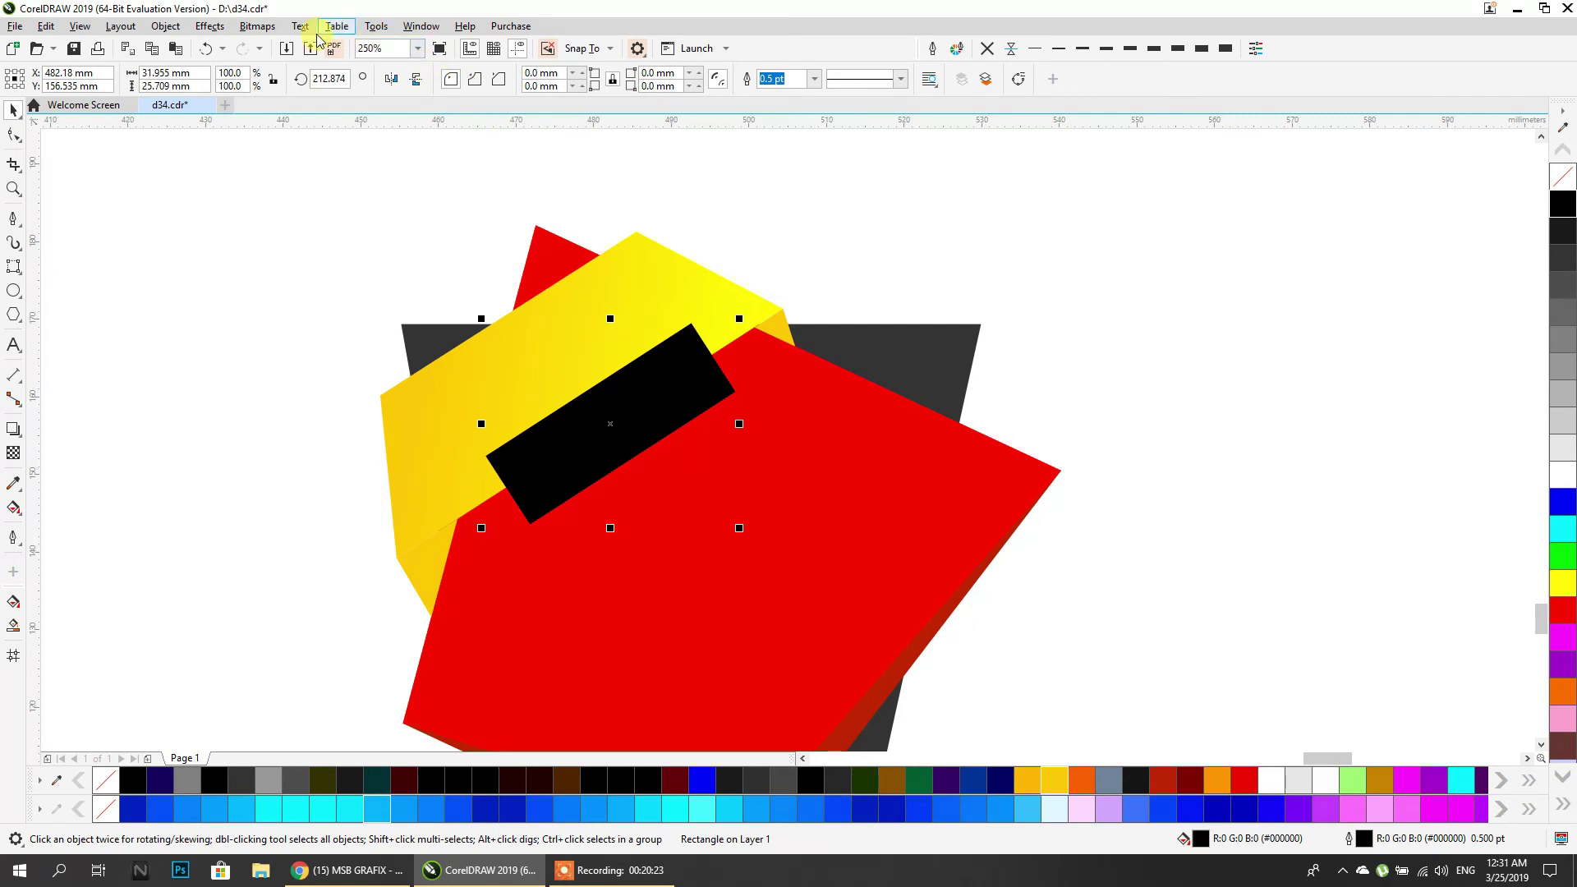
Round all corners of the black rectangle to a radius of about 5.17 mm, forming a pill shape.
{"action": "left_click", "coordinate": [14, 134]}
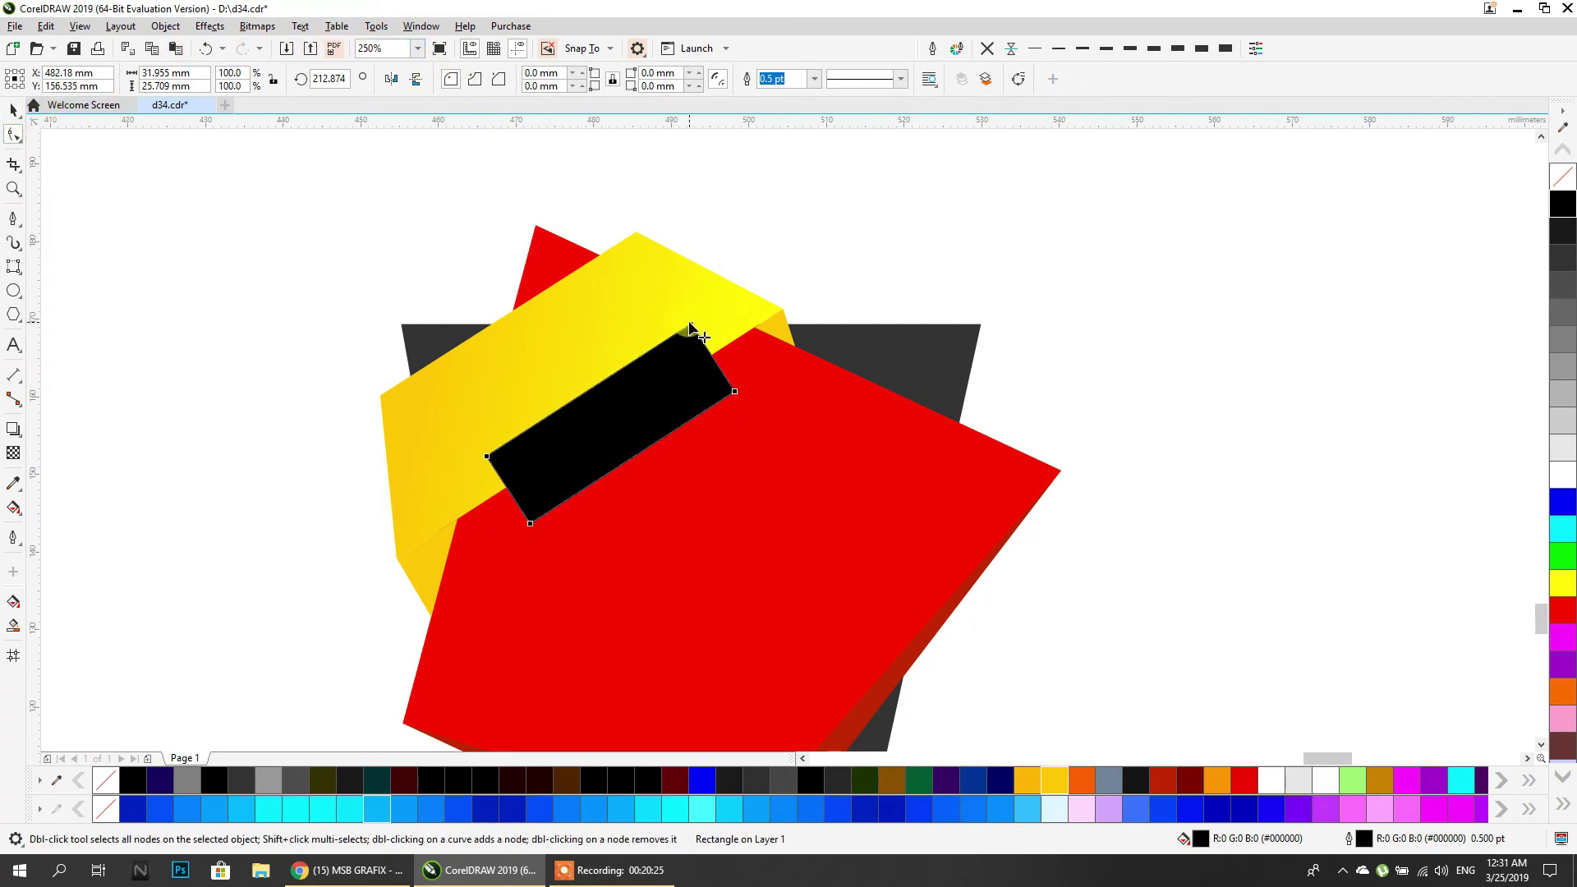
{"action": "left_click_drag", "start_coordinate": [690, 329], "coordinate": [657, 346]}
{"action": "left_click", "coordinate": [14, 109]}
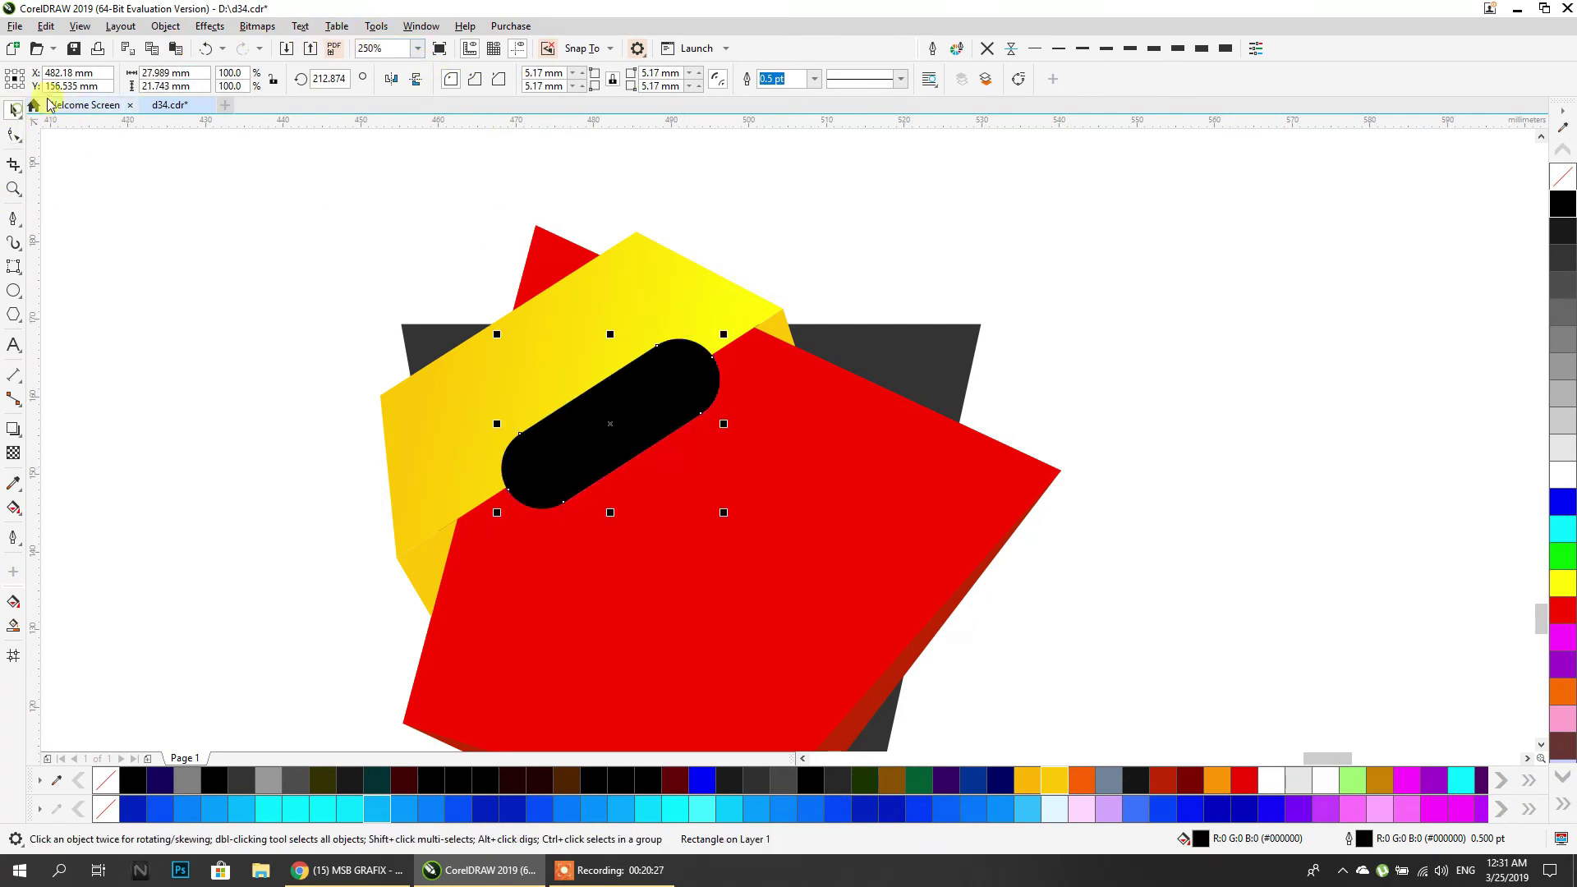
Apply a Gaussian Blur with a radius of 69.7 pixels to the black pill shape.
{"action": "left_click", "coordinate": [209, 25]}
{"action": "mouse_move", "coordinate": [241, 112]}
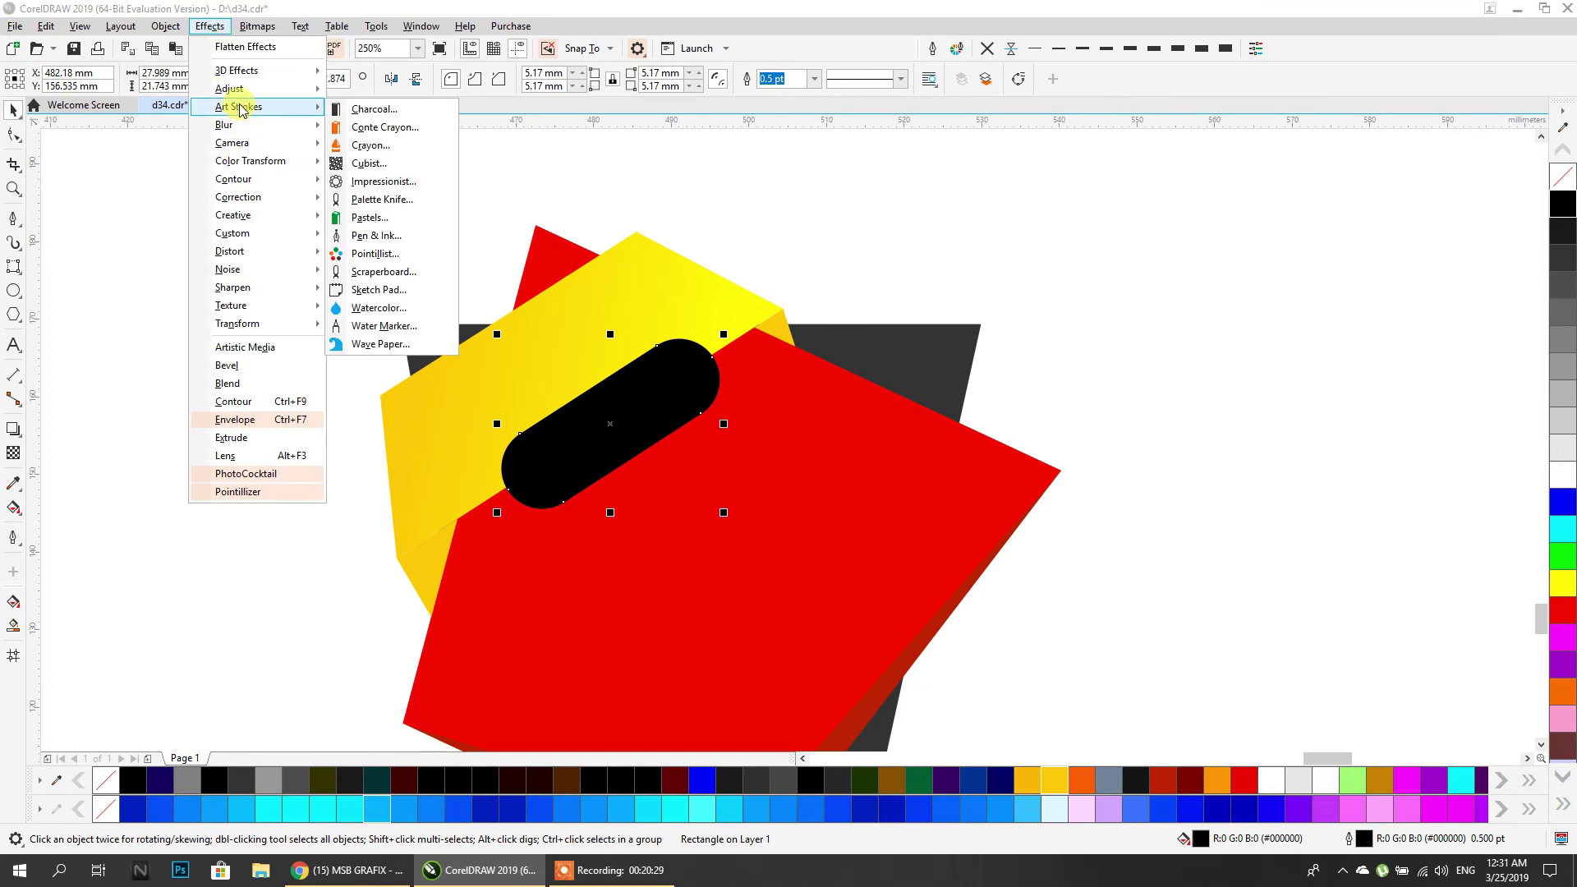
{"action": "mouse_move", "coordinate": [250, 165]}
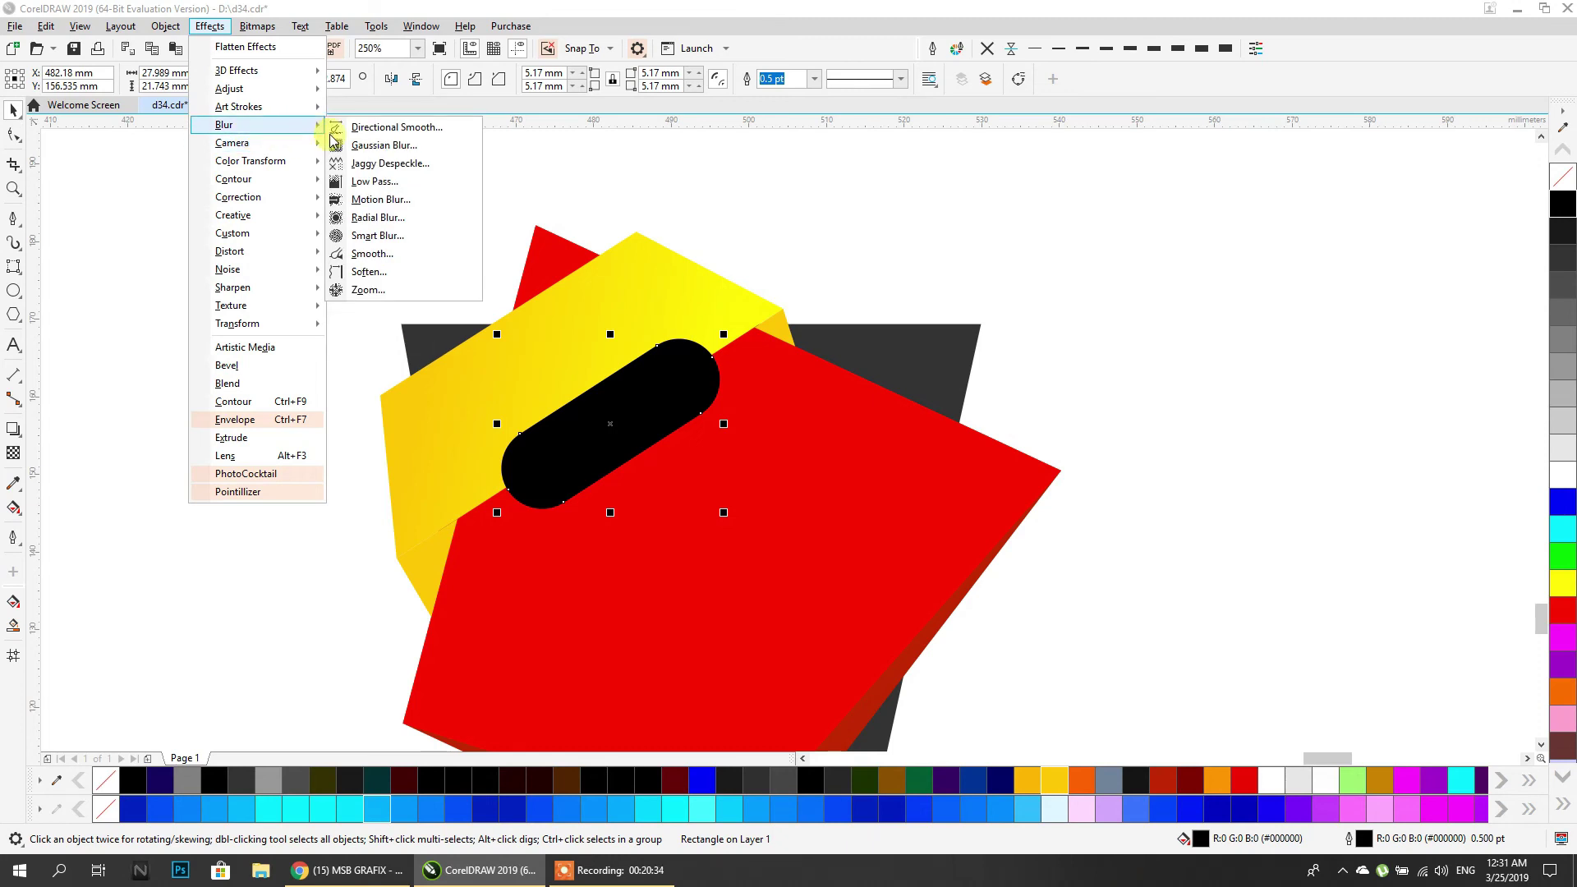
{"action": "left_click", "coordinate": [369, 146]}
{"action": "left_click_drag", "start_coordinate": [779, 386], "coordinate": [933, 368]}
{"action": "left_click_drag", "start_coordinate": [1007, 409], "coordinate": [996, 408]}
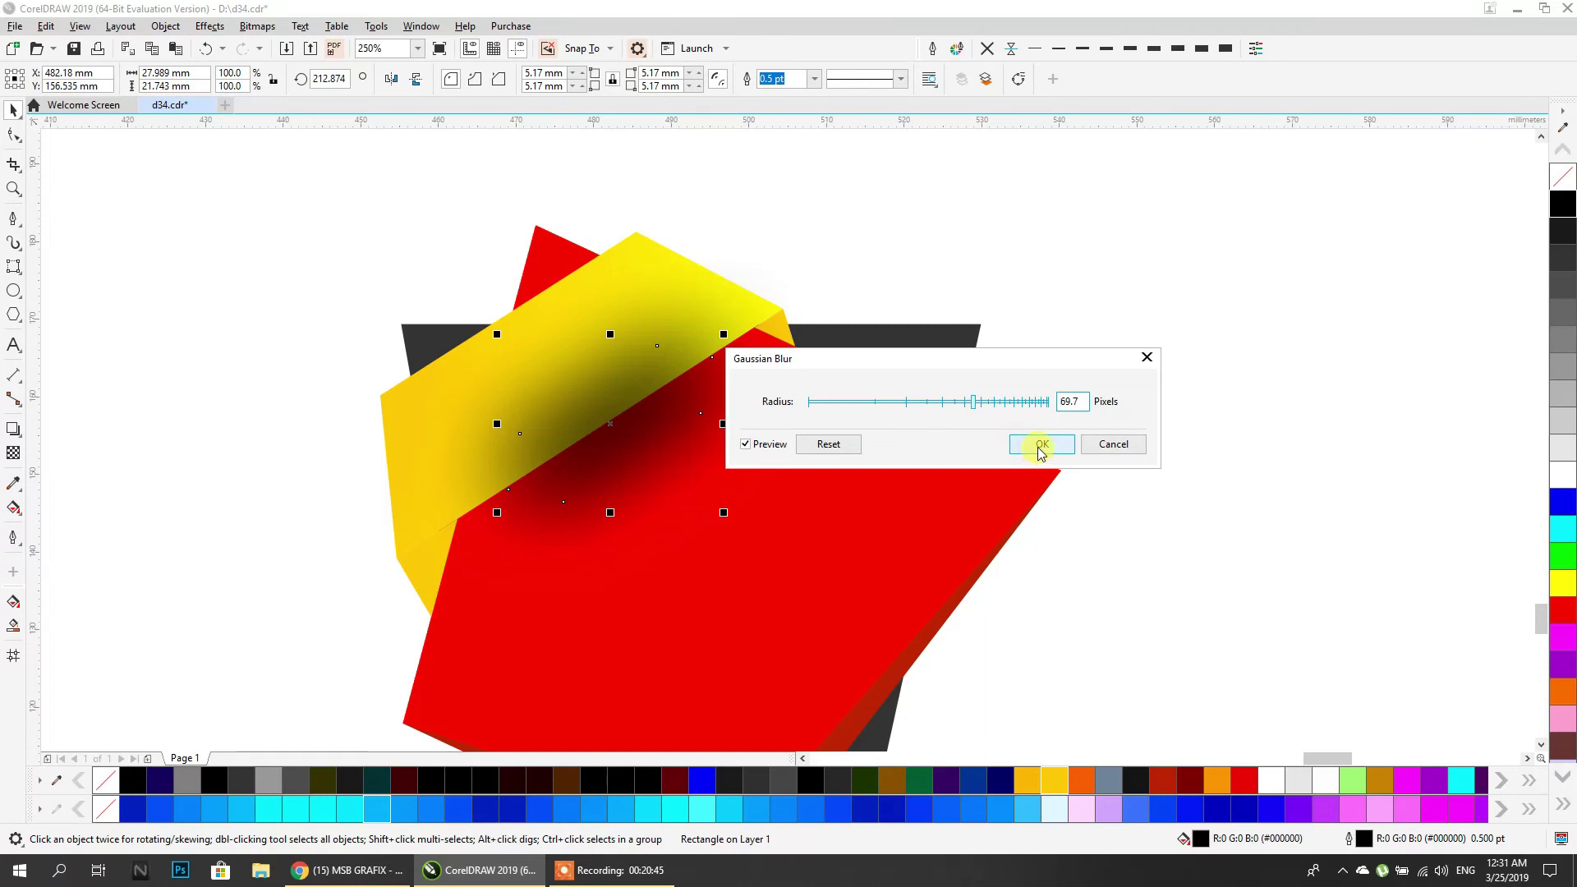
{"action": "left_click", "coordinate": [1042, 445]}
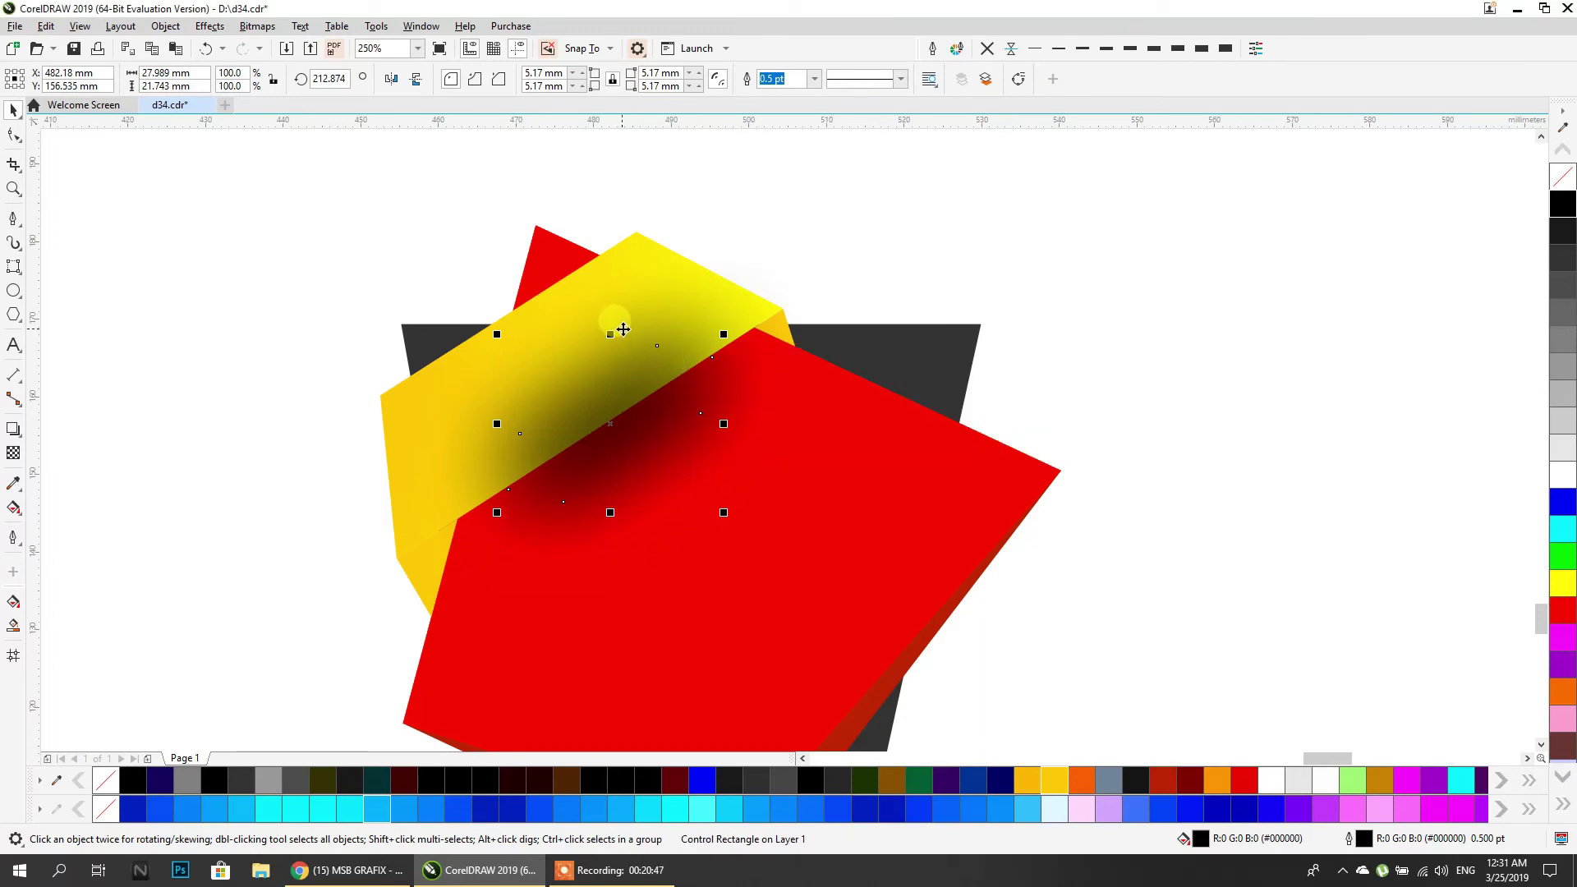
Scale the blurred shadow proportionally to about 89% and PowerClip it inside the large red shape.
{"action": "left_click_drag", "start_coordinate": [613, 337], "coordinate": [623, 404]}
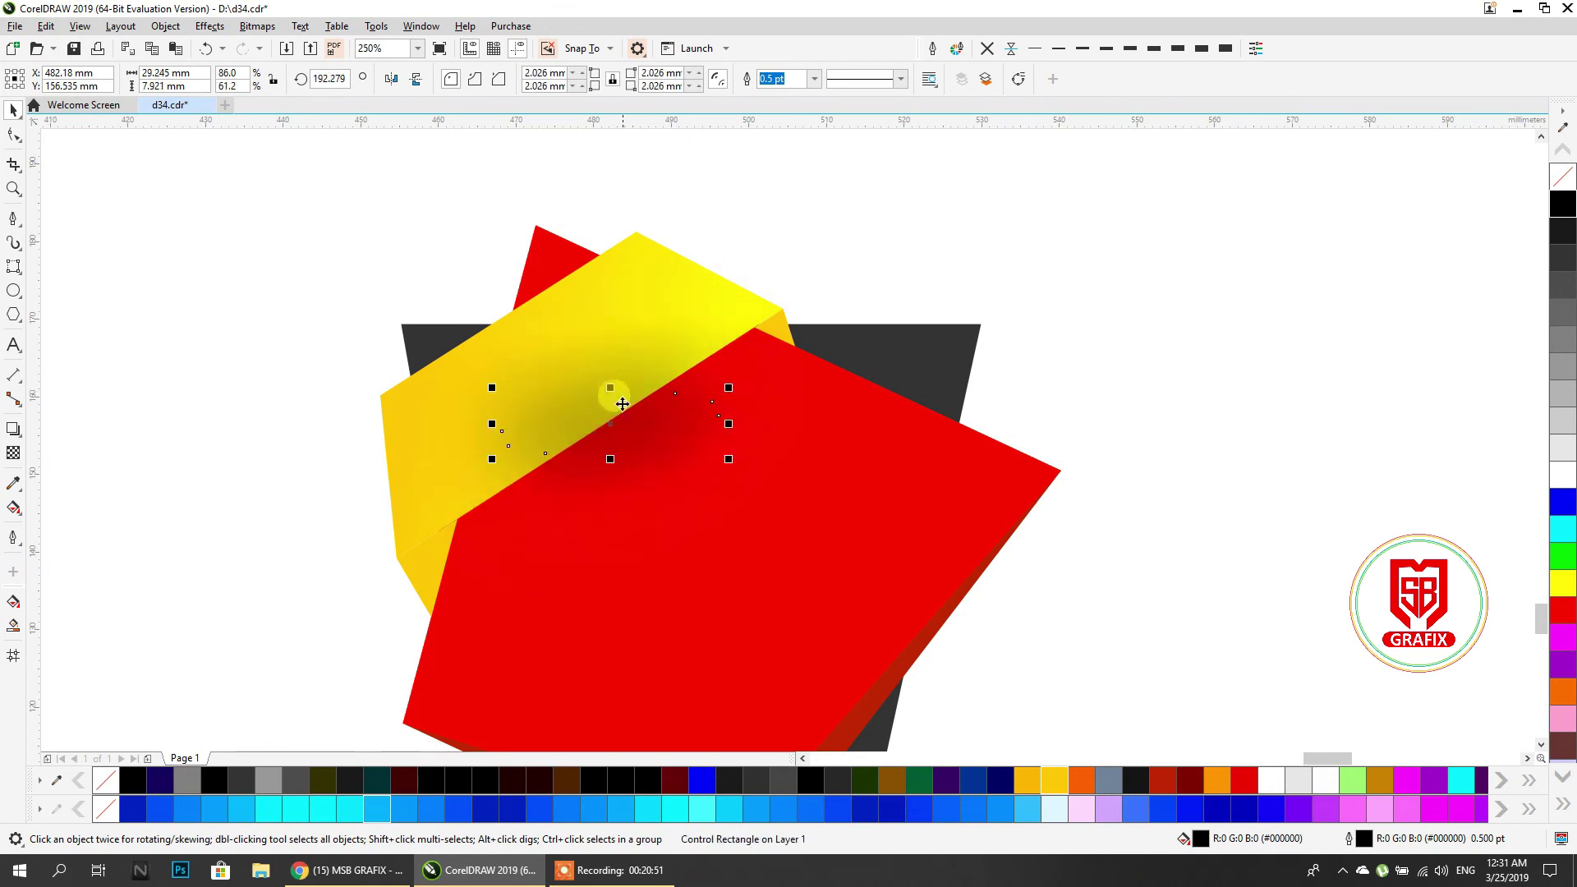
{"action": "key", "text": "ctrl+z"}
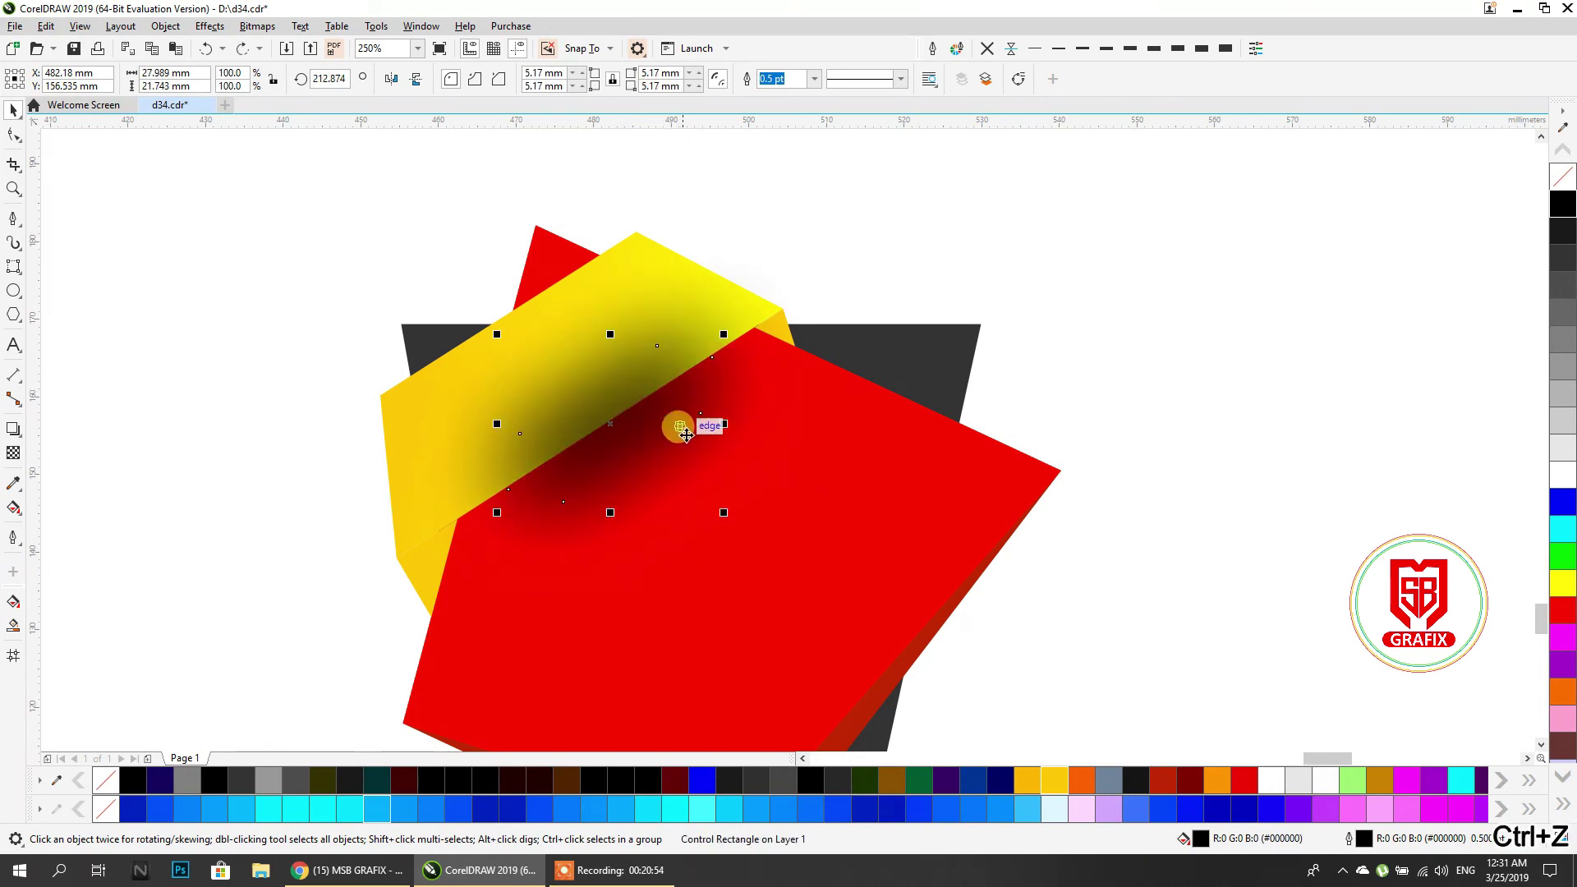
{"action": "left_click_drag", "start_coordinate": [723, 512], "coordinate": [698, 492]}
{"action": "left_click_drag", "start_coordinate": [616, 392], "coordinate": [622, 410]}
{"action": "right_click", "coordinate": [622, 409]}
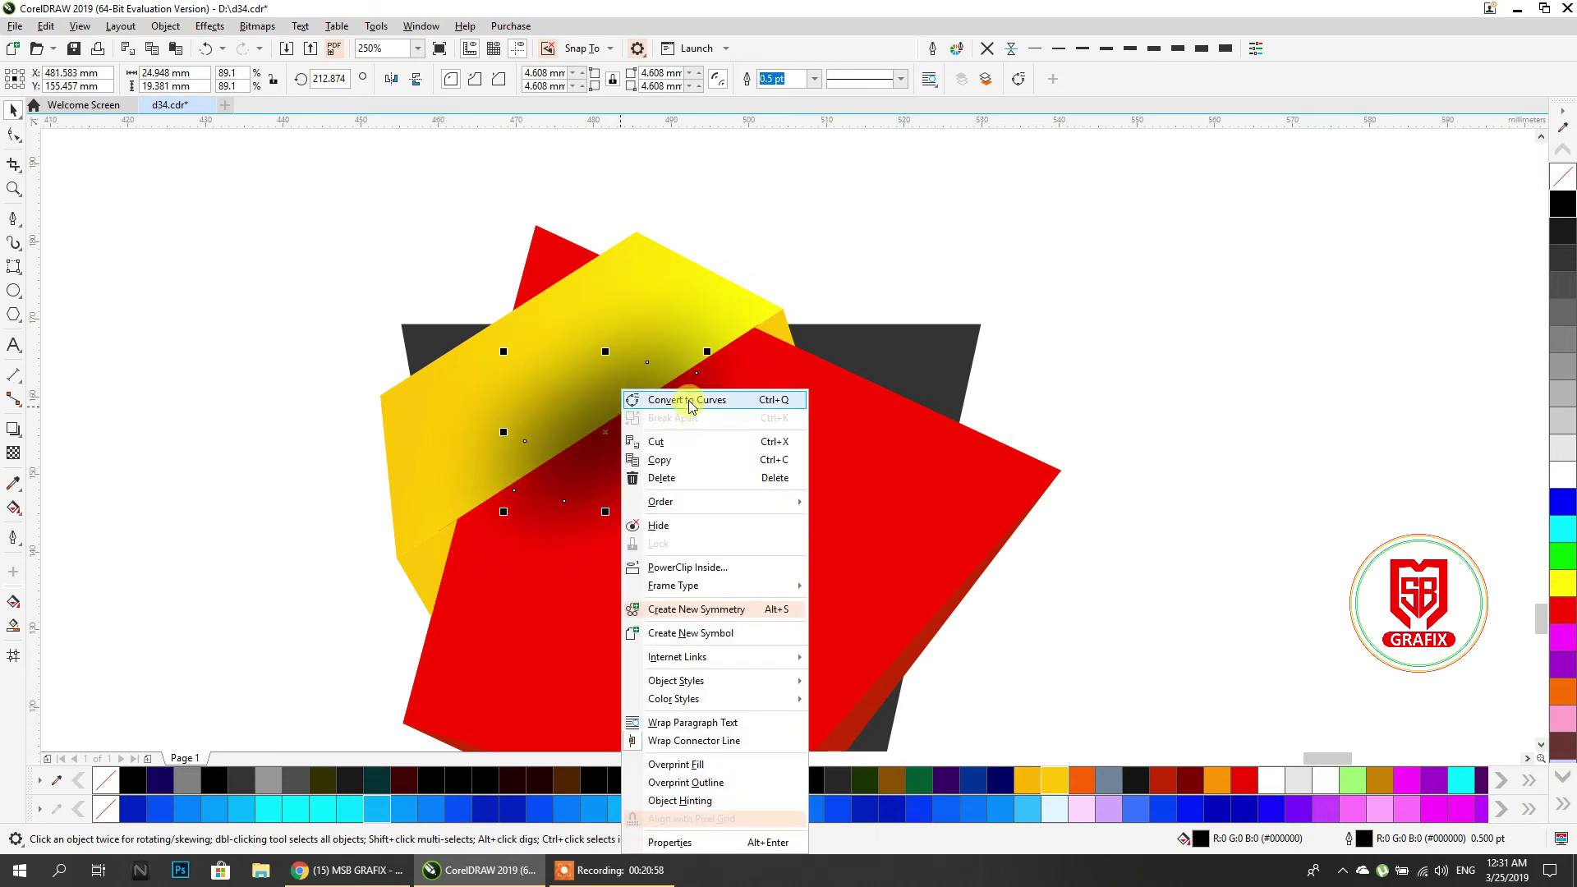
{"action": "left_click", "coordinate": [671, 569]}
{"action": "left_click", "coordinate": [823, 454]}
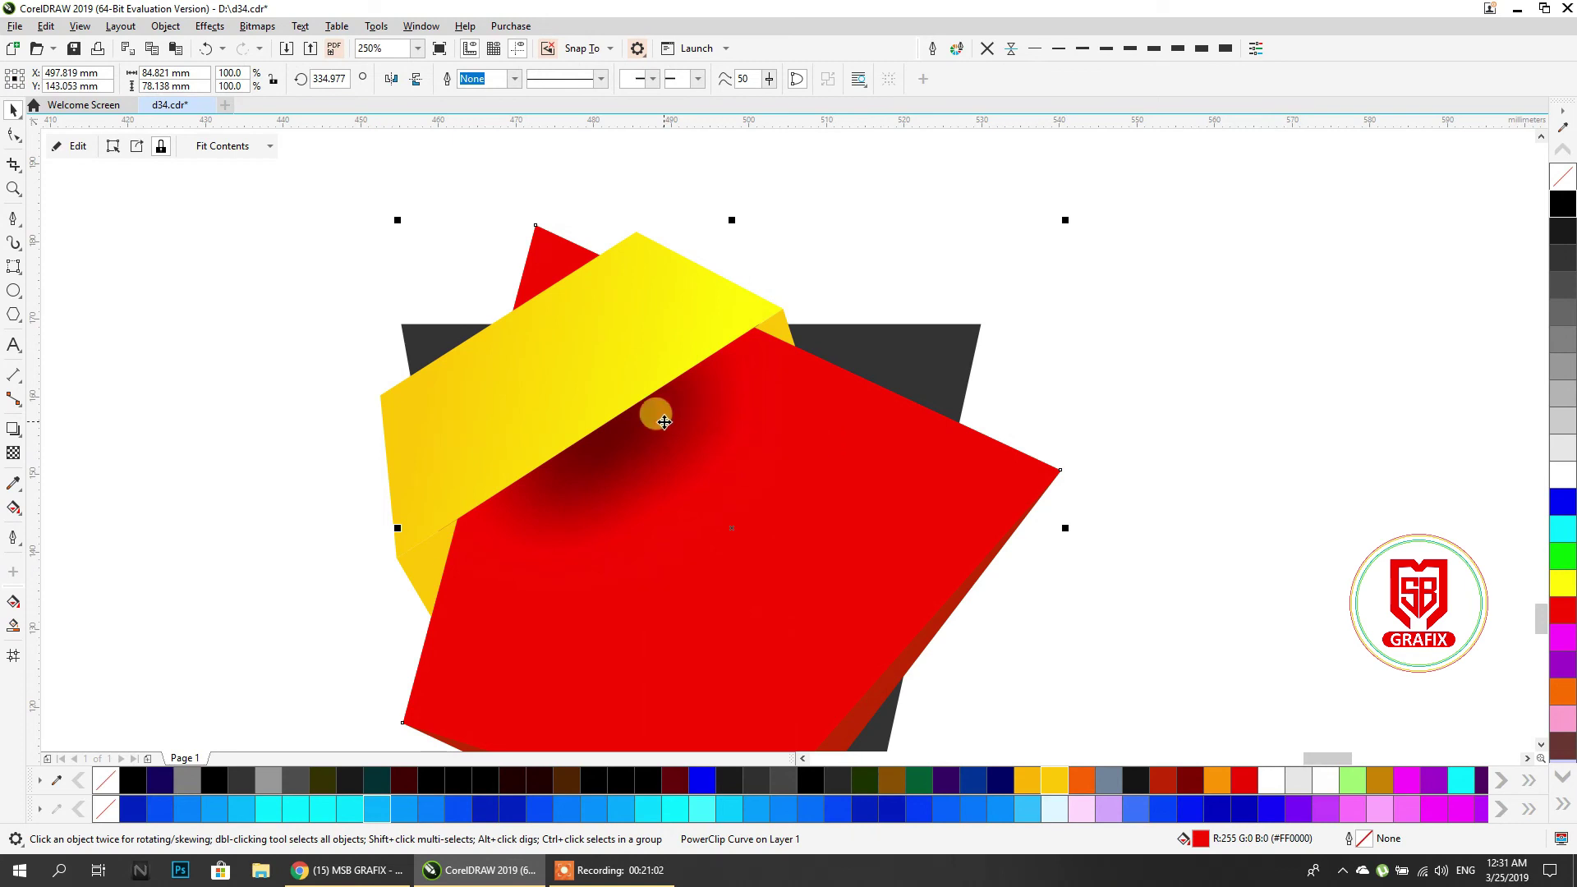
Edit the red shape's PowerClip contents, enlarging the shadow to about 128% and shifting it slightly upward.
{"action": "double_click", "coordinate": [664, 421]}
{"action": "left_click", "coordinate": [667, 426]}
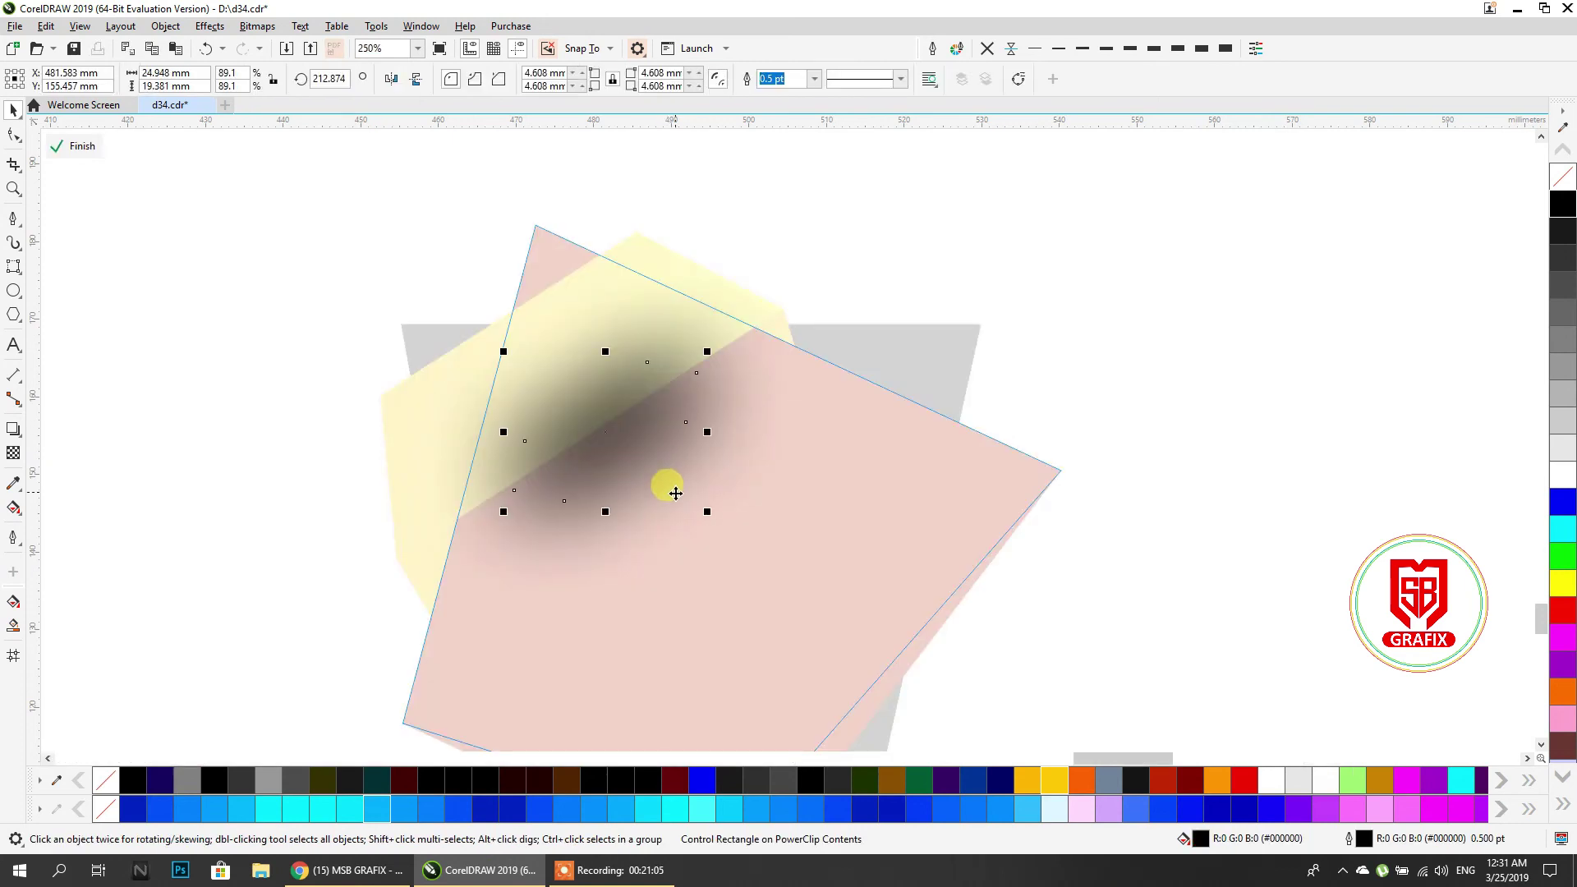
{"action": "left_click_drag", "start_coordinate": [709, 352], "coordinate": [756, 320]}
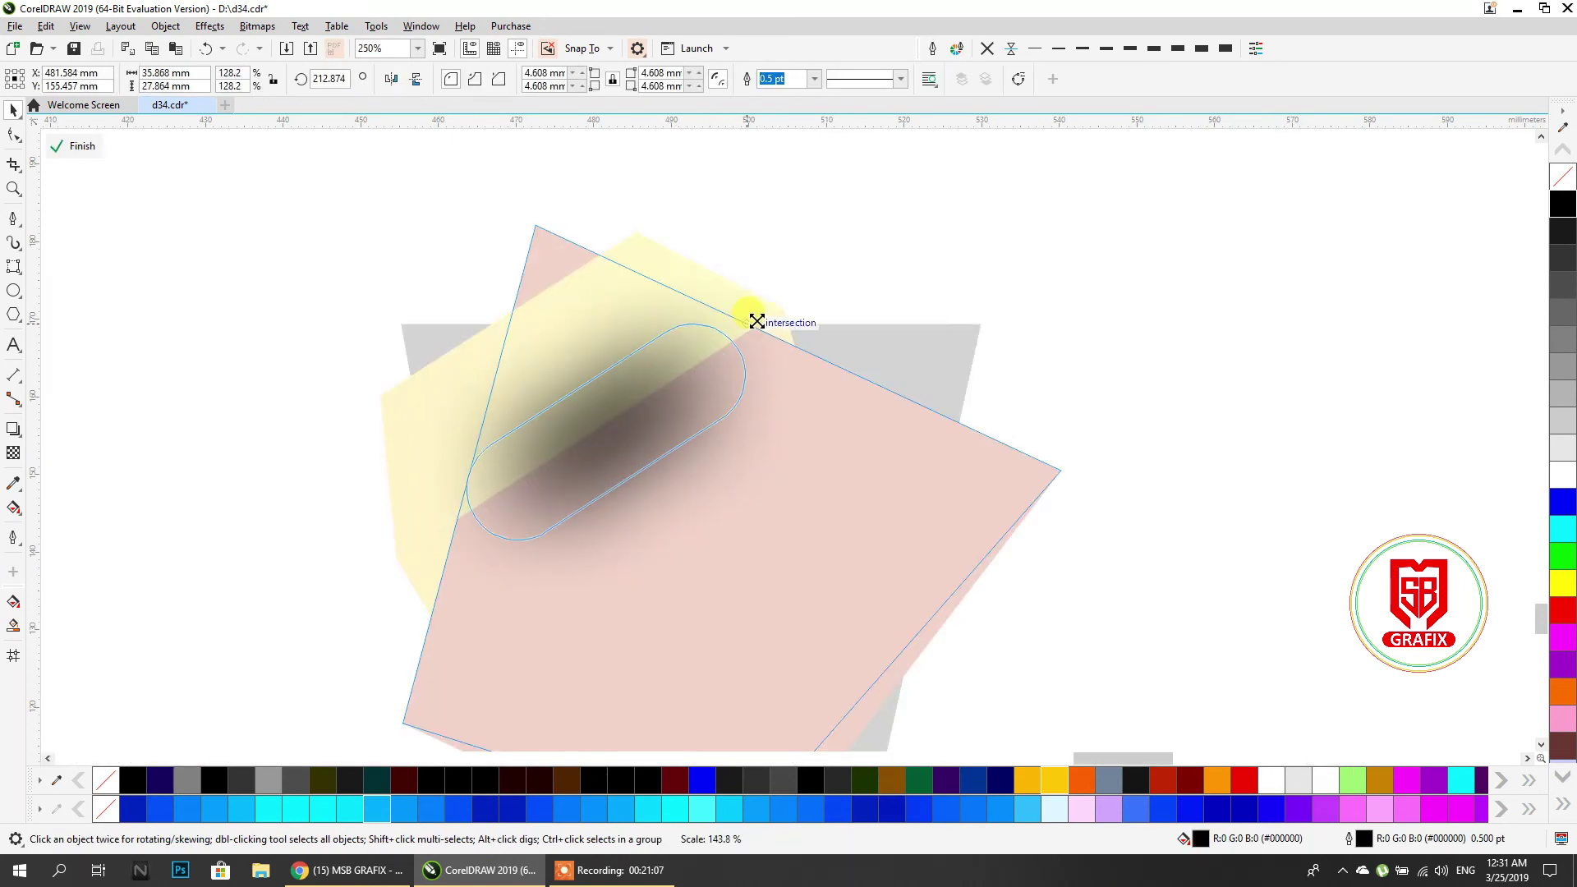
{"action": "left_click_drag", "start_coordinate": [703, 378], "coordinate": [701, 363]}
{"action": "left_click", "coordinate": [899, 247], "text": "ctrl"}
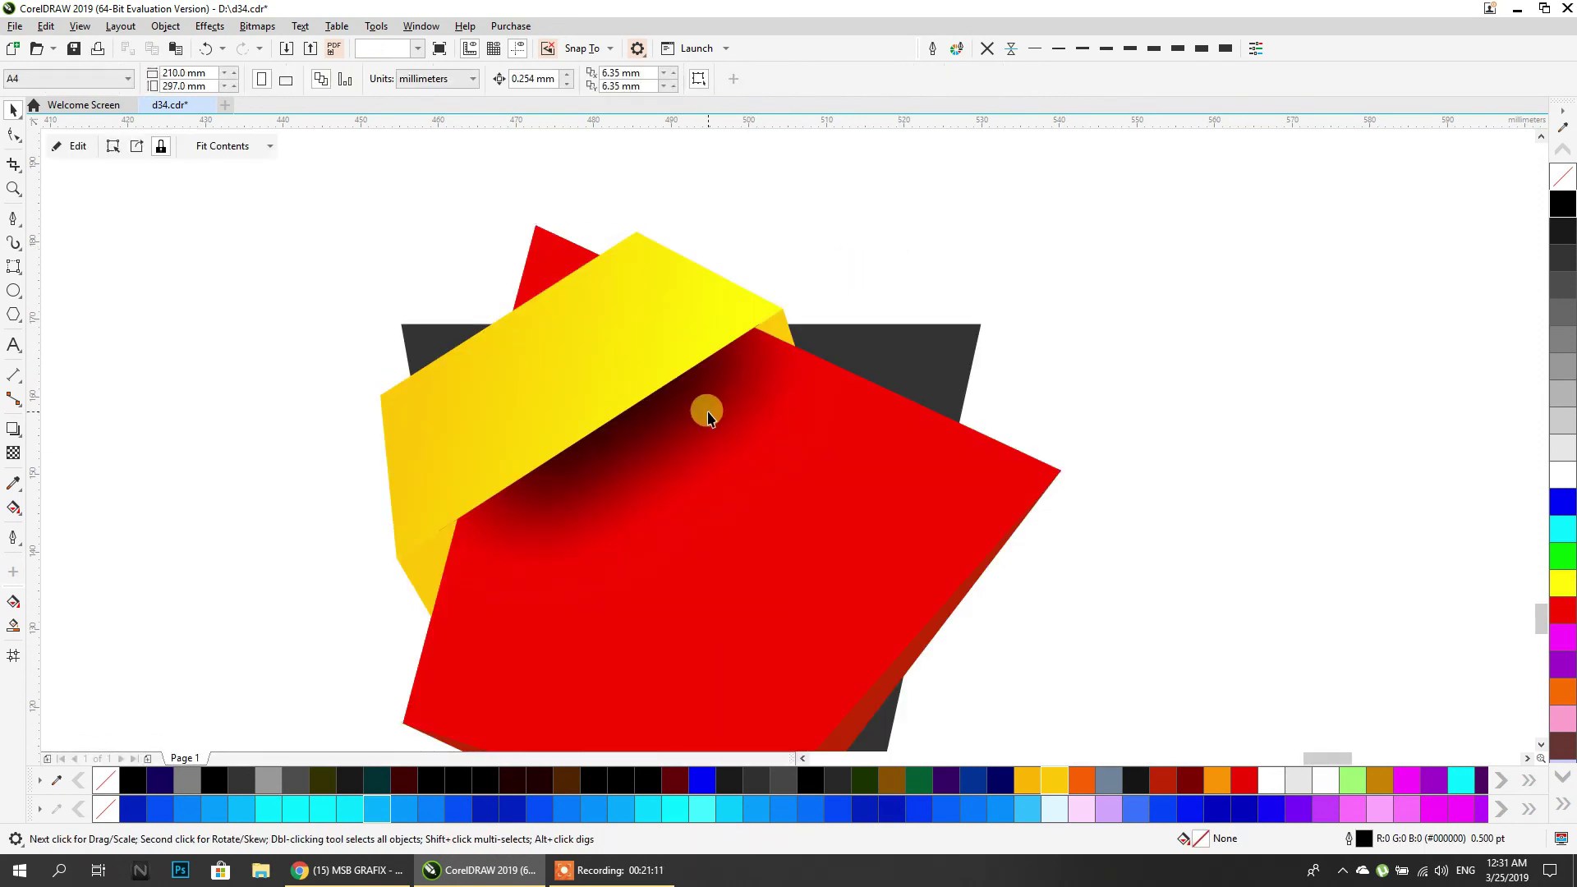
Reopen the red shape's PowerClip and move the shadow slightly left and up, further beneath the yellow band.
{"action": "double_click", "coordinate": [704, 412]}
{"action": "left_click_drag", "start_coordinate": [690, 406], "coordinate": [671, 399]}
{"action": "left_click", "coordinate": [937, 227], "text": "ctrl"}
{"action": "left_click", "coordinate": [914, 232]}
{"action": "scroll", "coordinate": [536, 401], "scroll_direction": "down", "scroll_amount": 2}
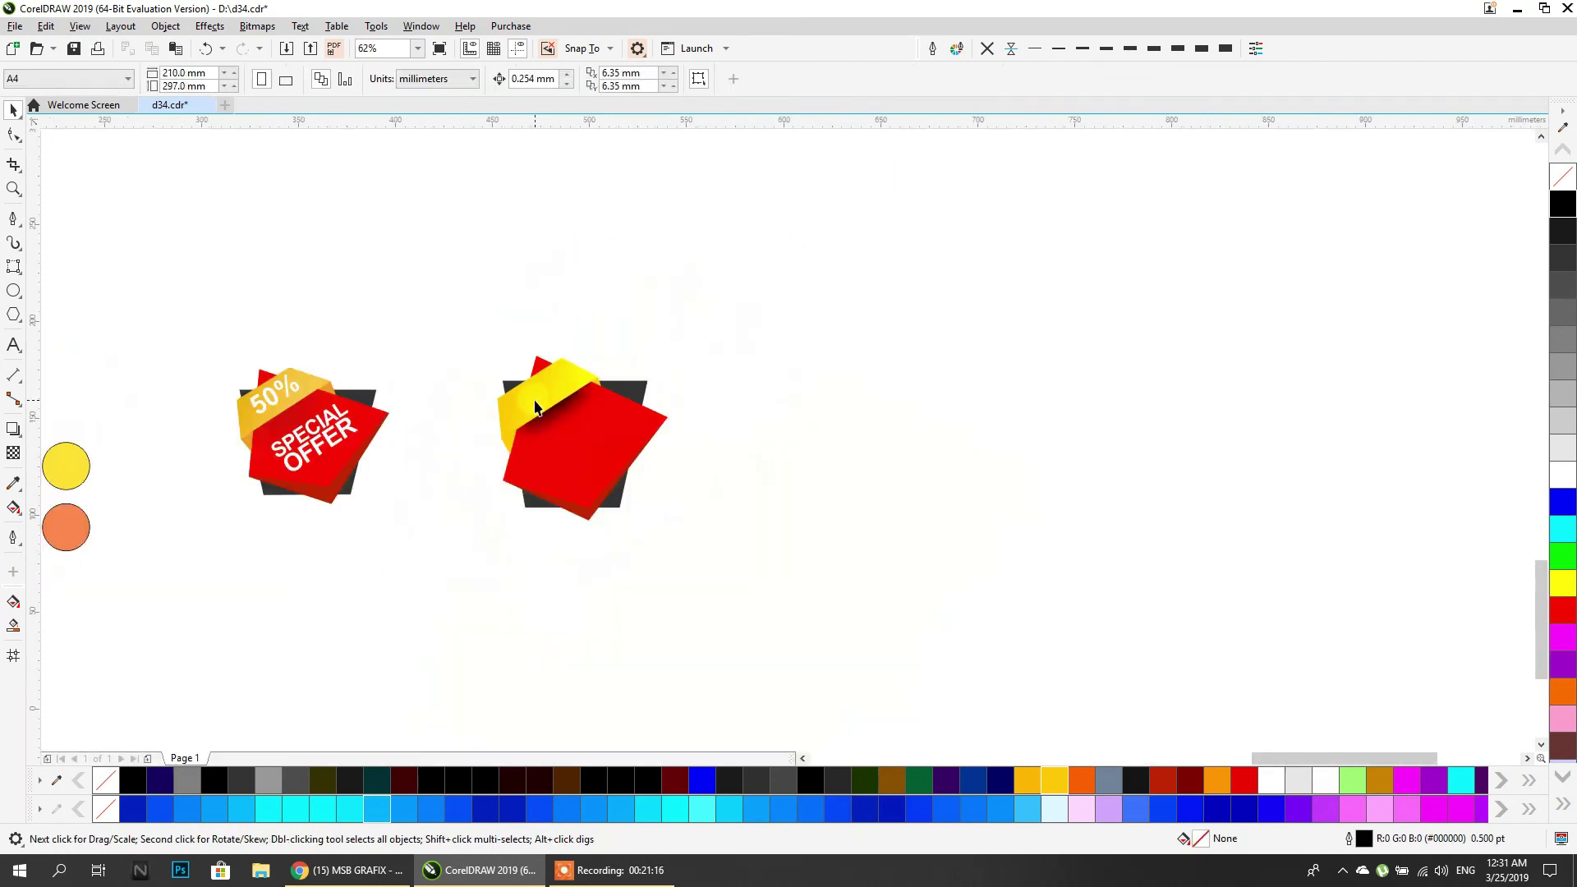
{"action": "left_click", "coordinate": [302, 443]}
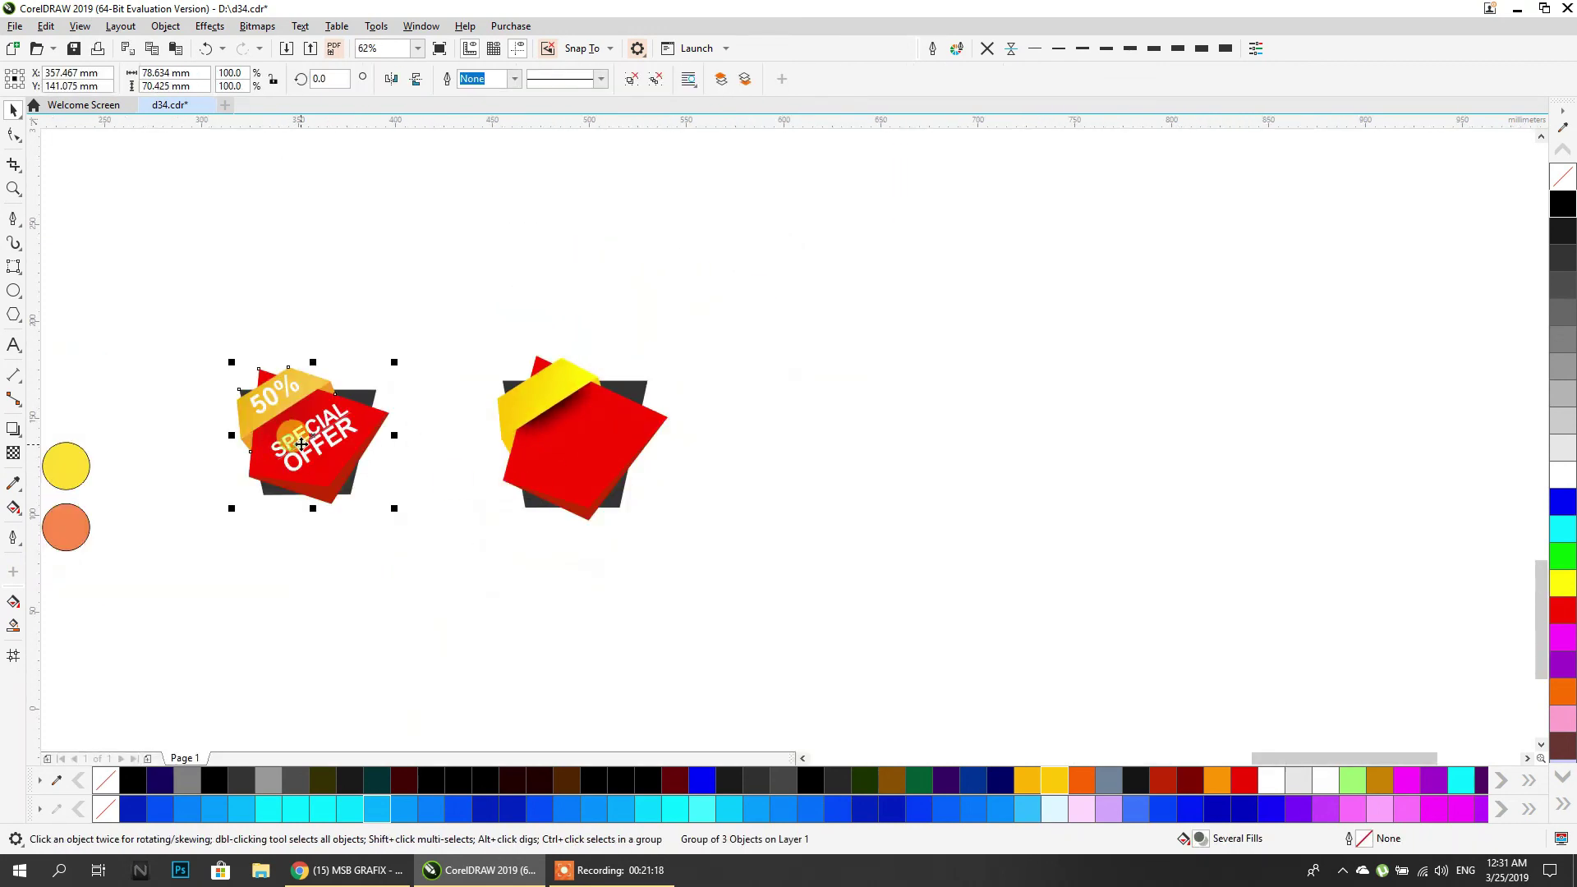
{"action": "left_click", "coordinate": [295, 443], "text": "ctrl"}
{"action": "left_click_drag", "start_coordinate": [296, 444], "coordinate": [524, 475]}
{"action": "key", "text": "ctrl+z"}
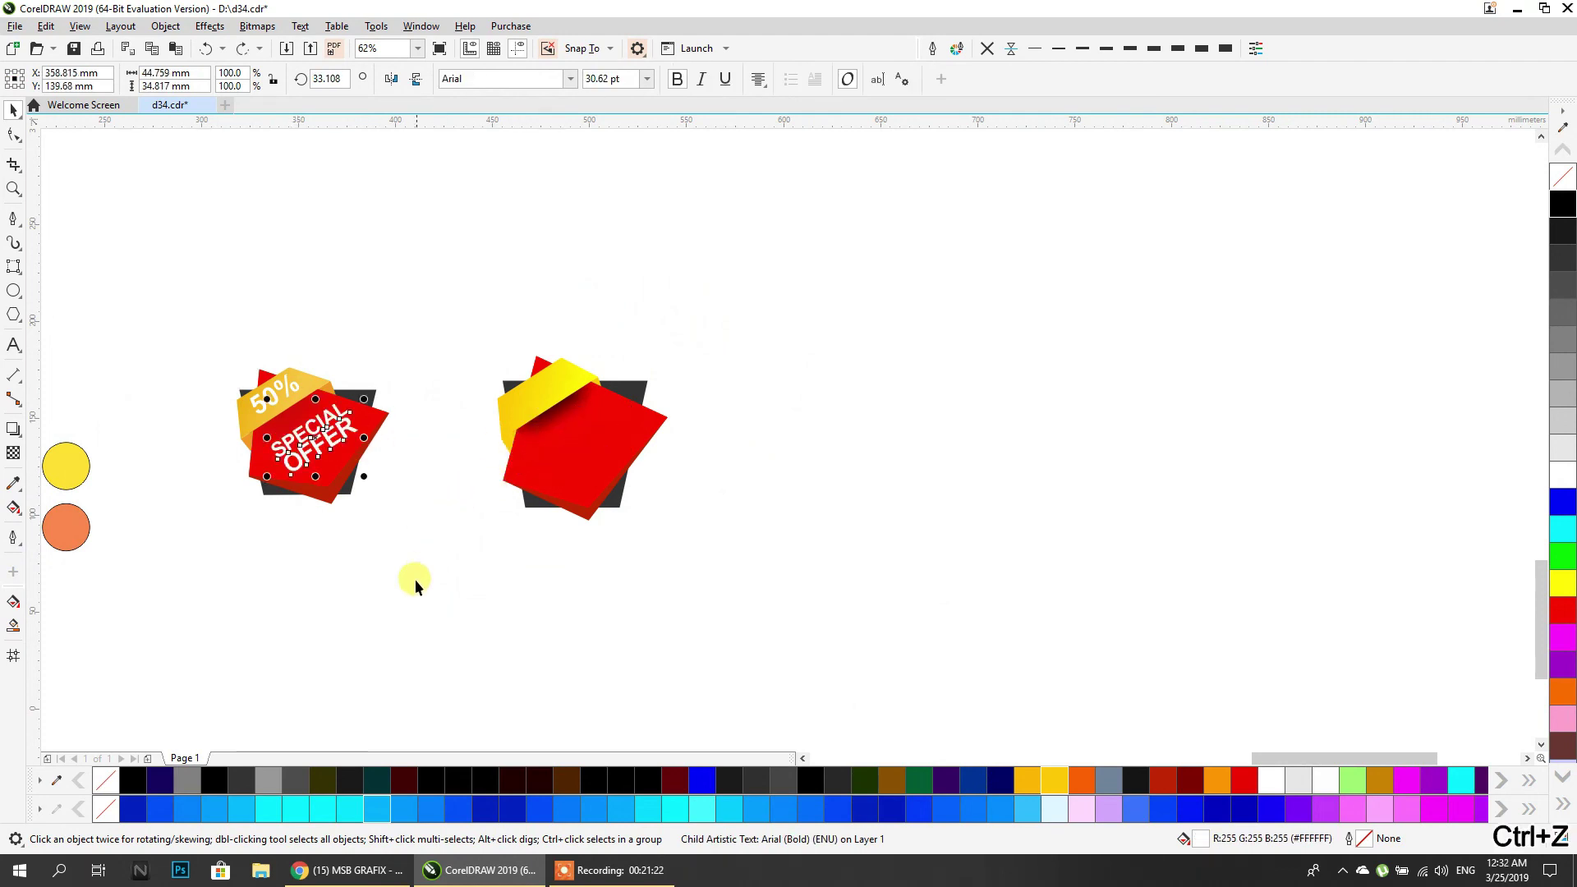
Place an ungrouped copy of the reference badge beside the new badge and move its 50% text onto the yellow band.
{"action": "left_click_drag", "start_coordinate": [336, 449], "coordinate": [986, 424]}
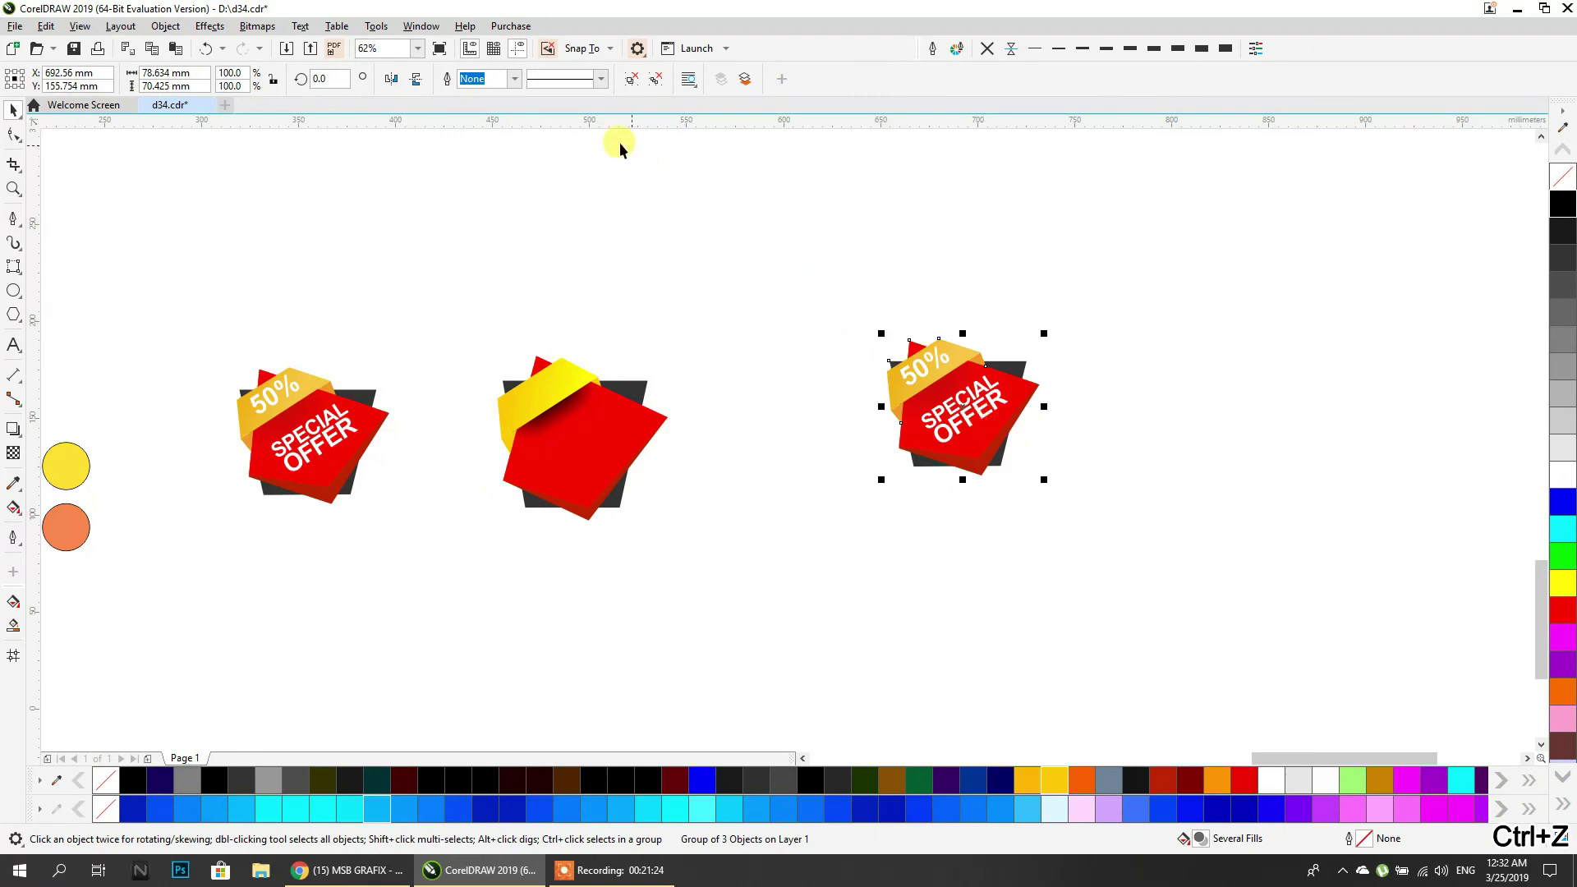
{"action": "left_click", "coordinate": [706, 183]}
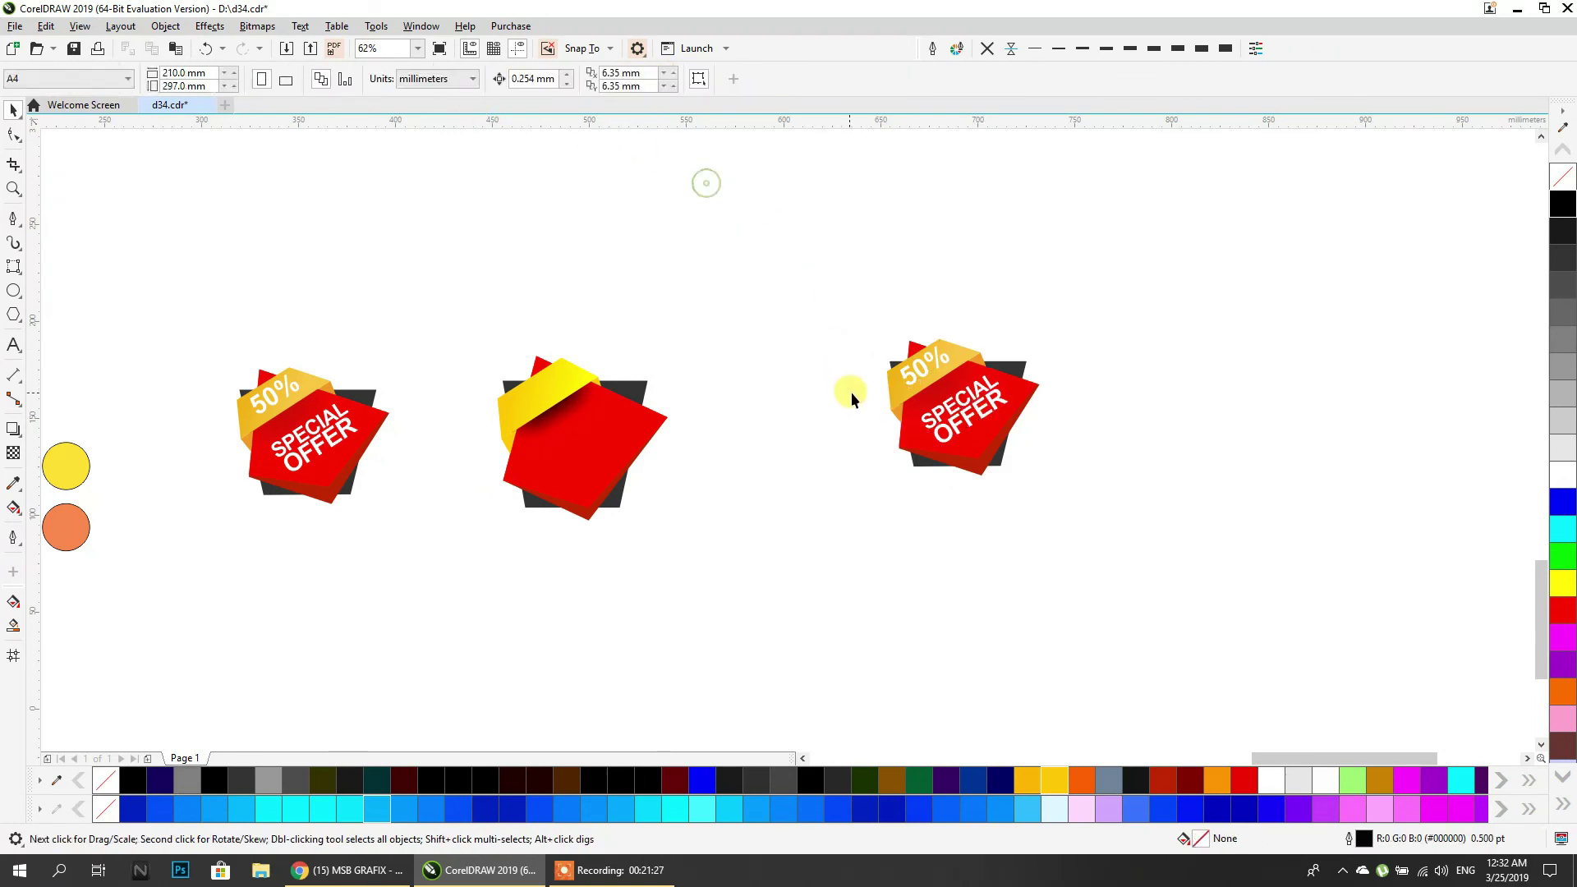
{"action": "left_click_drag", "start_coordinate": [908, 386], "coordinate": [536, 405]}
{"action": "scroll", "coordinate": [535, 406], "scroll_direction": "up", "scroll_amount": 5}
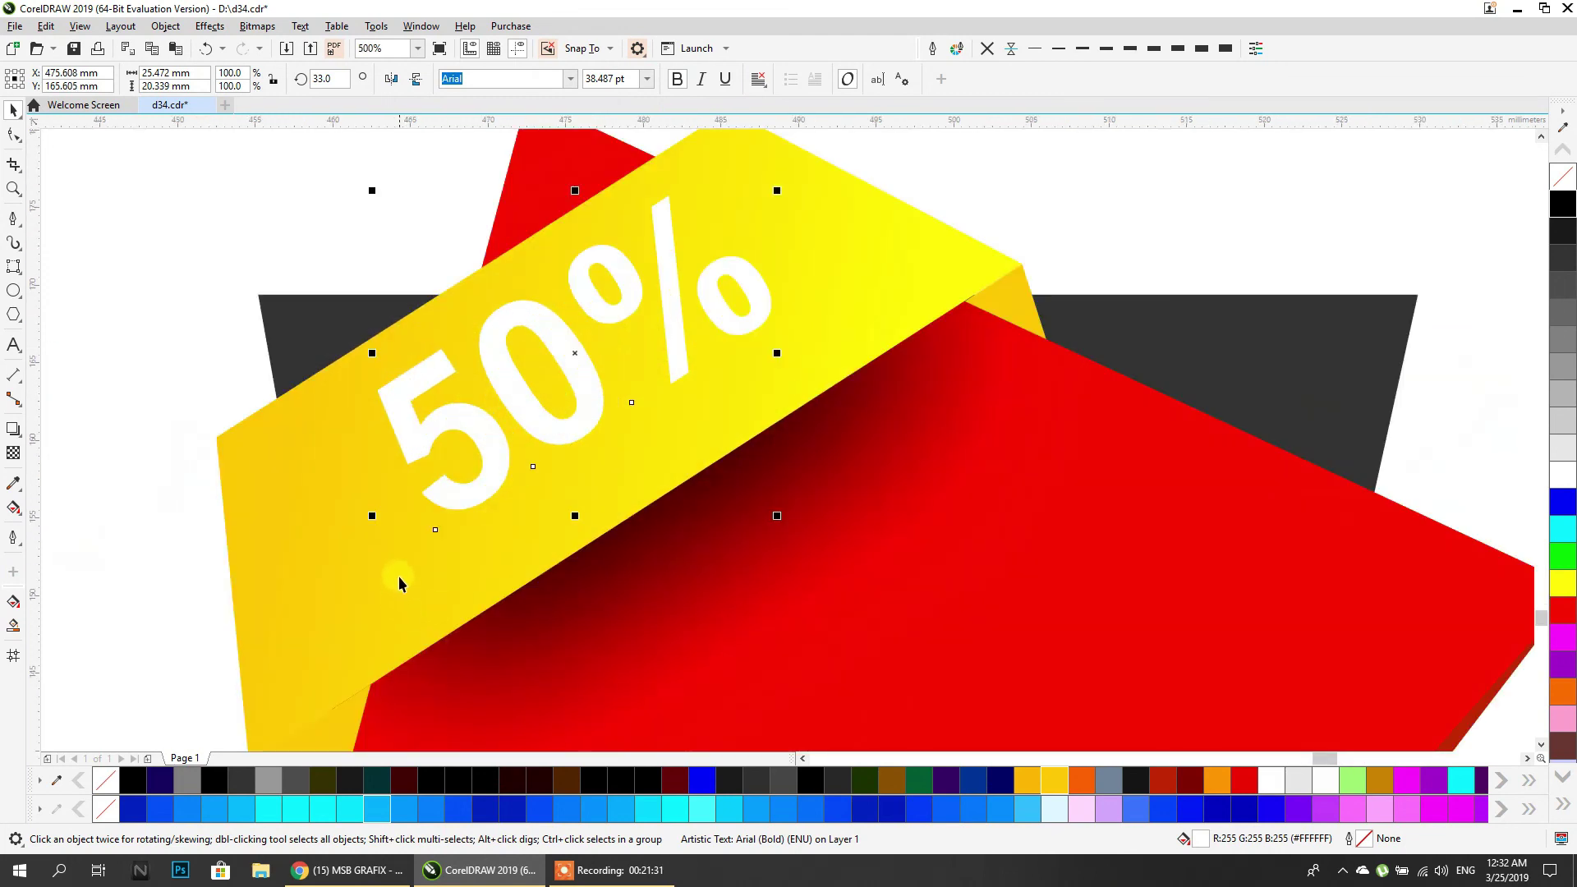
Enlarge the 50% text proportionally to about 48 pt and shift it slightly right to centre it on the yellow band.
{"action": "left_click_drag", "start_coordinate": [373, 514], "coordinate": [264, 535]}
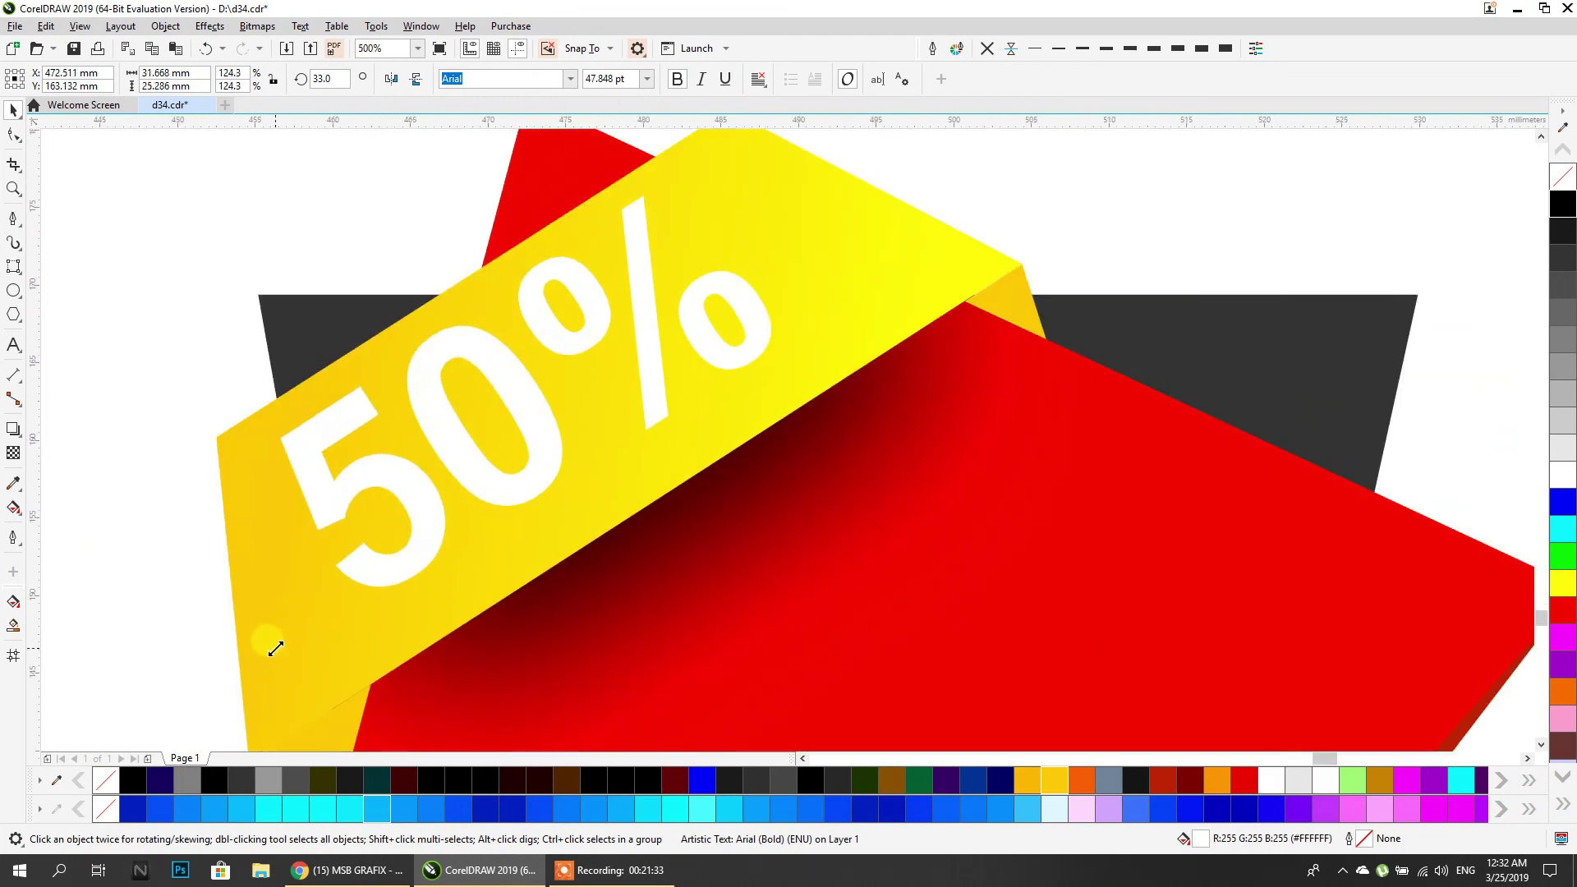
{"action": "left_click_drag", "start_coordinate": [538, 386], "coordinate": [566, 386]}
{"action": "scroll", "coordinate": [567, 386], "scroll_direction": "down", "scroll_amount": 4}
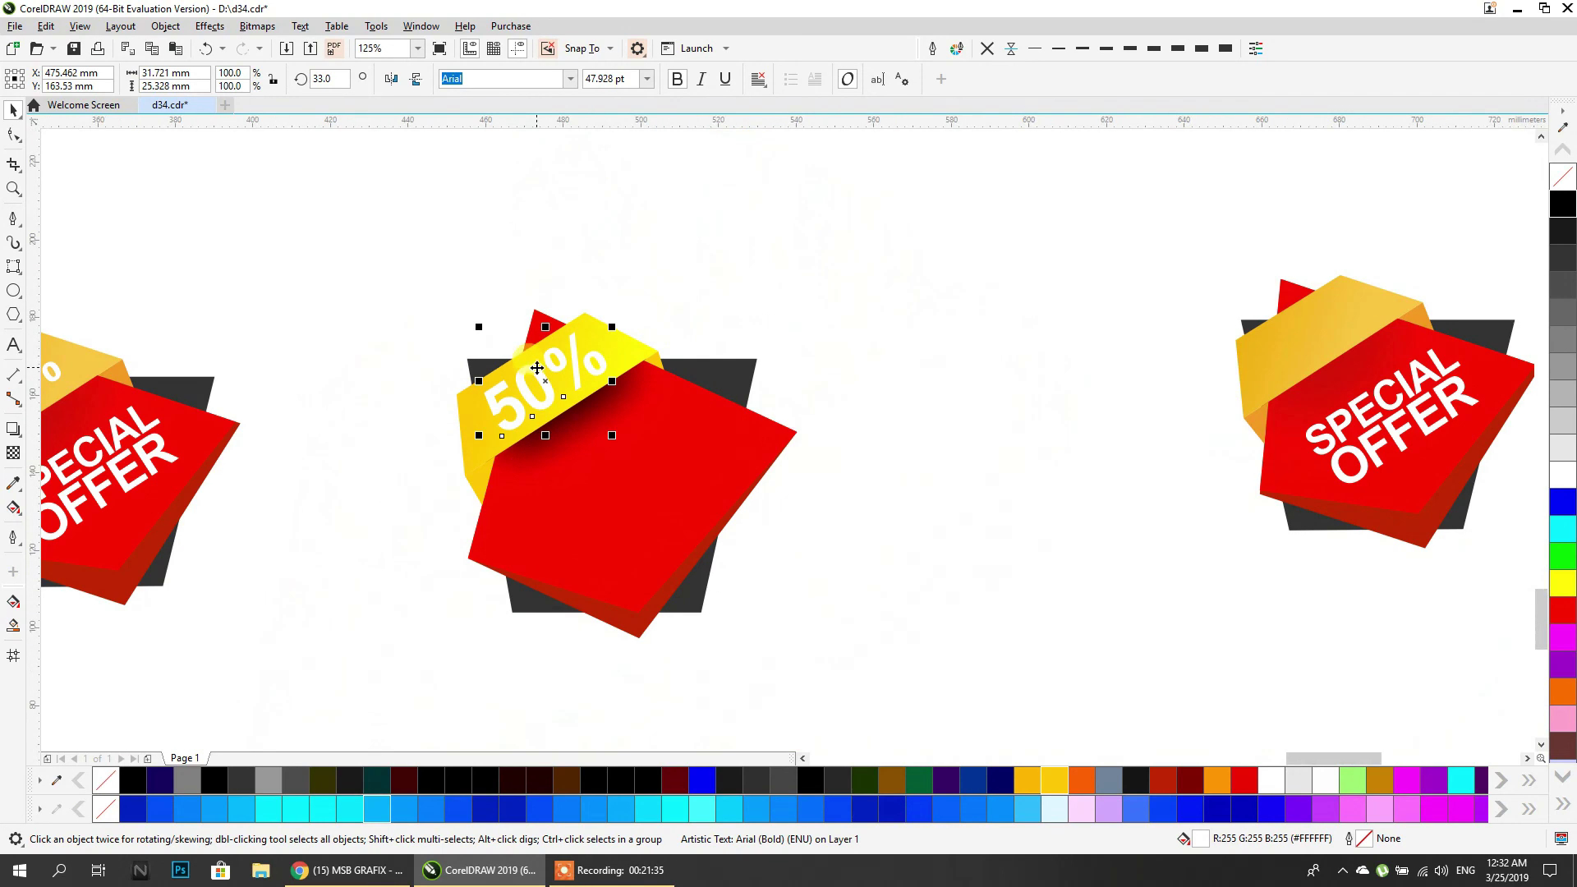
Move the SPECIAL OFFER text from the ungrouped reference copy onto the new badge's red shape, enlarge it slightly and centre it.
{"action": "left_click_drag", "start_coordinate": [1348, 456], "coordinate": [563, 492]}
{"action": "scroll", "coordinate": [625, 558], "scroll_direction": "up", "scroll_amount": 2}
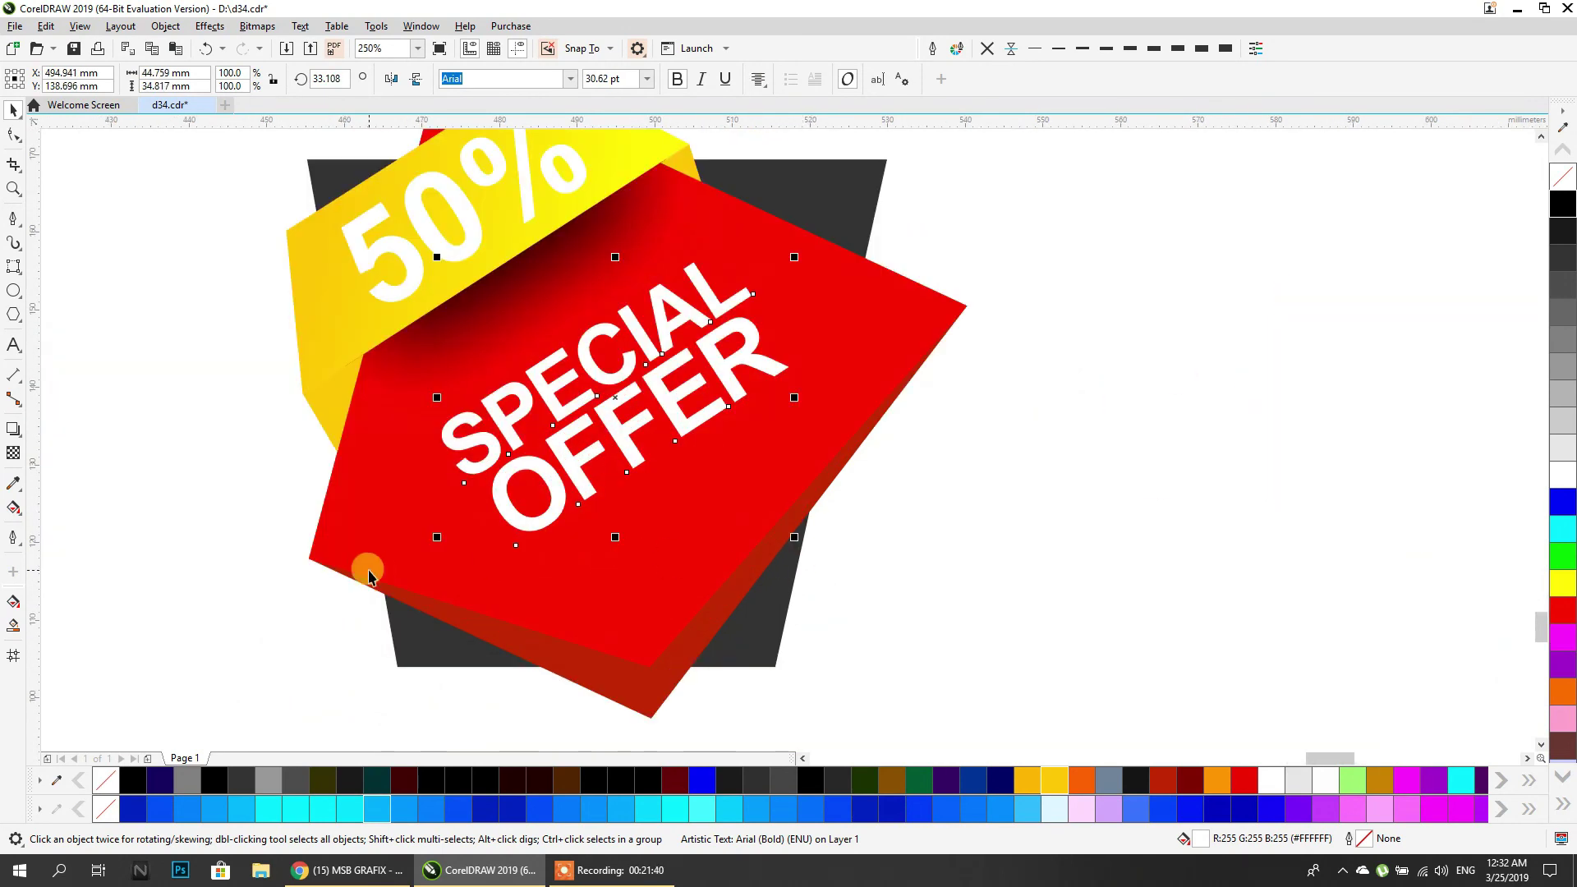
{"action": "left_click_drag", "start_coordinate": [429, 539], "coordinate": [376, 556]}
{"action": "left_click_drag", "start_coordinate": [553, 397], "coordinate": [586, 376]}
{"action": "left_click", "coordinate": [905, 402]}
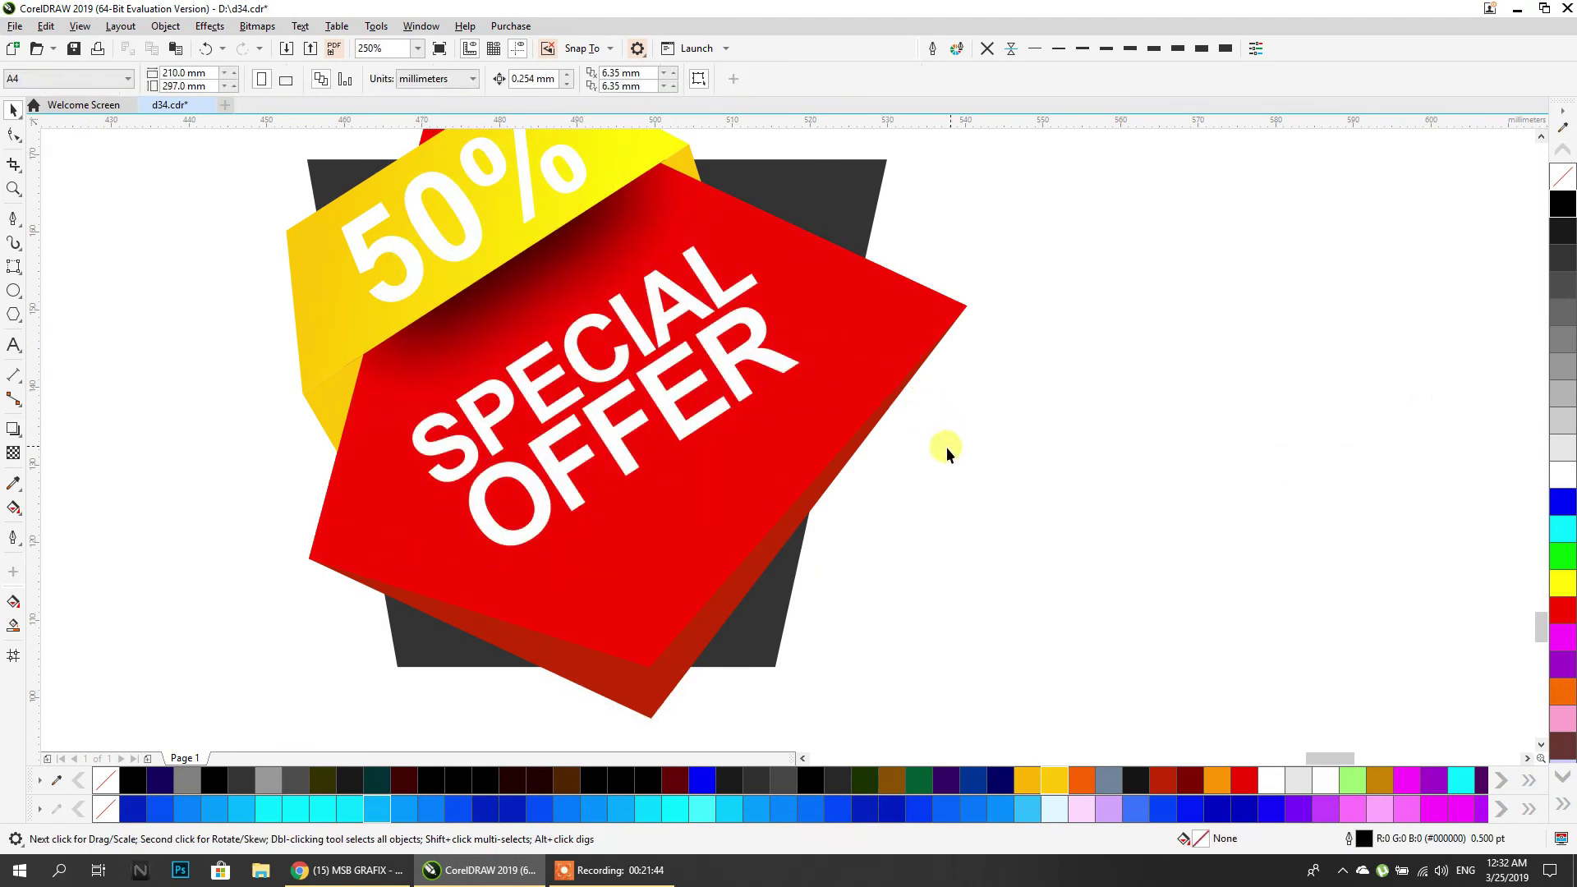
Select all seven objects of the new badge, including both texts, and group them.
{"action": "scroll", "coordinate": [946, 447], "scroll_direction": "down", "scroll_amount": 4}
{"action": "scroll", "coordinate": [715, 269], "scroll_direction": "up", "scroll_amount": 2}
{"action": "left_click_drag", "start_coordinate": [761, 254], "coordinate": [325, 672]}
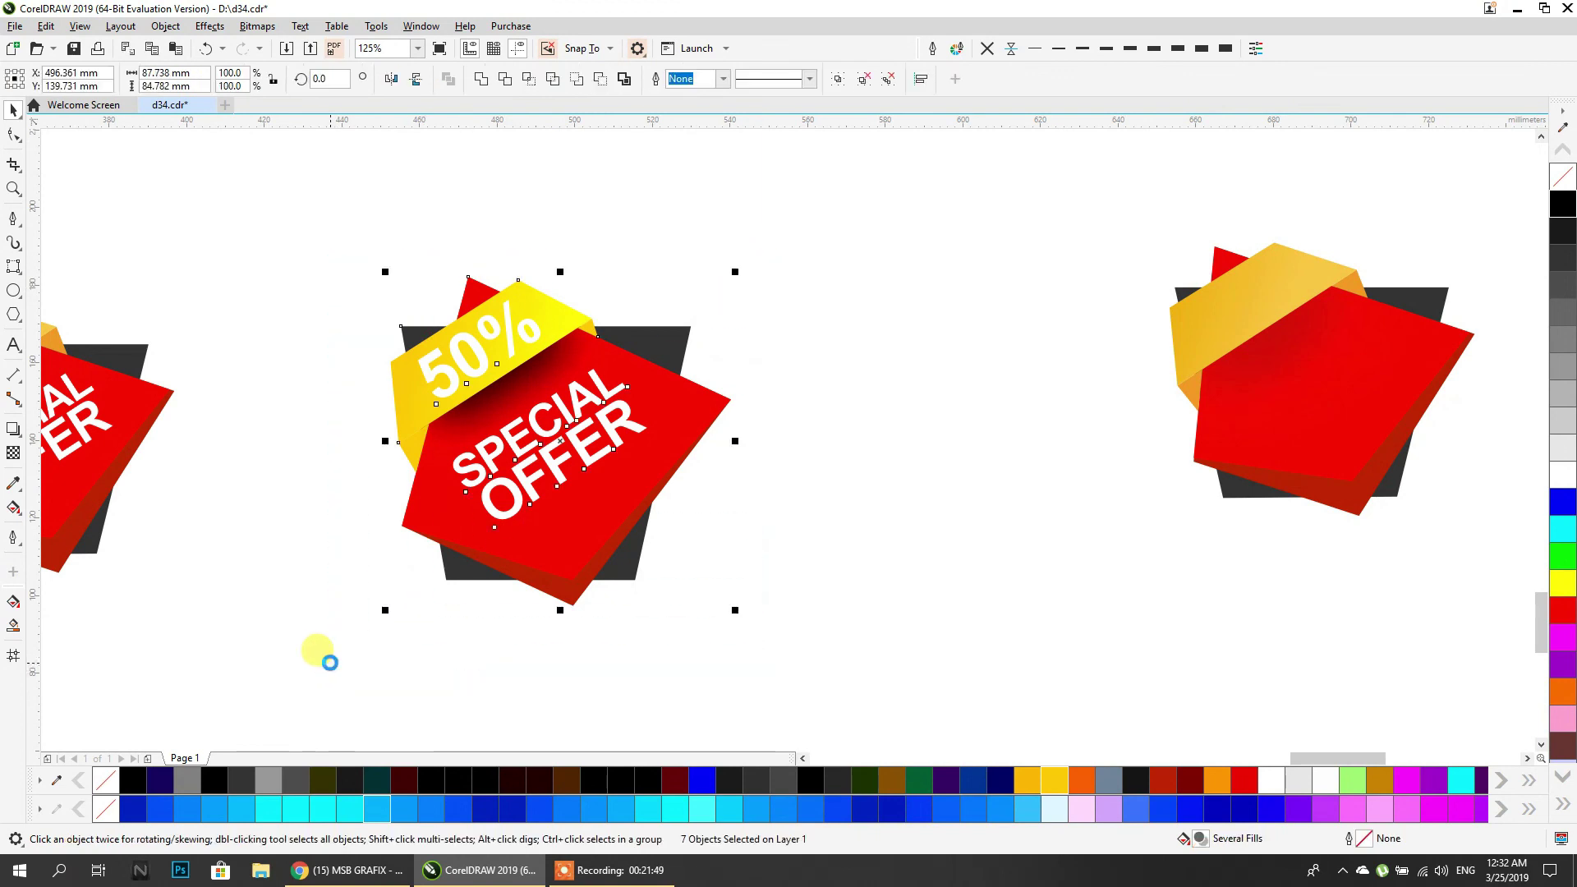
{"action": "key", "text": "ctrl+g"}
{"action": "scroll", "coordinate": [545, 493], "scroll_direction": "down", "scroll_amount": 2}
{"action": "scroll", "coordinate": [485, 468], "scroll_direction": "up", "scroll_amount": 4}
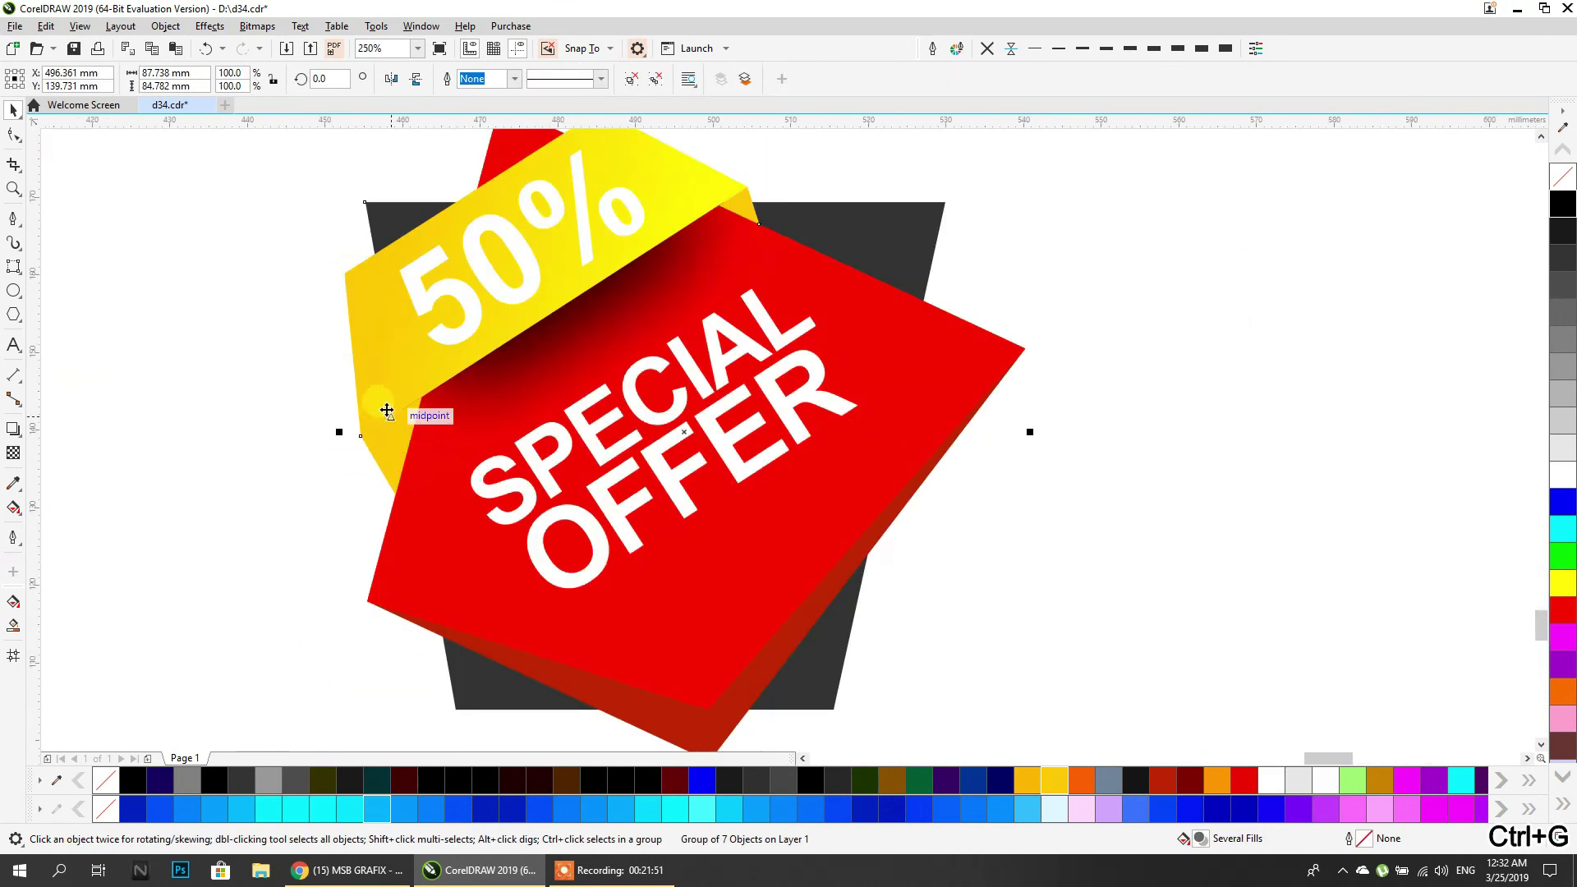
Tint the solid fill of the yellow band's lower-left fold with darker palette colours until it is #EBA900.
{"action": "left_click", "coordinate": [390, 445], "text": "ctrl"}
{"action": "left_click", "coordinate": [649, 708]}
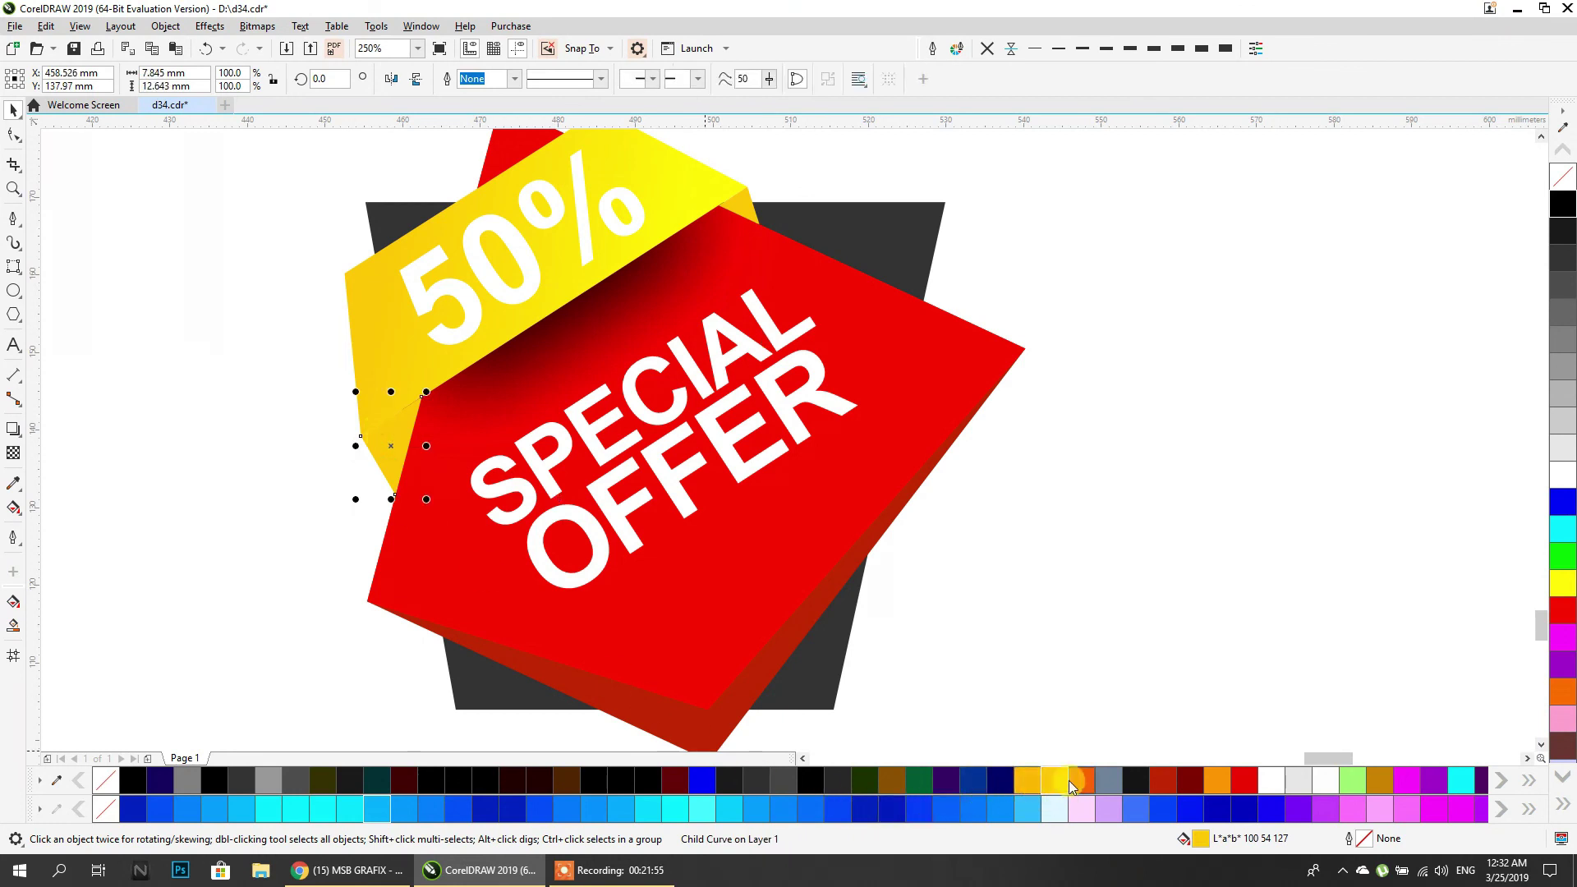
{"action": "left_click", "coordinate": [1186, 784], "text": "ctrl"}
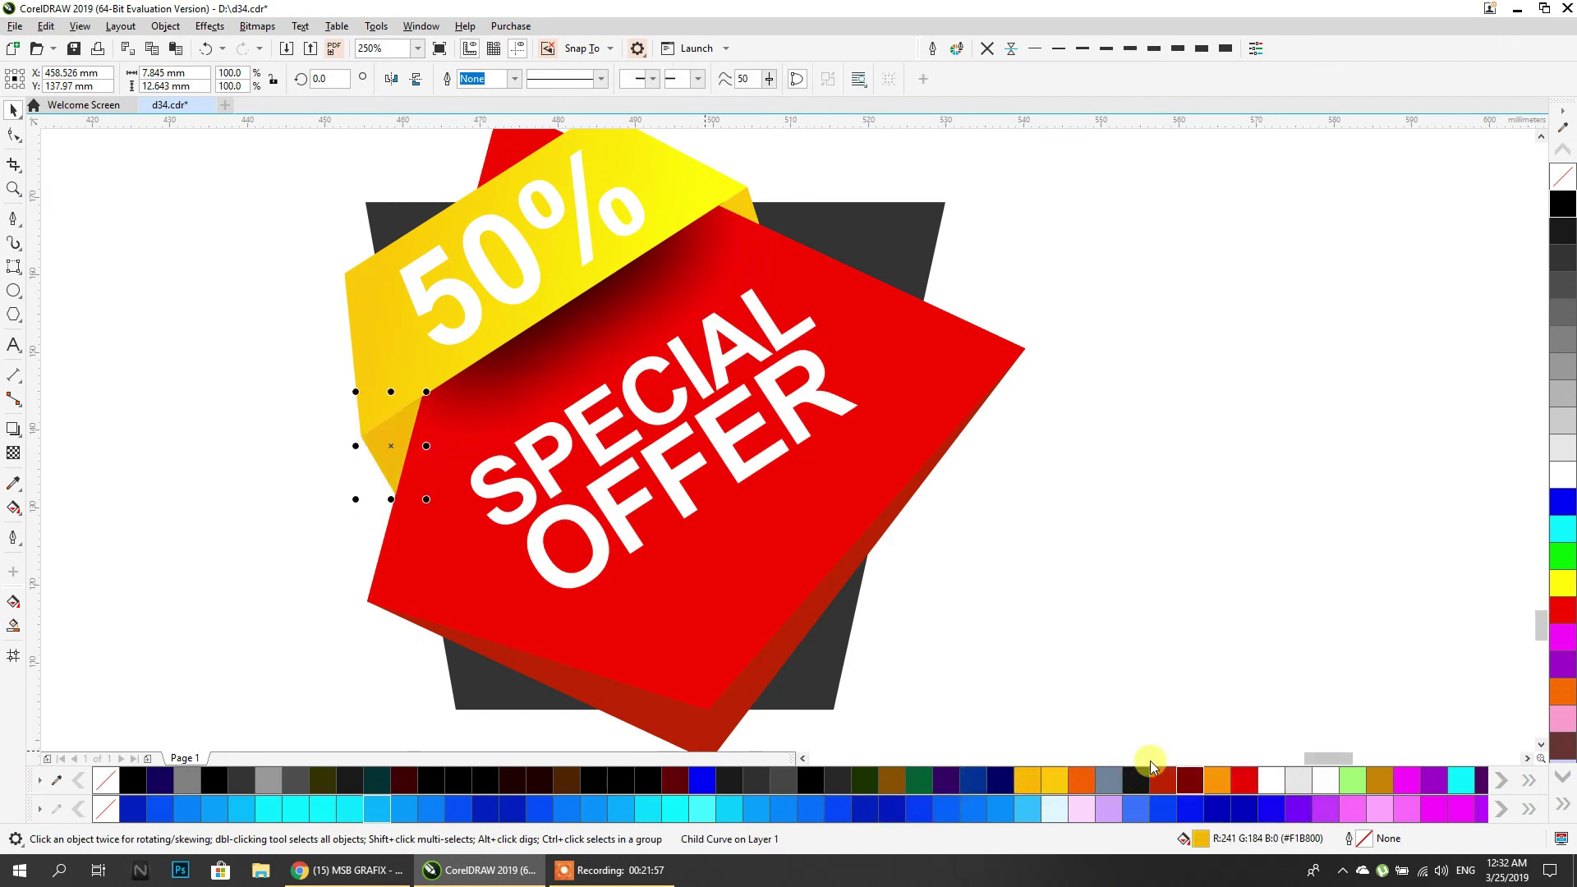
{"action": "left_click", "coordinate": [1172, 787], "text": "ctrl"}
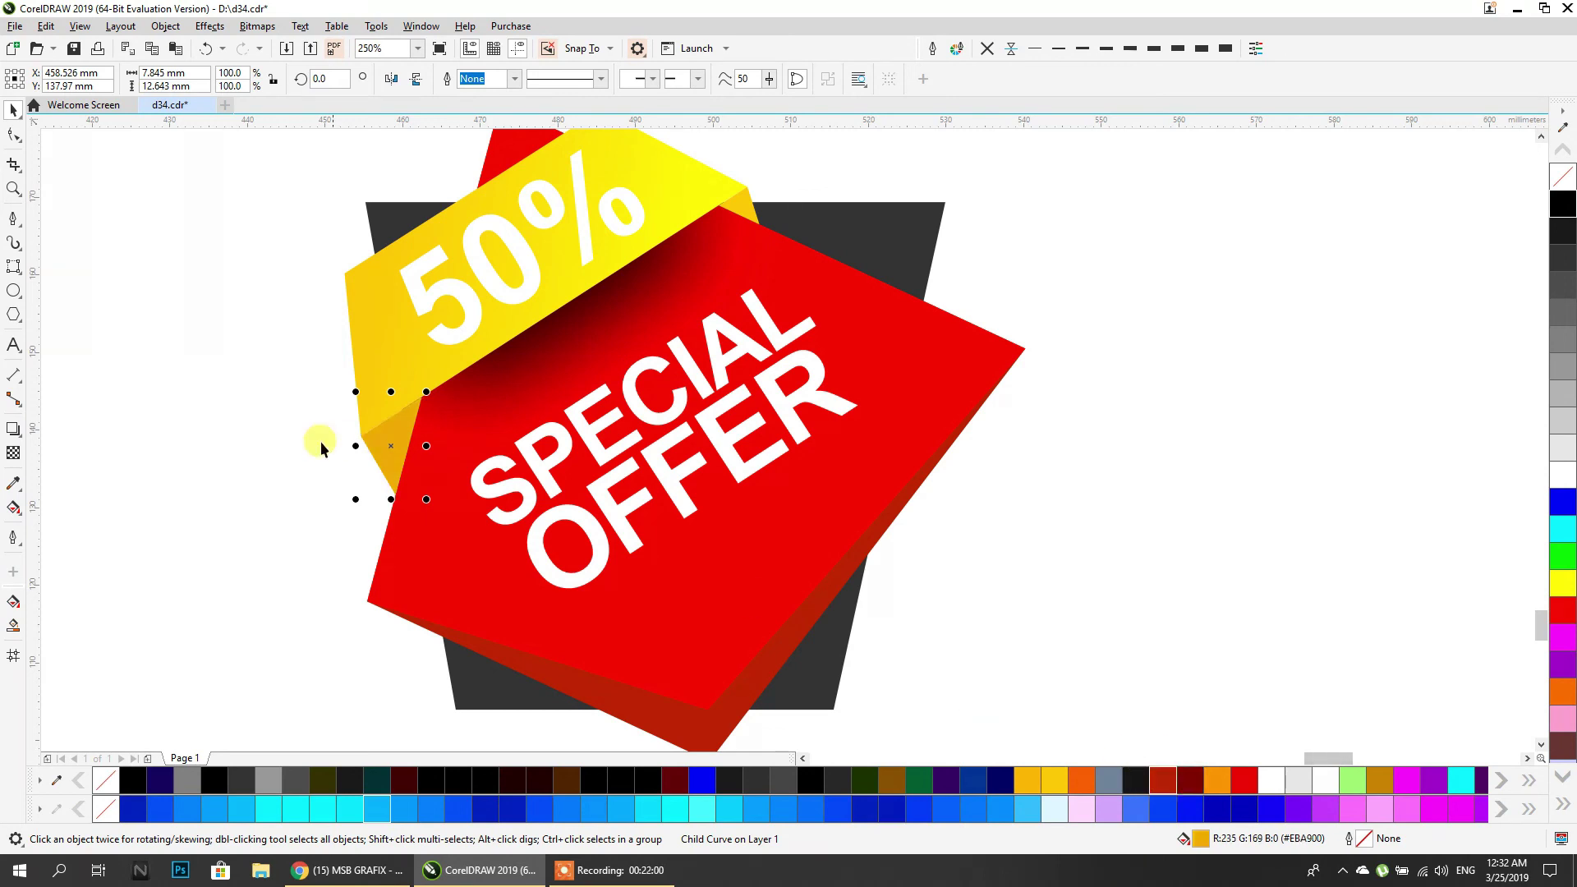
Apply a linear fountain fill to the lower-left fold, from golden yellow at its tip to dark golden brown at the band's edge.
{"action": "left_click", "coordinate": [17, 508]}
{"action": "scroll", "coordinate": [418, 445], "scroll_direction": "up", "scroll_amount": 3}
{"action": "left_click_drag", "start_coordinate": [265, 598], "coordinate": [349, 289]}
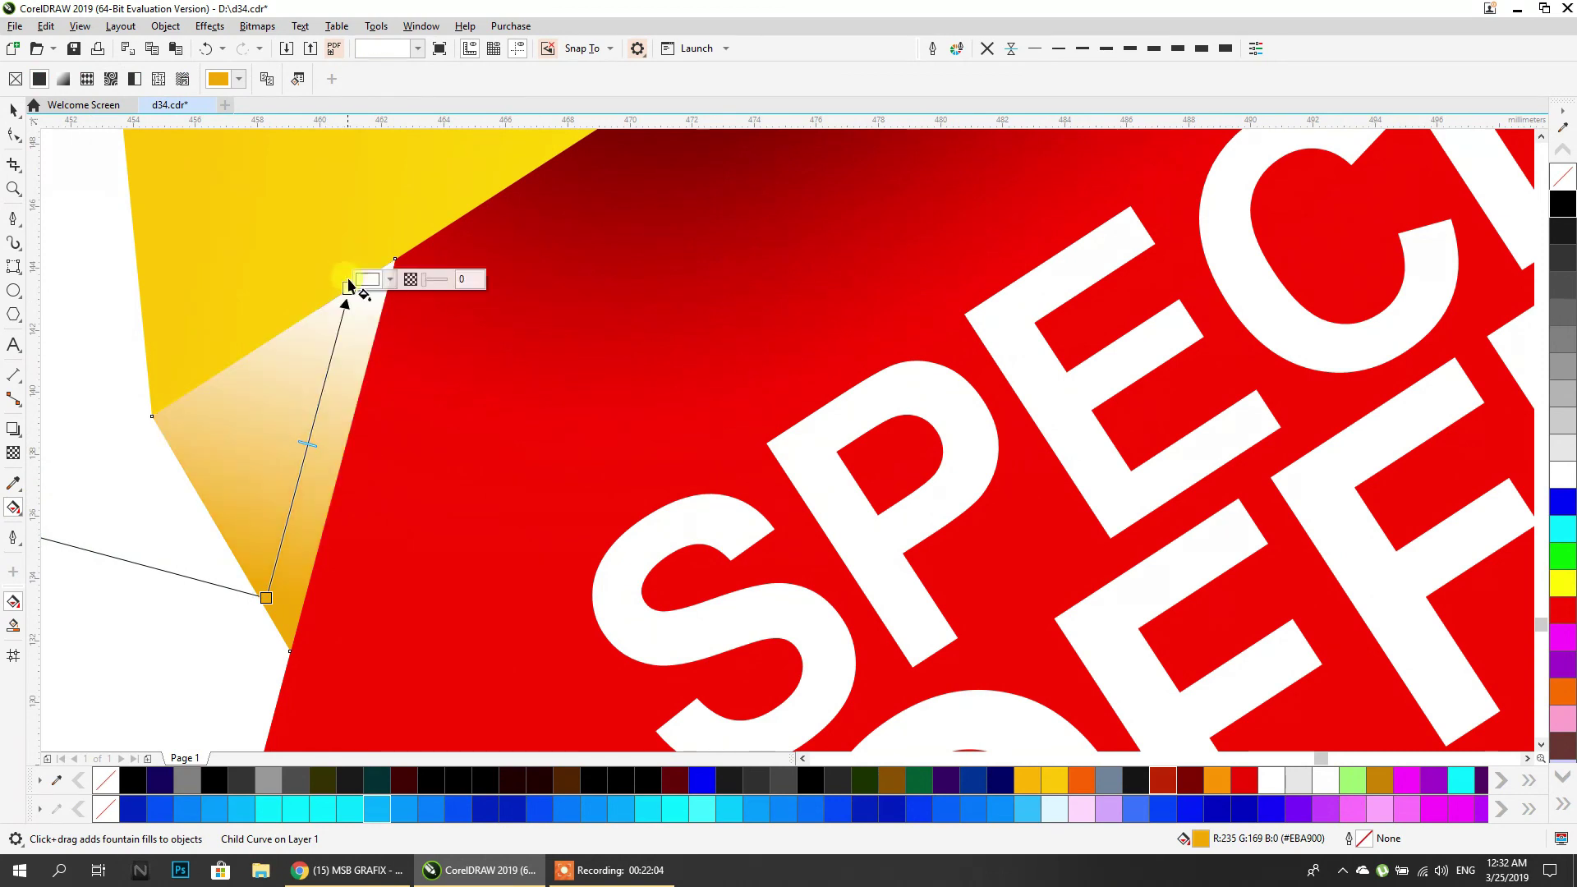
{"action": "left_click", "coordinate": [1218, 784]}
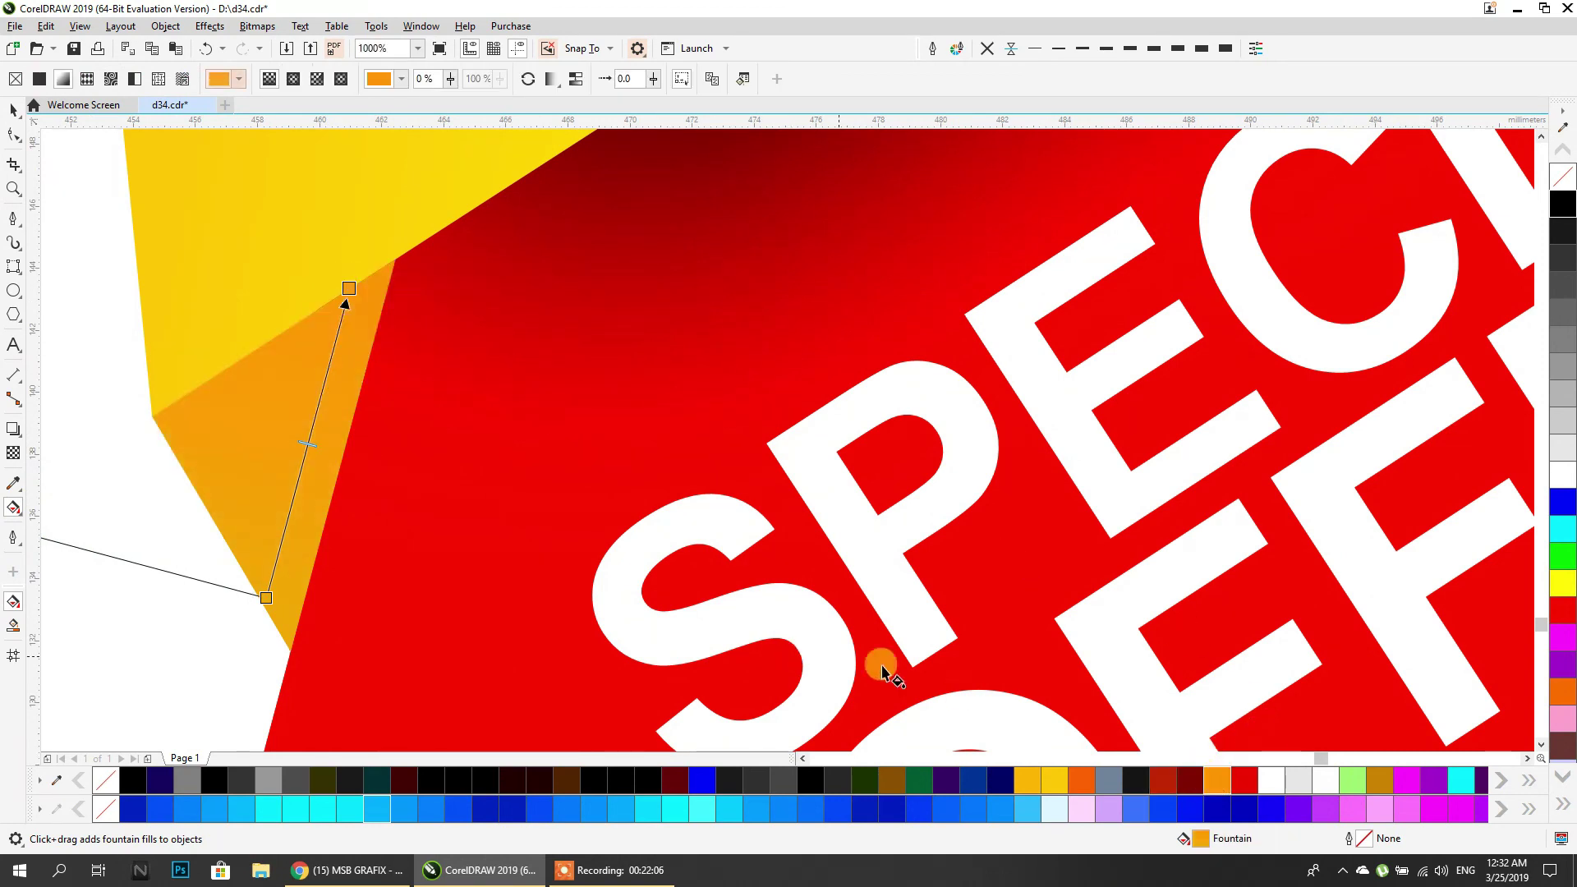
{"action": "left_click", "coordinate": [265, 598]}
{"action": "left_click", "coordinate": [1026, 781]}
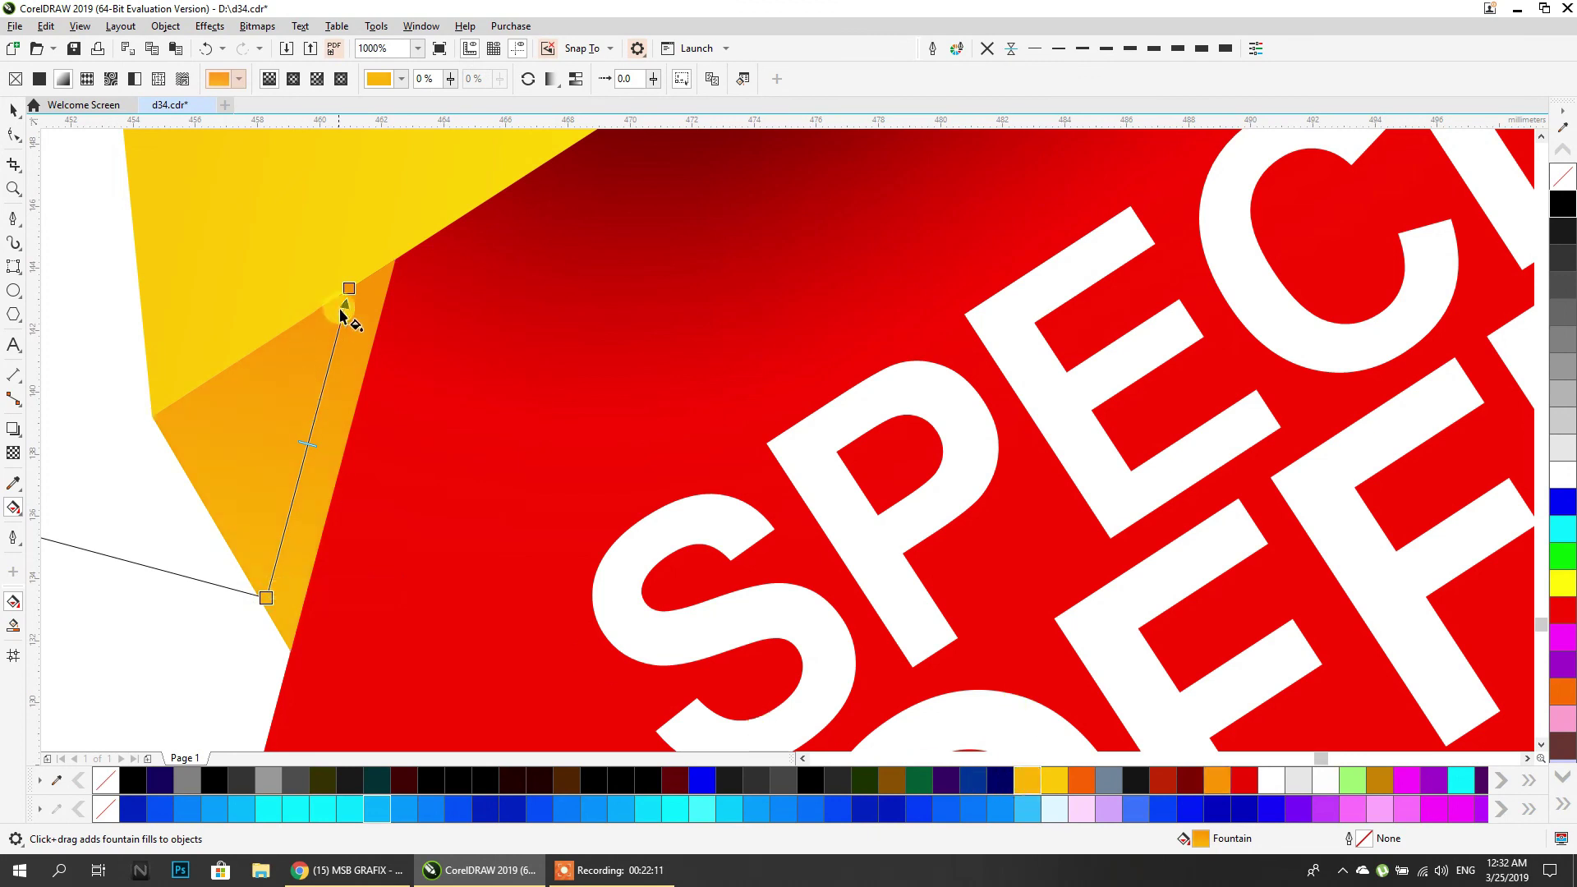
{"action": "left_click_drag", "start_coordinate": [347, 288], "coordinate": [362, 292]}
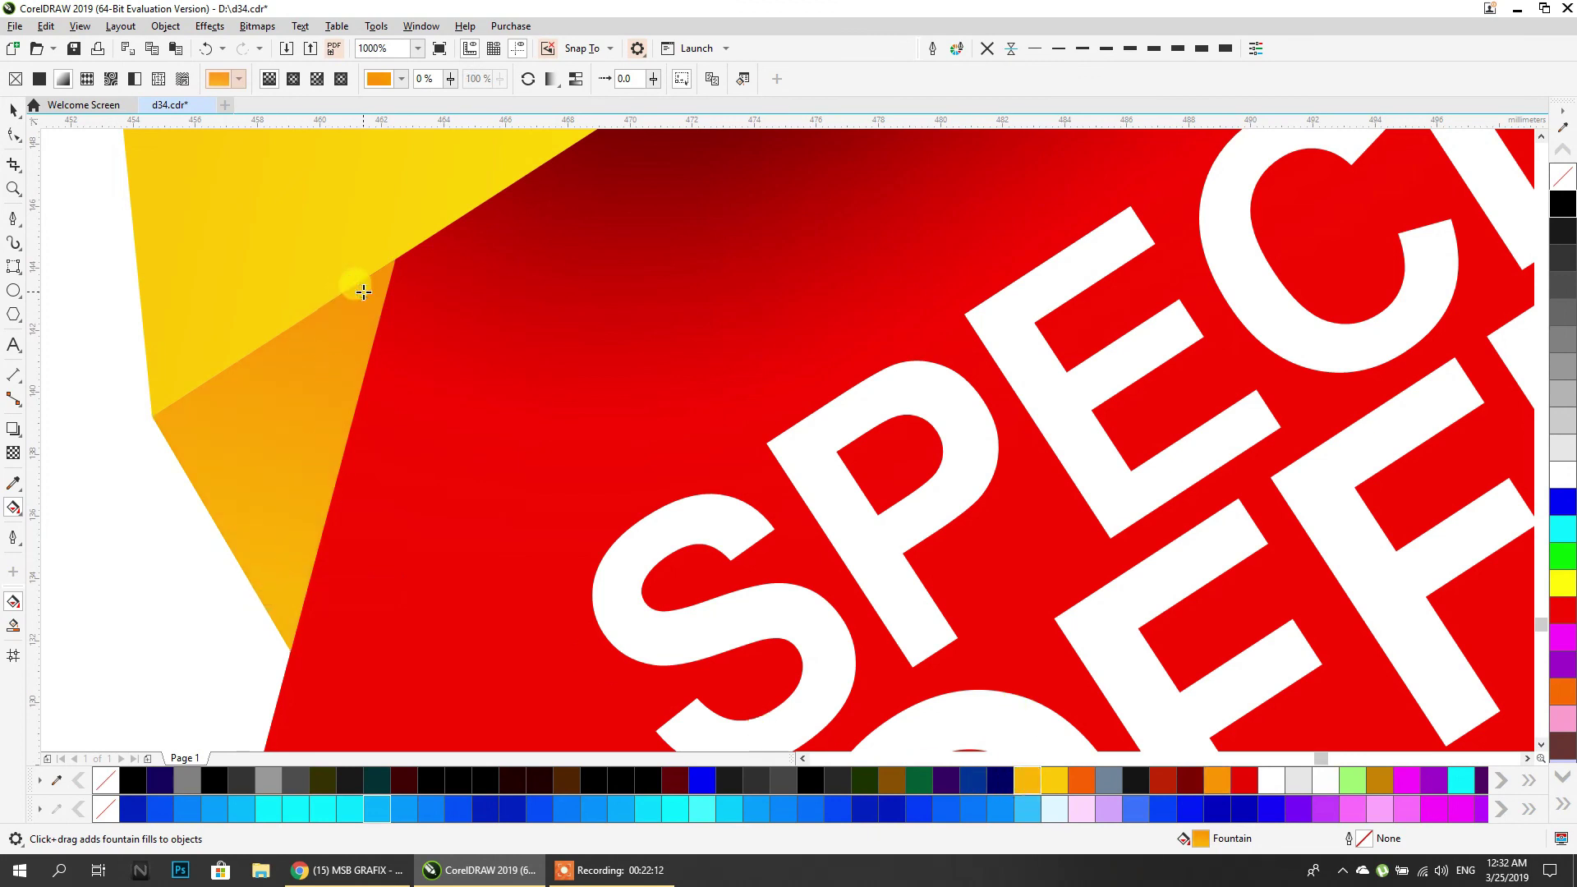
{"action": "left_click", "coordinate": [1071, 785]}
{"action": "scroll", "coordinate": [514, 433], "scroll_direction": "down", "scroll_amount": 5}
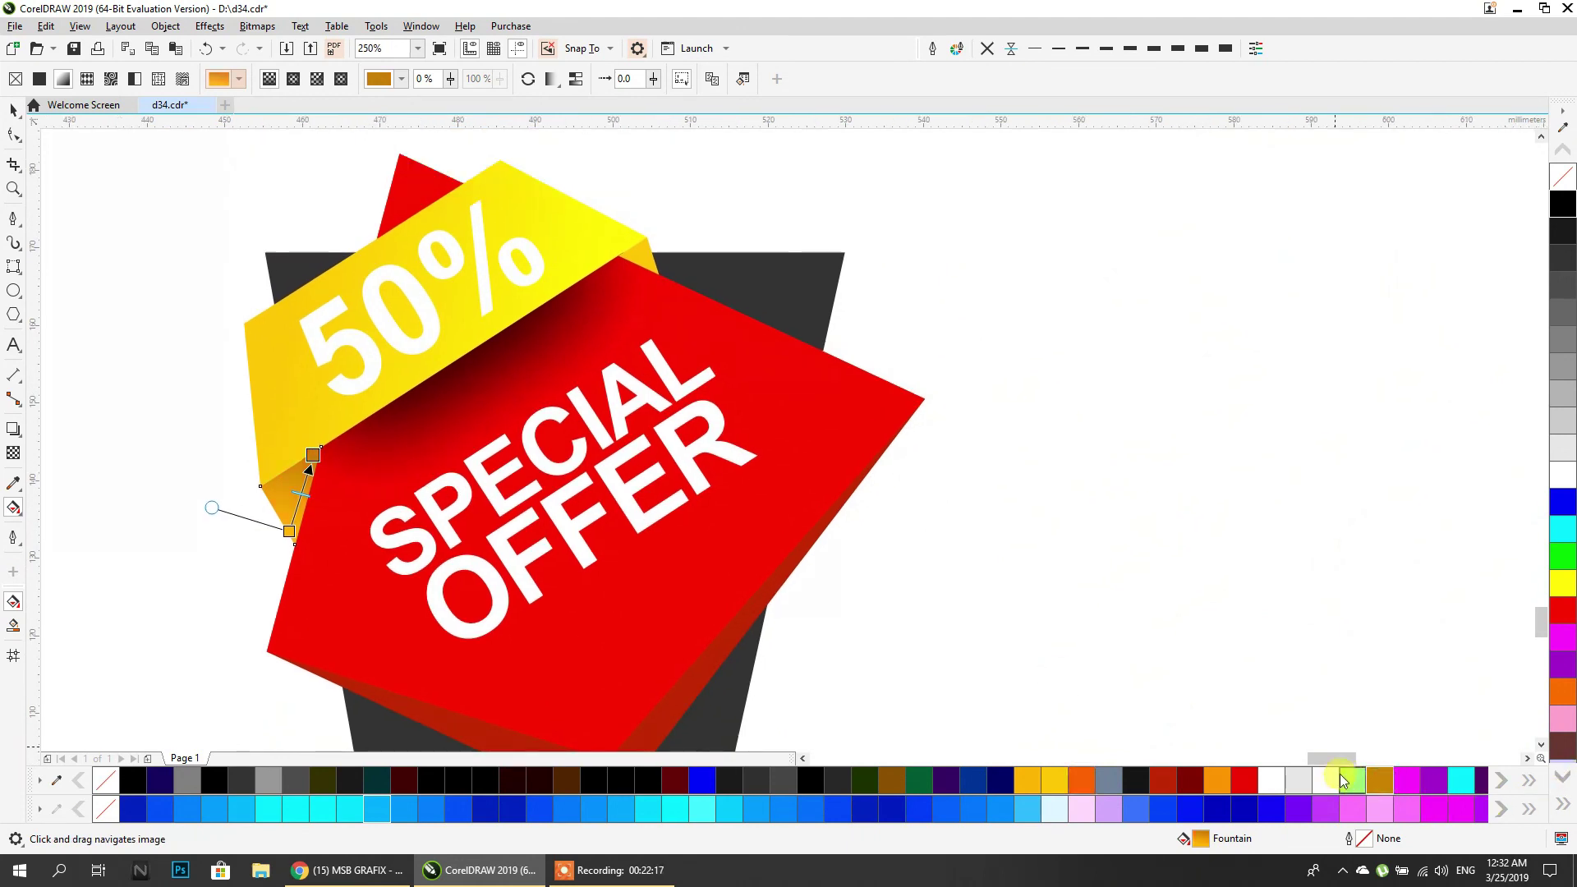
Redirect the upper-right fold's fountain fill so golden yellow starts at its outer edge and dark gold ends at the inner corner.
{"action": "left_click", "coordinate": [475, 383]}
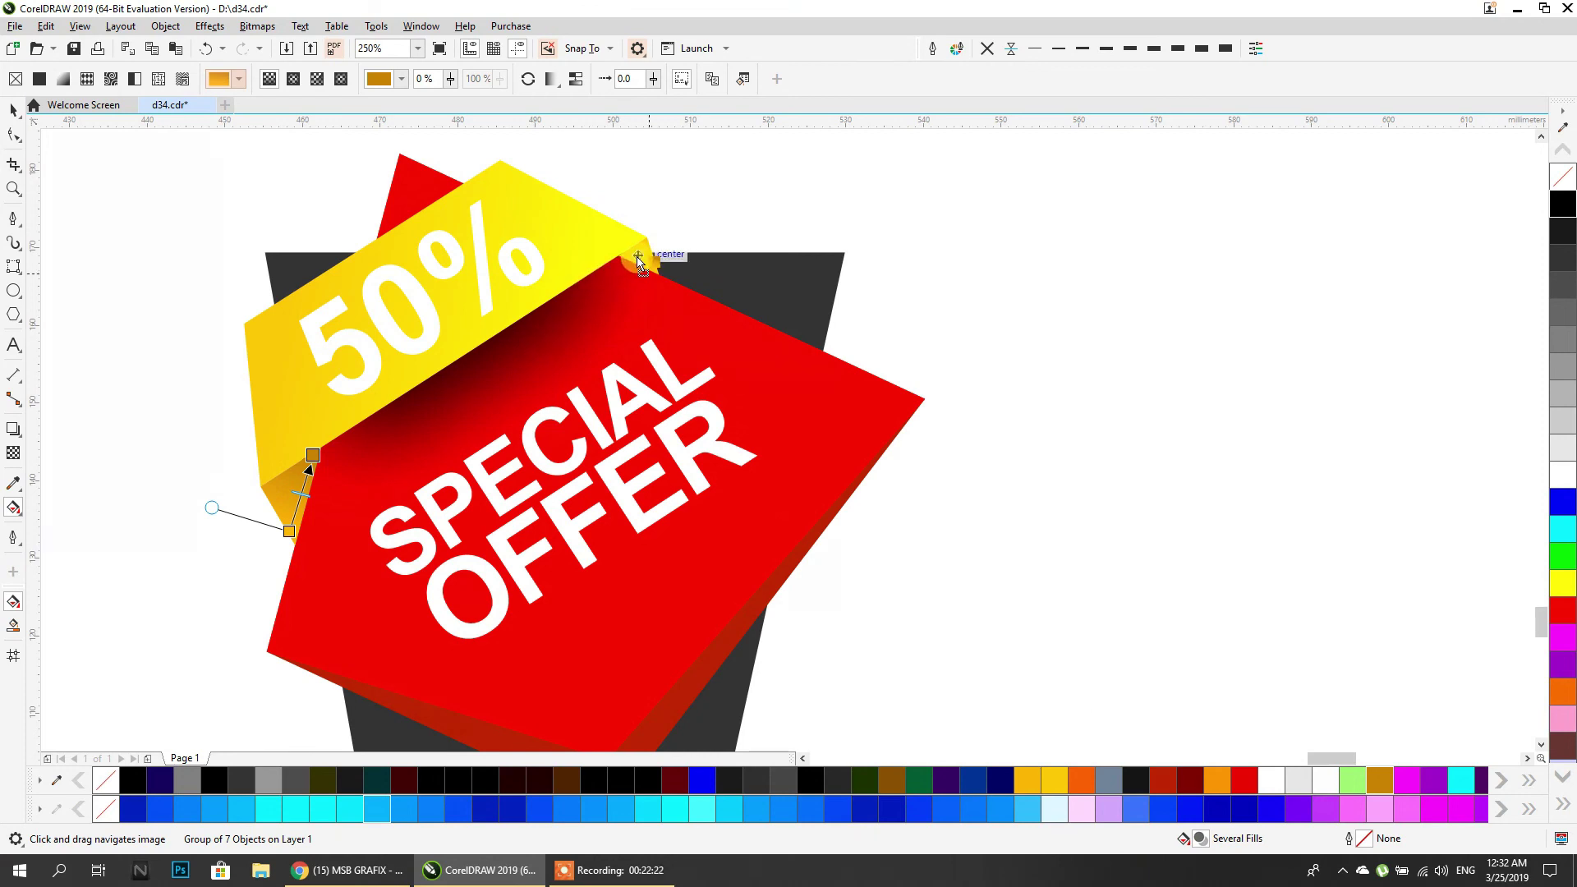
{"action": "left_click_drag", "start_coordinate": [645, 269], "coordinate": [646, 269]}
{"action": "scroll", "coordinate": [650, 250], "scroll_direction": "up", "scroll_amount": 2}
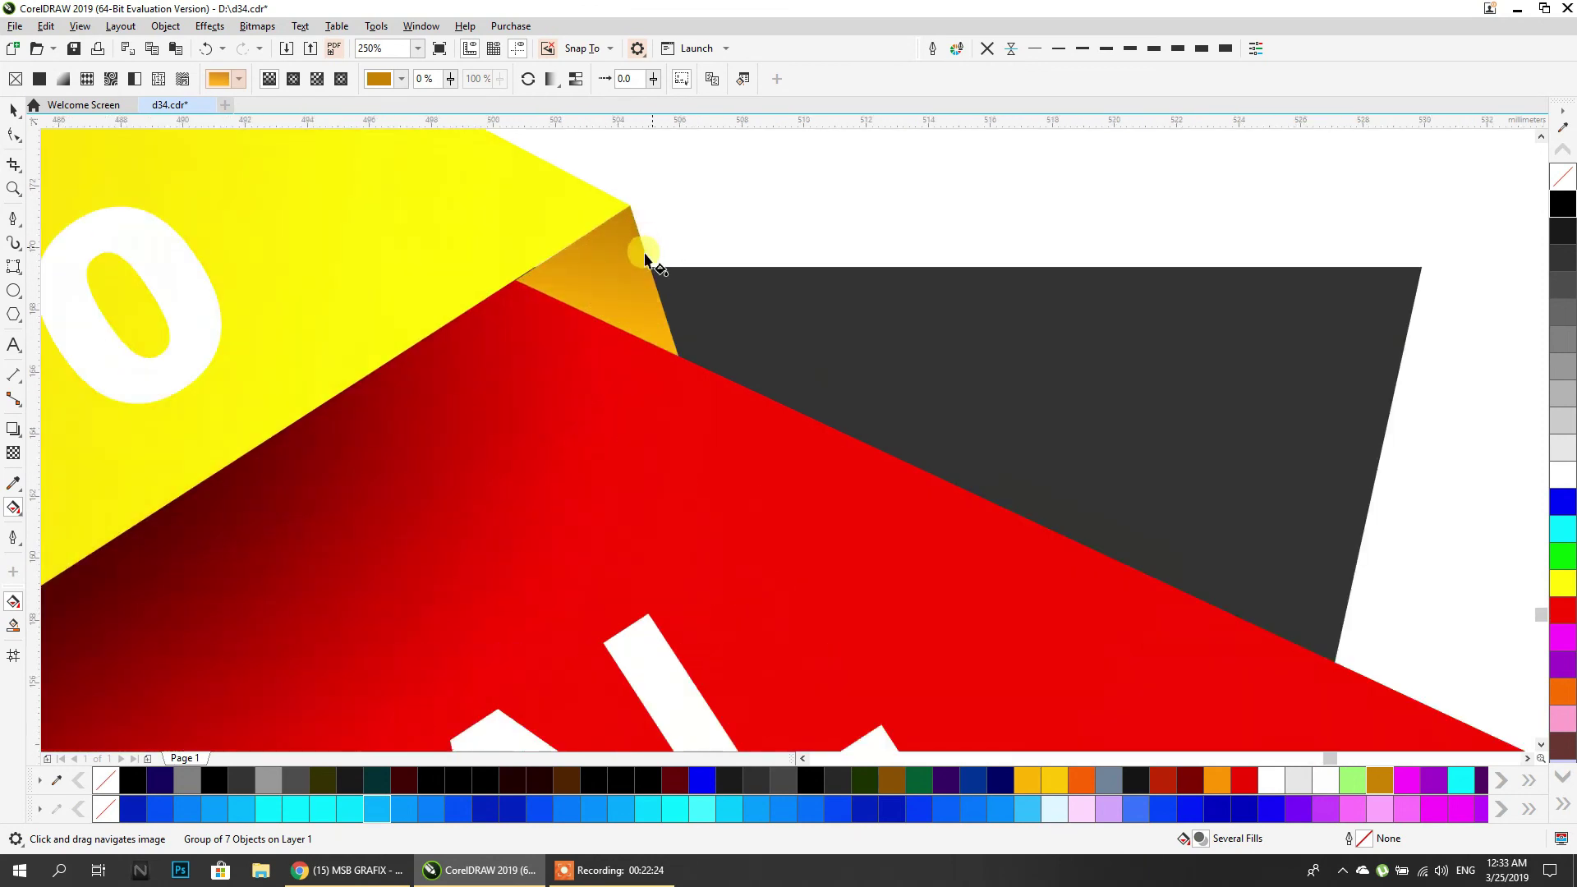
{"action": "left_click_drag", "start_coordinate": [695, 320], "coordinate": [551, 276]}
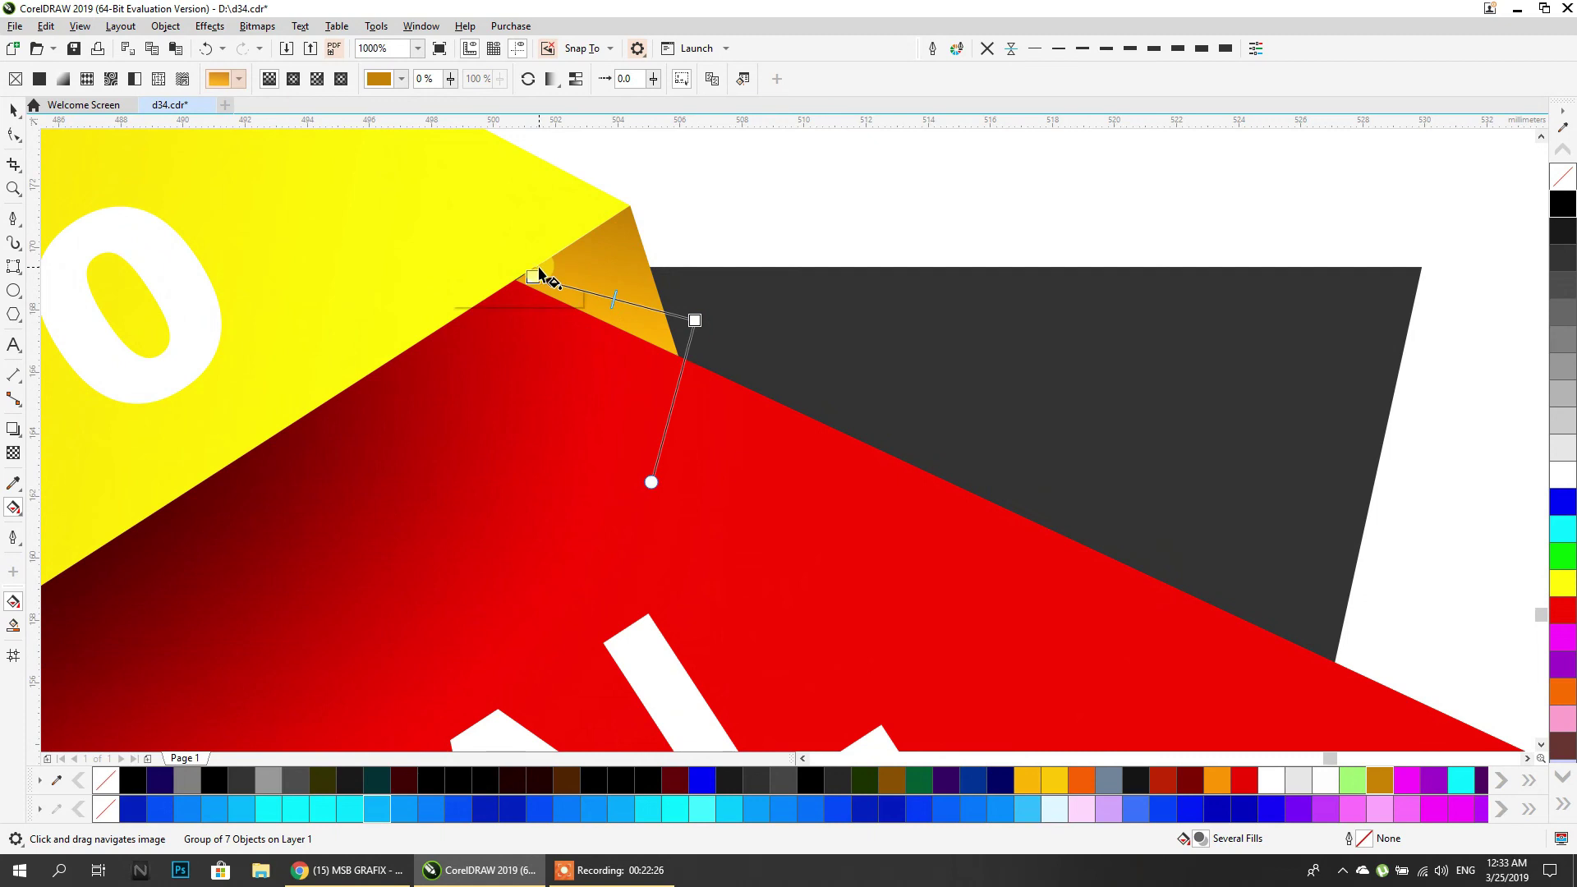
{"action": "key", "text": "ctrl+z"}
{"action": "left_click_drag", "start_coordinate": [663, 290], "coordinate": [539, 255]}
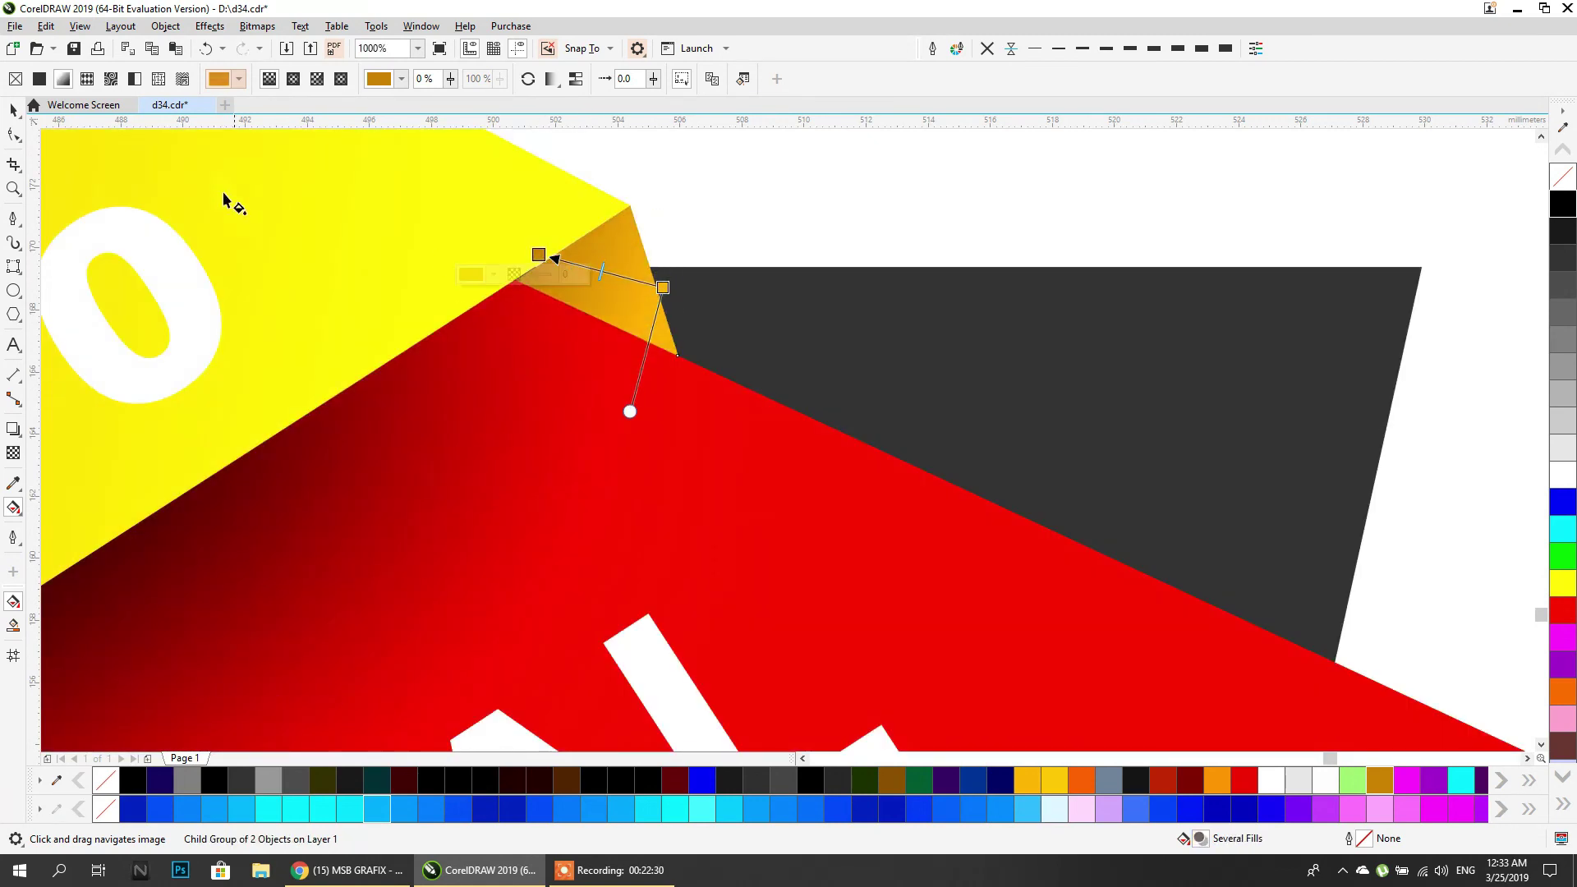
{"action": "left_click", "coordinate": [13, 115]}
{"action": "left_click", "coordinate": [742, 216]}
{"action": "scroll", "coordinate": [742, 216], "scroll_direction": "down", "scroll_amount": 2}
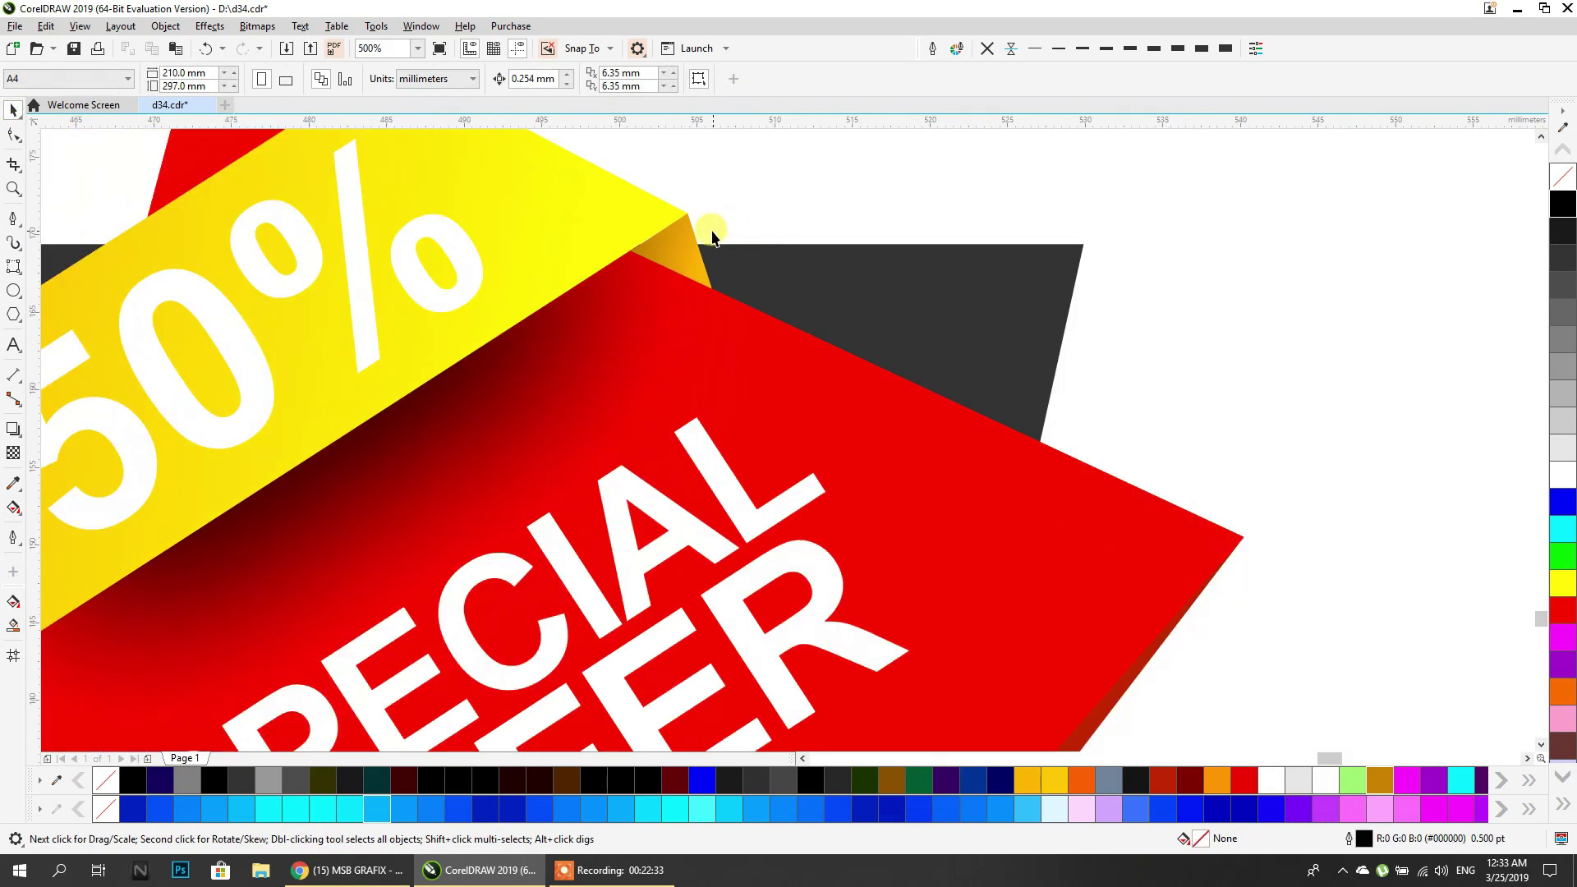
Move the grouped badge onto the poster's upper-left area beside the woman and enlarge it to about 93 x 90 mm.
{"action": "scroll", "coordinate": [790, 260], "scroll_direction": "down", "scroll_amount": 4}
{"action": "left_click_drag", "start_coordinate": [820, 157], "coordinate": [460, 567]}
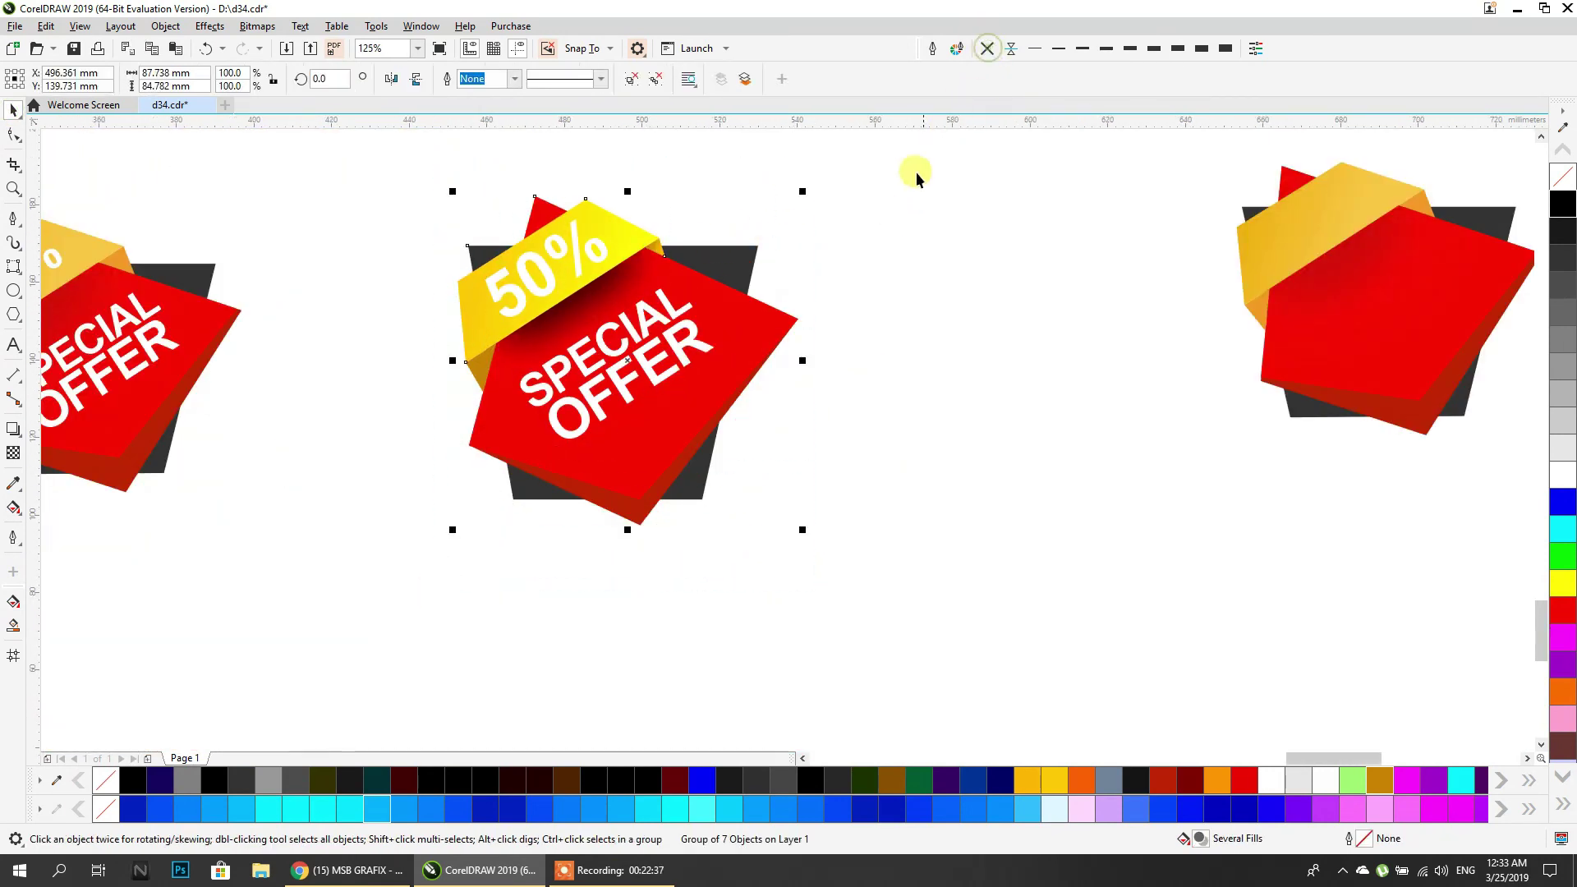
{"action": "scroll", "coordinate": [811, 340], "scroll_direction": "down", "scroll_amount": 4}
{"action": "left_click_drag", "start_coordinate": [799, 362], "coordinate": [359, 322]}
{"action": "scroll", "coordinate": [359, 322], "scroll_direction": "up", "scroll_amount": 2}
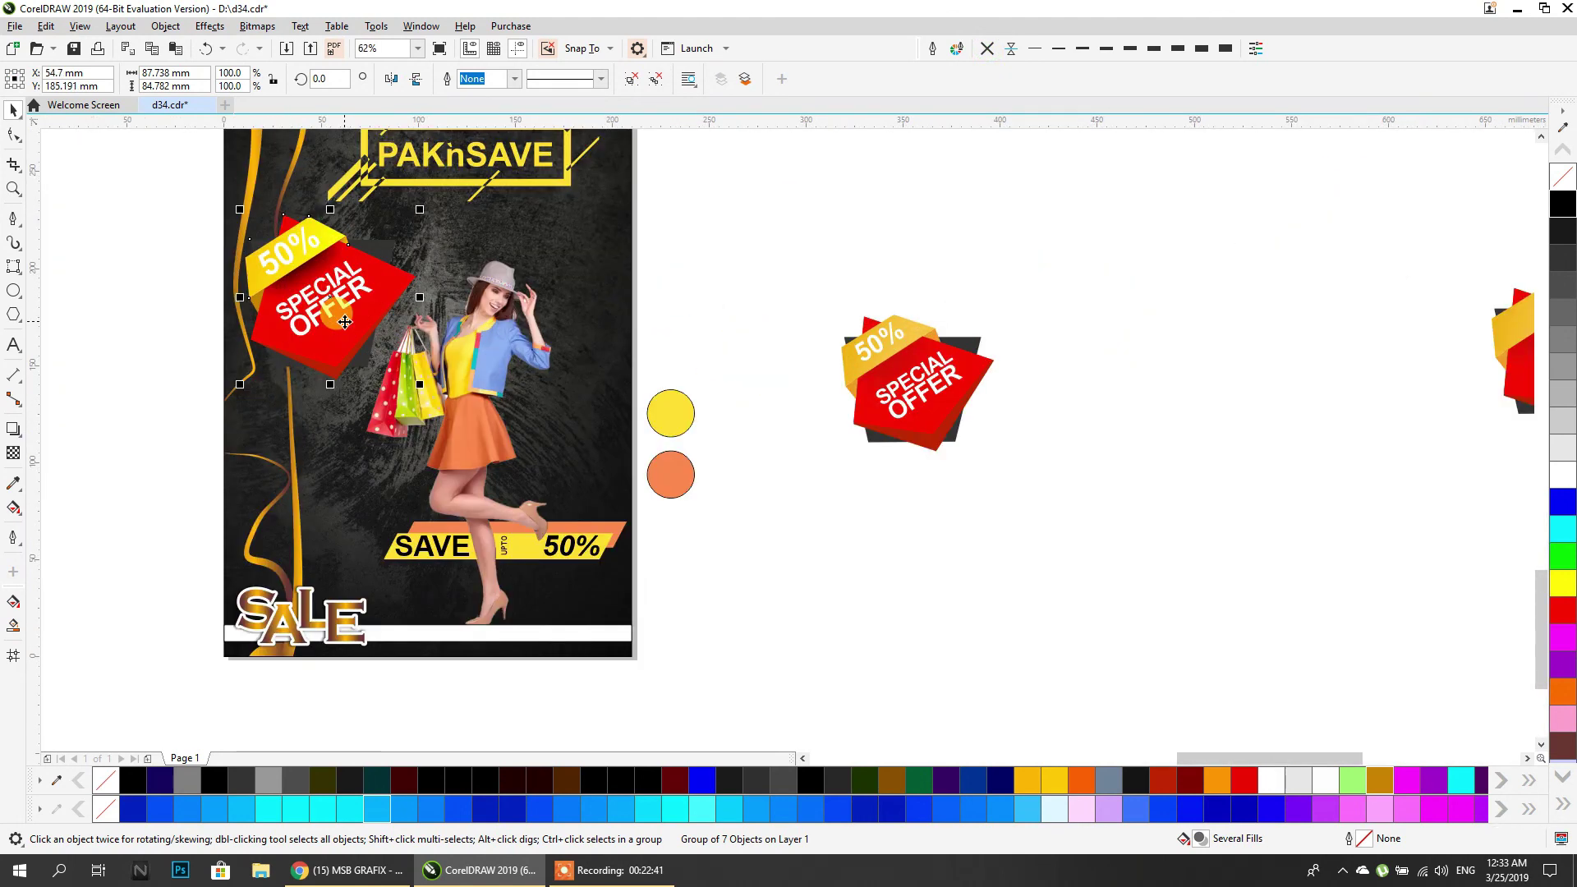
{"action": "left_click_drag", "start_coordinate": [240, 384], "coordinate": [212, 426]}
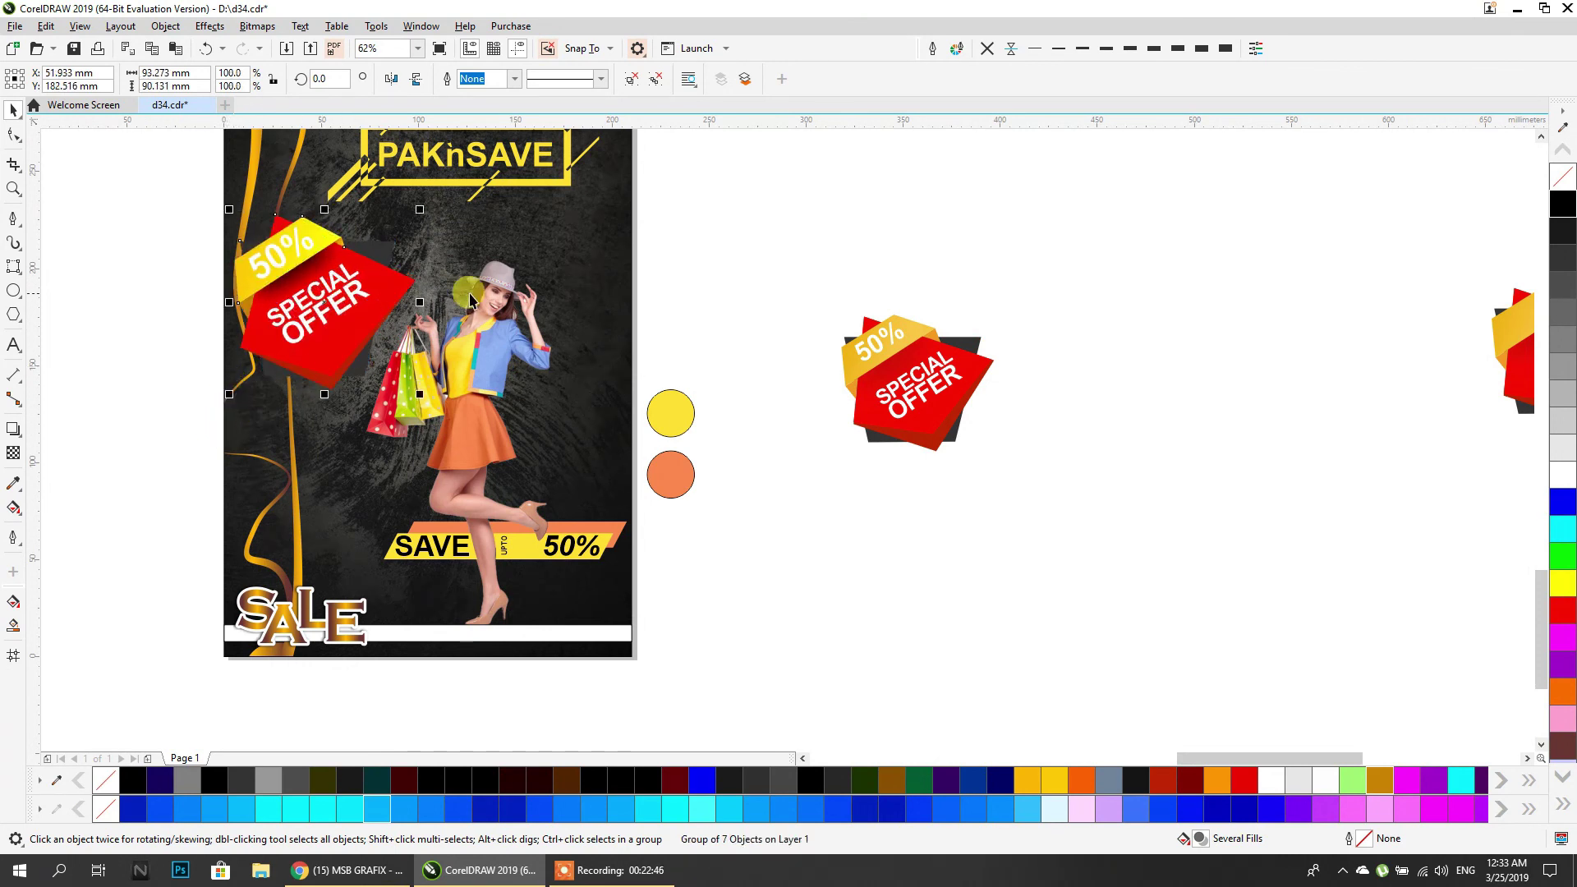
{"action": "left_click", "coordinate": [775, 224]}
{"action": "left_click", "coordinate": [488, 359]}
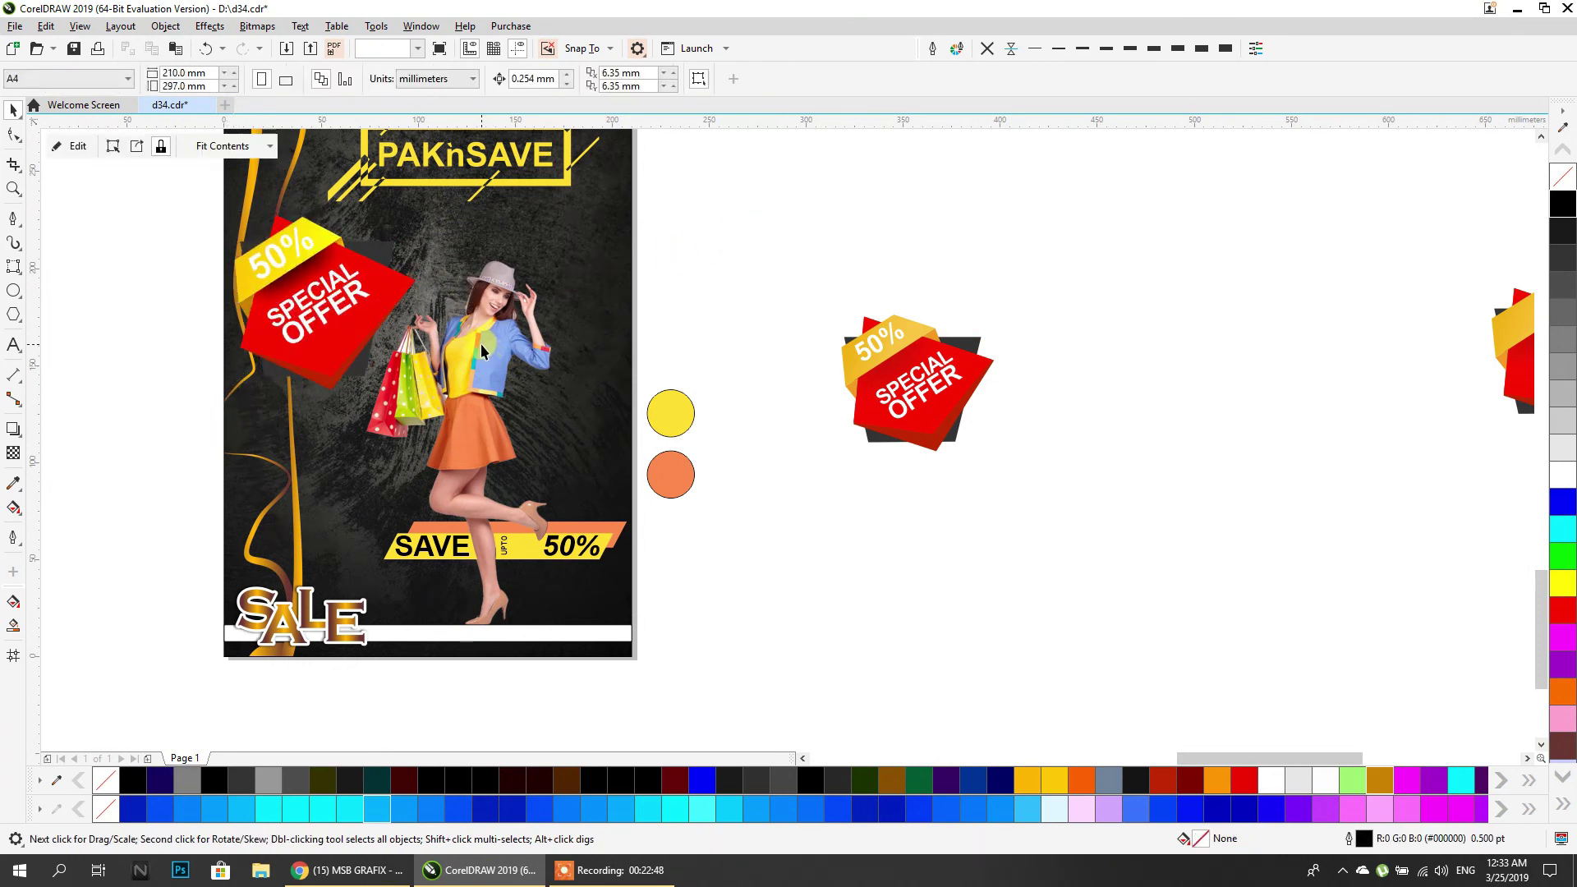
{"action": "left_click", "coordinate": [679, 283]}
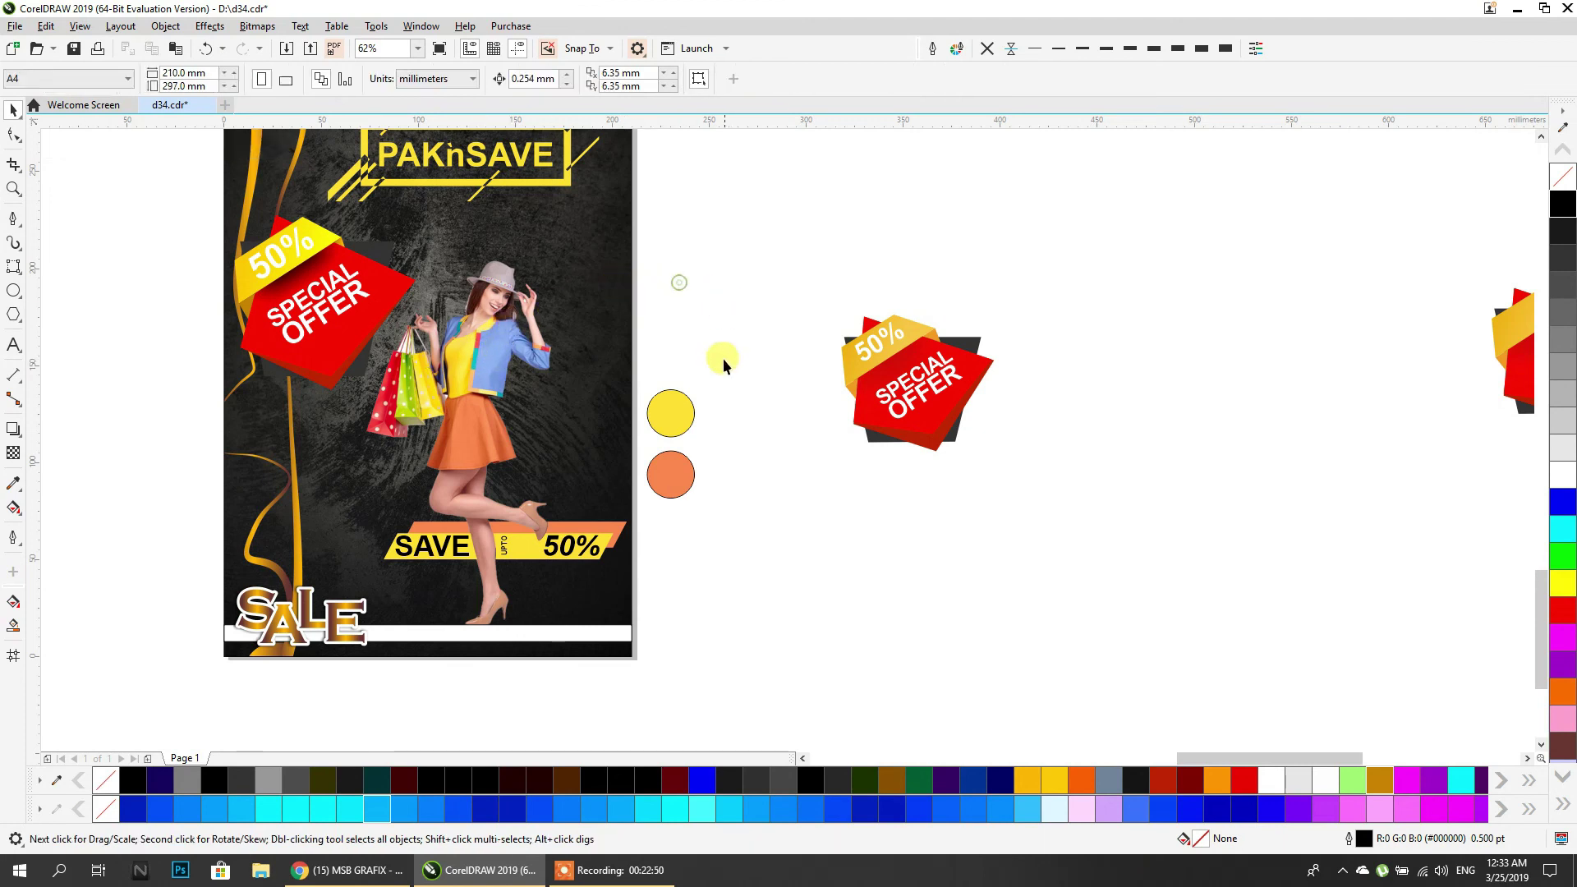
Delete the yellow and orange colour sample circles and the complete reference badge beside the poster.
{"action": "left_click", "coordinate": [682, 420]}
{"action": "key", "text": "Delete"}
{"action": "left_click", "coordinate": [676, 465]}
{"action": "key", "text": "Delete"}
{"action": "left_click_drag", "start_coordinate": [791, 258], "coordinate": [1007, 513]}
{"action": "key", "text": "Delete"}
Recolour the PAKnSAVE logo and its frame at the top of the new poster white.
{"action": "scroll", "coordinate": [798, 363], "scroll_direction": "down", "scroll_amount": 1}
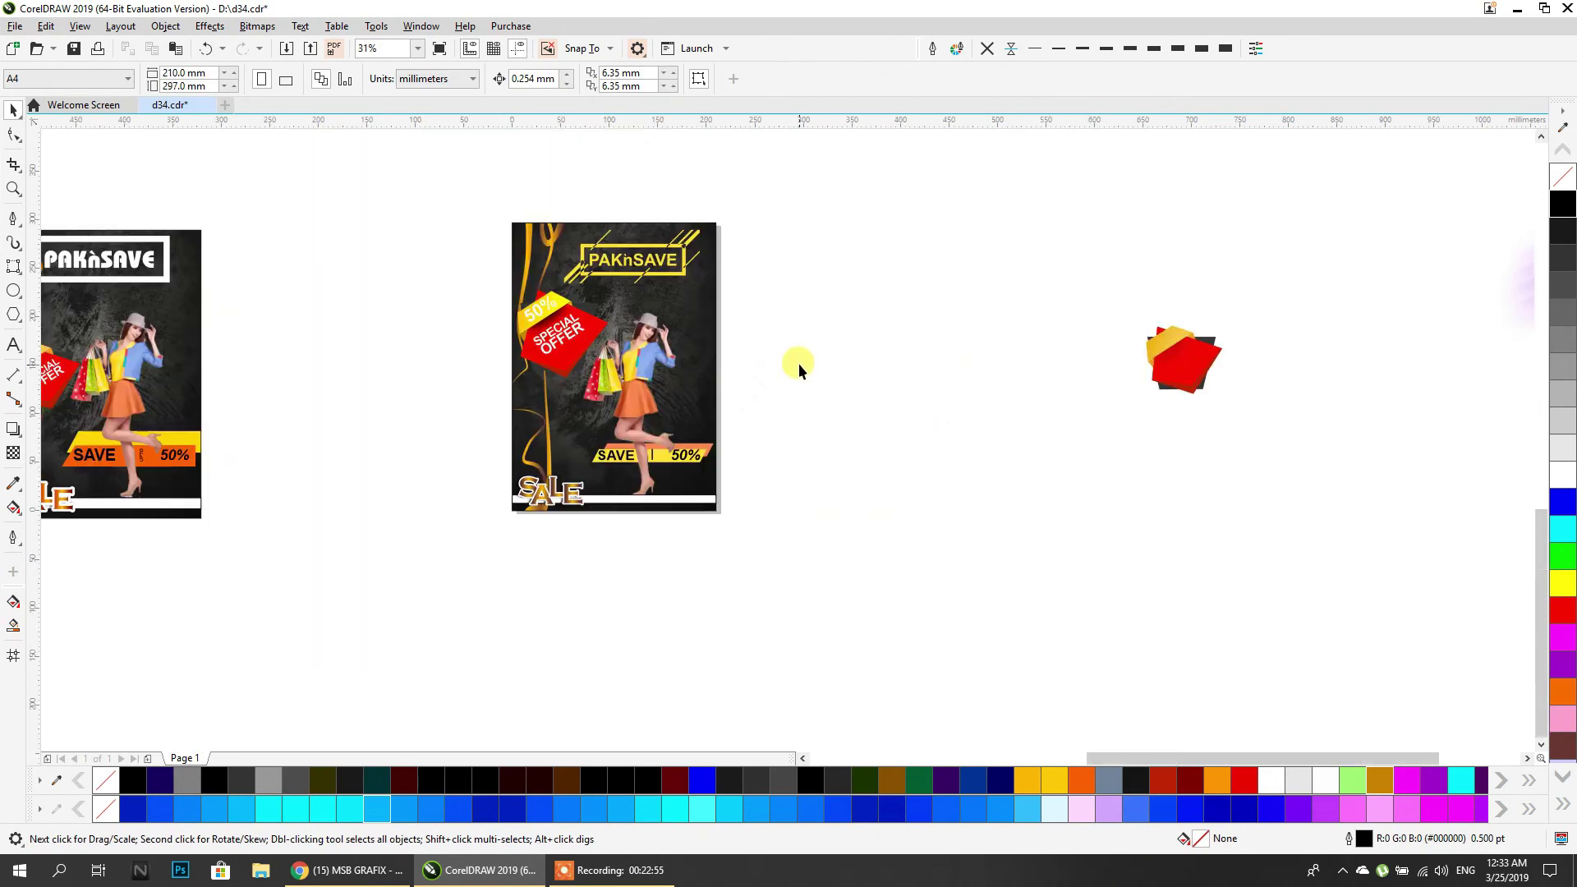
{"action": "left_click_drag", "start_coordinate": [798, 363], "coordinate": [791, 422]}
{"action": "left_click_drag", "start_coordinate": [332, 448], "coordinate": [450, 445]}
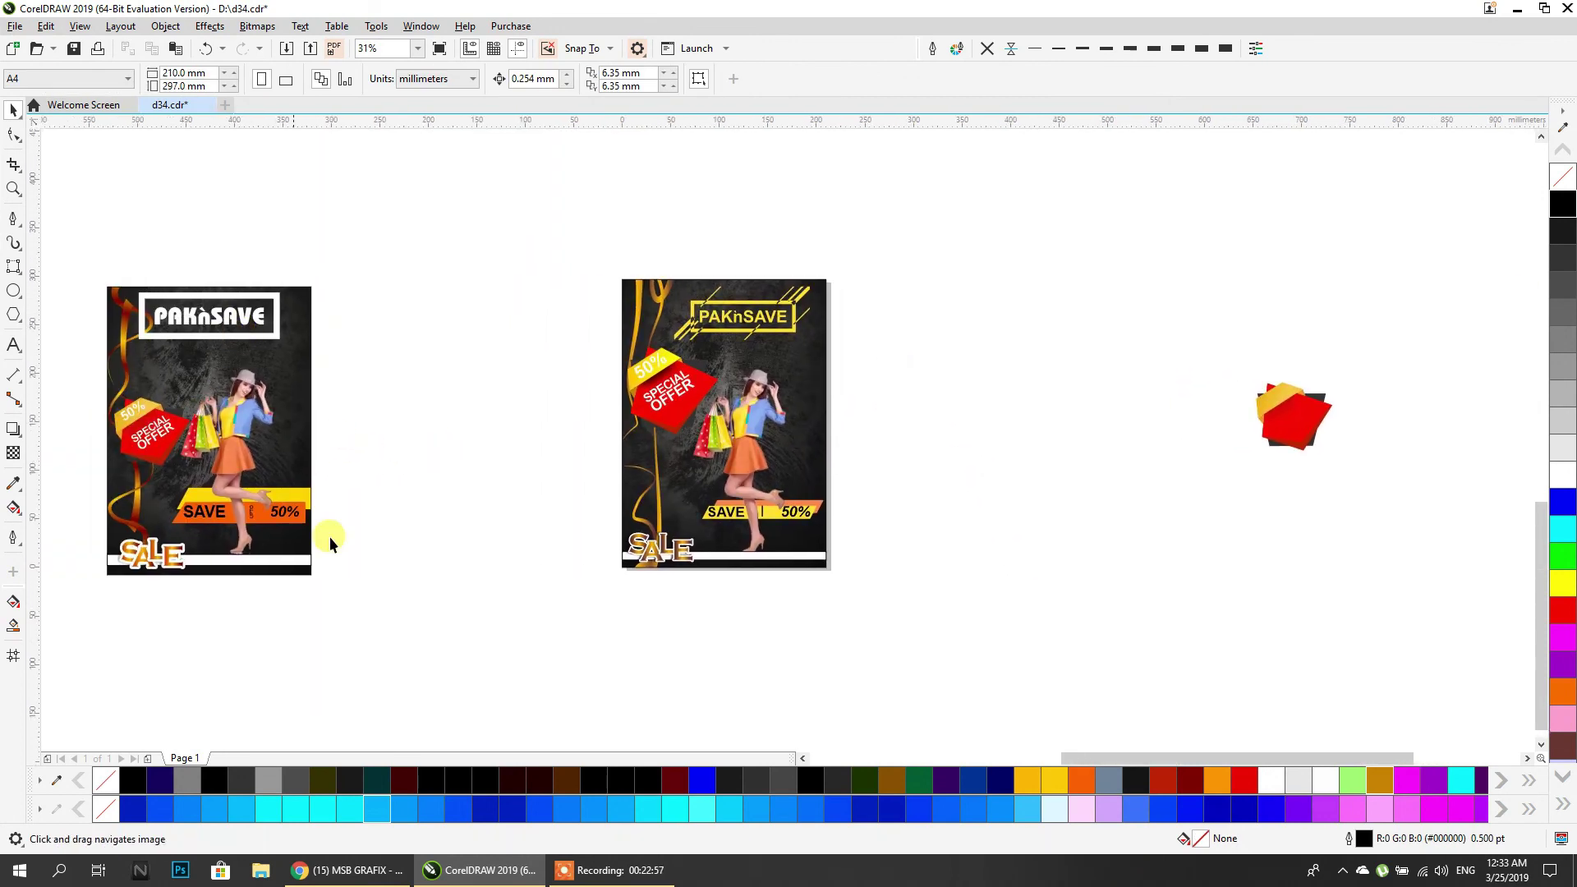
{"action": "left_click", "coordinate": [730, 308]}
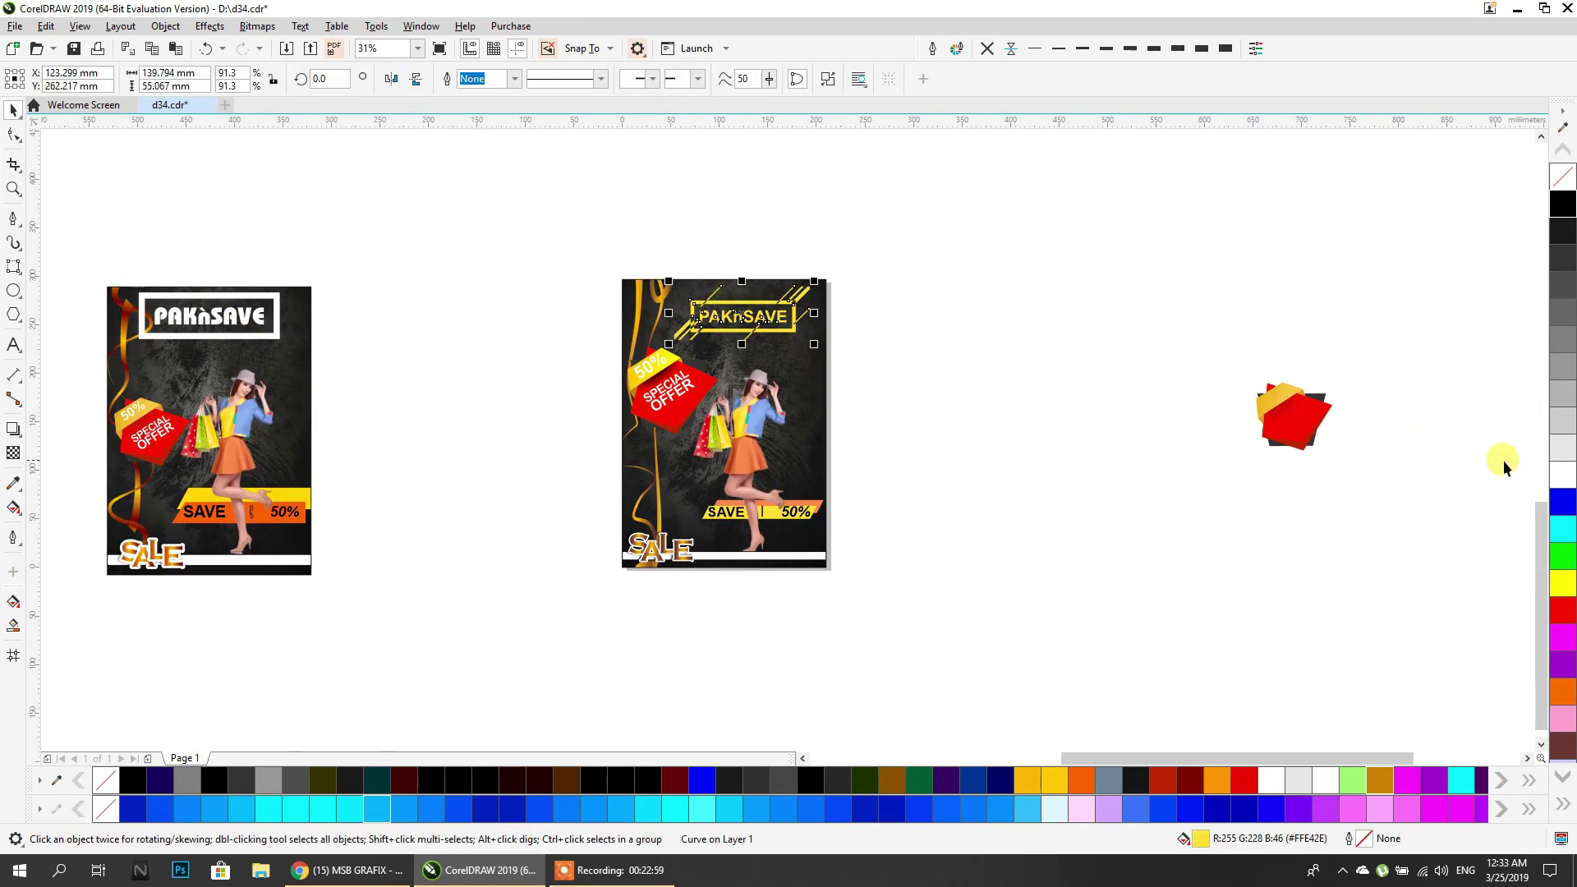
{"action": "left_click", "coordinate": [1563, 477]}
{"action": "left_click", "coordinate": [953, 404]}
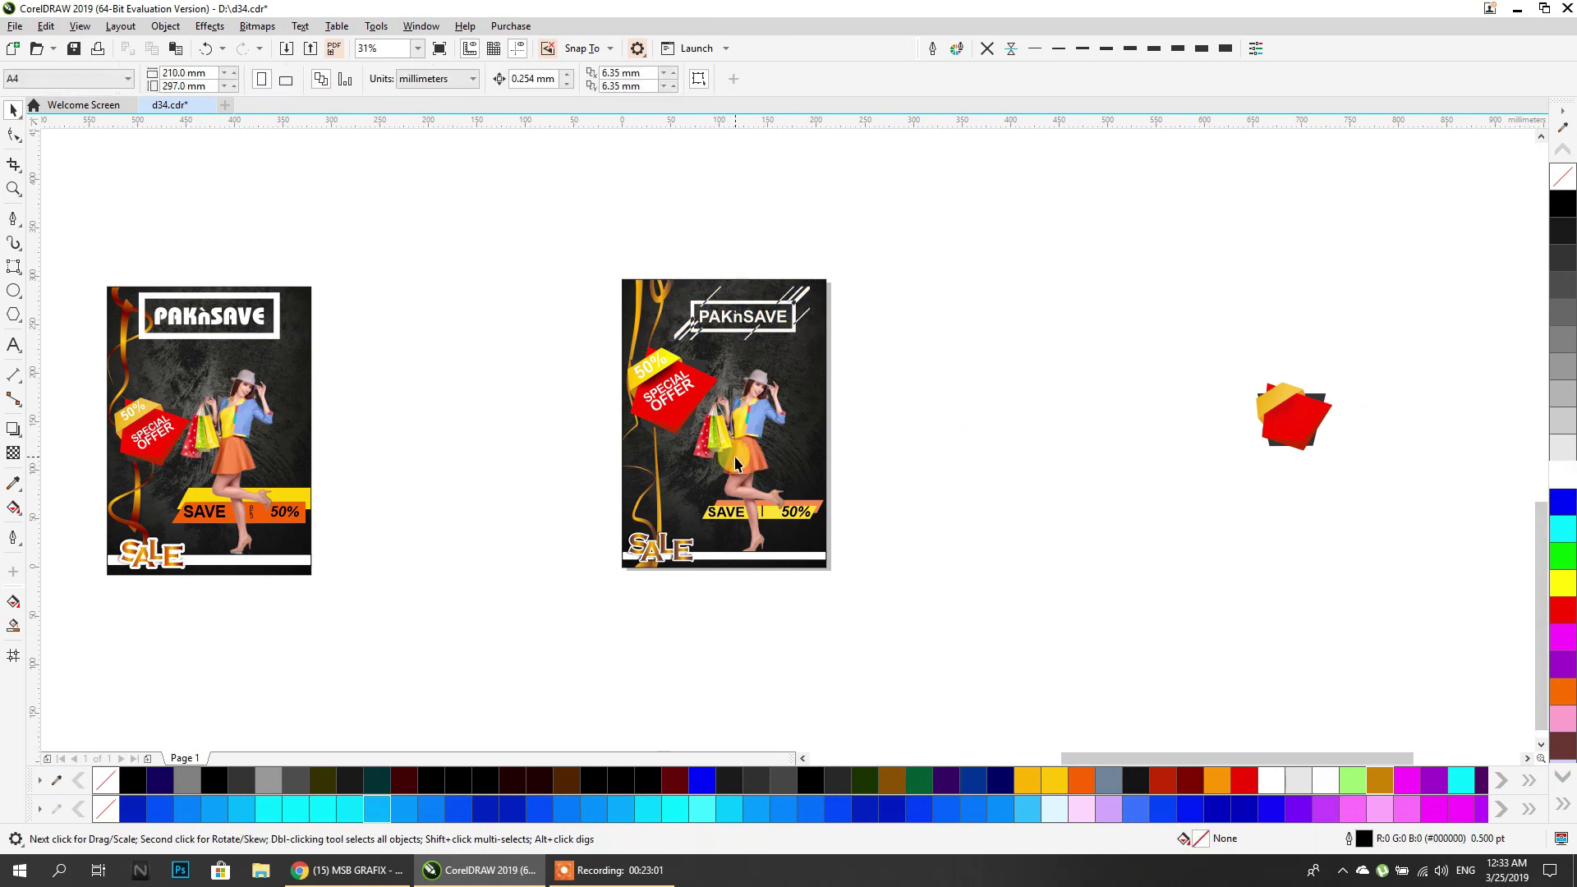
Examine the new poster's layout and details up close, including the badge, the woman, the banner and the SALE lettering.
{"action": "scroll", "coordinate": [731, 458], "scroll_direction": "up", "scroll_amount": 1}
{"action": "scroll", "coordinate": [731, 455], "scroll_direction": "up", "scroll_amount": 1}
{"action": "scroll", "coordinate": [599, 461], "scroll_direction": "down", "scroll_amount": 1}
{"action": "left_click_drag", "start_coordinate": [599, 462], "coordinate": [608, 527]}
{"action": "scroll", "coordinate": [598, 479], "scroll_direction": "down", "scroll_amount": 1}
{"action": "scroll", "coordinate": [598, 478], "scroll_direction": "up", "scroll_amount": 1}
{"action": "scroll", "coordinate": [601, 480], "scroll_direction": "up", "scroll_amount": 2}
{"action": "scroll", "coordinate": [608, 485], "scroll_direction": "down", "scroll_amount": 2}
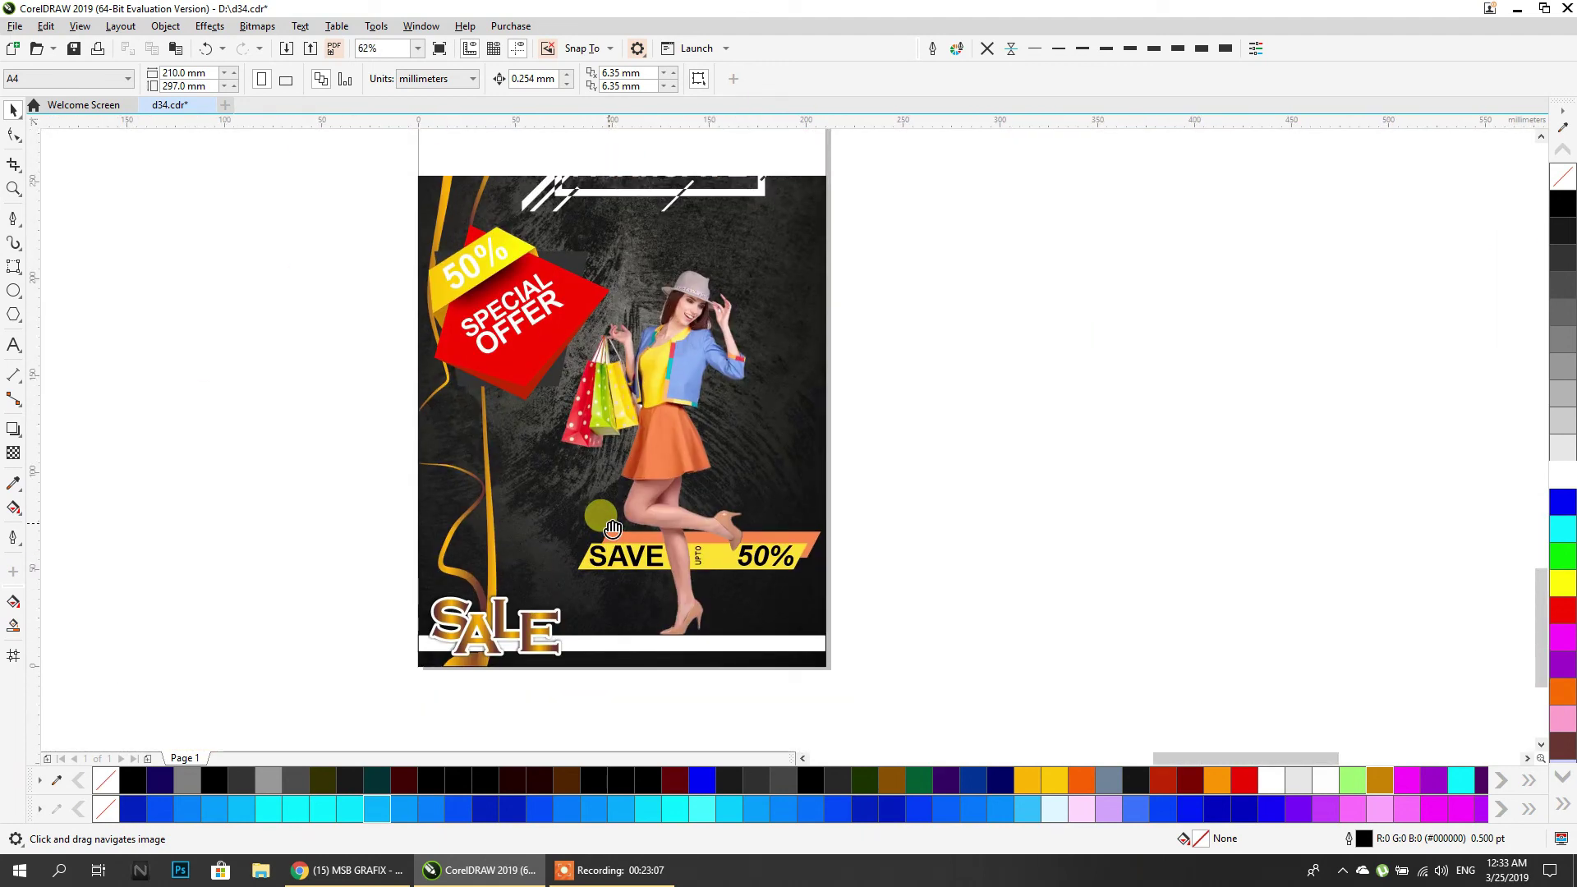
{"action": "left_click", "coordinate": [622, 873]}
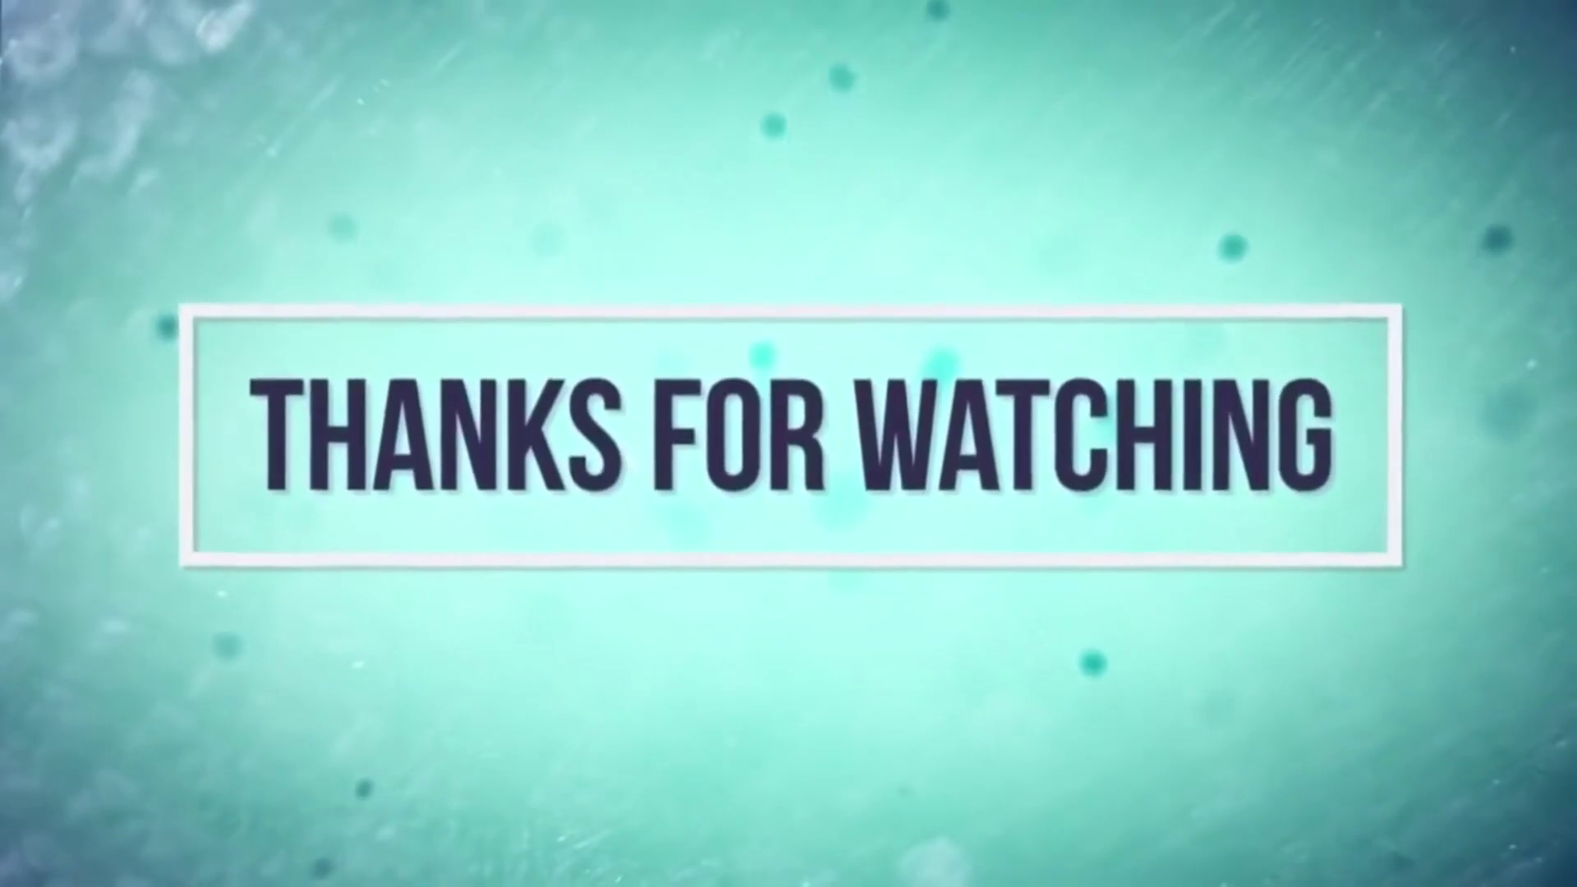